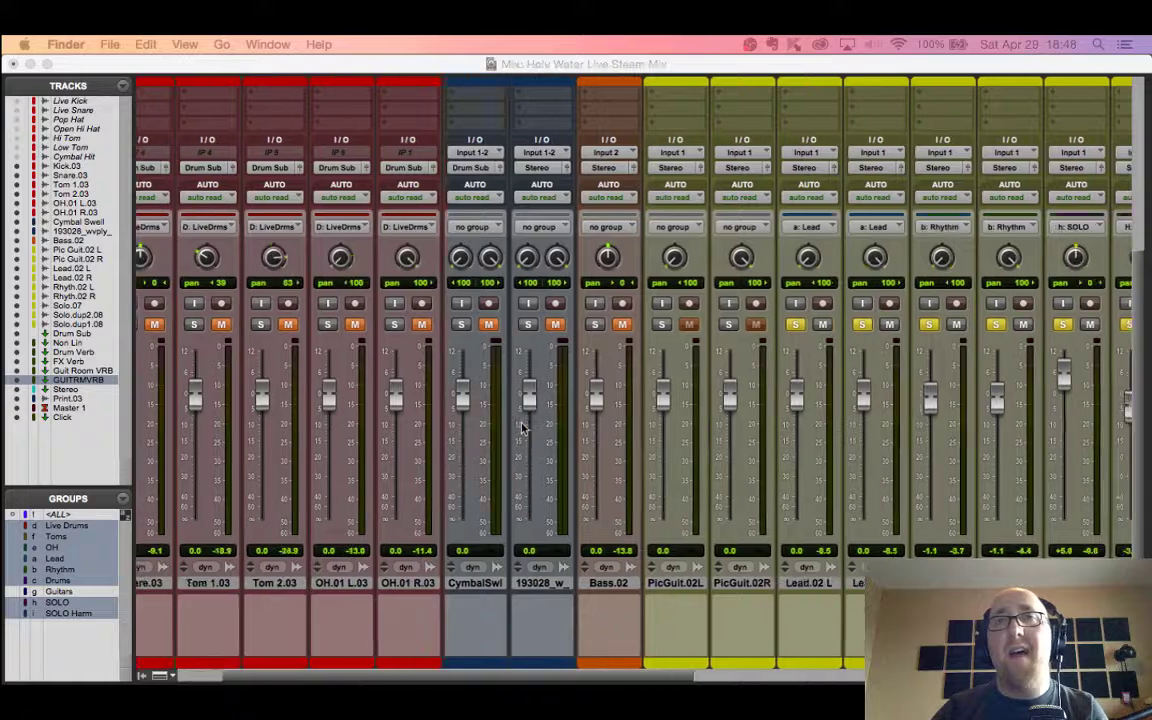
scroll(521, 428, right, 3)
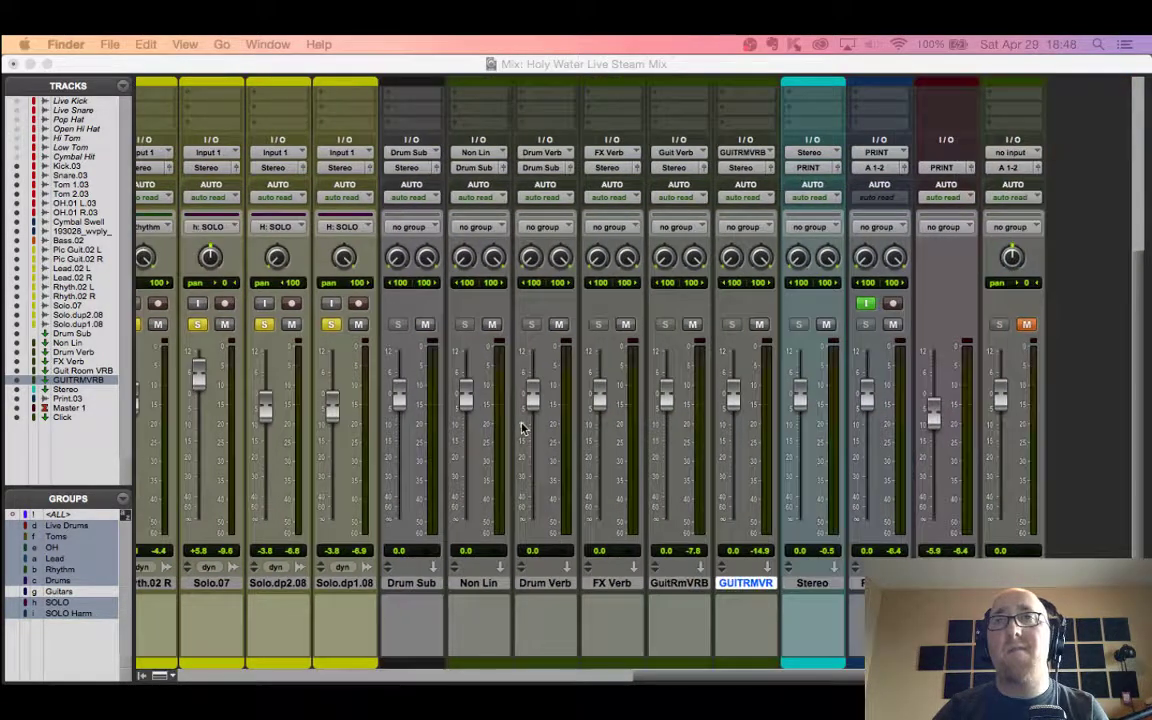
scroll(521, 428, left, 10)
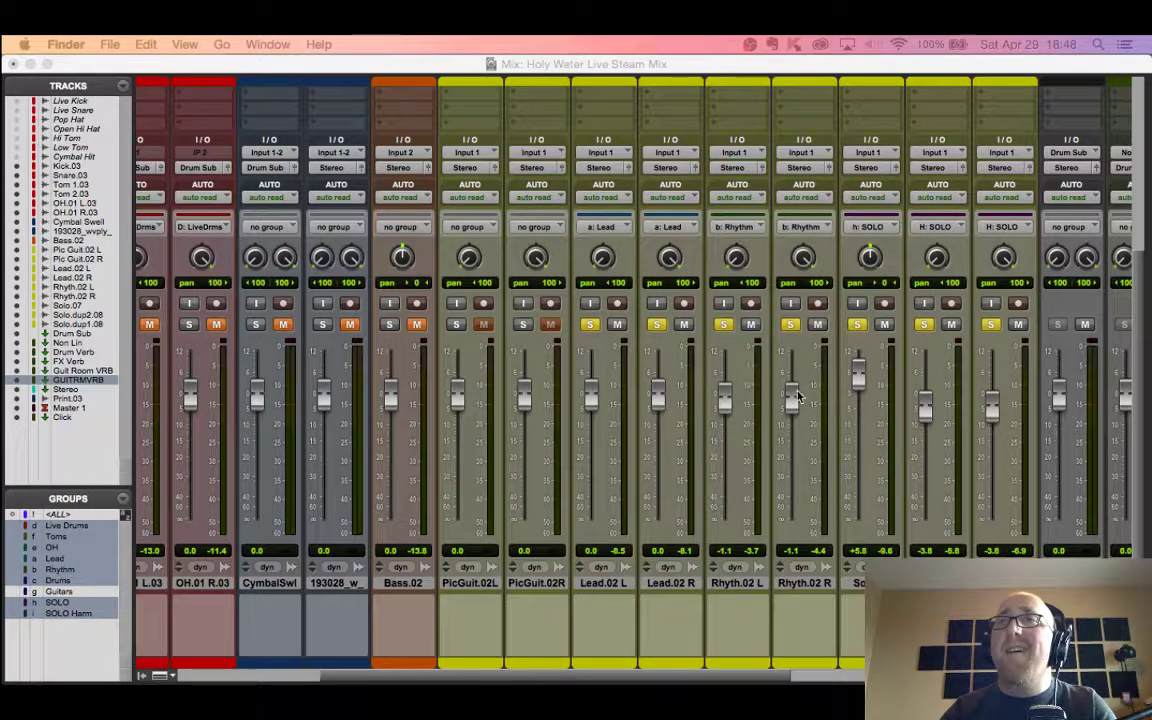
scroll(715, 351, up, 5)
scroll(706, 412, down, 5)
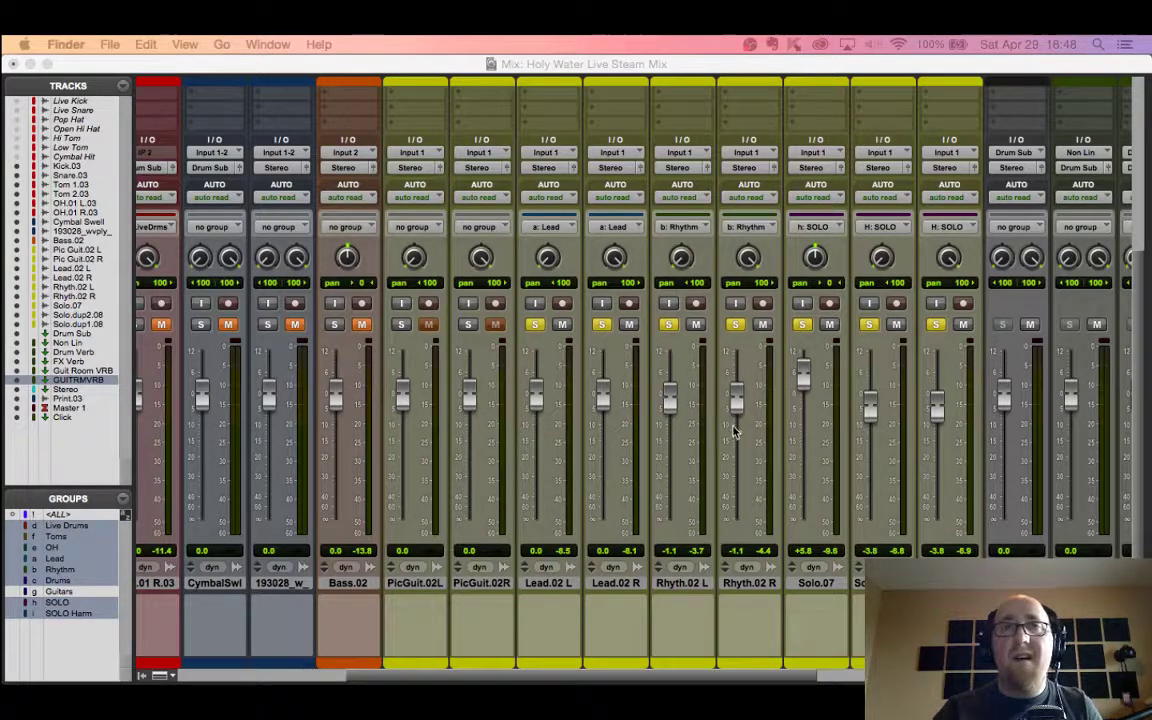
scroll(735, 435, left, 10)
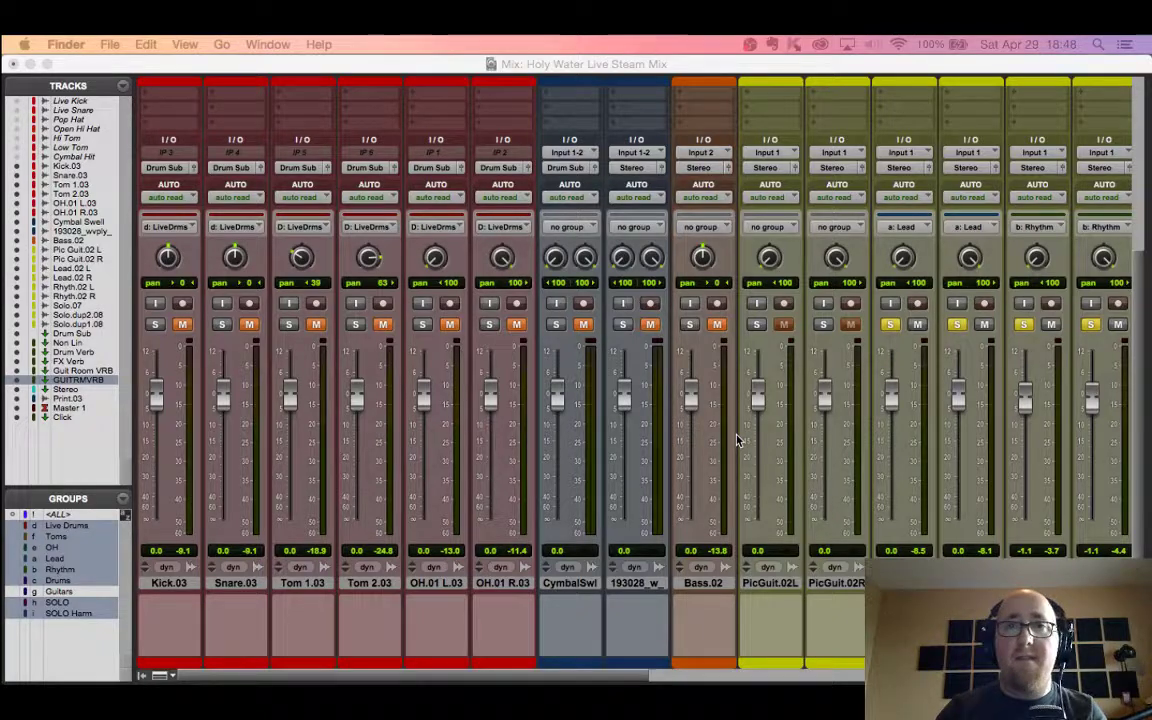
Step: Switch to the Pro Tools edit window and place the playback position at the Intro marker near the song's start
click(675, 63)
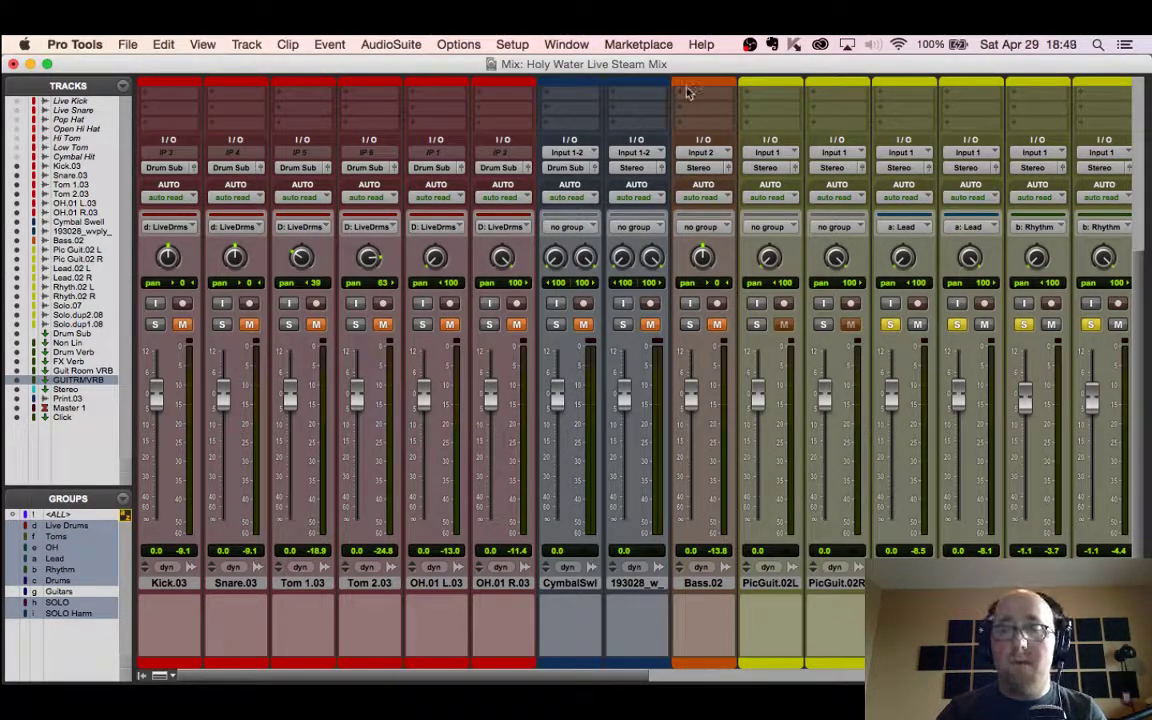
key(super+equal)
scroll(552, 488, up, 10)
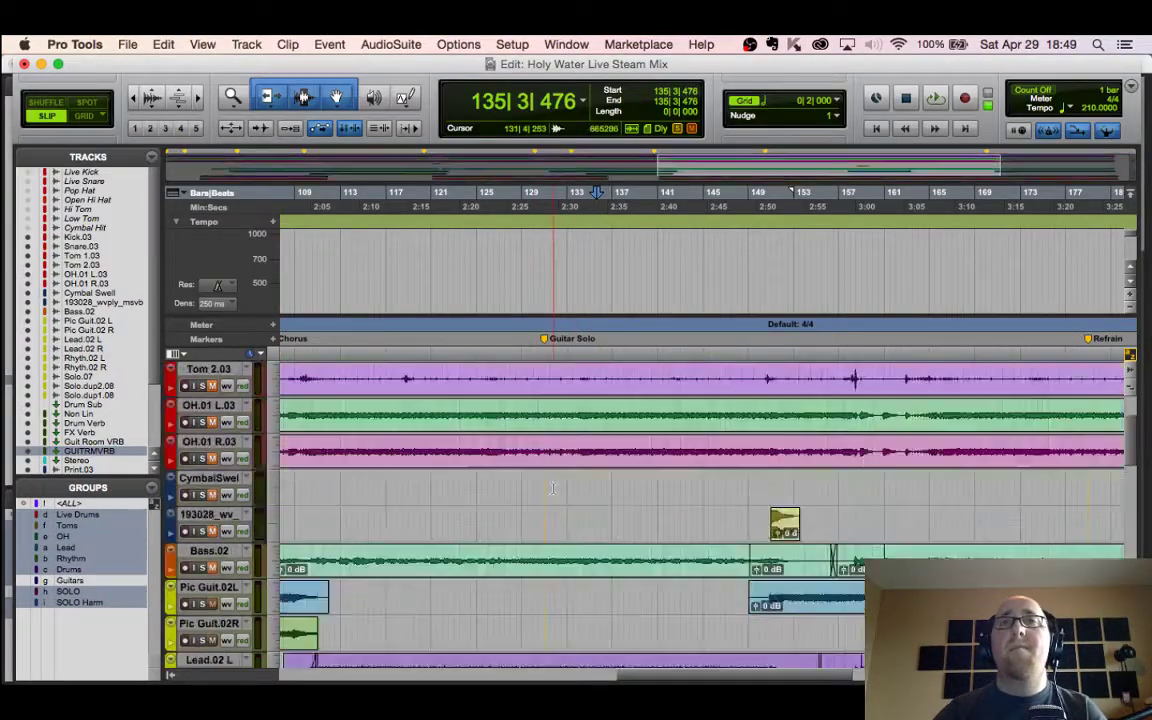
scroll(552, 488, up, 5)
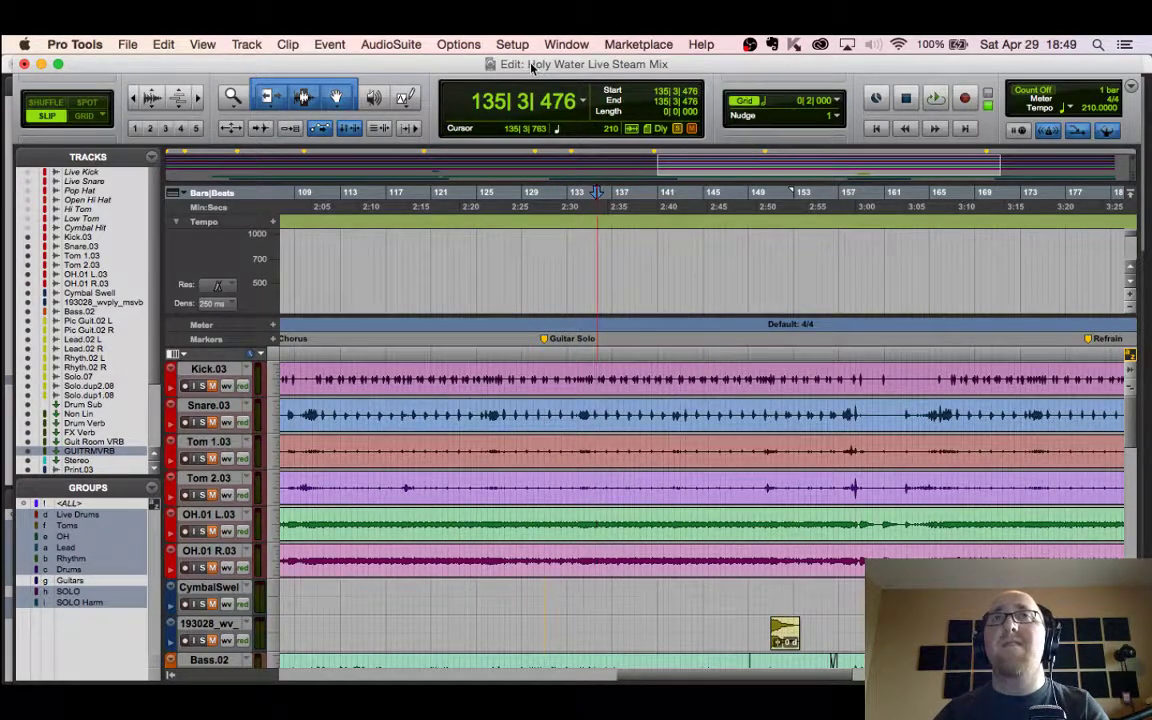
key(super+bracketleft)
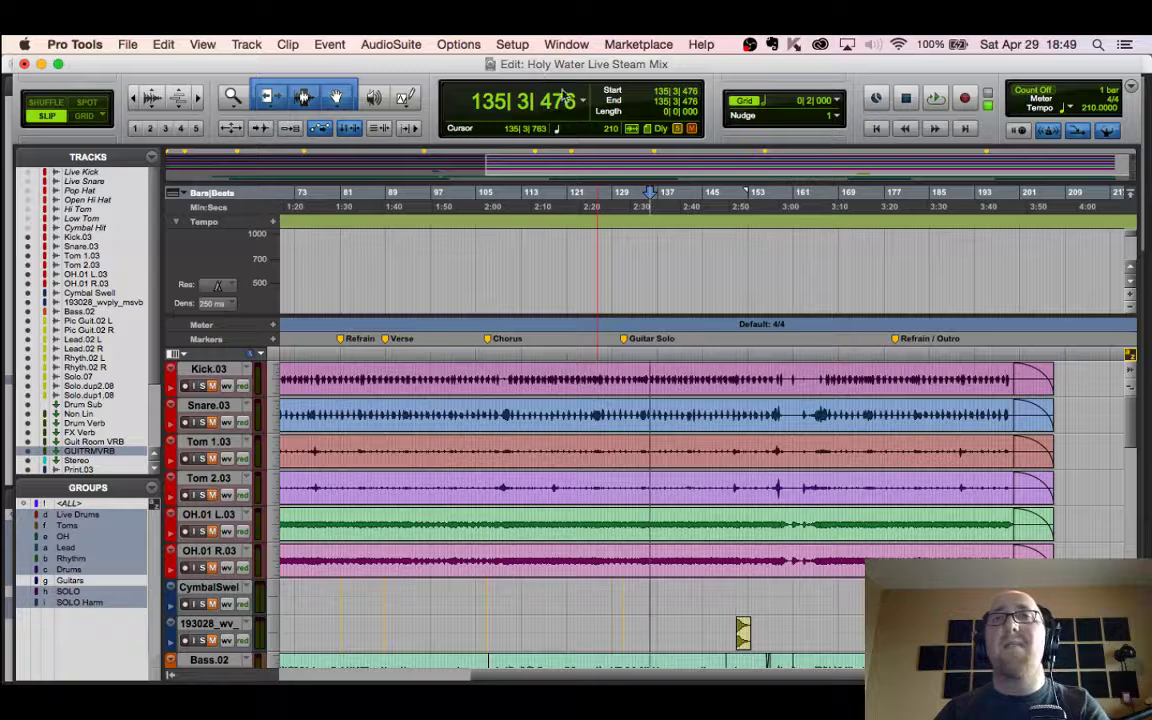
scroll(380, 400, left, 10)
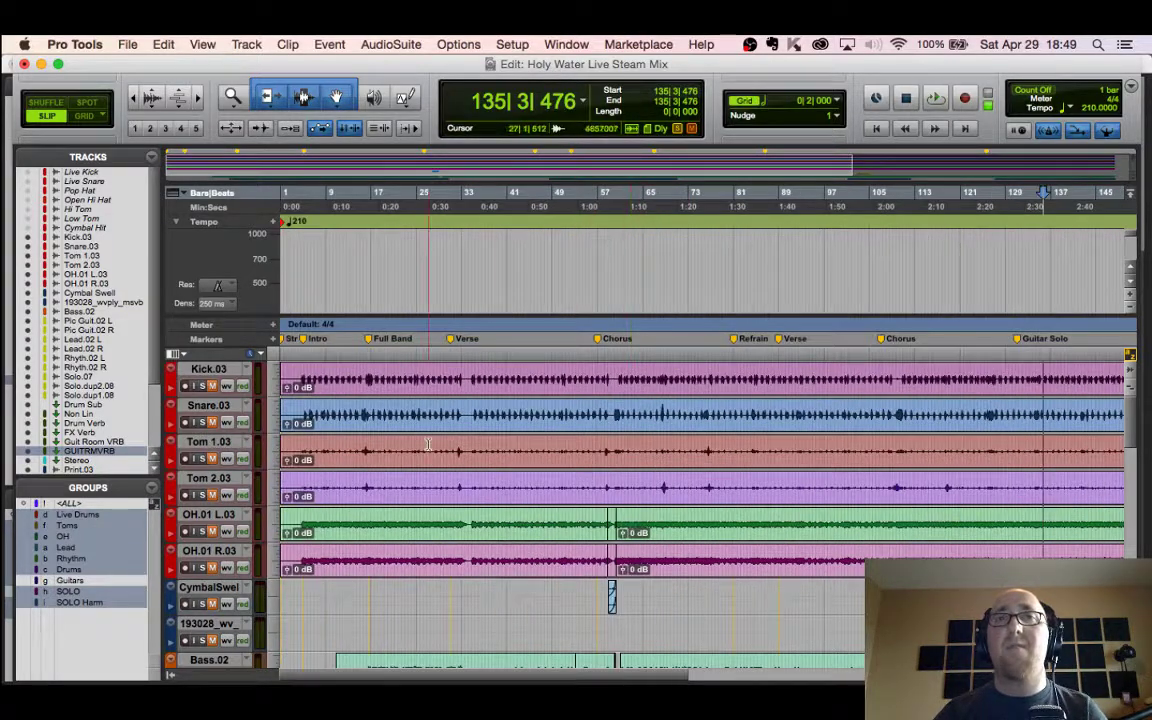
click(303, 339)
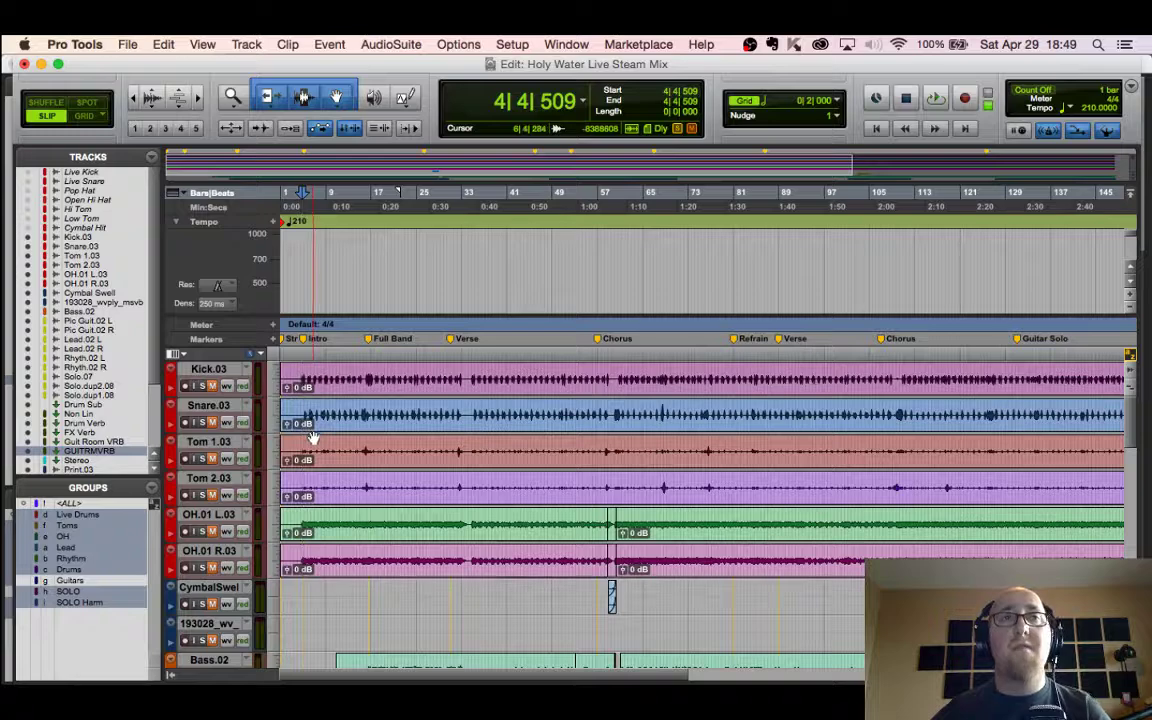
Step: Look over the session's tracks from the drums through bass and guitars down to the submix and effects tracks
scroll(320, 440, right, 3)
scroll(330, 448, left, 3)
scroll(350, 460, down, 5)
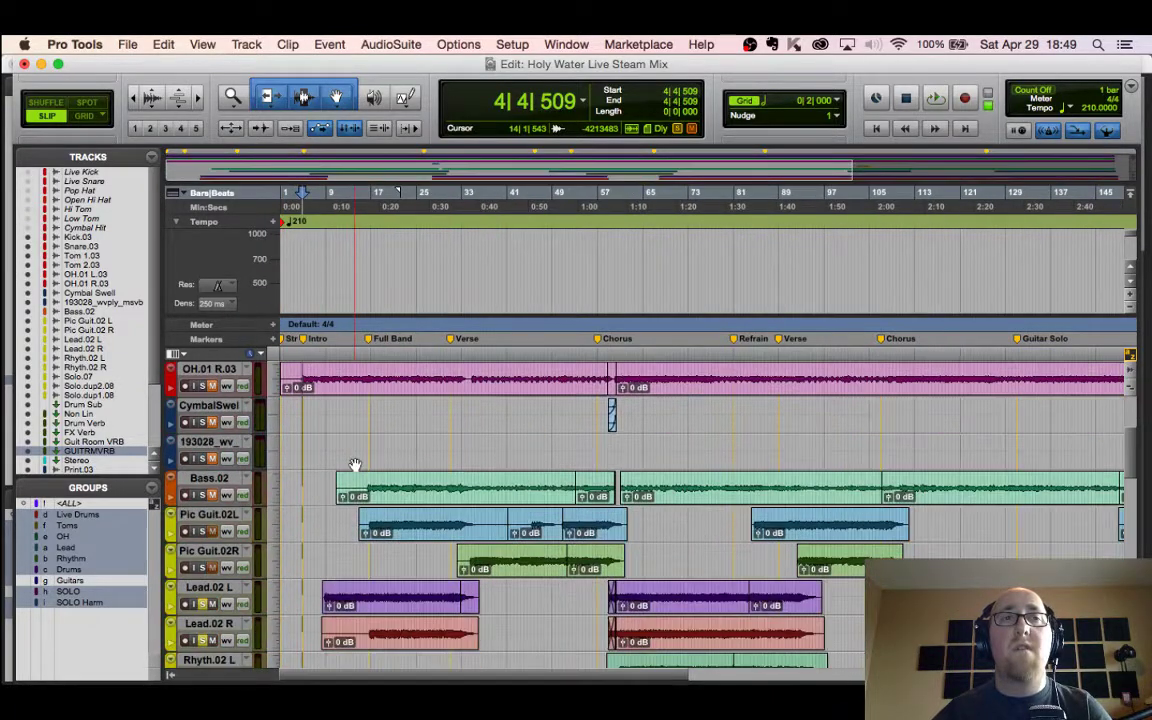
scroll(355, 465, down, 8)
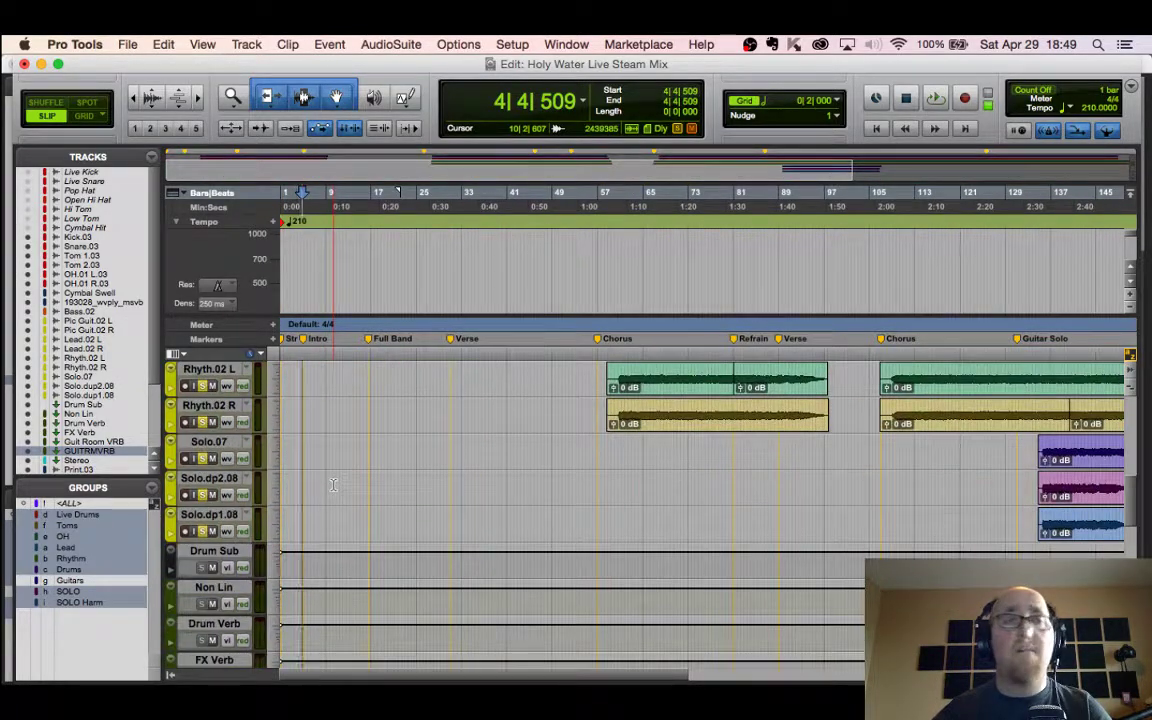
scroll(333, 485, down, 6)
scroll(335, 484, up, 18)
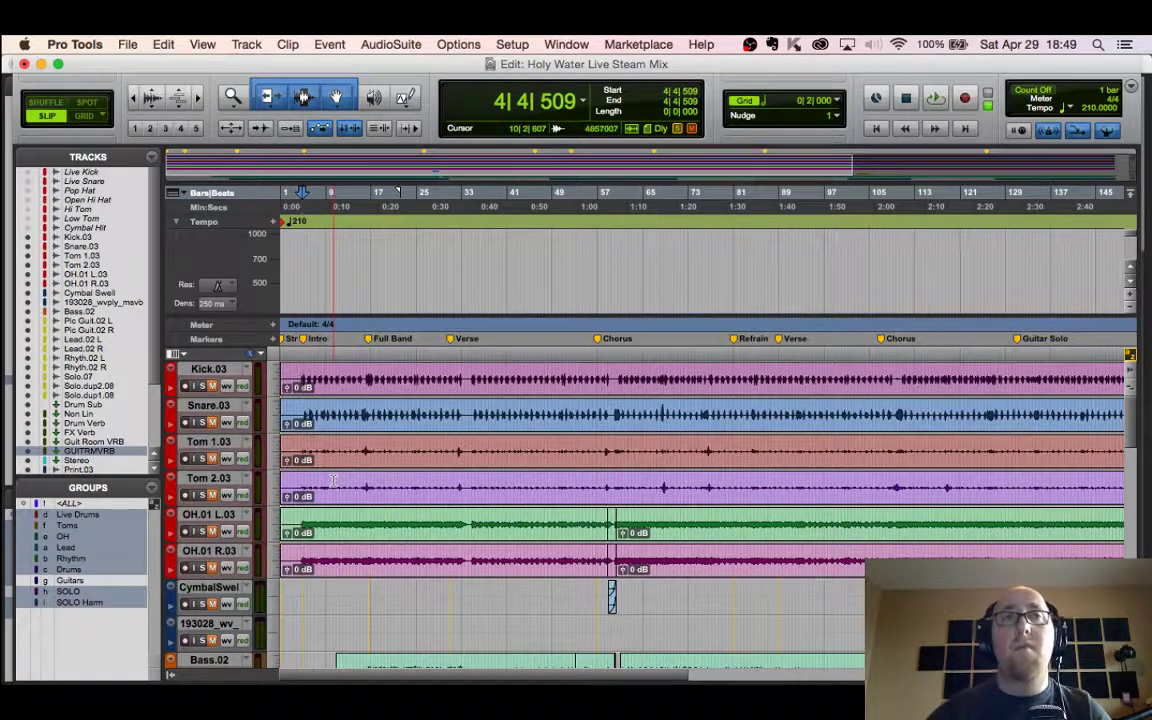
scroll(333, 485, down, 5)
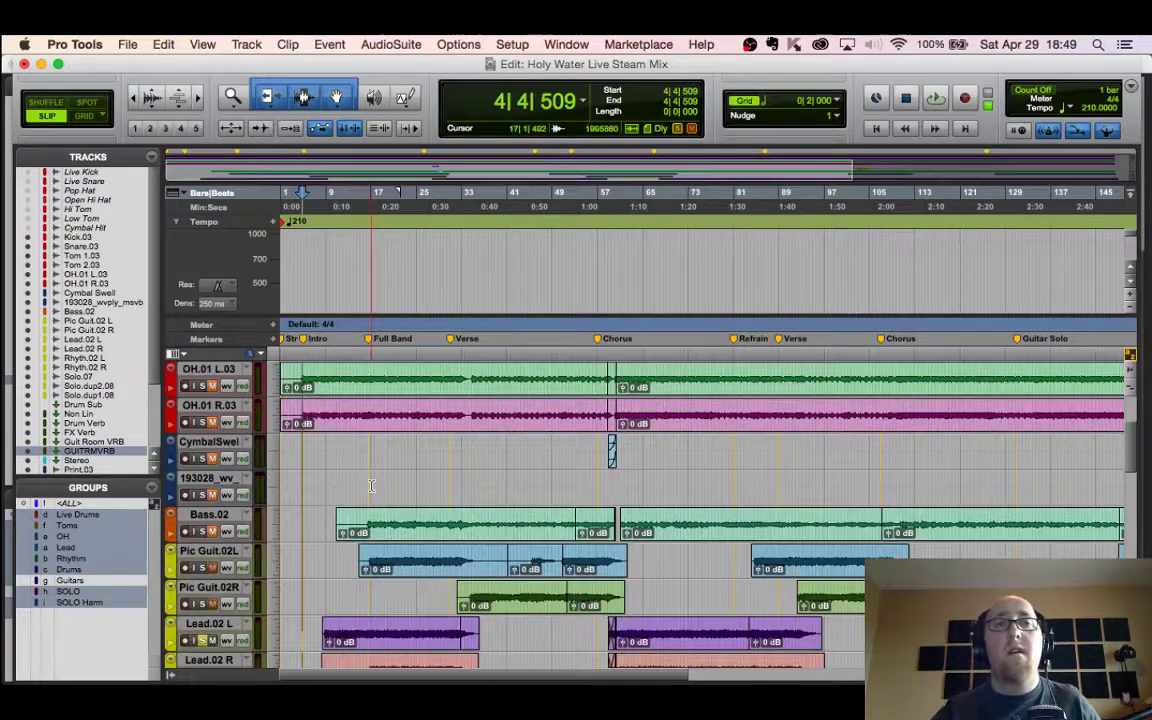
scroll(237, 450, up, 2)
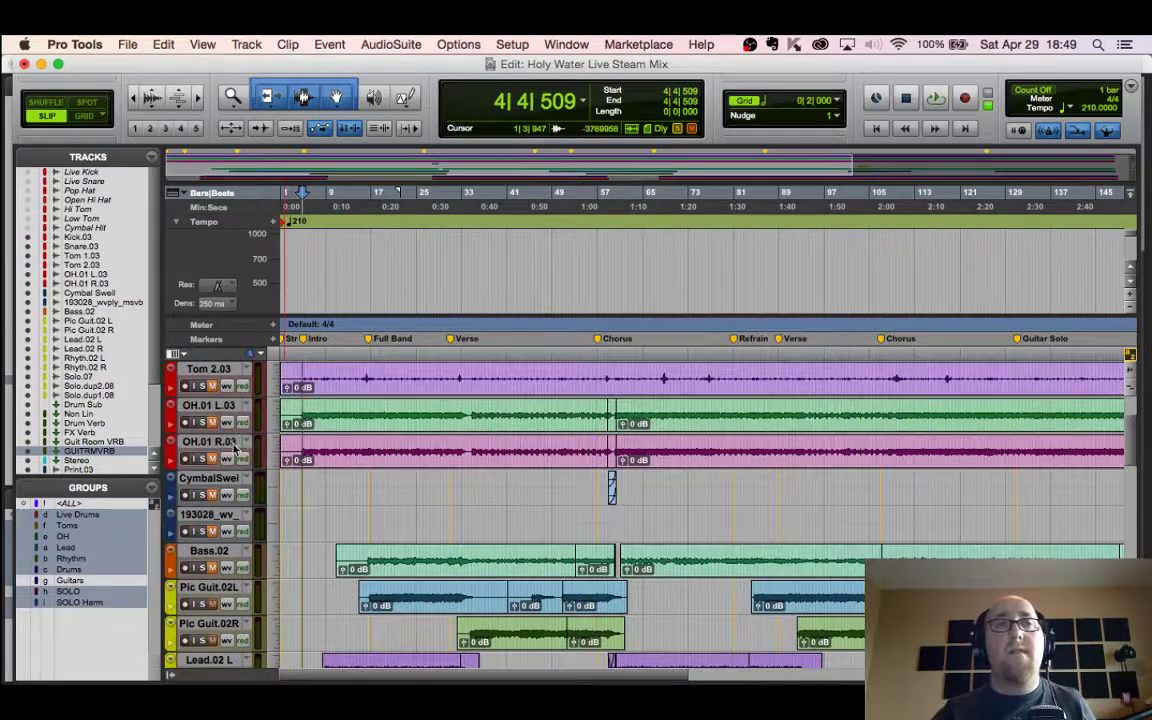
Step: Rename the 193028_wvply track below the cymbal swell as Bass Drop
double_click(222, 515)
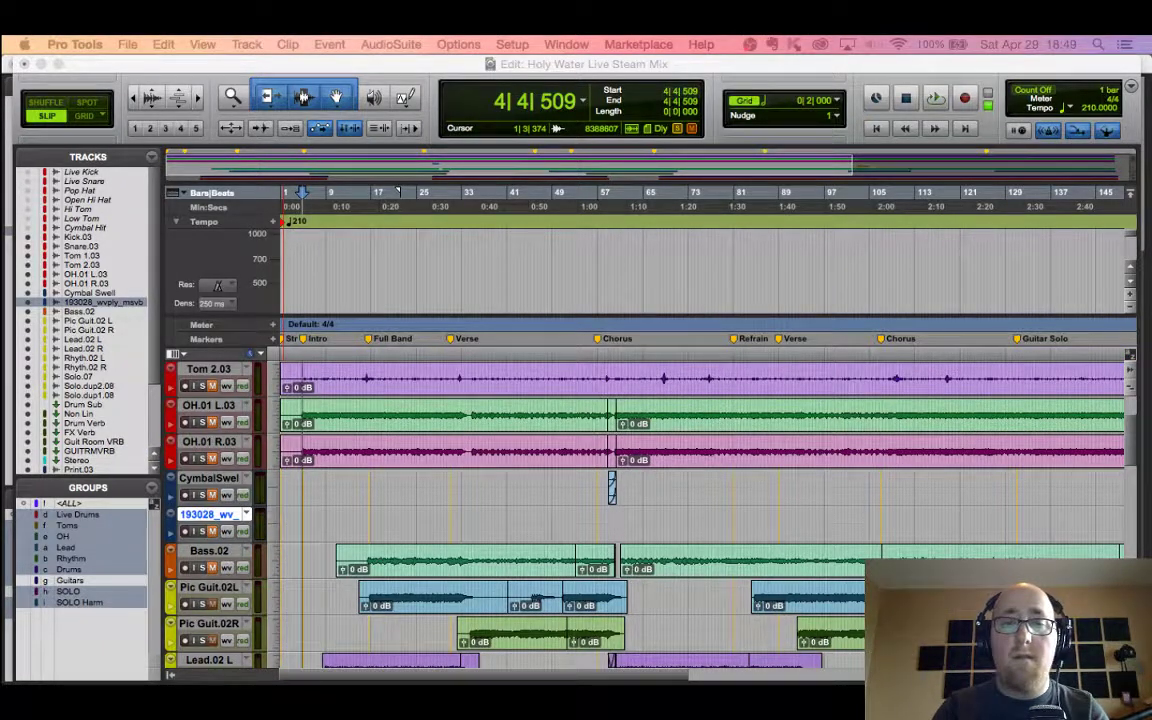
text(Bass Drop)
key(Return)
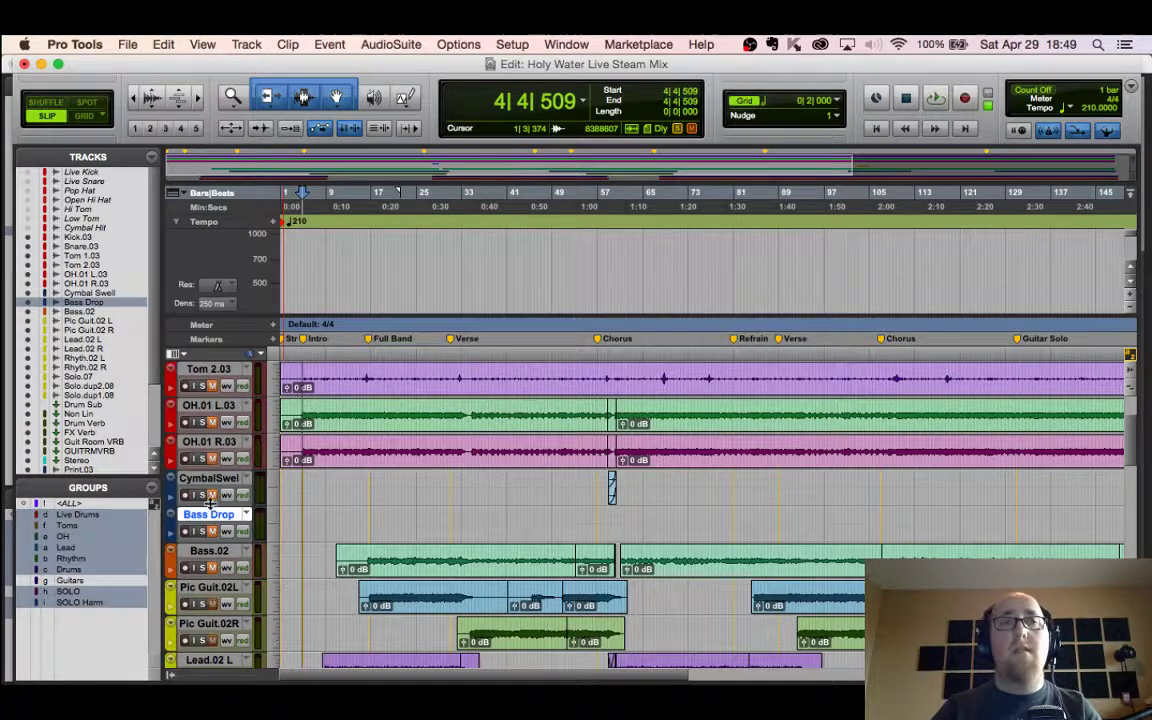
Step: Turn off the solos on the guitar tracks, solo the drum tracks from kick to overheads, and check them in the mixer
scroll(290, 462, down, 7)
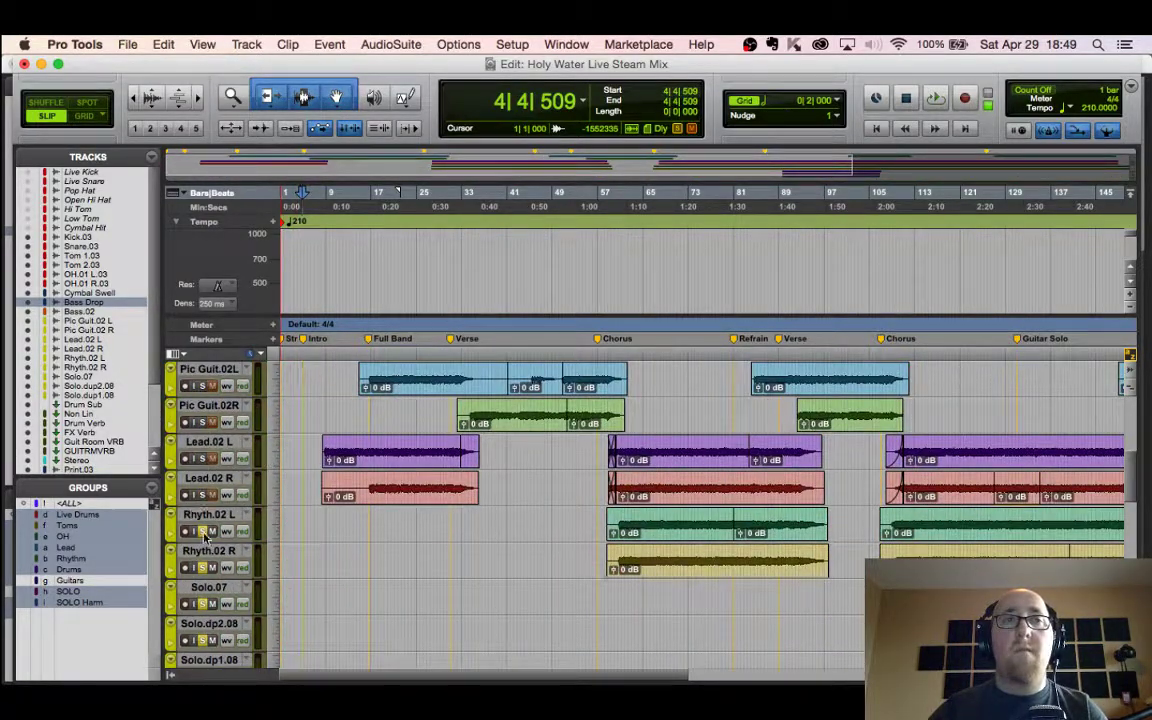
click(203, 601)
scroll(300, 490, up, 10)
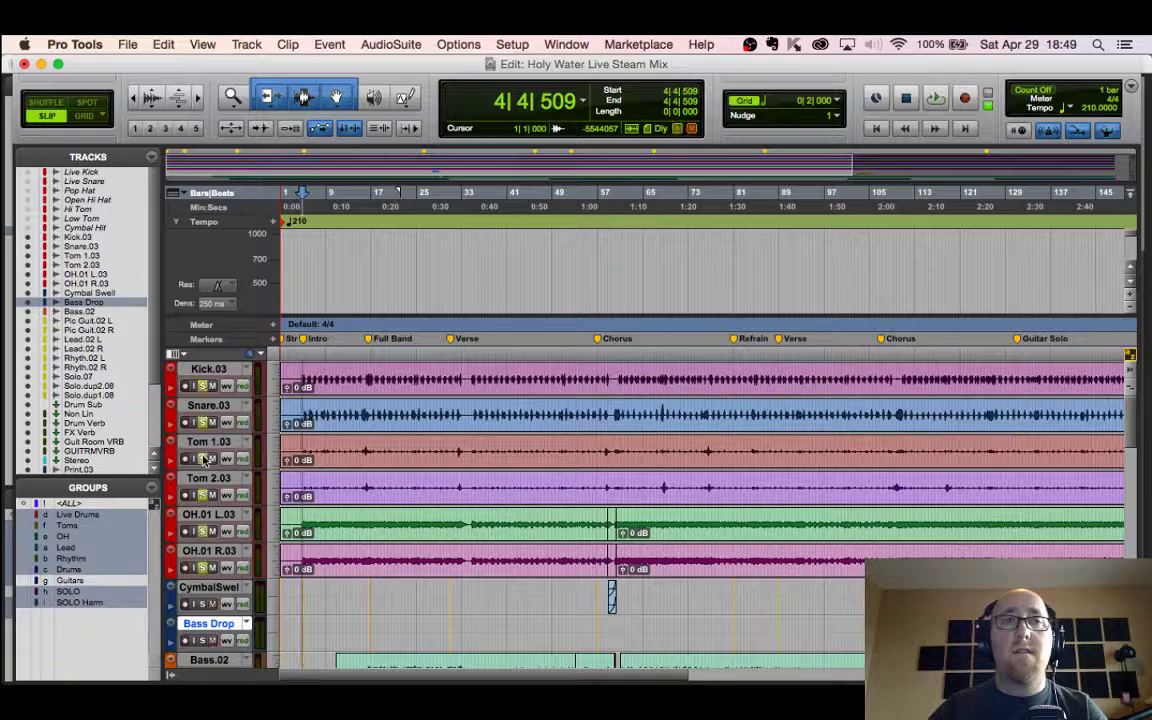
key(super+equal)
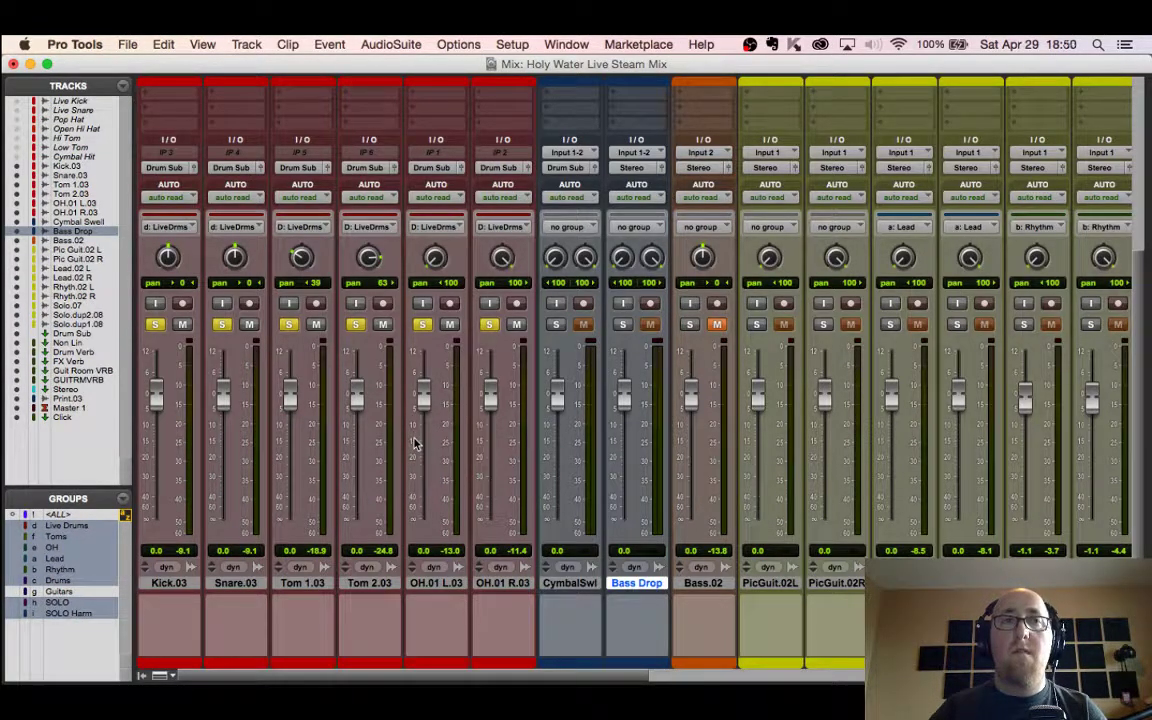
scroll(410, 438, up, 5)
scroll(300, 408, down, 5)
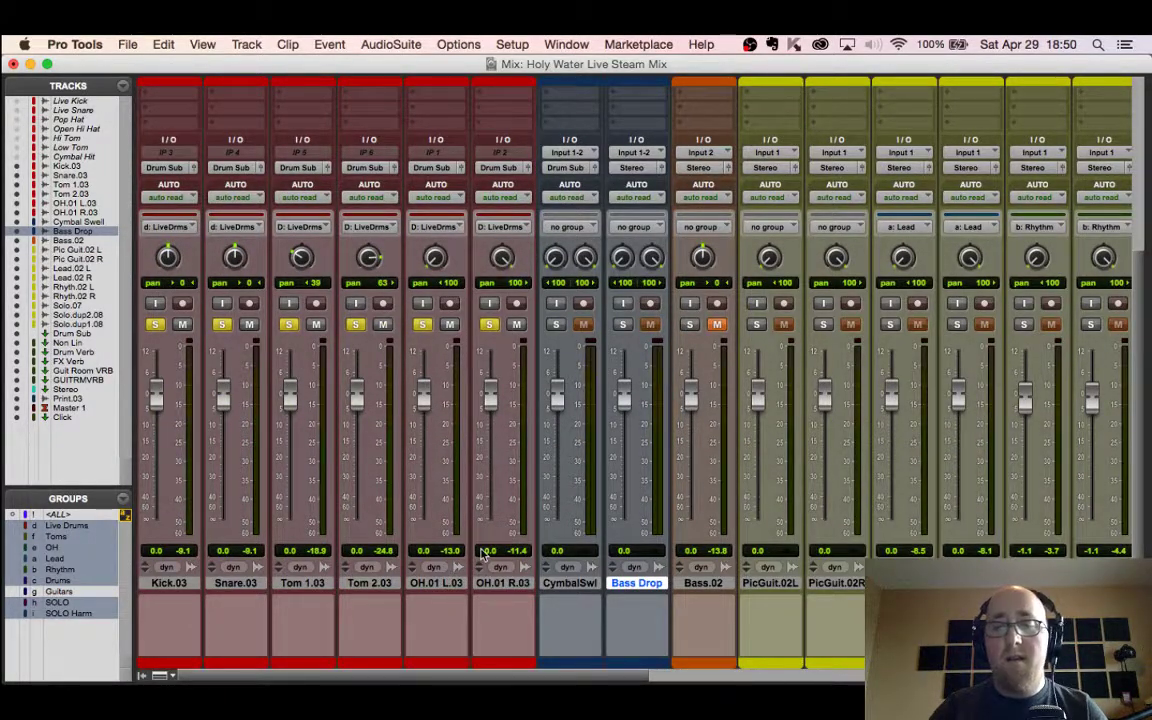
Step: In the edit window, select all drum clips from Kick.03 to OH.01 R.03 across the whole song, bar 1 to about bar 209
key(super+equal)
scroll(545, 538, right, 10)
scroll(554, 536, left, 3)
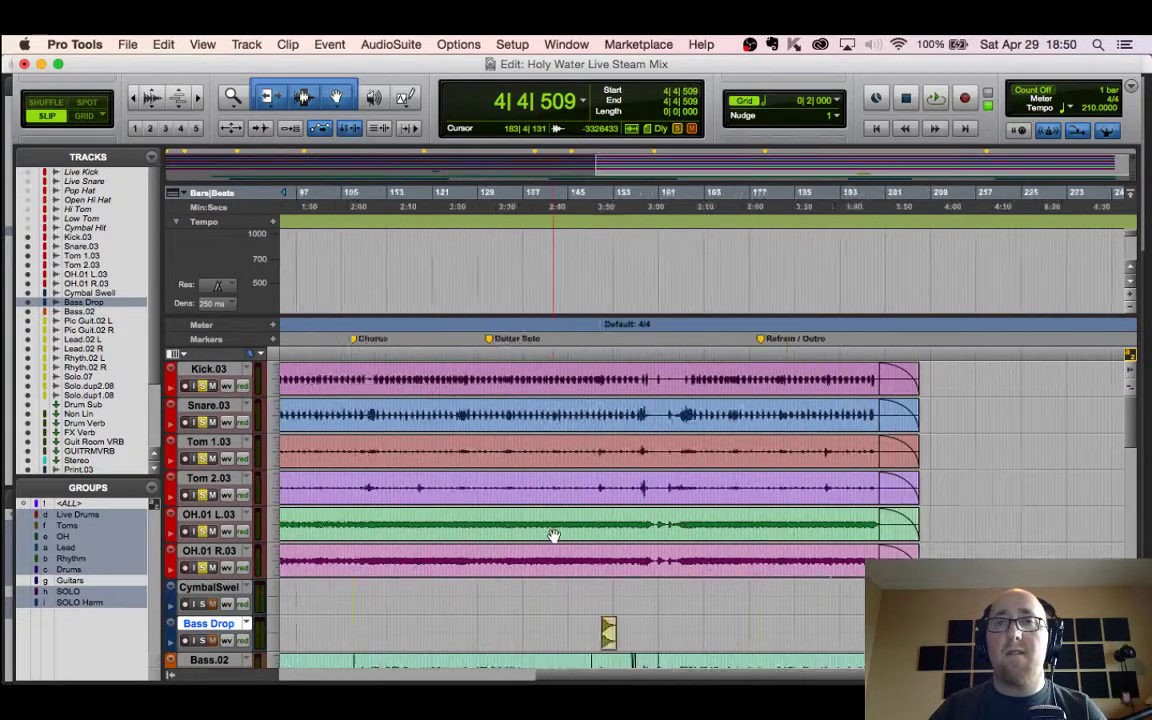
scroll(553, 535, left, 6)
key(super+bracketleft)
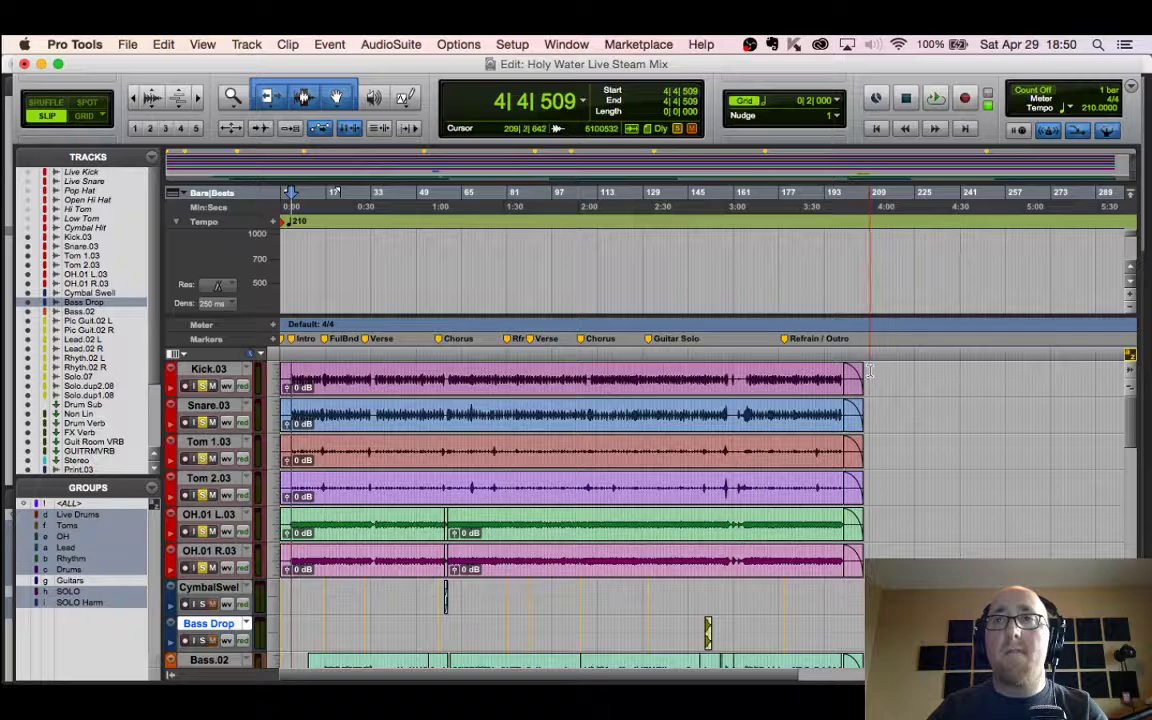
drag(869, 372, 283, 545)
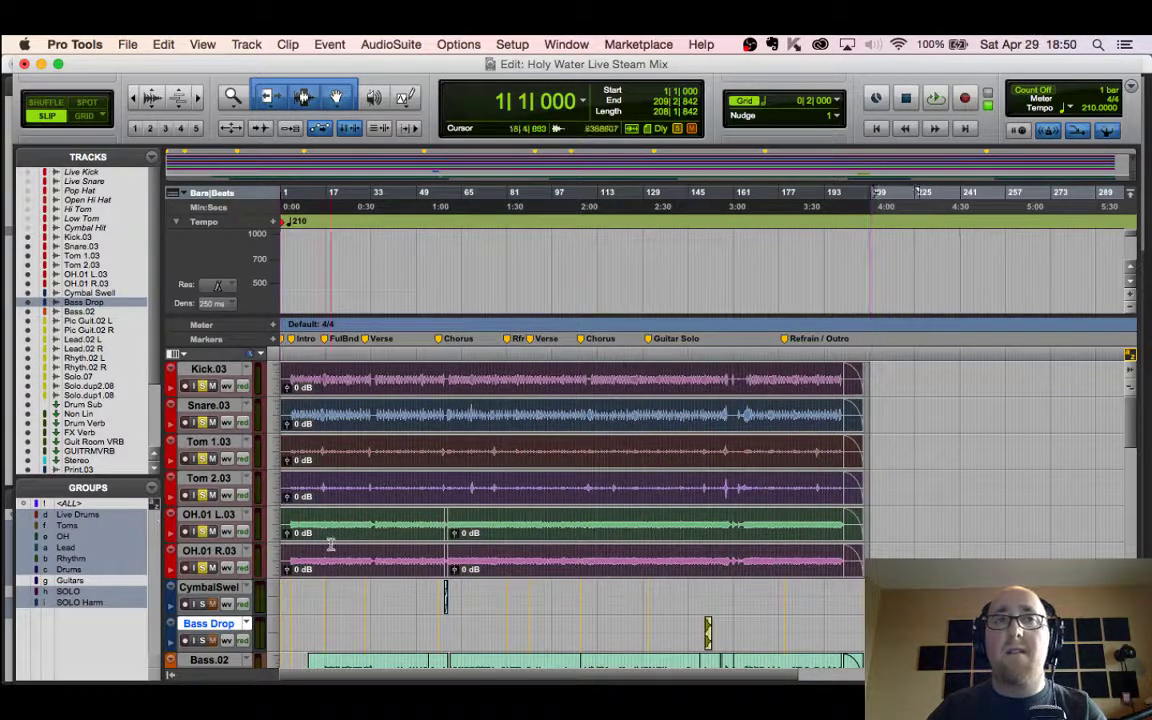
Step: Examine the selected drum clips up close, especially the overhead clip edits and cymbal swell around the first Chorus
key(super+bracketright)
key(super+bracketright)
key(super+bracketright)
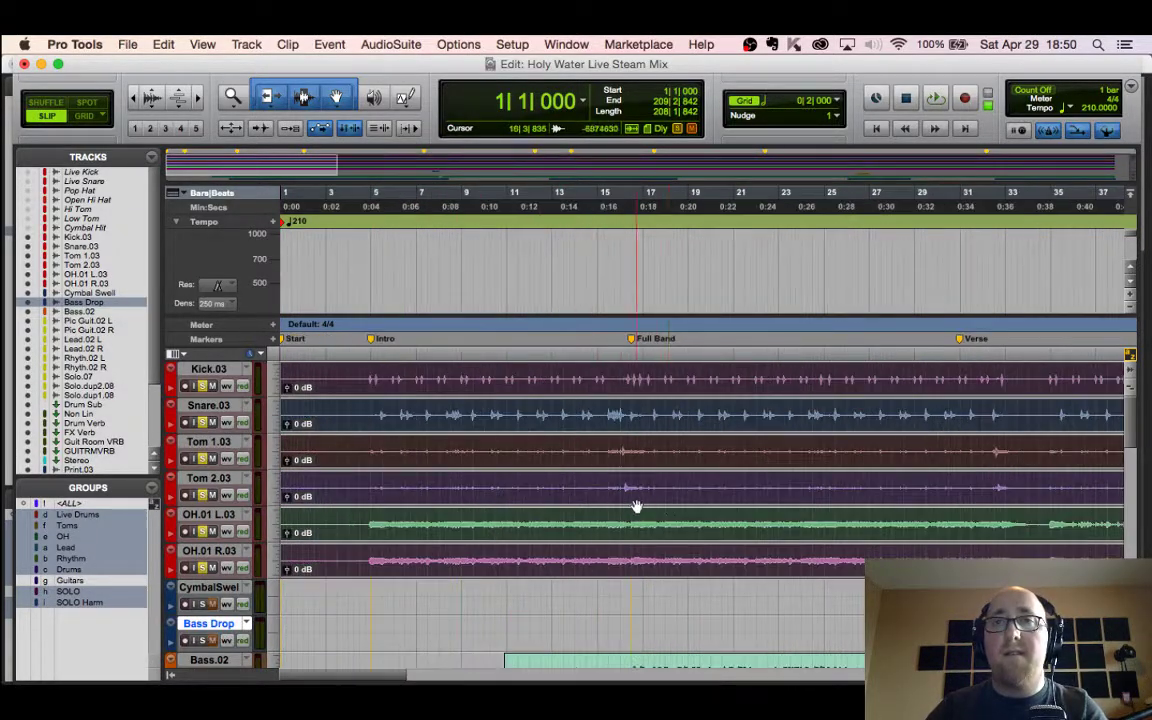
scroll(636, 506, right, 10)
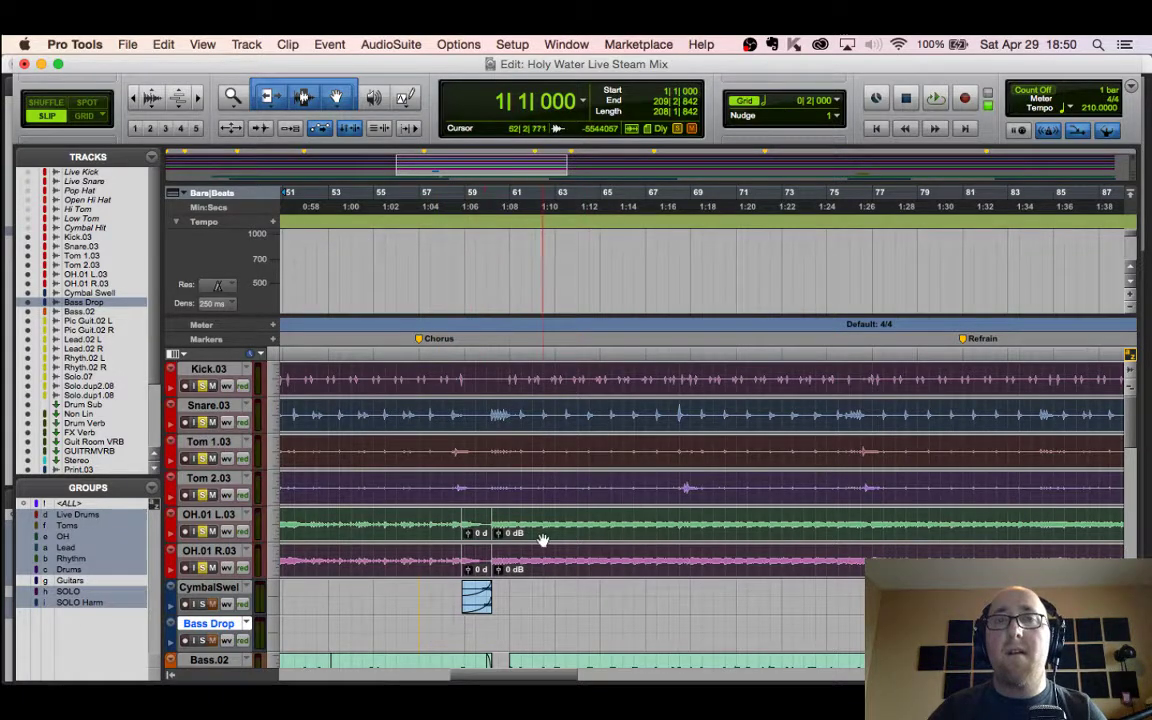
key(Return)
scroll(543, 541, right, 15)
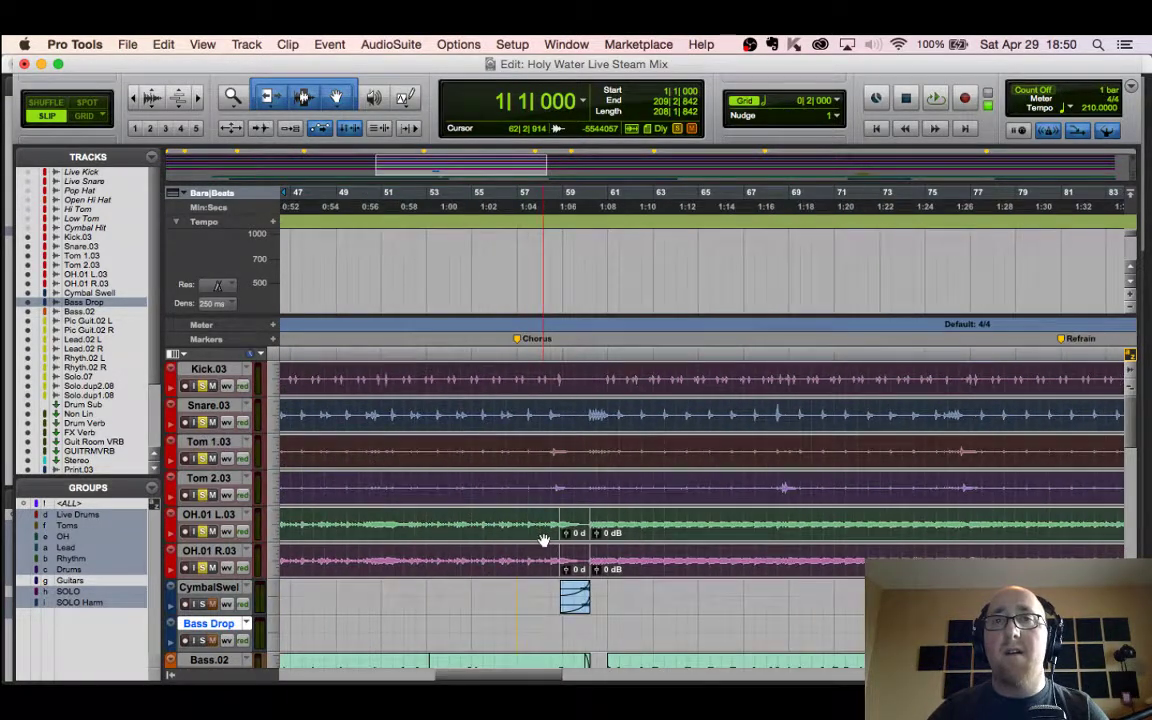
scroll(543, 541, right, 1)
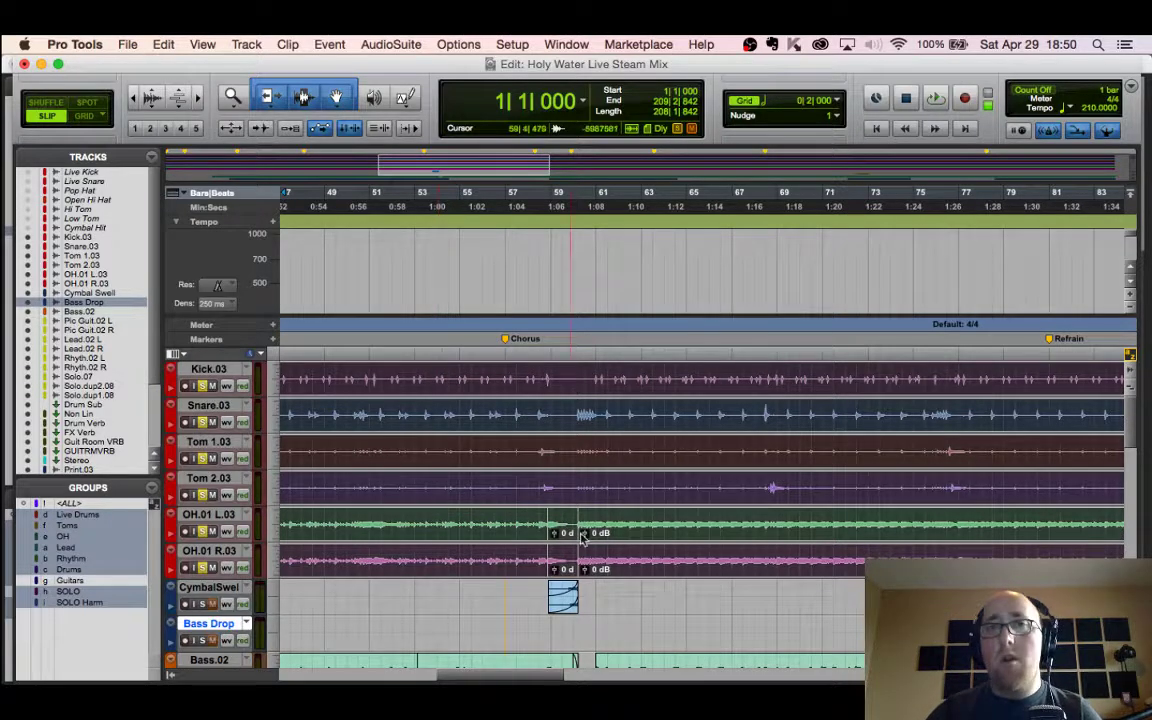
scroll(470, 516, right, 3)
Step: Consolidate the selected drum clips into one continuous clip per track
scroll(540, 514, left, 8)
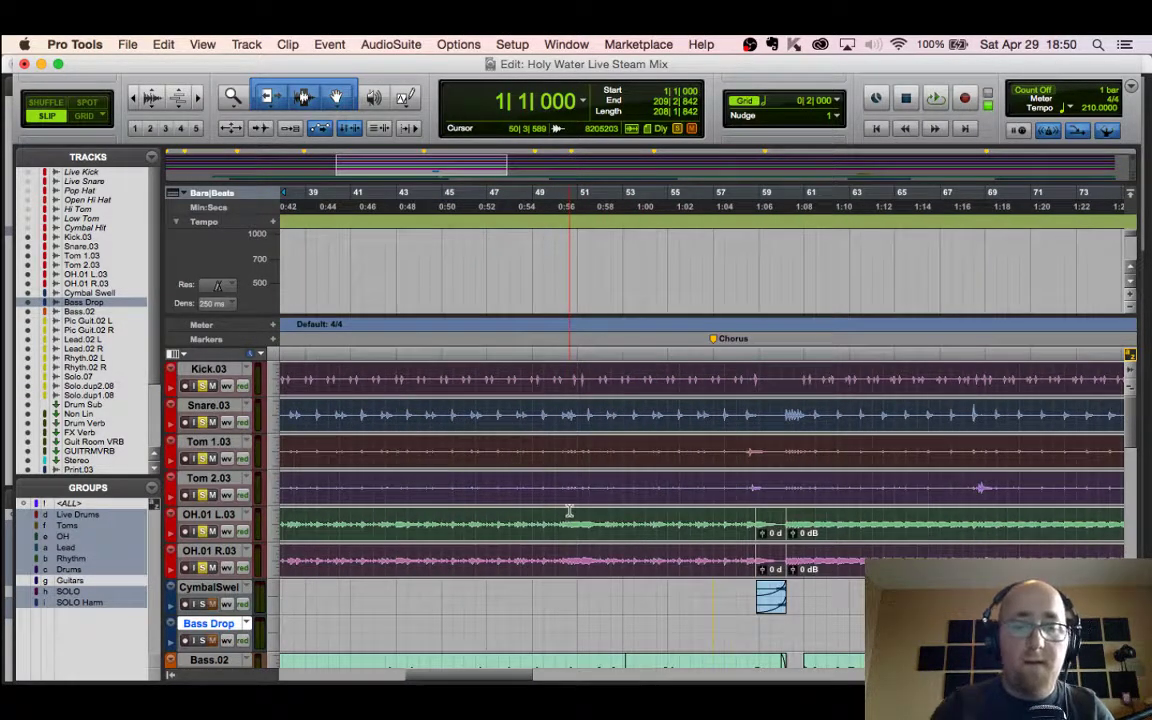
key(super+equal)
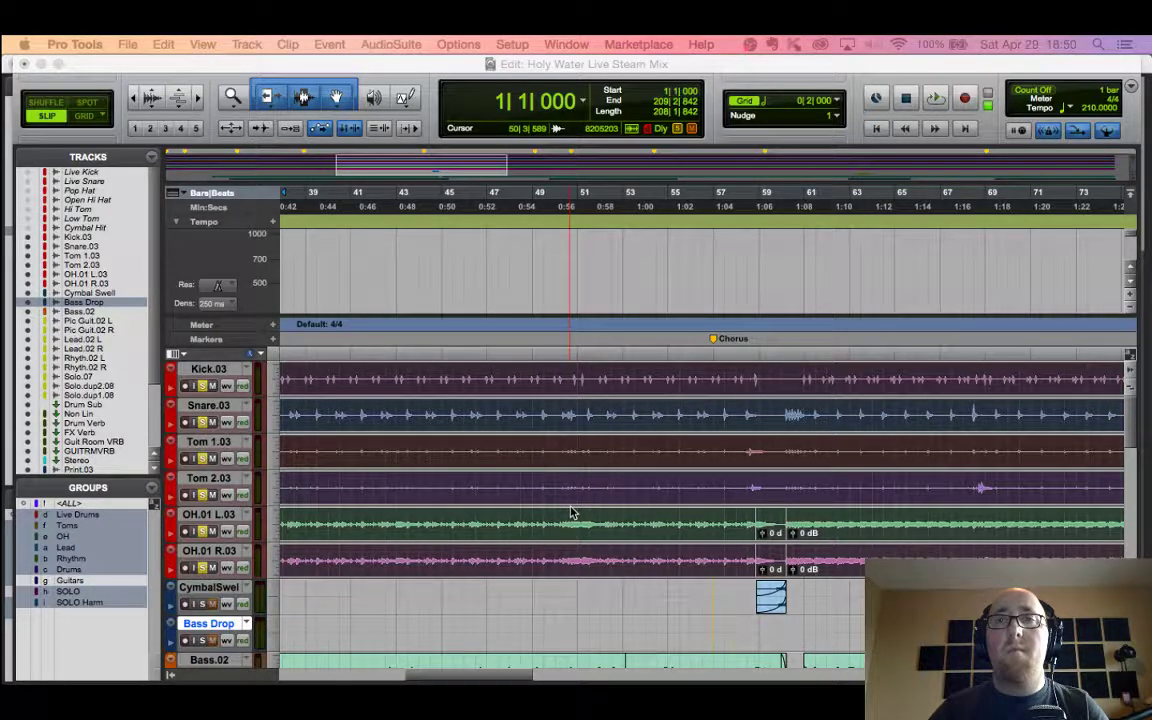
click(570, 513)
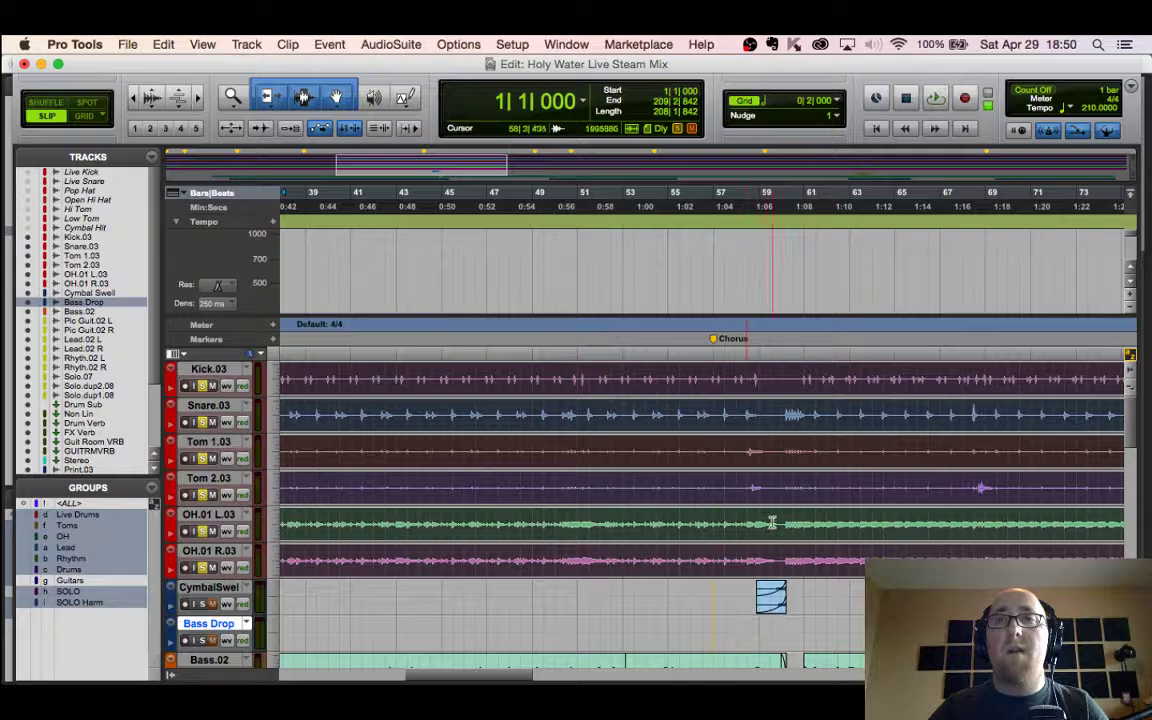
Step: Inspect the consolidated drum clips from the first Chorus through to the end of the song
scroll(790, 515, down, 1)
scroll(800, 510, right, 15)
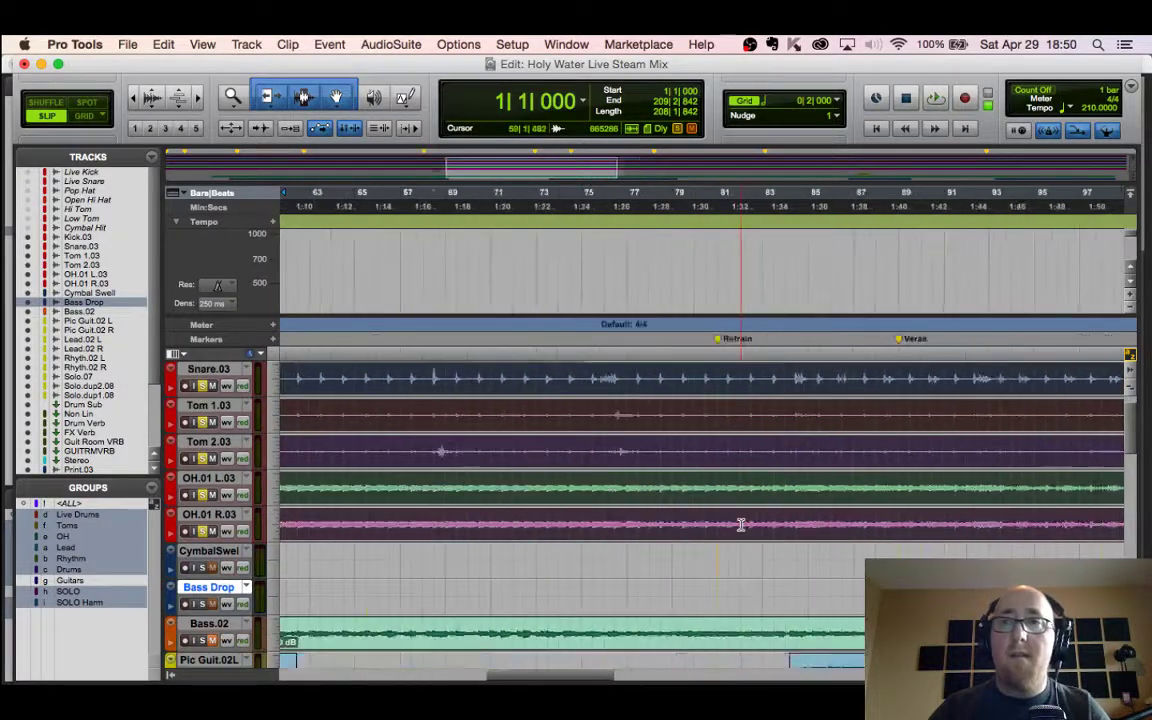
scroll(829, 503, right, 15)
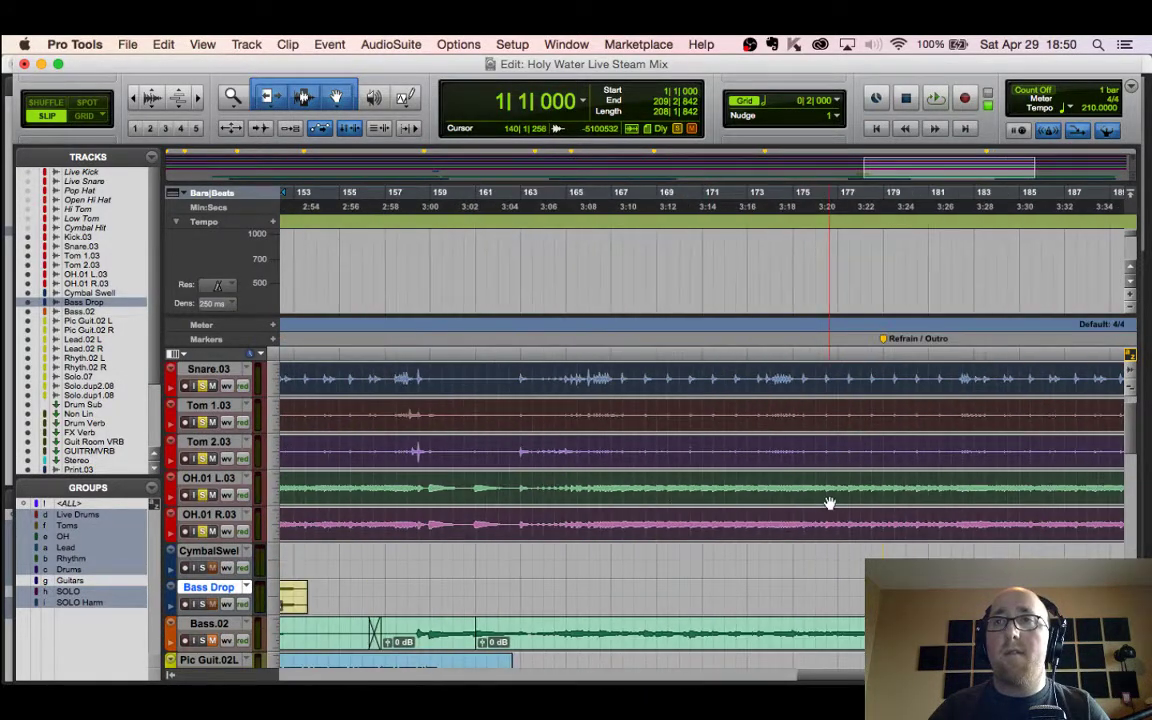
key(e)
key(r)
key(r)
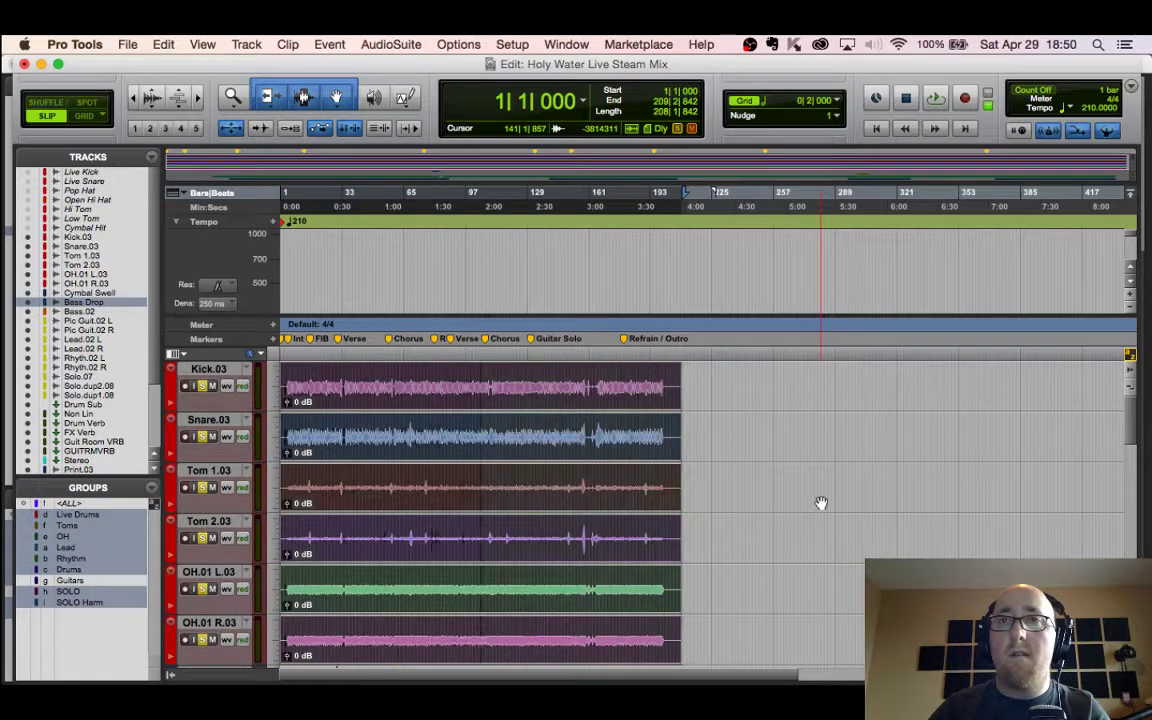
key(e)
key(r)
key(r)
key(r)
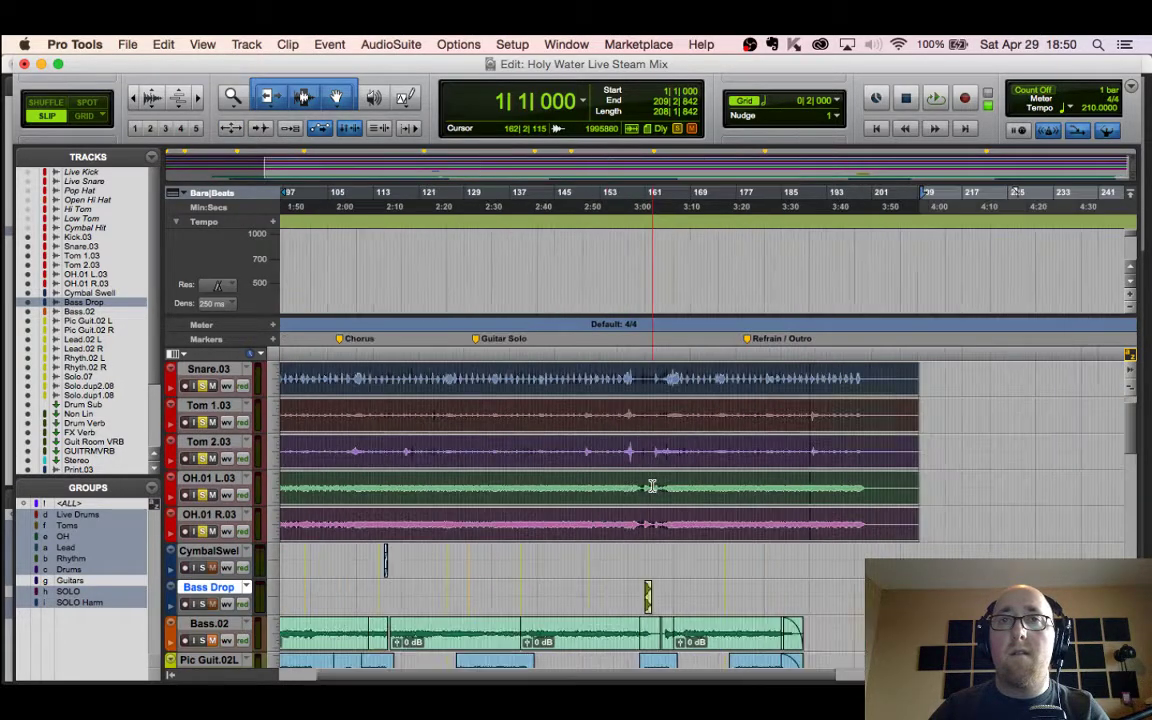
Step: Consolidate the Cymbal Swell track into one continuous clip from bar 1 to about bar 208
scroll(651, 486, left, 3)
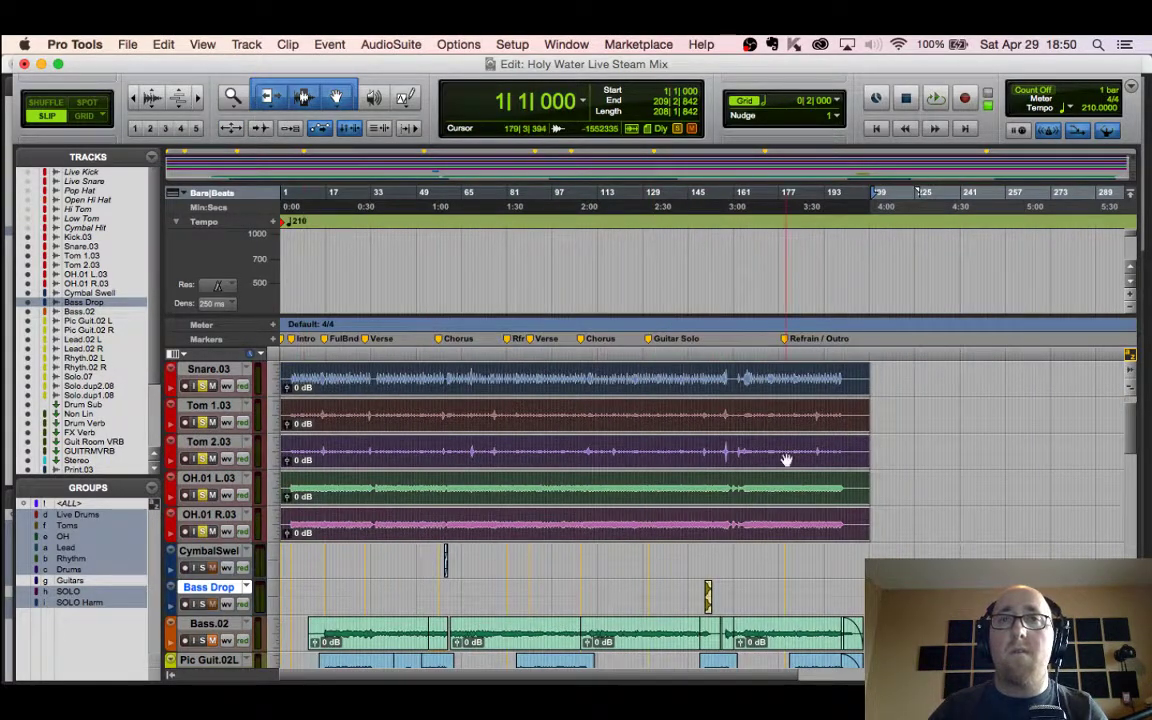
scroll(714, 481, down, 2)
click(510, 497)
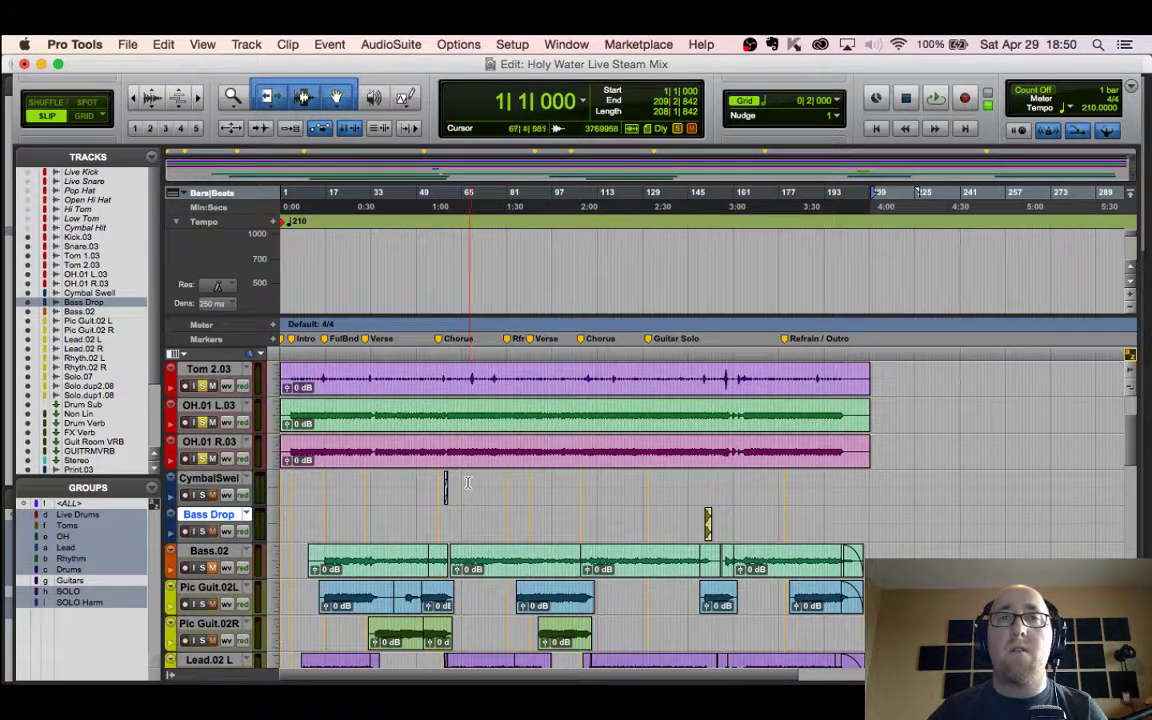
drag(460, 483, 438, 484)
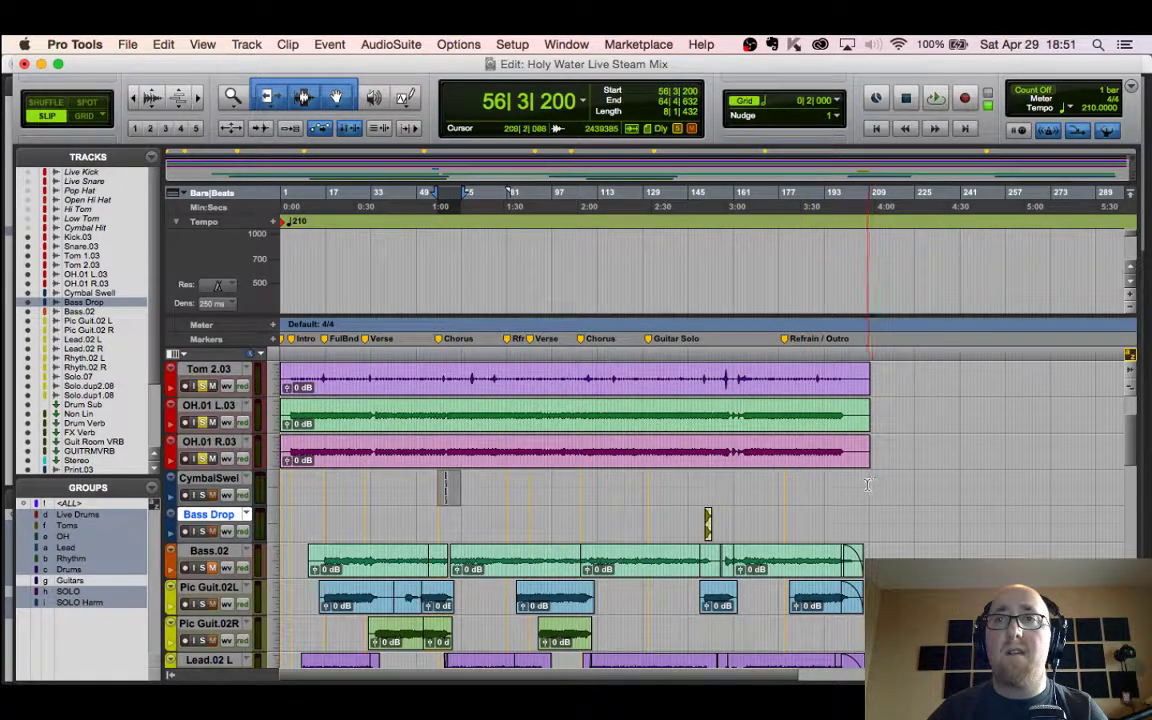
drag(870, 485, 187, 503)
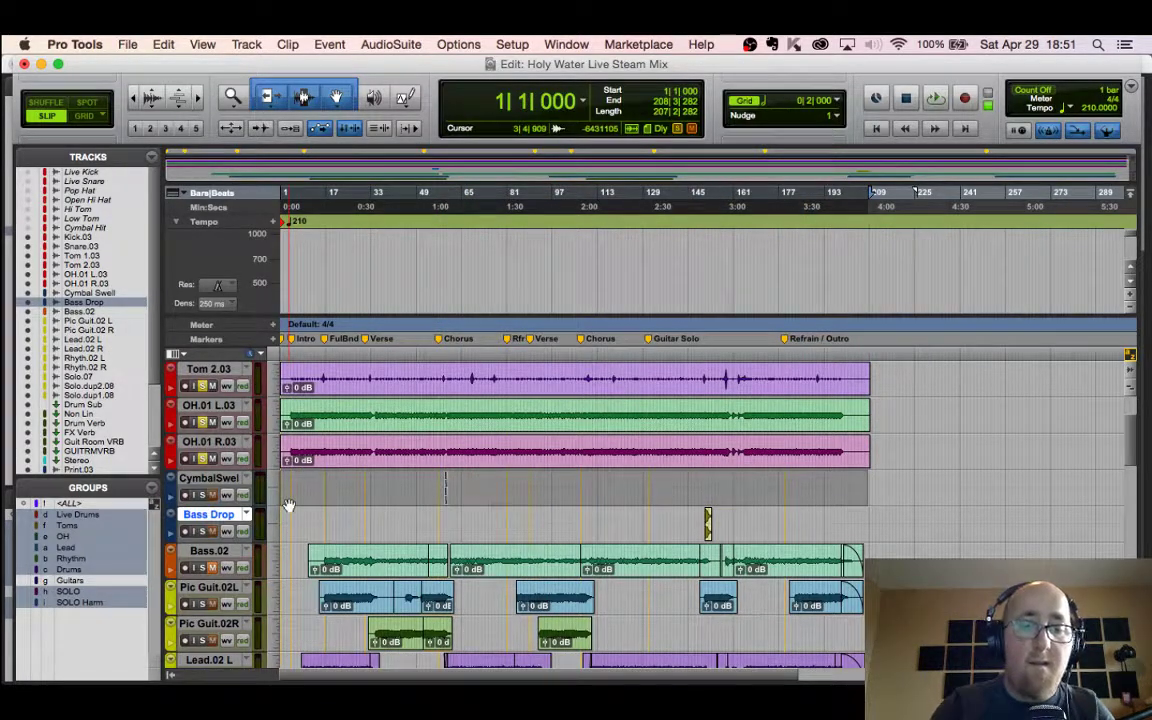
key(alt+shift+3)
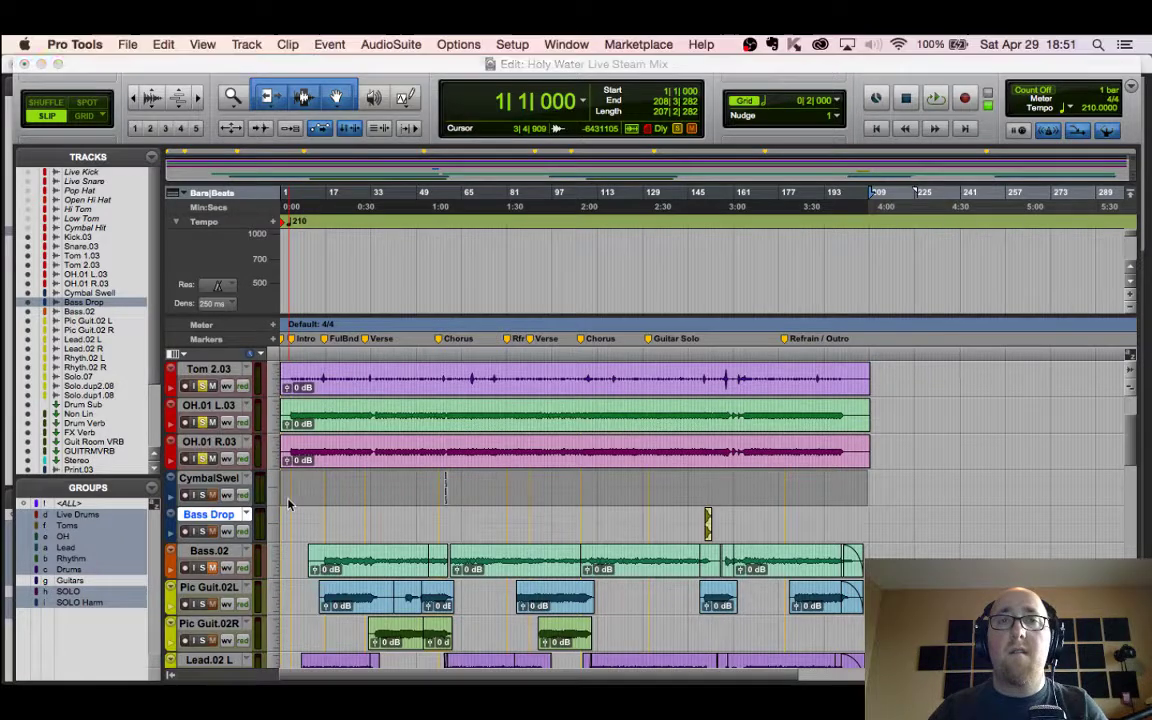
click(535, 483)
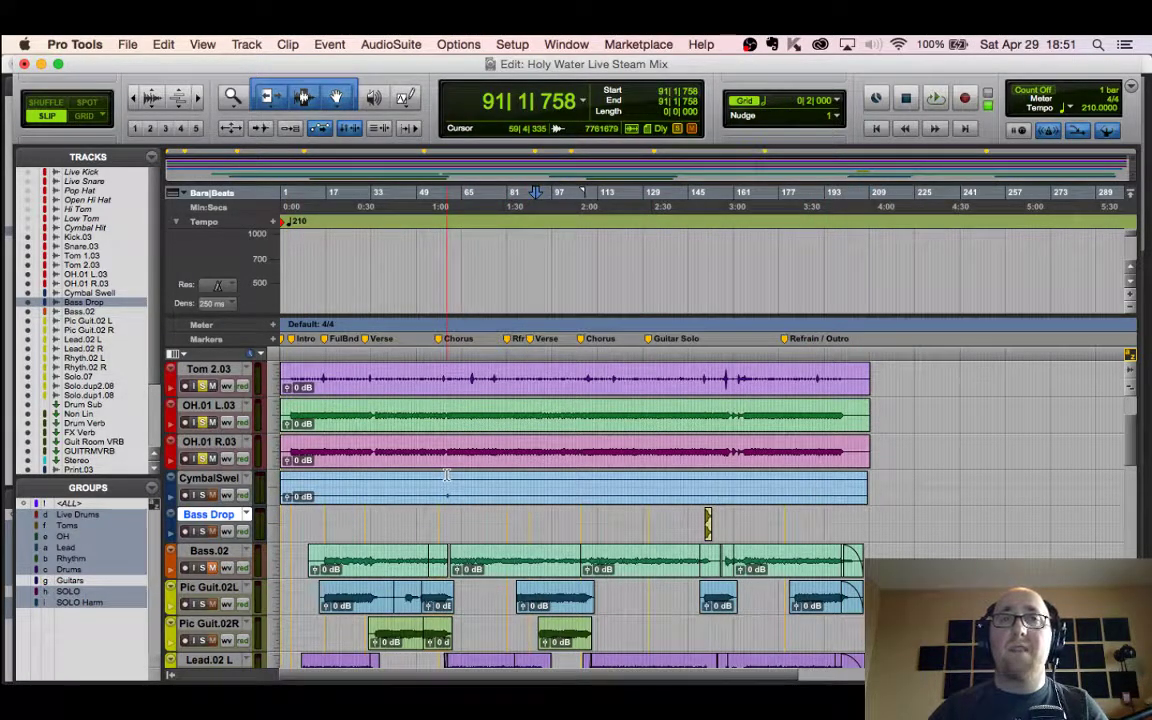
drag(447, 475, 446, 480)
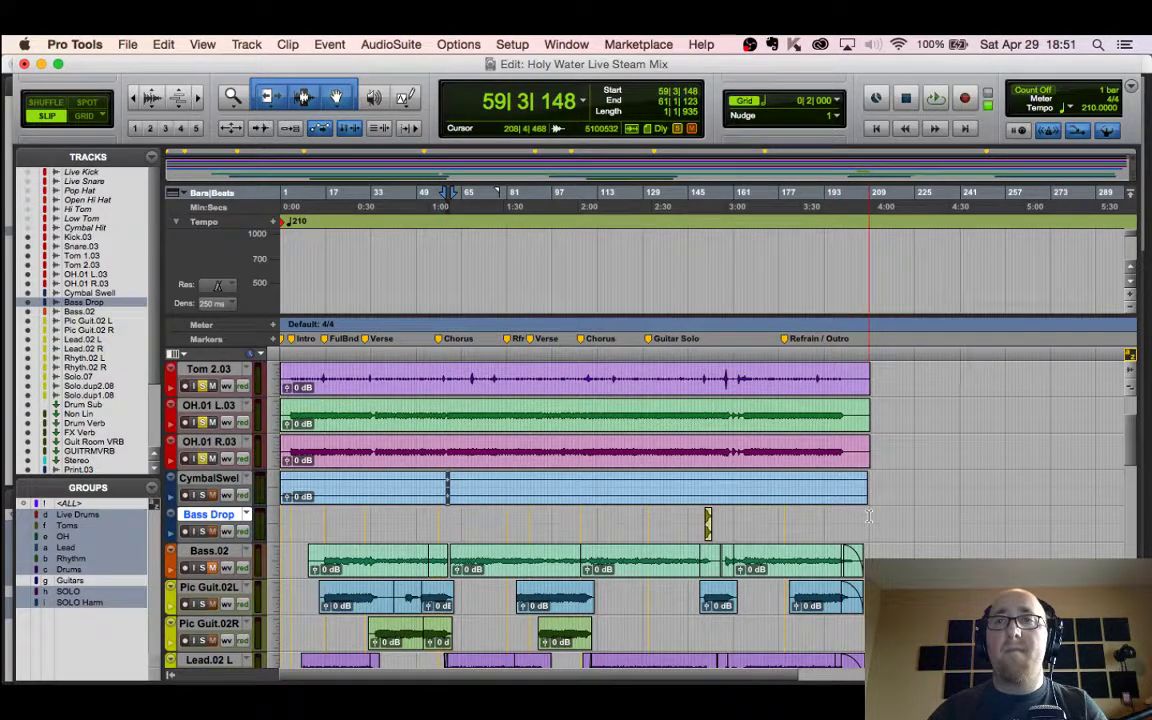
Step: Consolidate the Bass Drop track into one continuous clip from bar 1 to about bar 208
drag(869, 516, 275, 518)
key(alt+shift+3)
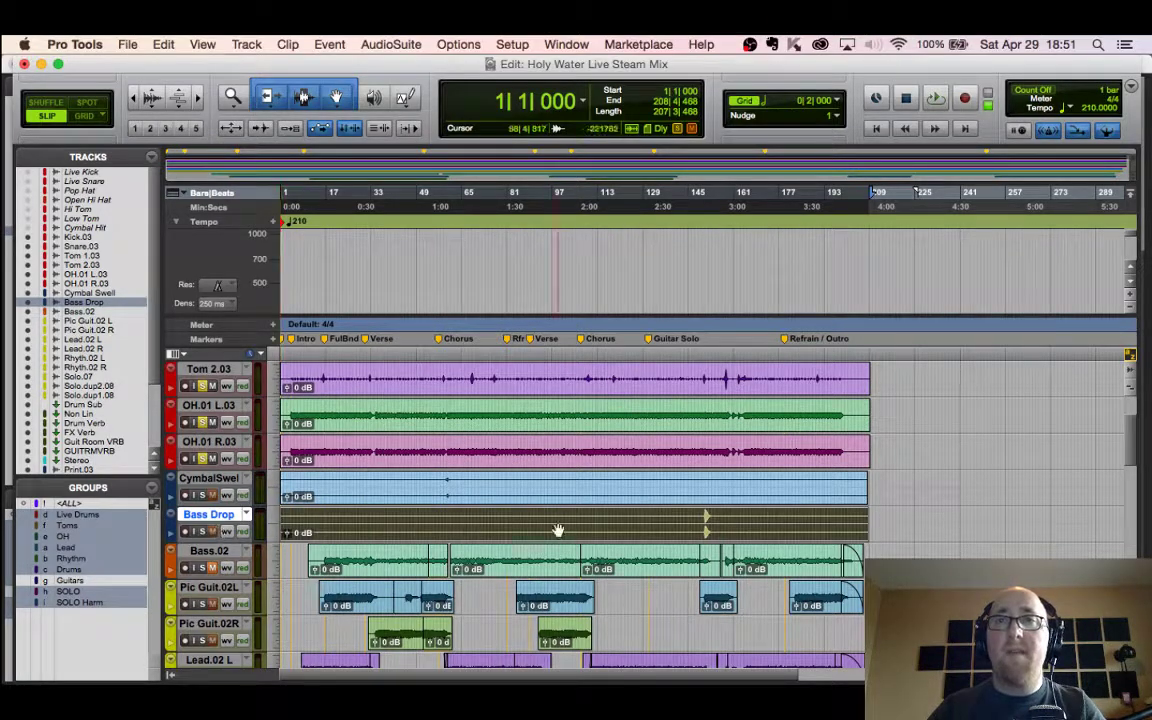
scroll(320, 485, up, 3)
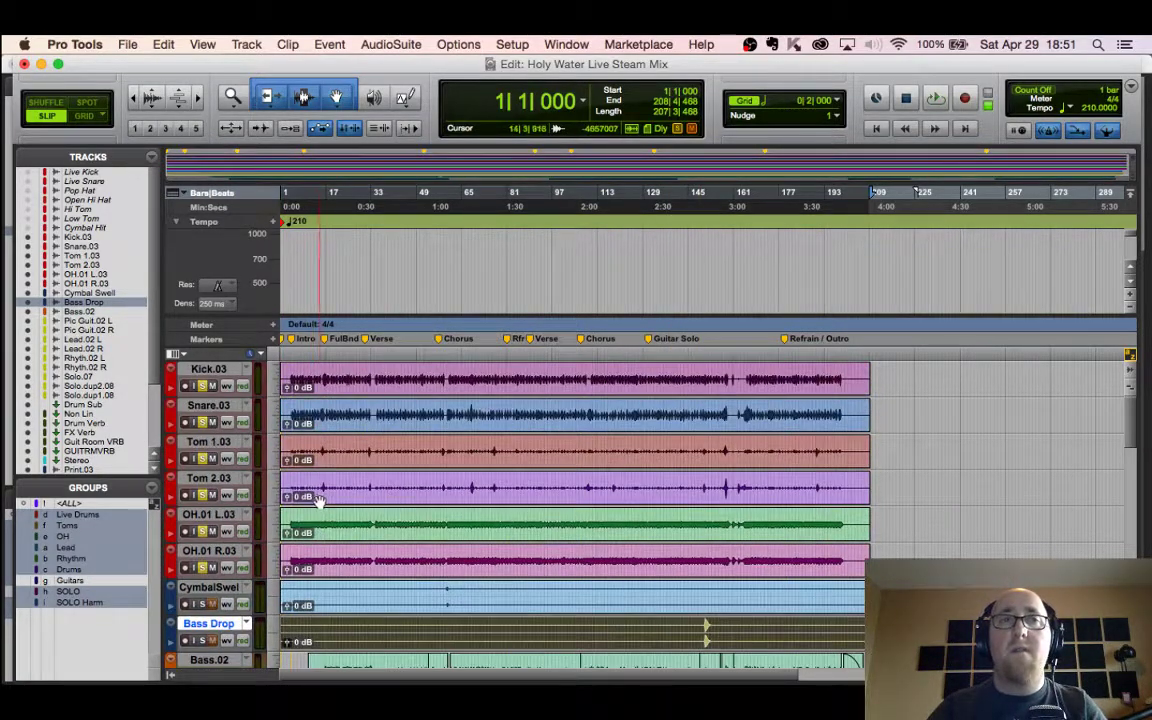
scroll(335, 492, down, 1)
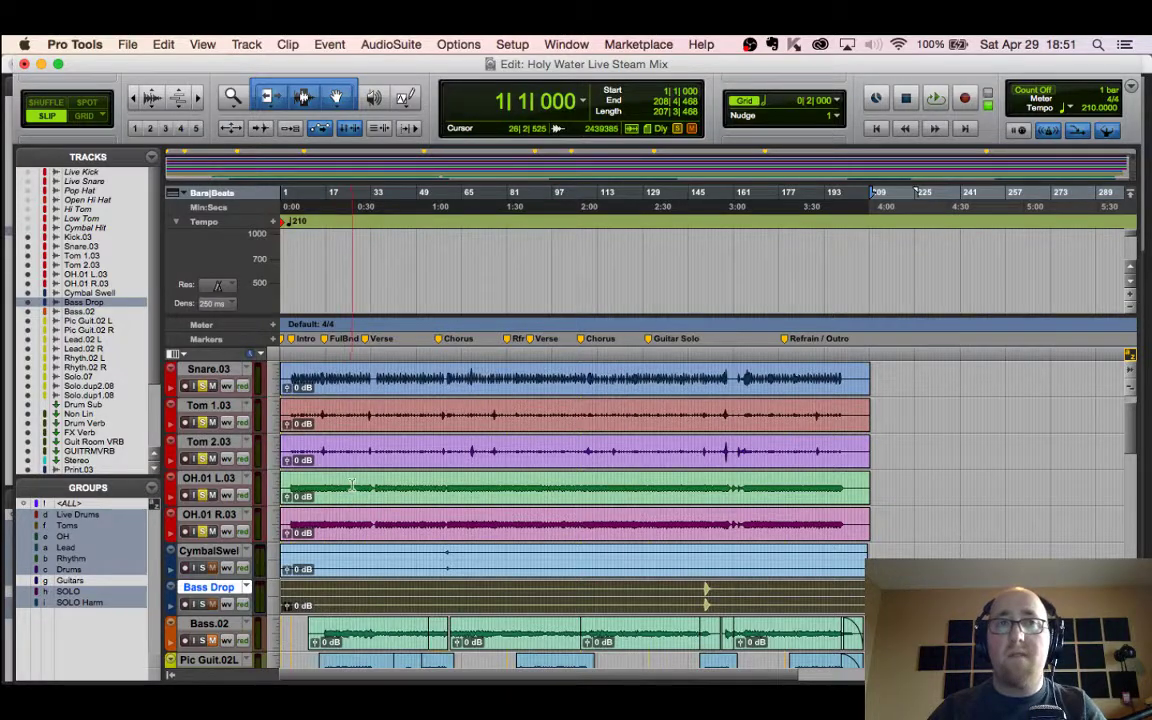
scroll(348, 490, up, 1)
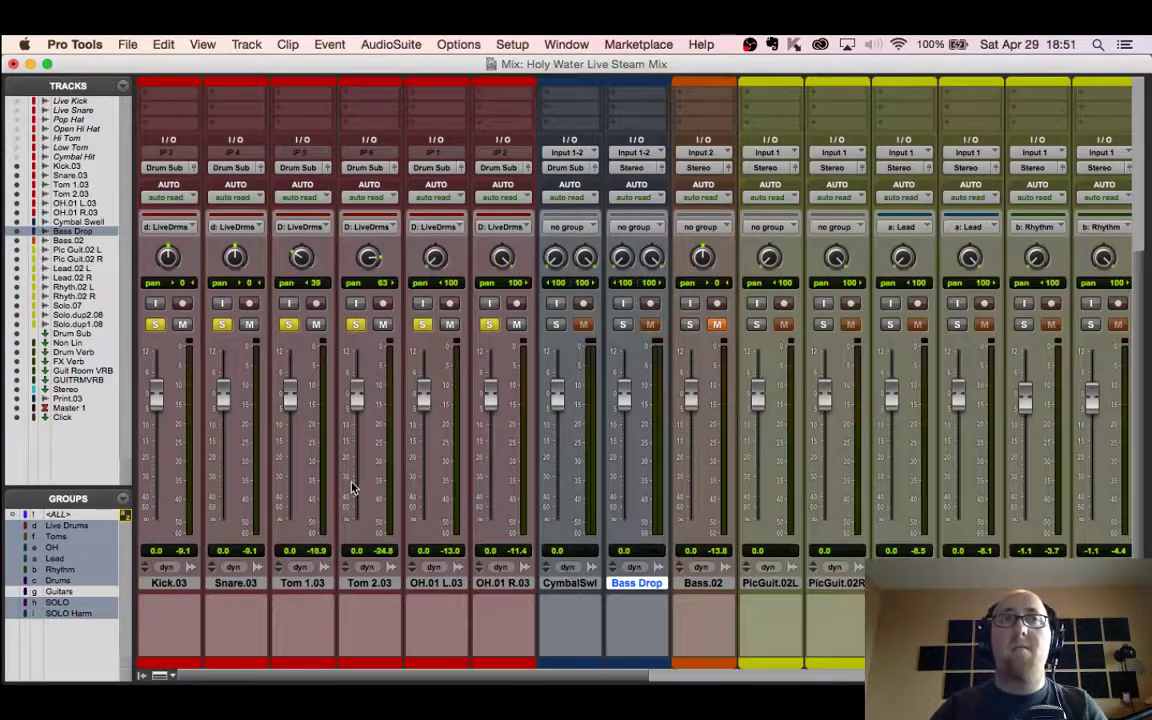
Step: In the mix window, review the inserts, sends, routing and faders of all tracks, from the drums to the reverb and master channels
scroll(352, 487, up, 5)
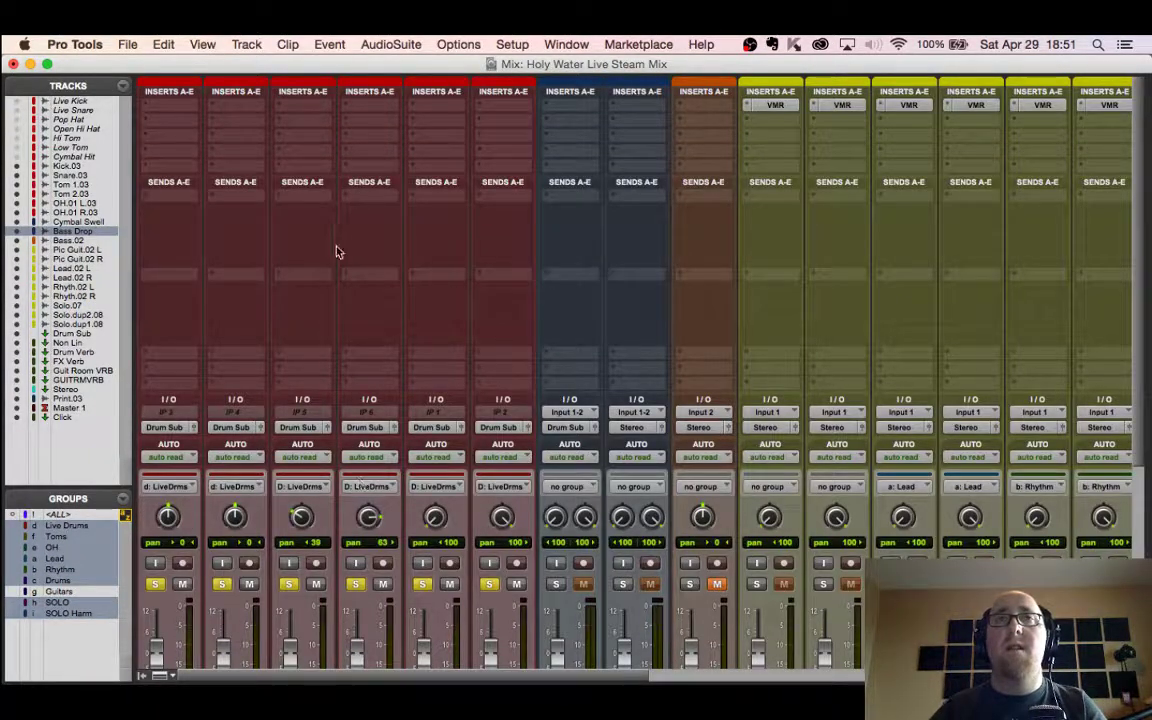
scroll(420, 210, right, 10)
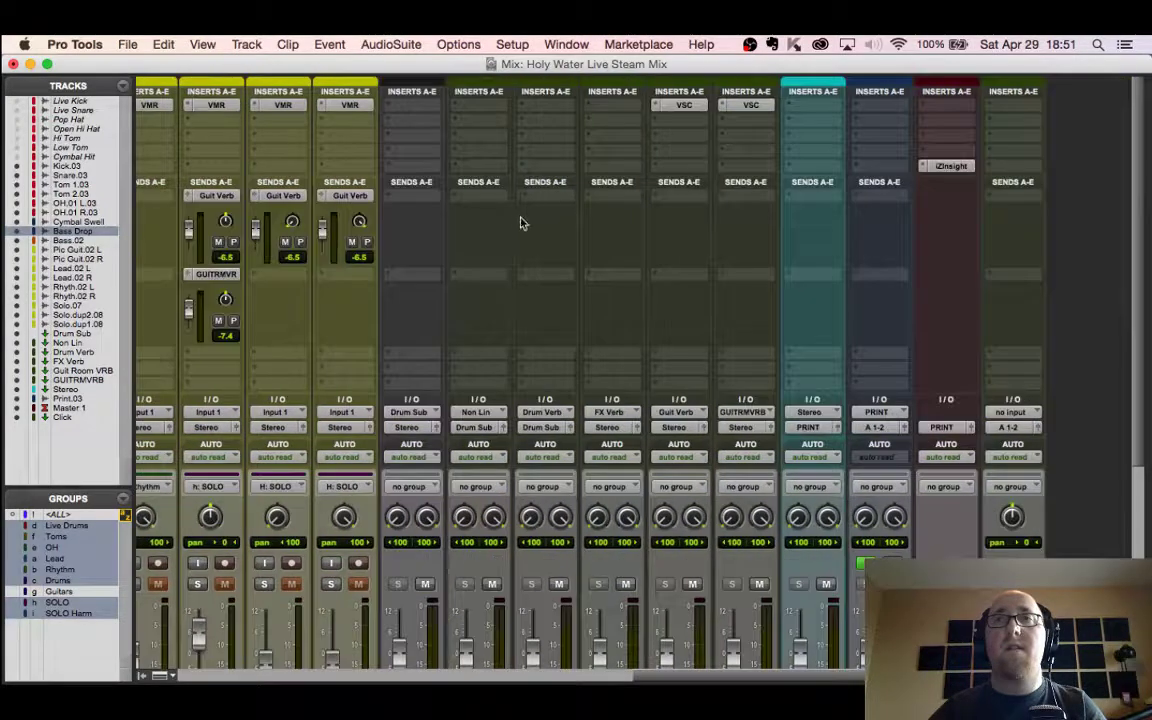
scroll(432, 231, left, 10)
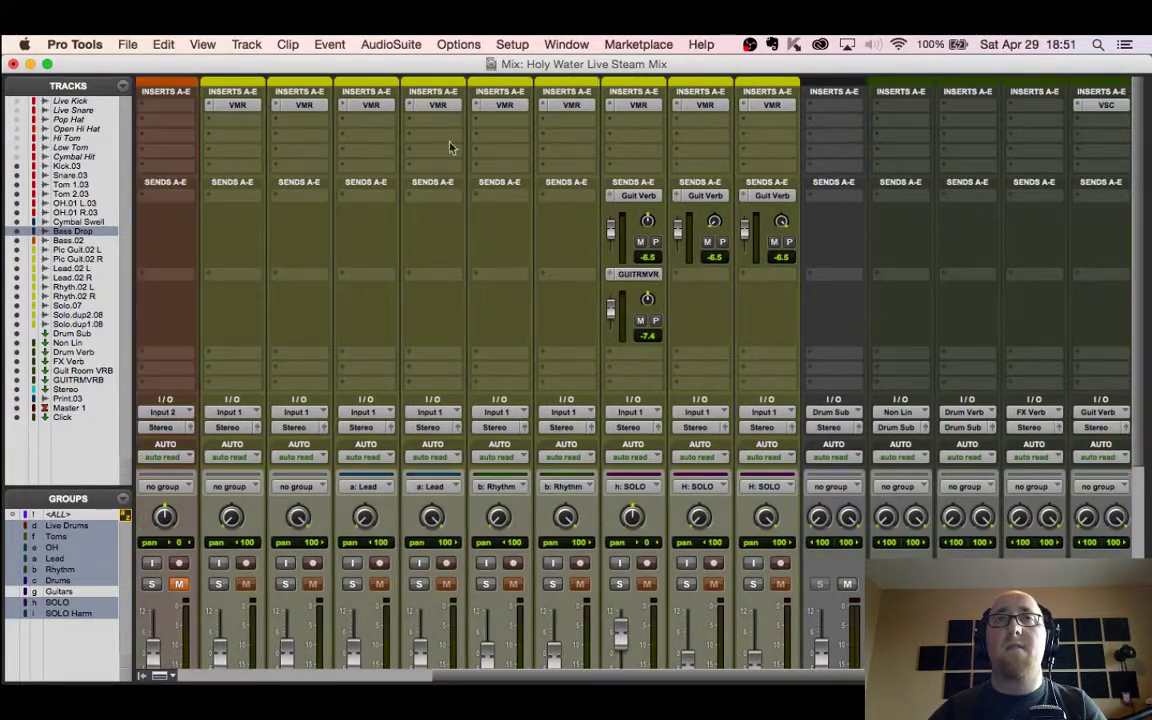
scroll(488, 224, down, 5)
scroll(607, 315, right, 3)
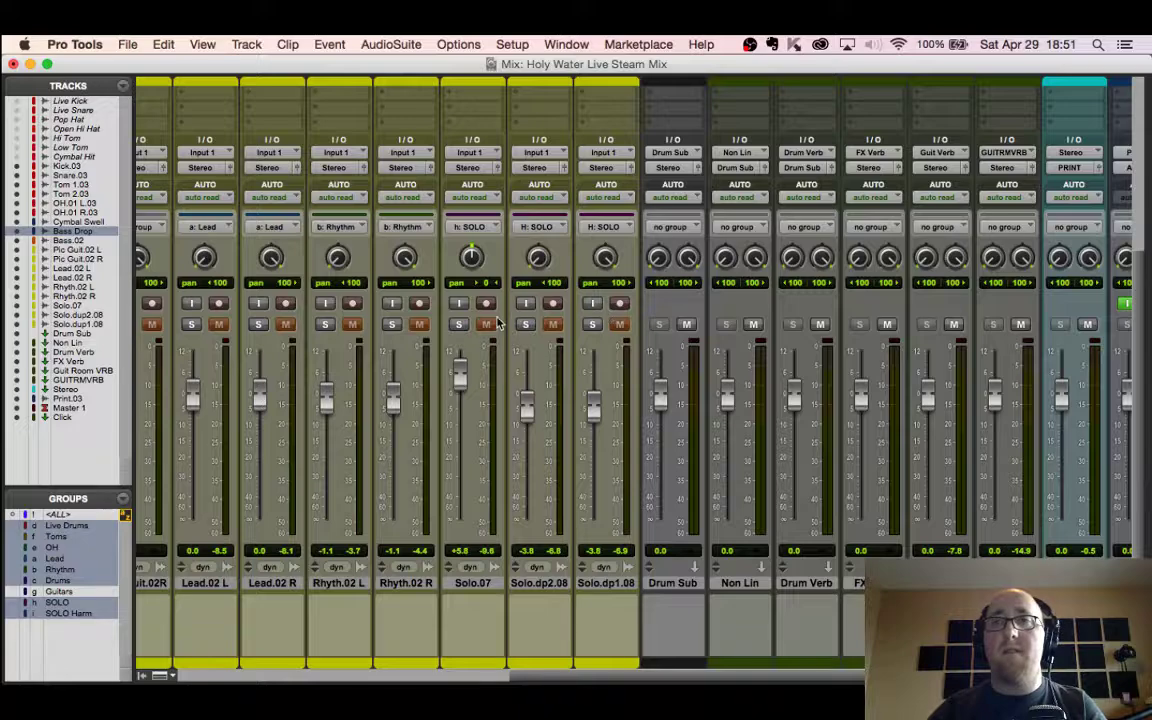
scroll(497, 323, left, 2)
scroll(563, 303, up, 5)
scroll(792, 283, right, 5)
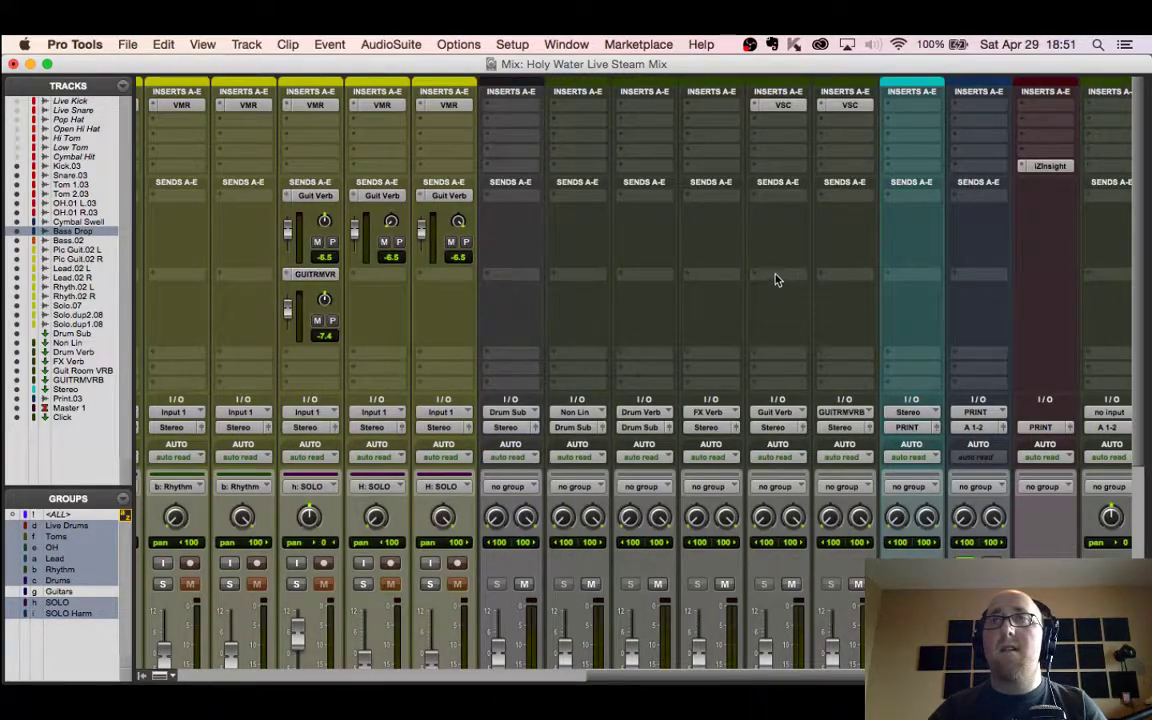
scroll(776, 280, left, 10)
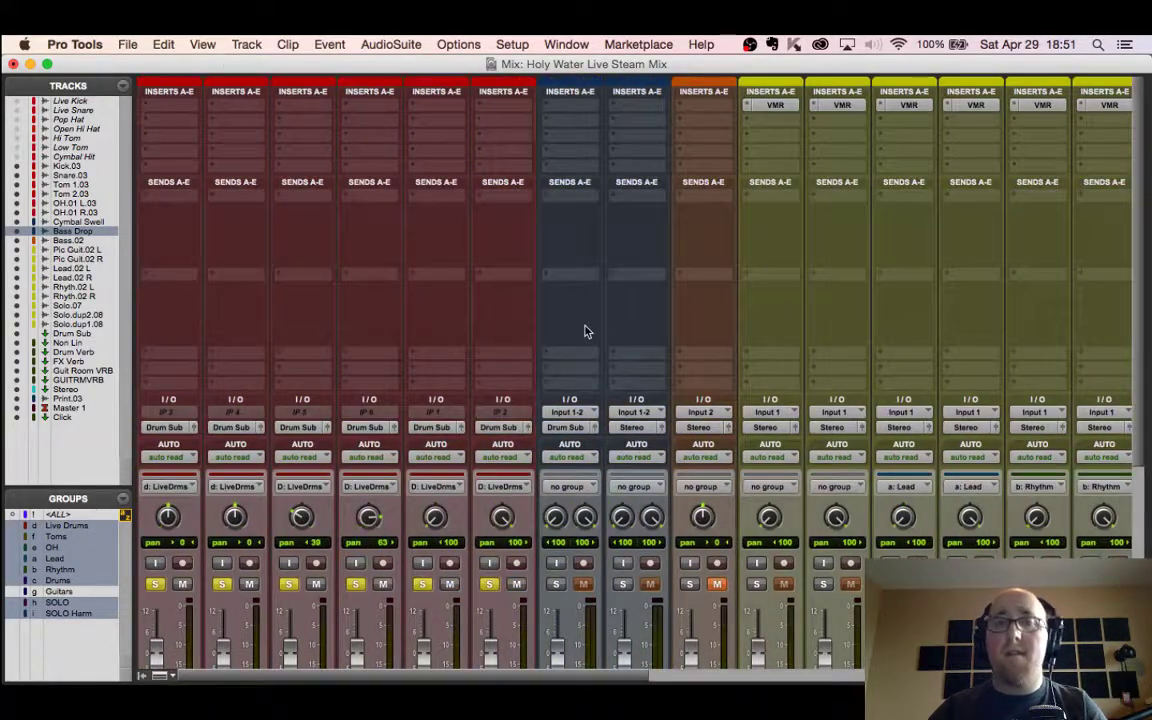
Step: Play the soloed drums from the Intro marker and check the channel meters and Drum Sub in the mix window
key(super+equal)
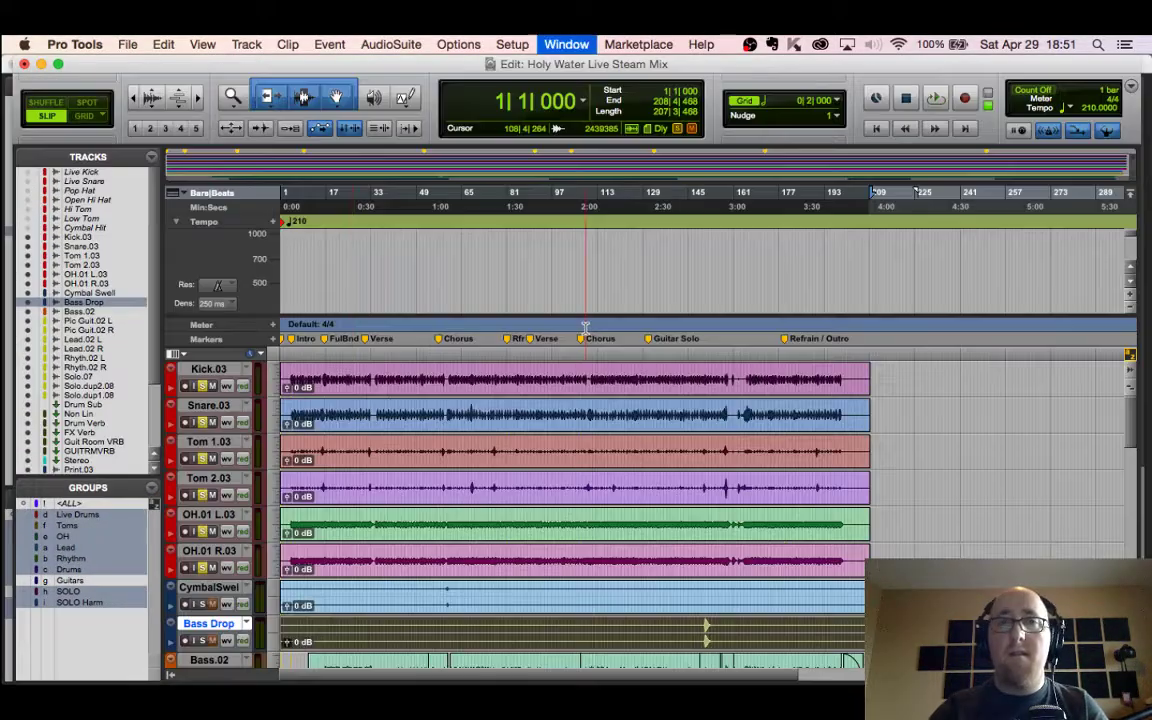
click(293, 340)
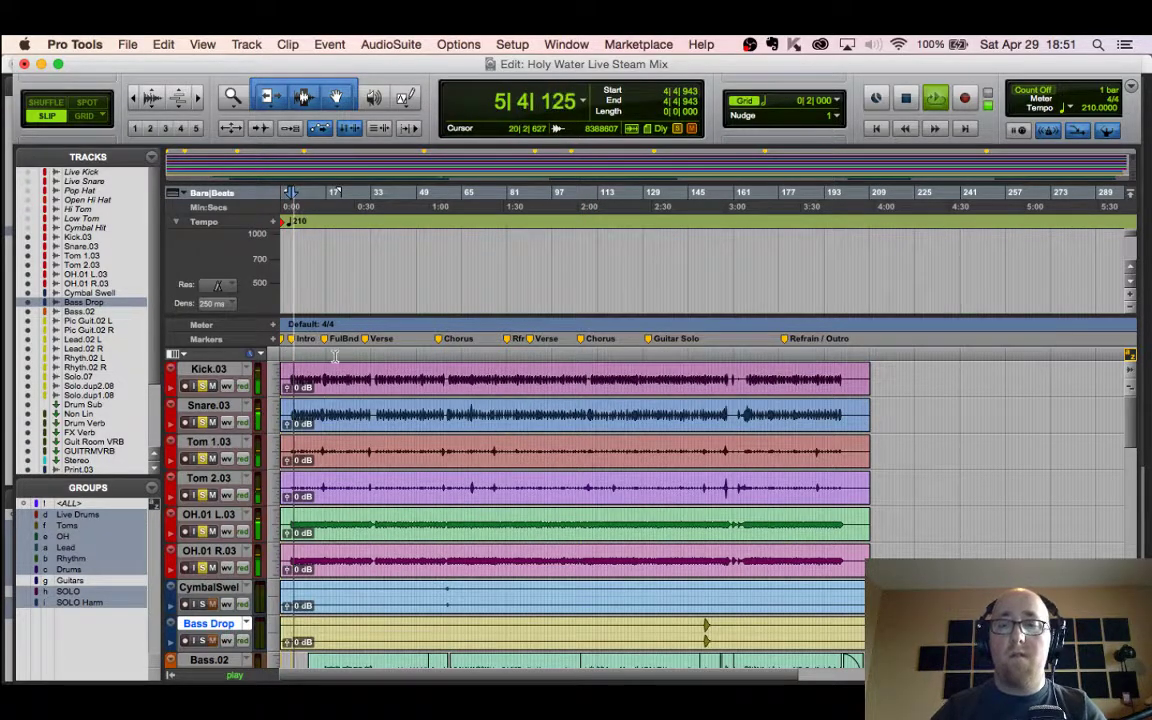
key(super+equal)
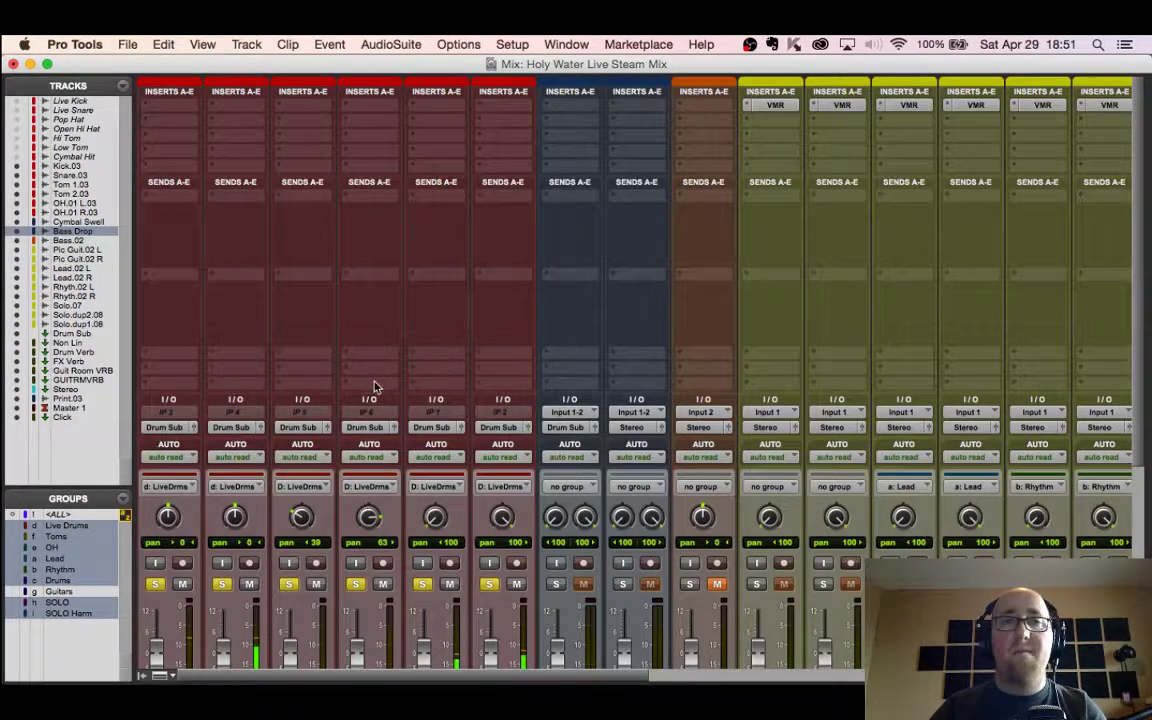
scroll(376, 379, down, 10)
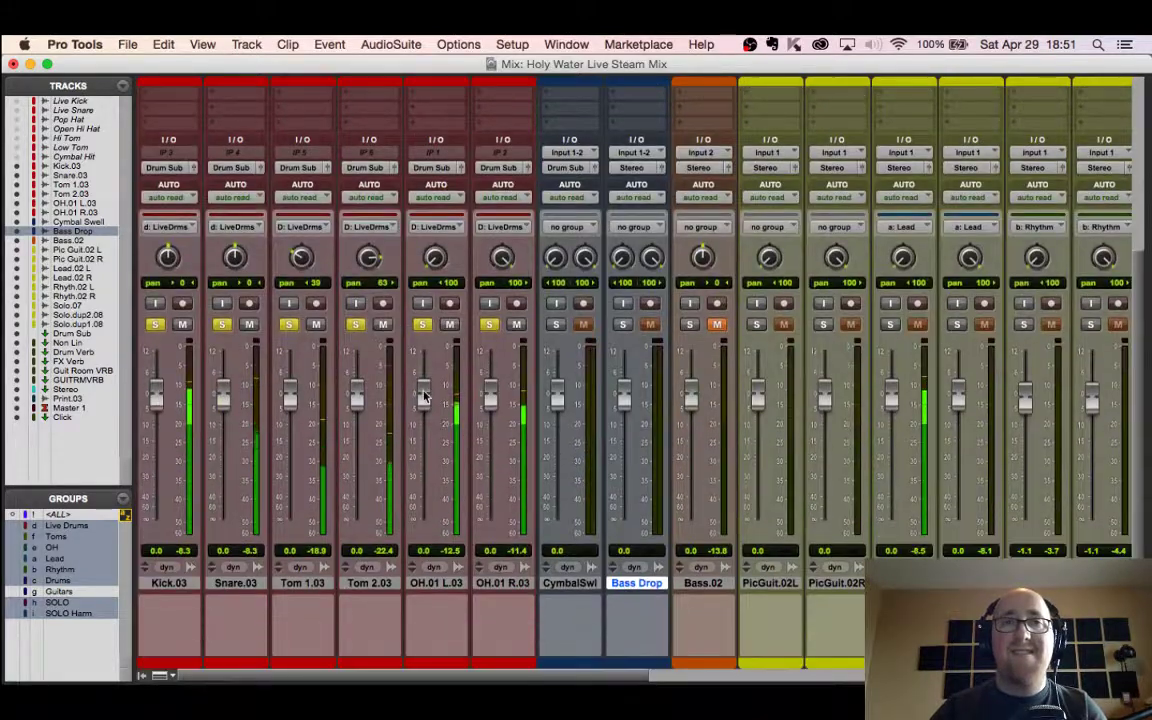
scroll(421, 390, right, 6)
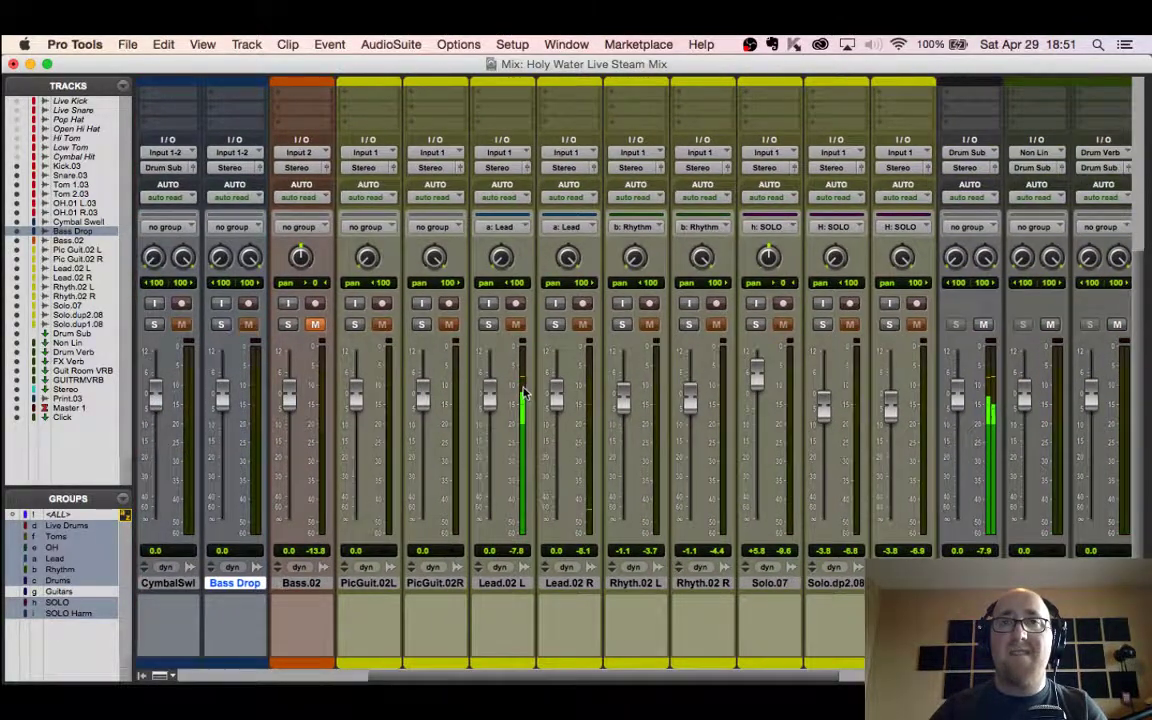
scroll(522, 393, right, 5)
scroll(522, 393, left, 10)
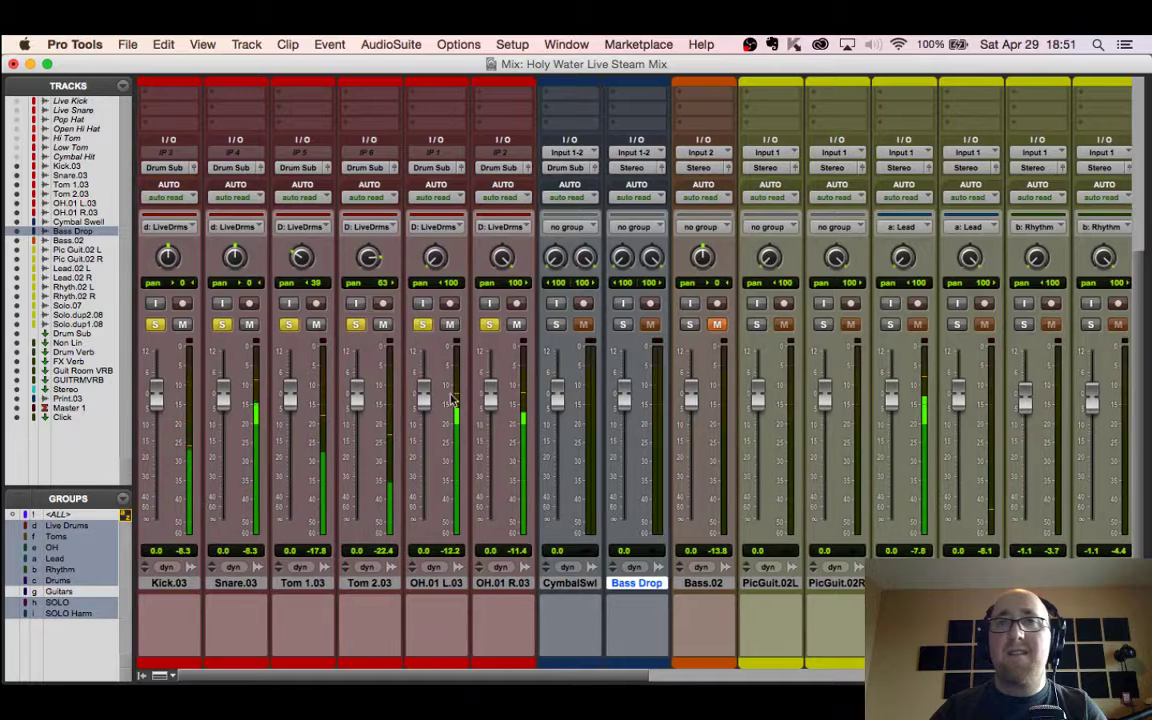
key(space)
Step: Clear the drum solos, solo Cymbal Swell instead and audition the swell at the first Chorus in the edit window
click(355, 326)
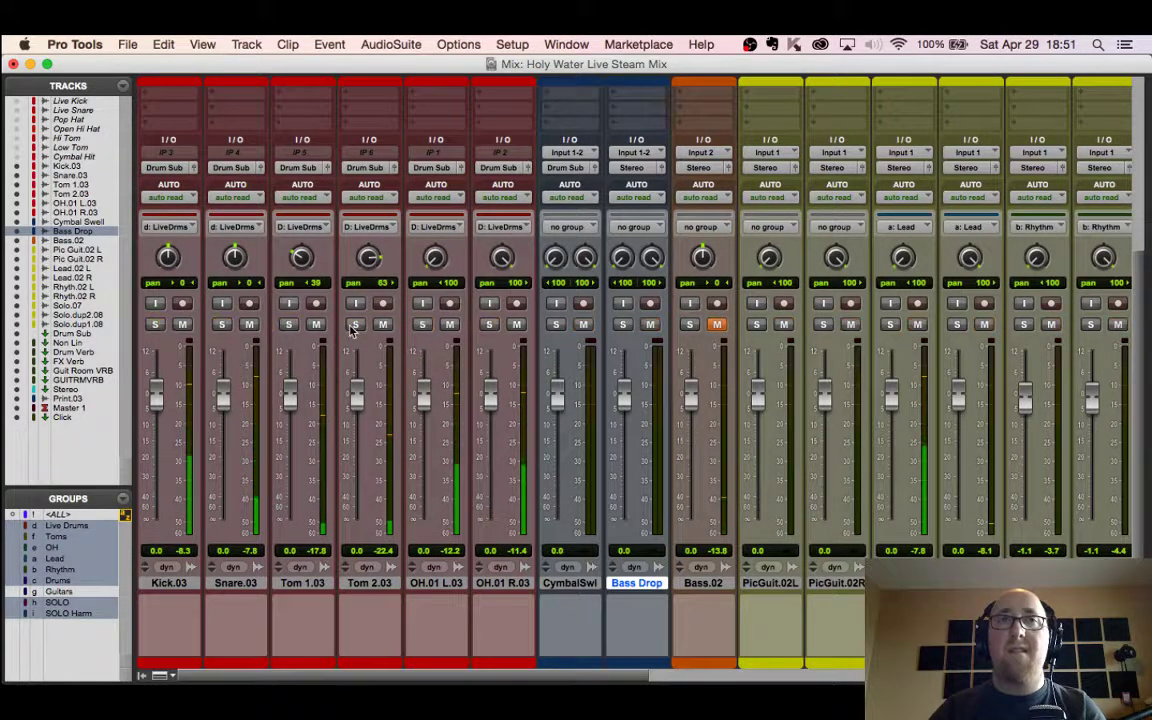
key(super+equal)
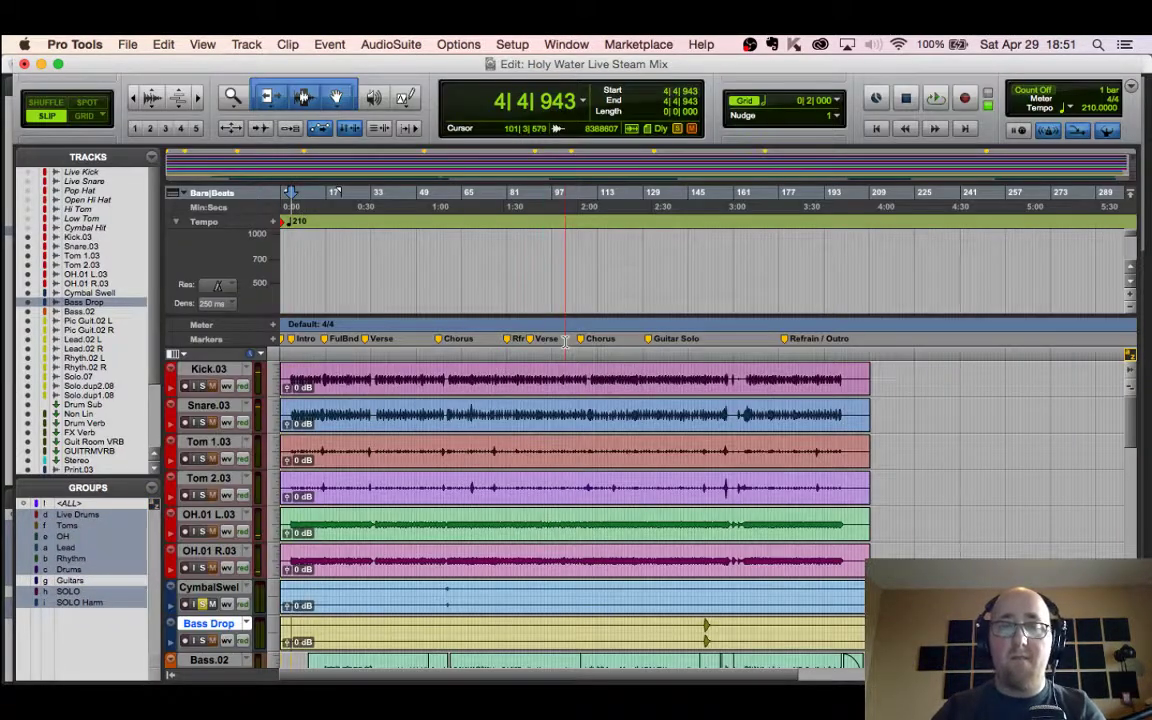
scroll(437, 507, down, 3)
click(445, 500)
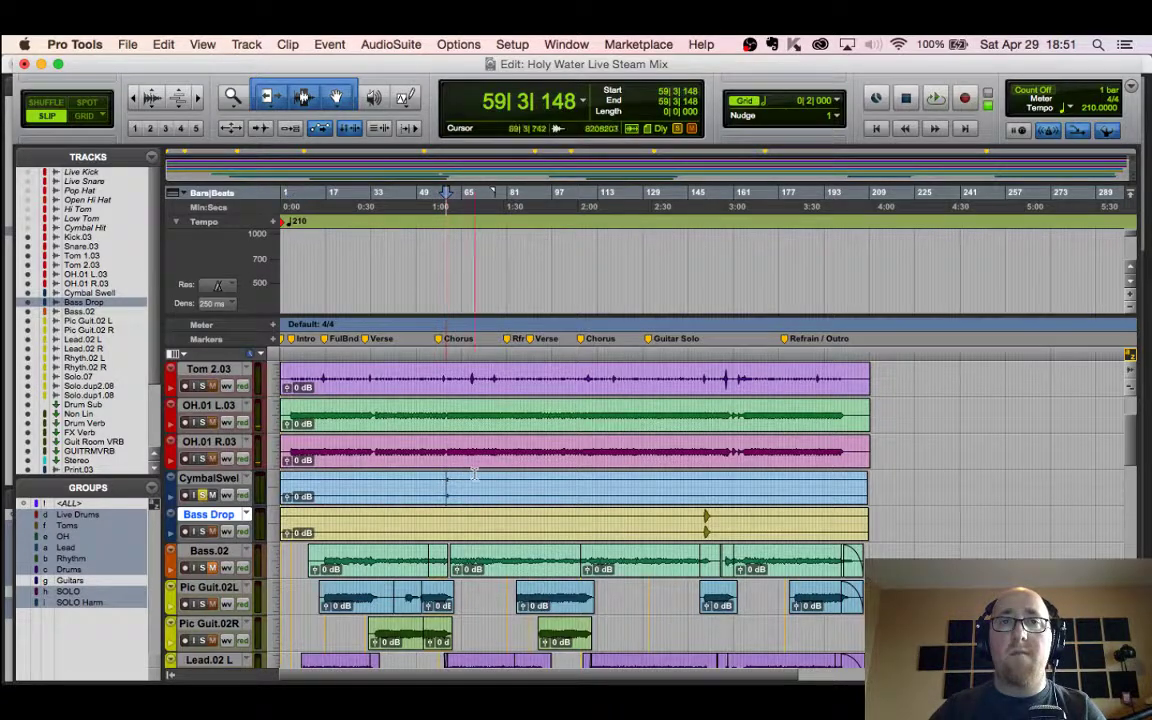
key(space)
key(space)
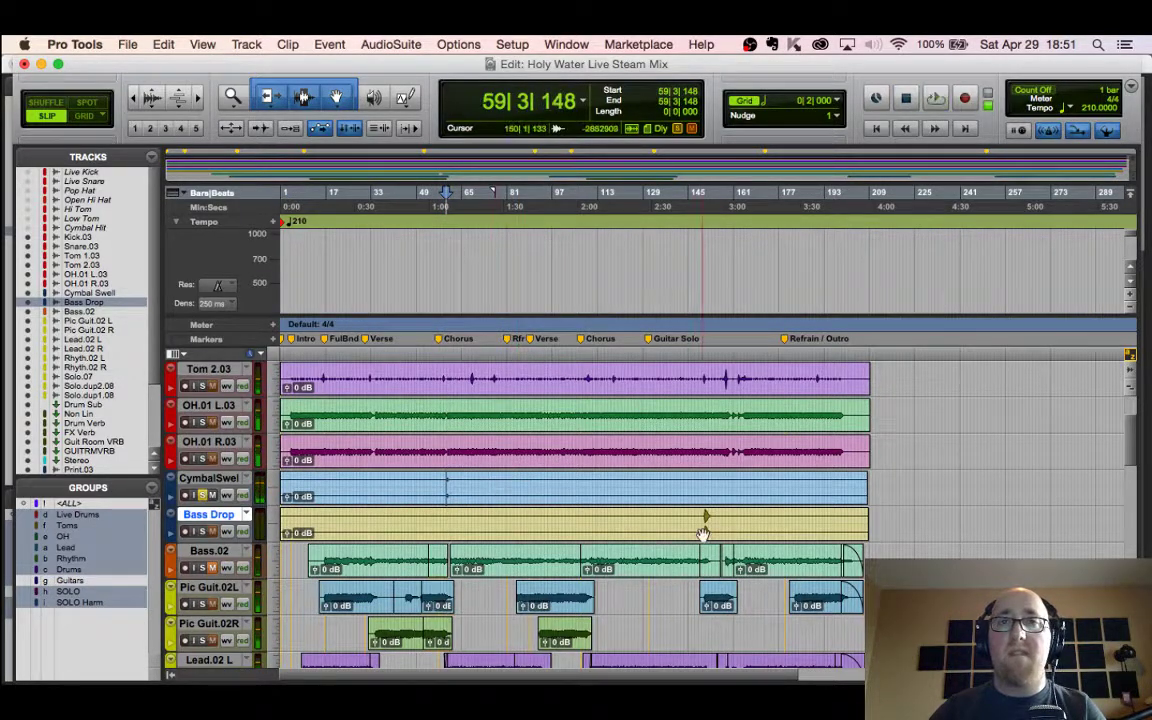
Step: Move the solo from Cymbal Swell to Bass Drop and audition the hit from bar 150
click(704, 531)
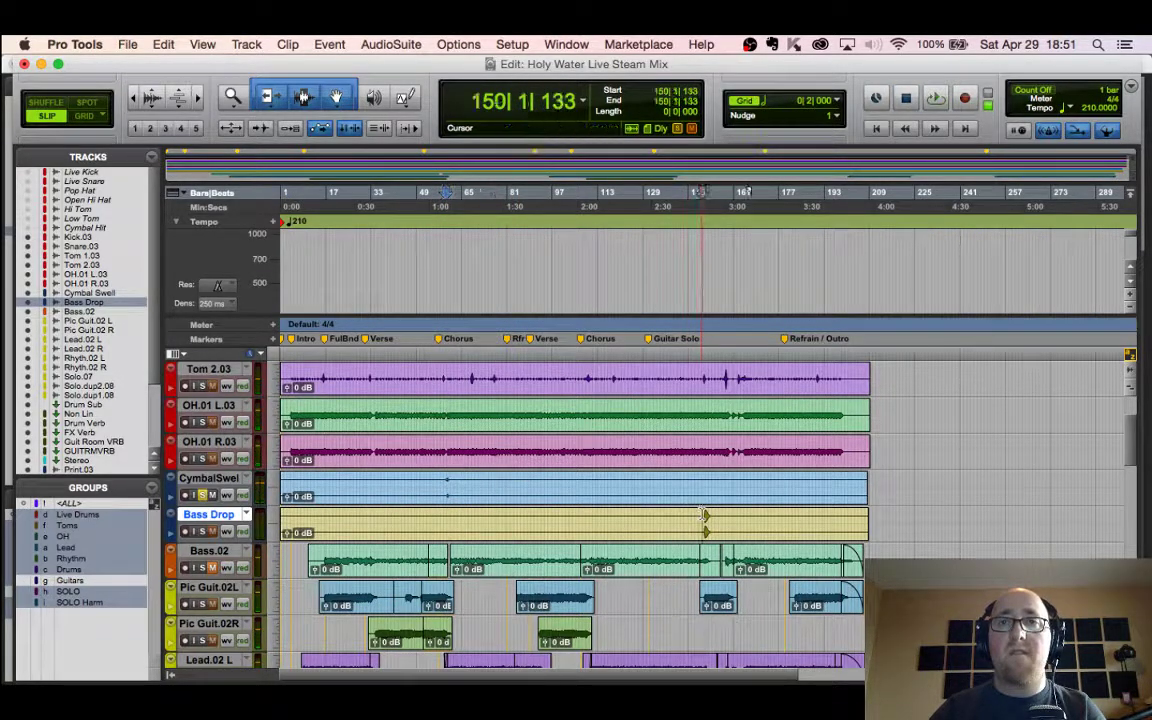
click(202, 497)
click(203, 532)
key(space)
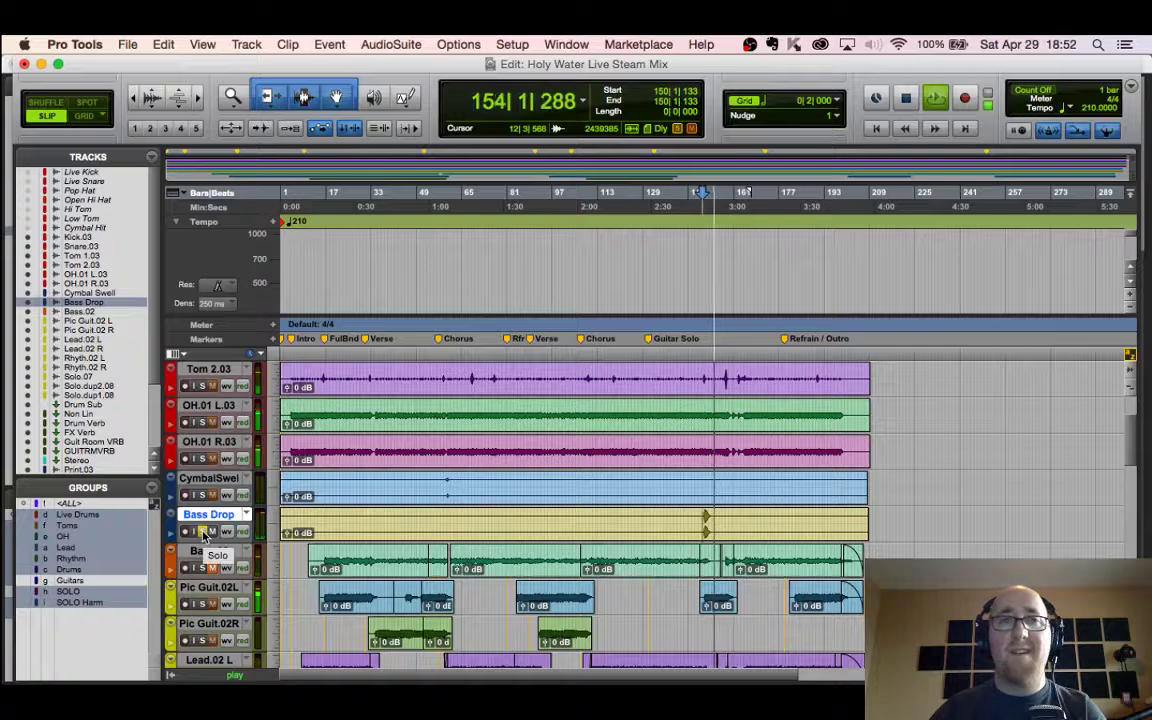
key(space)
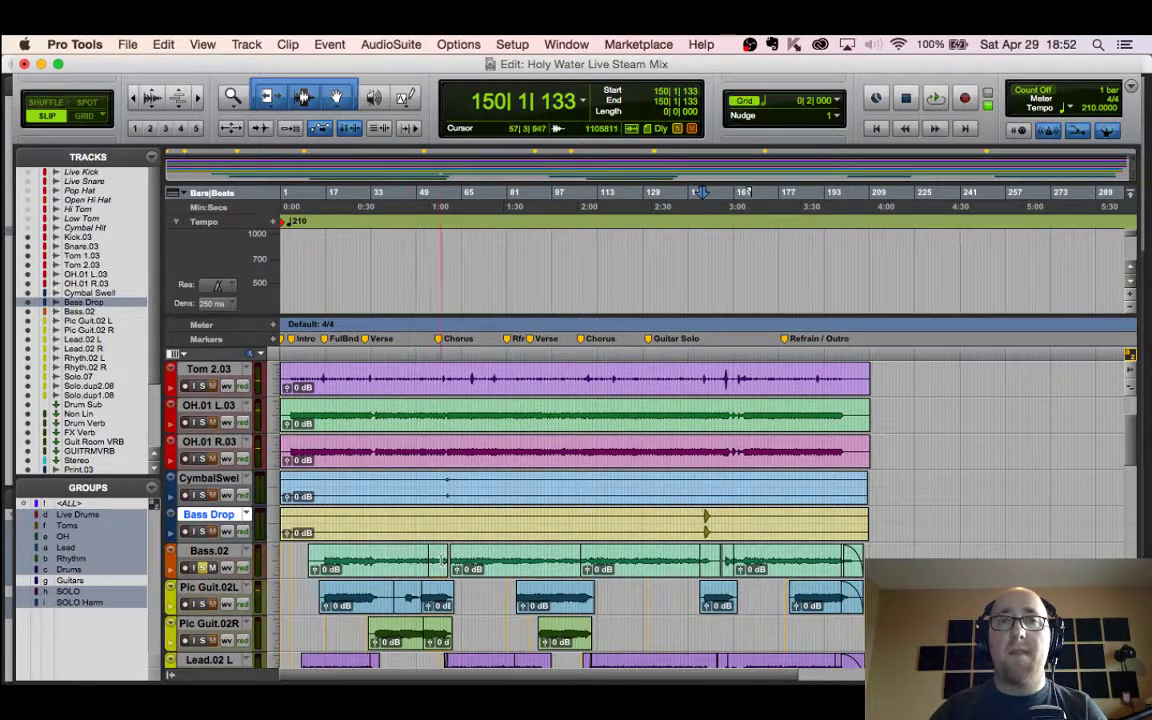
Step: Audition the soloed Bass.02 track from its clip starting at bar 61, clearing the solo when finished
click(475, 570)
key(space)
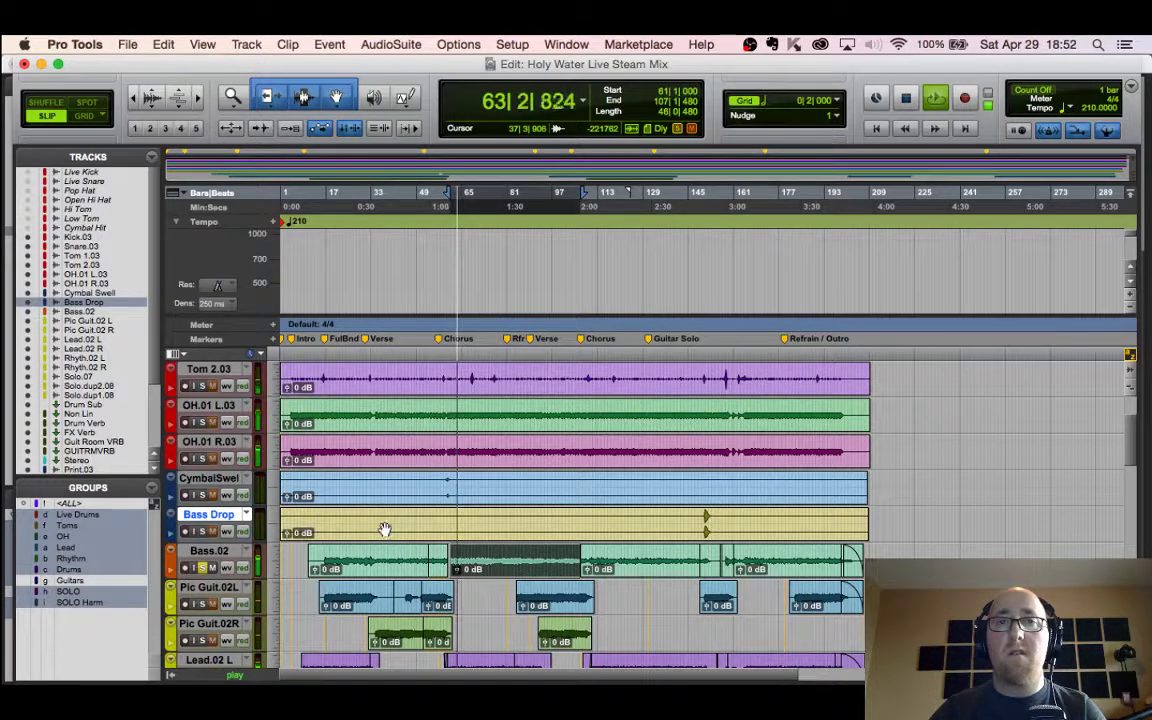
scroll(385, 530, down, 3)
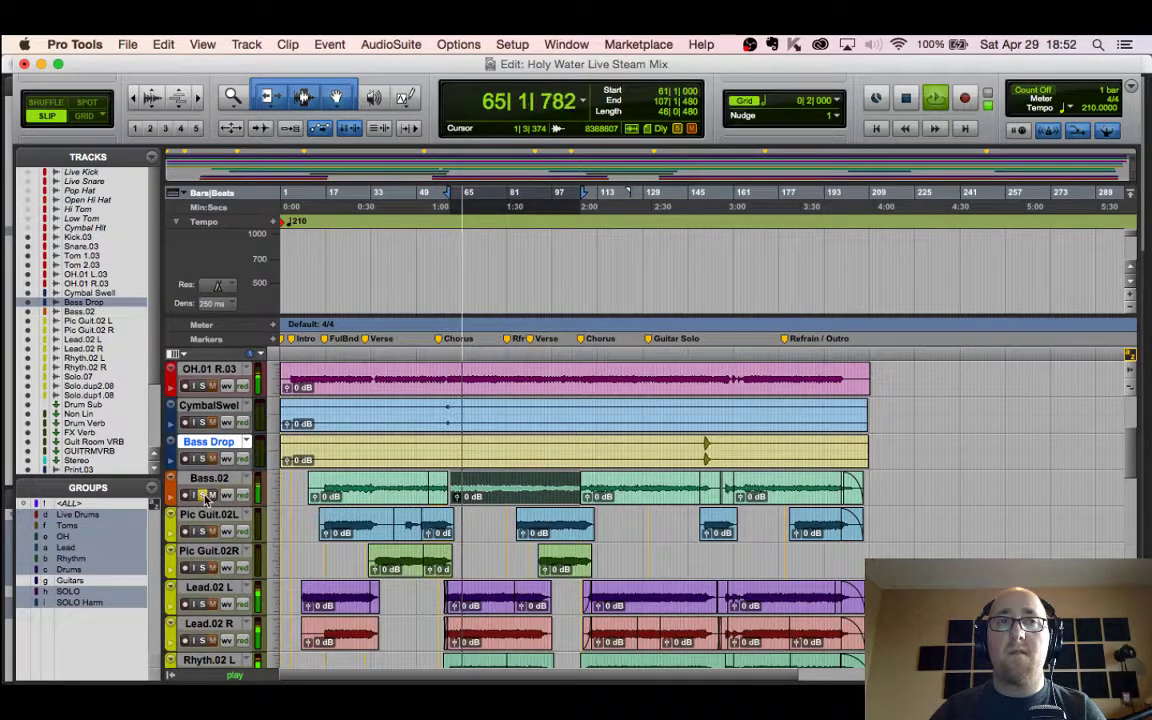
key(space)
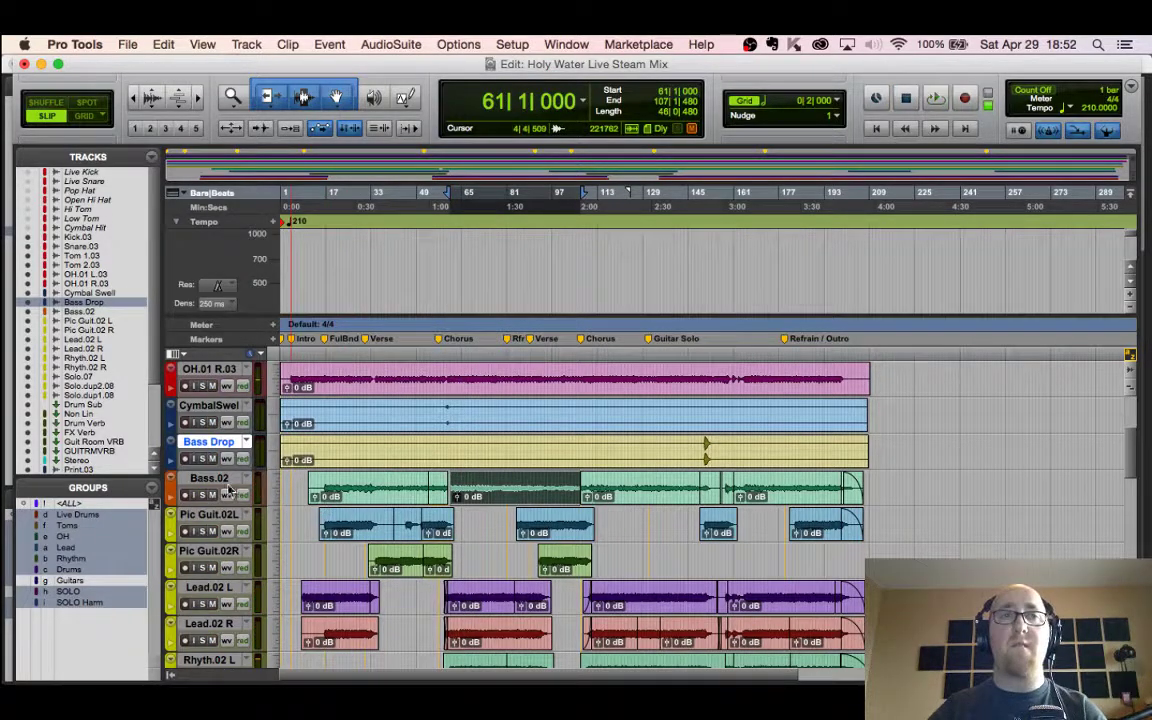
Step: Bypass the VMR inserts on all guitar tracks and mute the Guit Verb and GUITRMVR sends on the solo guitars
key(super+equal)
scroll(784, 321, up, 5)
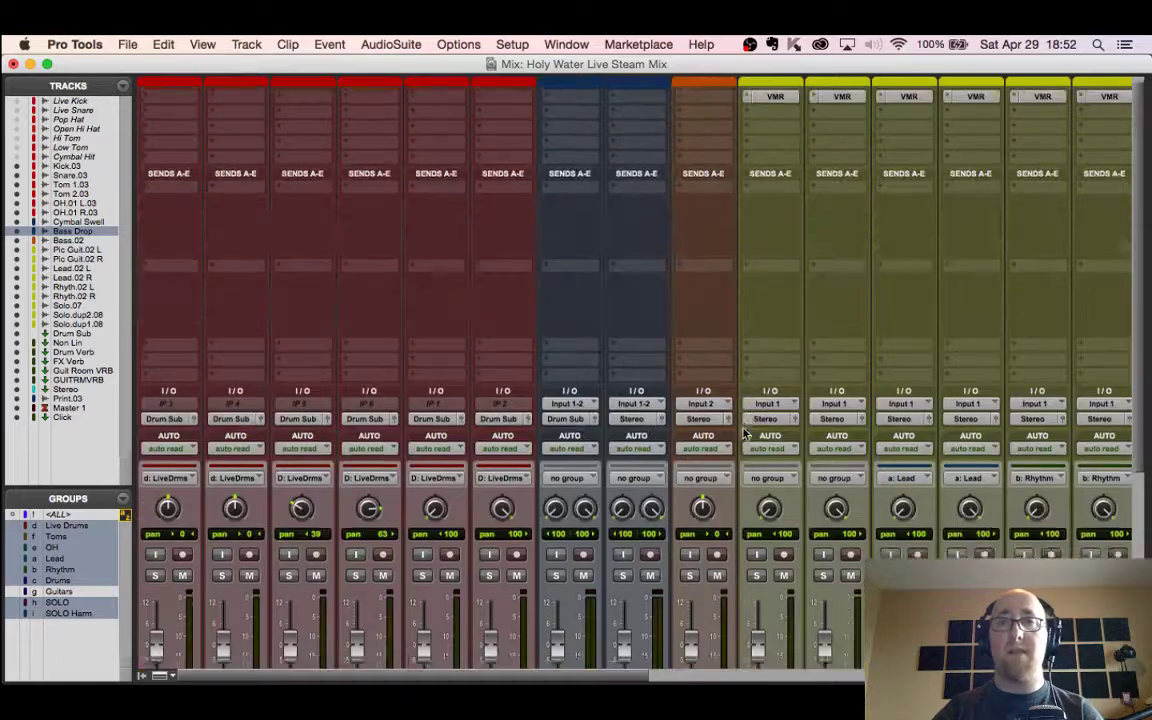
scroll(811, 304, right, 5)
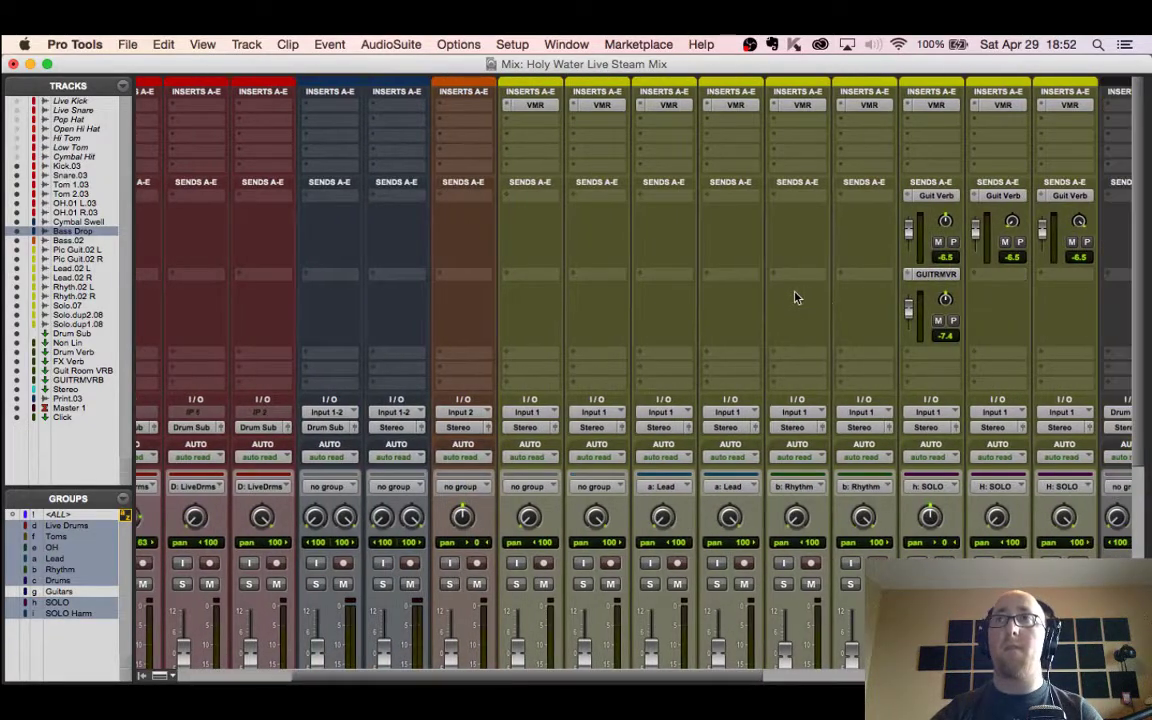
alt+super+click(533, 106)
alt+click(939, 243)
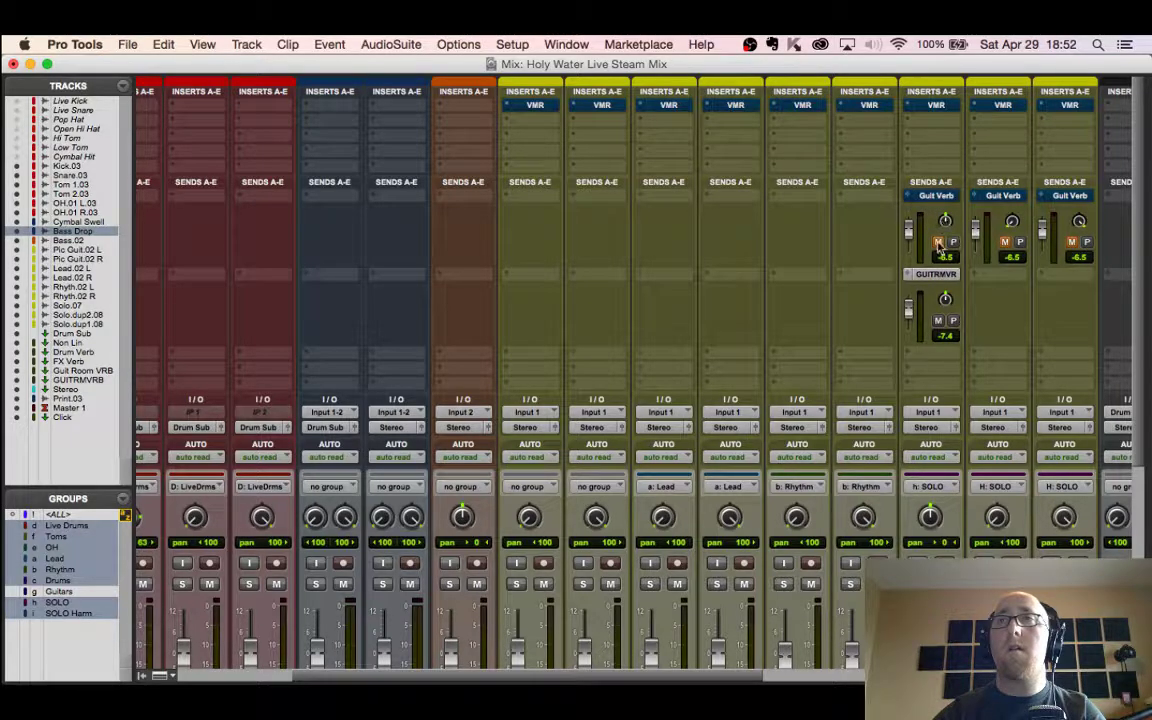
super+click(936, 273)
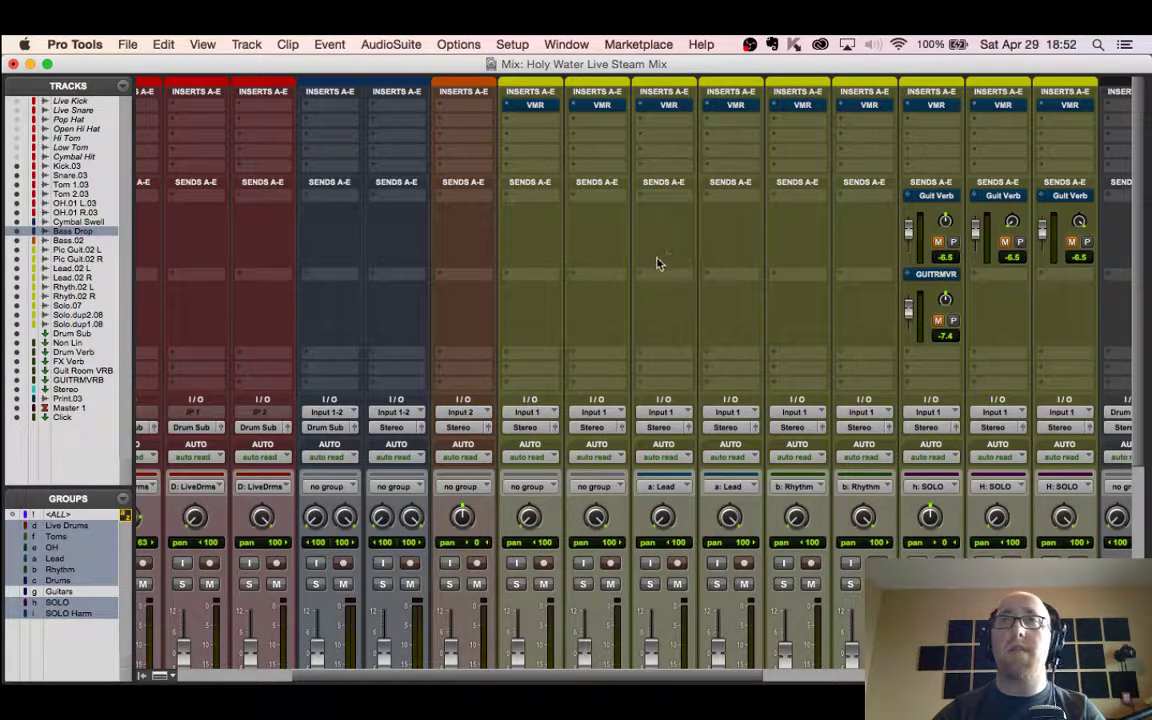
Step: Solo Pic Guit.02 L and R and play them from bar 92 in the edit window
scroll(657, 263, down, 1)
scroll(658, 262, down, 5)
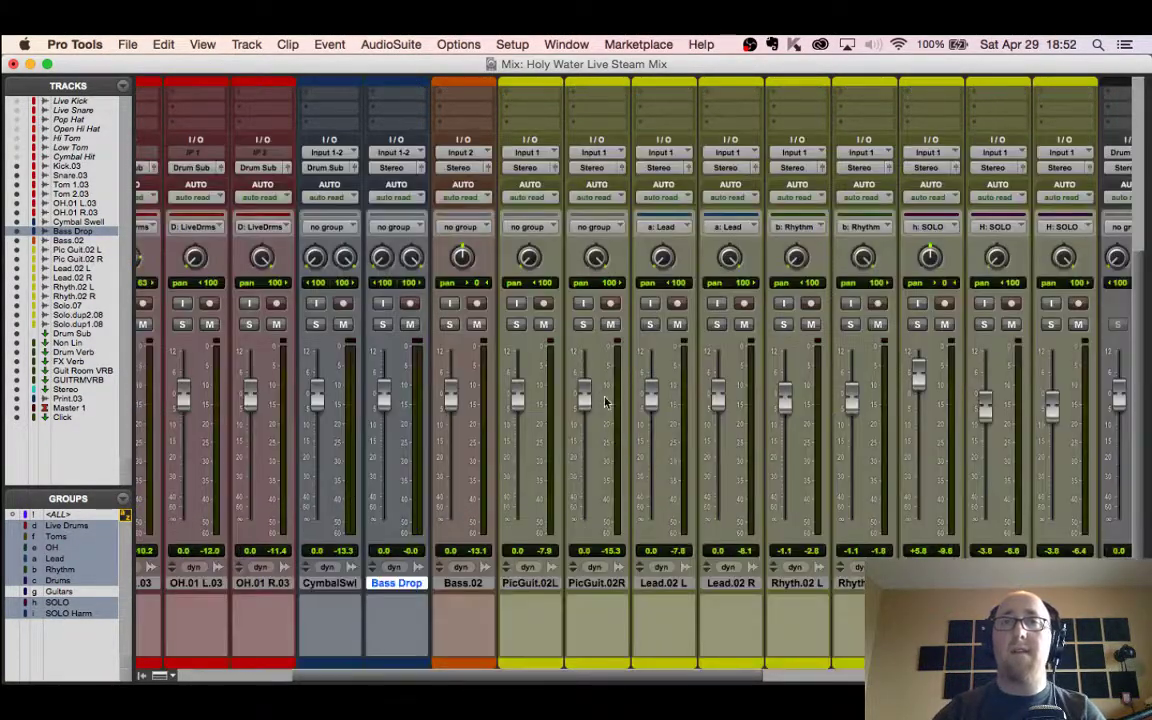
click(516, 325)
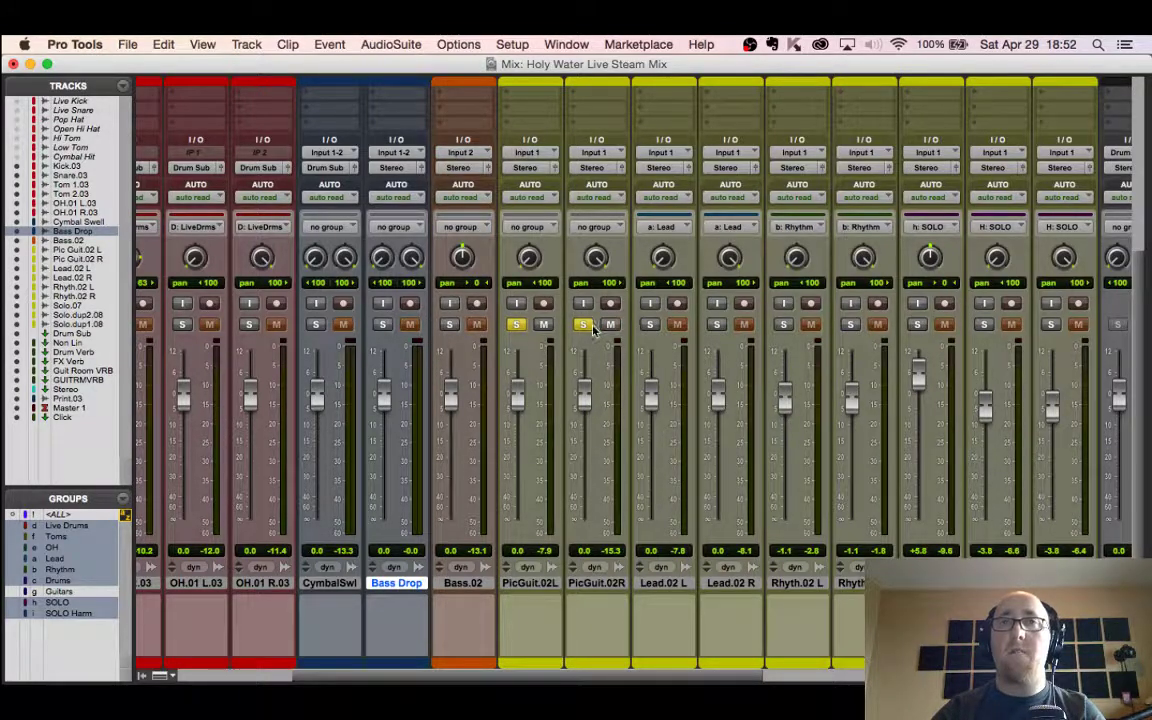
key(super+equal)
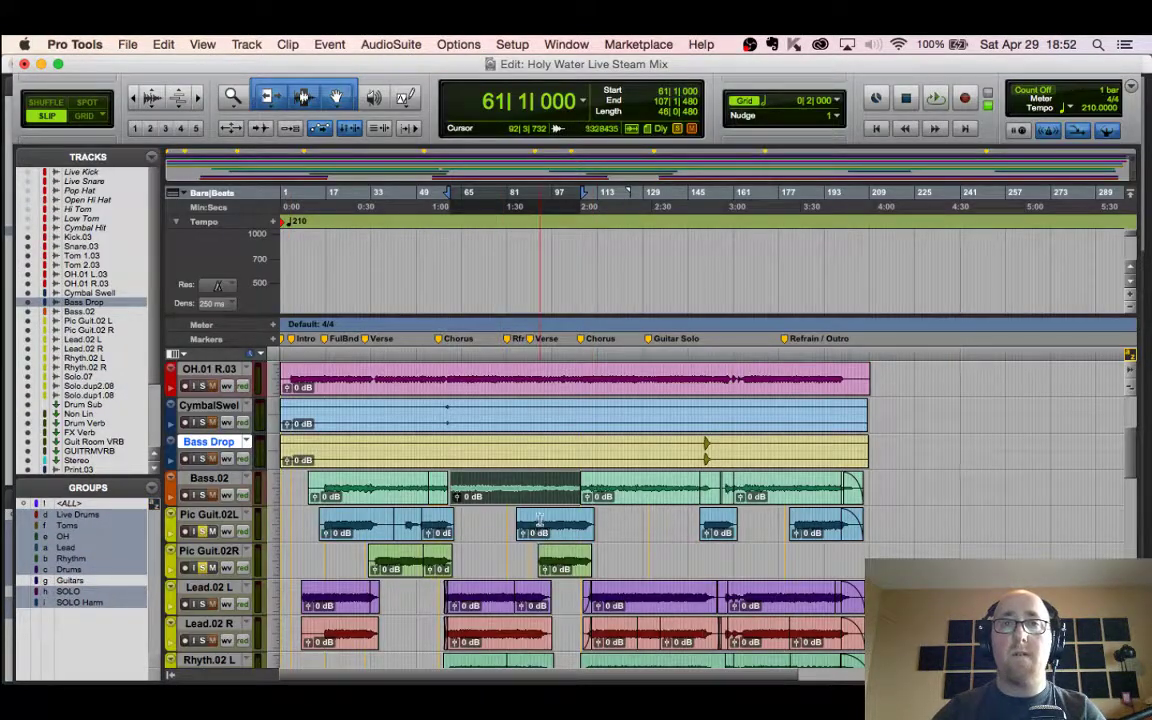
click(540, 520)
key(space)
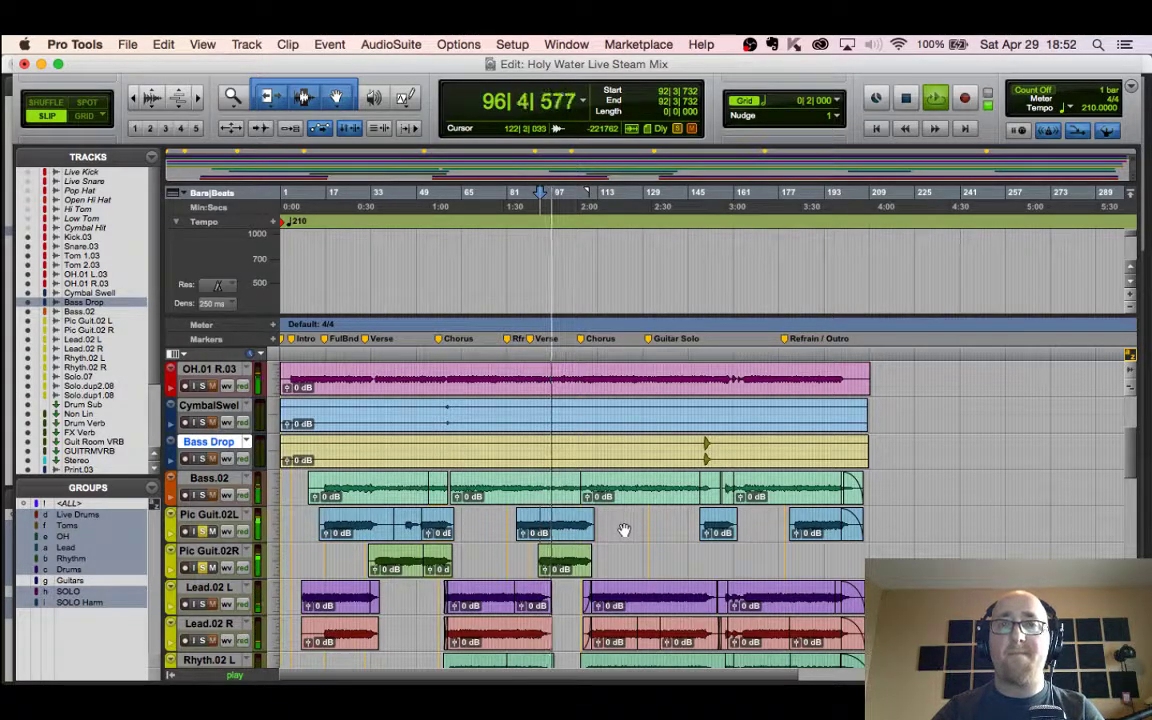
Step: Check the Stereo, Print and Master meters in the mix window while the picked guitars play, and stop playback
key(super+equal)
scroll(812, 462, right, 10)
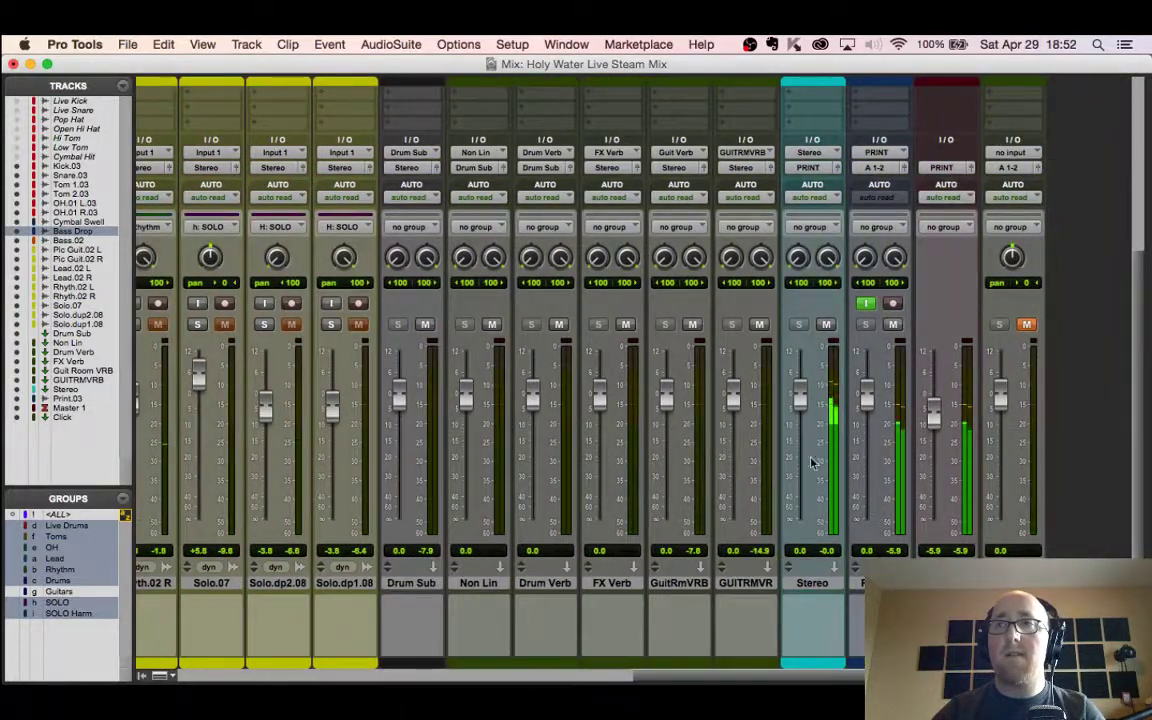
key(super+equal)
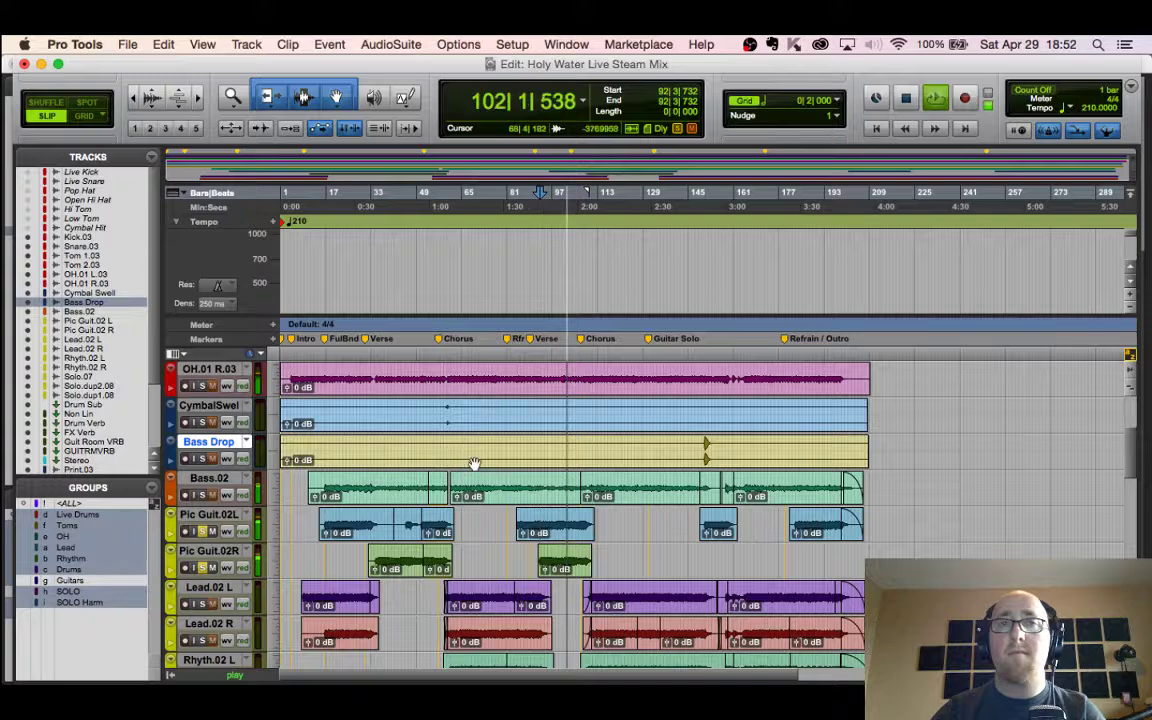
key(space)
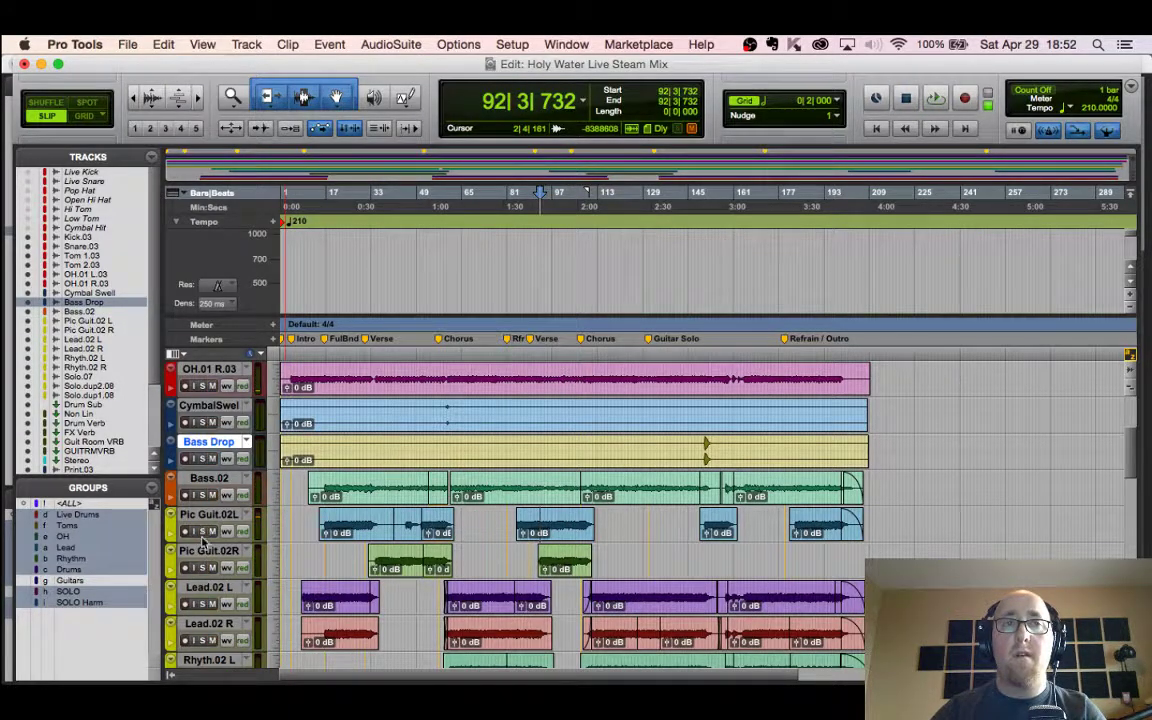
Step: Move the solo to Lead.02 L and R and audition them from their clips starting at bar 60
scroll(560, 510, down, 3)
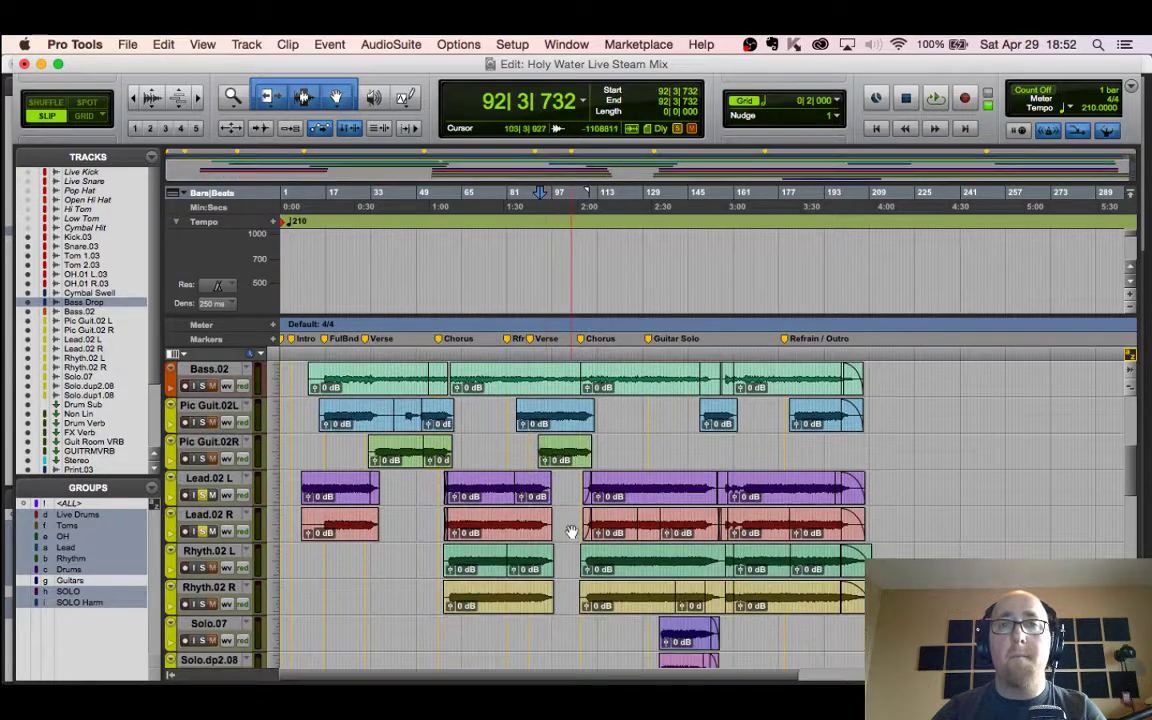
click(467, 497)
key(space)
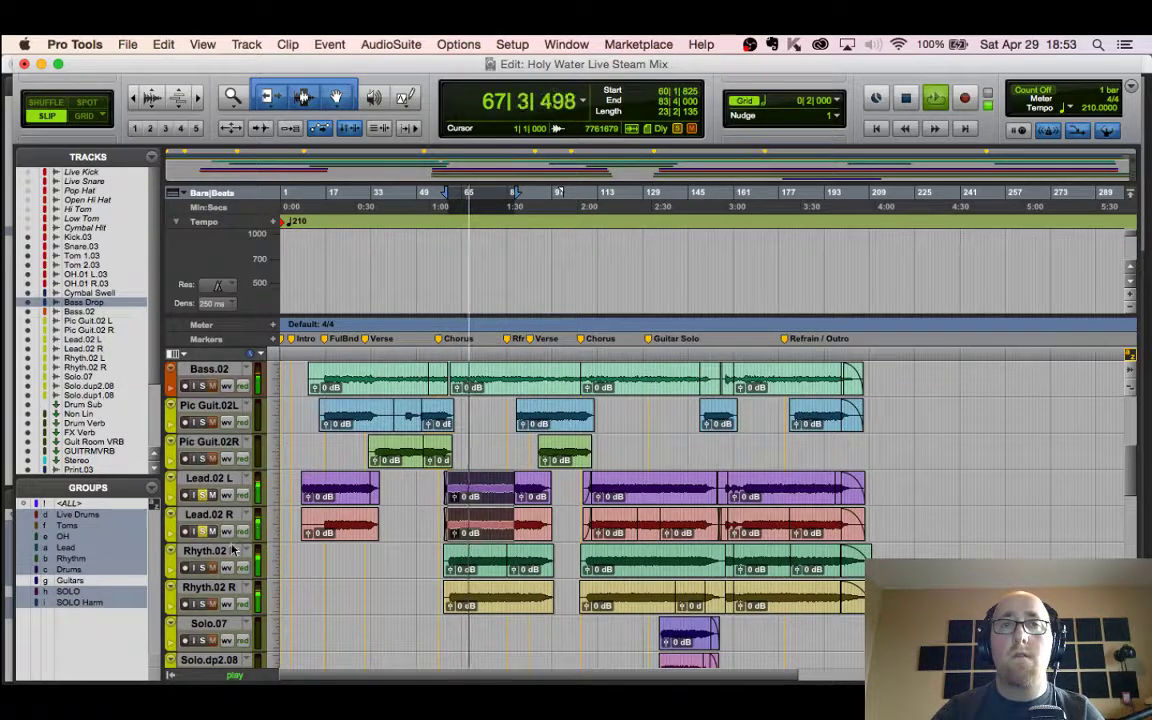
key(space)
Step: Audition Rhyth.02 L and R from bar 60, first soloed on their own and again together with the soloed lead guitars
click(205, 567)
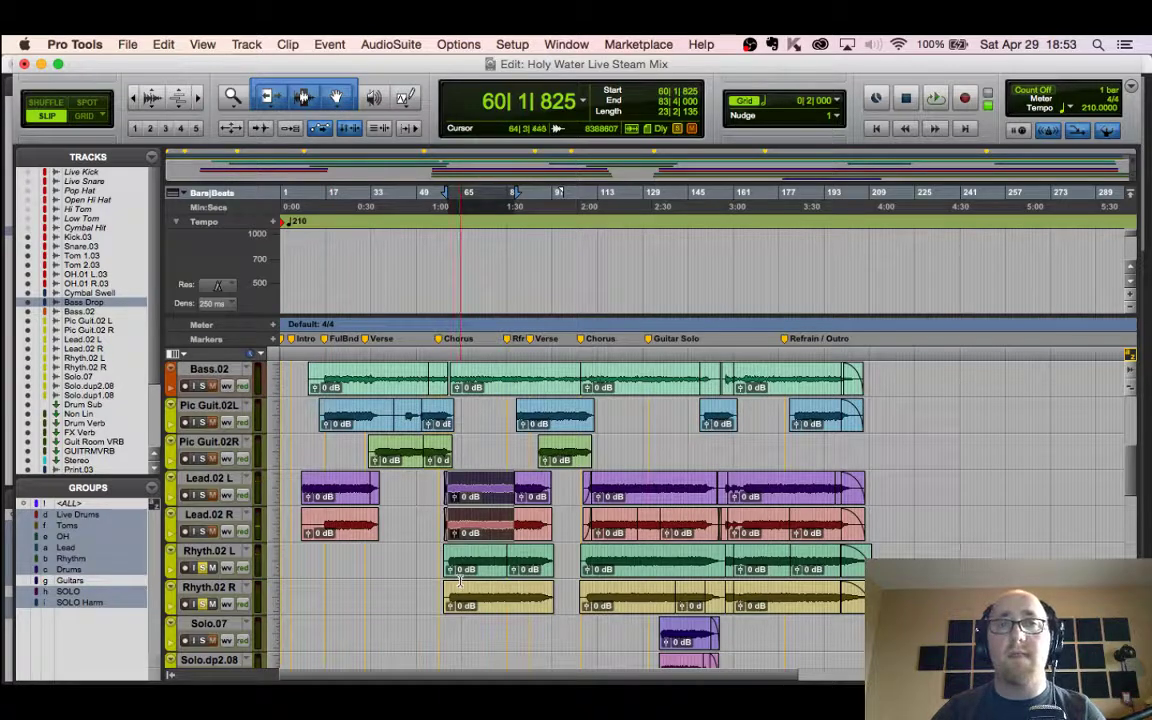
key(space)
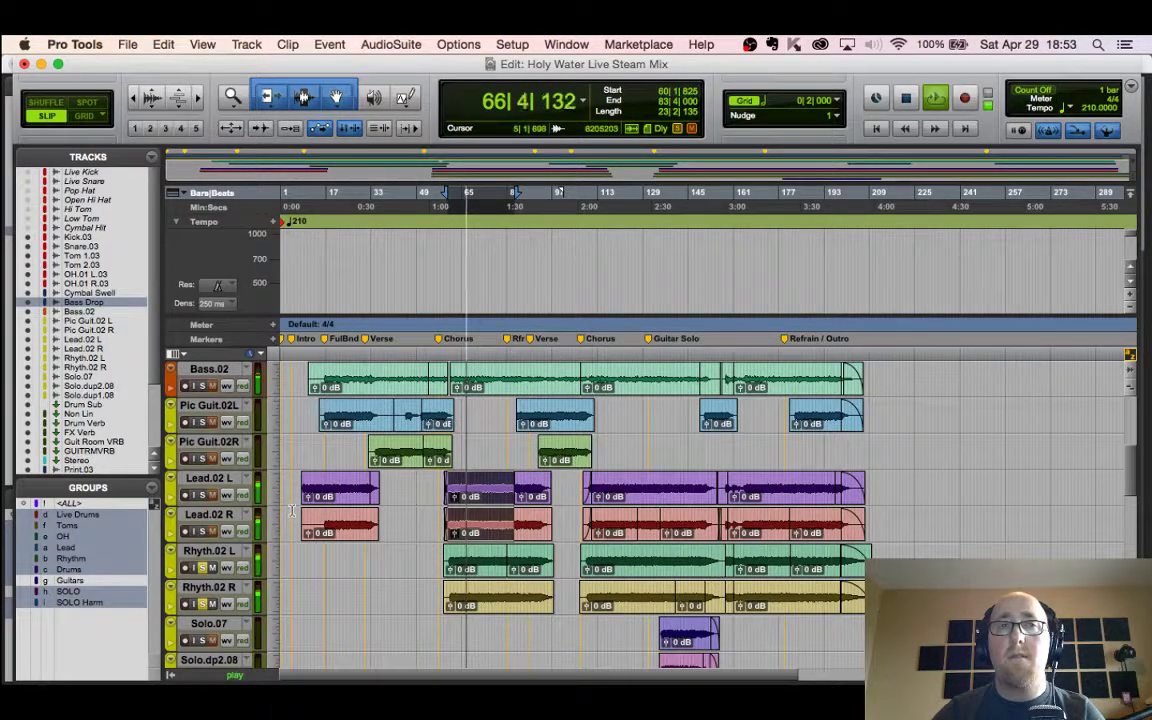
key(space)
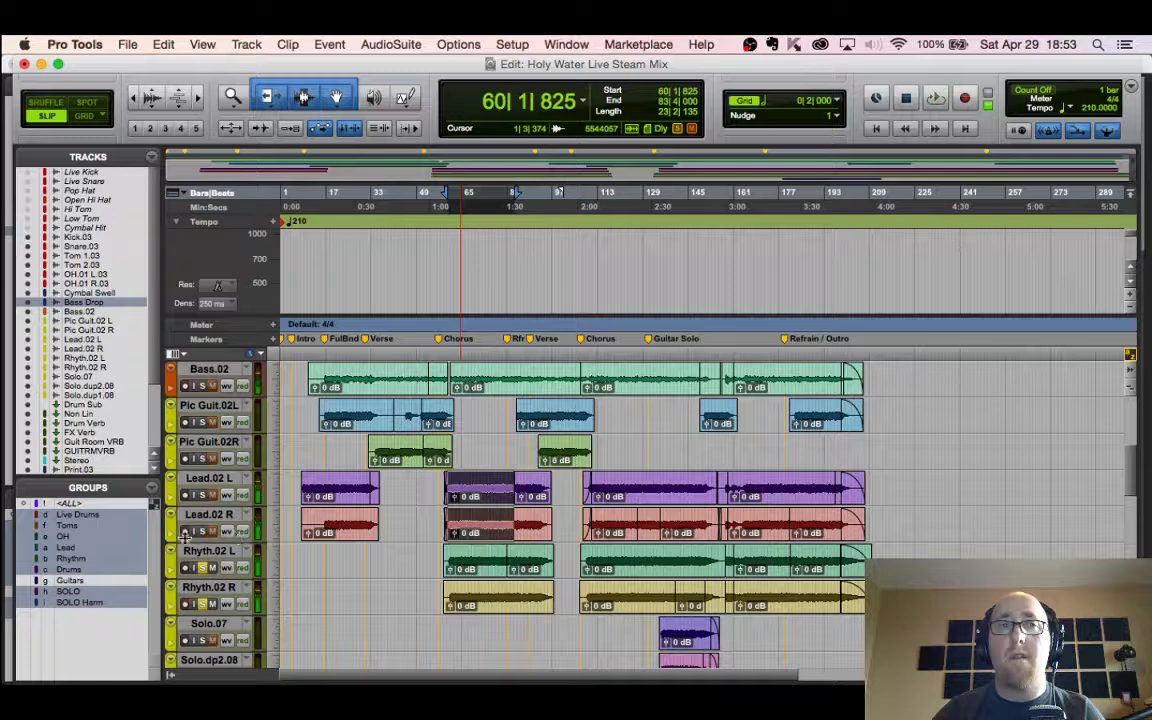
key(space)
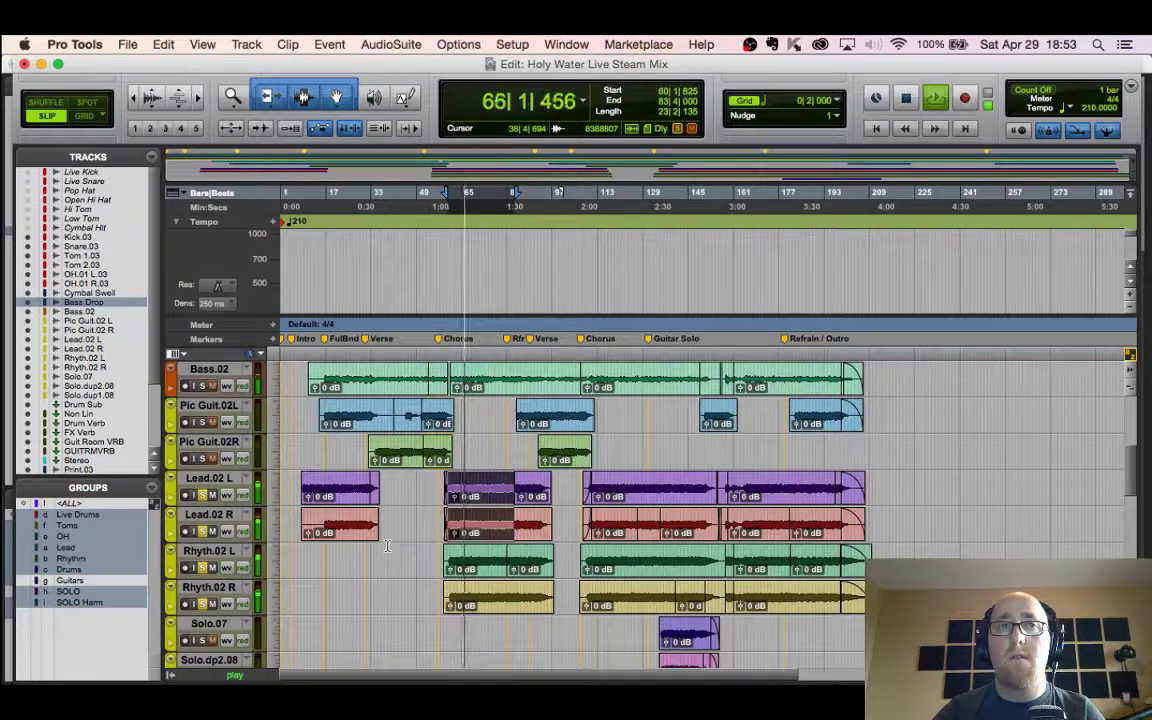
key(space)
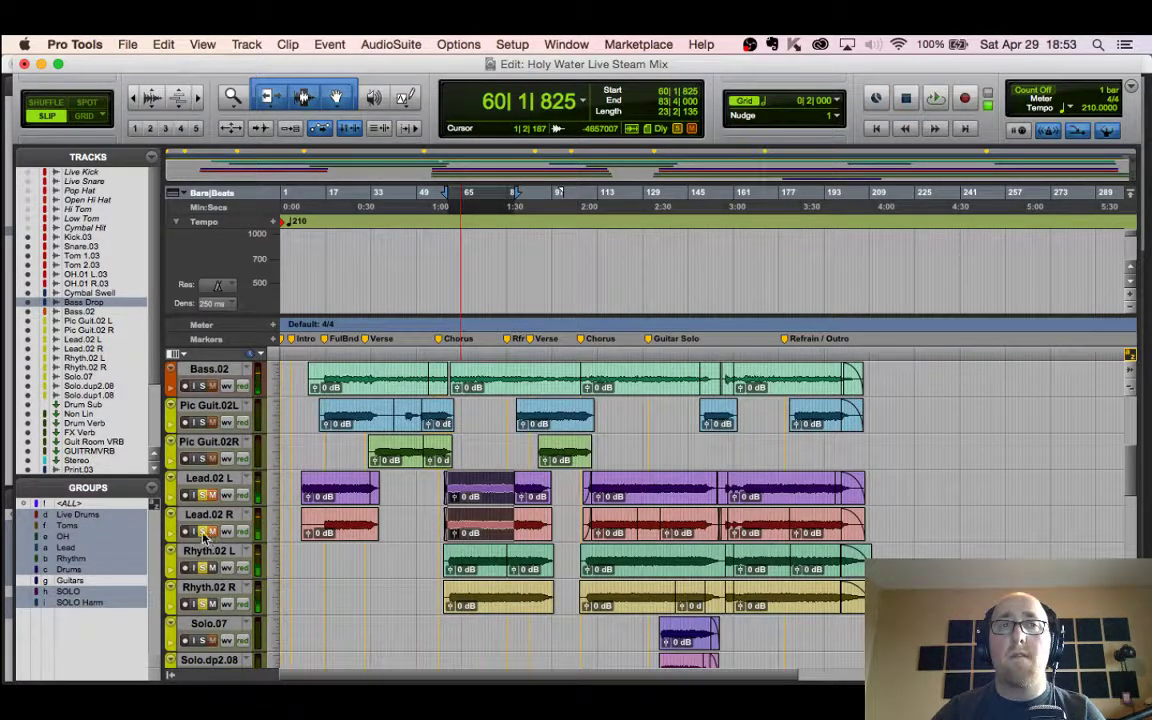
Step: Clear the lead and rhythm solos, solo the three Solo guitar tracks and audition them from bar 136
scroll(504, 568, down, 5)
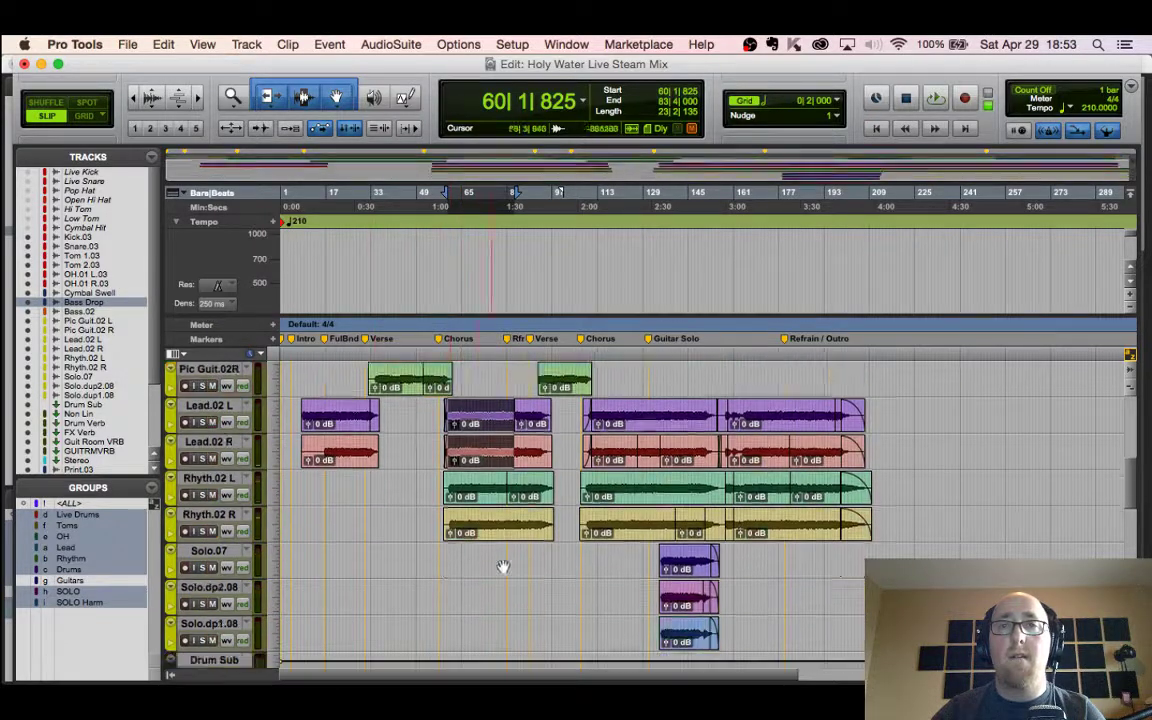
click(662, 498)
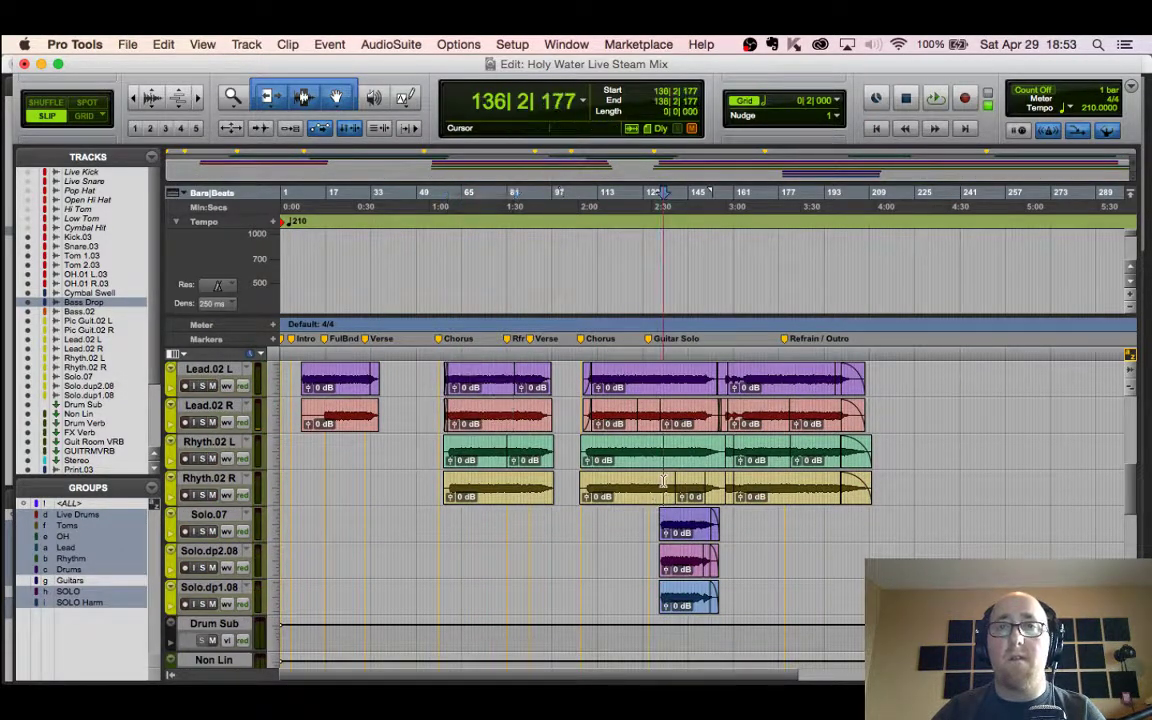
click(199, 531)
key(space)
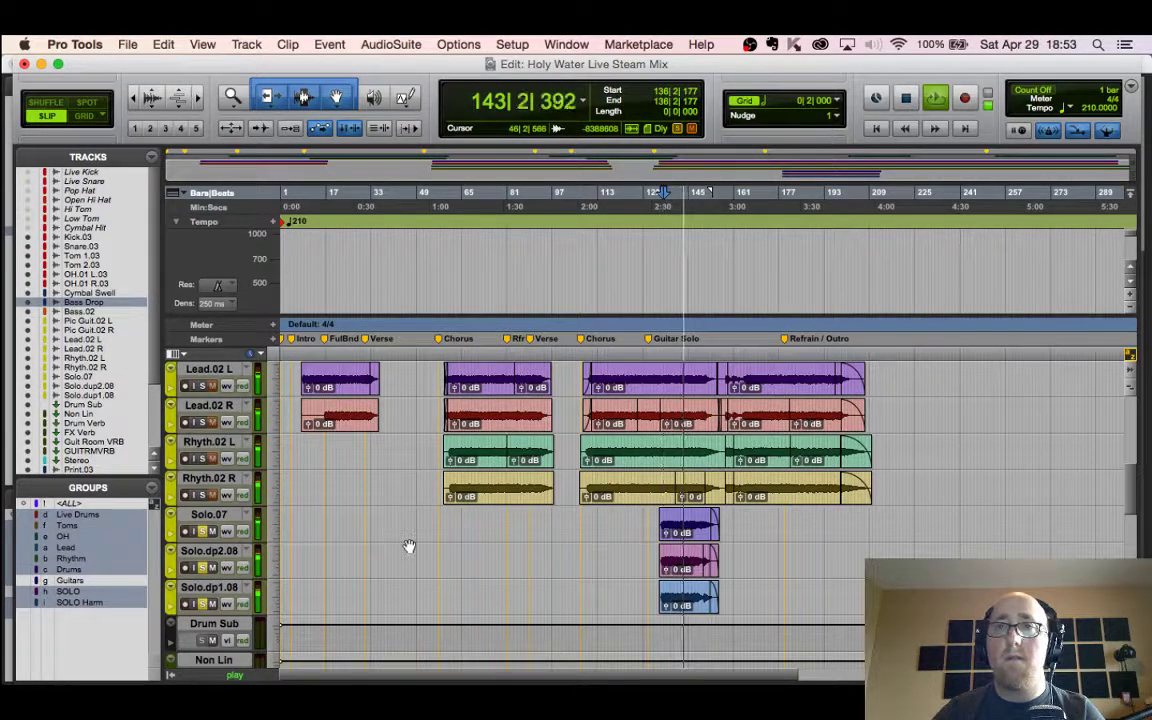
key(space)
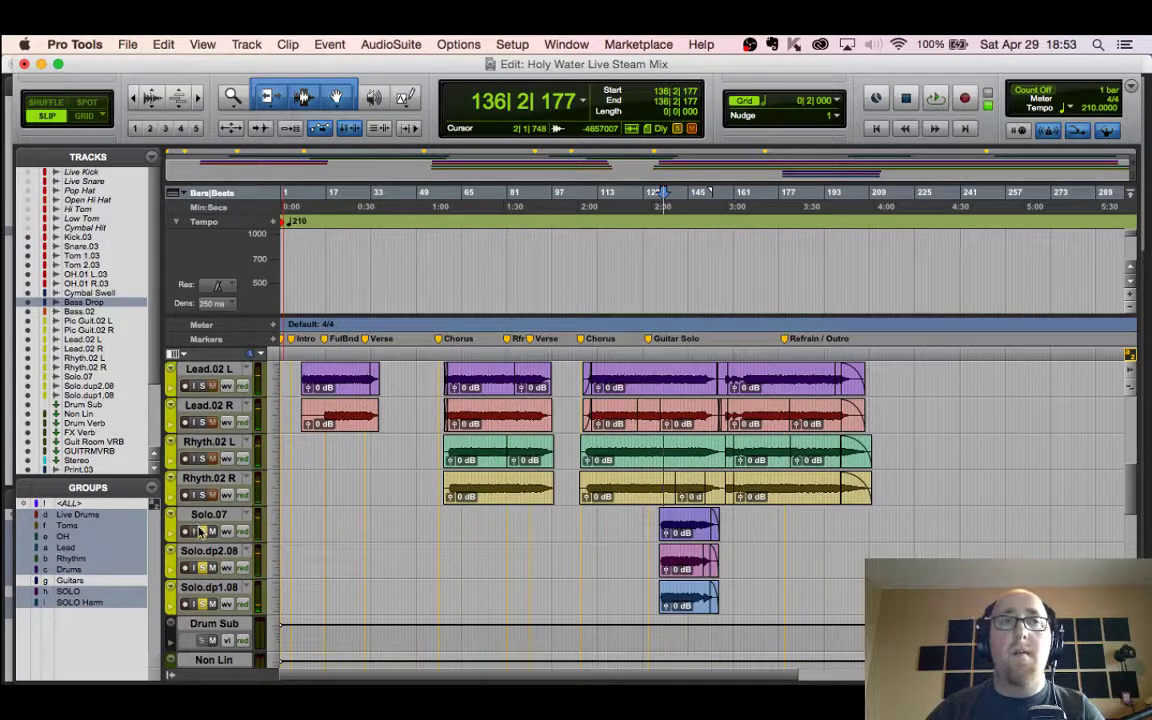
Step: Re-enable the VMR inserts on the guitar tracks and unmute the Guit Verb and GUITRMVR sends in the mix window
key(super+equal)
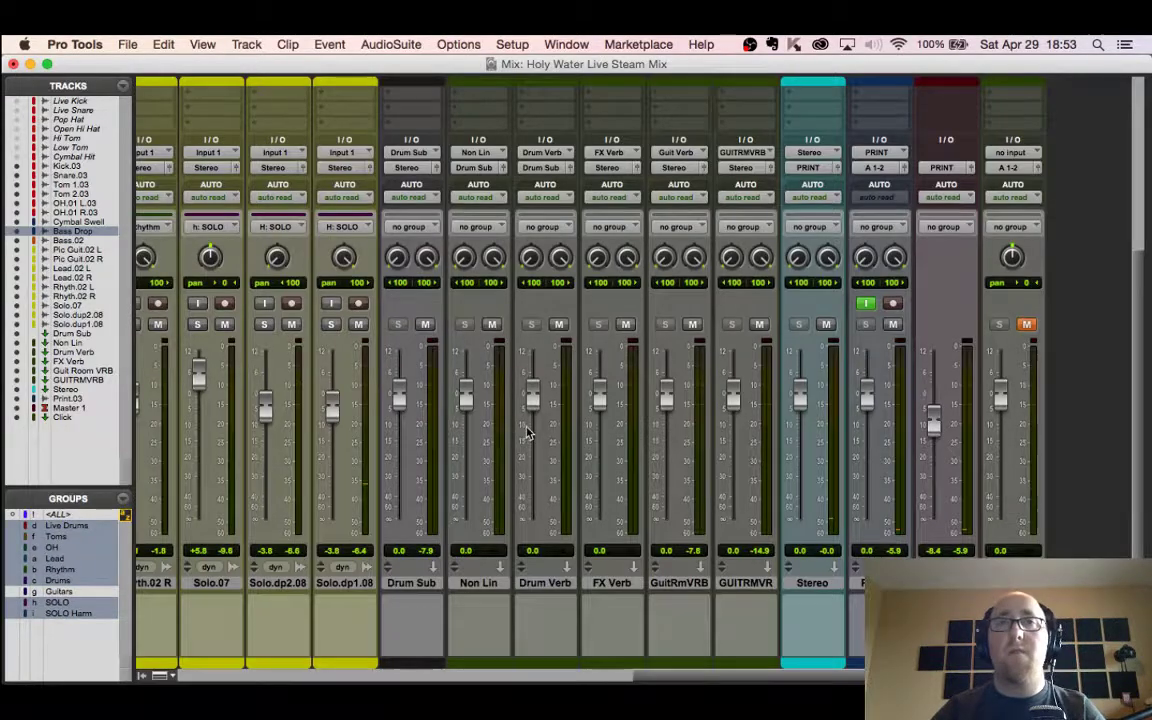
scroll(527, 432, up, 5)
scroll(560, 278, left, 10)
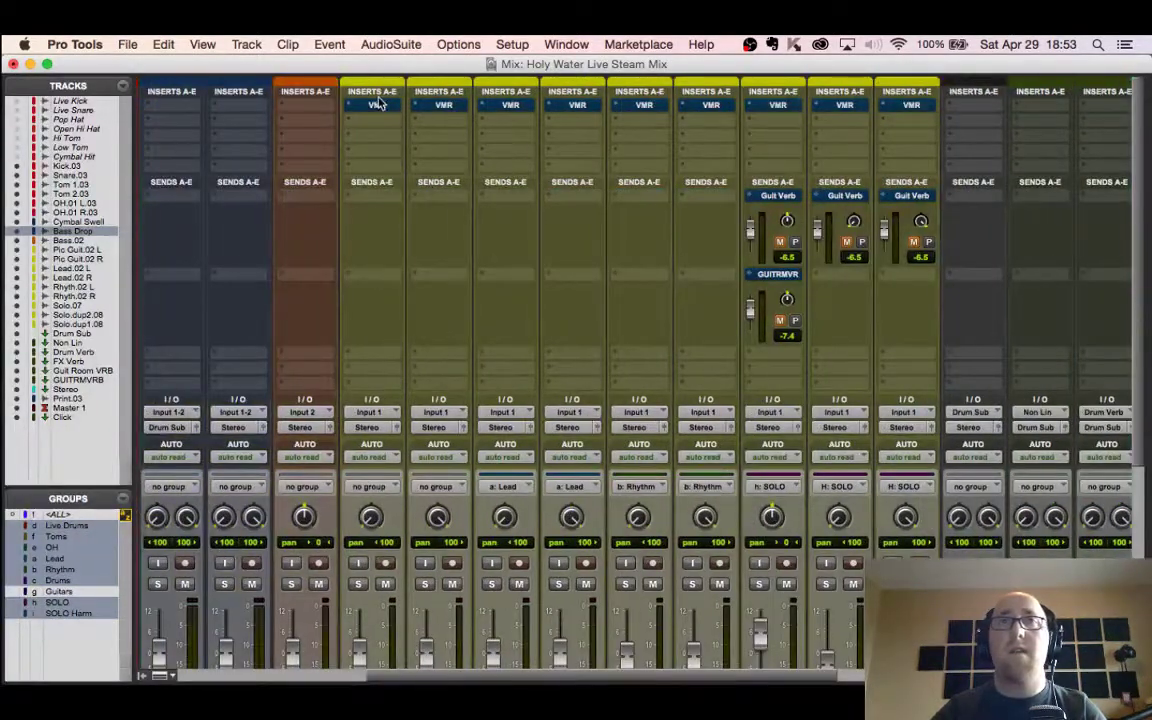
super+click(377, 109)
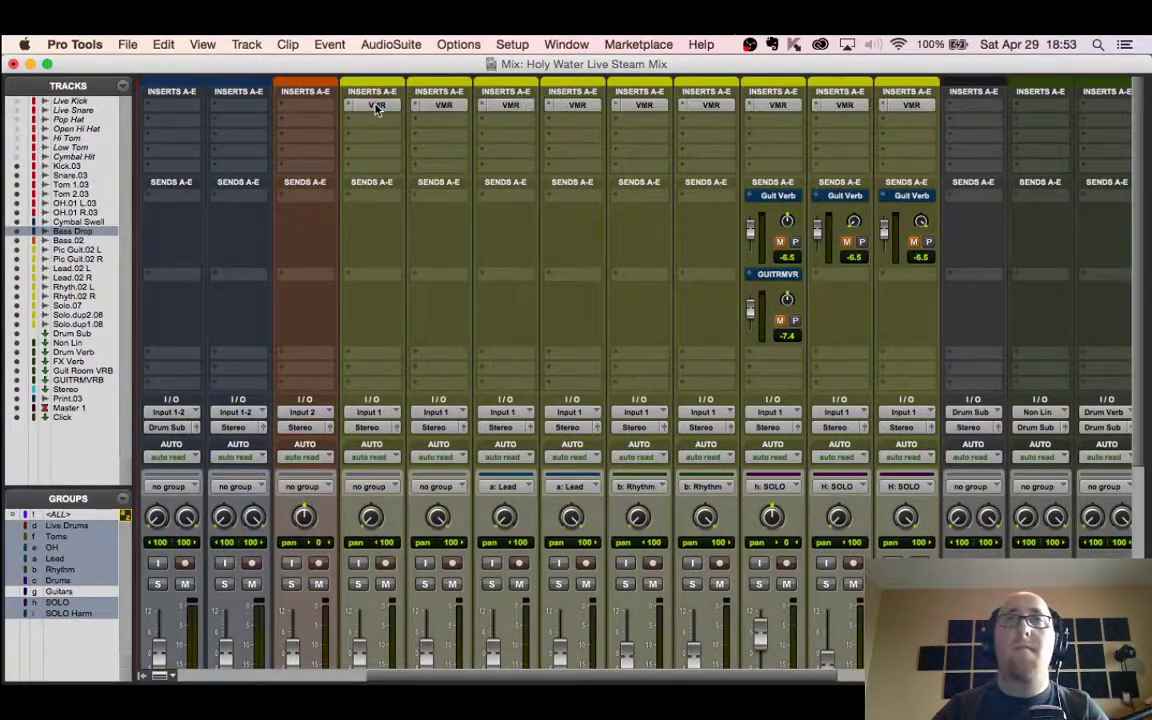
super+click(797, 198)
super+click(778, 274)
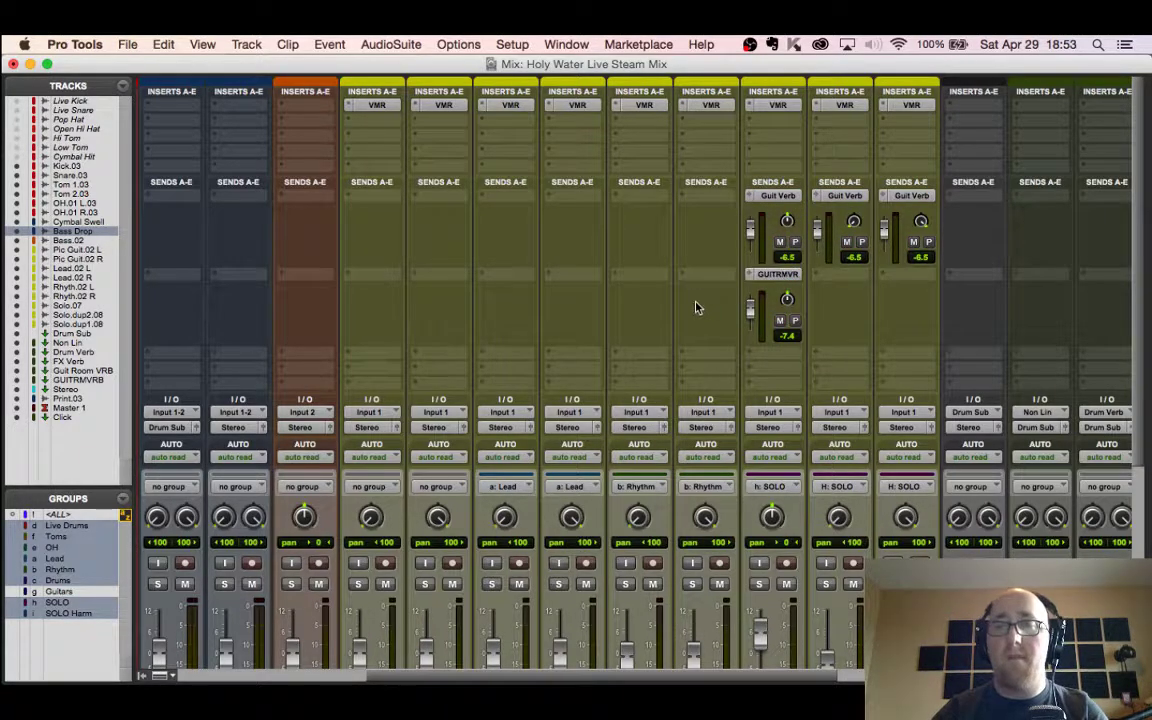
Step: Solo the bass and all guitar tracks, play them from bar 136 and check their meters in the mix window
key(super+equal)
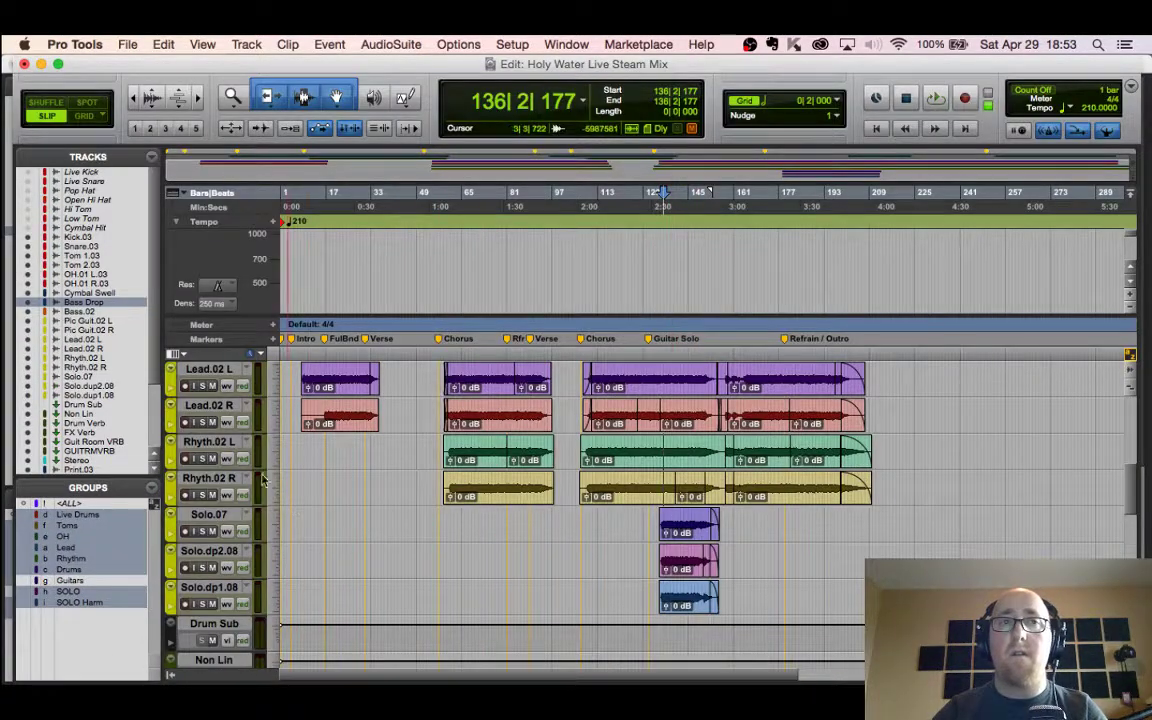
click(199, 568)
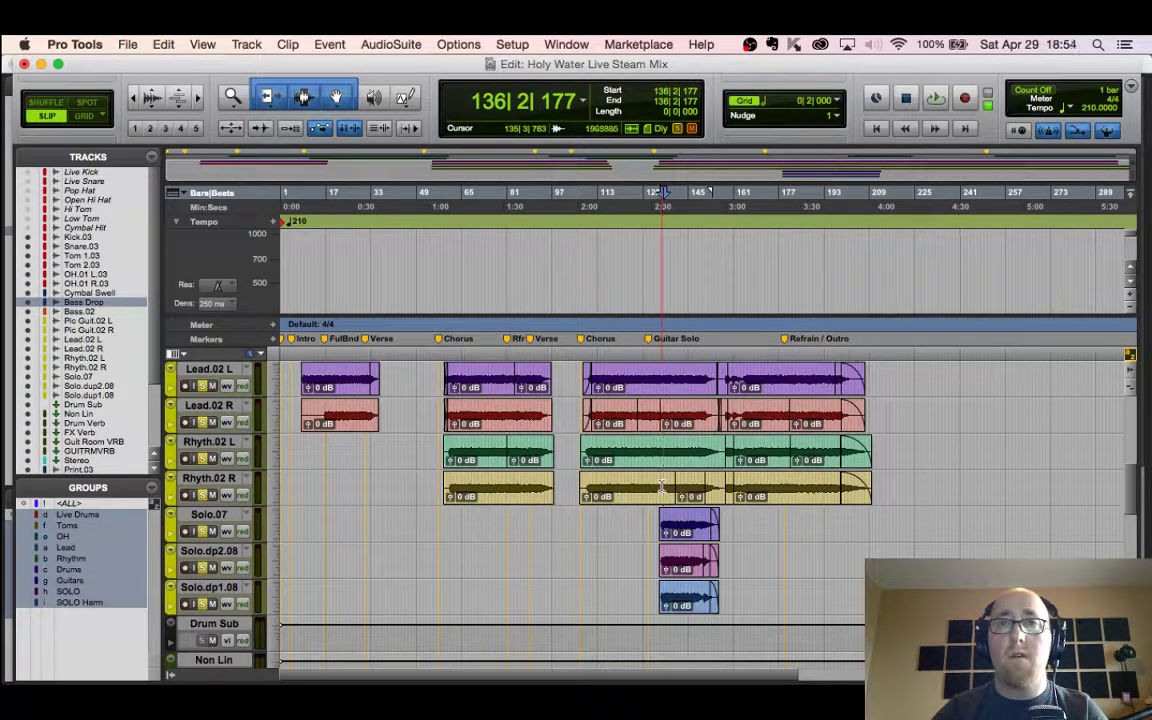
key(super+equal)
scroll(623, 462, down, 3)
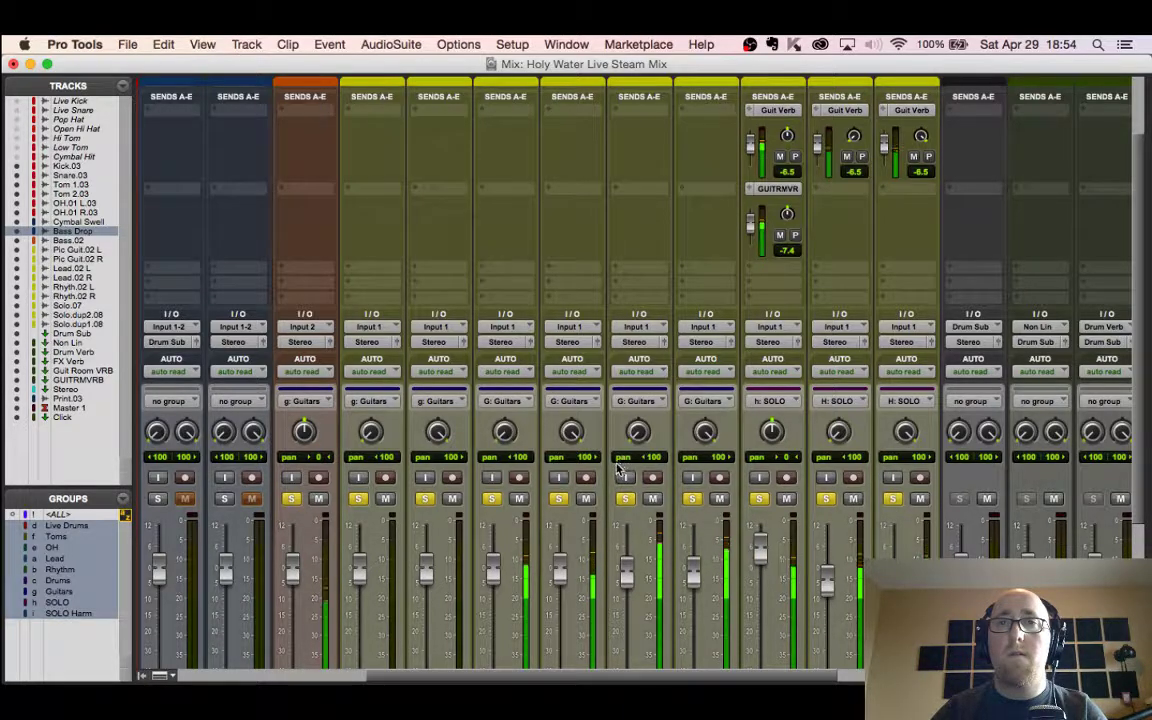
scroll(530, 410, up, 2)
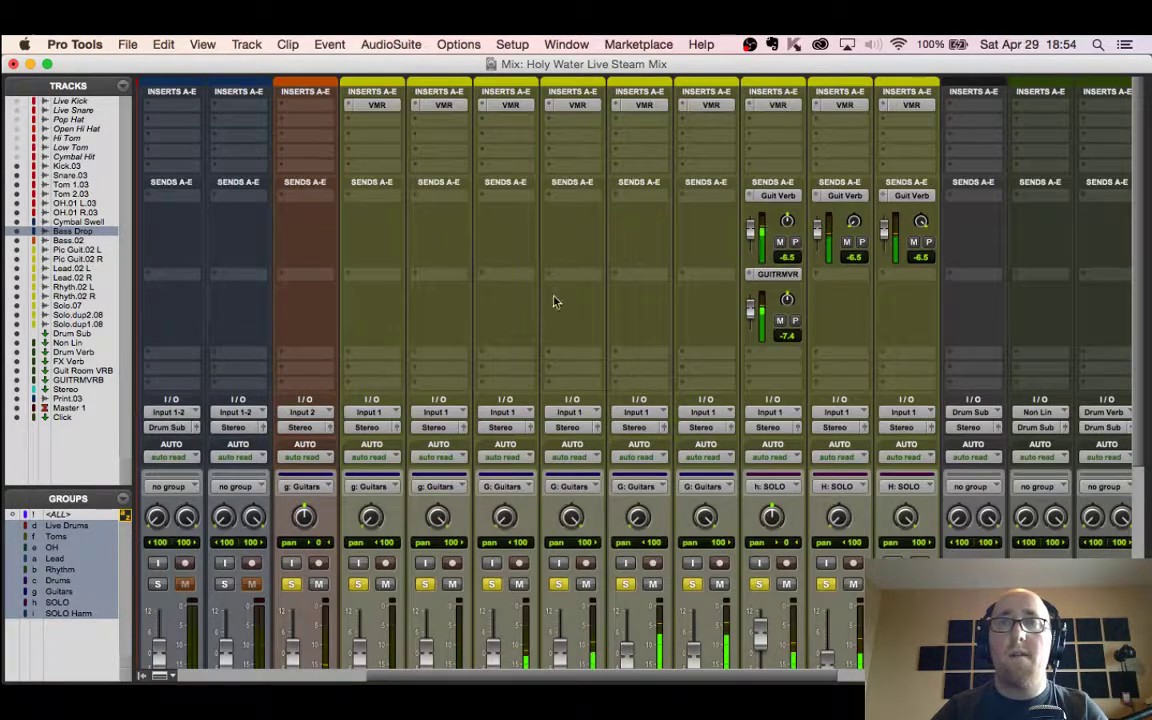
Step: Compare the playing guitars with the VMR inserts and the Guit Verb and GUITRMVR sends switched off and on again
super+click(521, 108)
super+click(778, 196)
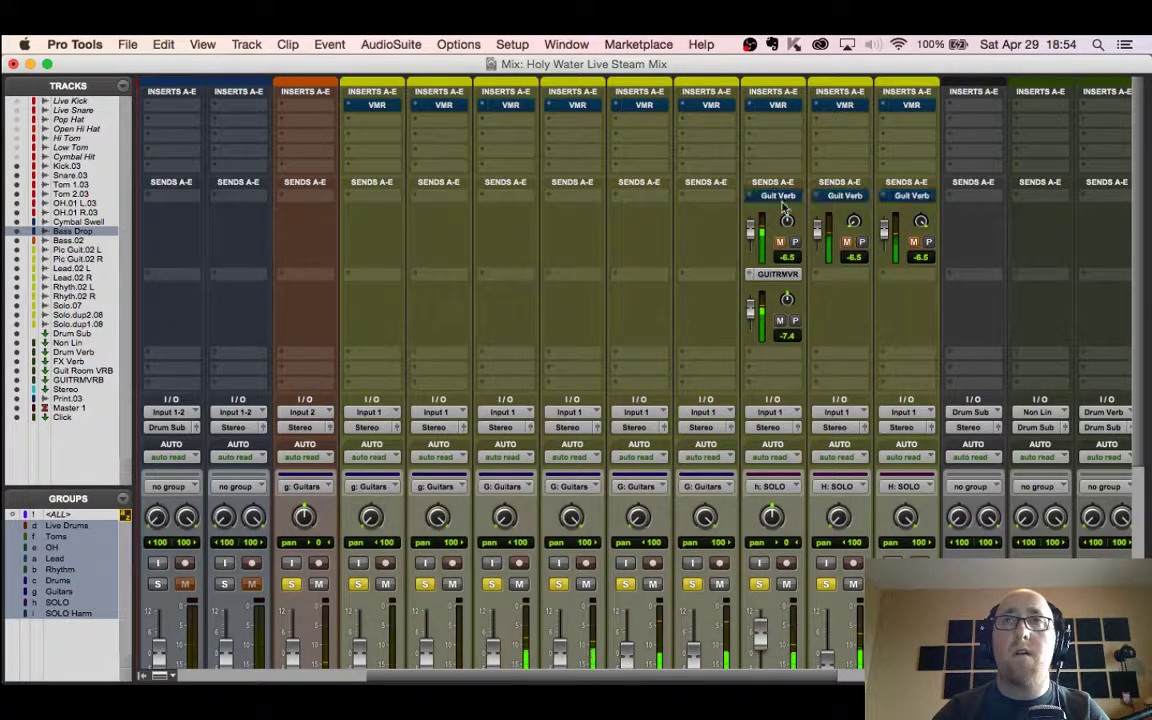
super+click(779, 274)
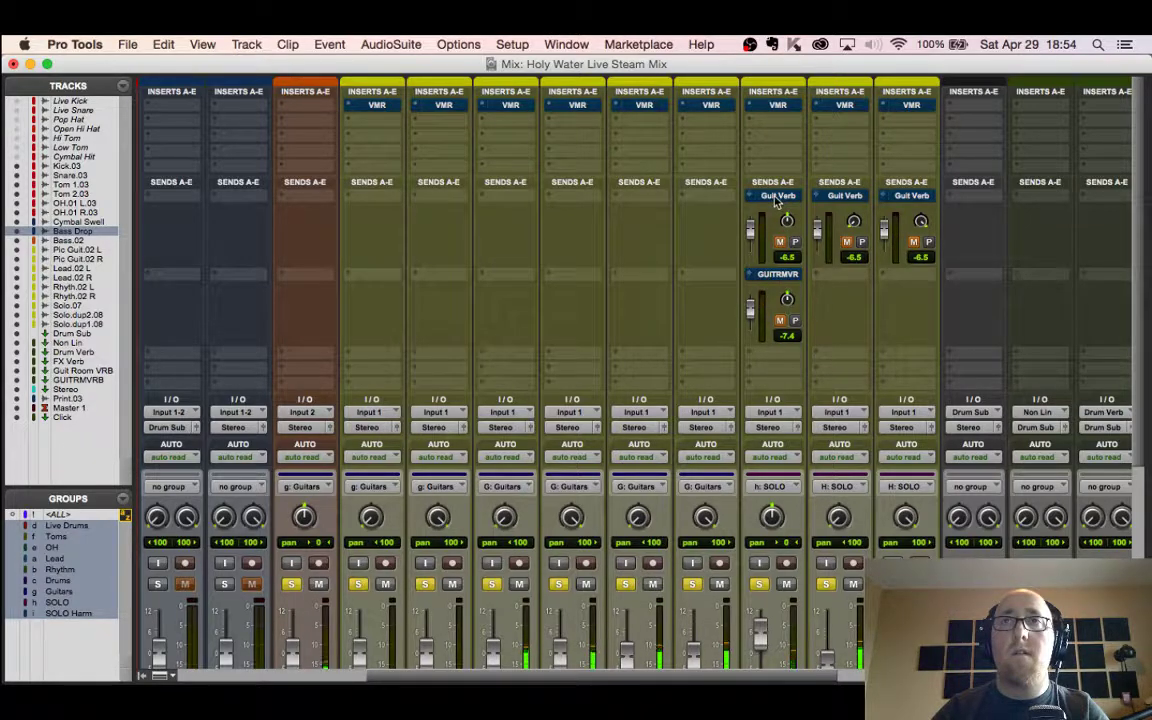
super+click(777, 274)
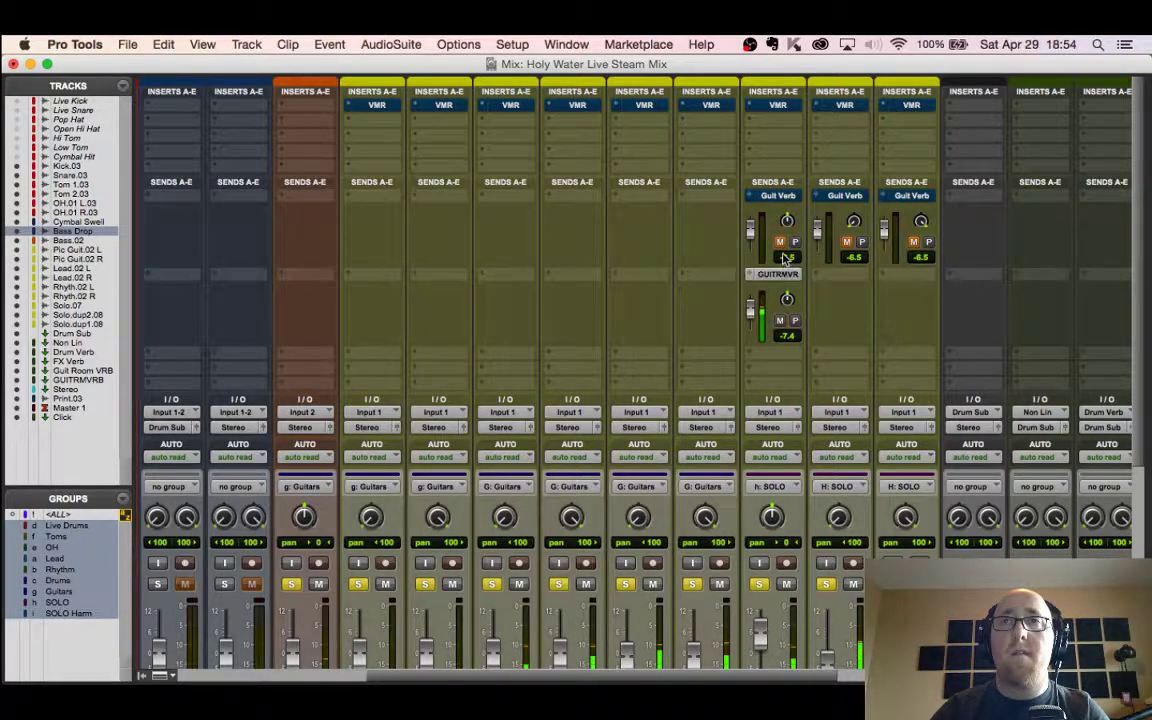
super+click(781, 201)
alt+super+click(710, 105)
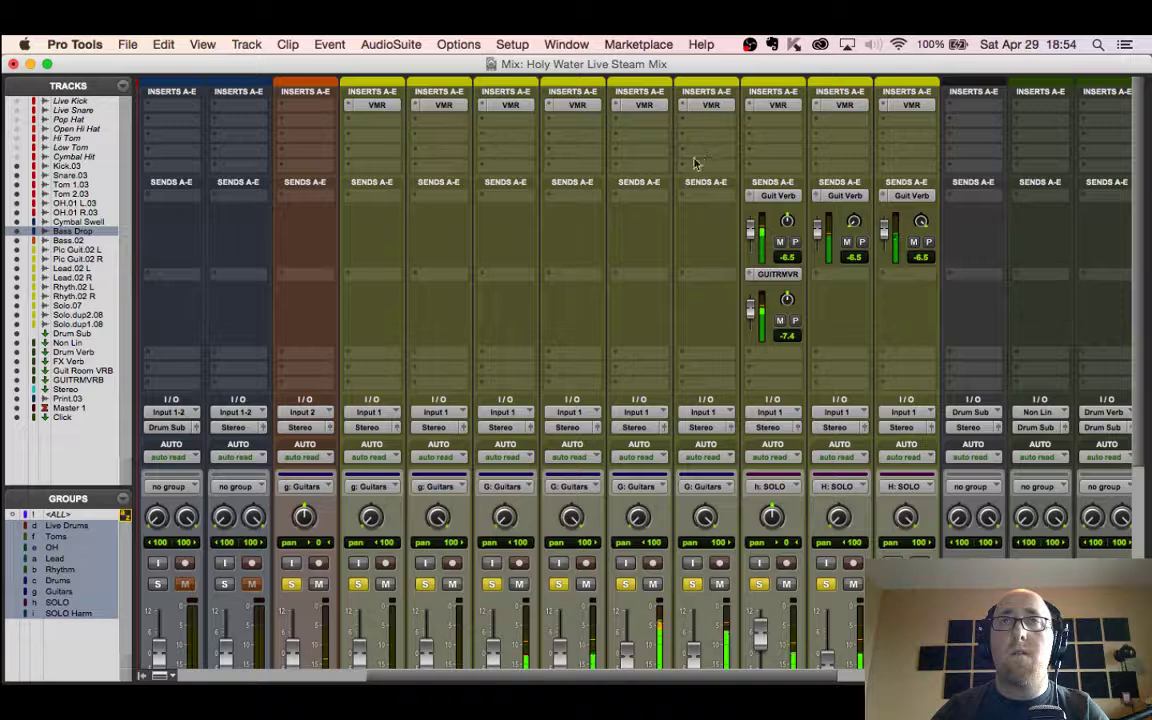
scroll(658, 229, down, 3)
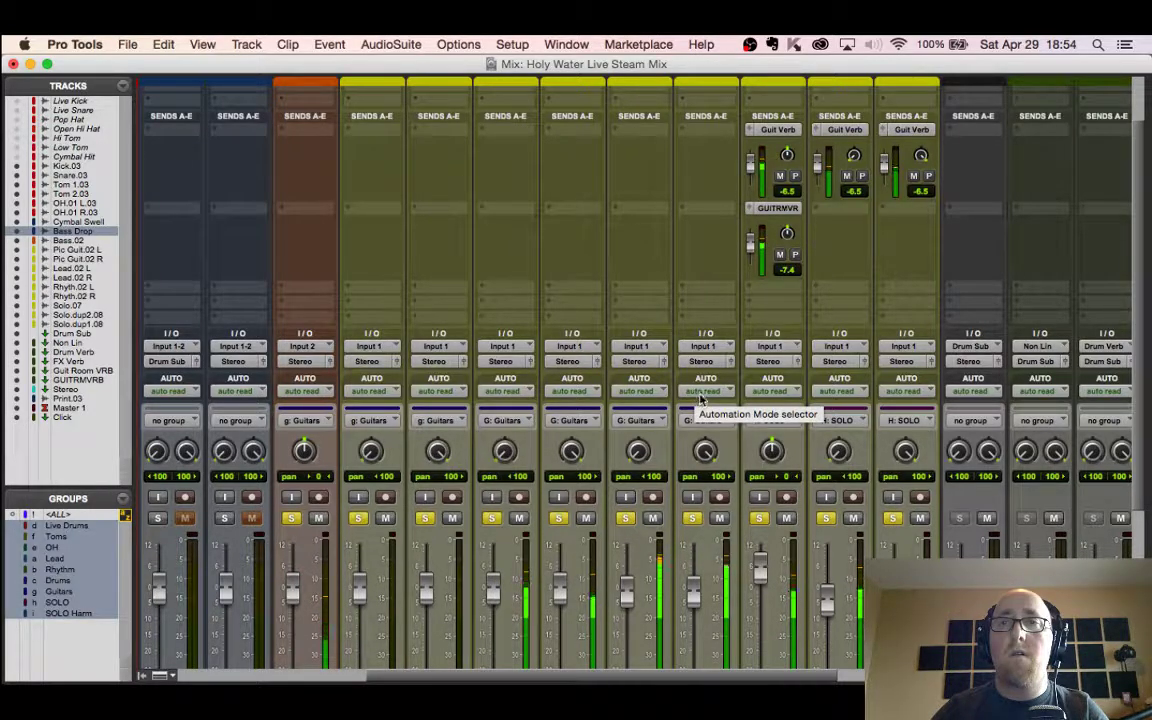
Step: Clear the solos on the solo guitars, bass and remaining guitars, and look across the mixer's channels and levels
click(693, 518)
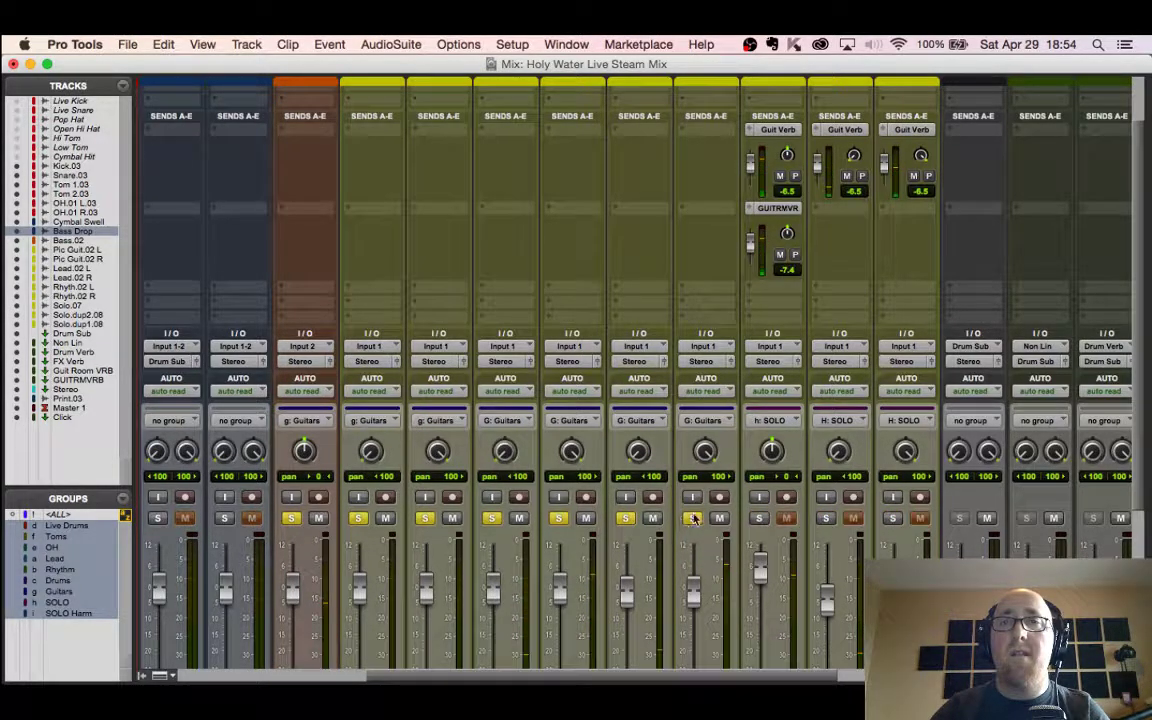
click(693, 518)
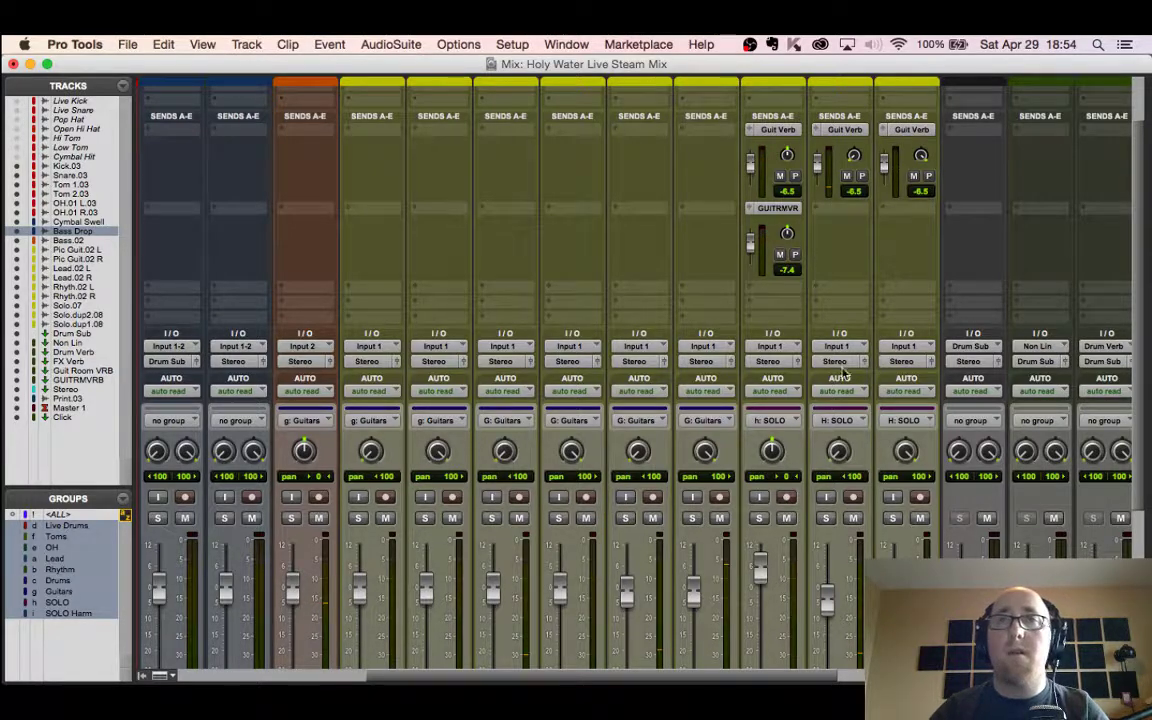
scroll(758, 289, up, 3)
scroll(670, 535, down, 2)
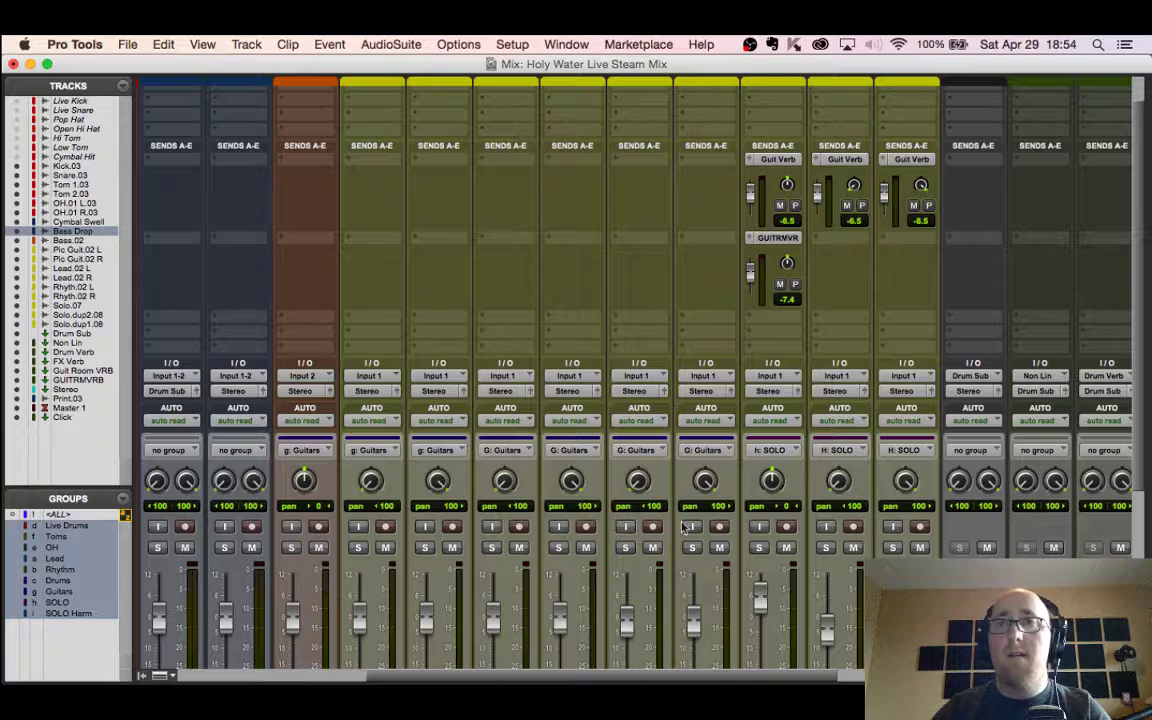
scroll(684, 527, down, 1)
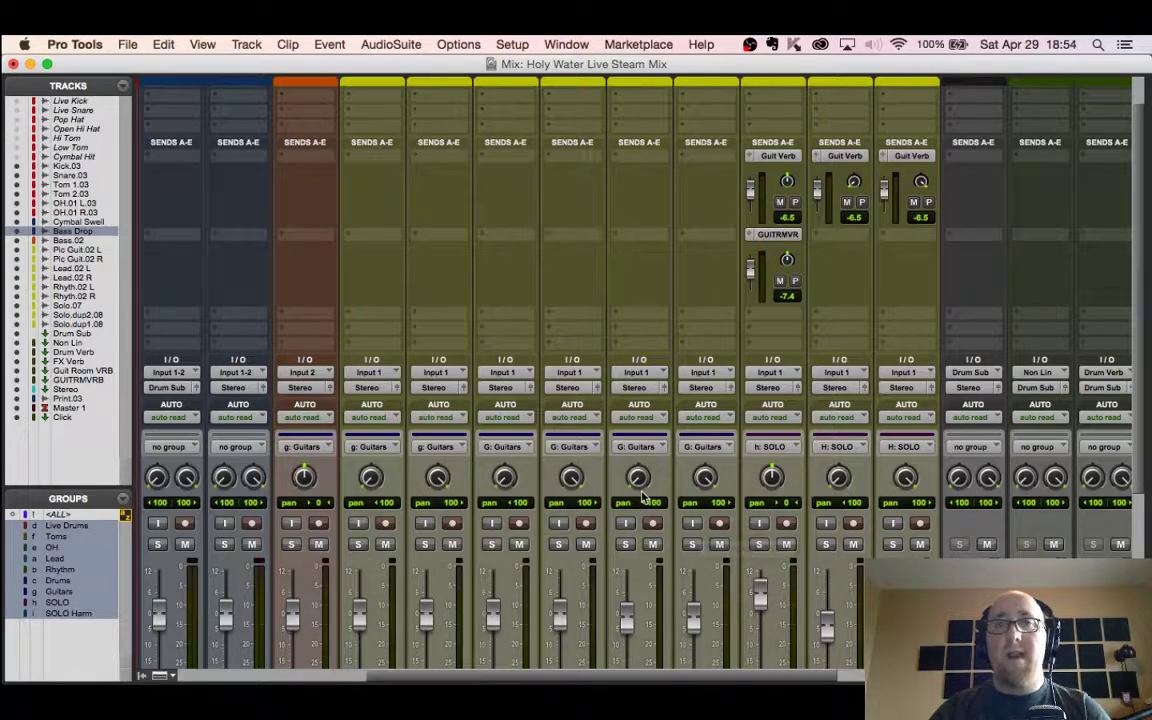
scroll(643, 497, down, 5)
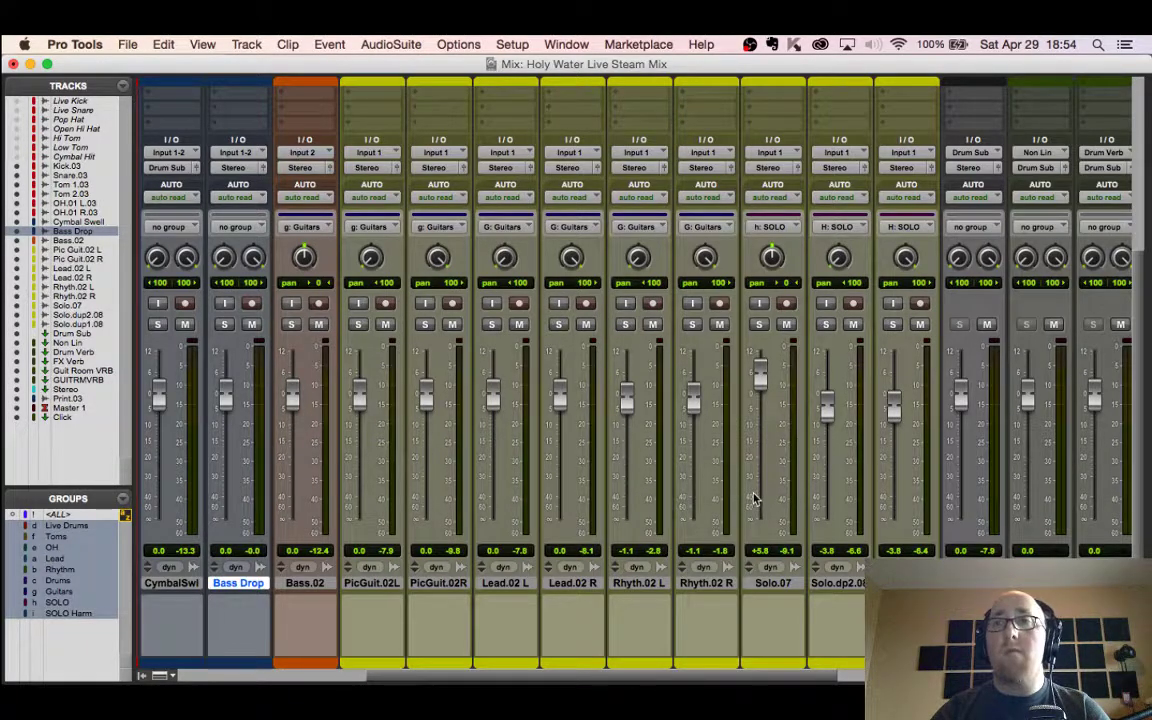
scroll(755, 499, right, 5)
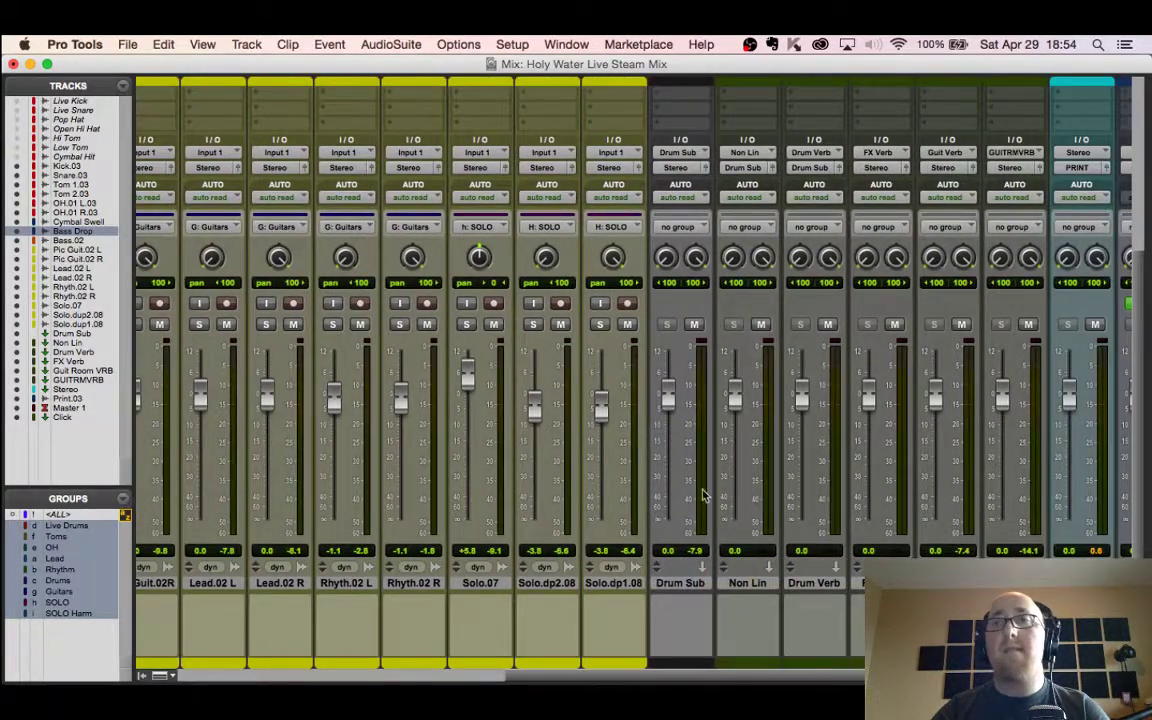
scroll(703, 495, left, 10)
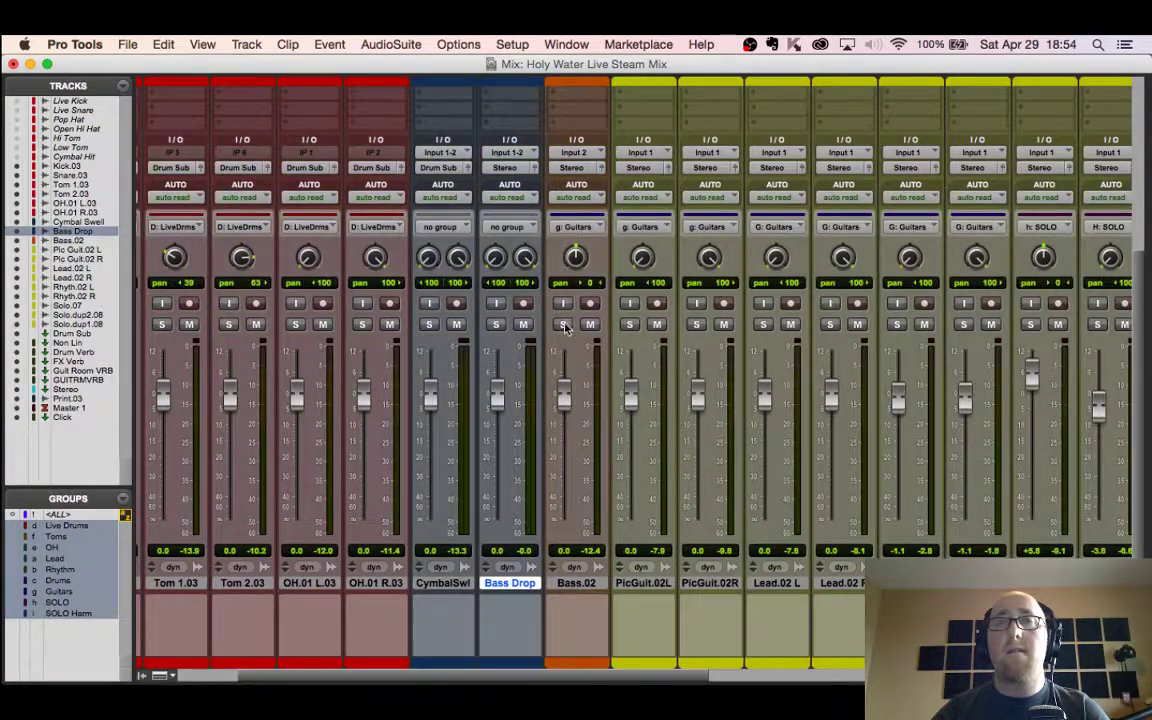
Step: In the edit window, select the Bass.02 clip from bar 61 to 107, solo only the bass and play it
key(super+equal)
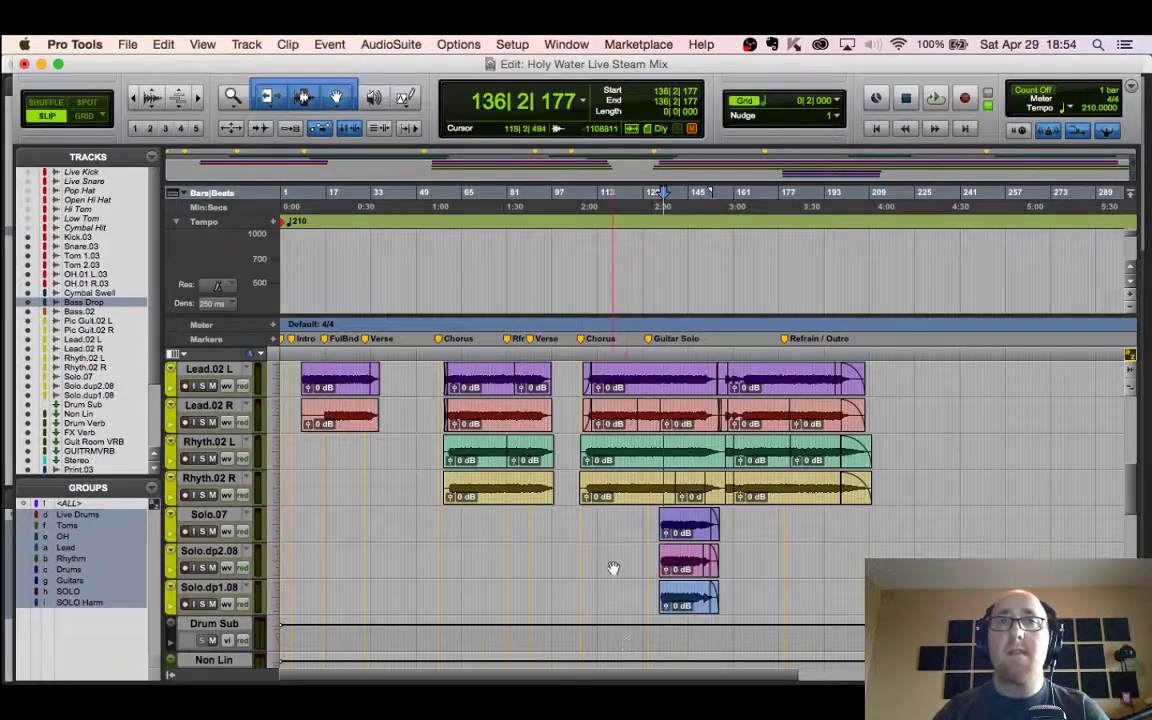
scroll(612, 568, up, 5)
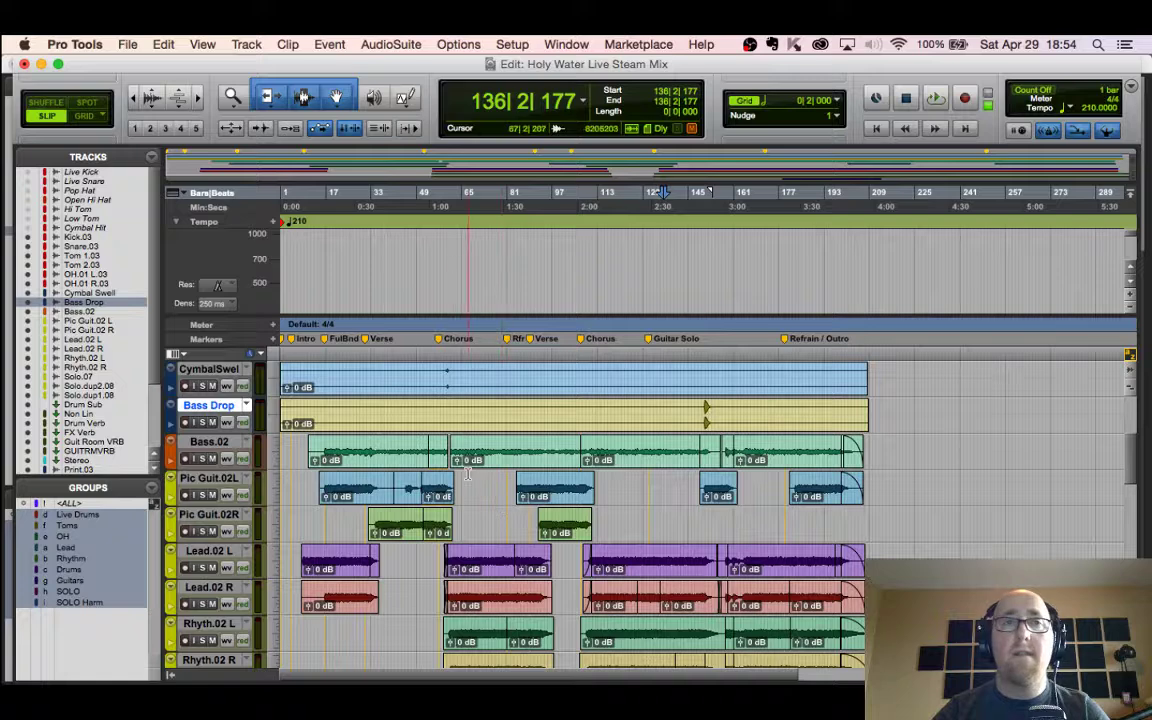
click(512, 462)
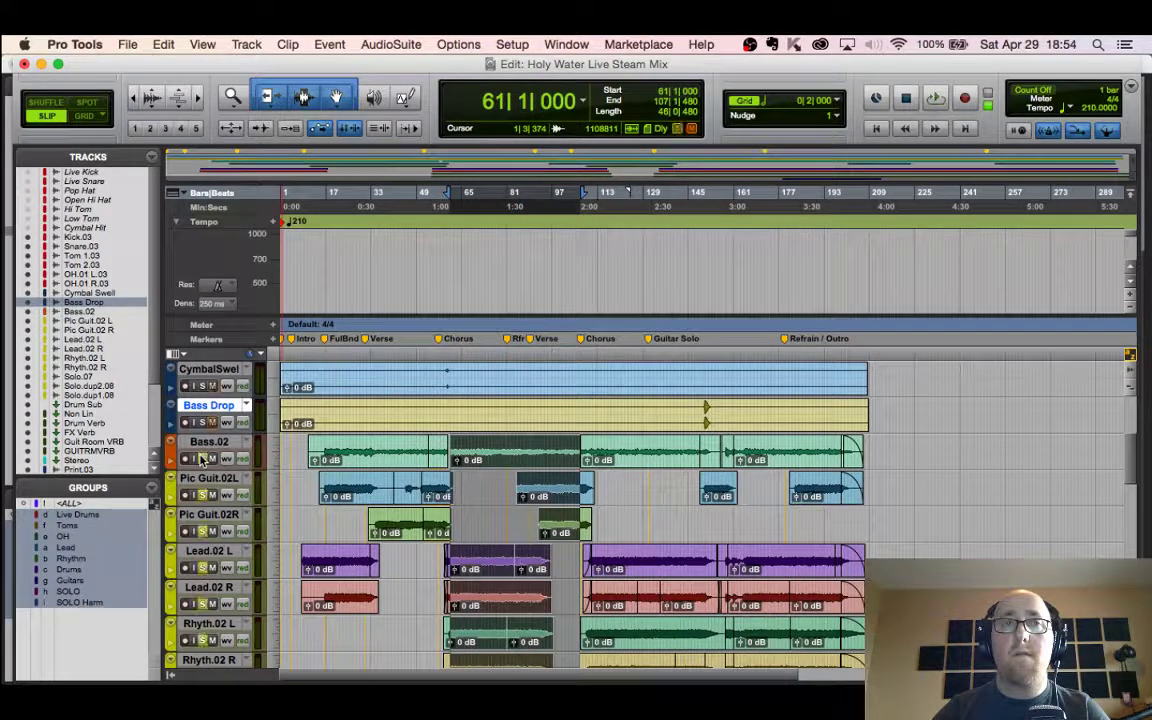
key(space)
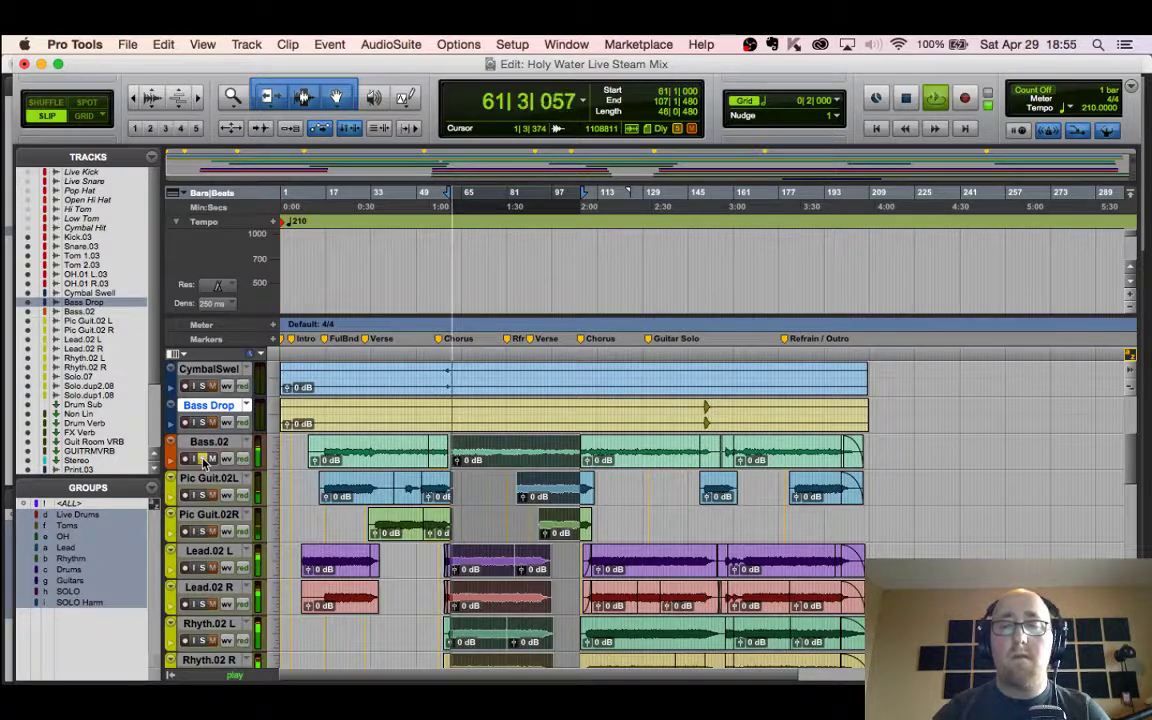
Step: Insert the mono SansAmp PSA-1 harmonic plug-in in the first insert slot of the Bass.02 channel in the mix window
key(super+equal)
scroll(500, 370, up, 5)
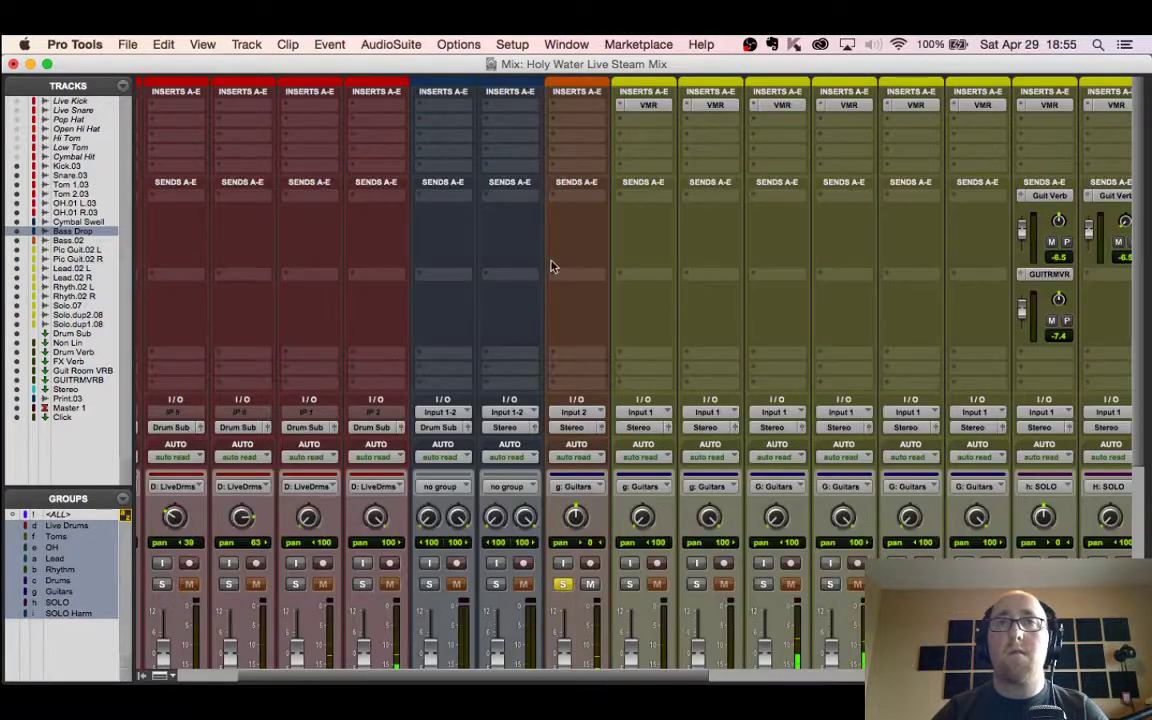
click(577, 107)
mouse_move(600, 140)
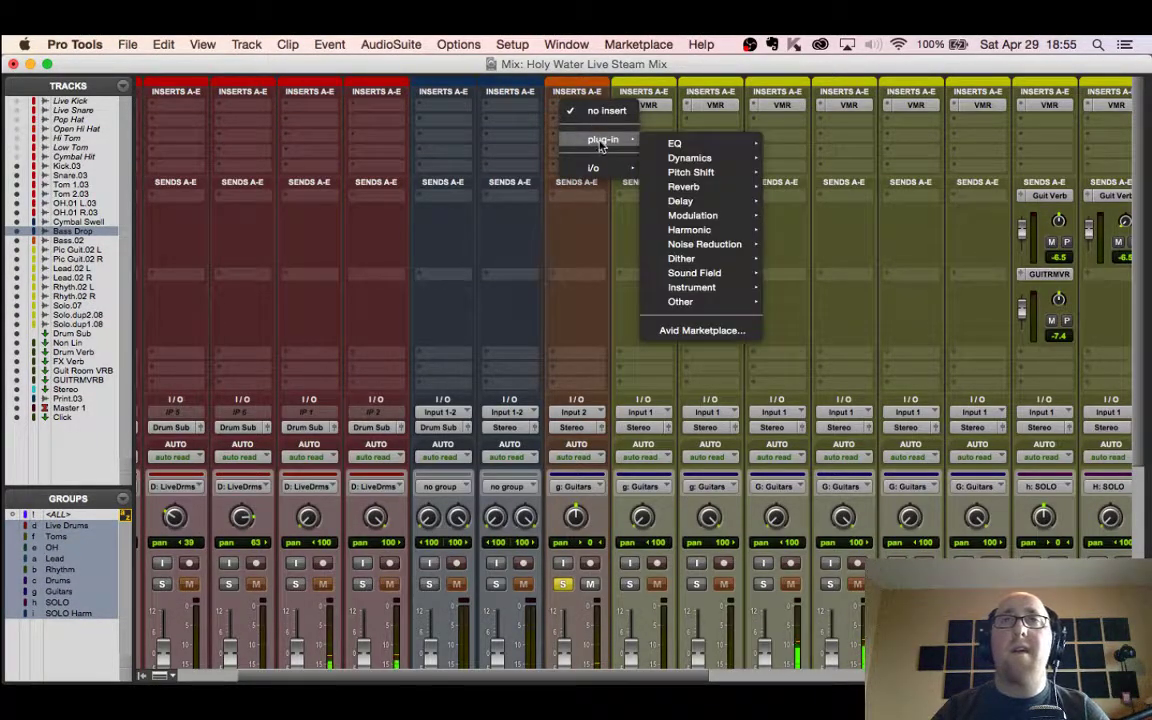
mouse_move(690, 230)
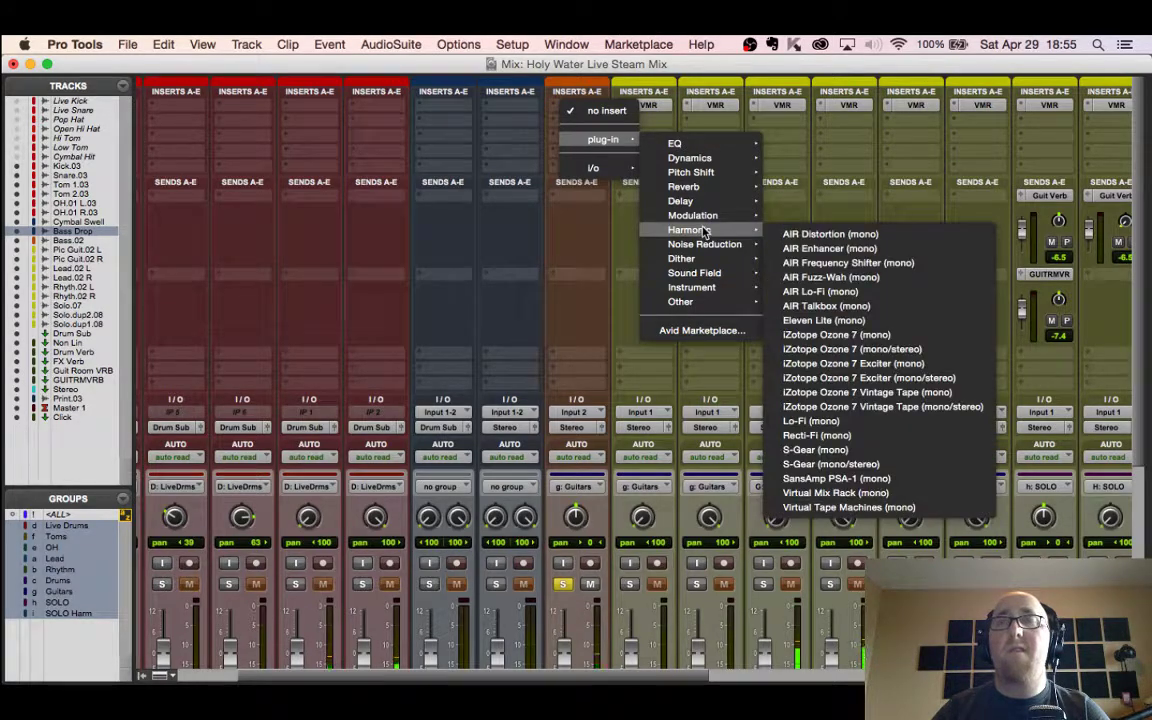
click(848, 478)
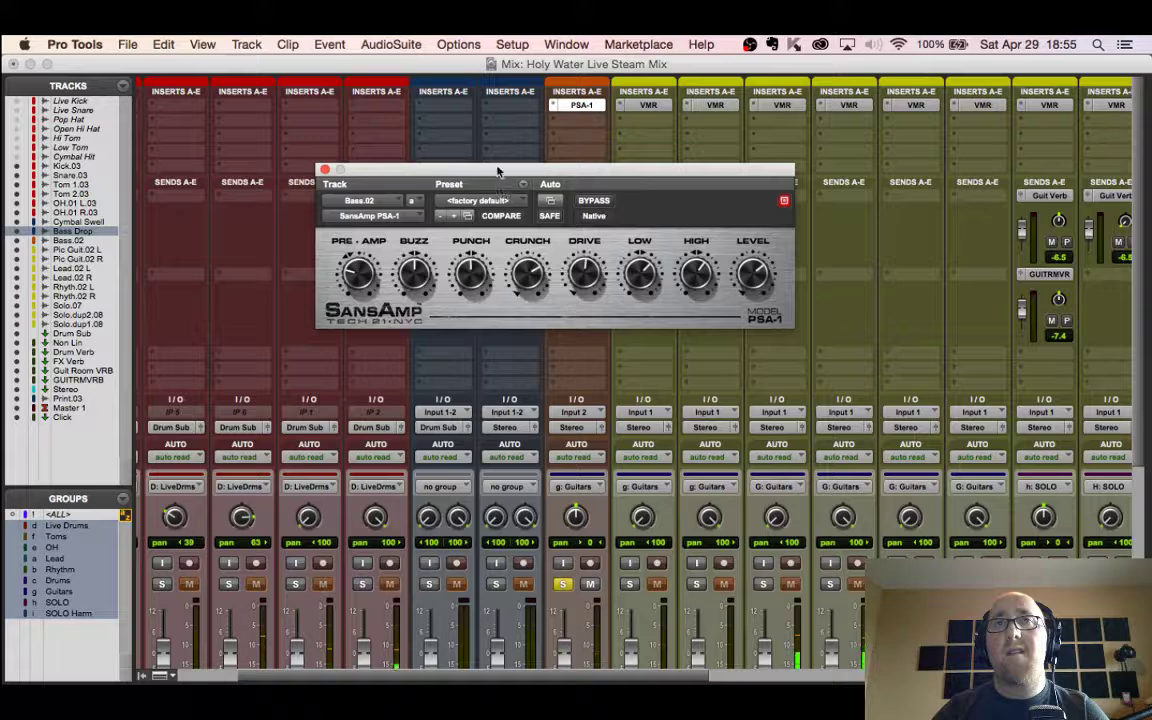
Step: Load the Crunchy Bass preset in SansAmp PSA-1, turn up the Drive and fine-tune the Crunch and Low settings
drag(483, 182, 463, 262)
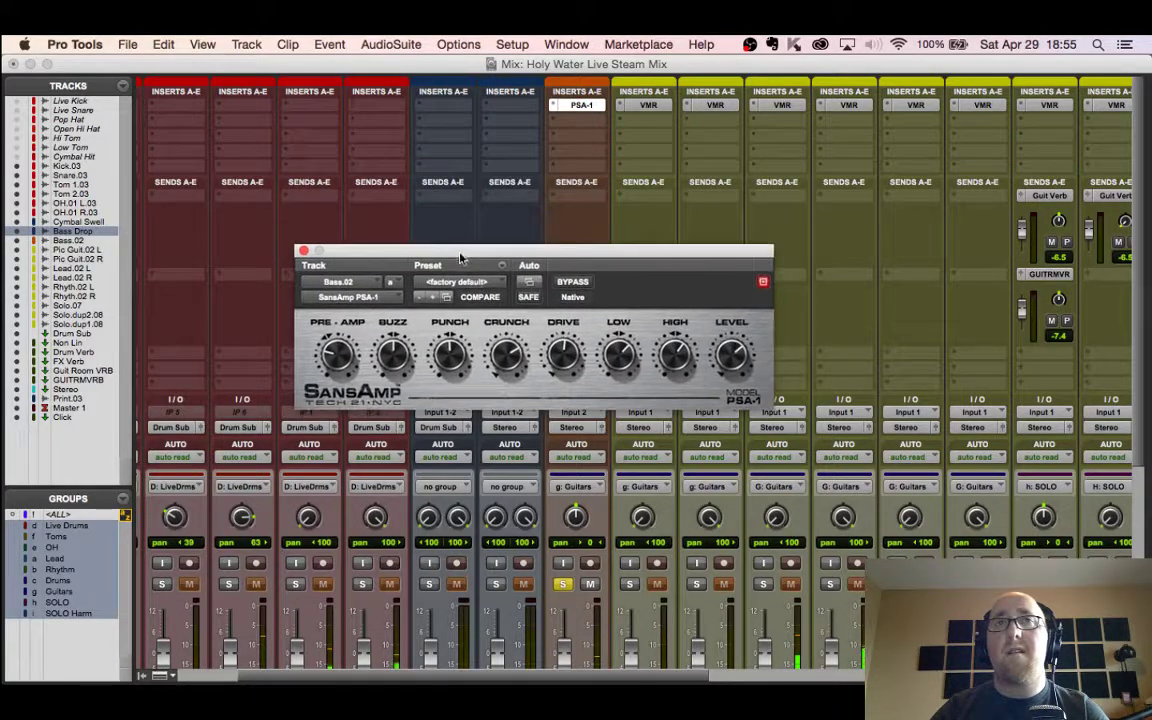
click(476, 285)
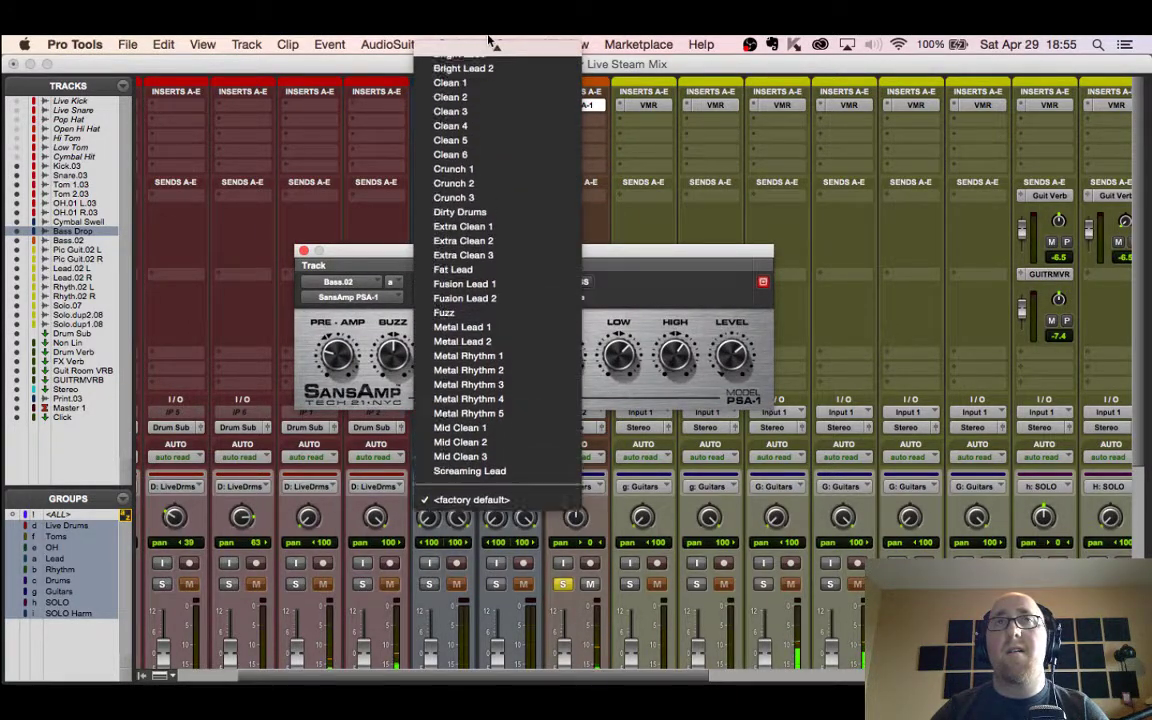
mouse_move(476, 51)
click(598, 51)
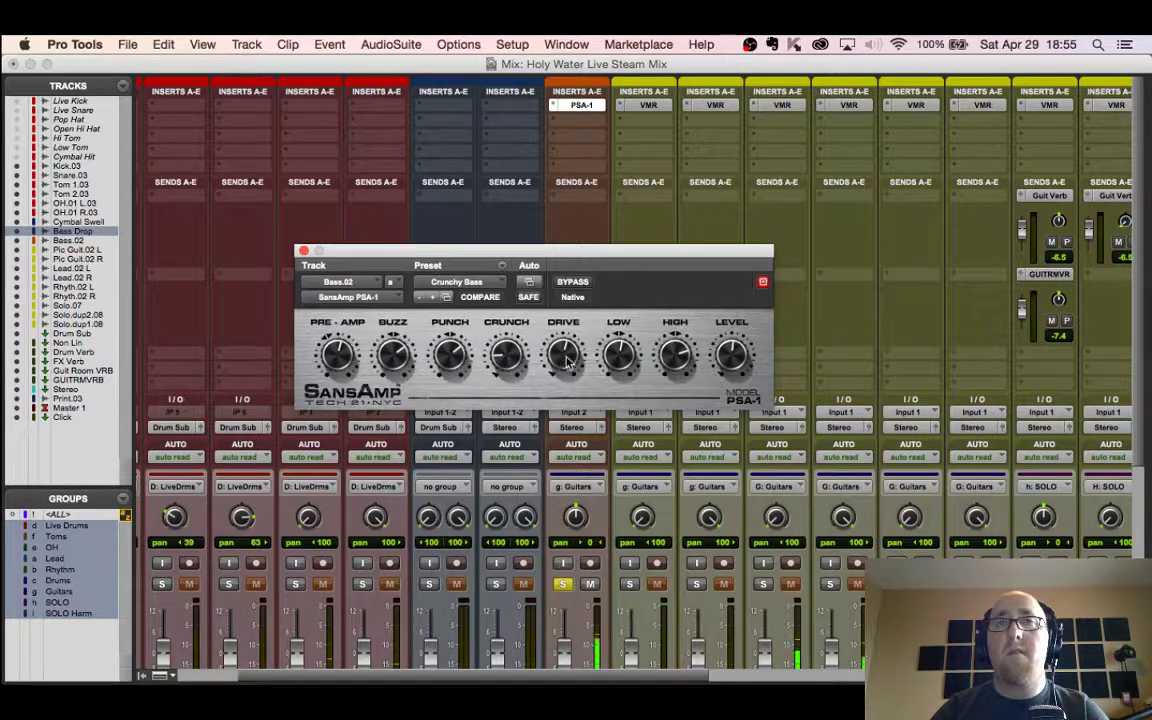
drag(571, 345, 571, 351)
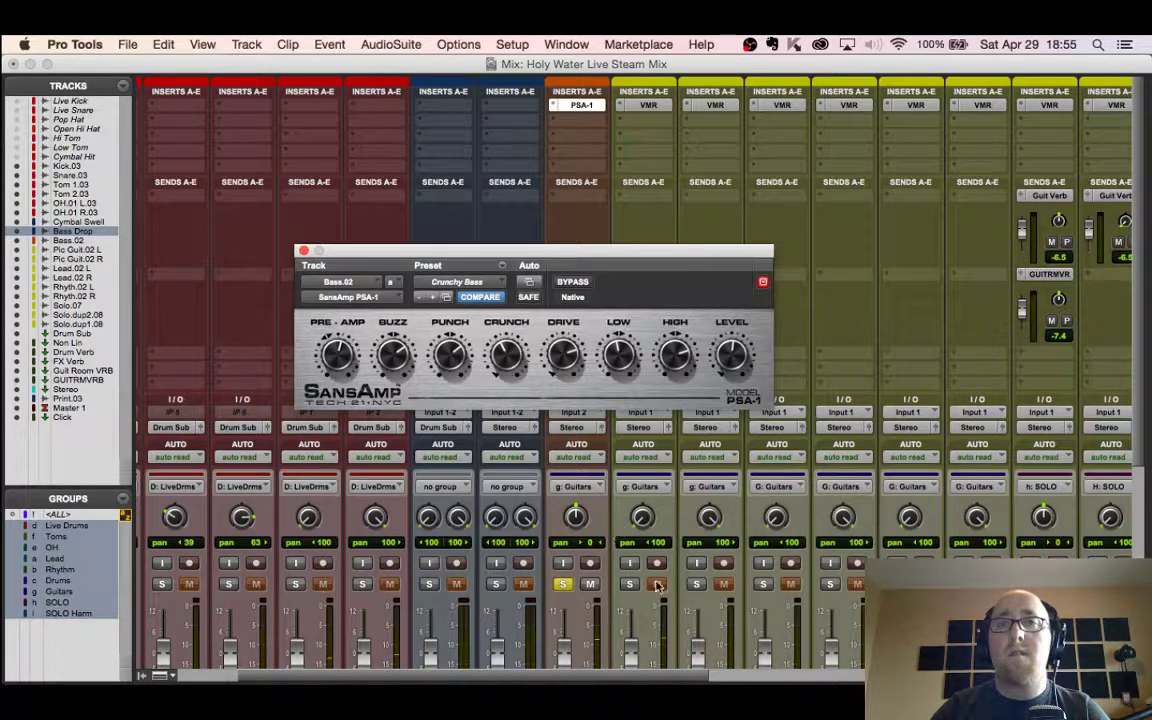
Step: Solo the picking, lead and rhythm guitars alongside the bass, audition the SansAmp tone and close the plug-in
click(762, 584)
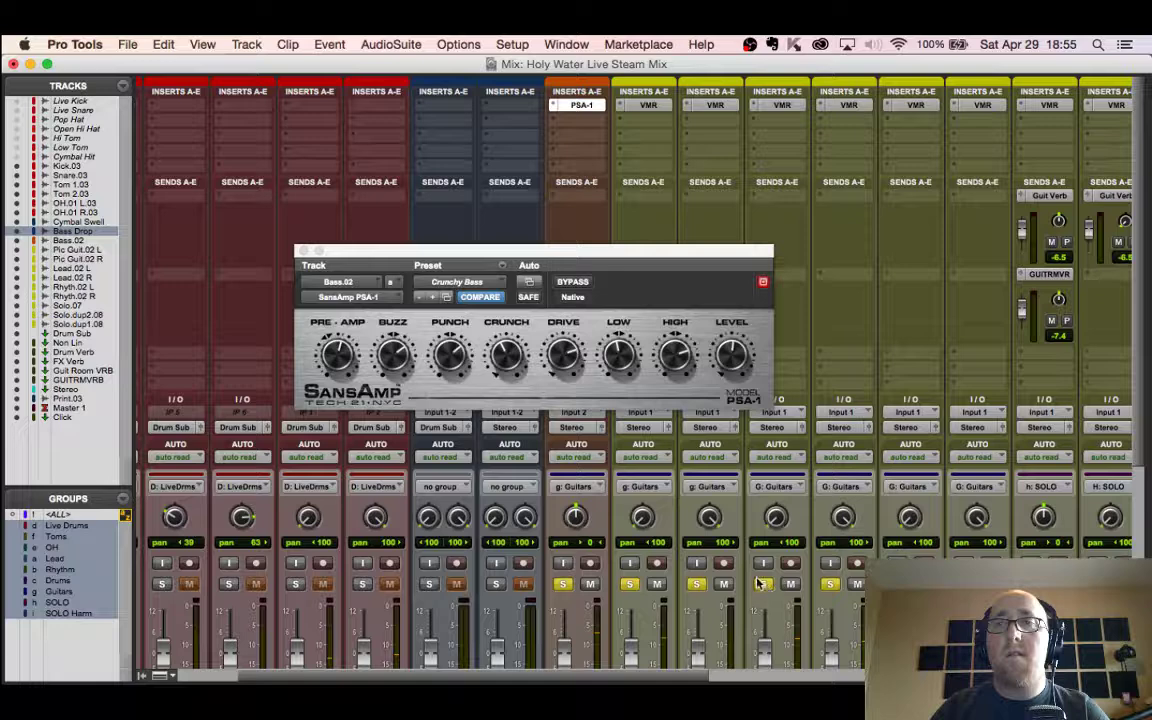
scroll(600, 555, down, 1)
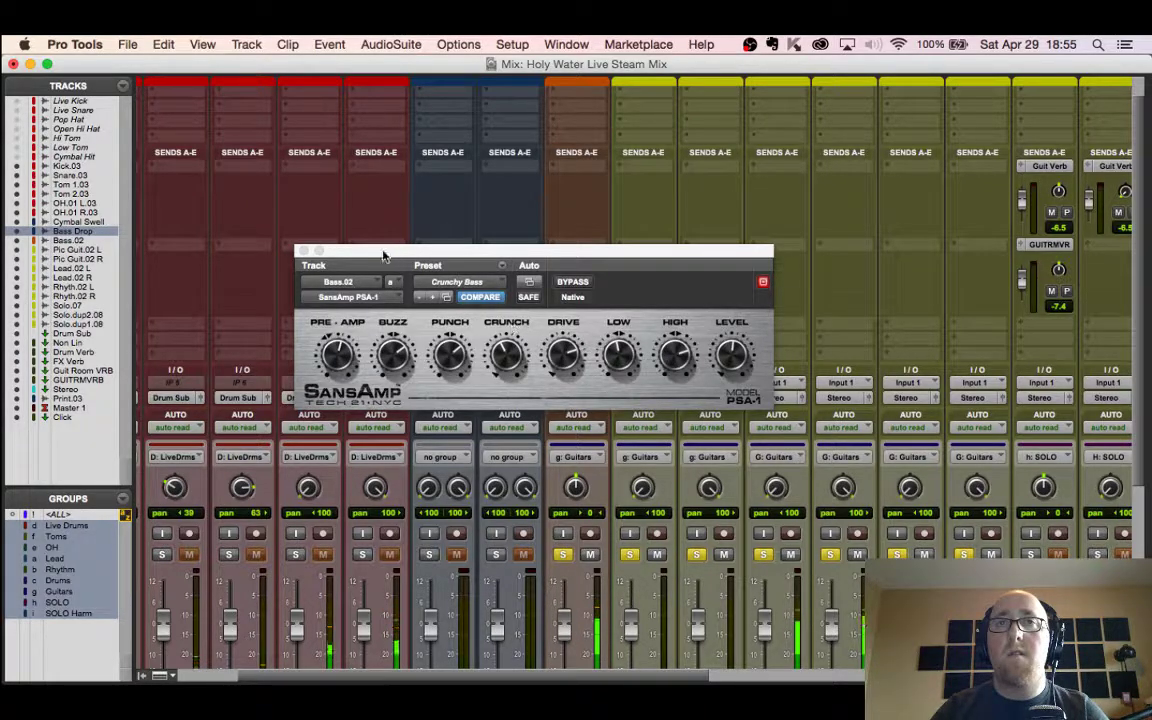
click(568, 356)
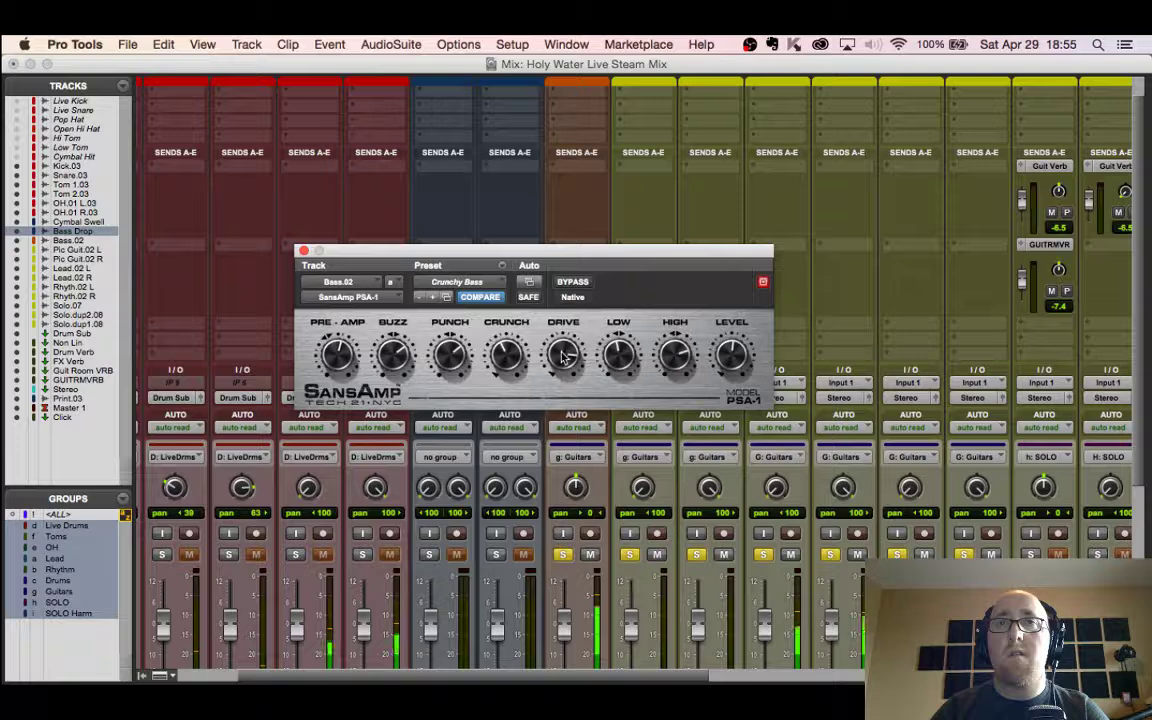
click(304, 251)
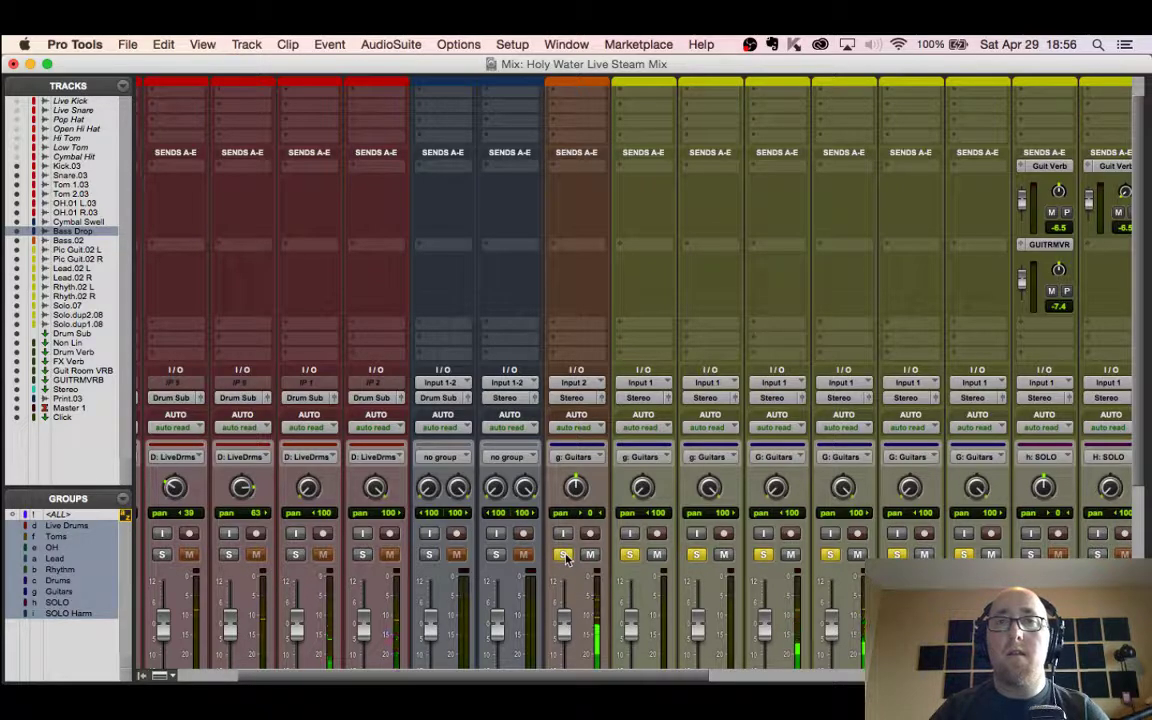
Step: Compare the bass alone with the bass and guitars together, and finish by clearing all solos and stopping playback
click(830, 557)
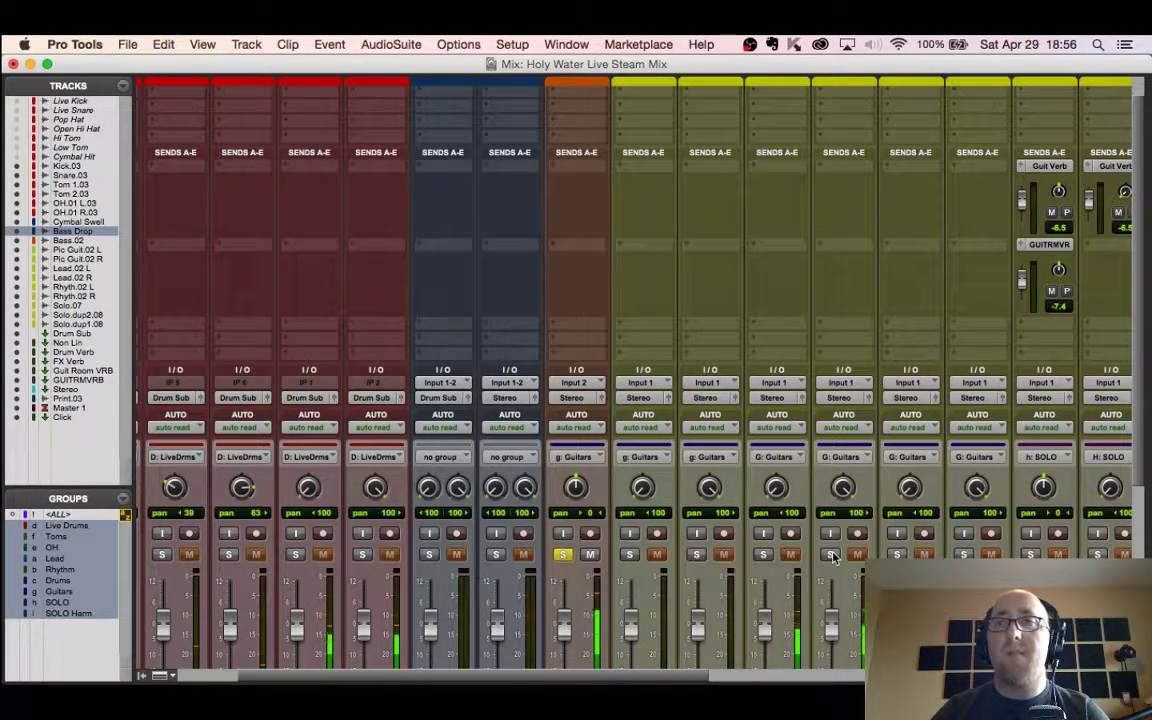
click(830, 555)
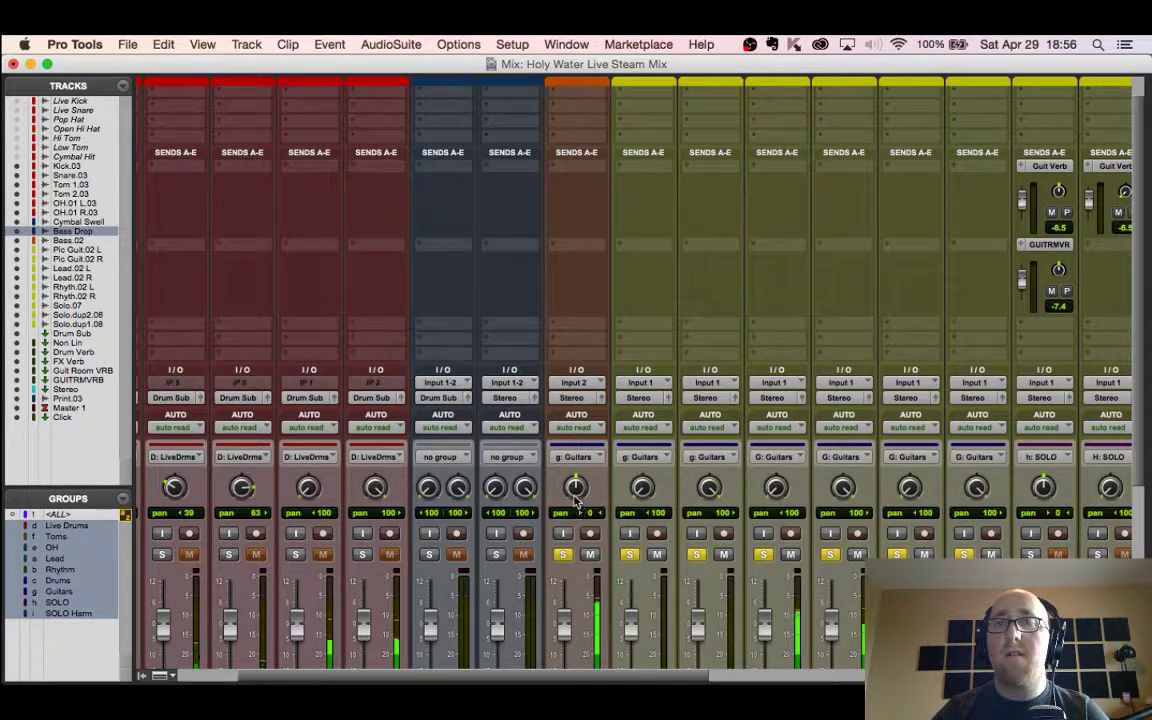
scroll(572, 419, up, 3)
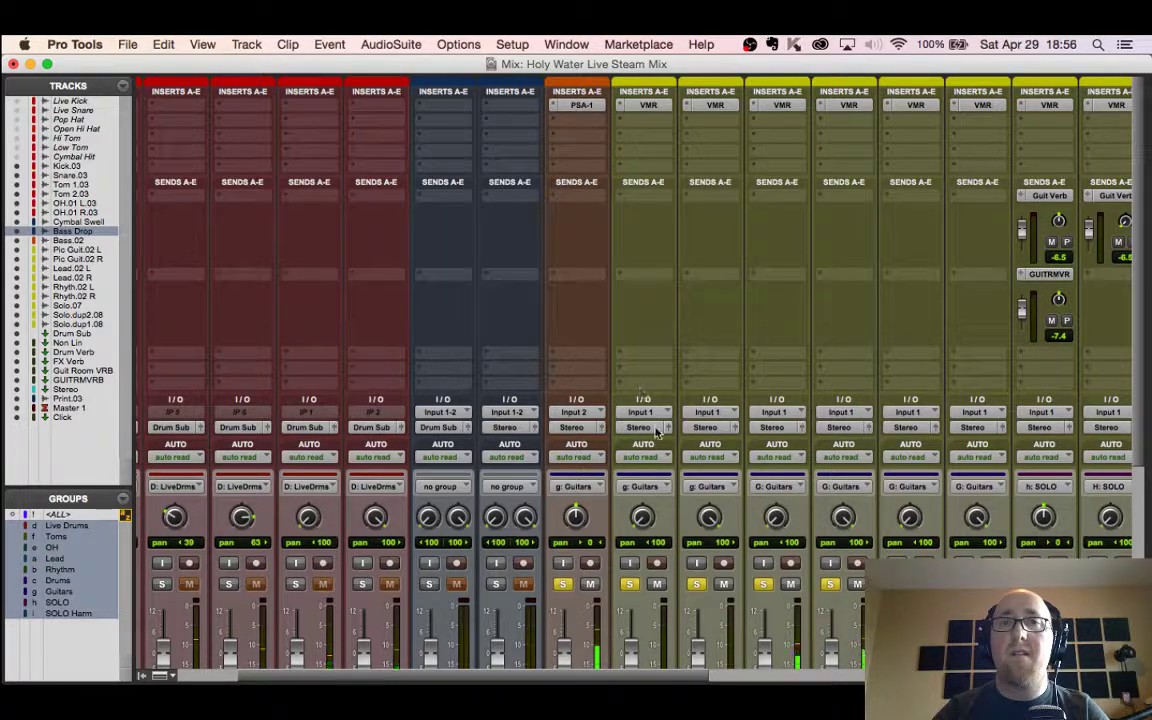
click(623, 584)
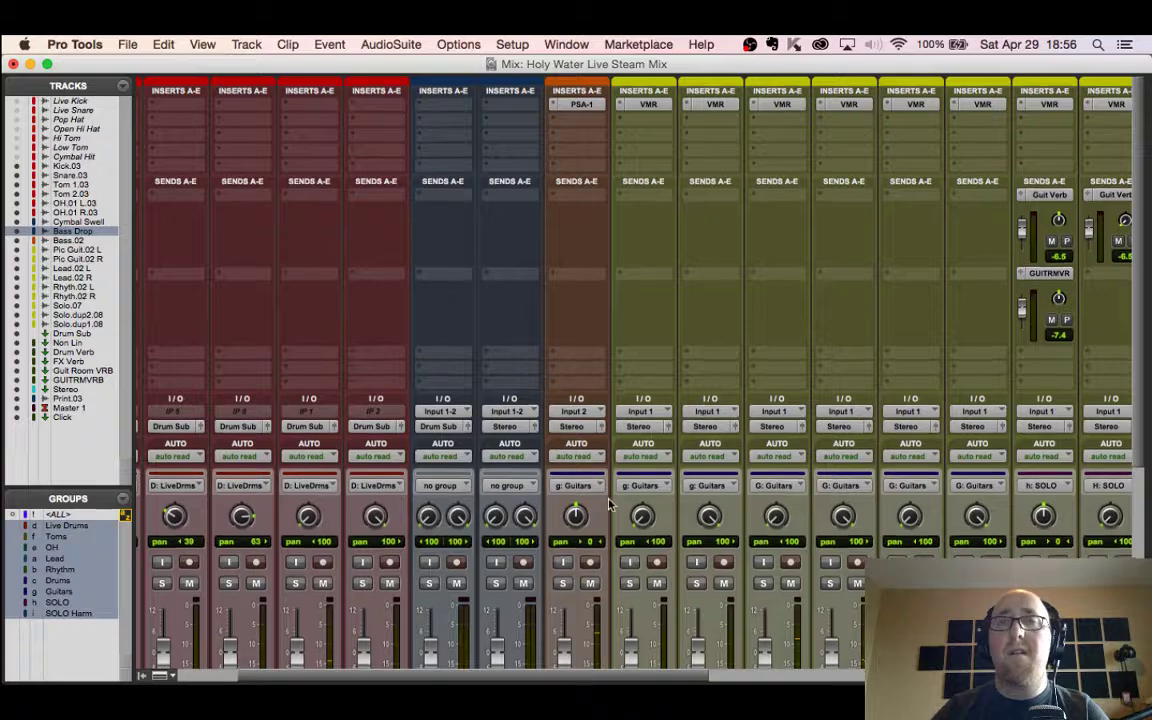
Step: Examine the inserts, sends, faders and peak levels across the drum, bass, guitar, reverb and bus channels
scroll(608, 498, down, 5)
scroll(608, 498, up, 5)
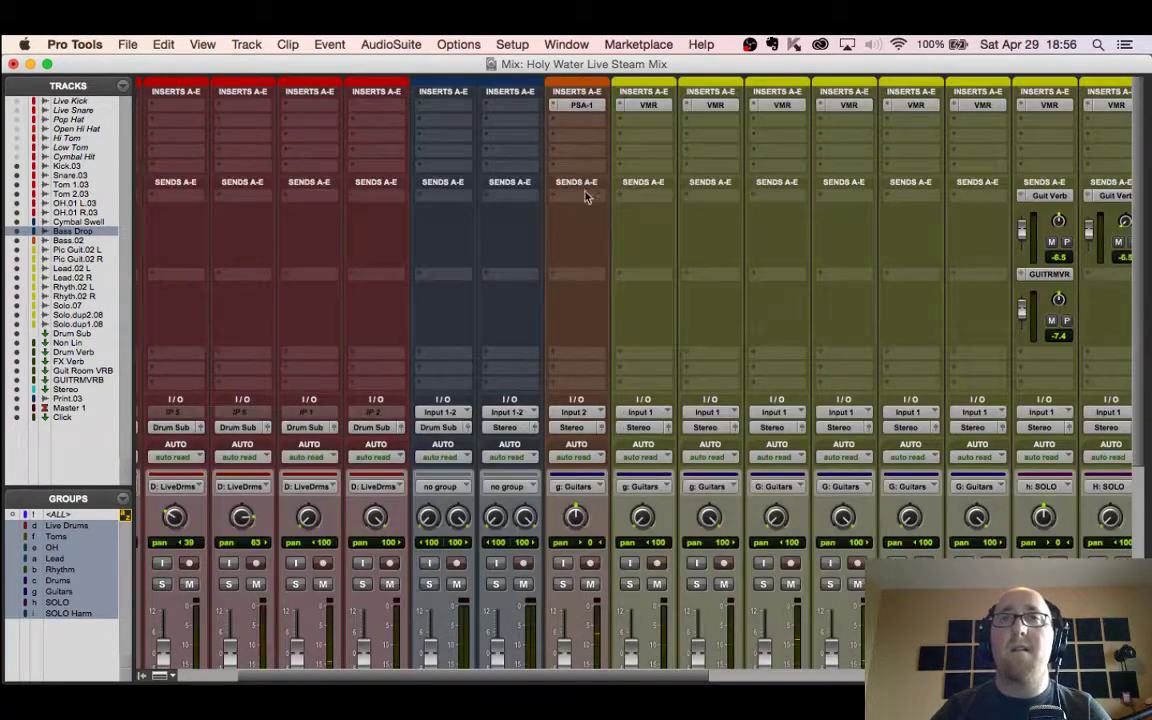
scroll(580, 124, down, 5)
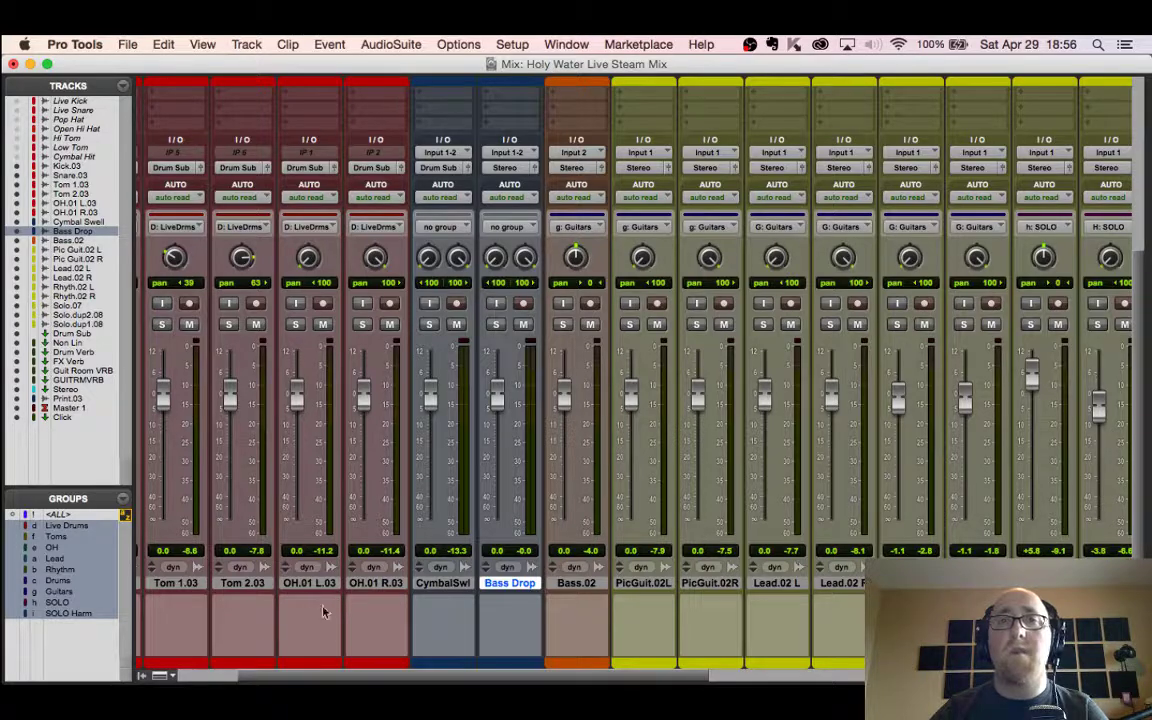
scroll(322, 612, left, 2)
scroll(419, 615, right, 8)
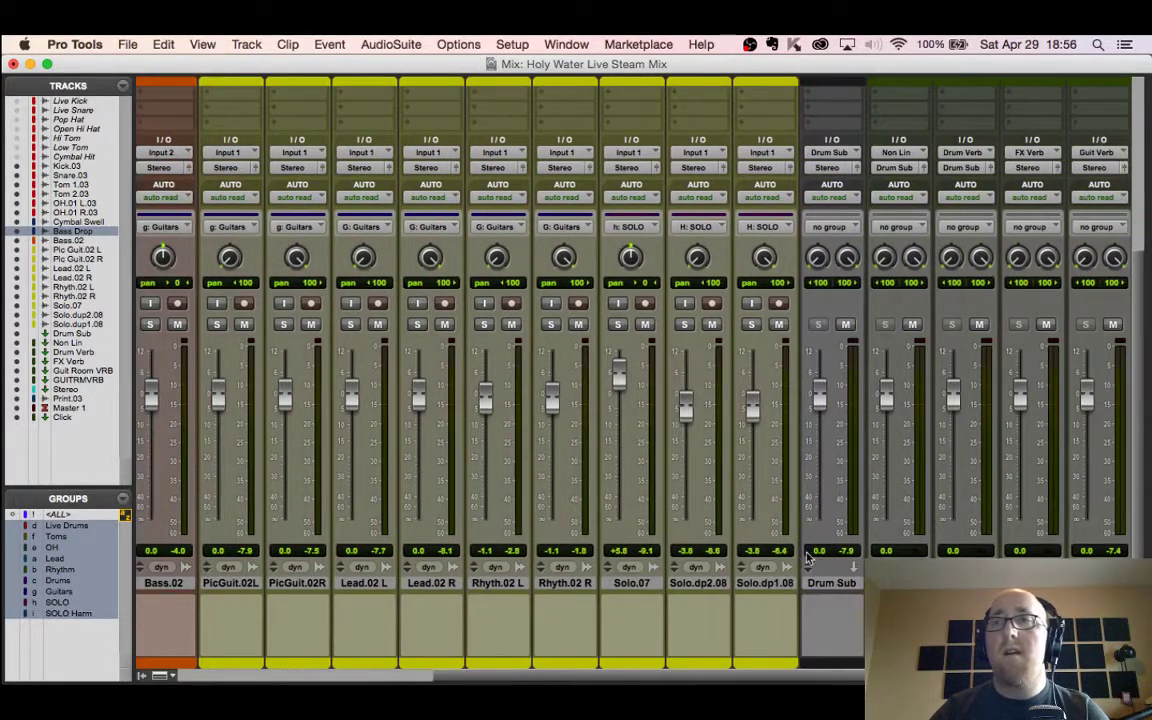
scroll(729, 586, right, 5)
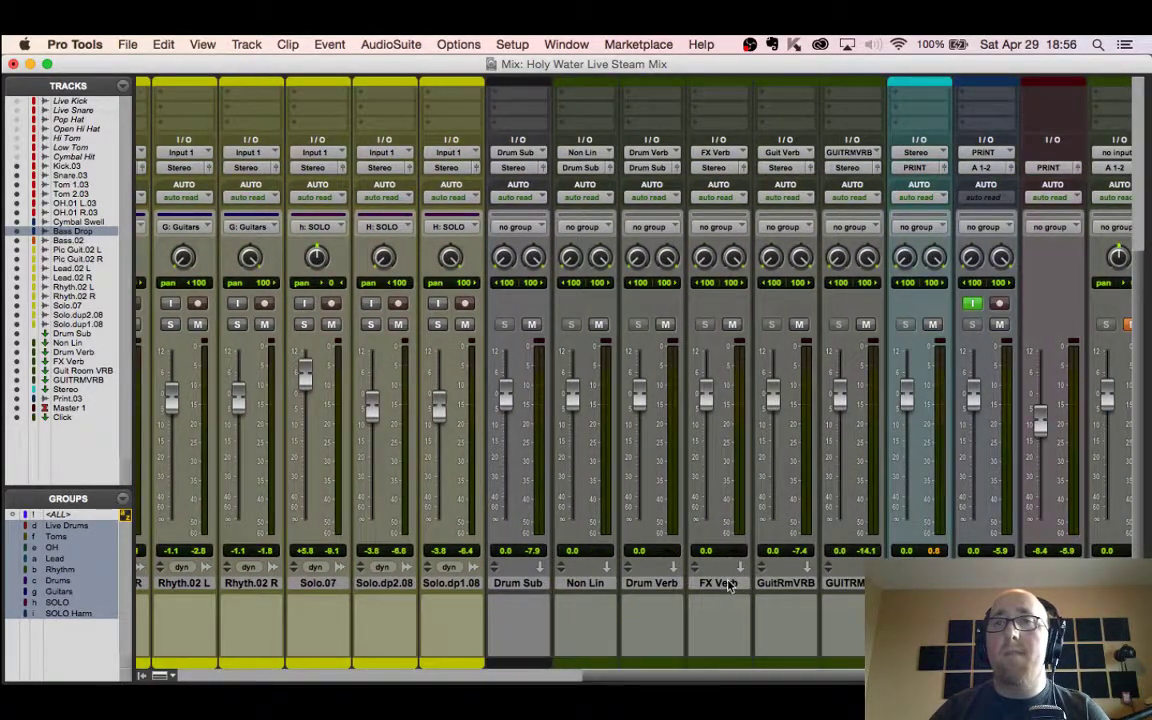
scroll(729, 586, up, 5)
scroll(463, 509, left, 5)
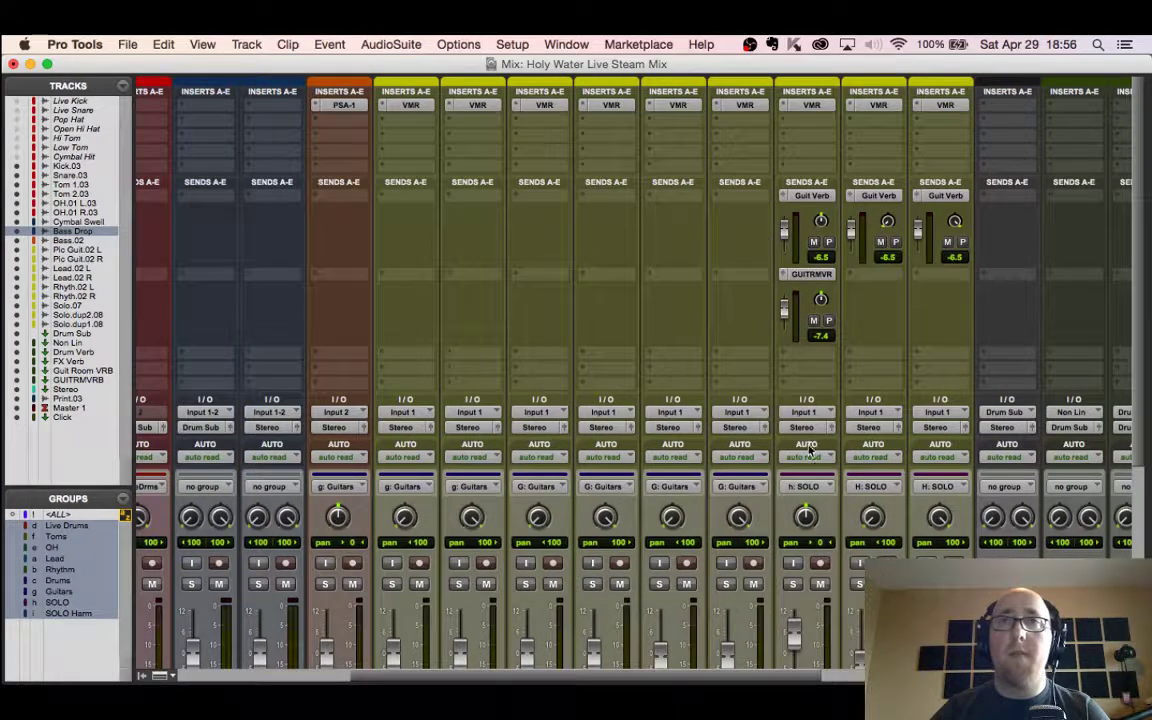
scroll(808, 455, down, 5)
scroll(800, 458, right, 2)
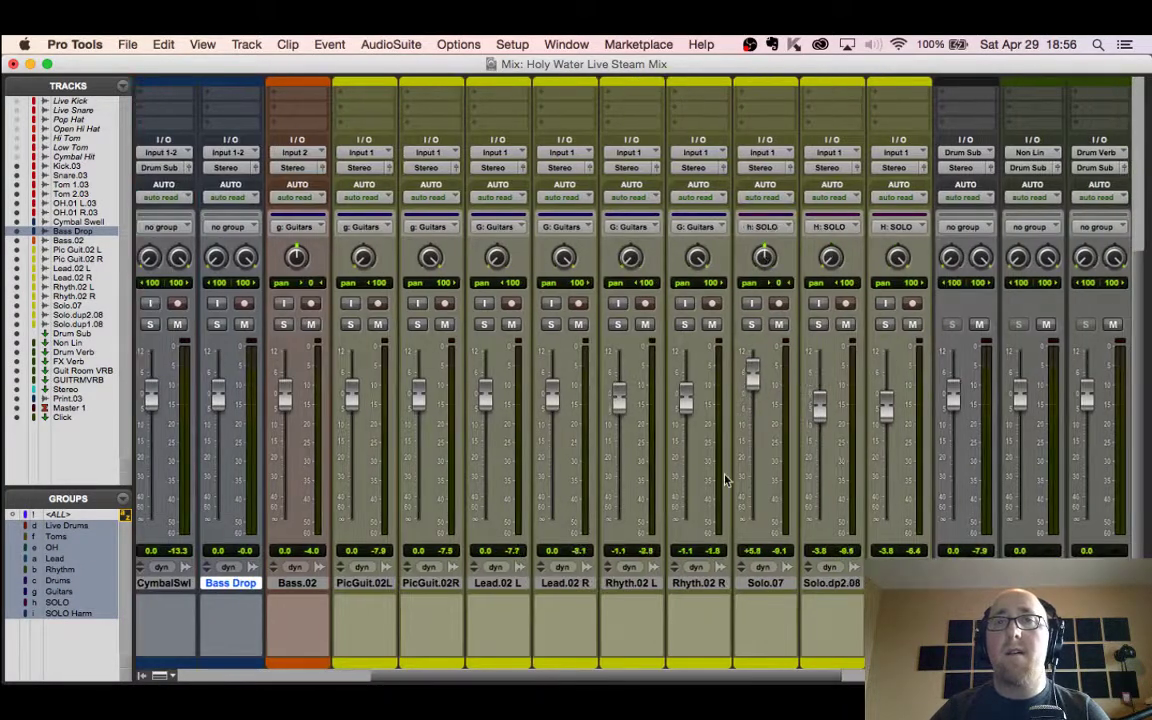
scroll(727, 481, right, 2)
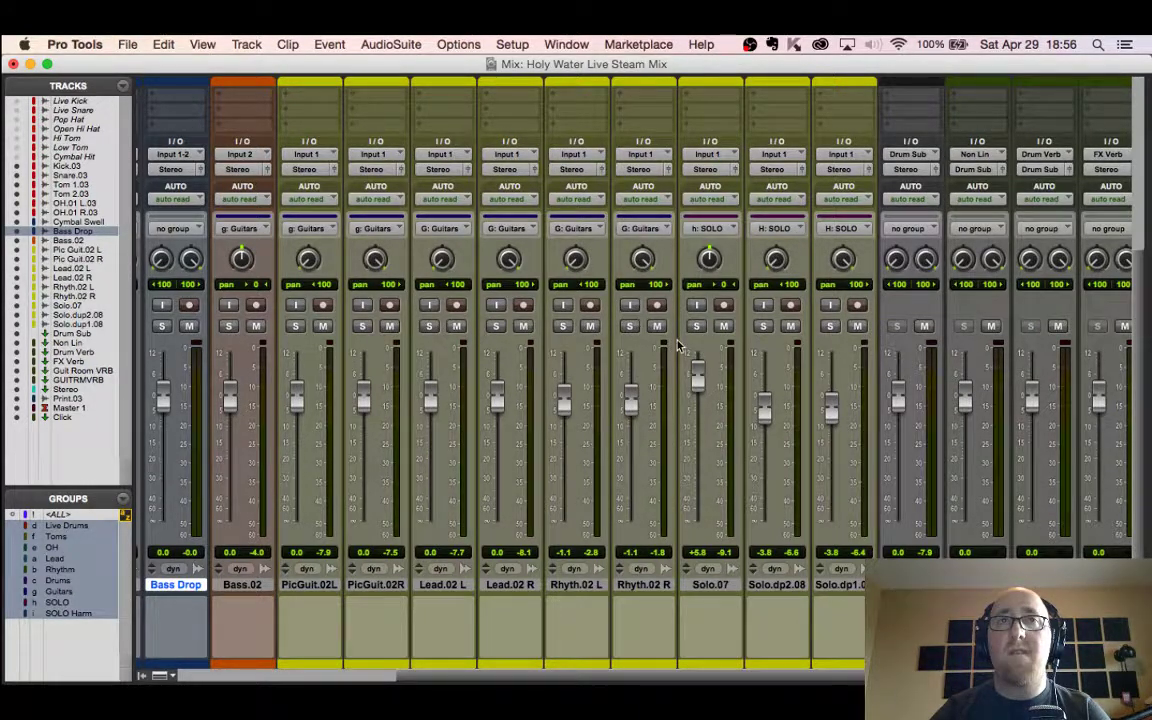
scroll(690, 335, up, 5)
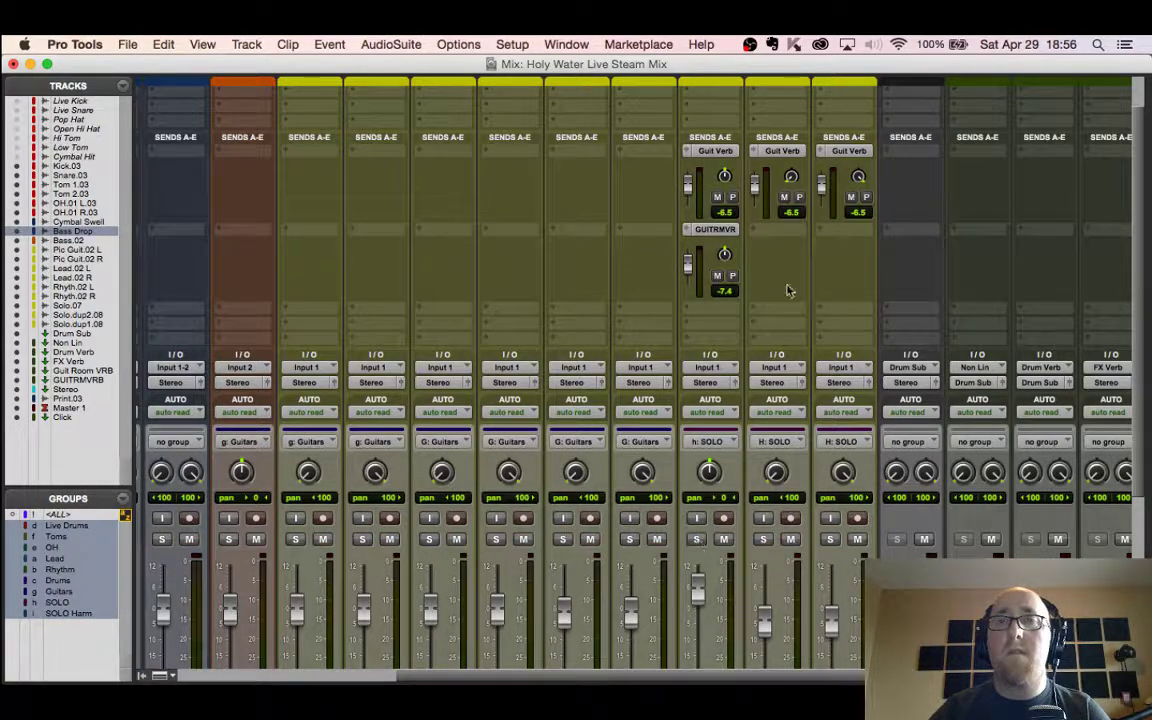
Step: Examine the bass and guitar channels in the mixer and look over the drum, bass and guitar clips in the Edit window
scroll(540, 443, down, 5)
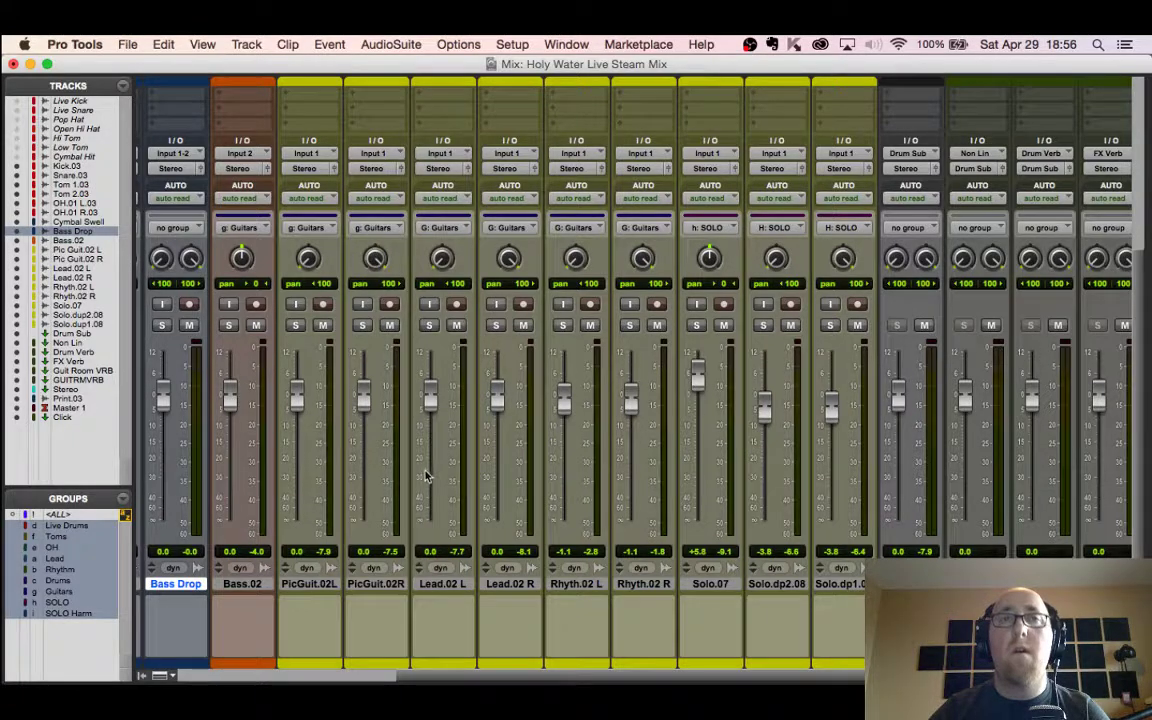
scroll(440, 440, up, 6)
scroll(390, 418, left, 2)
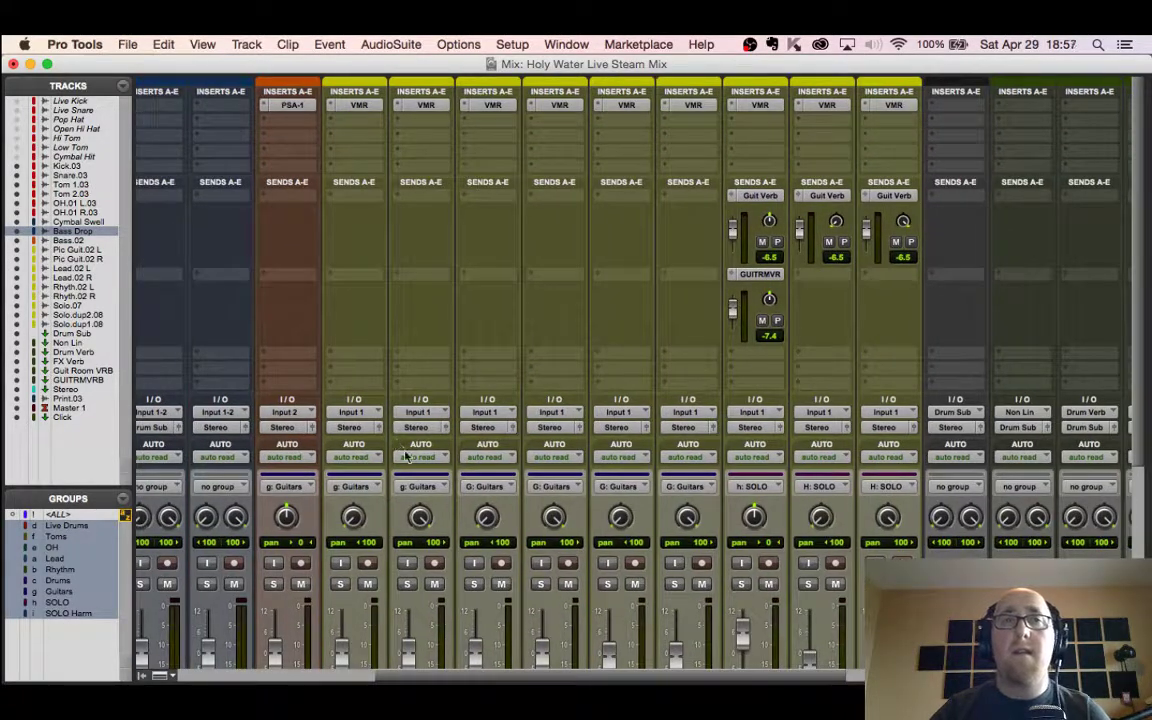
key(super+equal)
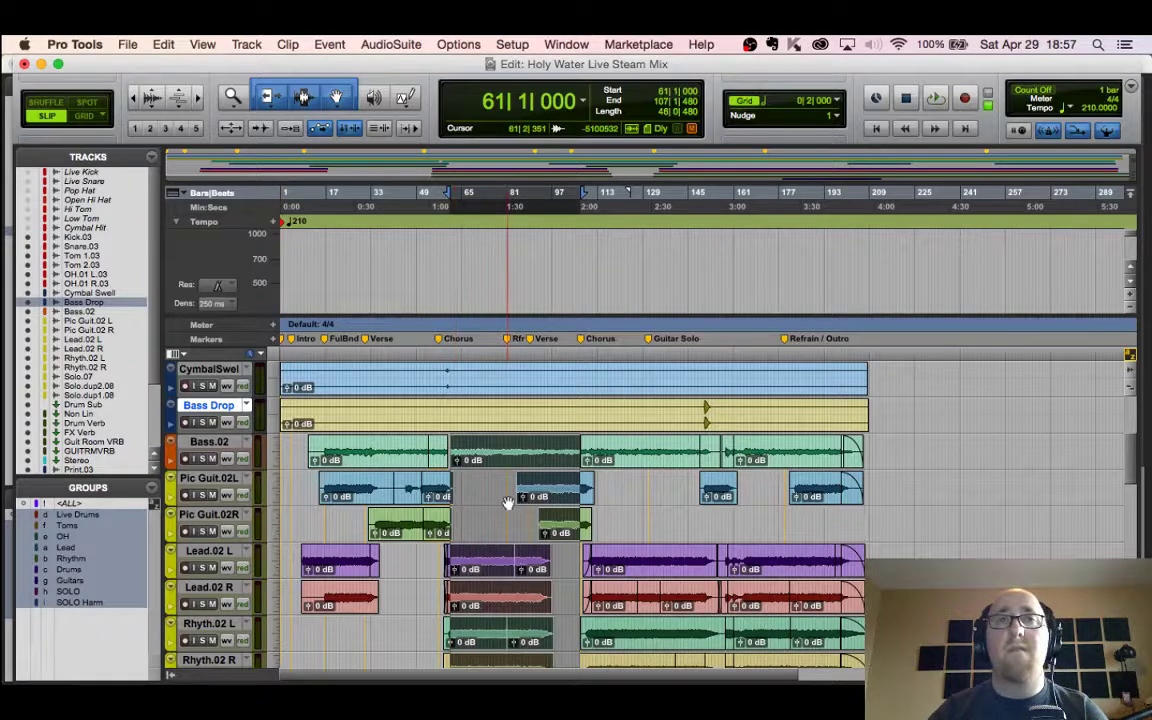
scroll(421, 443, up, 6)
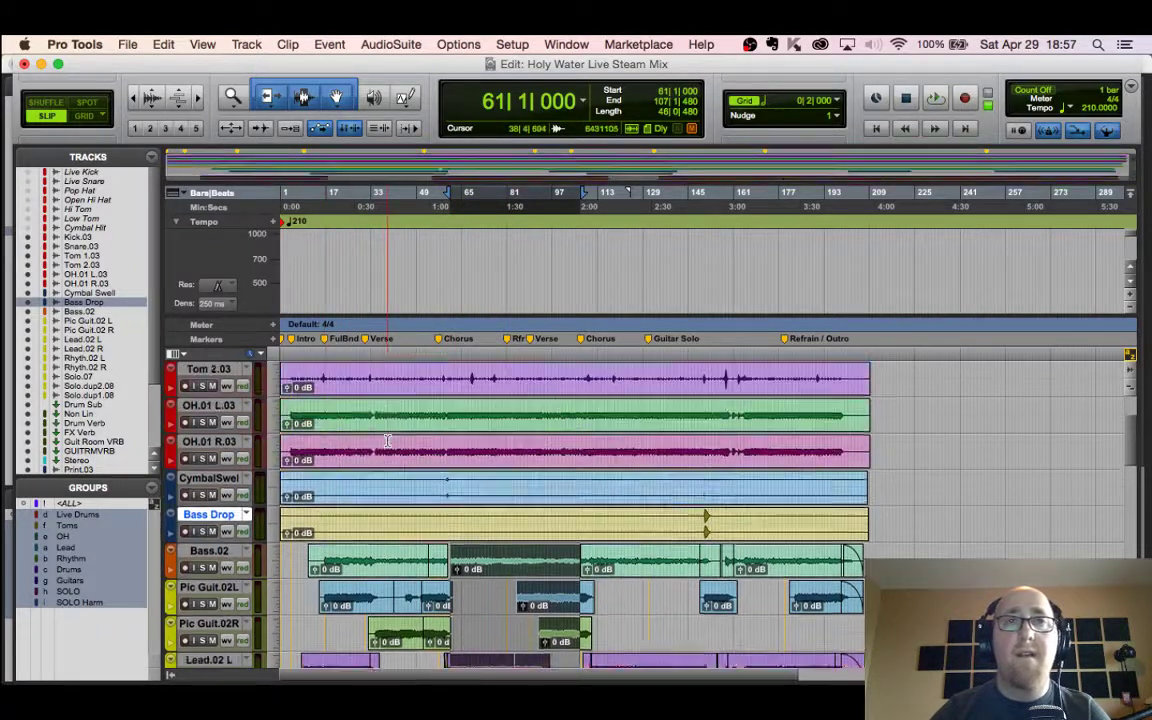
scroll(421, 443, down, 5)
scroll(421, 443, down, 3)
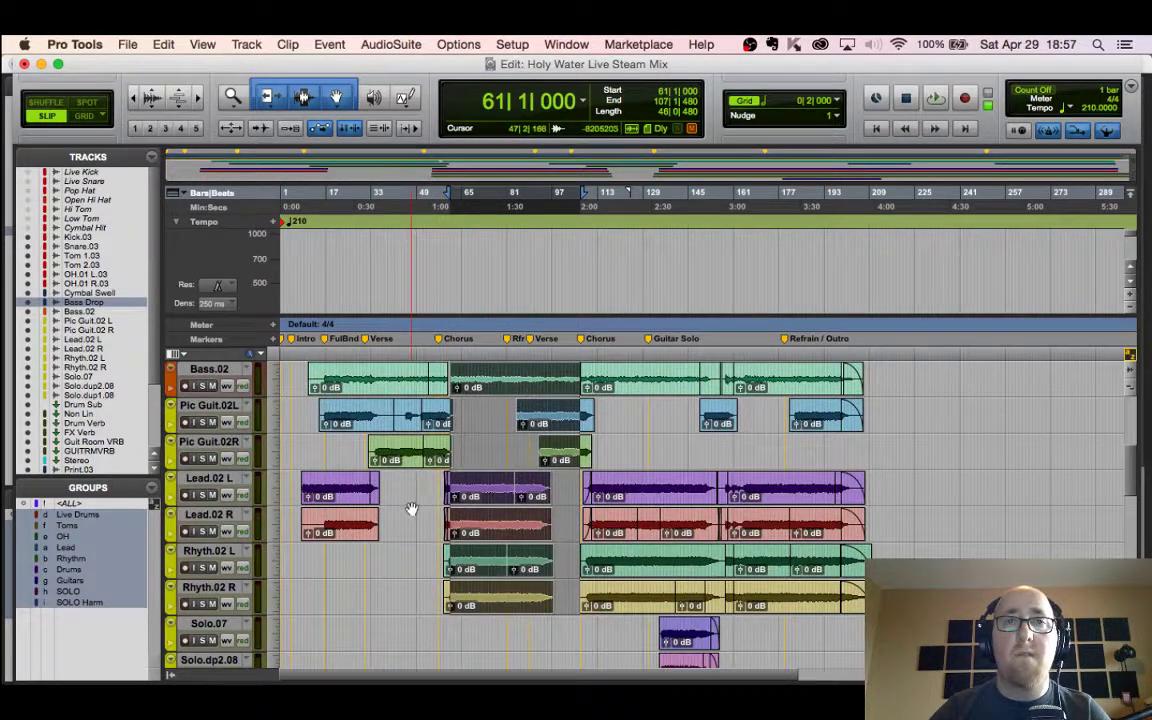
Step: Select the second-verse clip on Pic Guit.02 R, deactivate the Guitars group and solo the picking guitar tracks
click(539, 404)
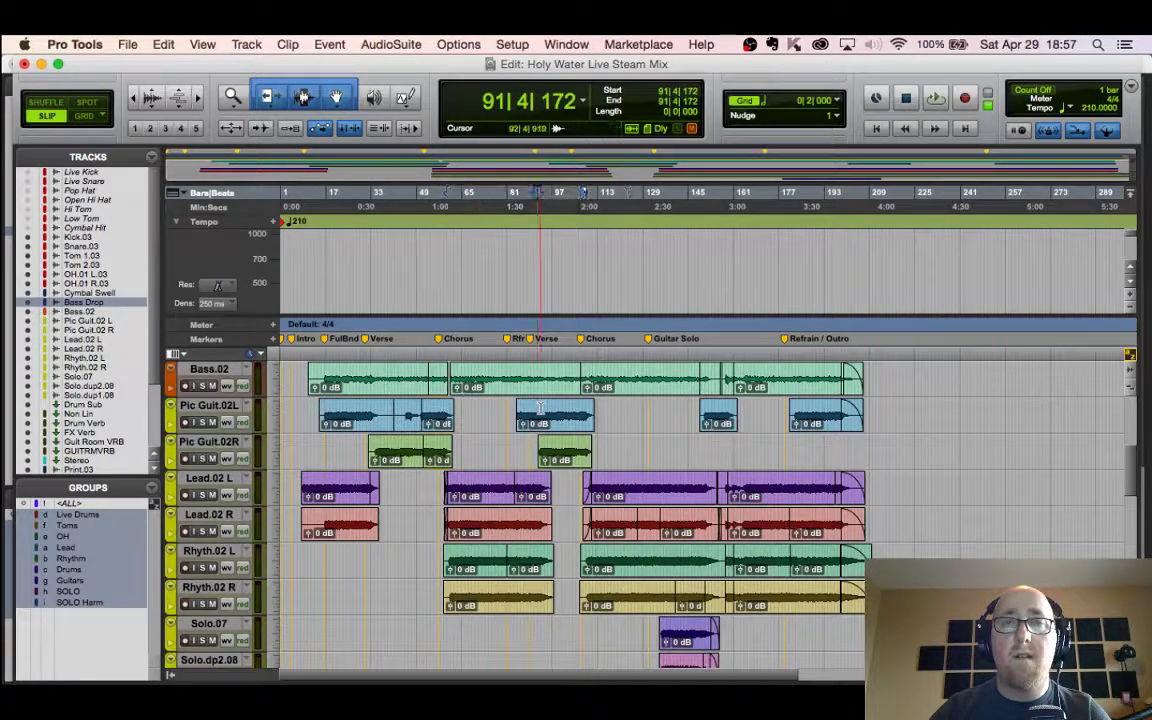
double_click(567, 460)
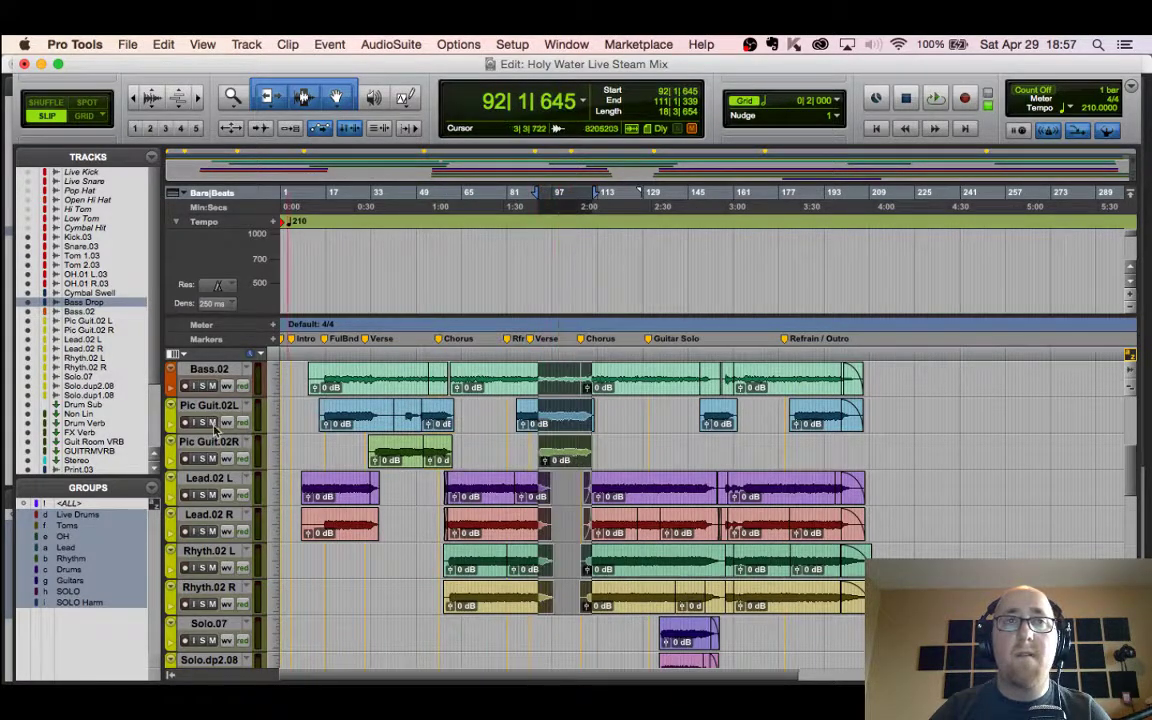
click(72, 570)
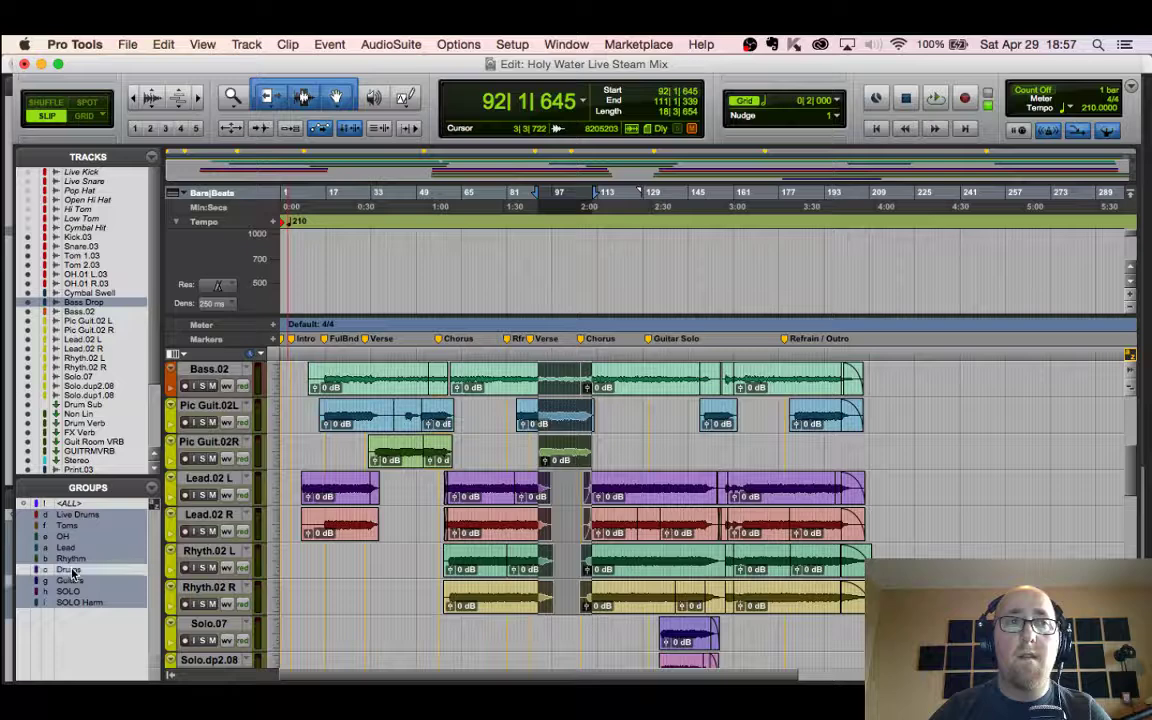
click(72, 570)
click(72, 580)
click(202, 458)
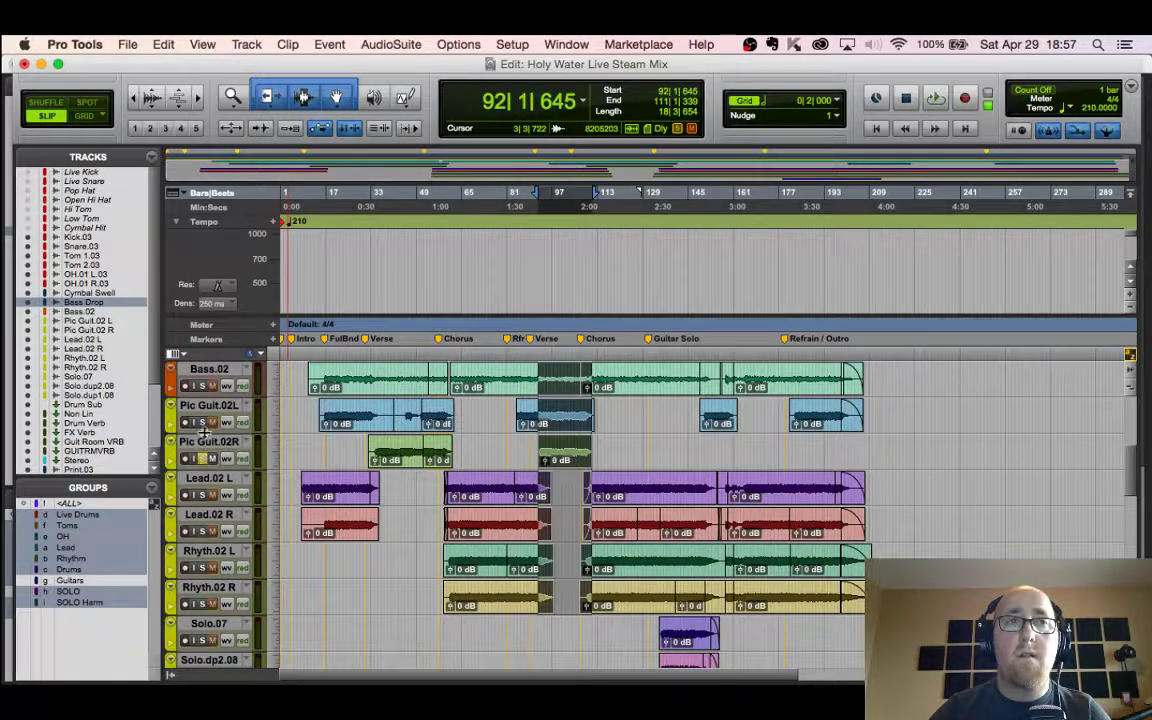
Step: Group Pic Guit.02 L and Pic Guit.02 R as an Edit and Mix group named Pick Guitars
click(226, 408)
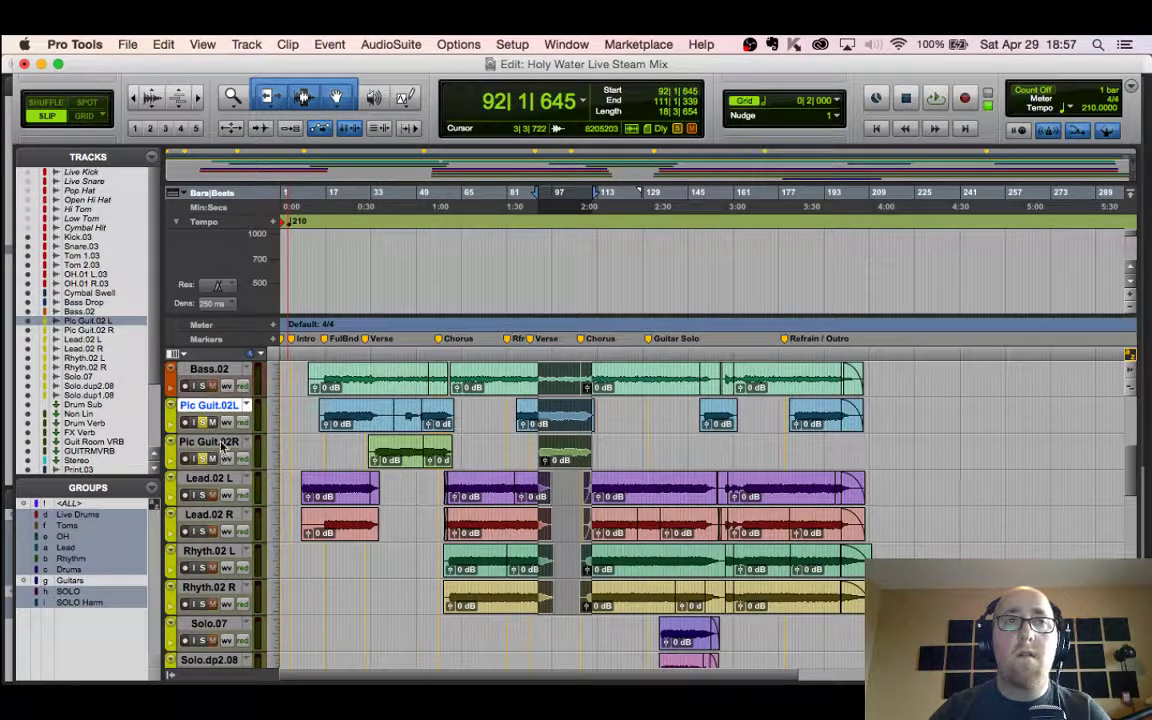
shift+click(222, 445)
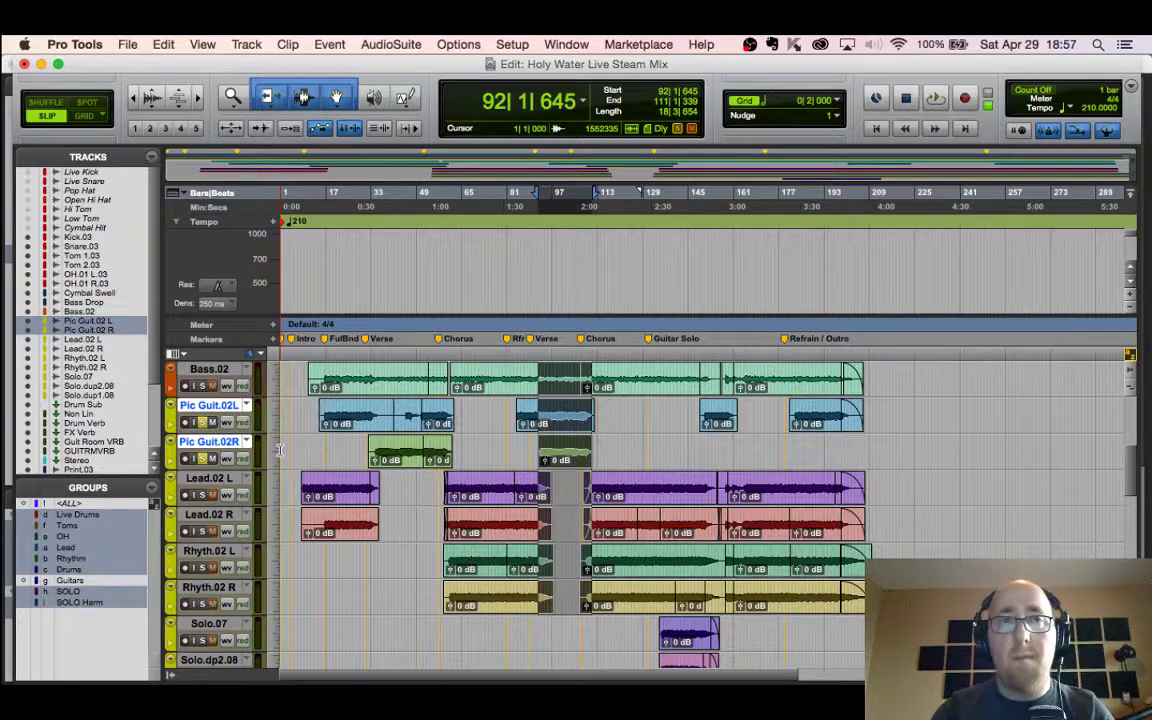
key(super+equal)
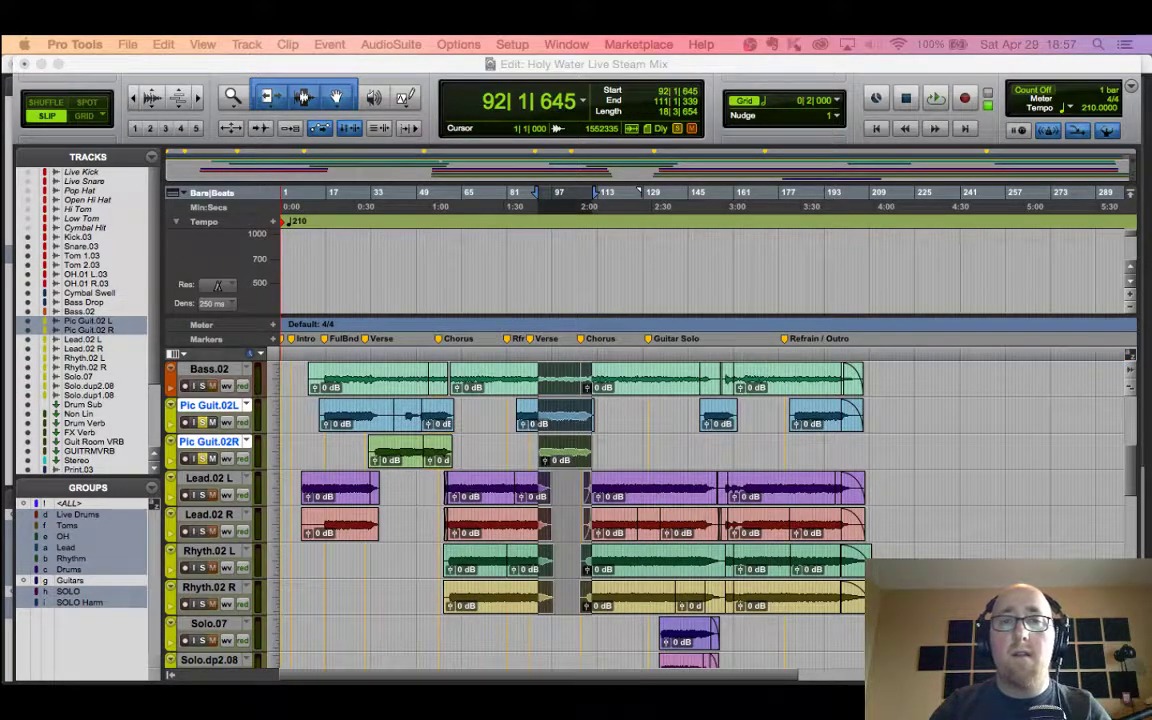
key(super+g)
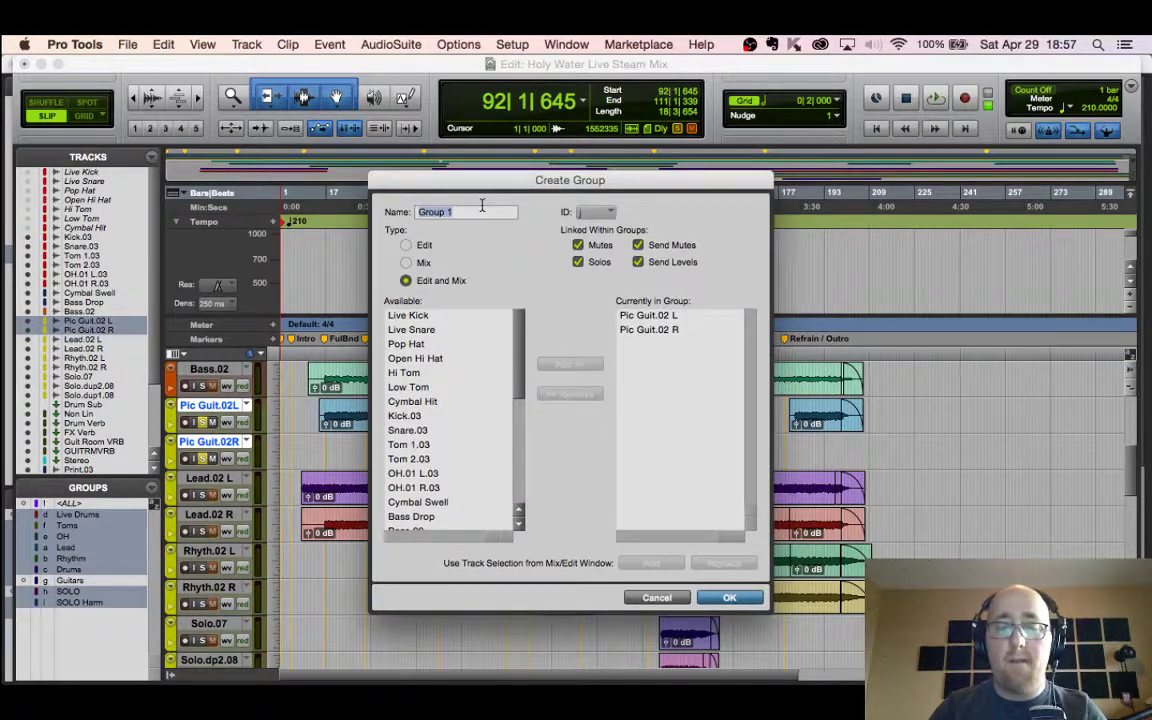
text(P)
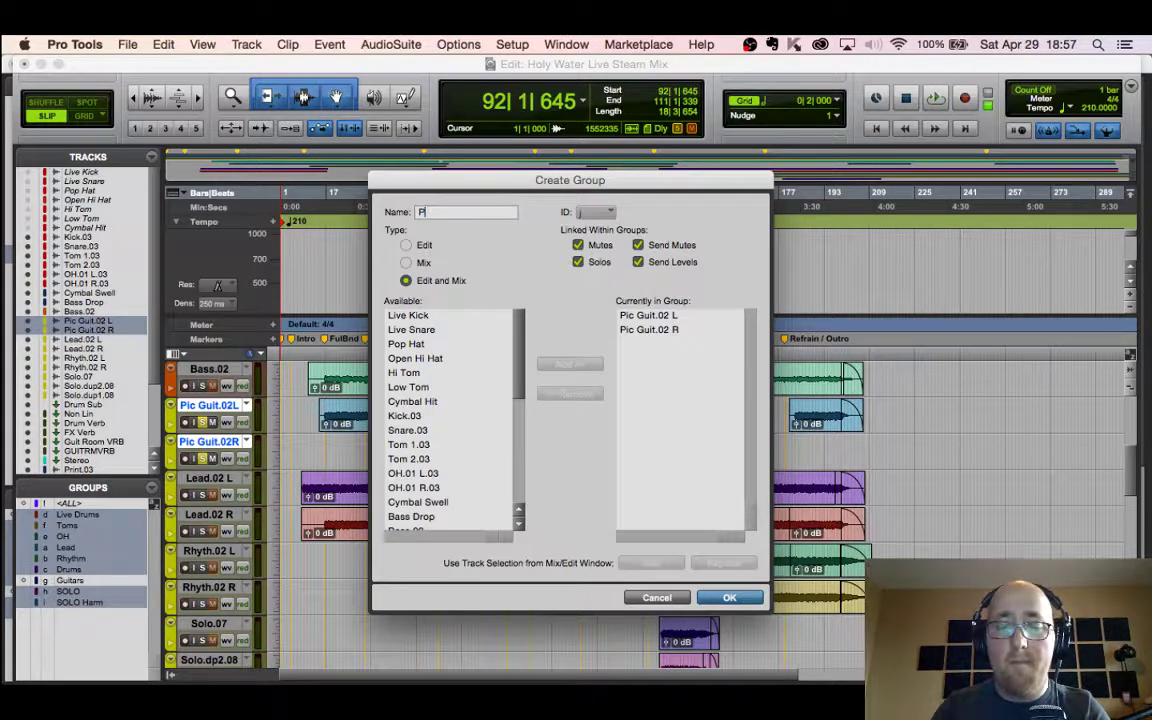
text(ick Guitars)
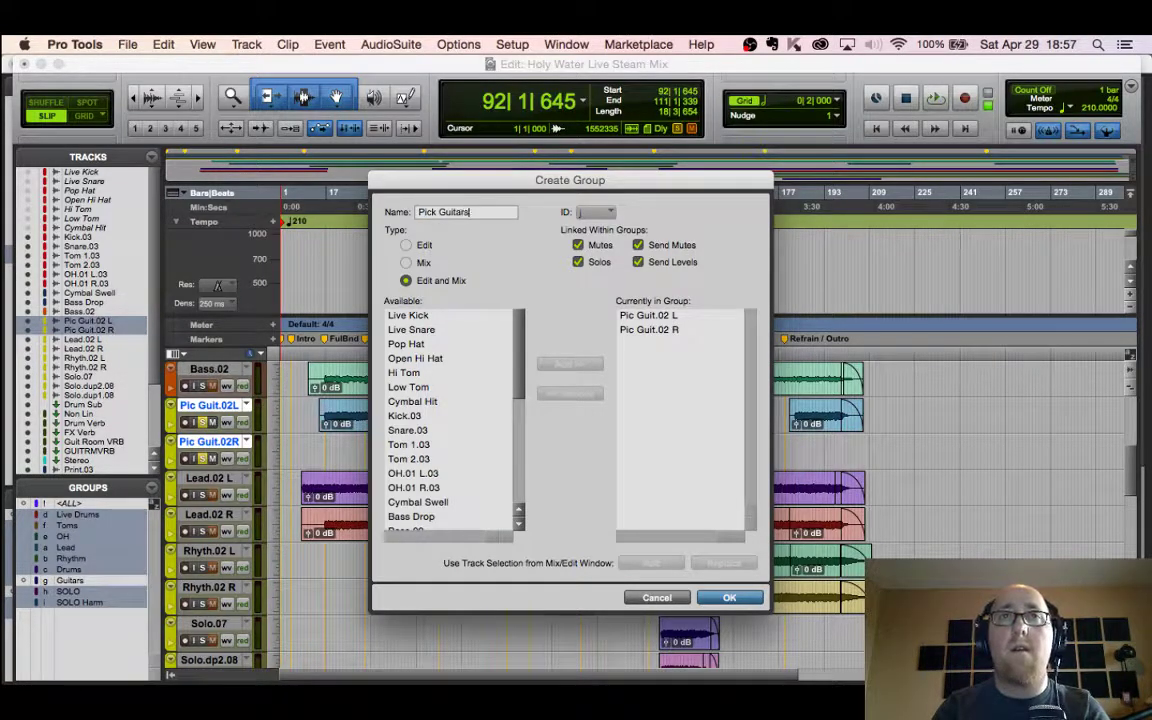
key(Return)
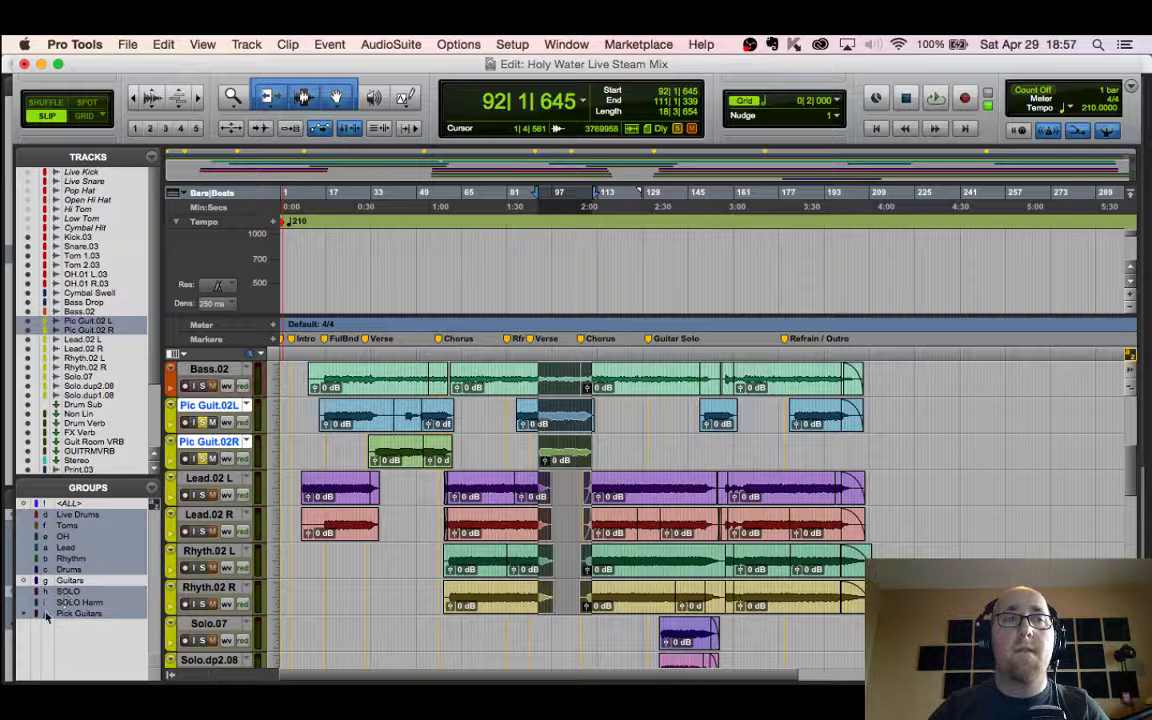
Step: Reorder the groups so that Guitars, Pick Guitars, Lead and Rhythm follow Drums and precede SOLO
drag(37, 621, 42, 592)
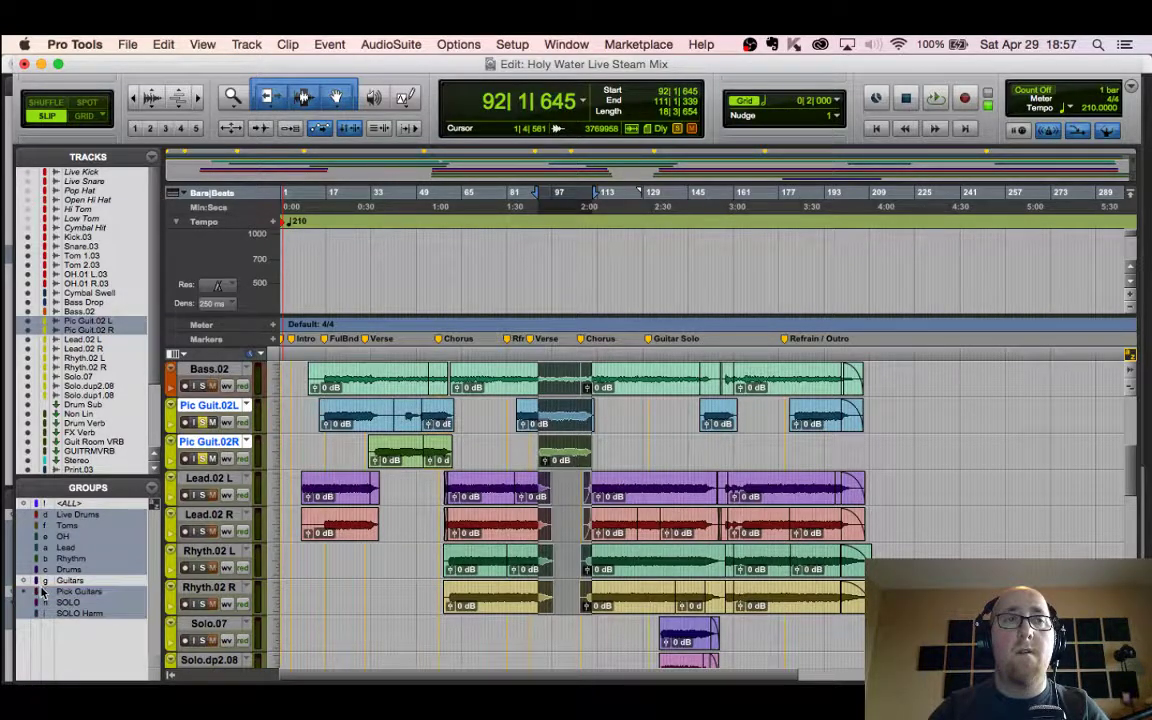
click(36, 594)
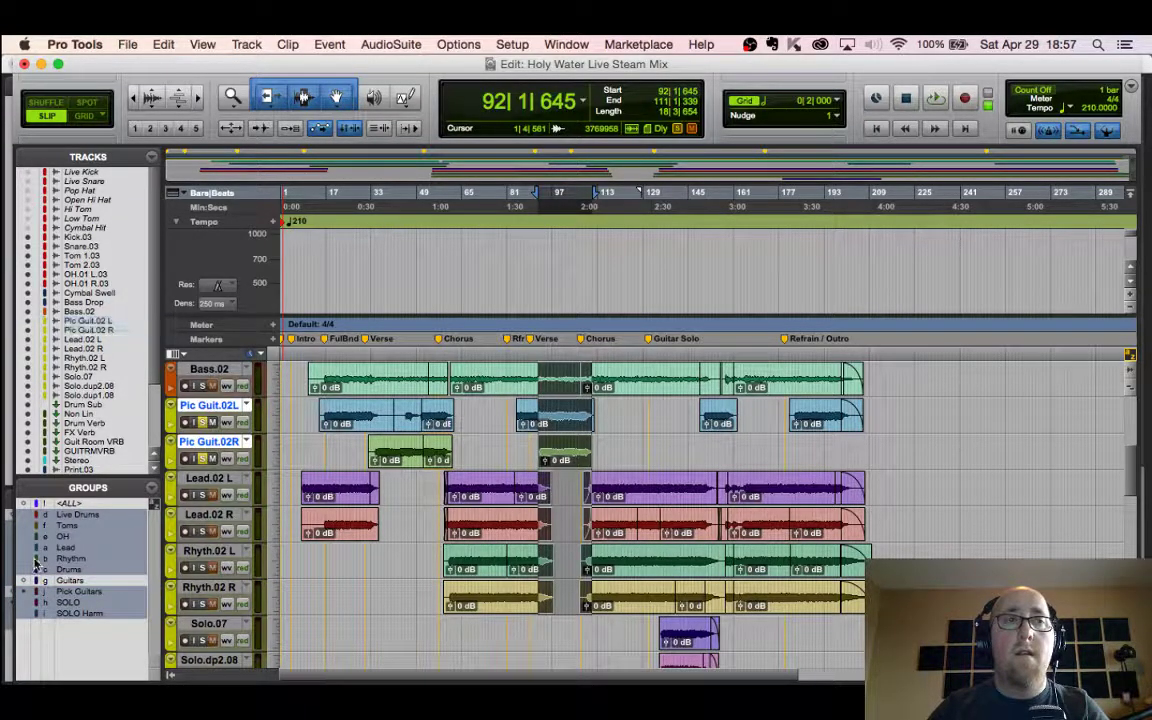
mouse_move(35, 593)
mouse_down()
mouse_move(36, 562)
mouse_move(38, 580)
mouse_up()
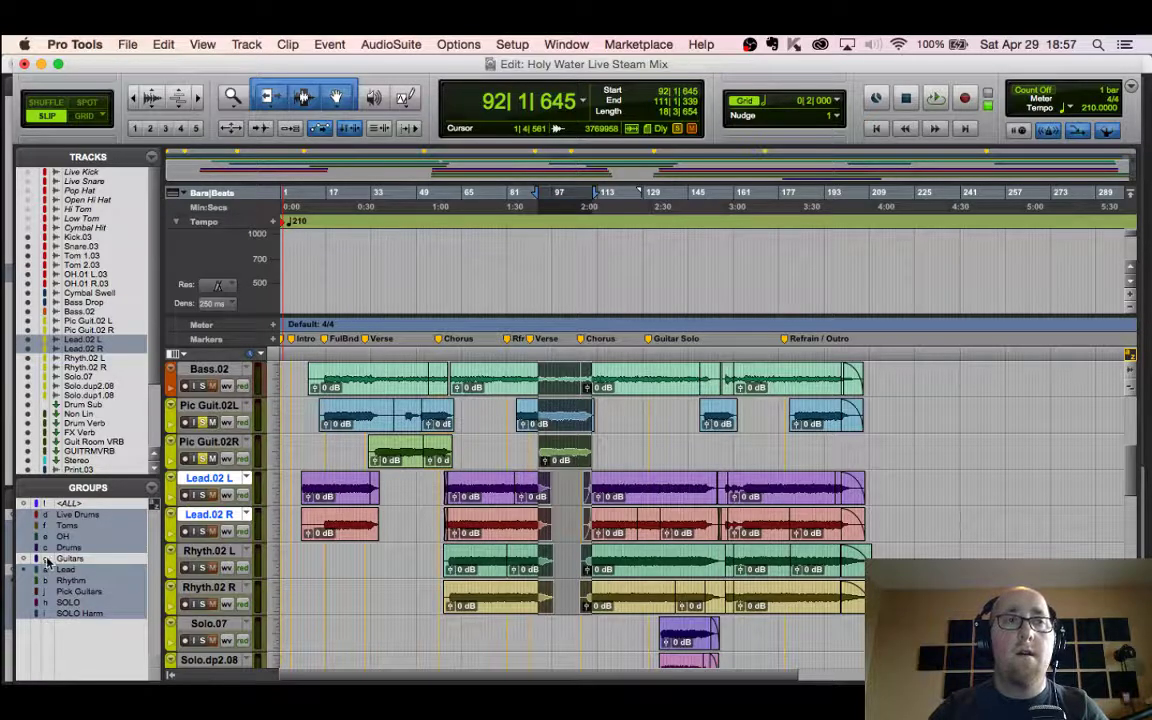
click(35, 558)
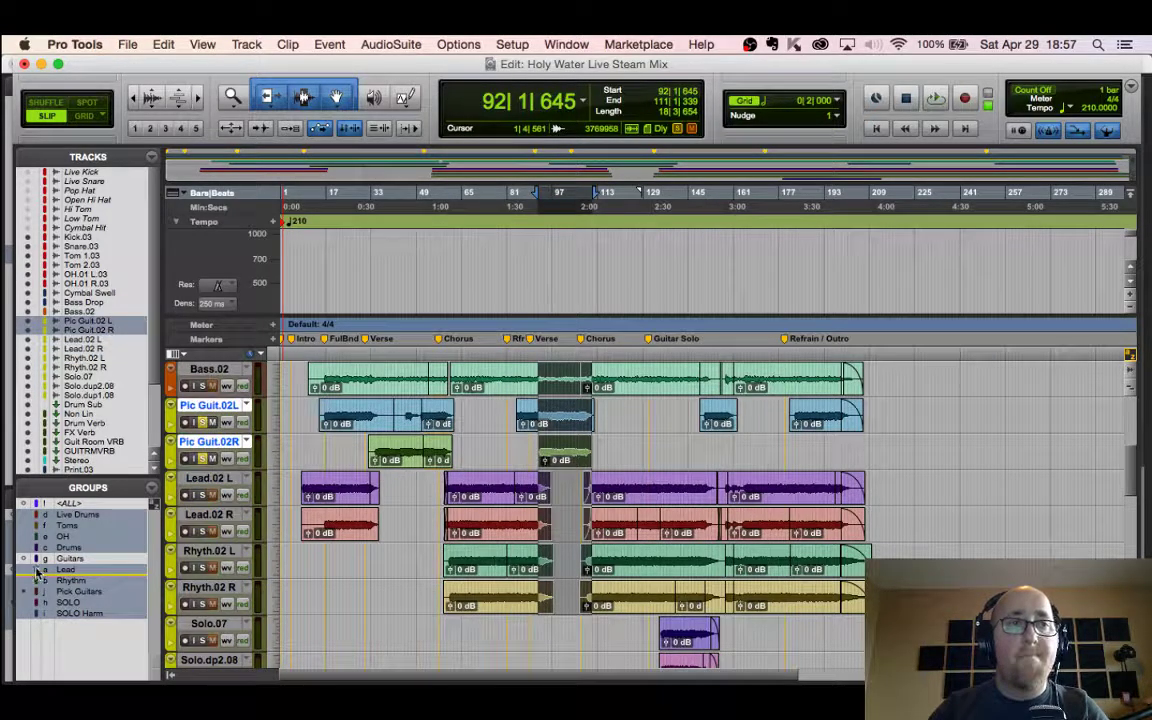
drag(36, 570, 37, 568)
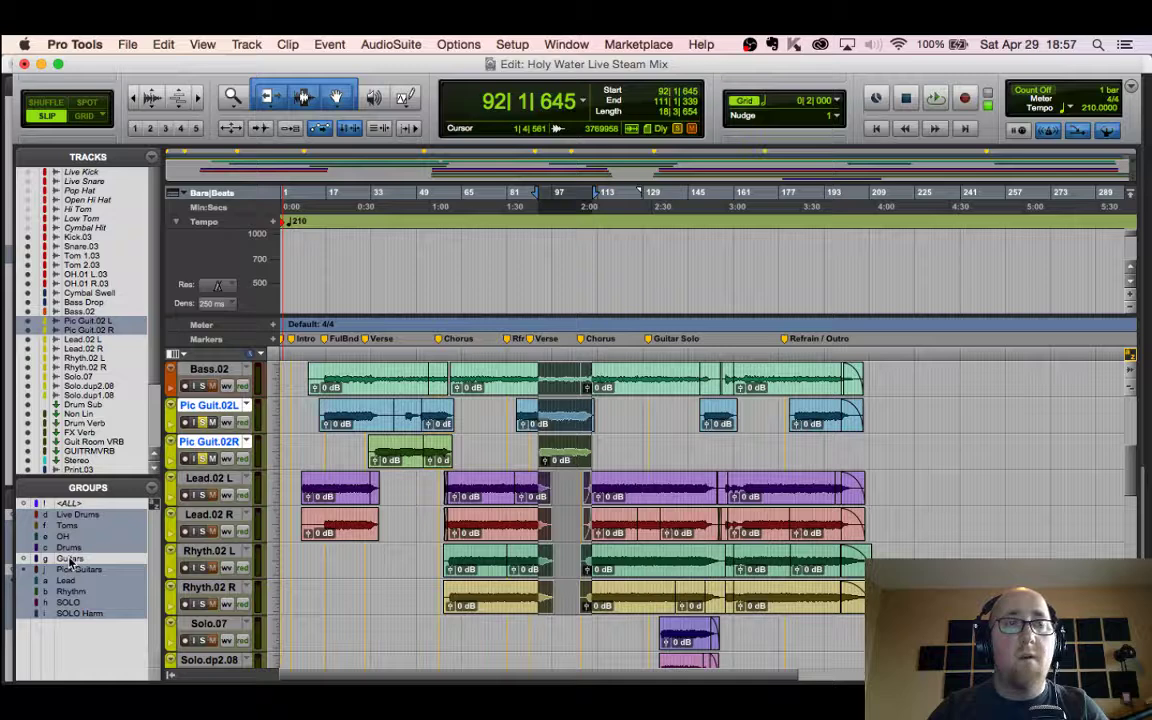
Step: Modify the Guitars group to include Solo.07, Solo.dup2.08 and Solo.dup1.08
right_click(65, 543)
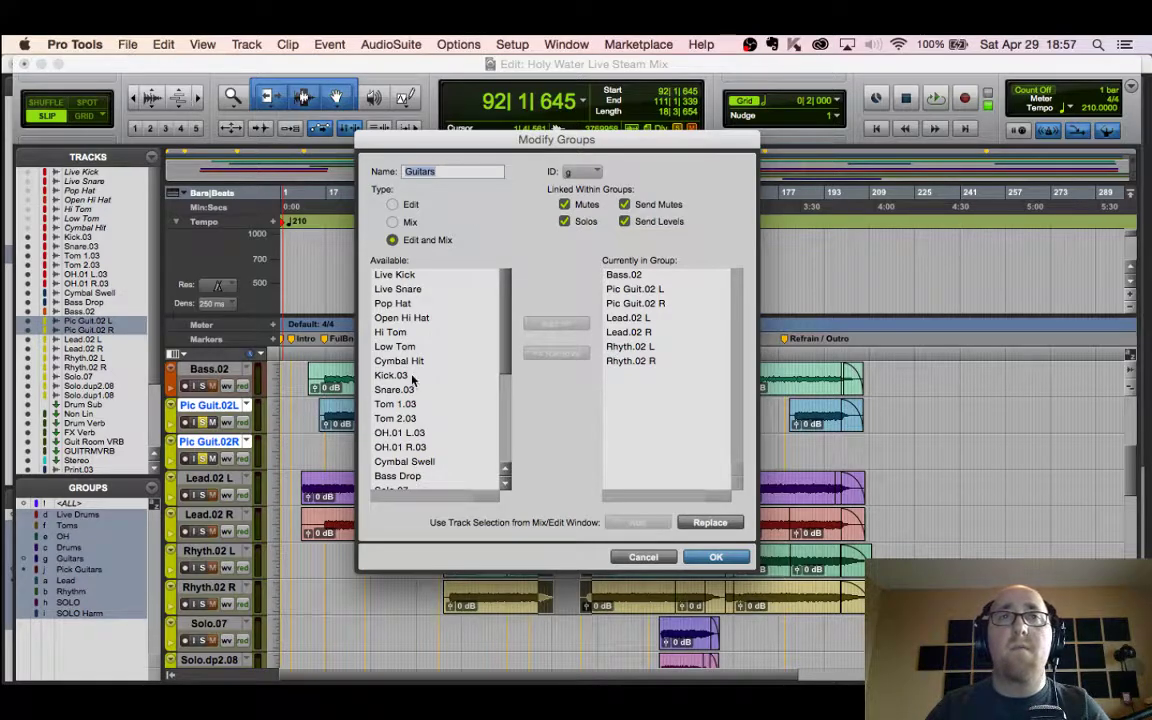
scroll(412, 378, down, 4)
click(390, 402)
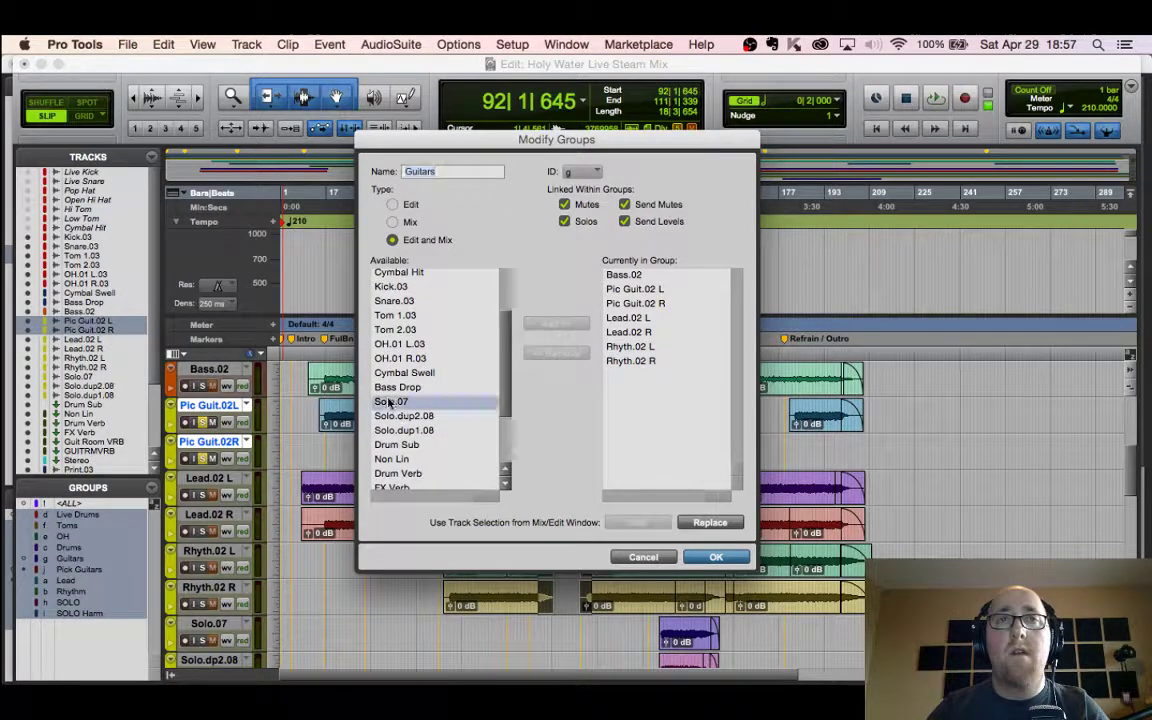
shift+click(397, 430)
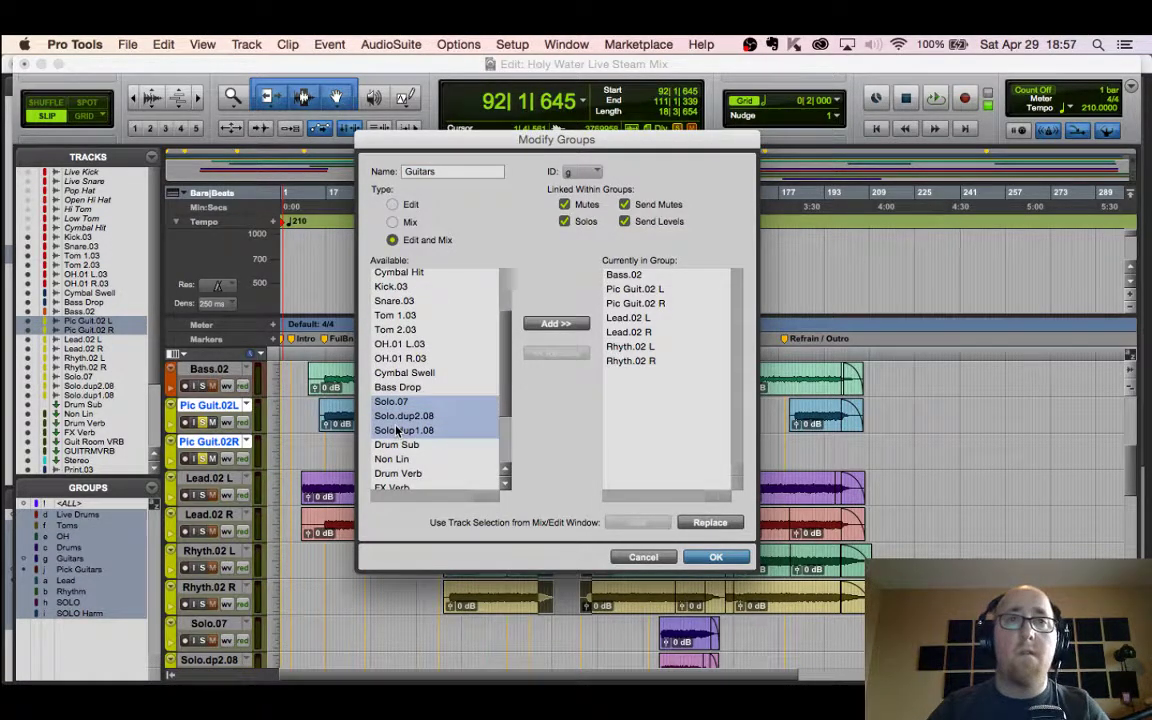
click(556, 324)
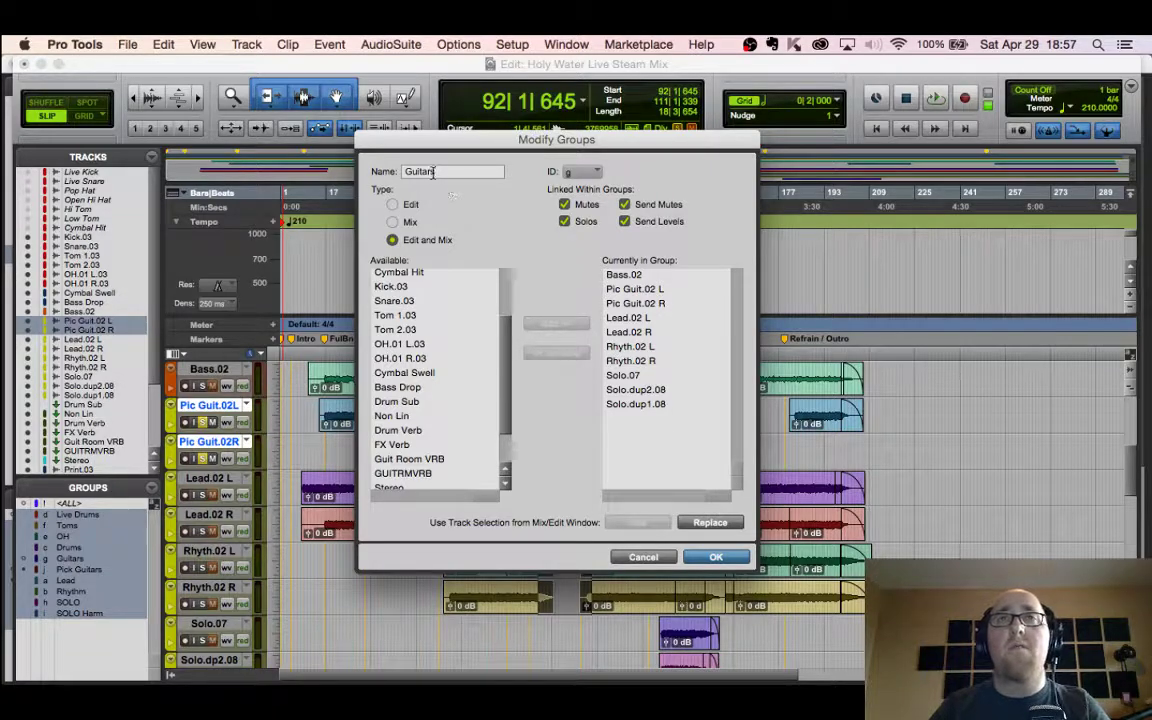
Step: Rename the Guitars group as GUITARS and remove Bass.02 from it
drag(432, 172, 388, 168)
text(GUITARS)
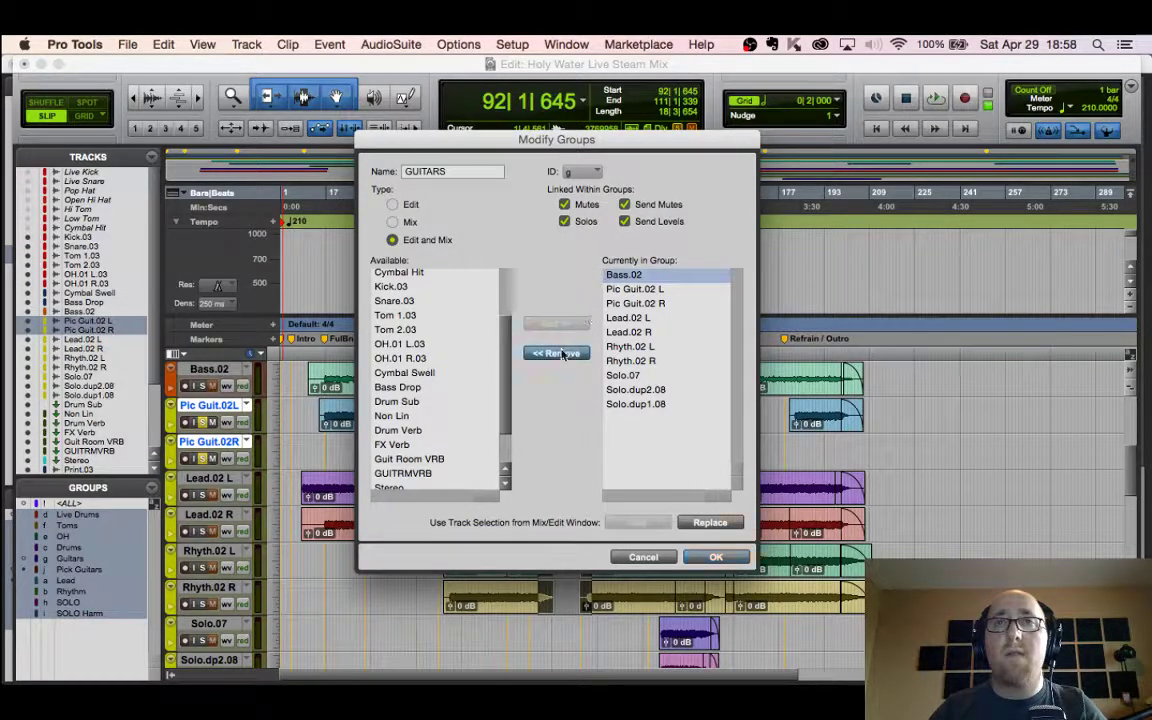
click(560, 353)
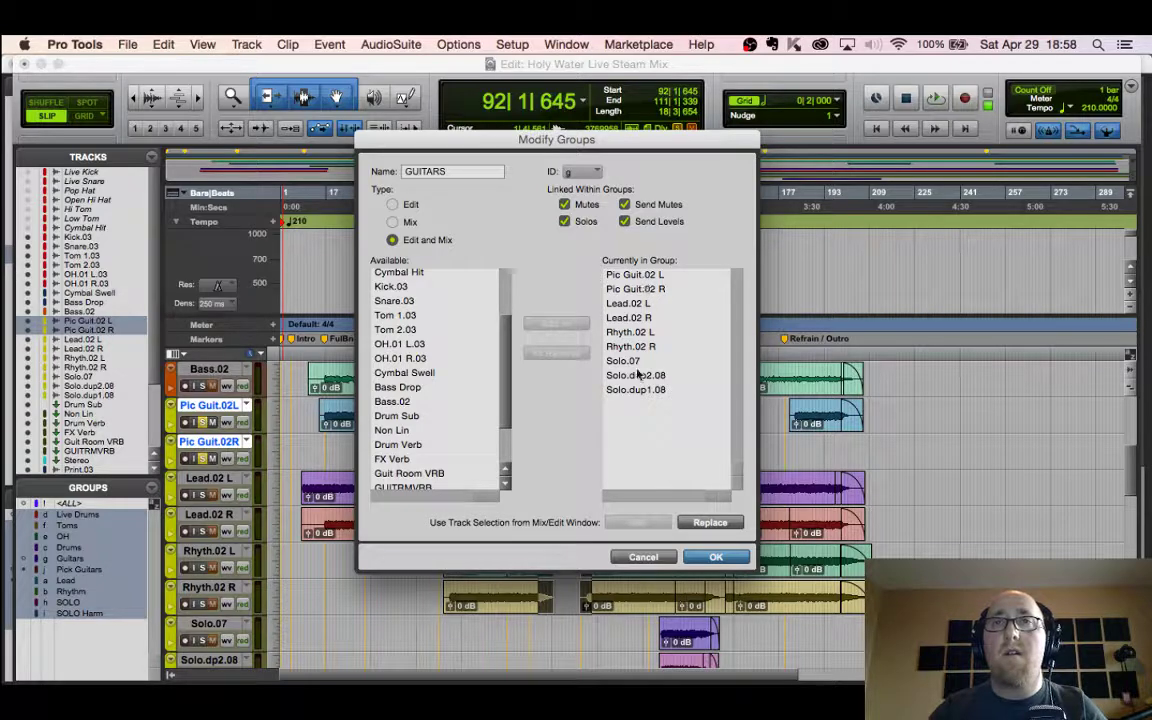
click(716, 557)
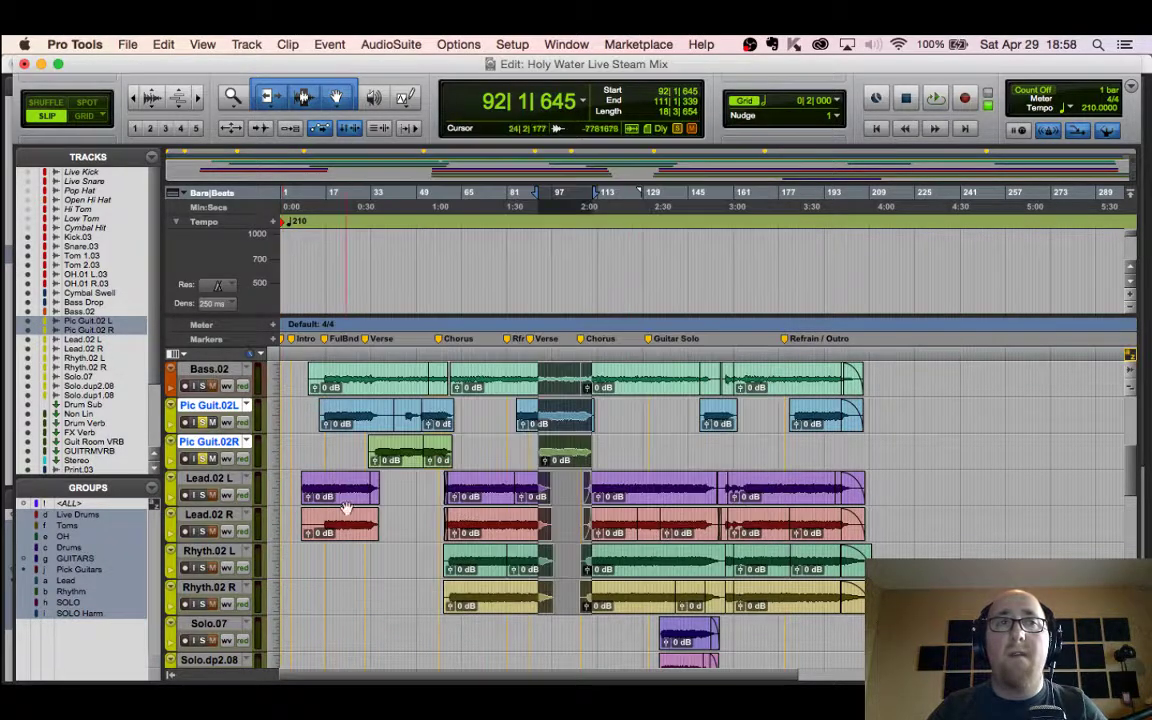
Step: Solo the GUITARS group and check the solo states across the picking, lead, rhythm and solo guitar tracks
click(71, 560)
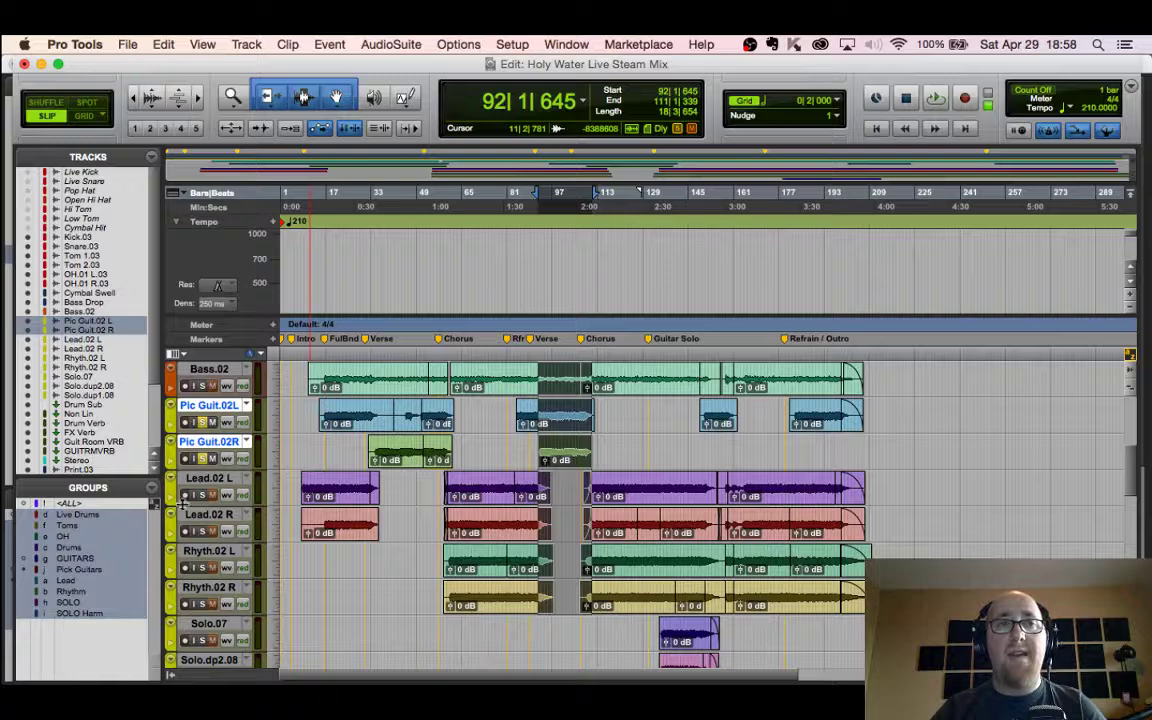
scroll(190, 440, down, 3)
scroll(208, 475, up, 1)
scroll(208, 470, up, 1)
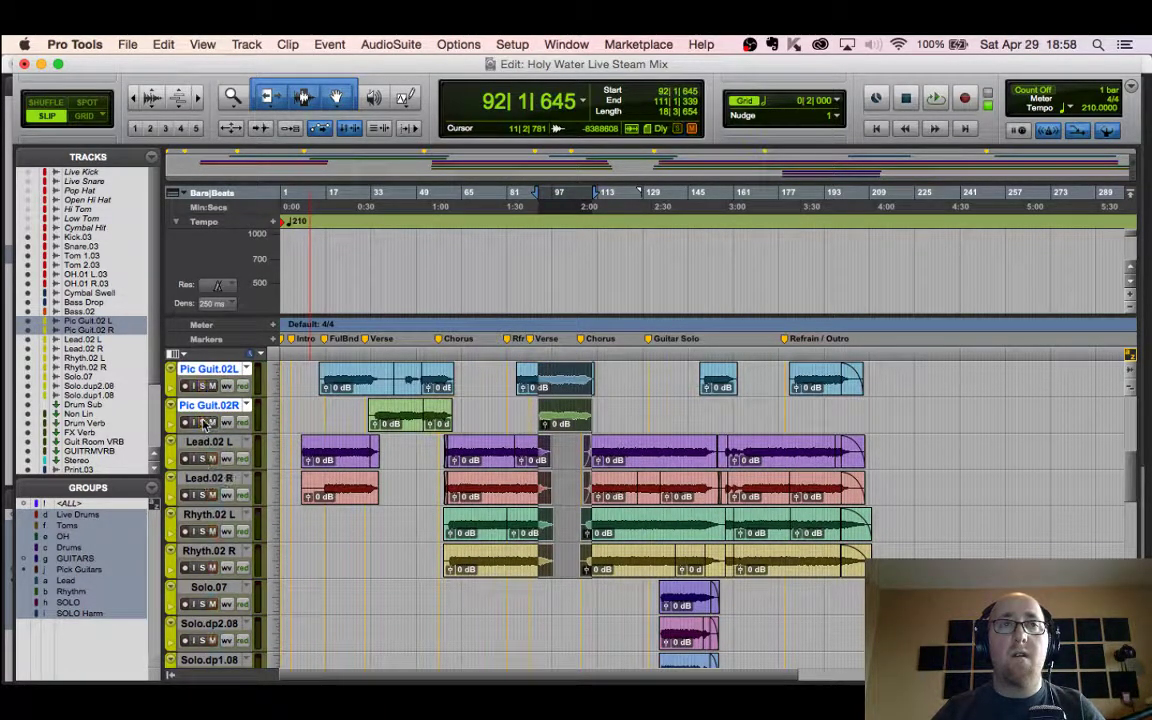
scroll(190, 465, down, 4)
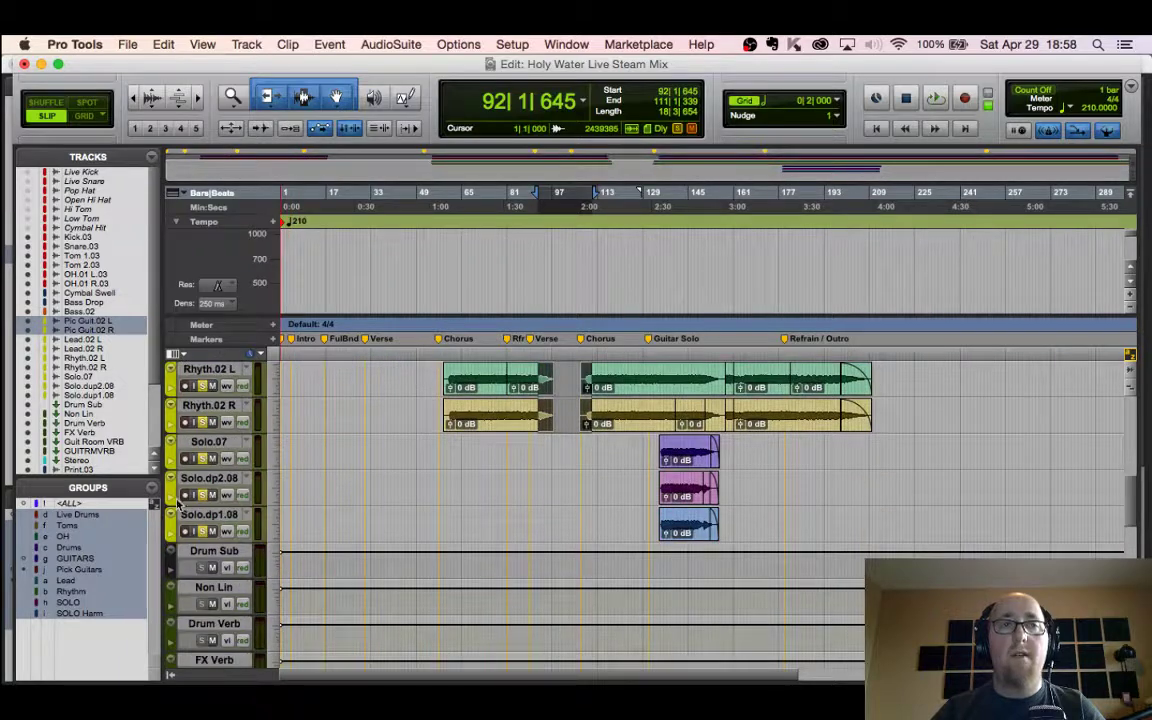
scroll(190, 505, up, 4)
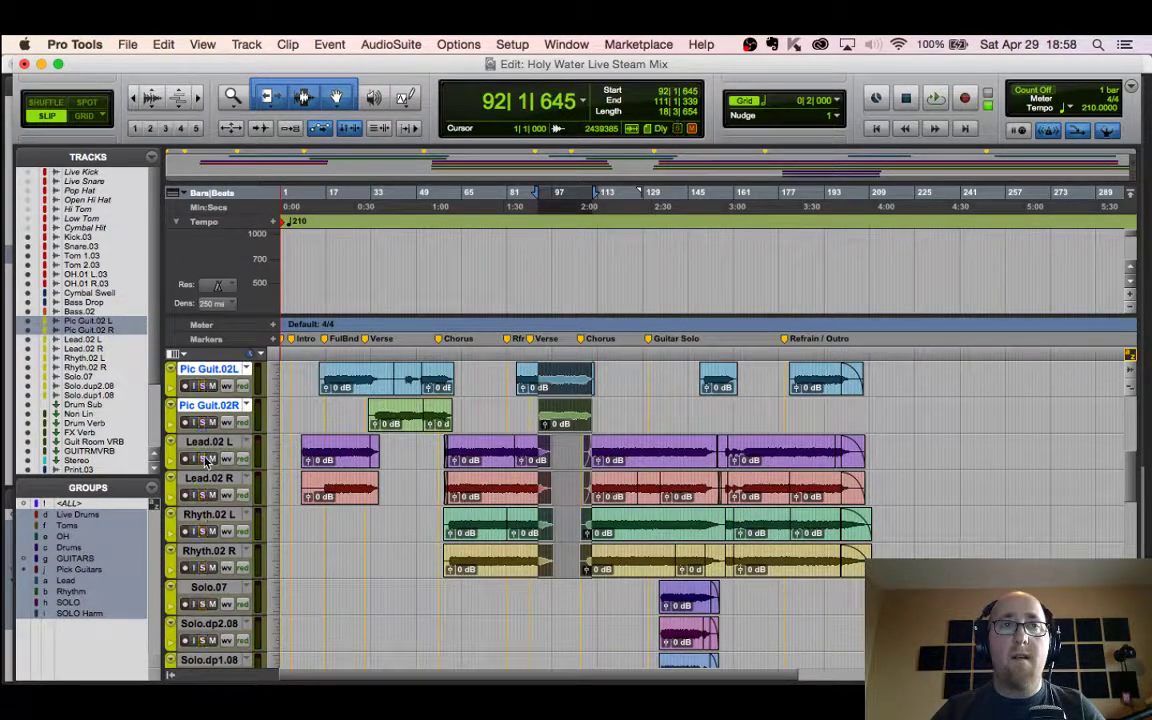
Step: Test input monitoring, record arming and solo on Lead.02 L, and mute the GUITARS group from that track
click(197, 458)
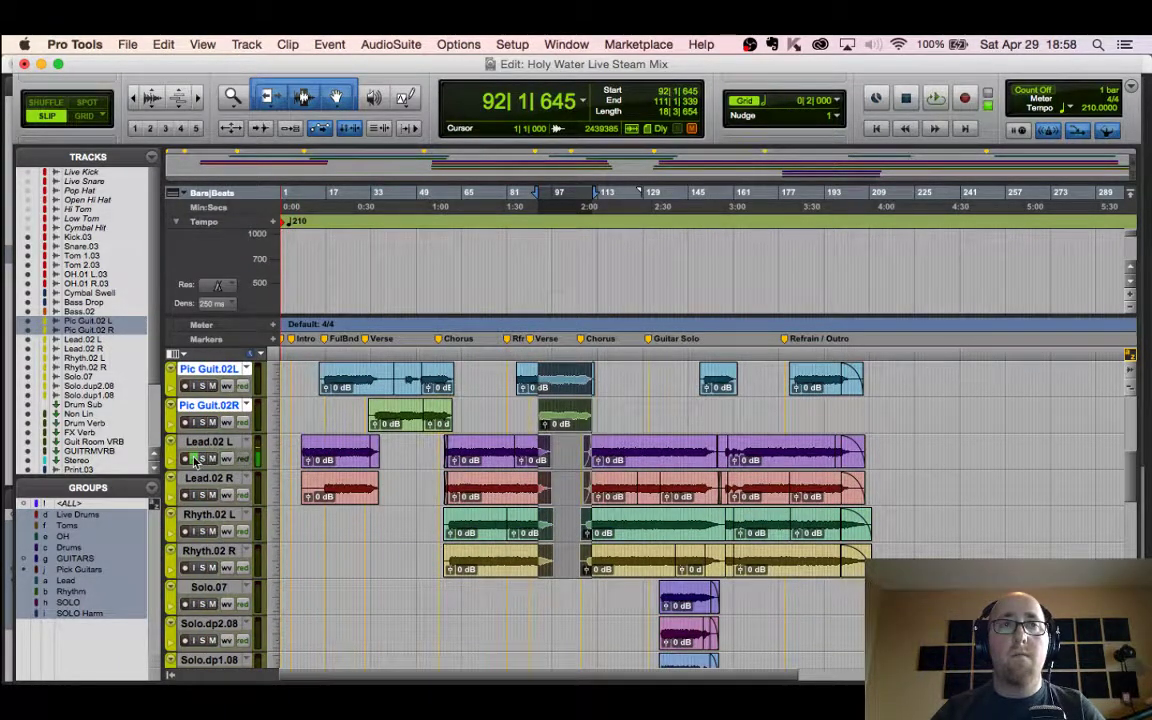
click(184, 460)
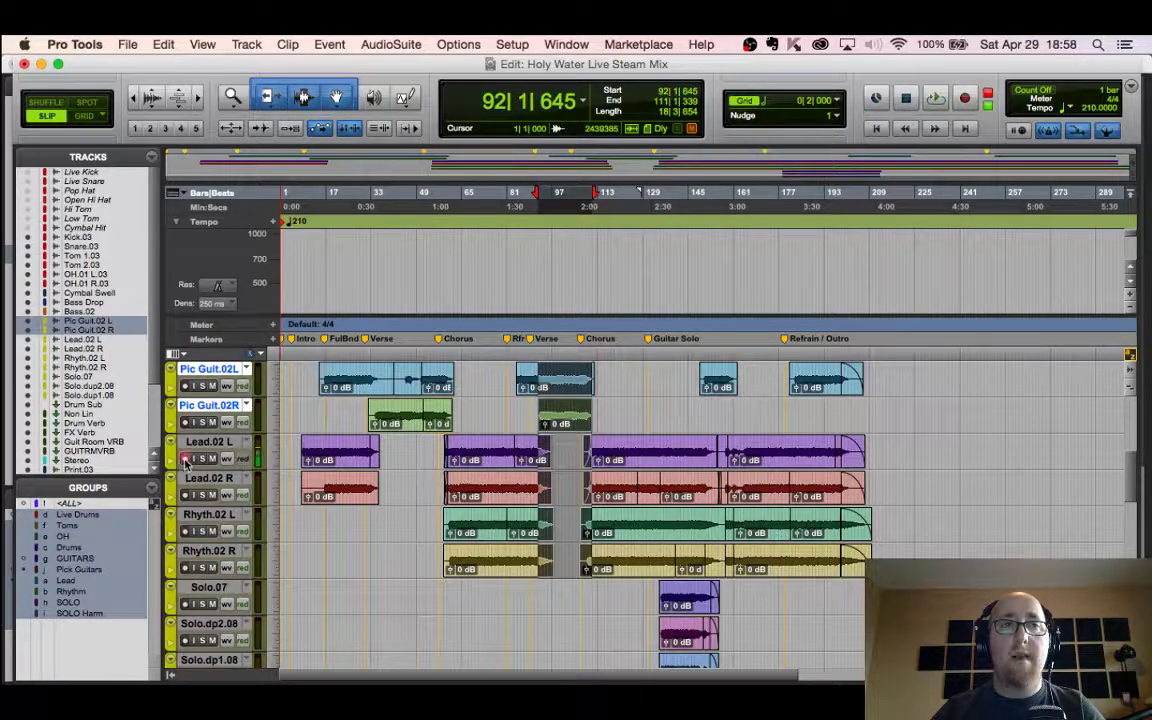
click(185, 460)
click(201, 459)
click(201, 459)
click(211, 459)
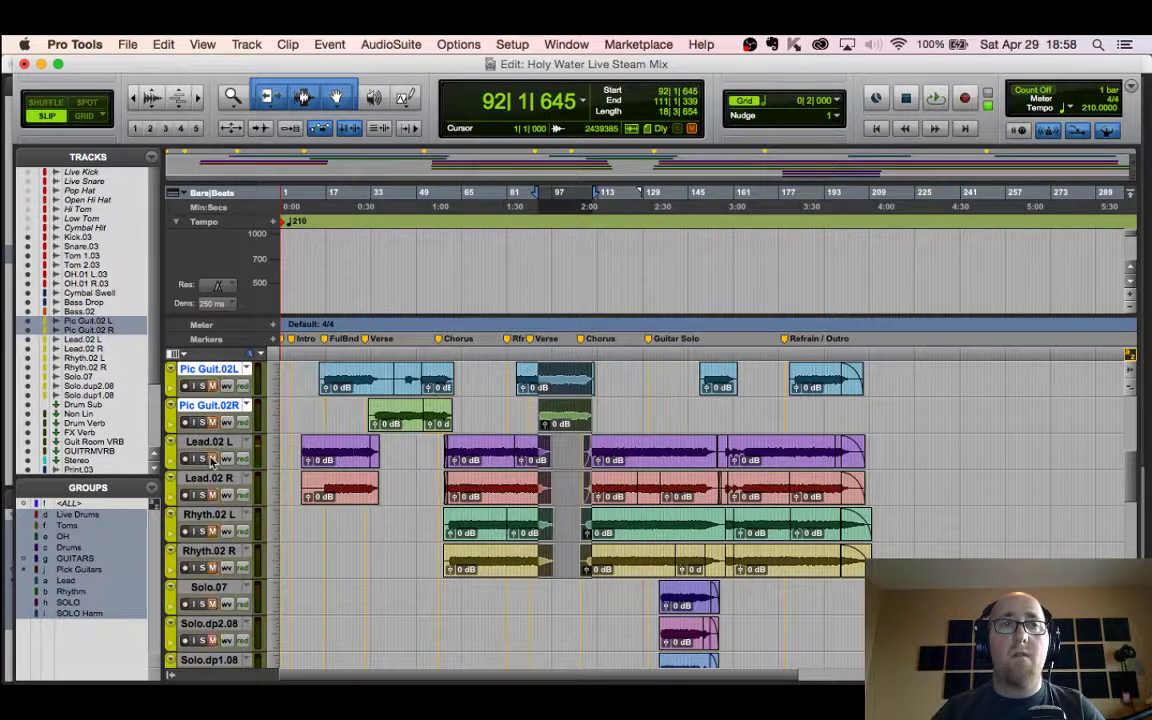
Step: Examine the mixer channels from the drums through the bass to the guitars, including their faders and group assignments
key(super+equal)
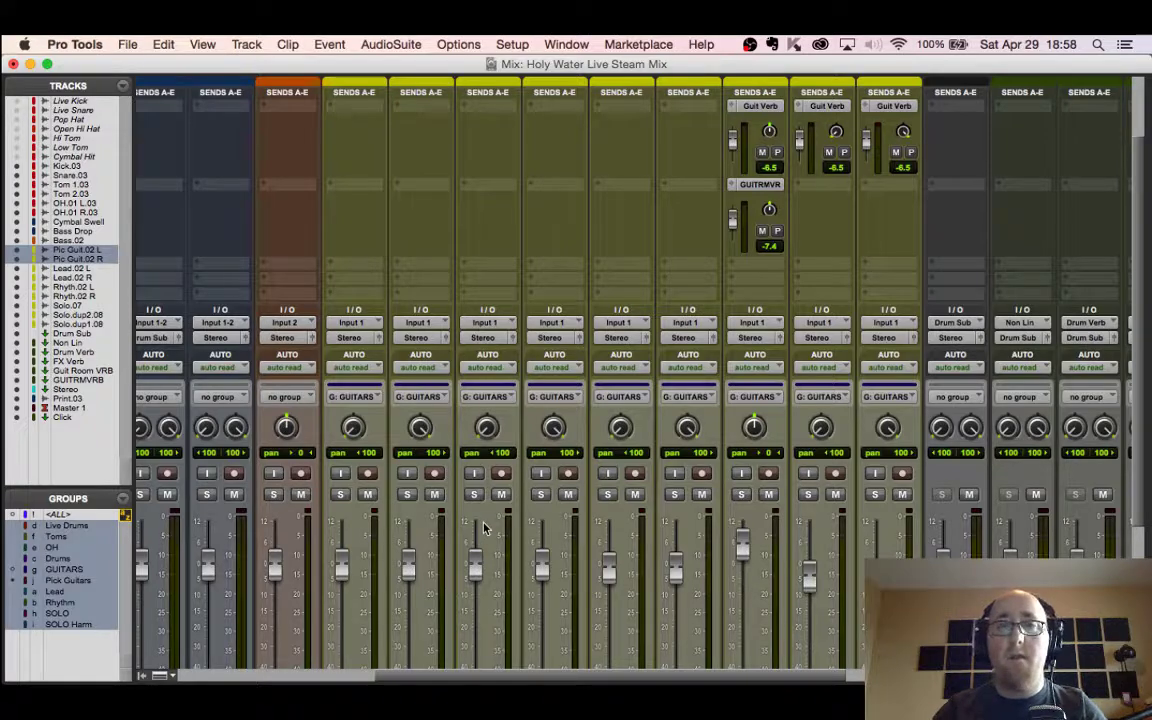
scroll(487, 527, down, 1)
scroll(450, 525, left, 10)
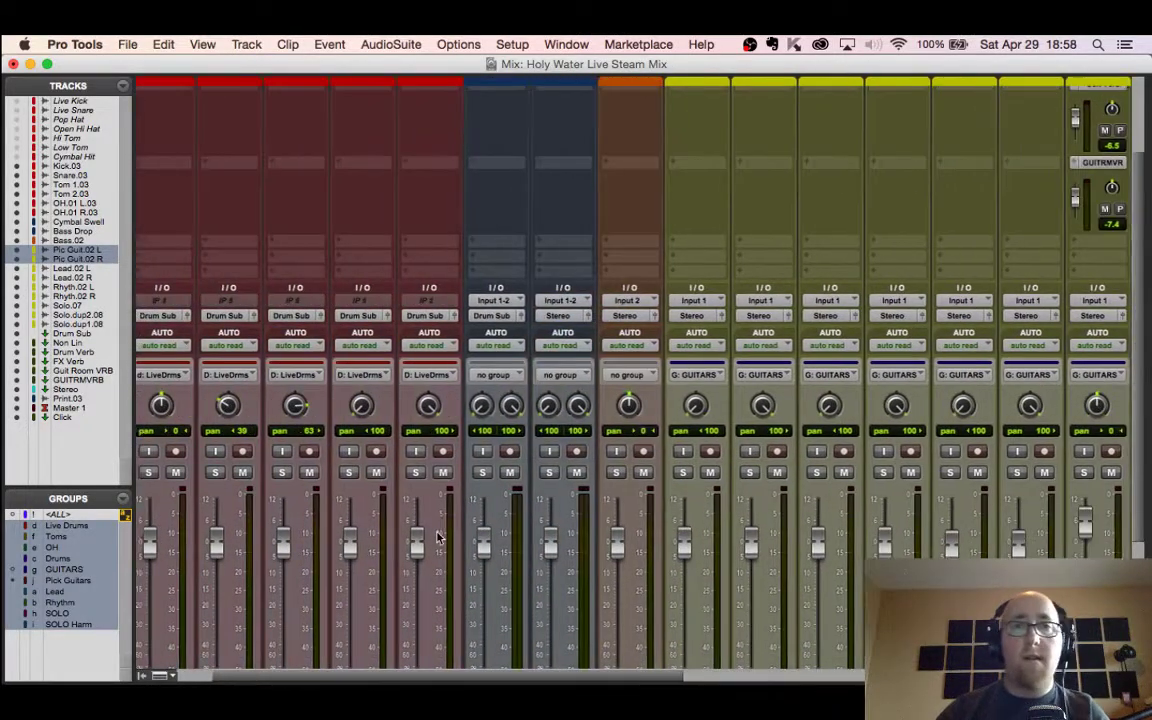
scroll(363, 523, up, 3)
scroll(370, 537, down, 3)
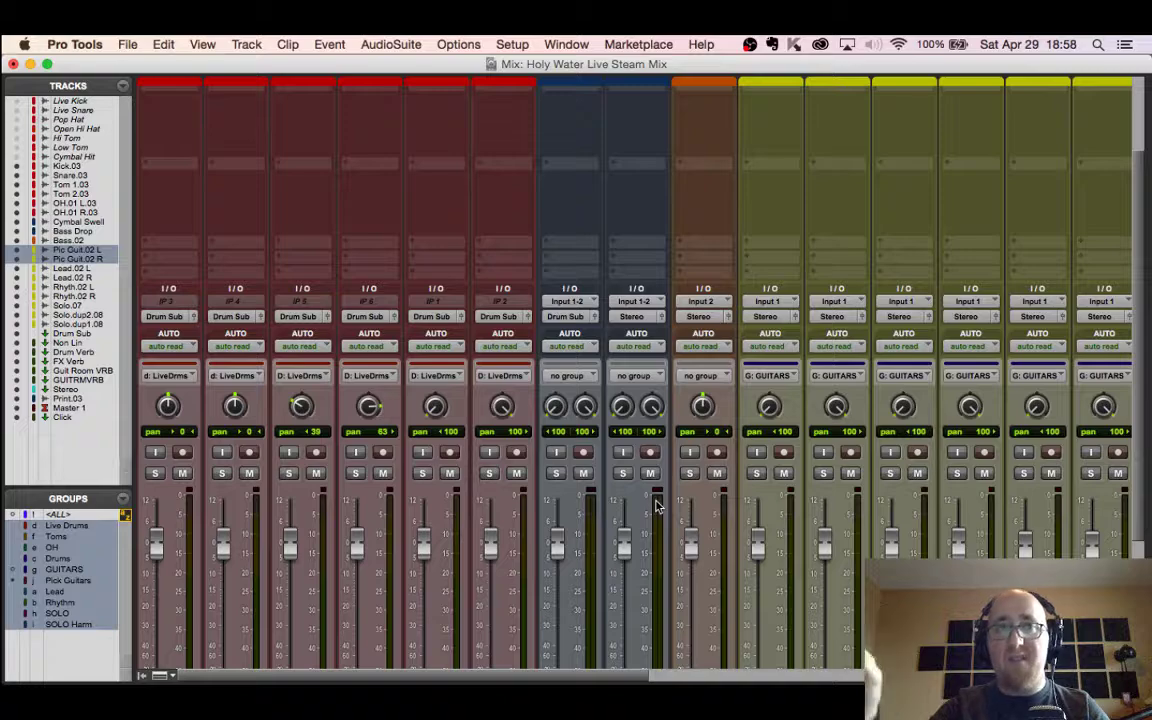
scroll(658, 505, right, 6)
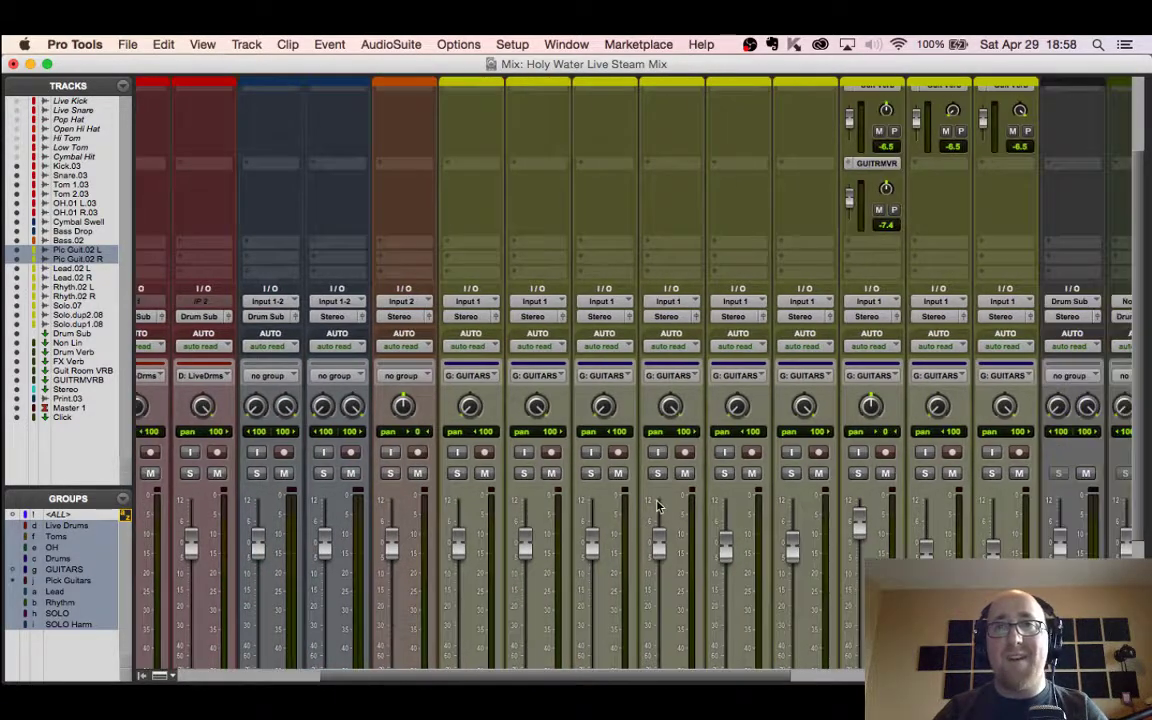
scroll(605, 500, left, 4)
scroll(605, 502, left, 3)
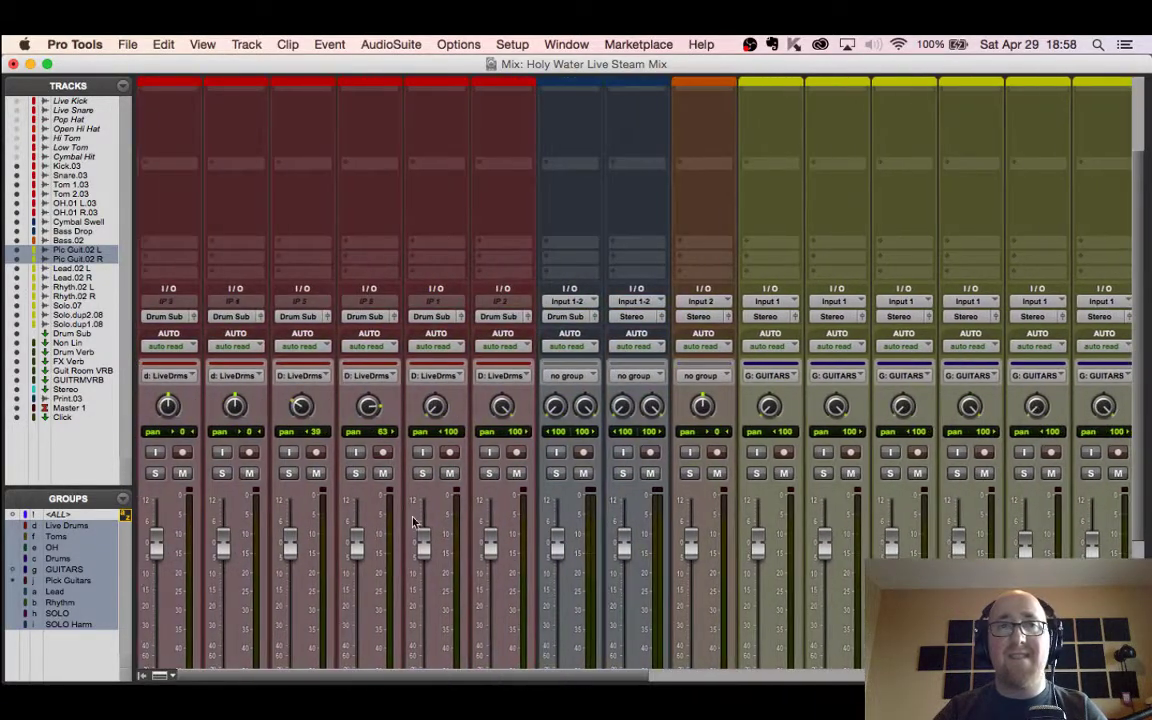
scroll(758, 452, right, 3)
scroll(400, 470, left, 3)
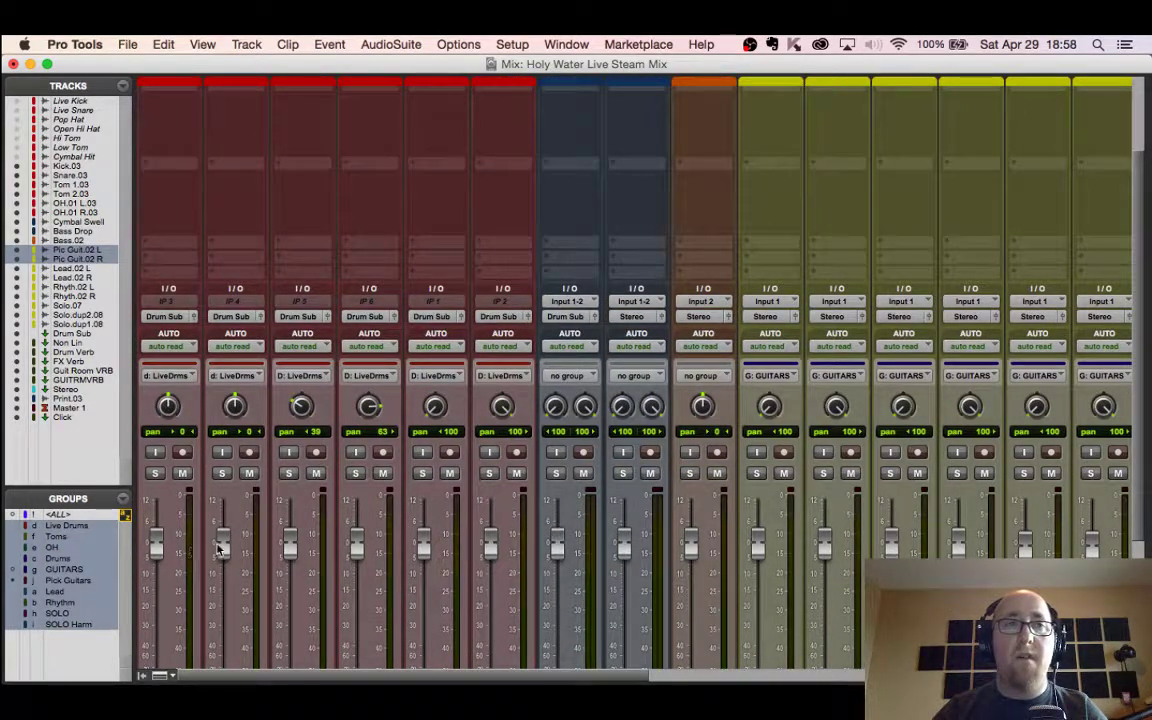
mouse_move(220, 548)
mouse_down()
mouse_move(216, 560)
mouse_move(219, 546)
mouse_up()
scroll(791, 520, right, 1)
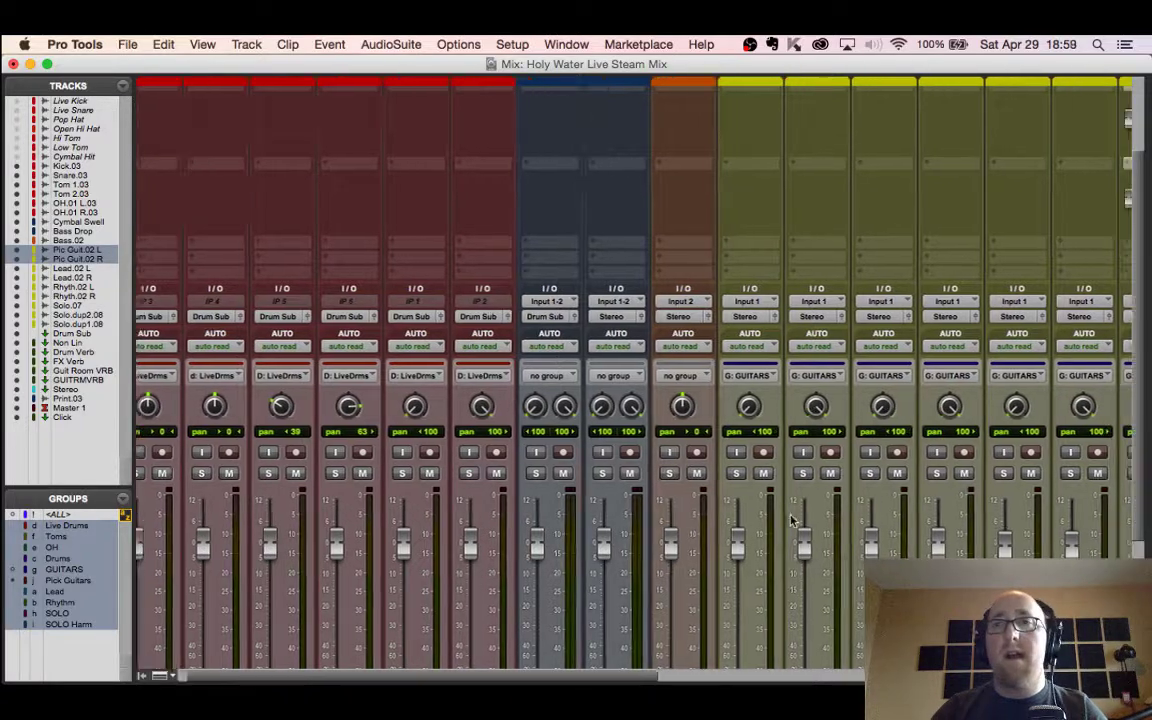
scroll(791, 520, right, 10)
scroll(585, 550, down, 3)
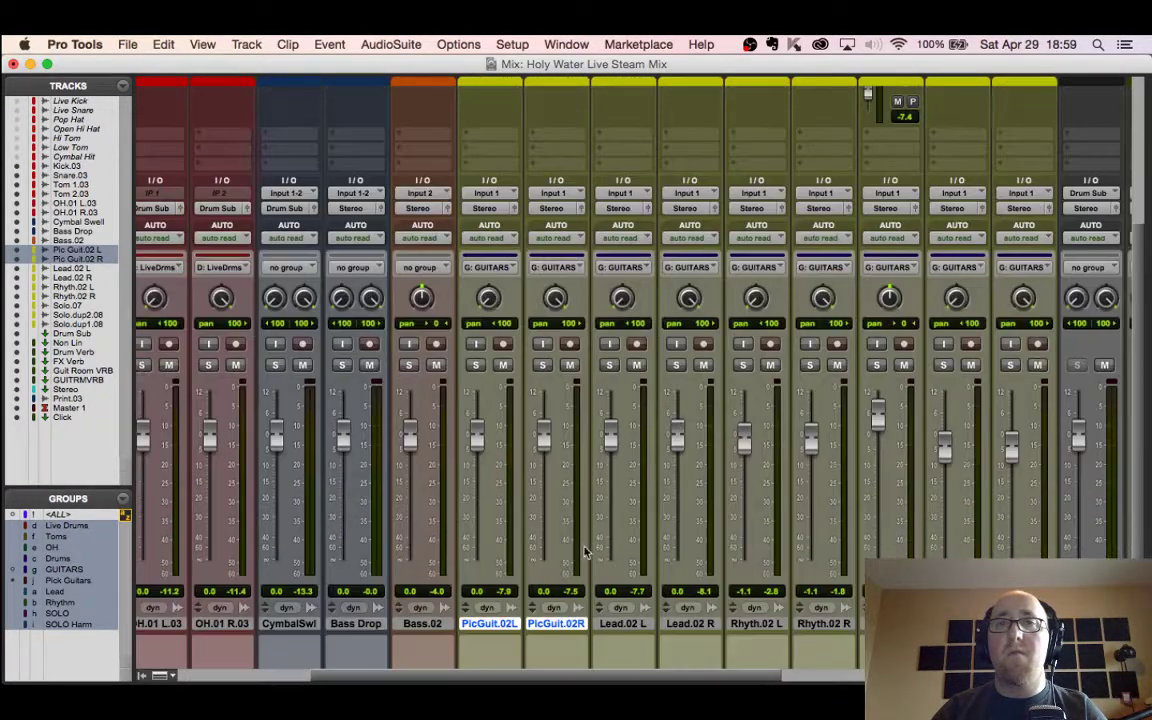
Step: Deactivate the GUITARS group, try moving the Pick Guitars and SOLO group faders separately, and restore their levels
click(52, 571)
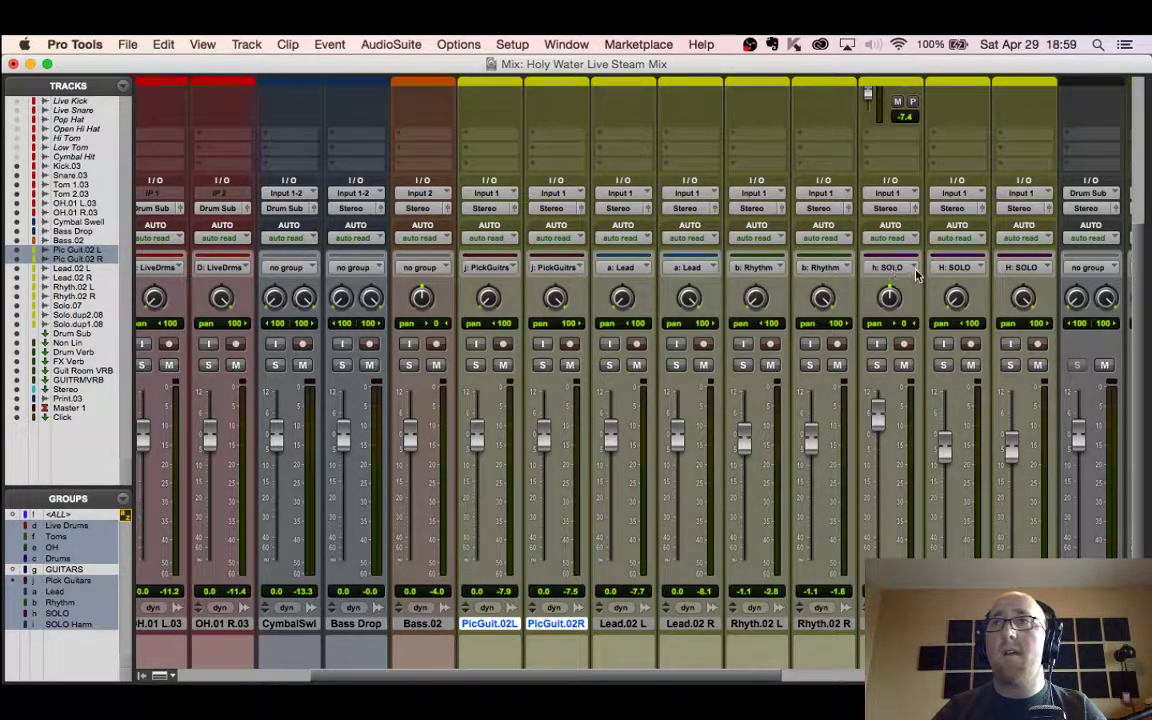
mouse_move(545, 437)
mouse_down()
mouse_move(545, 425)
mouse_move(546, 445)
mouse_up()
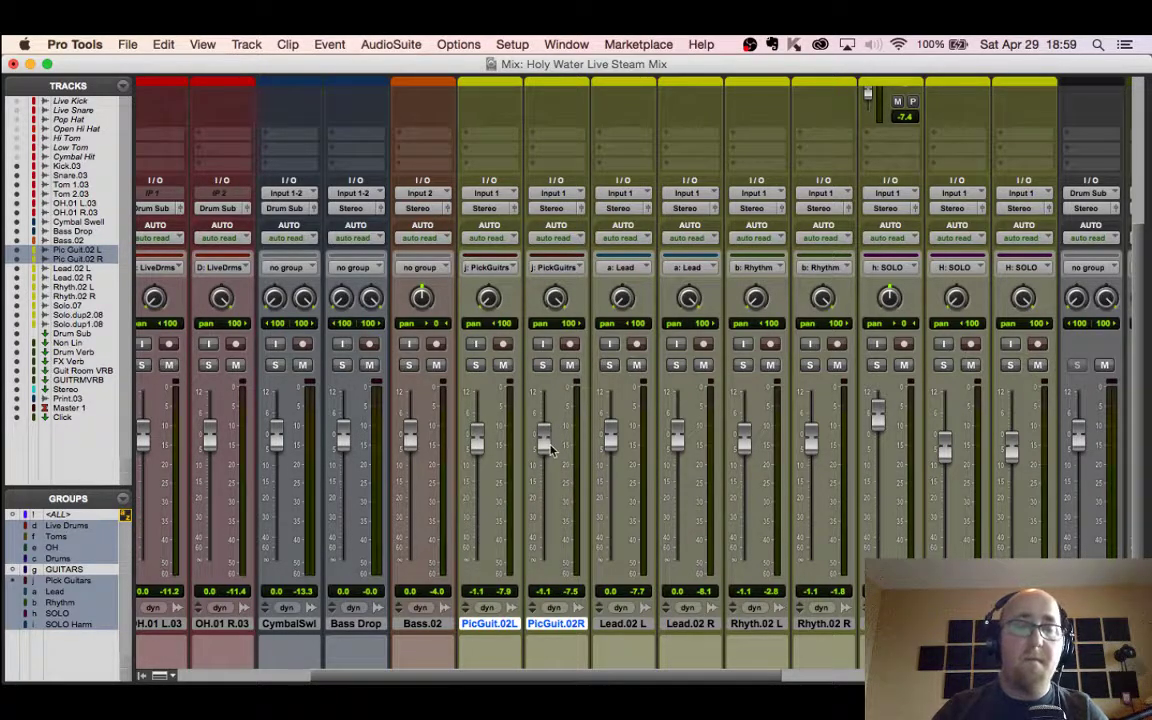
alt+click(541, 446)
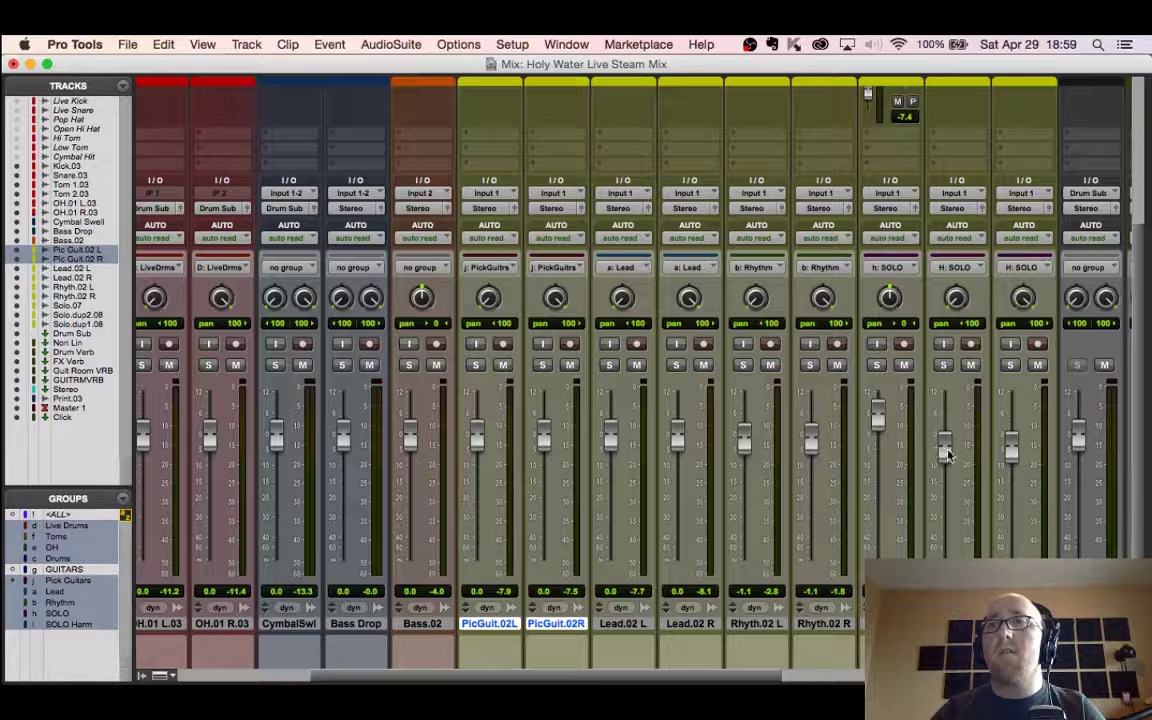
drag(944, 444, 946, 475)
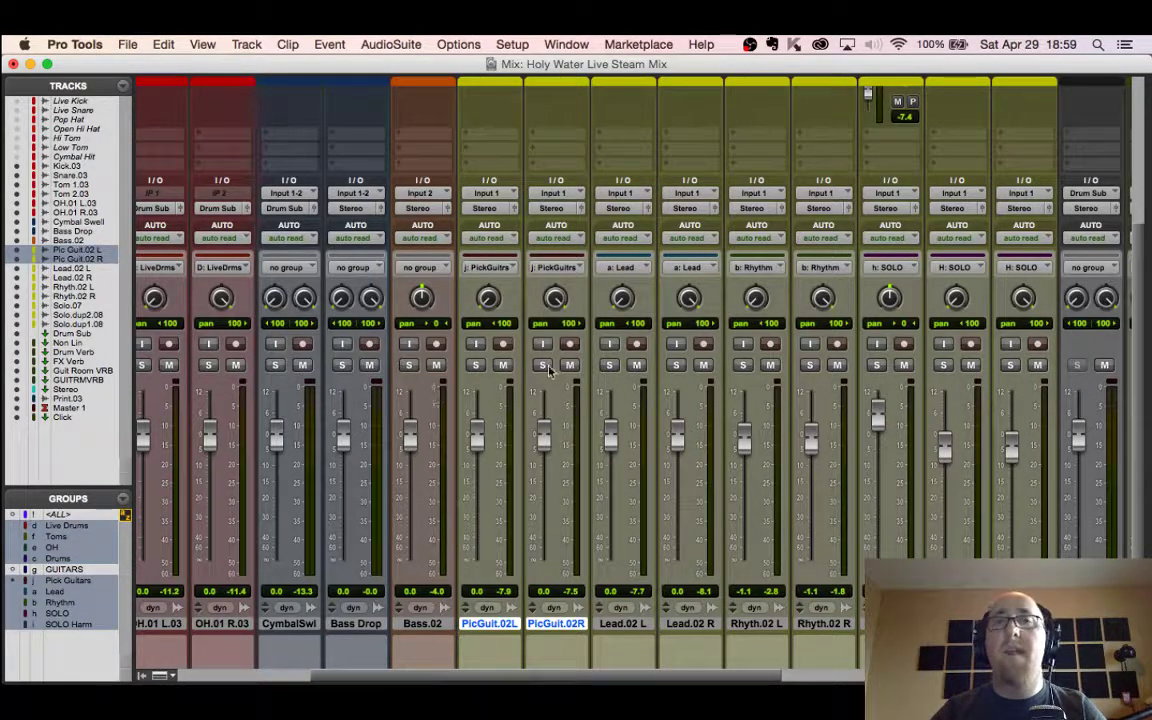
Step: Reactivate the GUITARS group, try lowering all guitar faders together from Pic Guit.02 R, and restore their levels
click(60, 569)
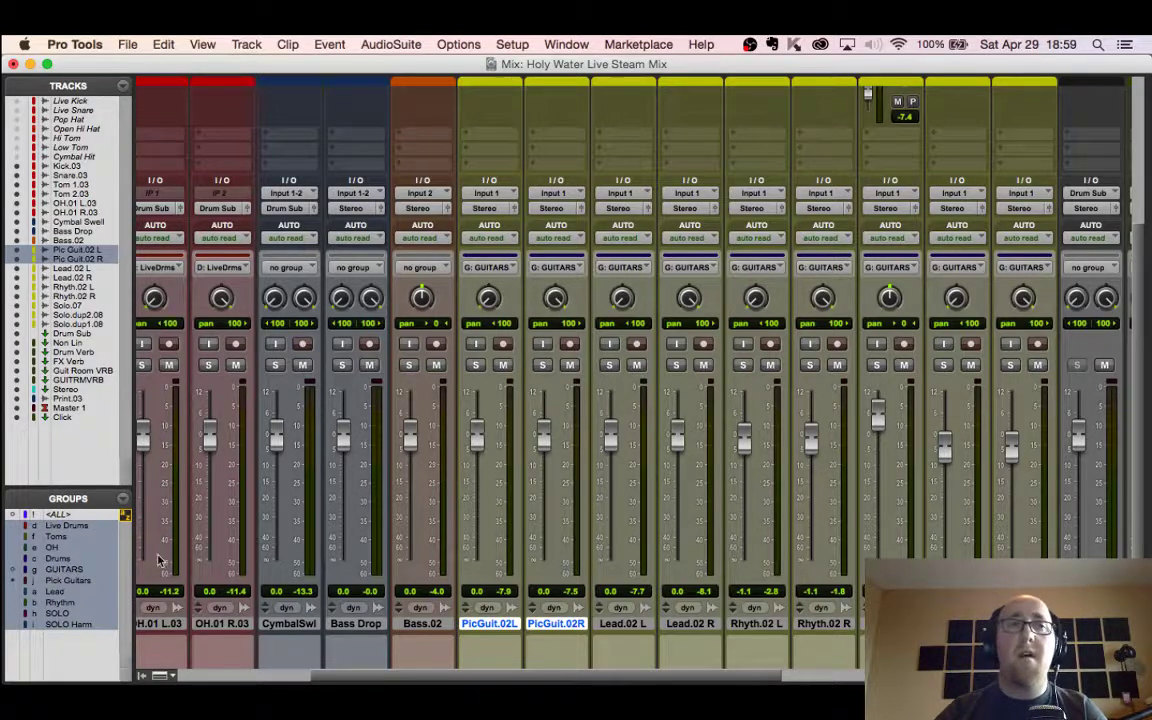
click(64, 570)
click(75, 570)
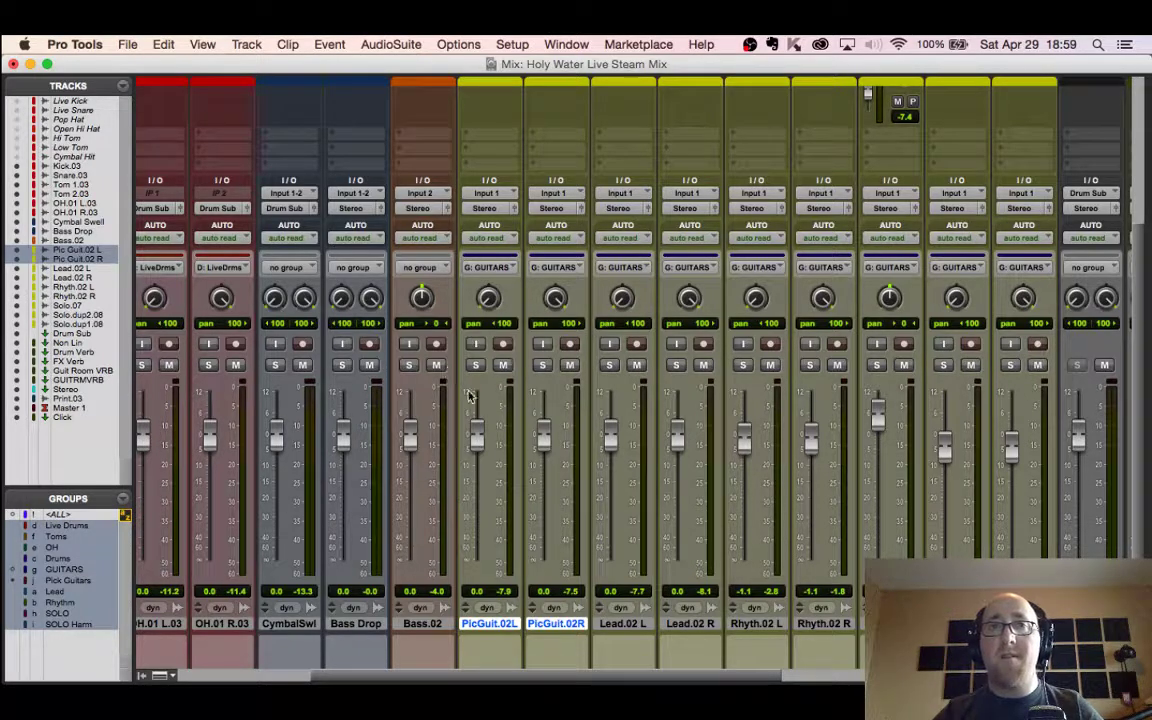
drag(543, 440, 557, 487)
alt+click(557, 487)
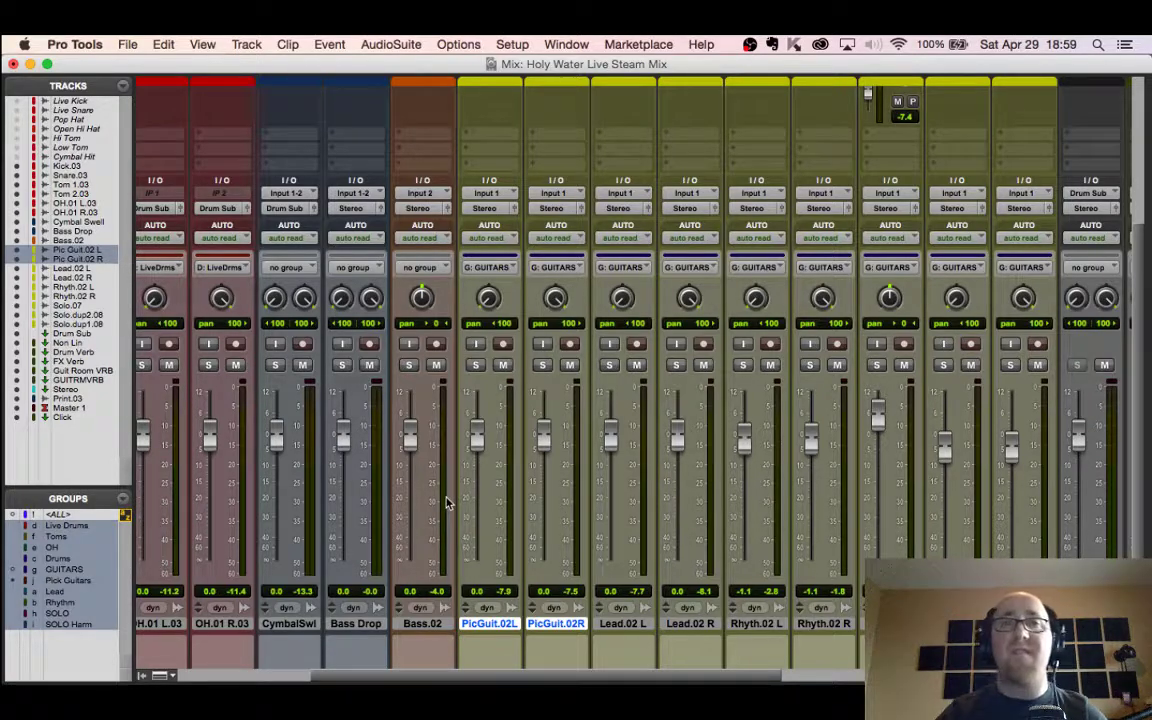
Step: Deactivate the GUITARS group, solo Pic Guit.02 L and R, and start playback of the selected section
scroll(661, 387, up, 5)
scroll(692, 338, down, 5)
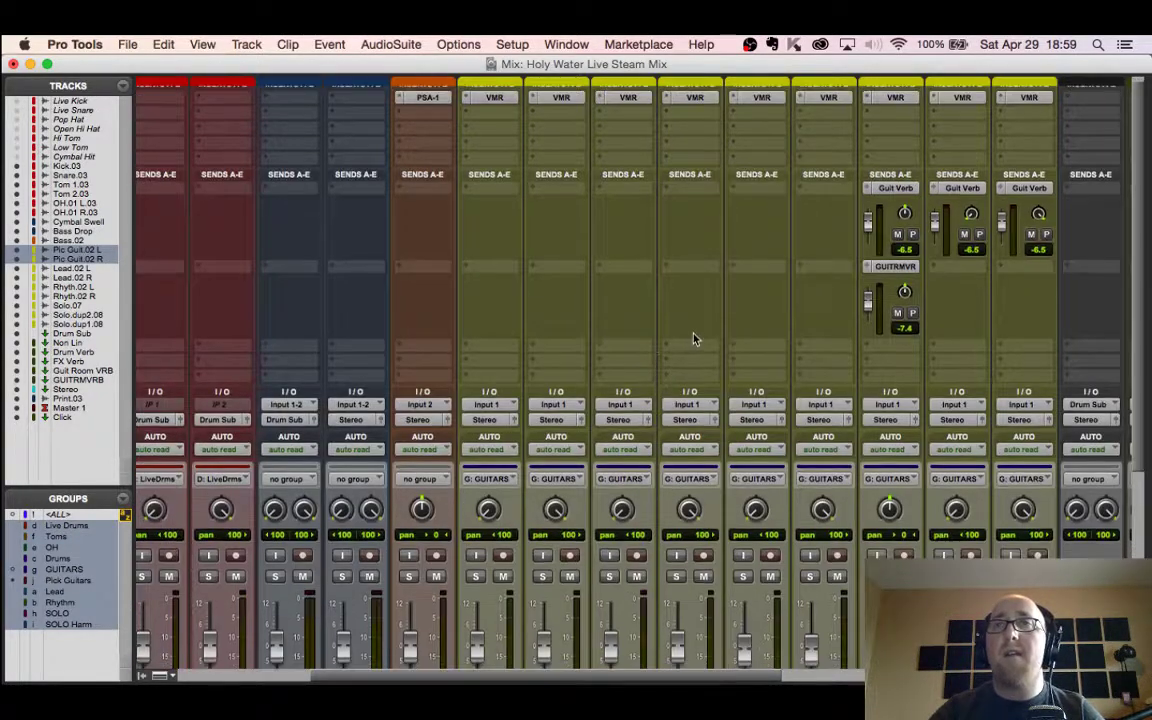
key(super+equal)
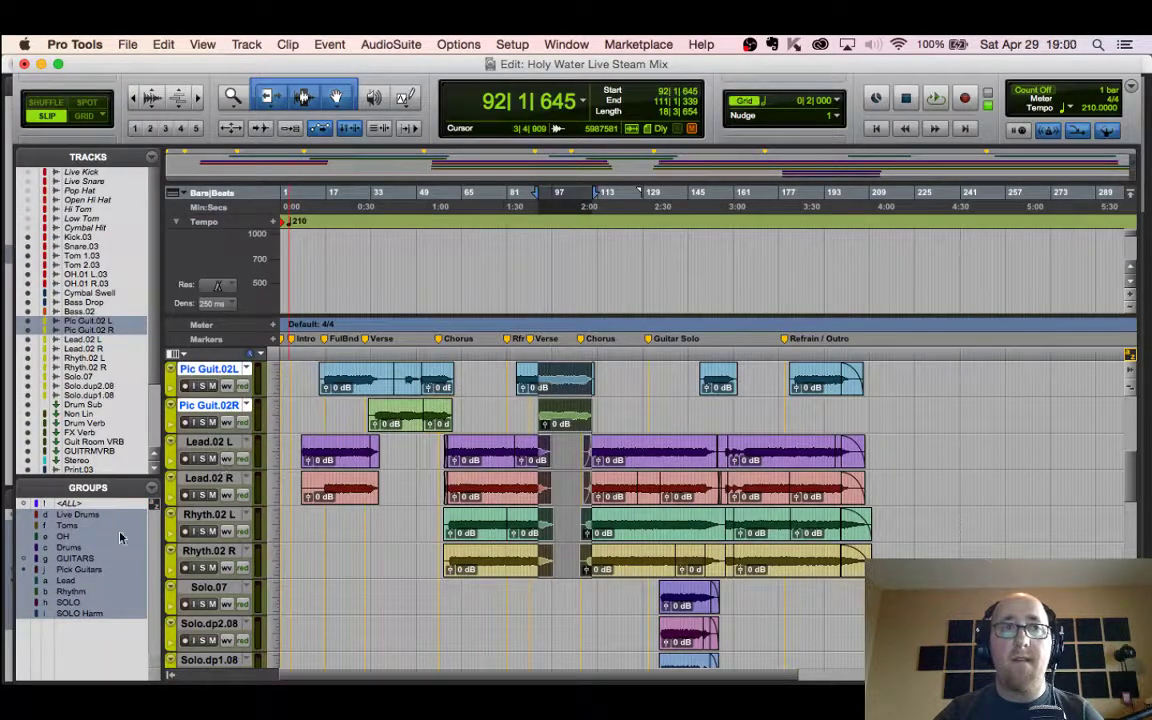
click(200, 458)
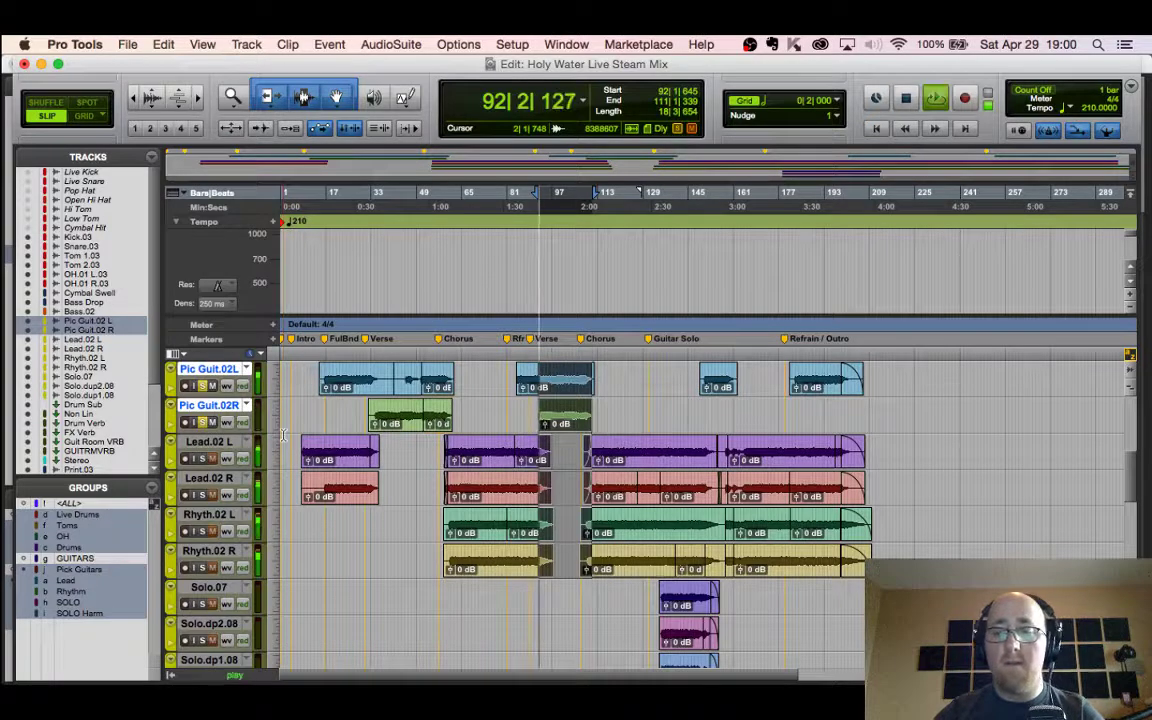
Step: Copy the Guit Verb send onto Pic Guit.02 L and R in the mixer and turn off Follow Main Pan on both sends
key(super+equal)
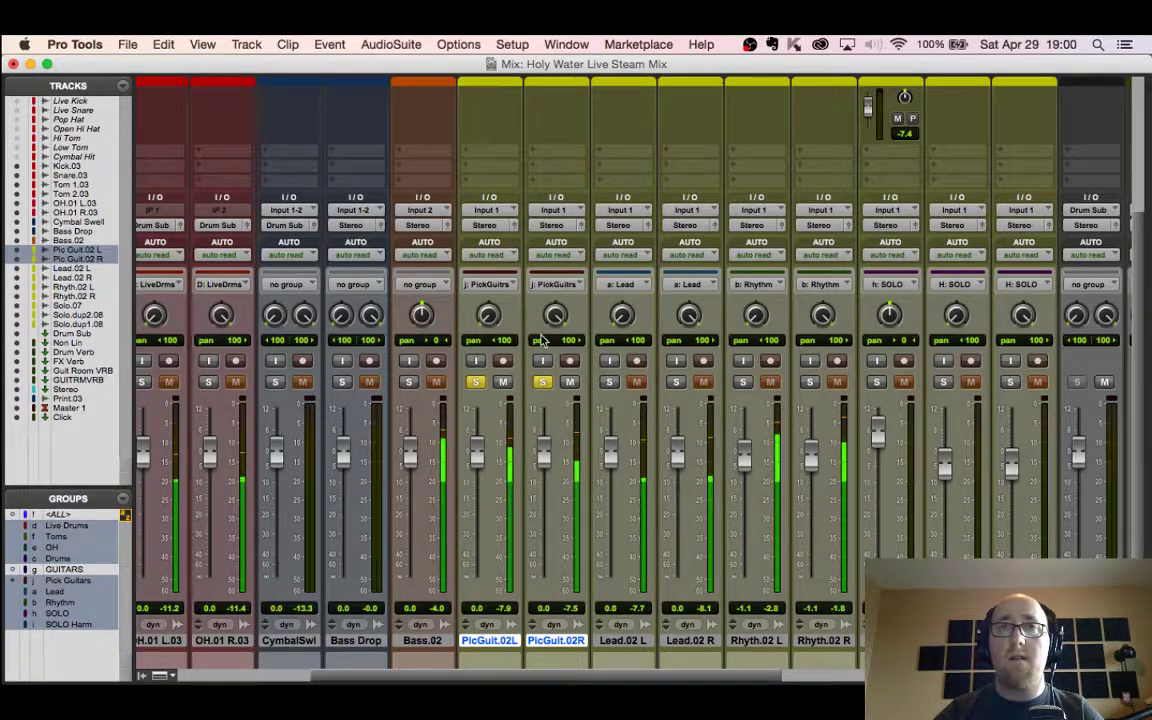
scroll(525, 368, up, 5)
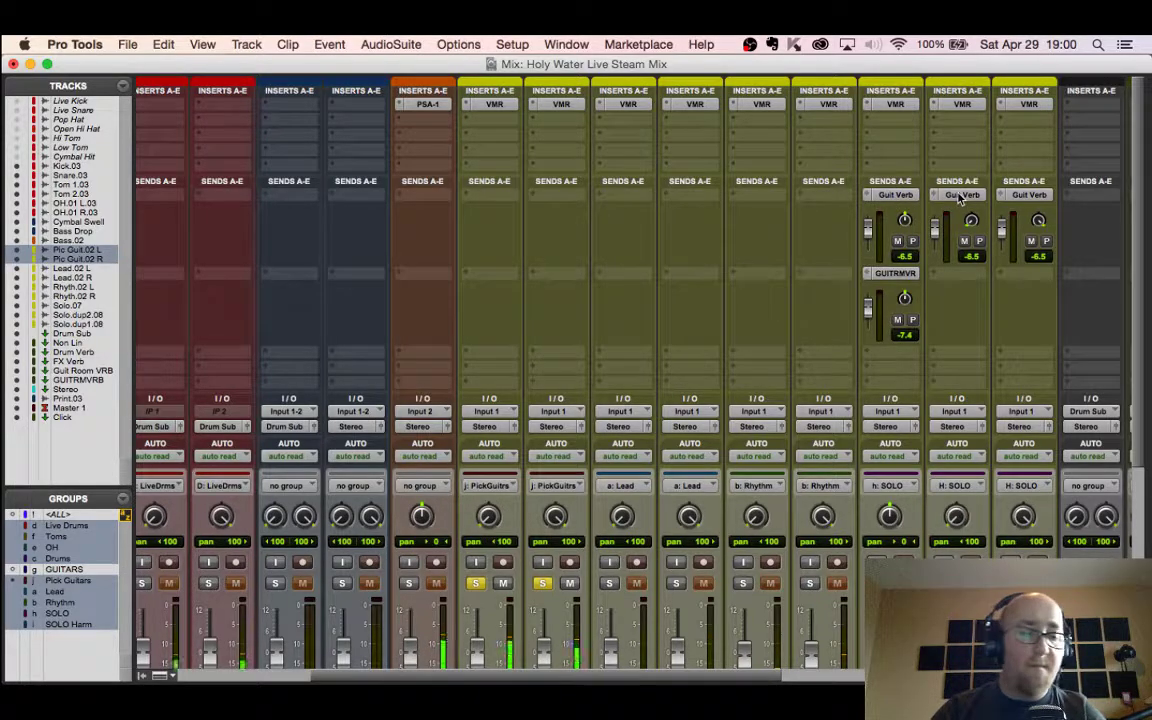
drag(750, 200, 556, 197)
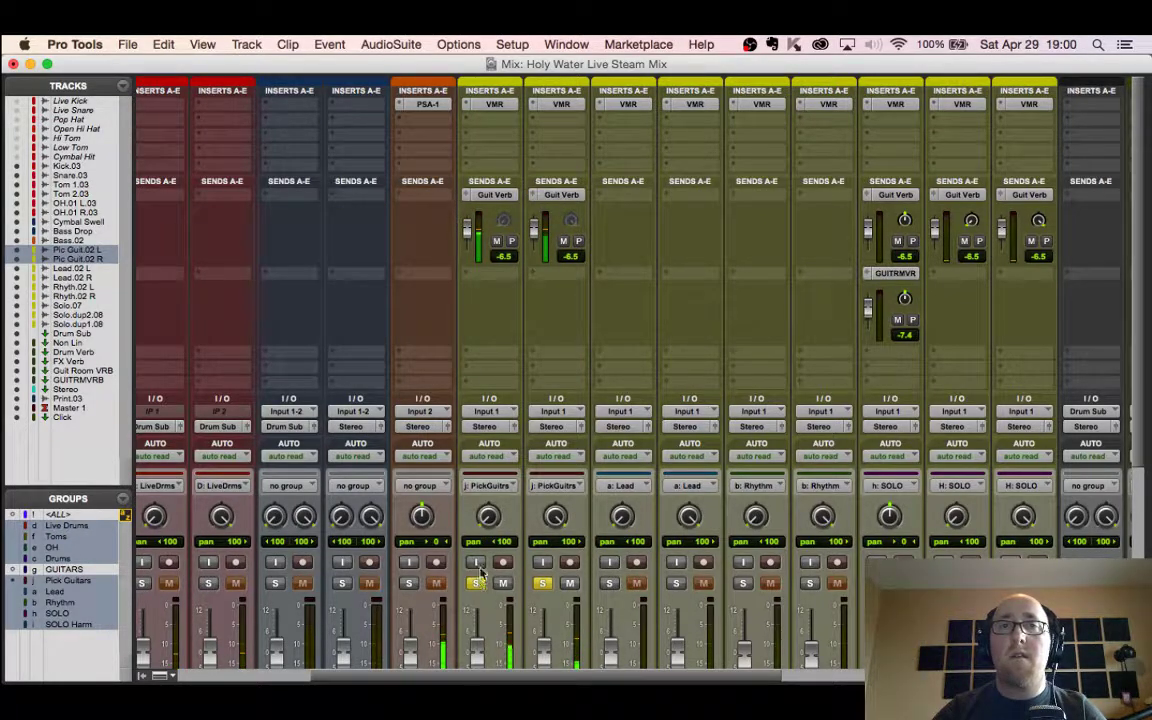
click(496, 196)
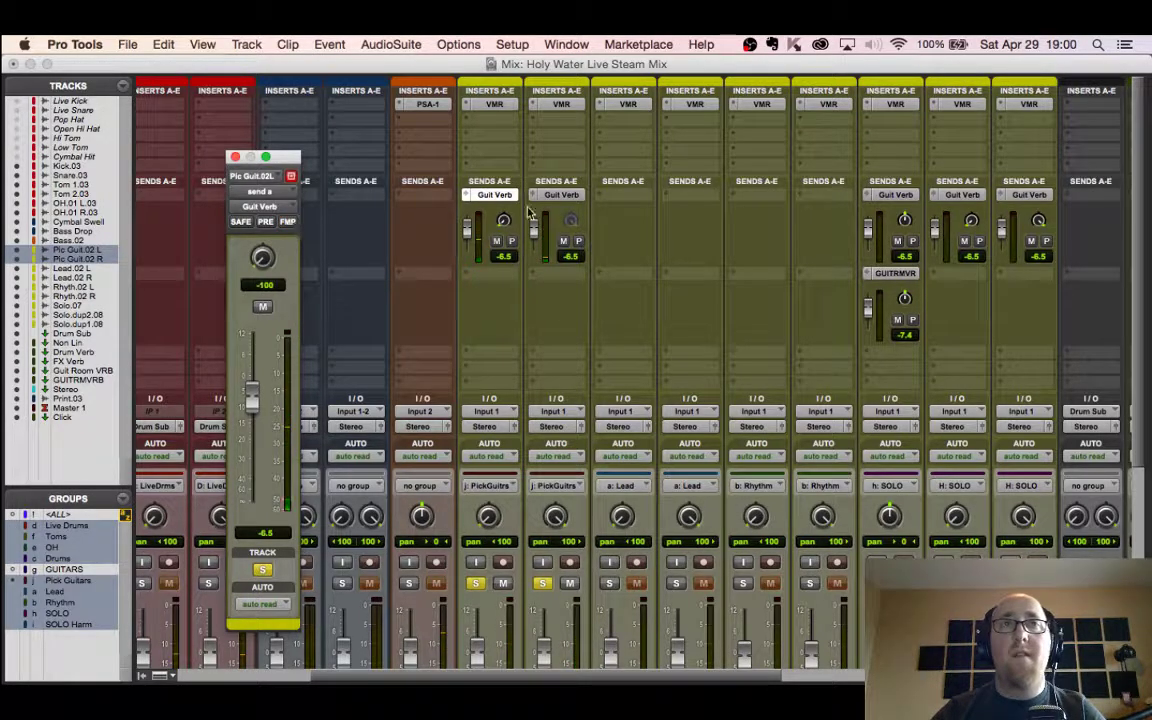
click(561, 195)
click(288, 222)
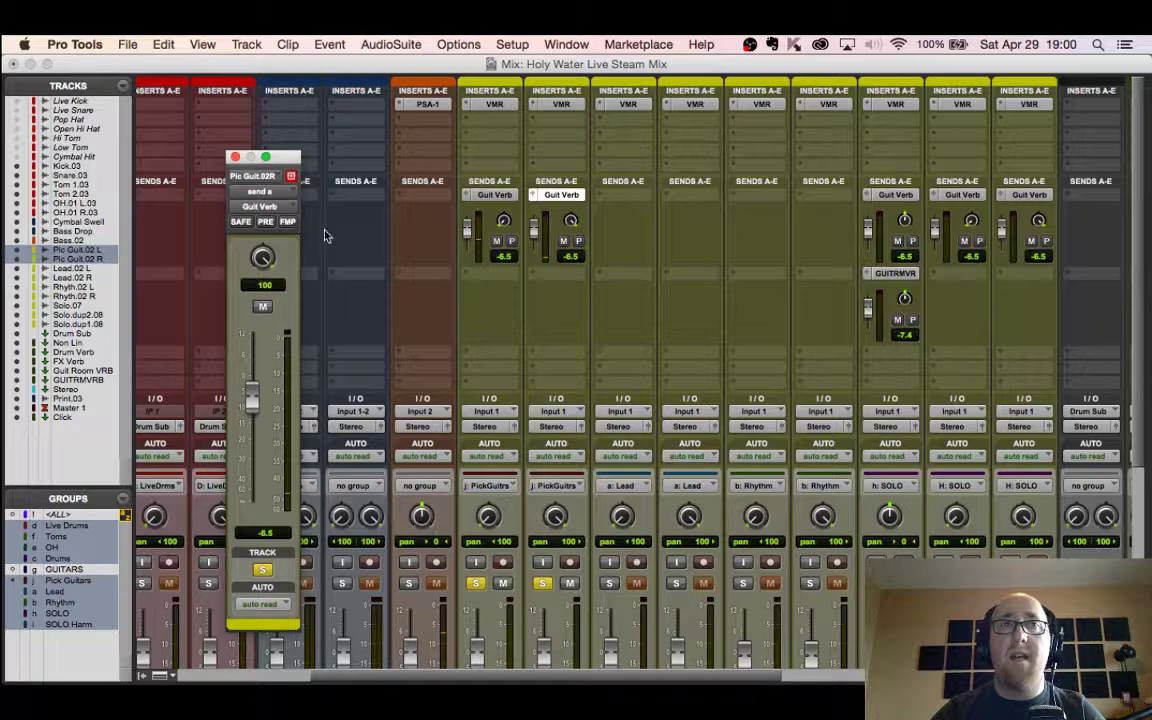
Step: Pan the Guit Verb sends opposite to their tracks, with Pic Guit.02 R's send at -100, and audition the reverb
scroll(567, 558, down, 5)
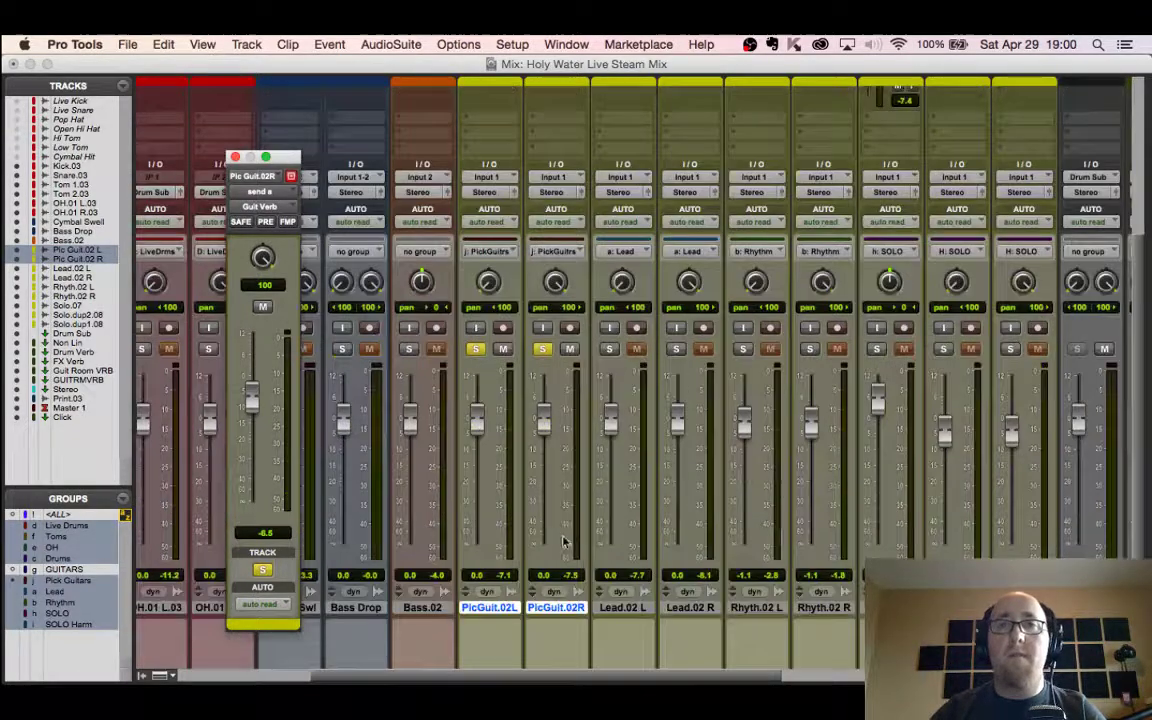
scroll(567, 558, up, 3)
click(577, 303)
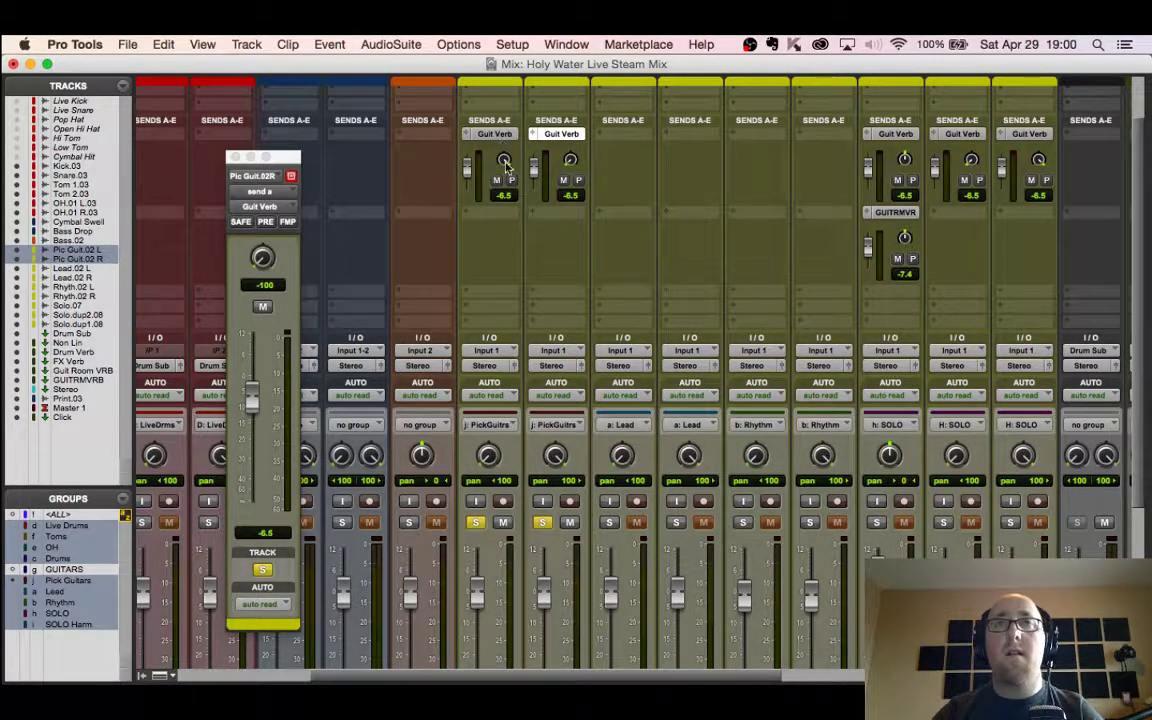
key(space)
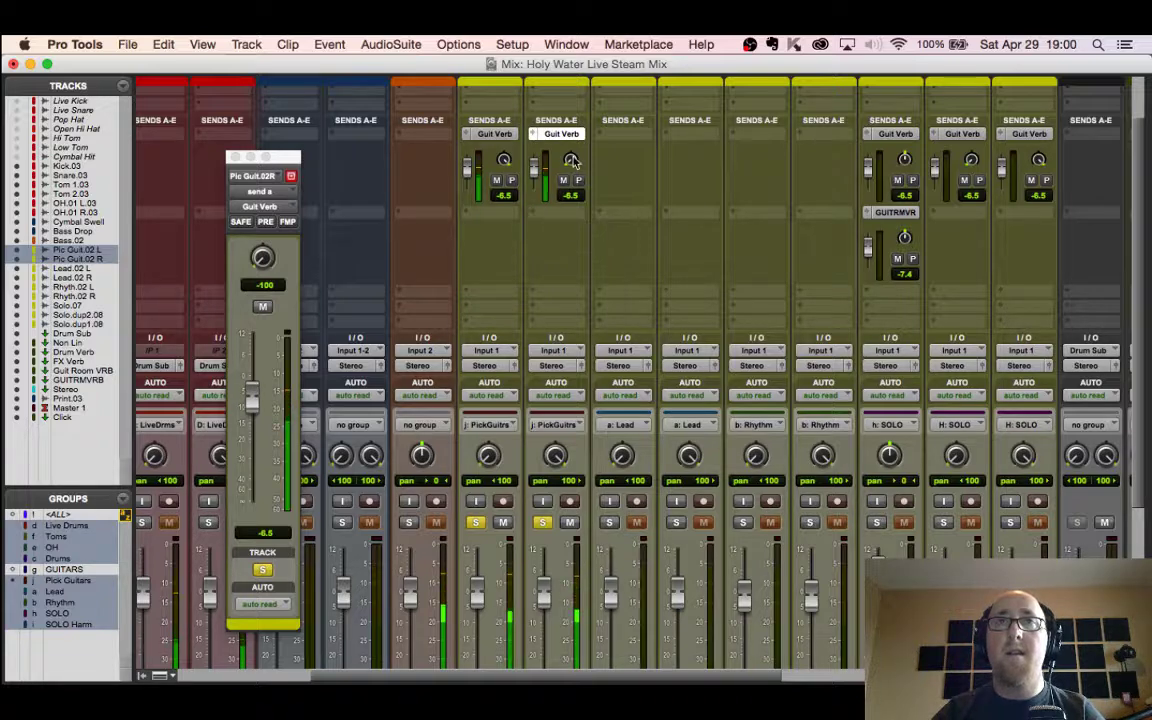
drag(572, 162, 528, 50)
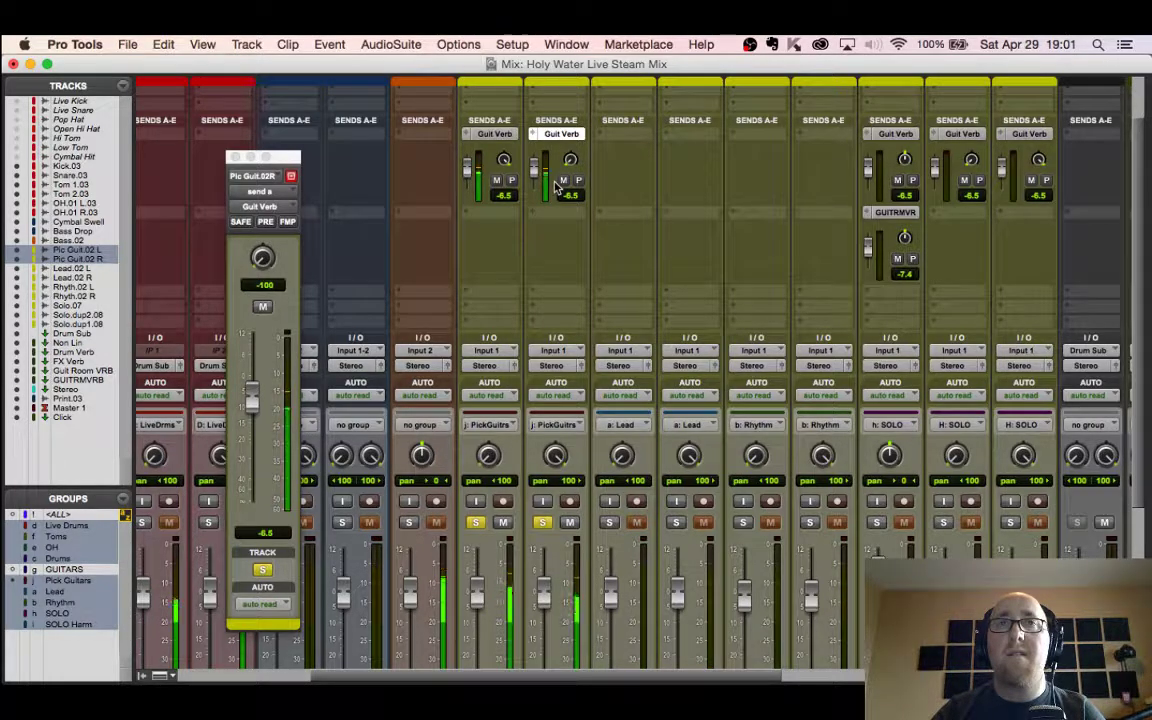
Step: Close the send window and lower the Guit Verb sends of Pic Guit.02 L and R to -9.9 dB
click(235, 157)
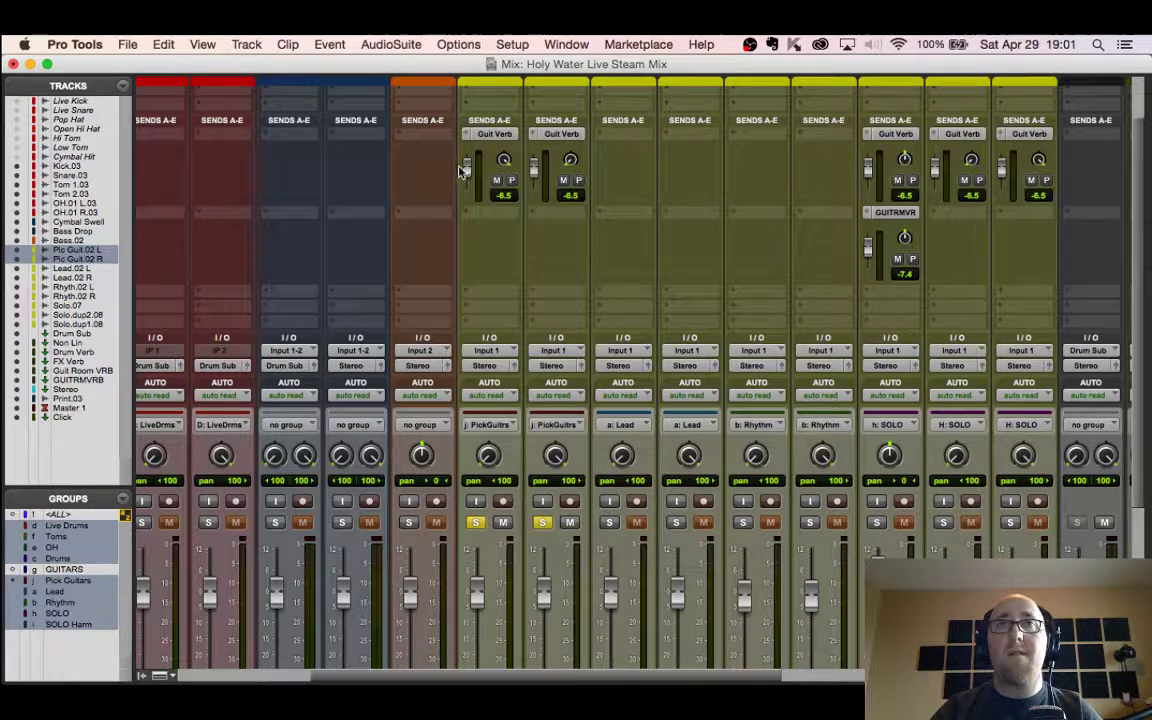
drag(466, 172, 467, 174)
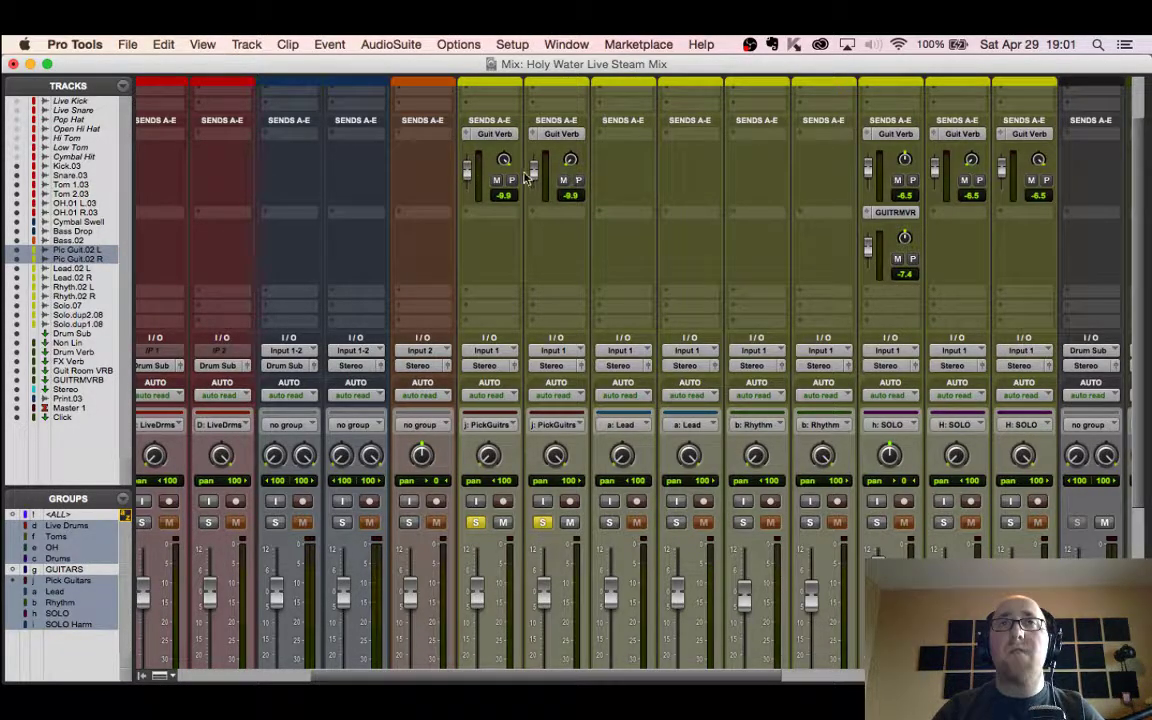
Step: Unlink Send Levels in the Pick Guitars group, test moving Pic Guit.02 L's send fader, and undo the test move
right_click(62, 582)
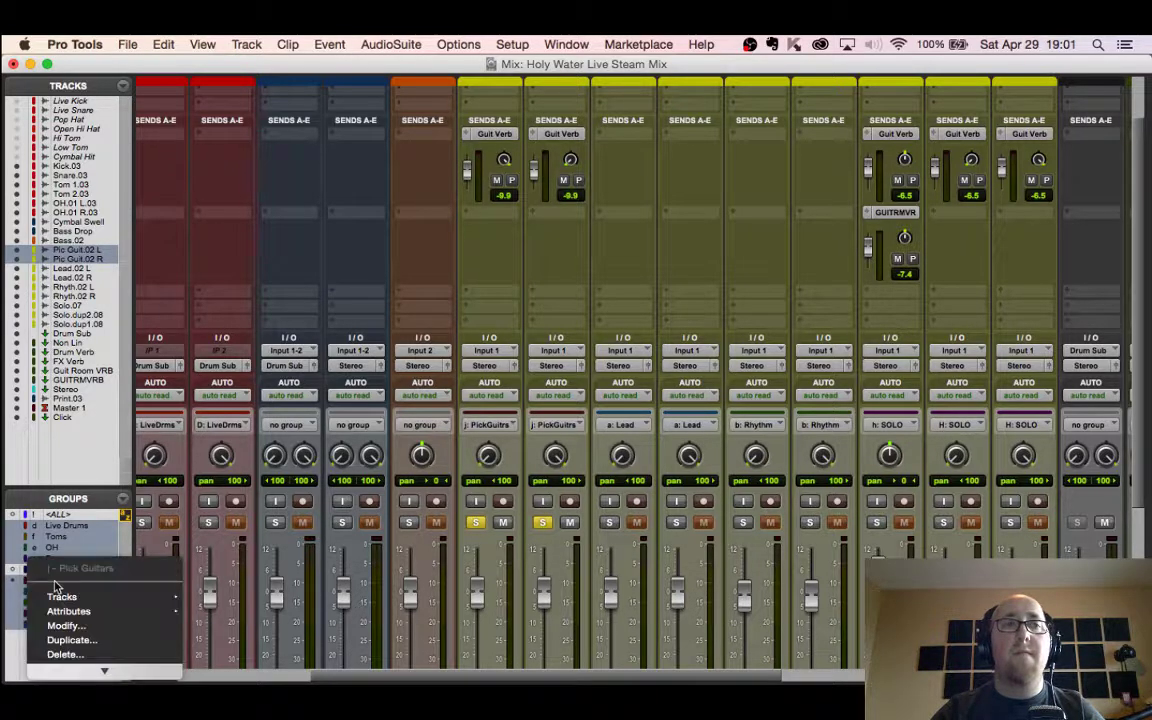
click(74, 626)
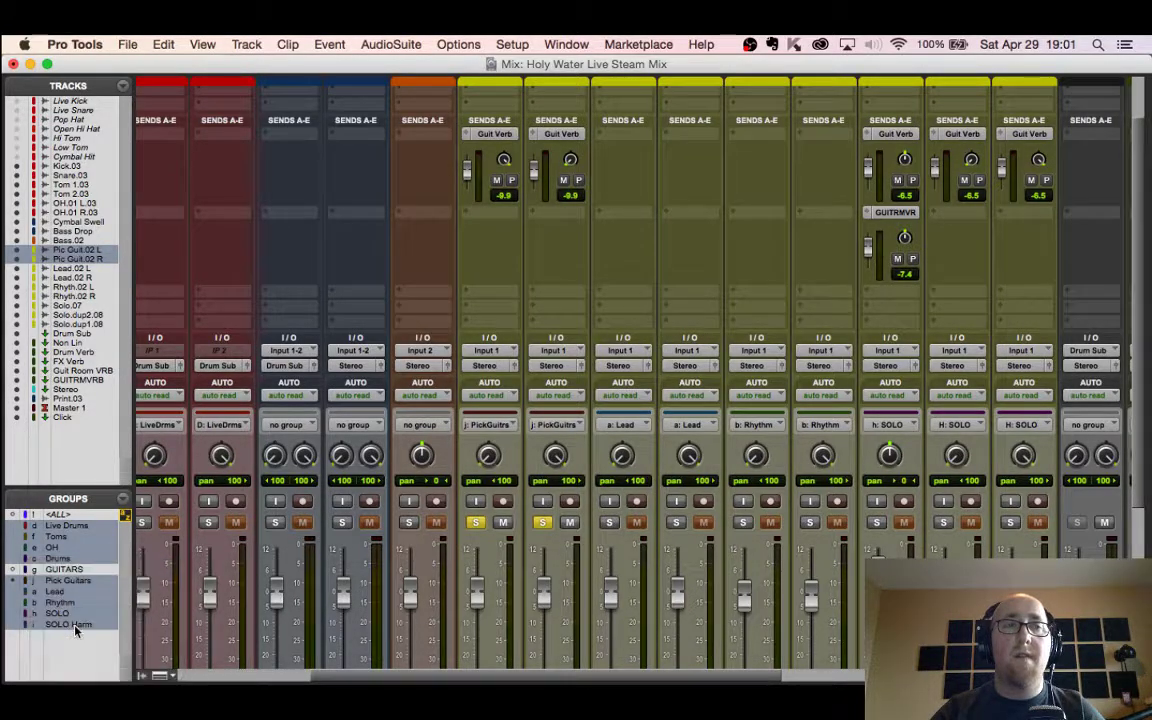
drag(668, 262, 664, 186)
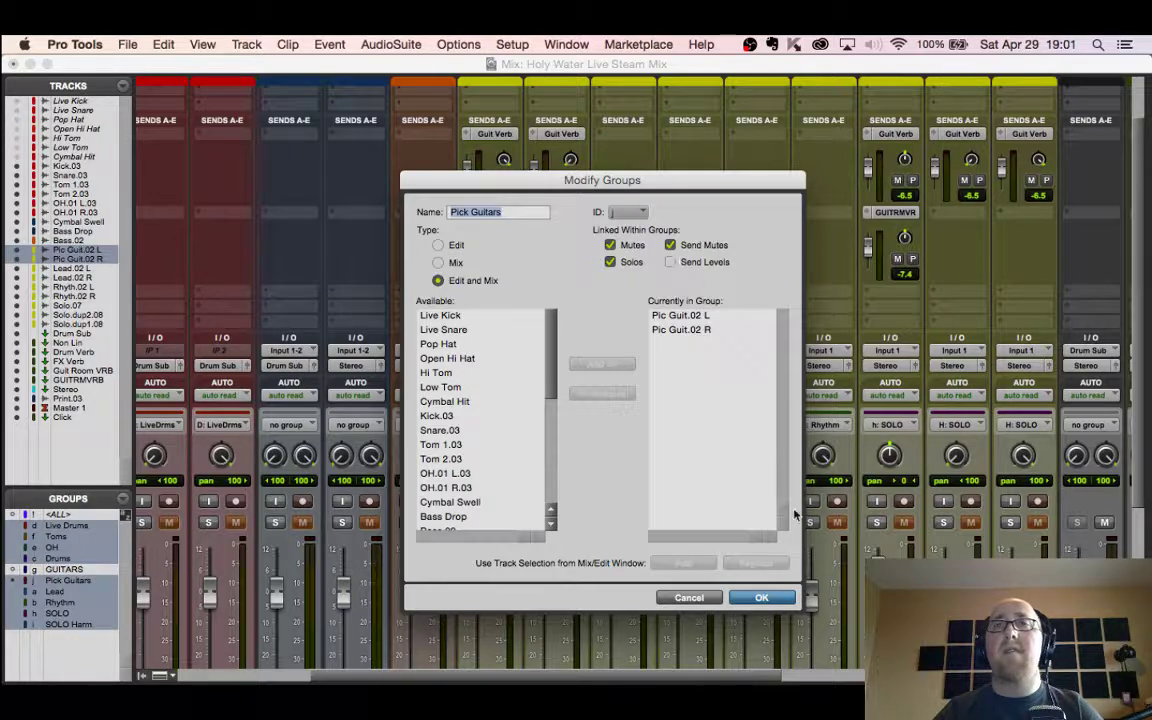
click(763, 603)
drag(470, 177, 510, 180)
key(super+z)
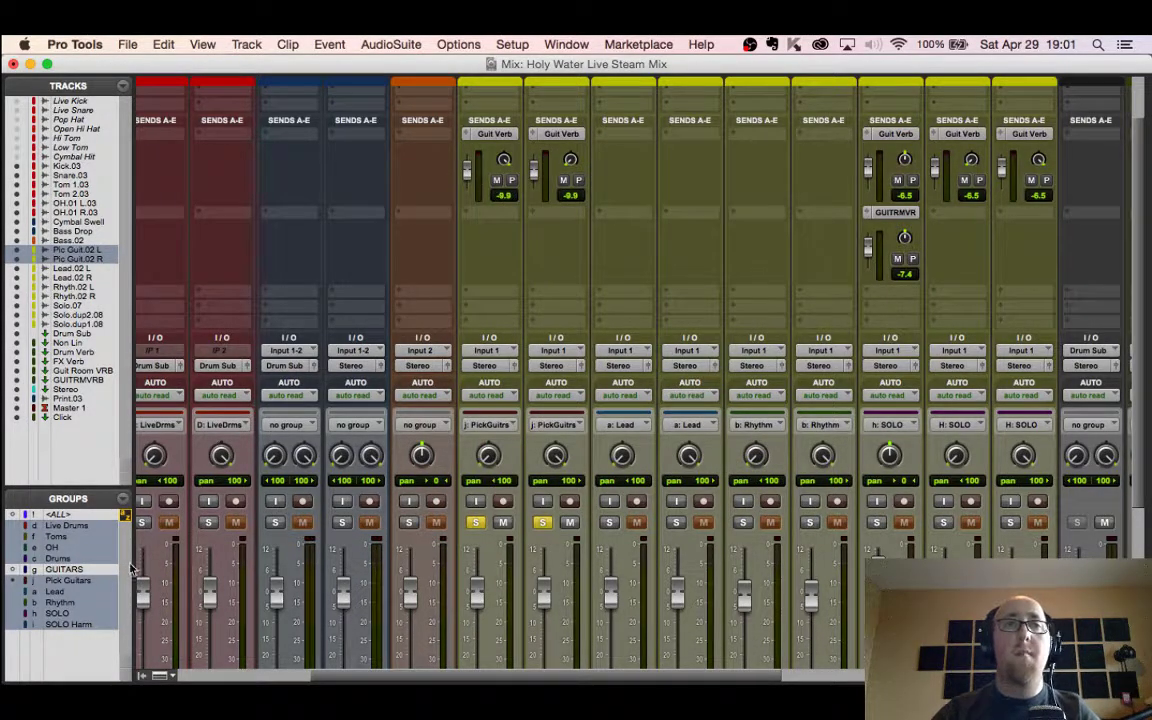
Step: Reopen the Pick Guitars group settings, review the Send Levels link option, and accept the dialog
right_click(57, 580)
click(70, 625)
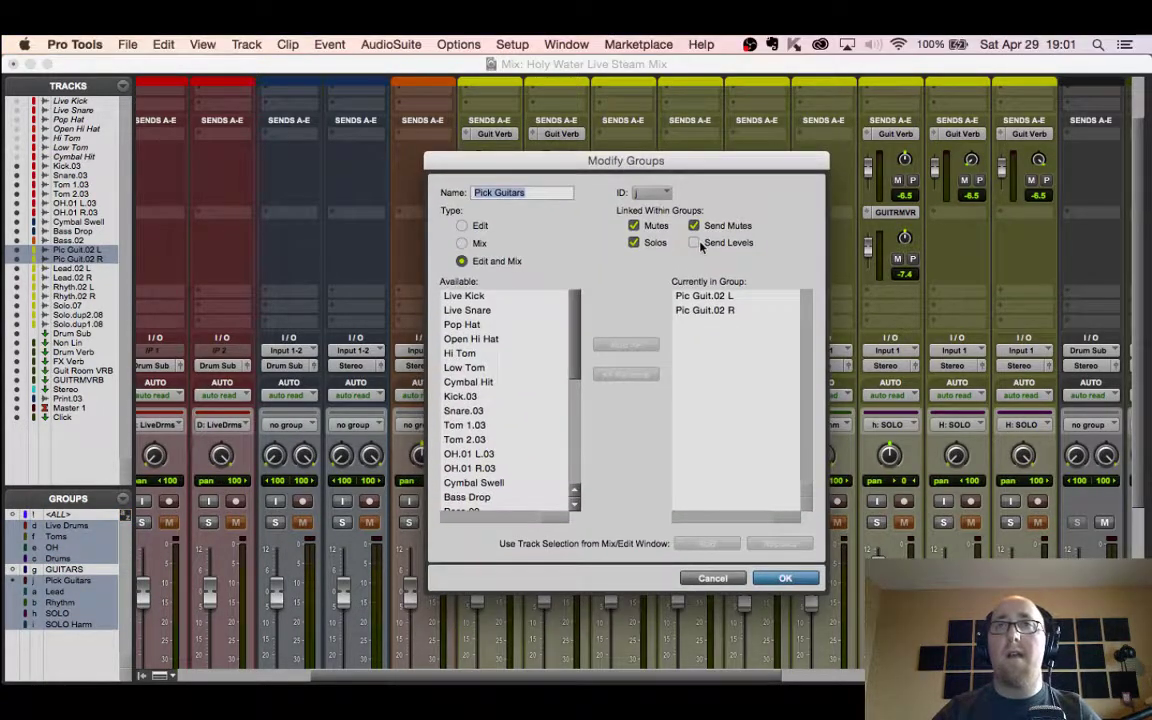
click(787, 578)
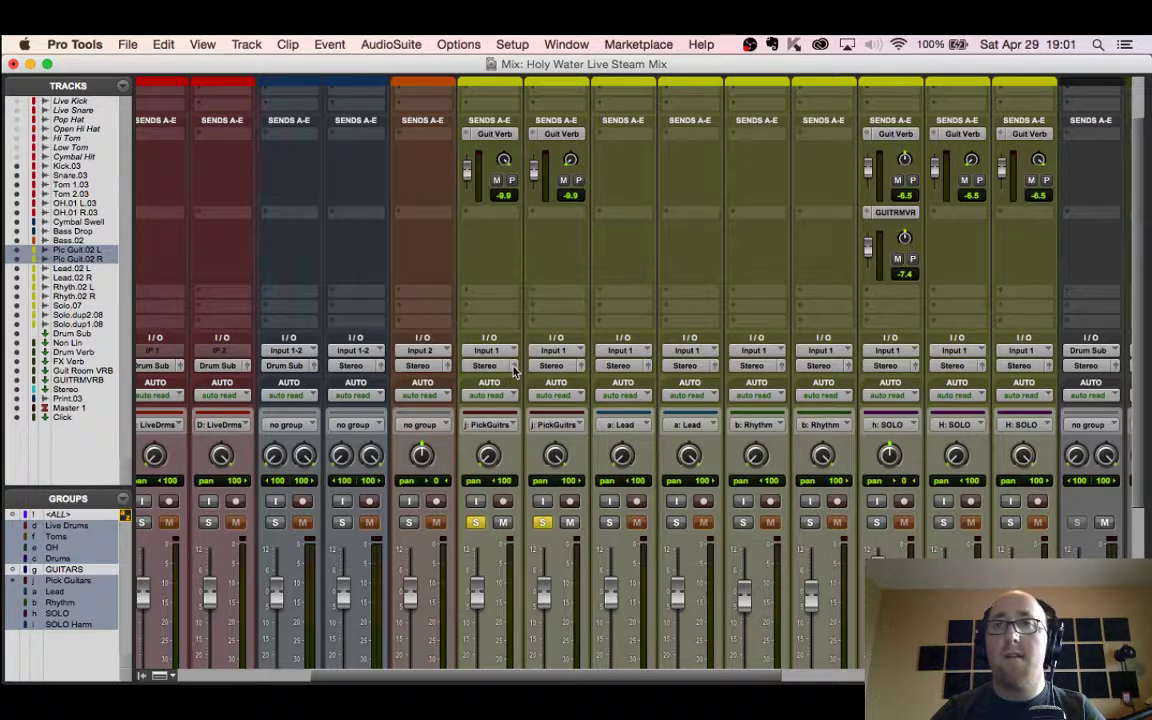
Step: Solo Lead.02 L and R in place of the Pick Guitars and play the first chorus from the lead clips
scroll(513, 372, right, 3)
click(536, 513)
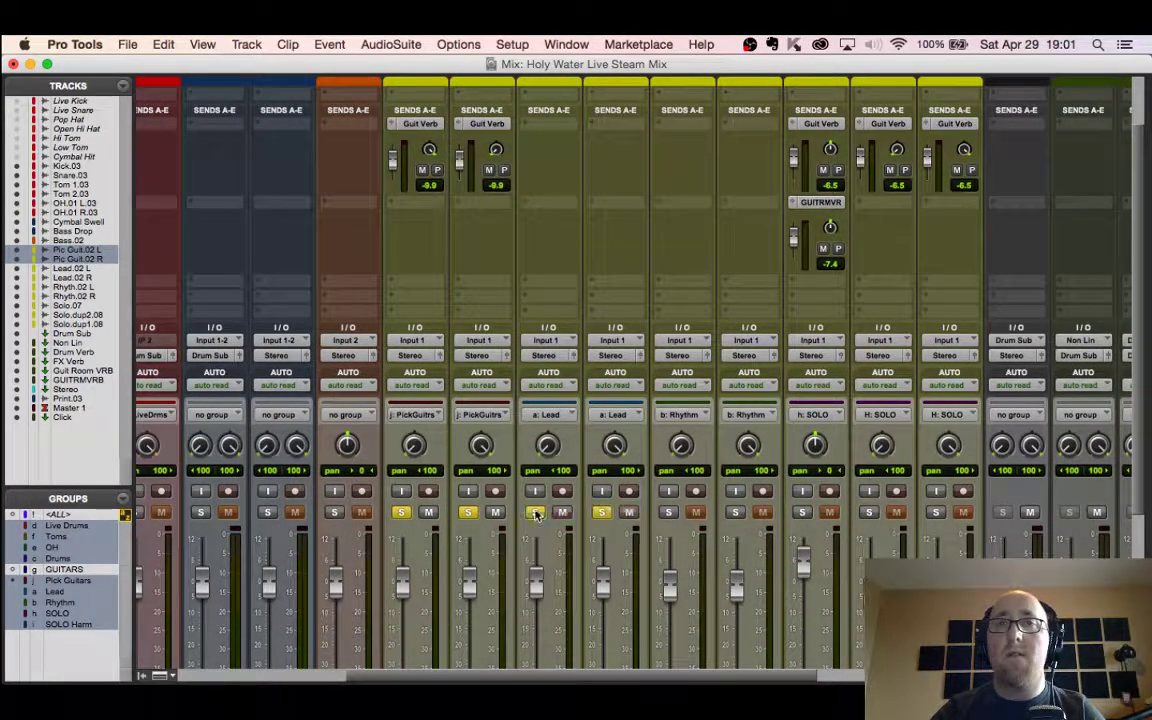
click(468, 512)
key(super+equal)
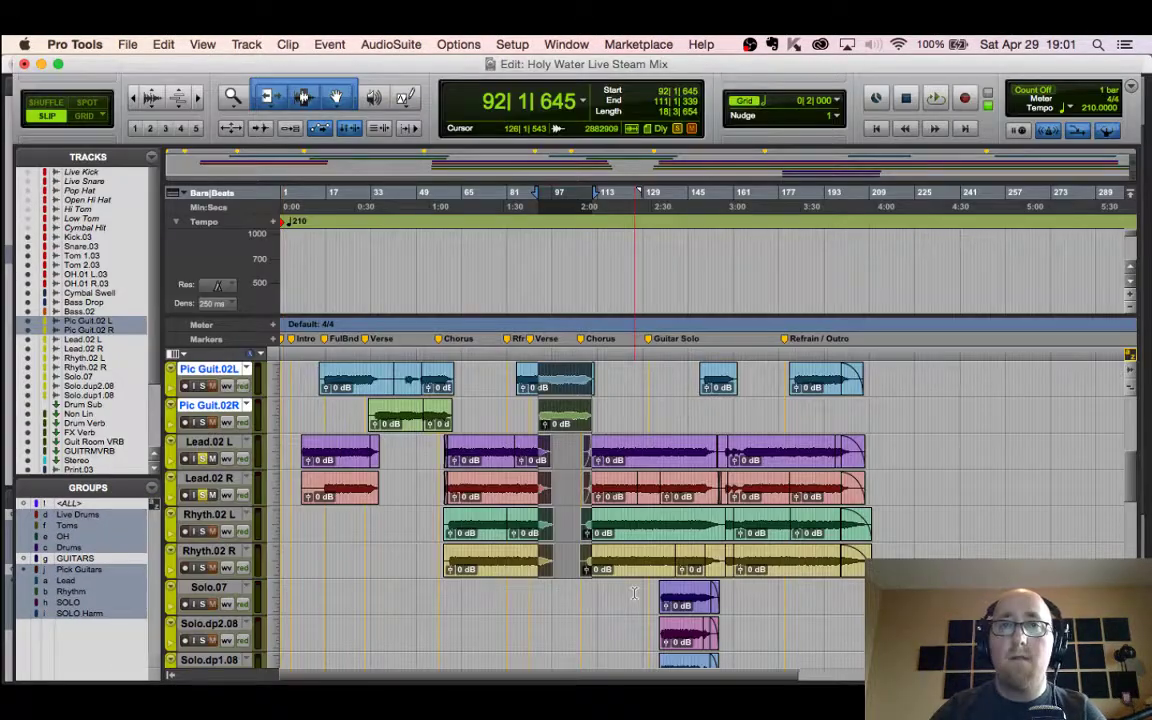
click(480, 462)
key(space)
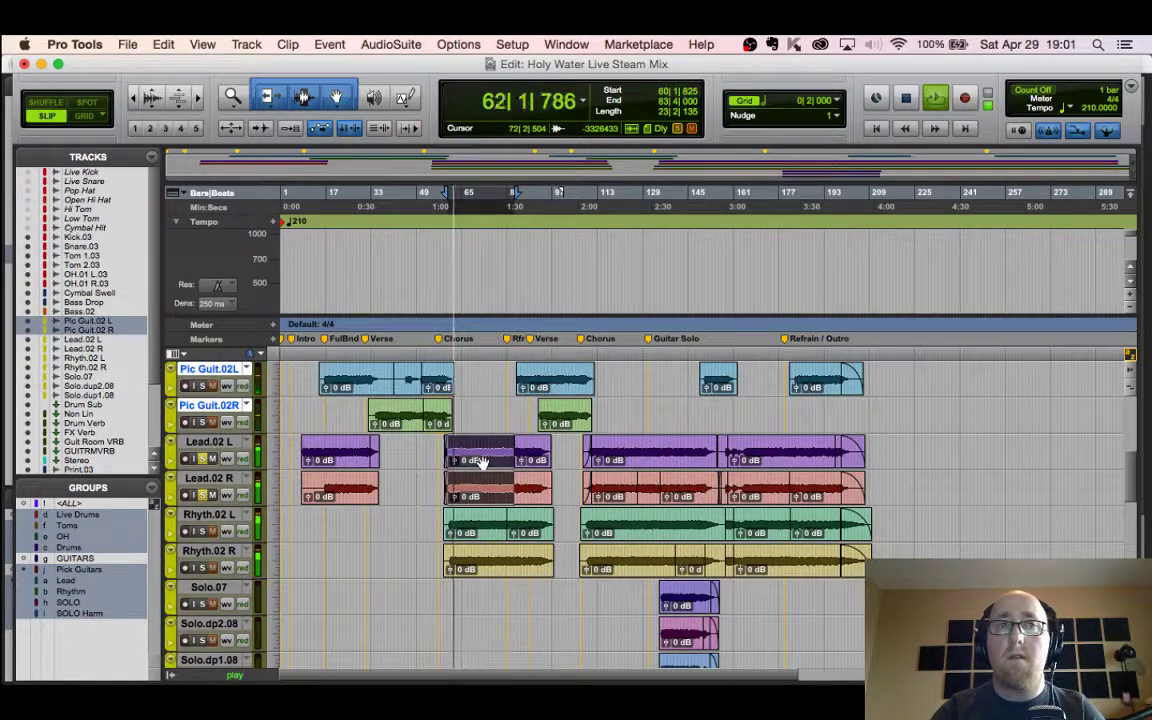
Step: Copy the GUITRMVRB send from Solo.07 to Lead.02 L and Lead.02 R
key(super+equal)
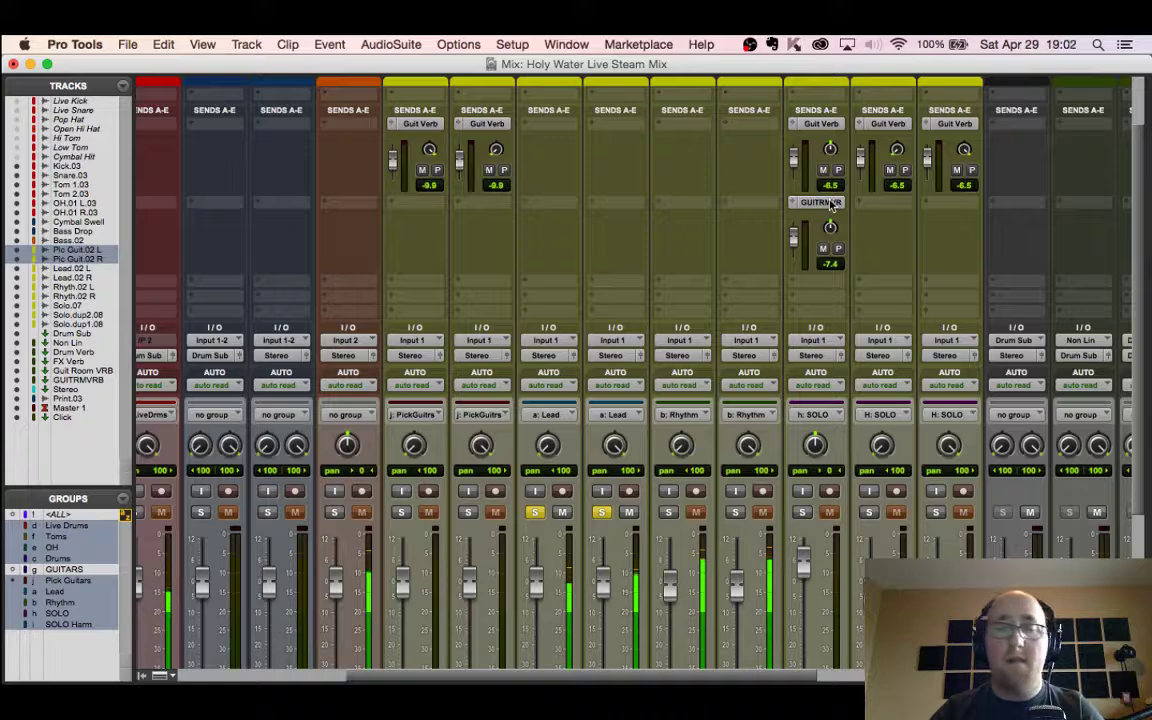
drag(831, 205, 561, 207)
click(559, 204)
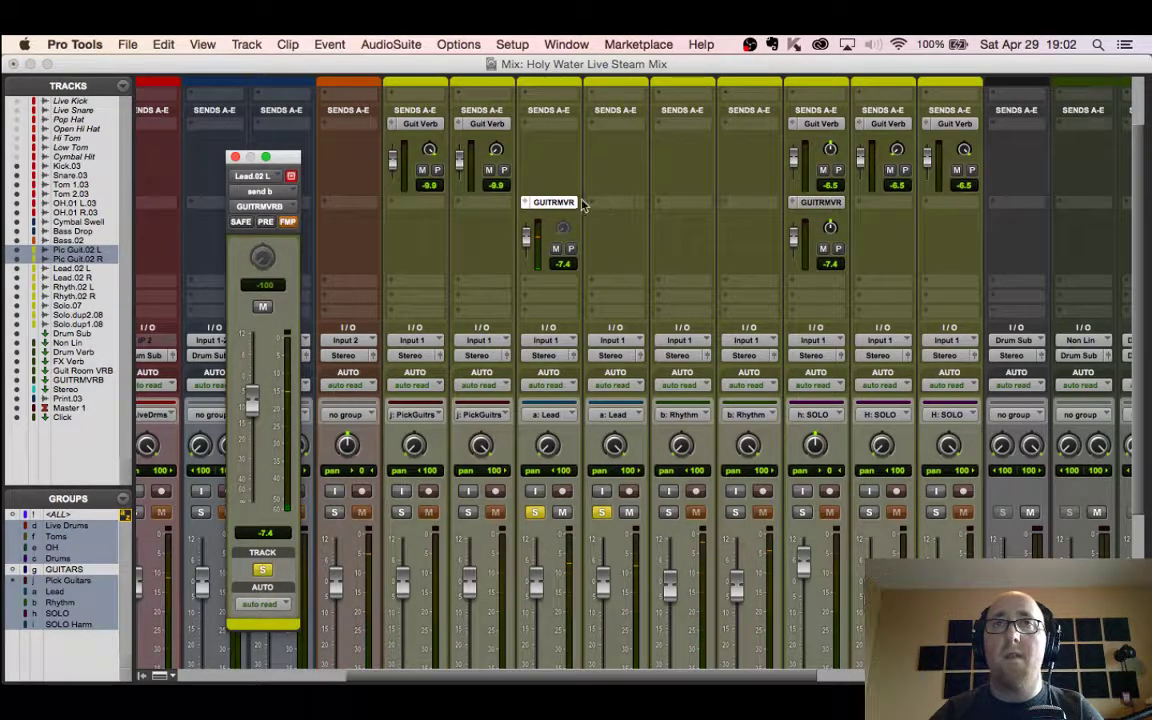
drag(563, 206, 621, 204)
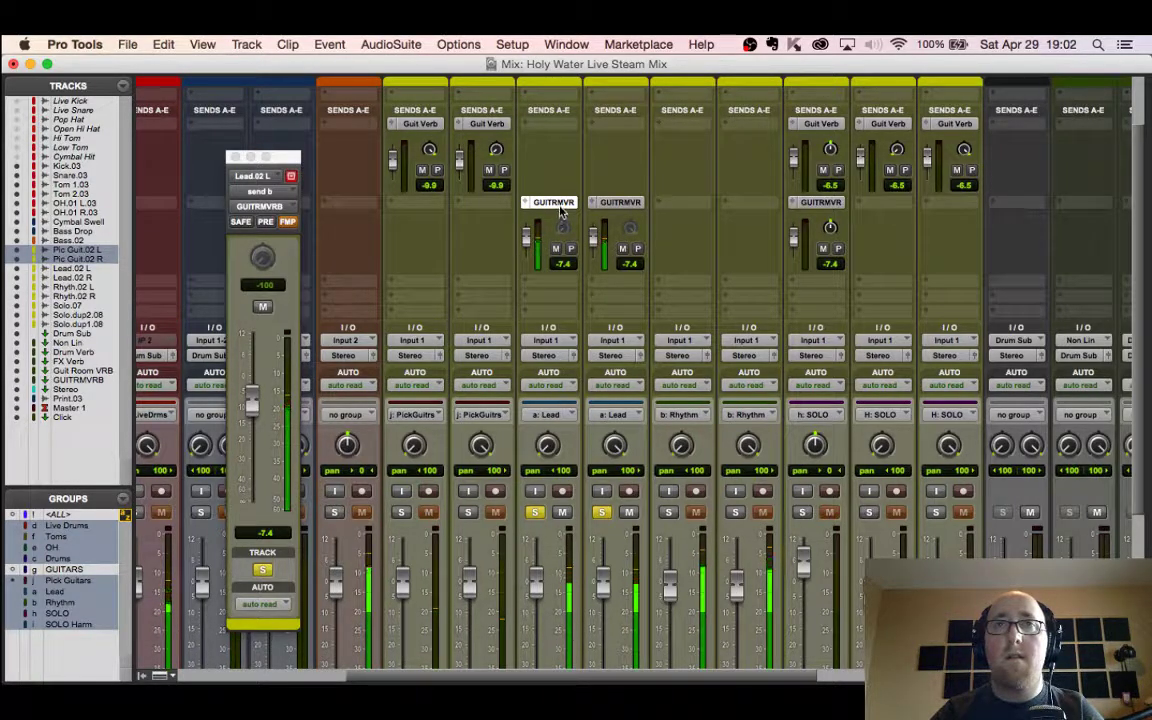
Step: Compare the lead guitars with their GUITRMVRB sends muted and unmuted
click(560, 205)
click(560, 205)
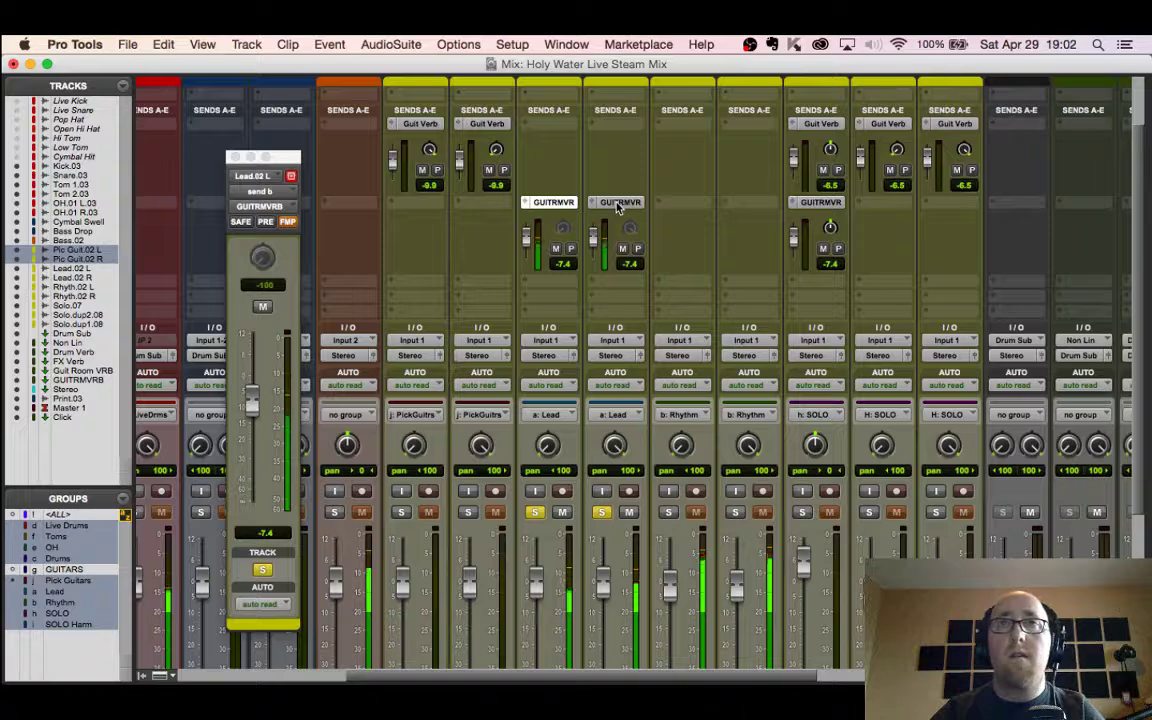
click(620, 205)
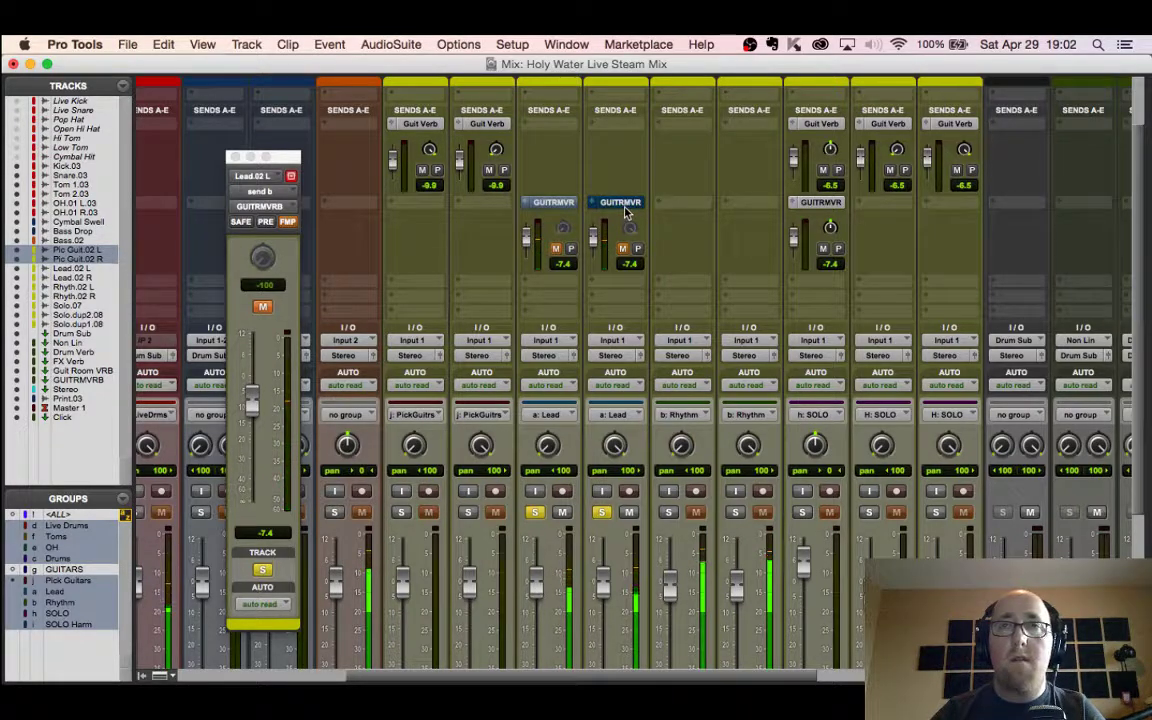
scroll(921, 489, right, 10)
scroll(921, 489, down, 3)
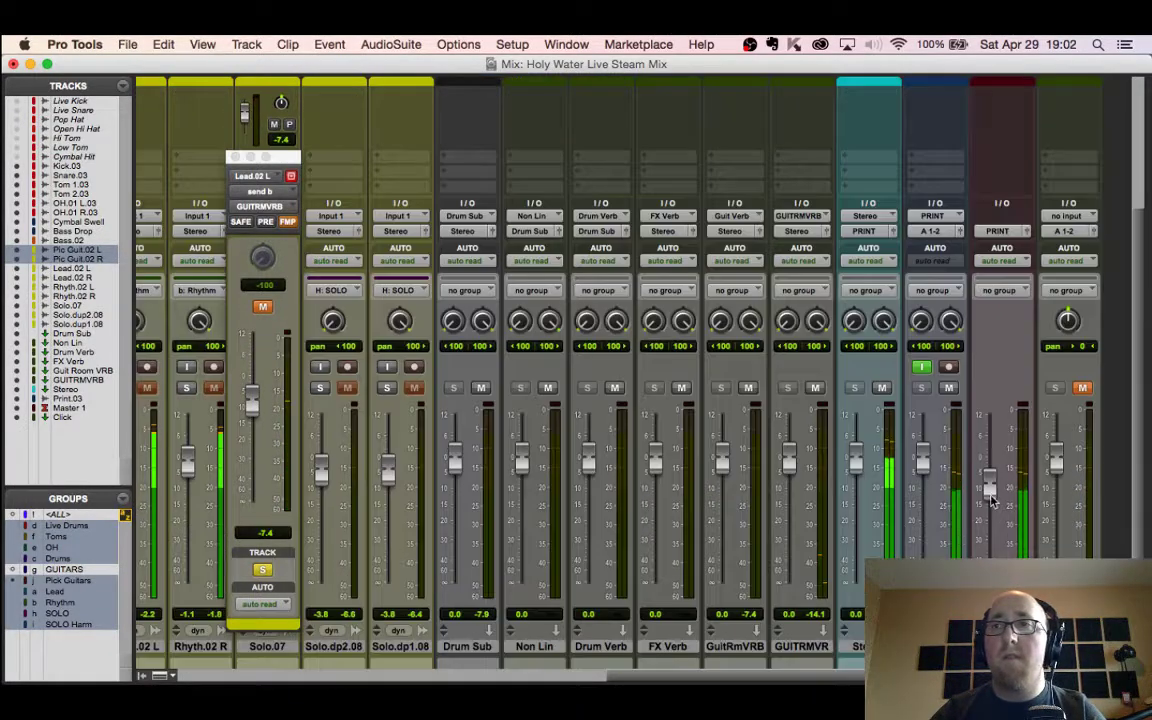
scroll(944, 465, left, 5)
scroll(476, 303, up, 5)
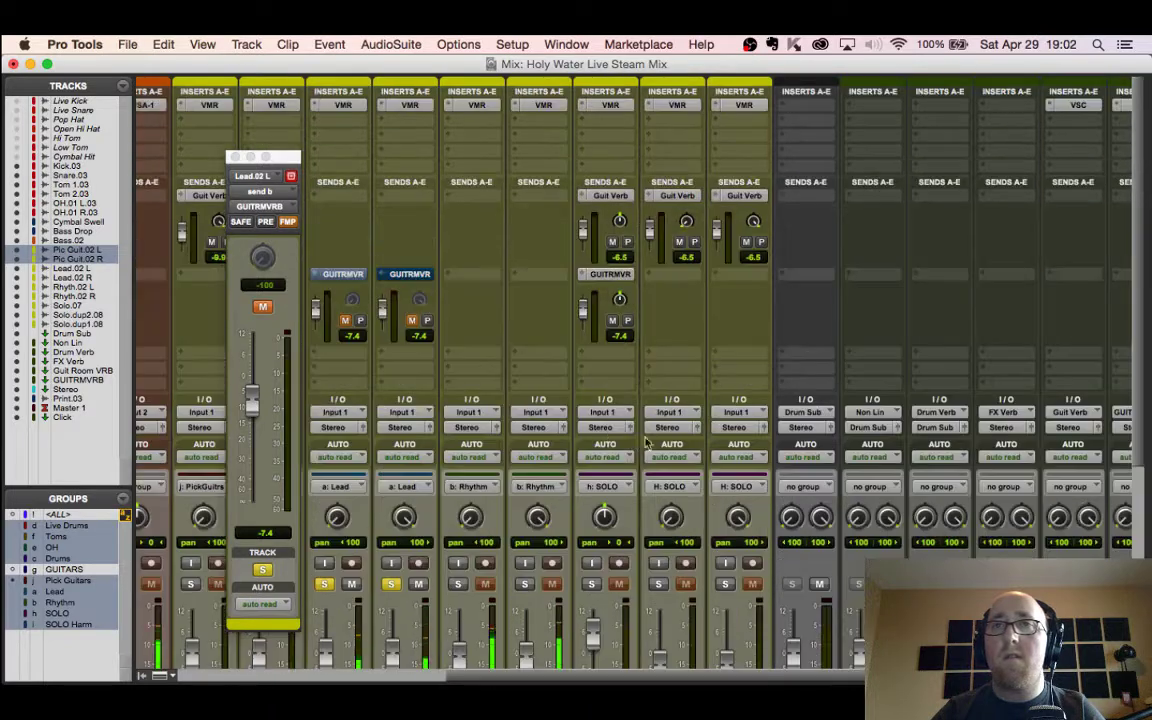
ctrl+super+click(410, 276)
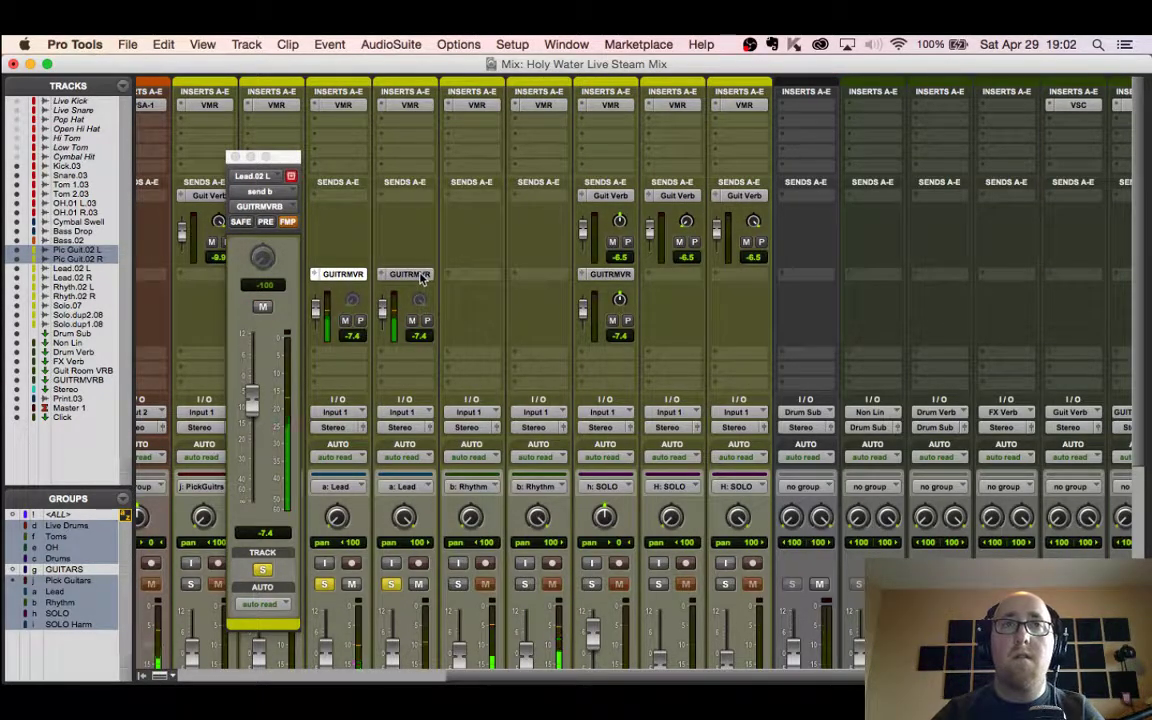
scroll(446, 335, left, 1)
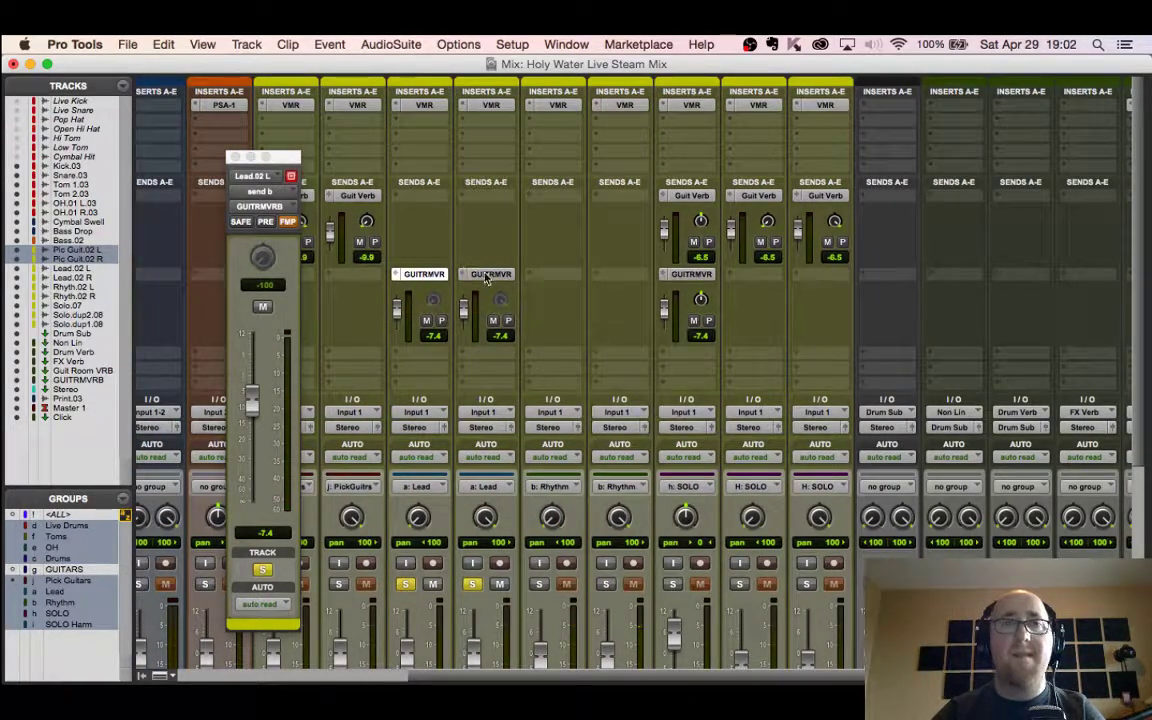
ctrl+super+click(487, 276)
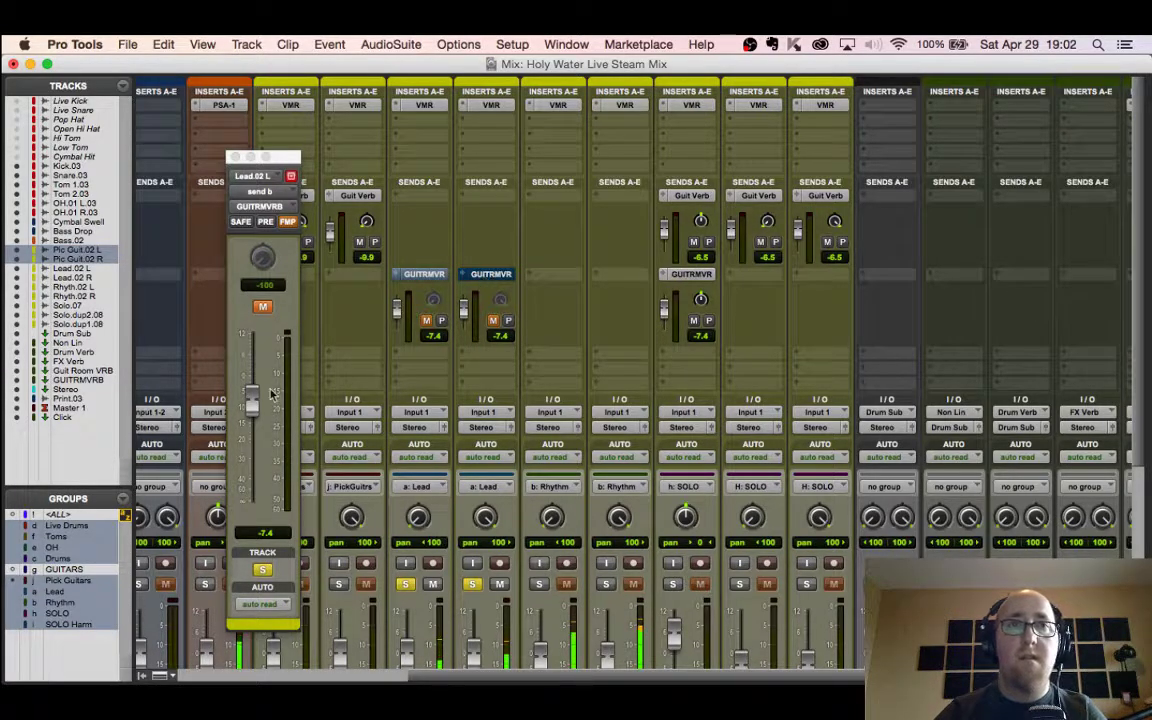
Step: Audition the lead guitars' GUITRMVRB sends at -0.1 dB, and lower them to -8.9 dB
drag(251, 413, 254, 388)
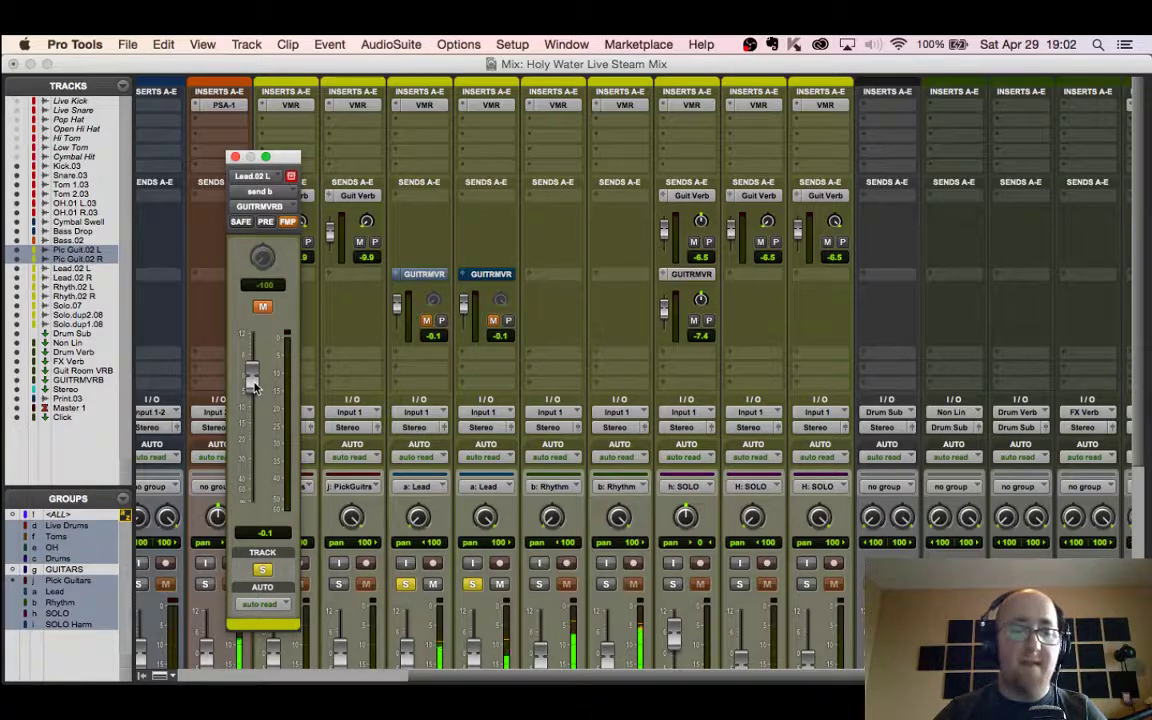
ctrl+super+click(500, 276)
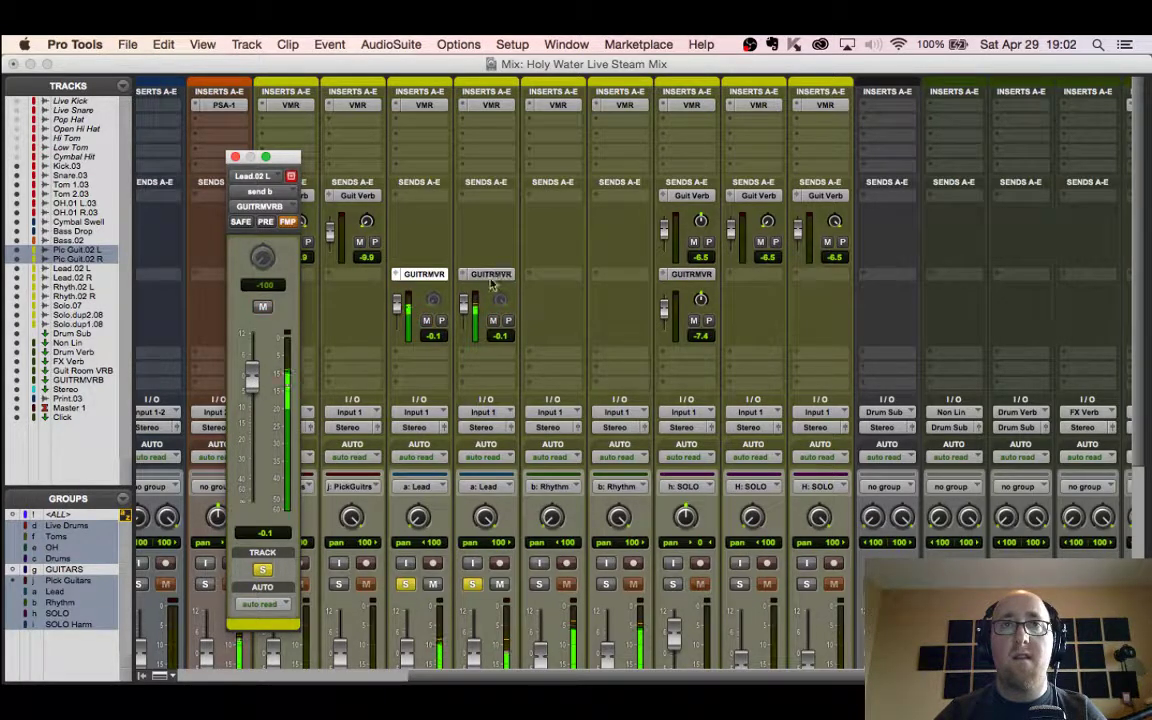
drag(253, 380, 258, 413)
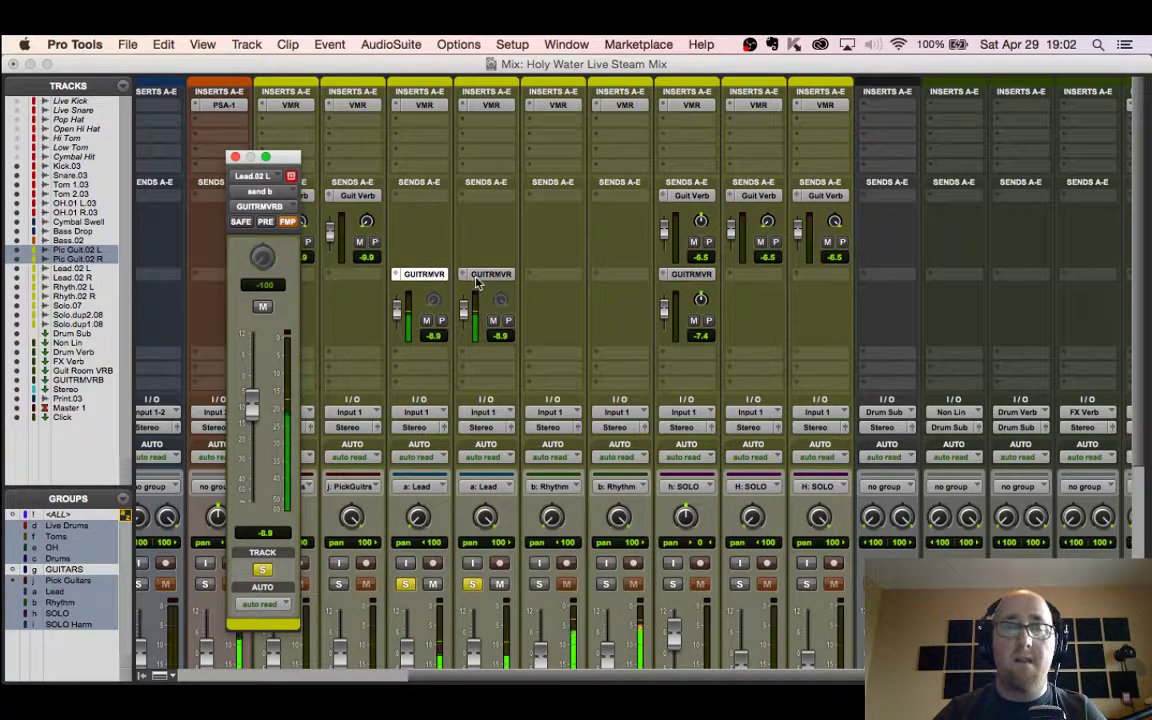
Step: Adjust the Master 1 output fader level
scroll(897, 510, right, 5)
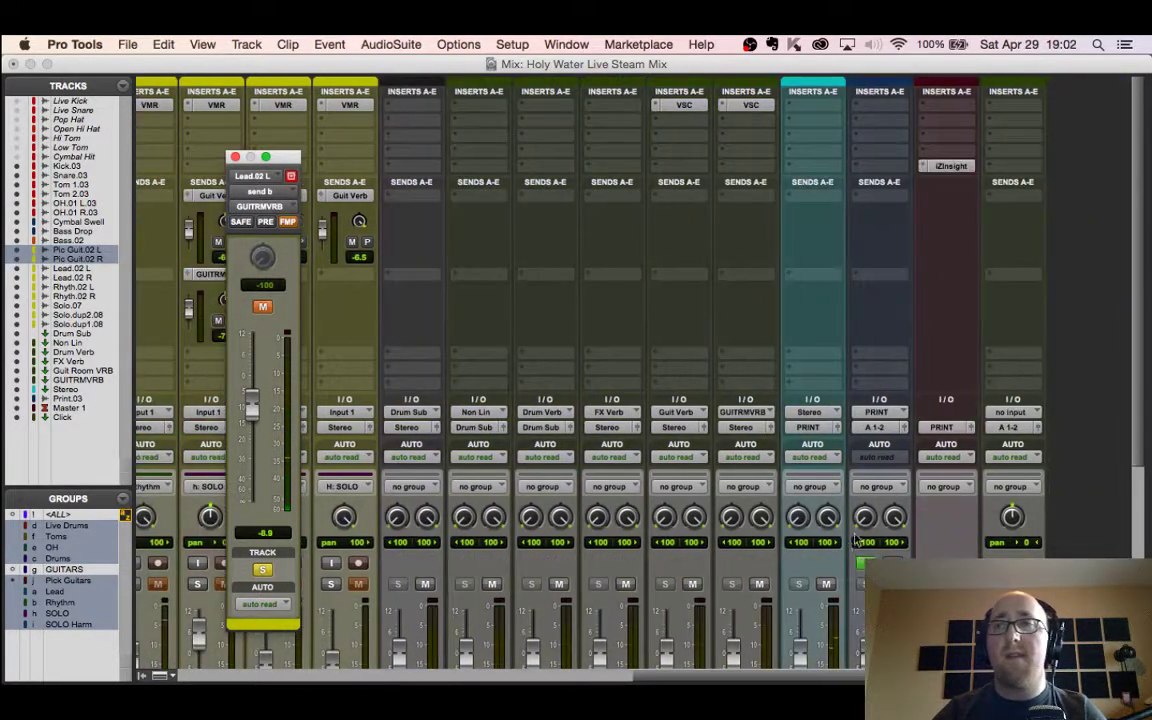
scroll(897, 510, down, 5)
click(932, 443)
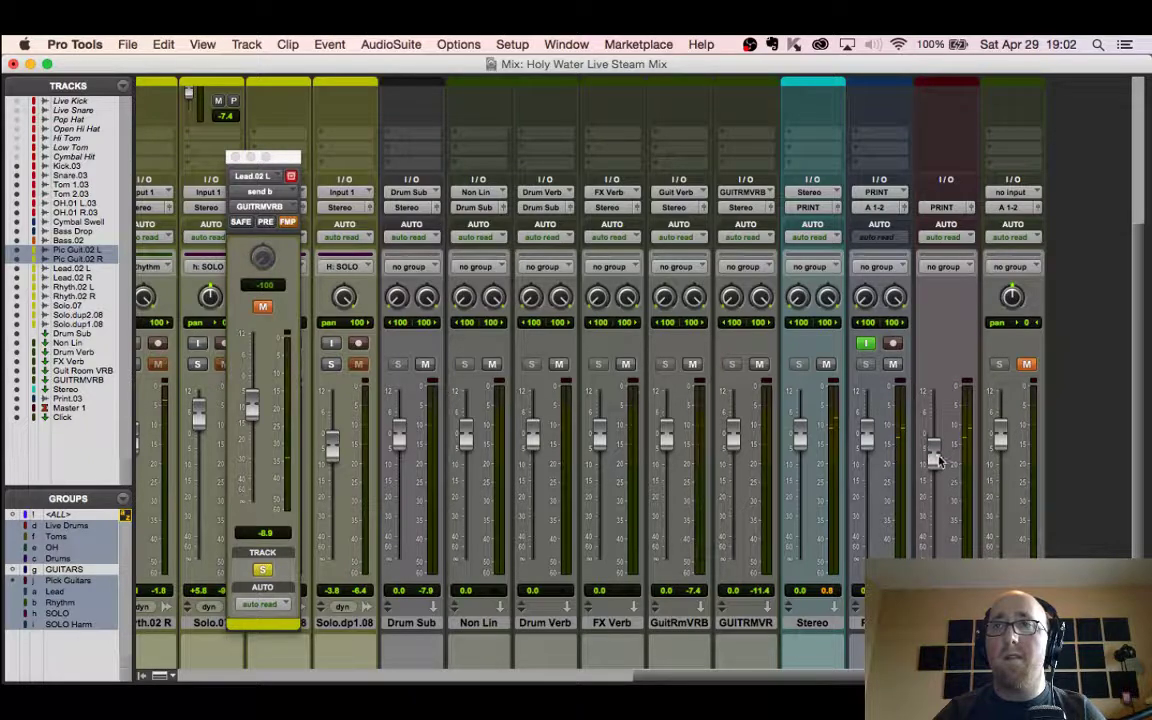
scroll(667, 458, left, 10)
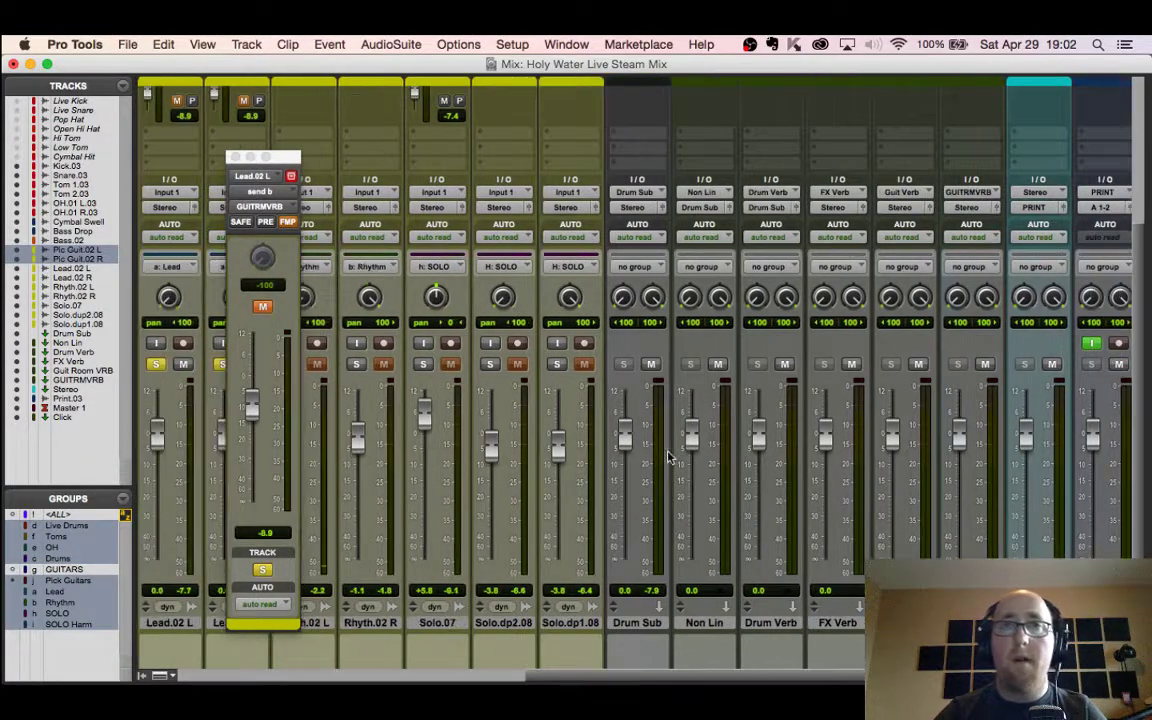
Step: Copy the GUITRMVRB send from Lead.02 R to Rhyth.02 L and Rhyth.02 R
scroll(706, 443, right, 5)
scroll(600, 330, up, 5)
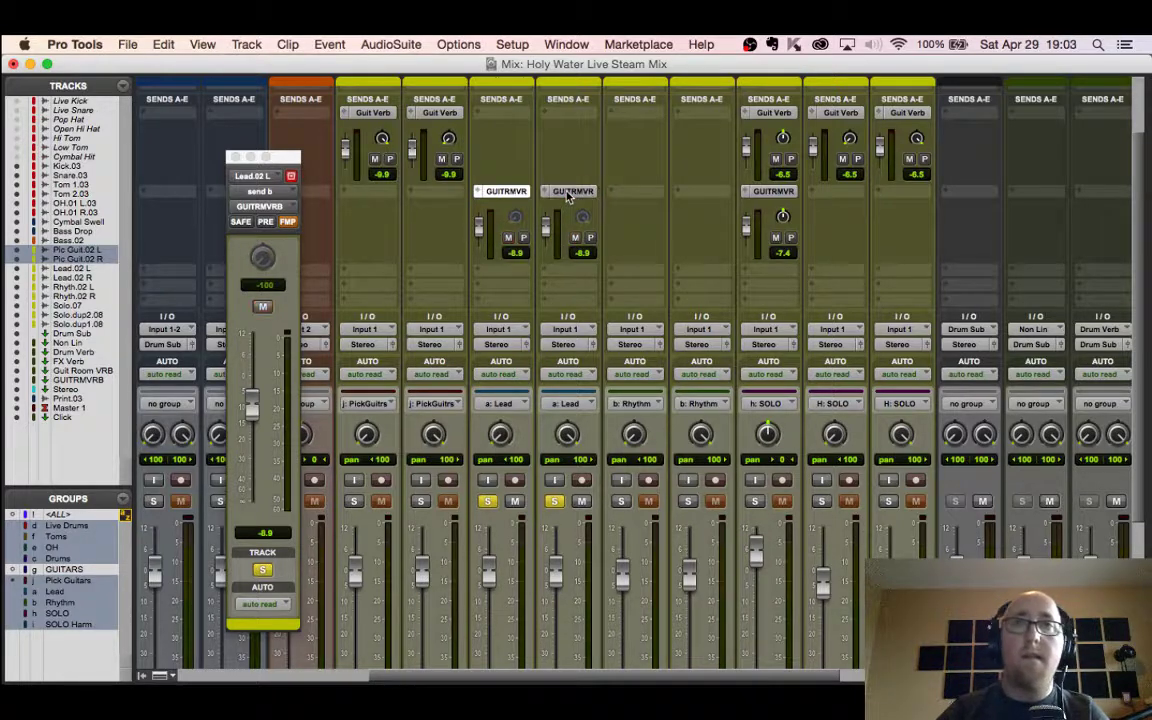
drag(568, 193, 713, 190)
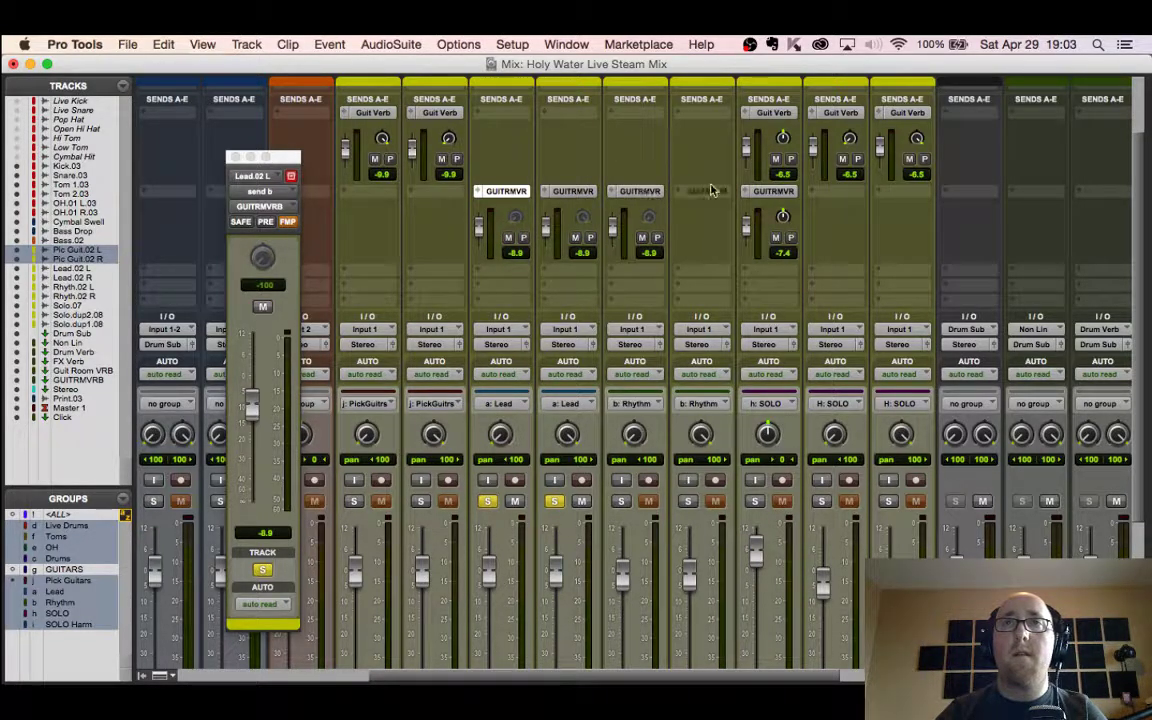
Step: Solo the Rhythm guitars alongside the leads, raise the Lead track faders slightly, and compare both groups by toggling their solos
click(620, 501)
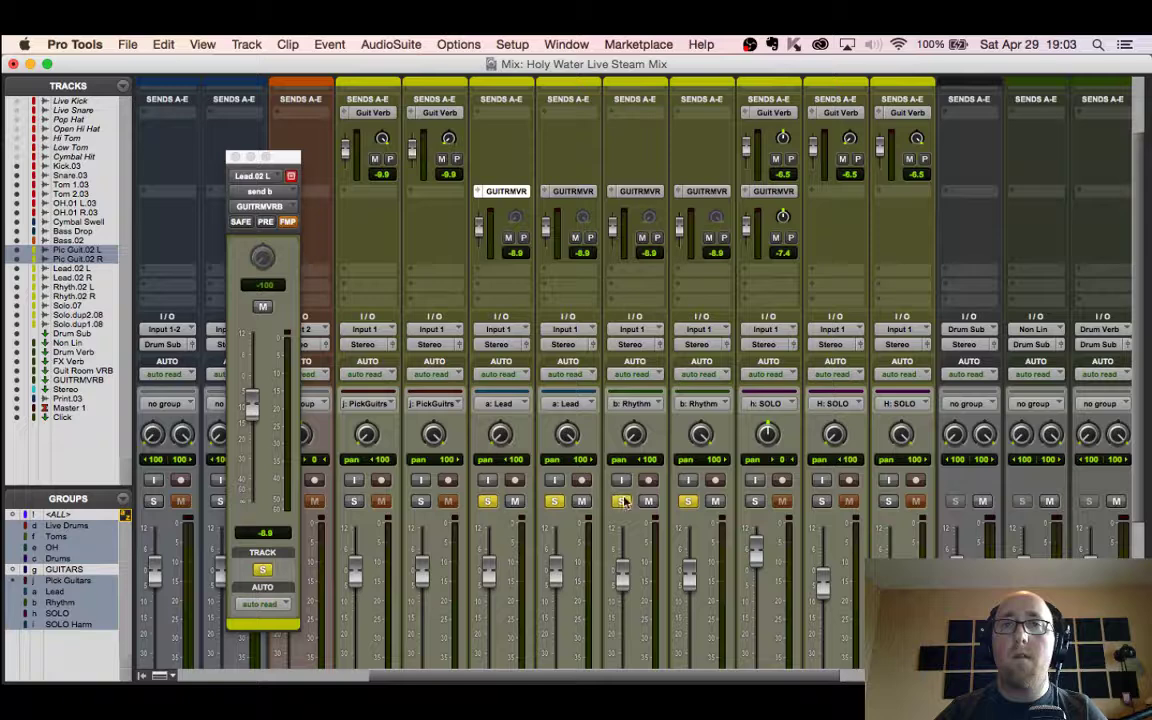
key(space)
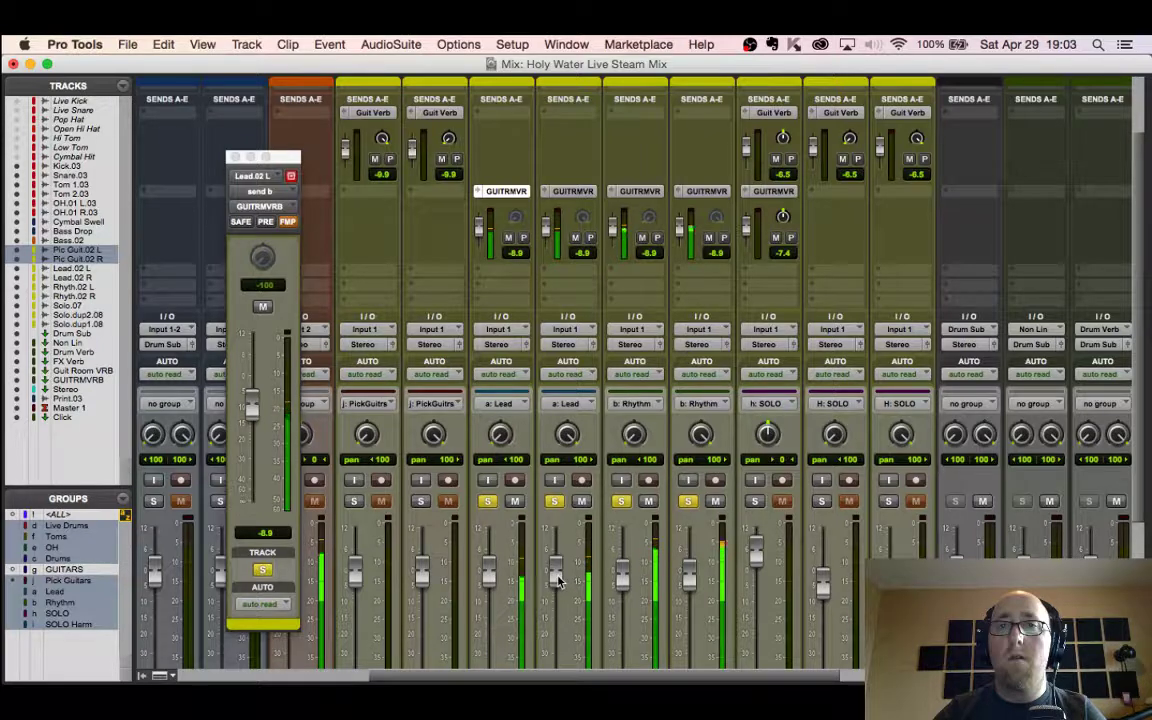
drag(558, 580, 558, 574)
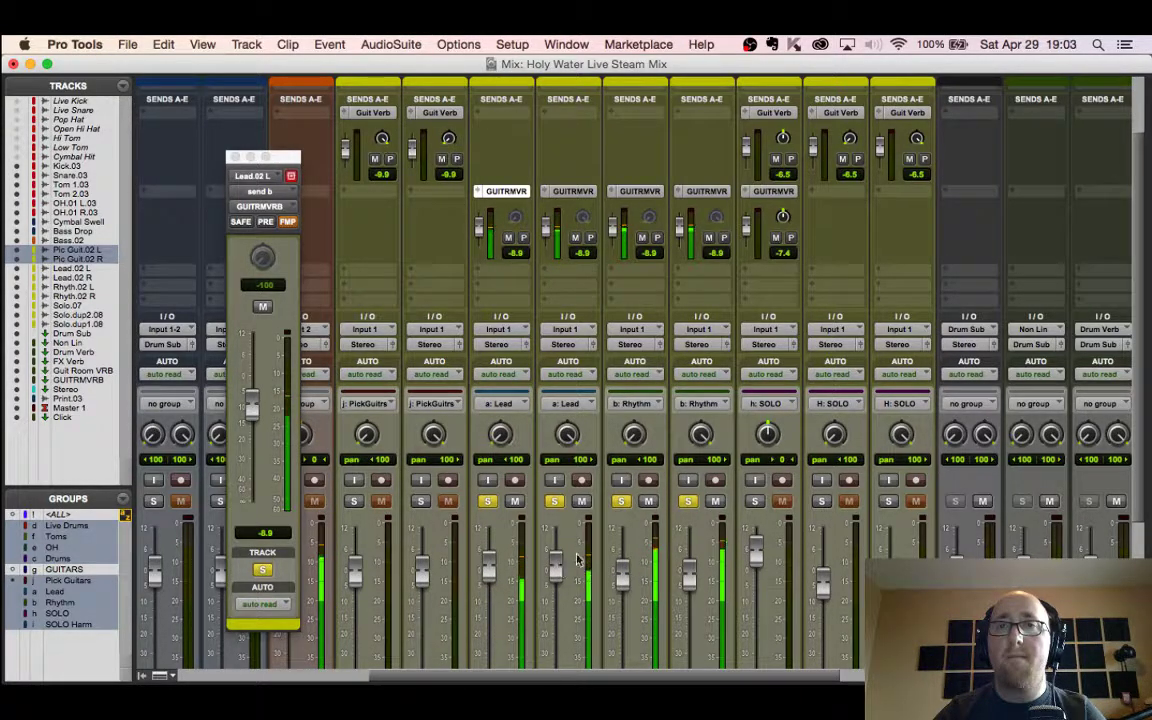
click(618, 502)
click(619, 503)
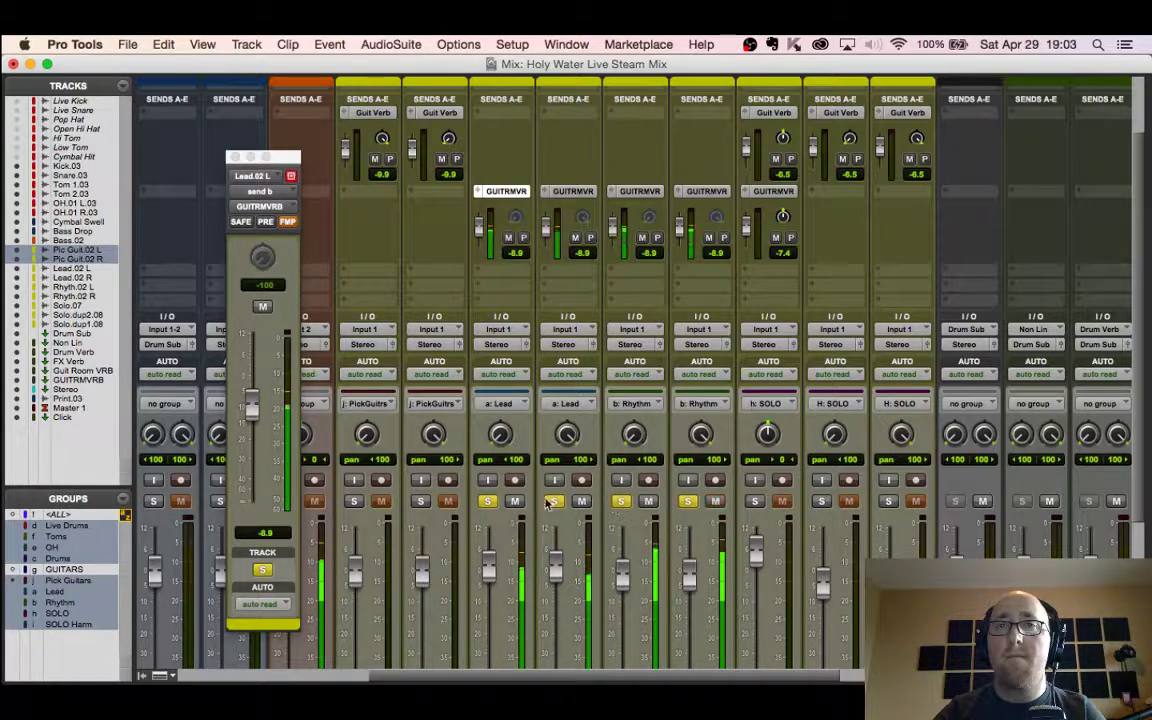
click(555, 502)
click(556, 502)
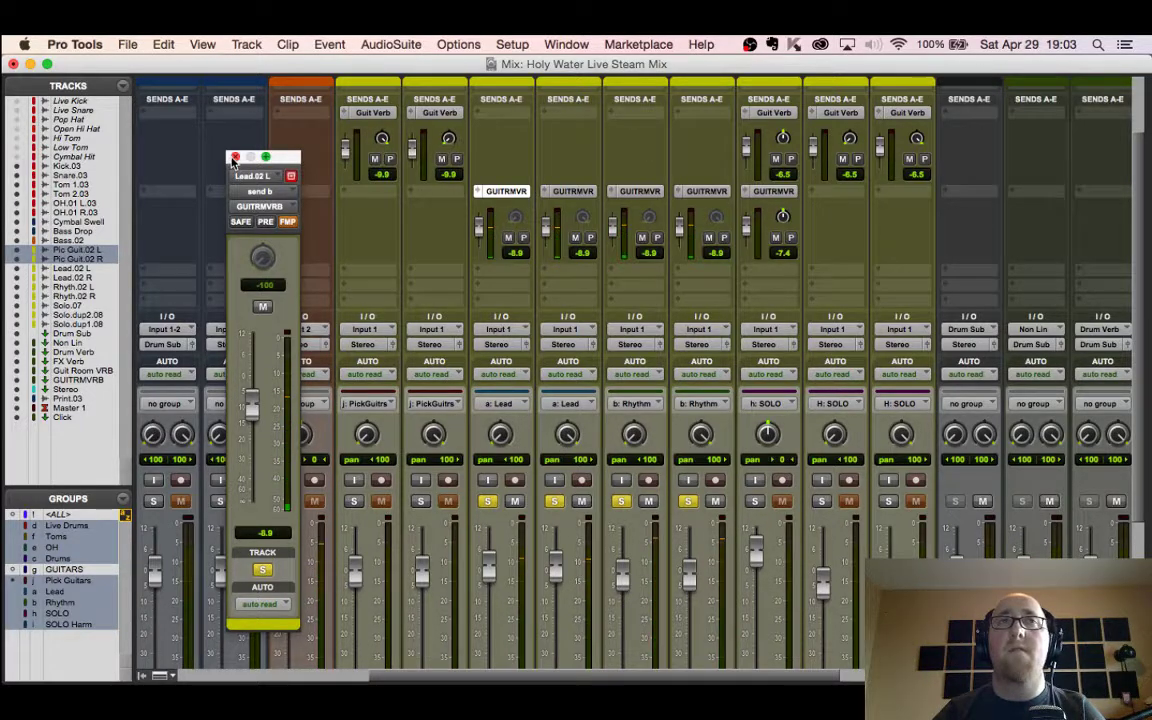
Step: Close the send window and copy Solo.07's Guit Verb send to the Rhyth.02 and Lead.02 L and R tracks
click(290, 176)
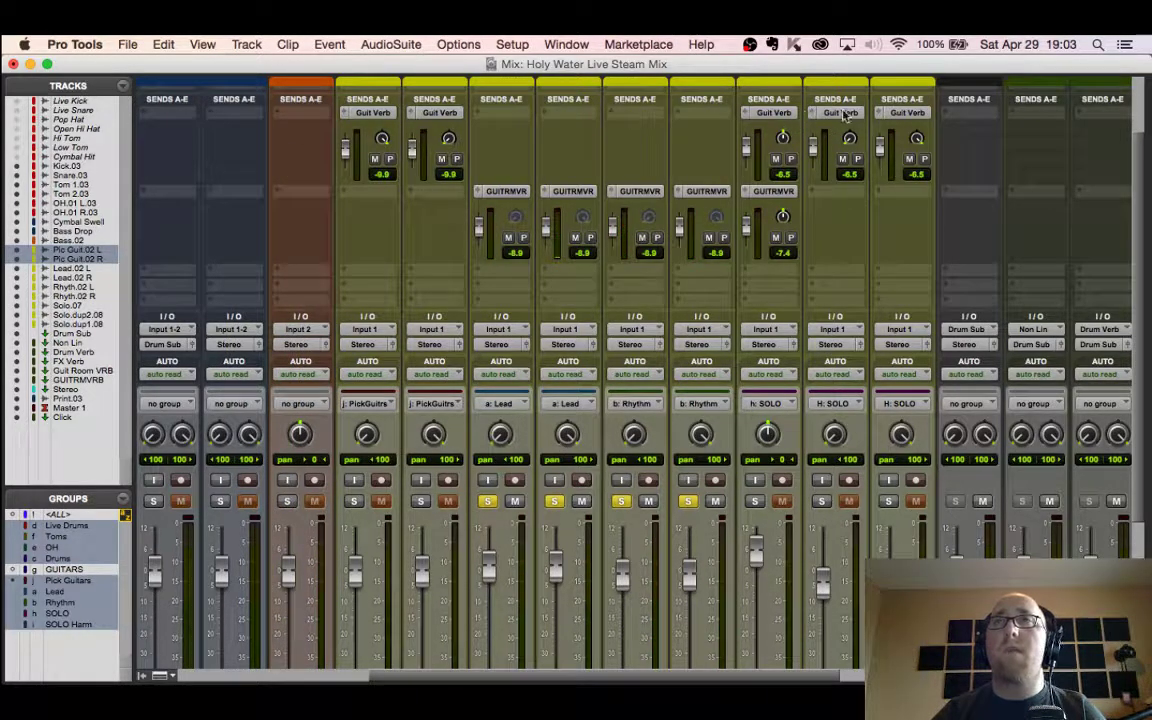
drag(763, 110, 700, 112)
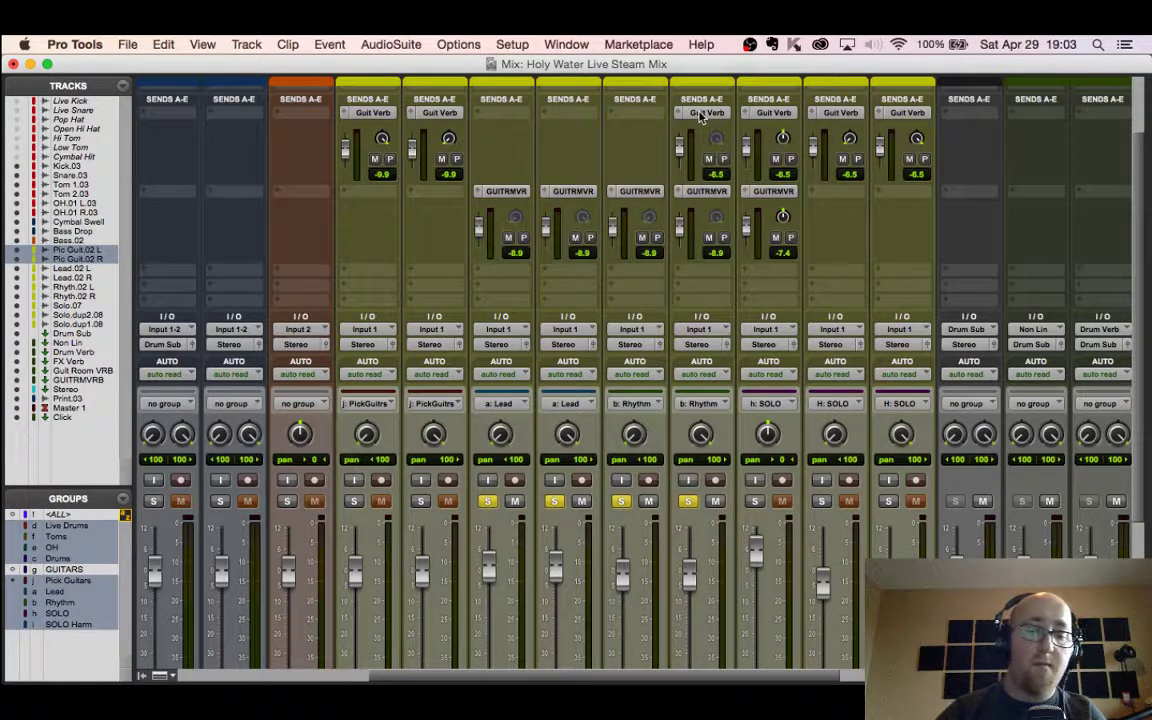
drag(701, 114, 504, 115)
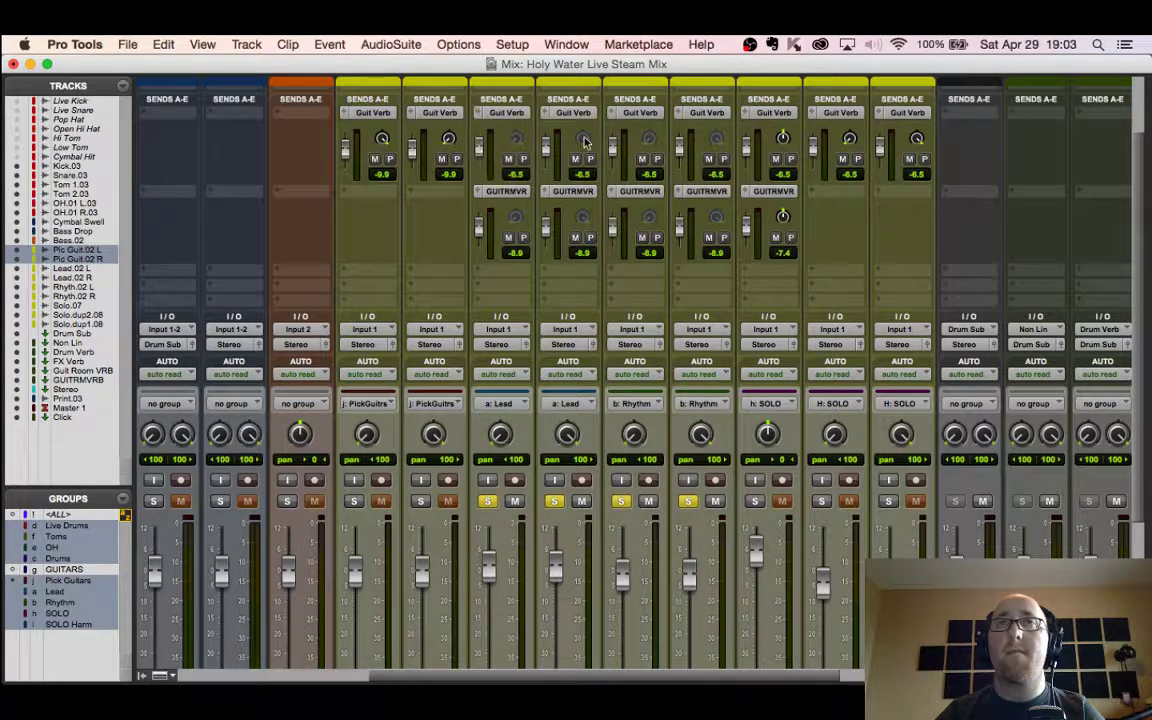
Step: Audition only the lead guitars with their Guit Verb sends muted and unmuted, and lower those sends to -18.9 dB
scroll(485, 280, down, 5)
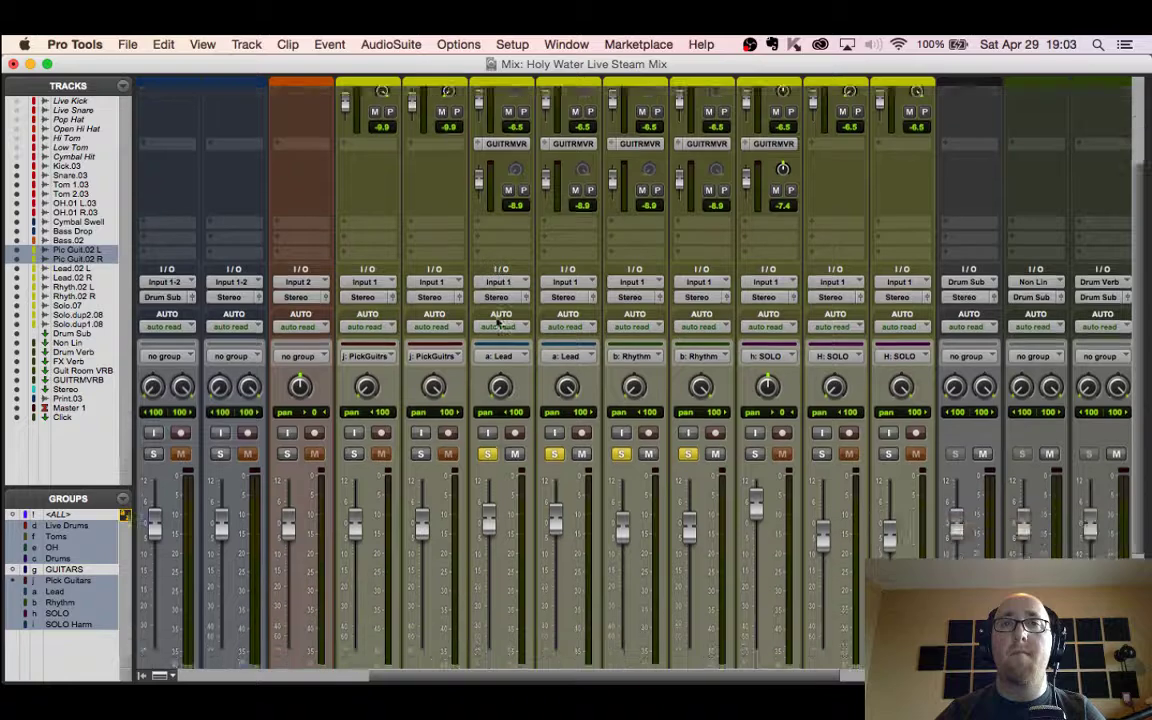
scroll(496, 323, up, 5)
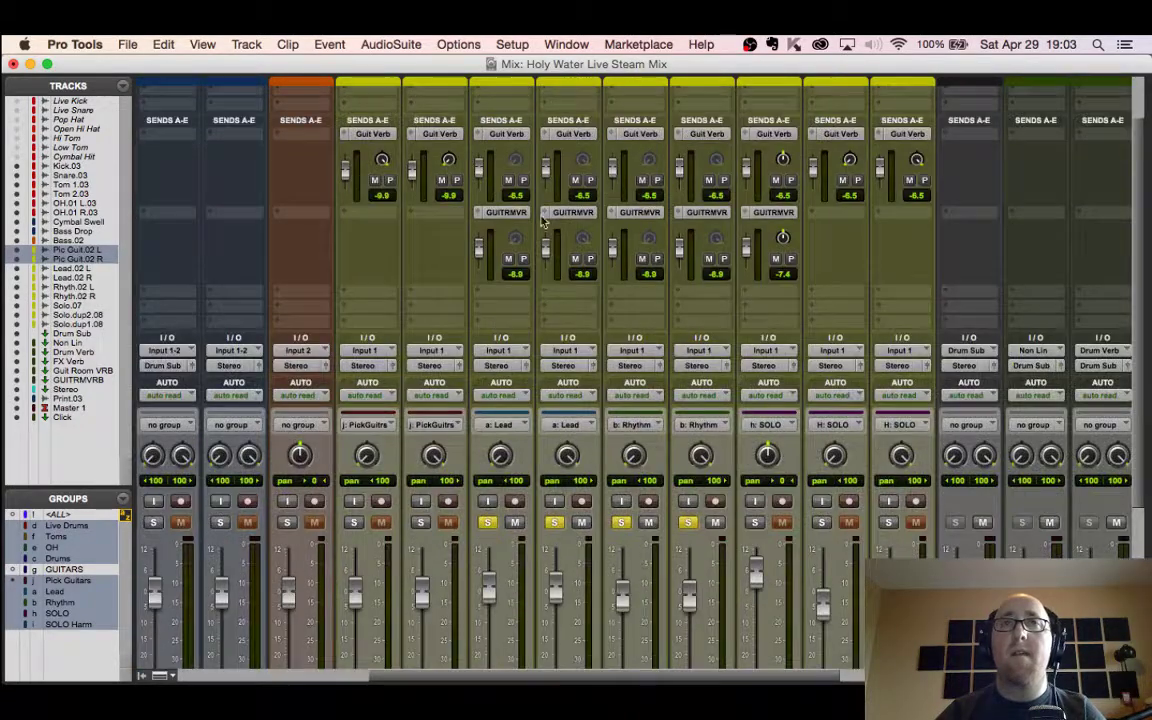
click(621, 522)
key(space)
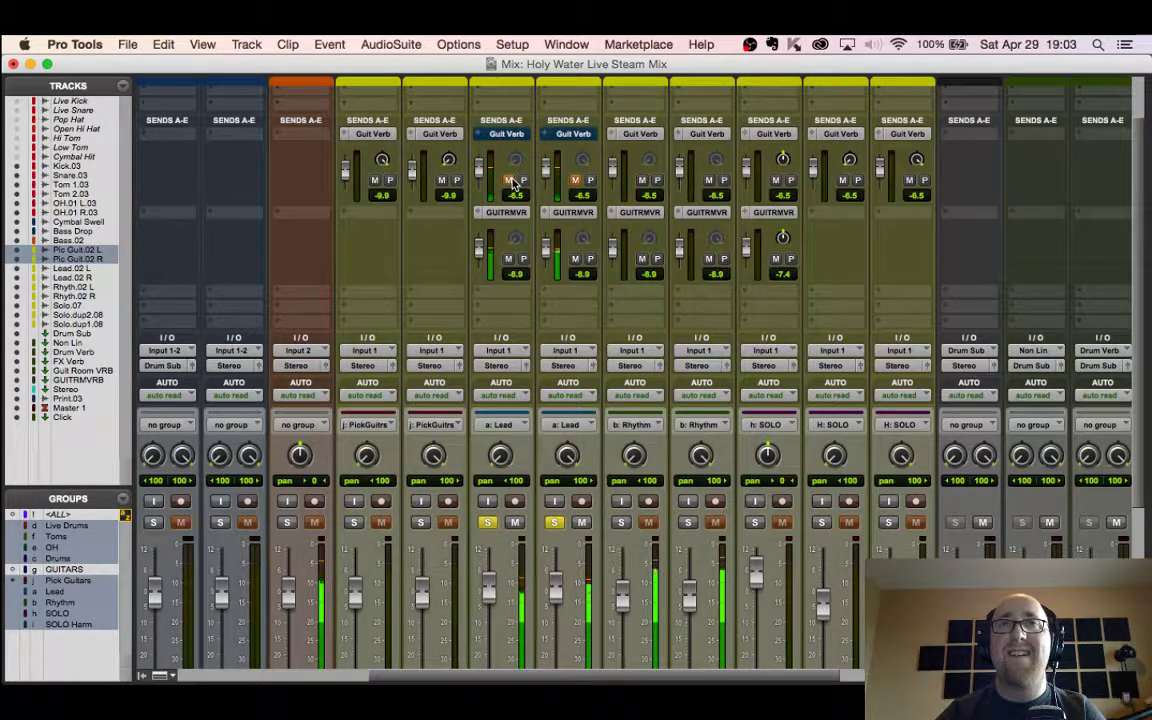
drag(486, 168, 480, 179)
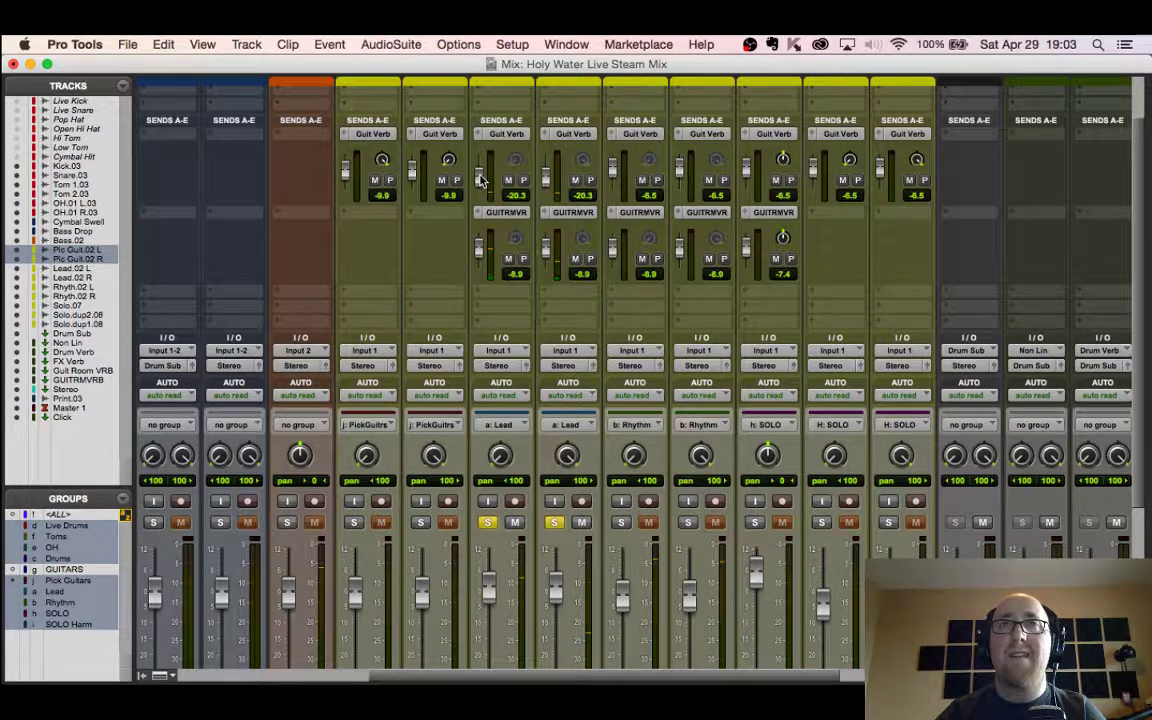
drag(480, 179, 480, 179)
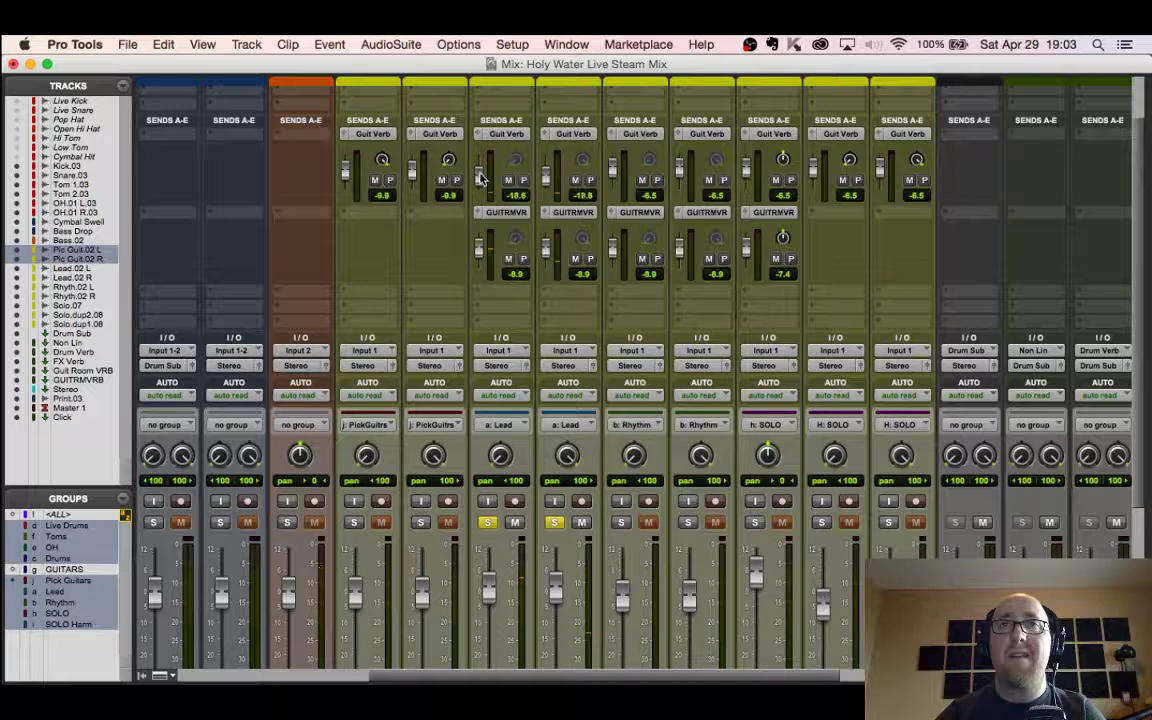
Step: Solo the rhythm guitars, lower their Guit Verb sends to -18.9 dB, and audition them with the leads before clearing all solos
click(622, 522)
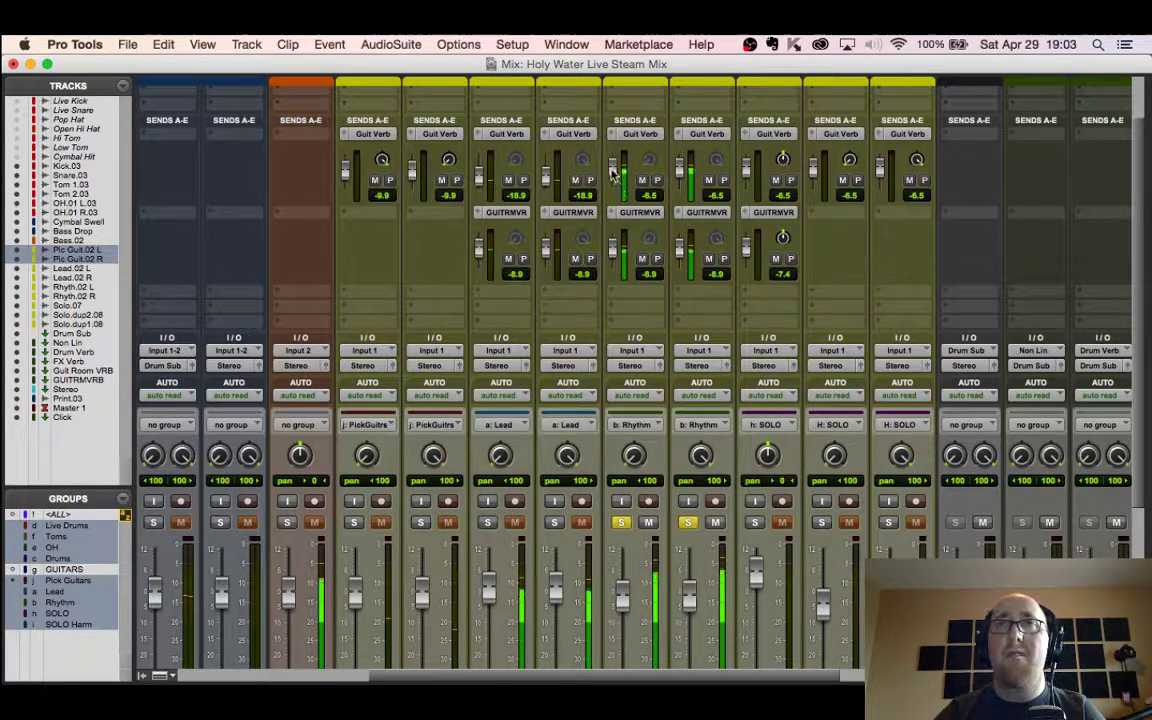
drag(613, 170, 617, 183)
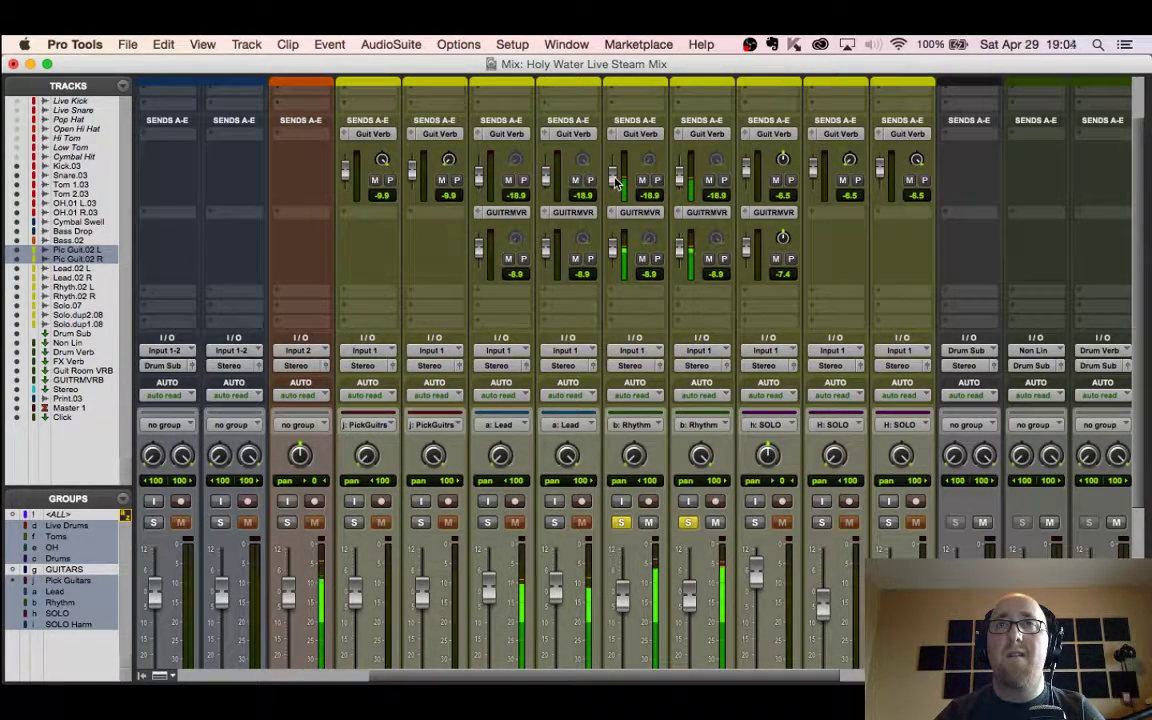
click(487, 522)
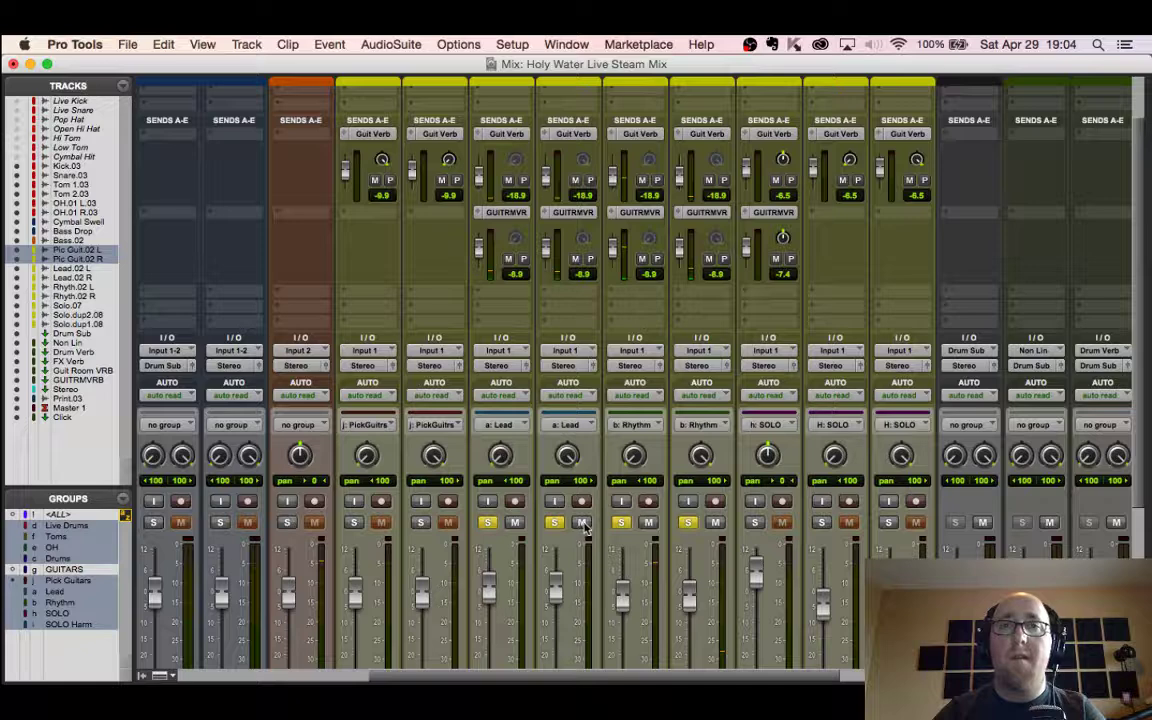
click(619, 524)
click(558, 523)
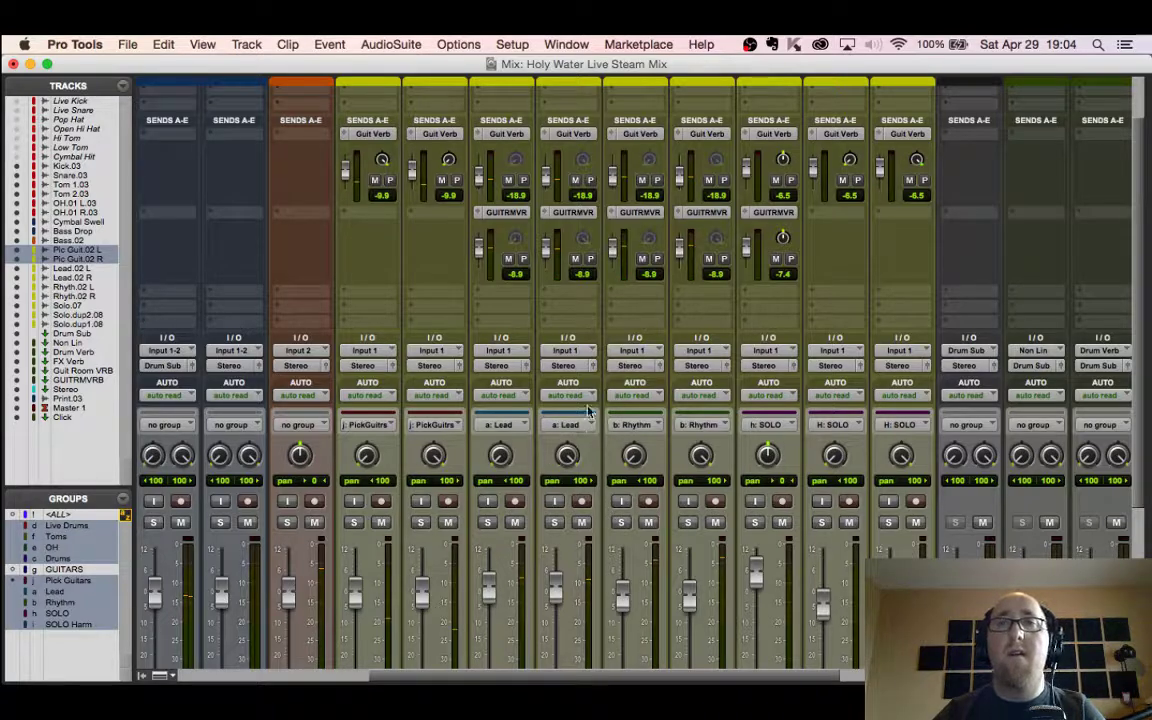
Step: Mute the kick, snare, tom, overhead, Cymbal Swell and Bass Drop tracks so the bass and guitars play without them
scroll(576, 427, left, 2)
scroll(576, 427, left, 4)
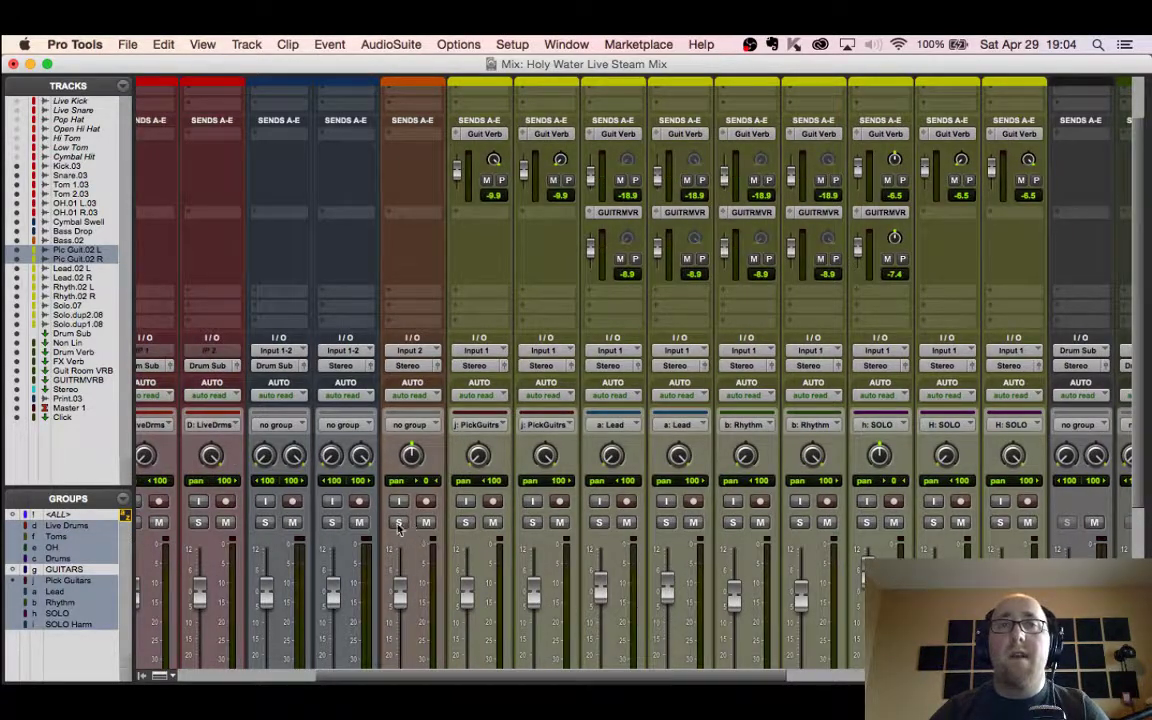
drag(362, 522, 145, 522)
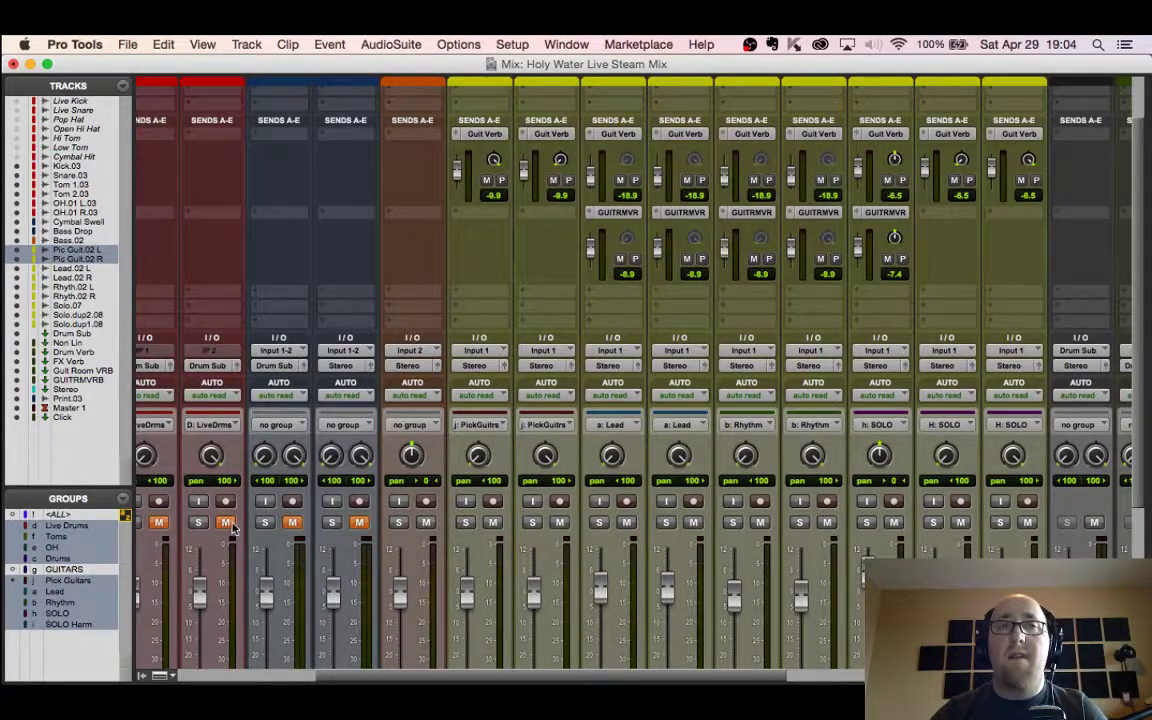
scroll(297, 503, left, 13)
scroll(585, 427, right, 15)
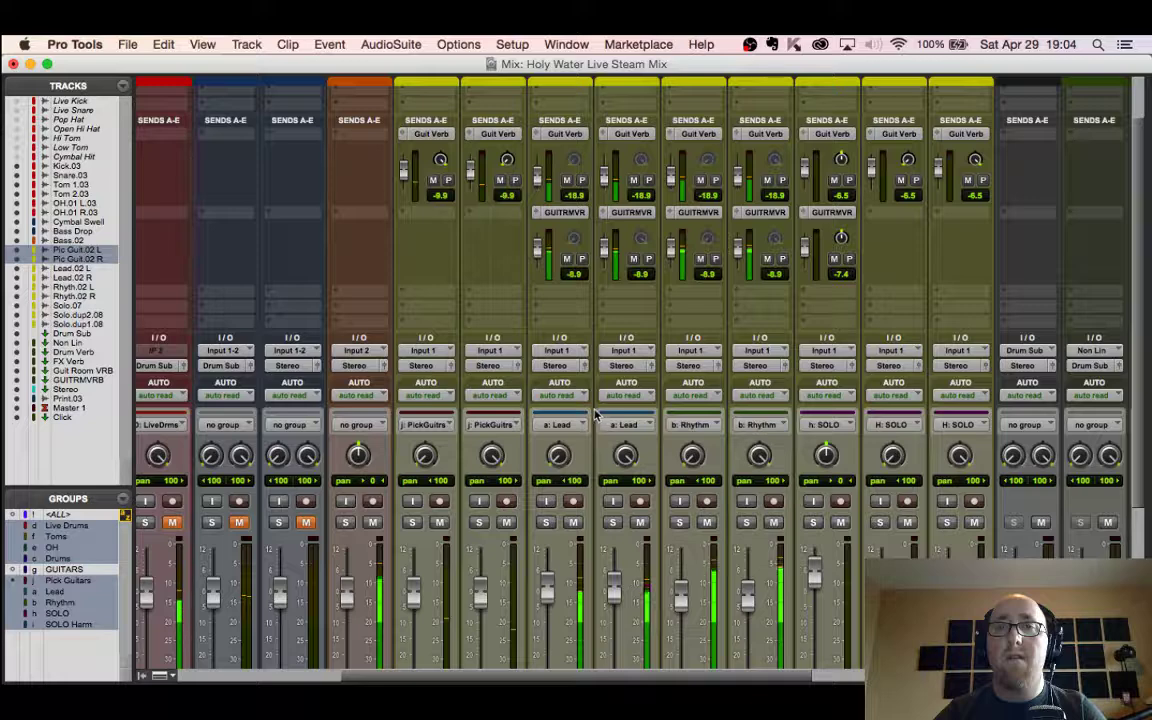
Step: Rebalance the guitar faders to -0.6 dB on both Lead tracks and +0.9 dB on both Rhythm tracks
scroll(560, 415, down, 3)
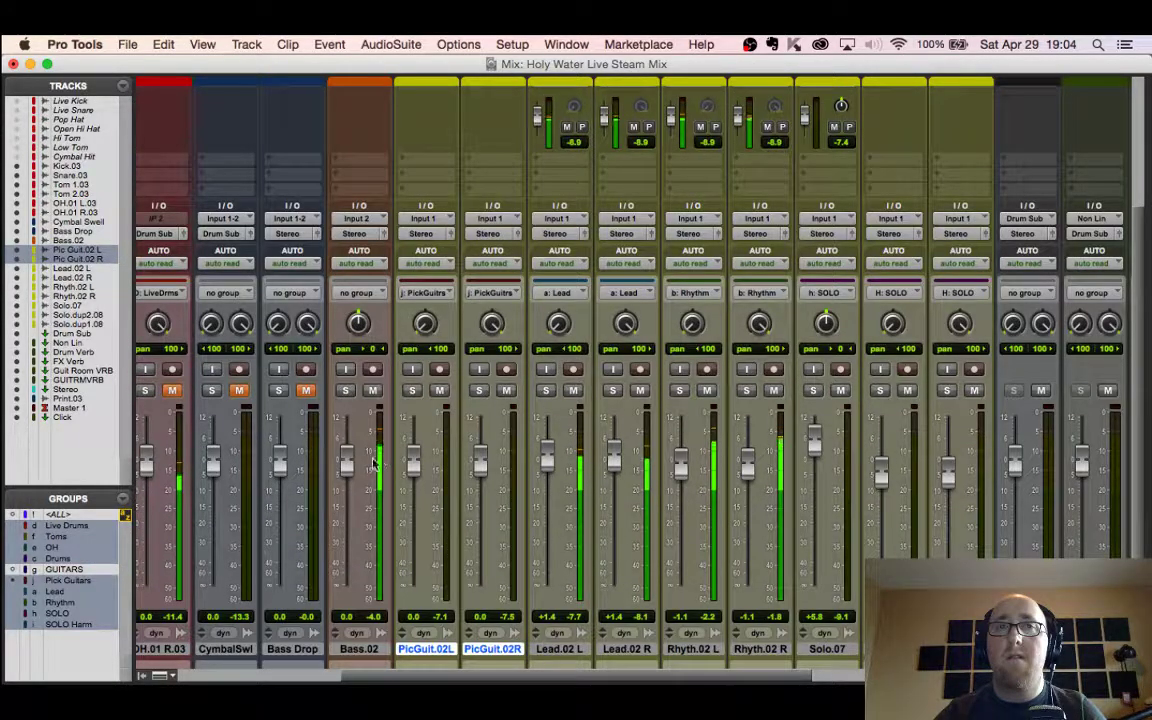
drag(612, 463, 612, 467)
drag(686, 476, 685, 468)
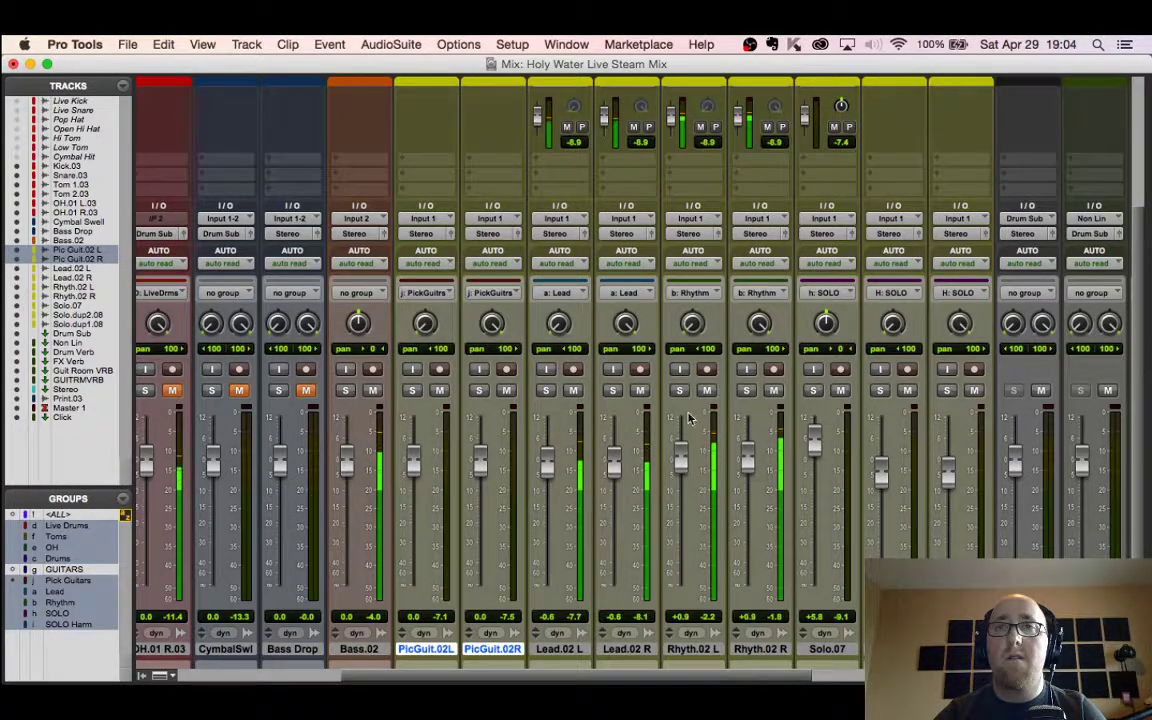
Step: Lower the rhythm guitars' Guit Verb sends to -26.4 dB and their GUITRMVRB sends to -11.2 dB
scroll(675, 330, up, 5)
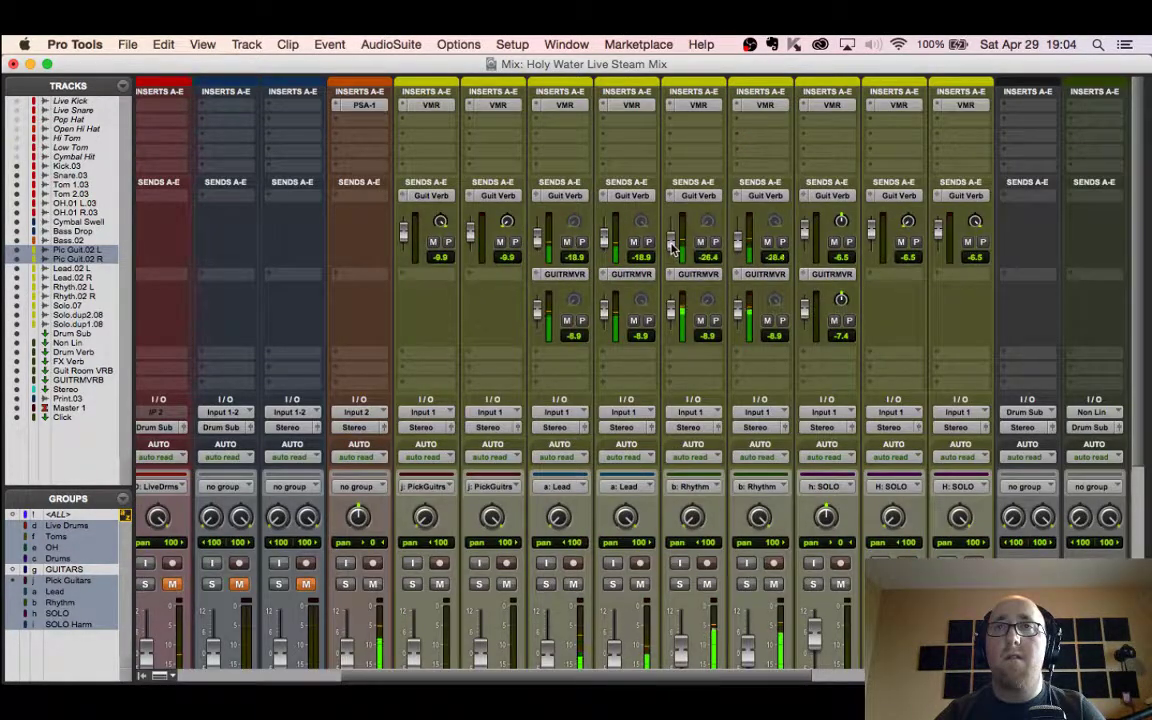
scroll(675, 383, down, 1)
scroll(675, 383, down, 3)
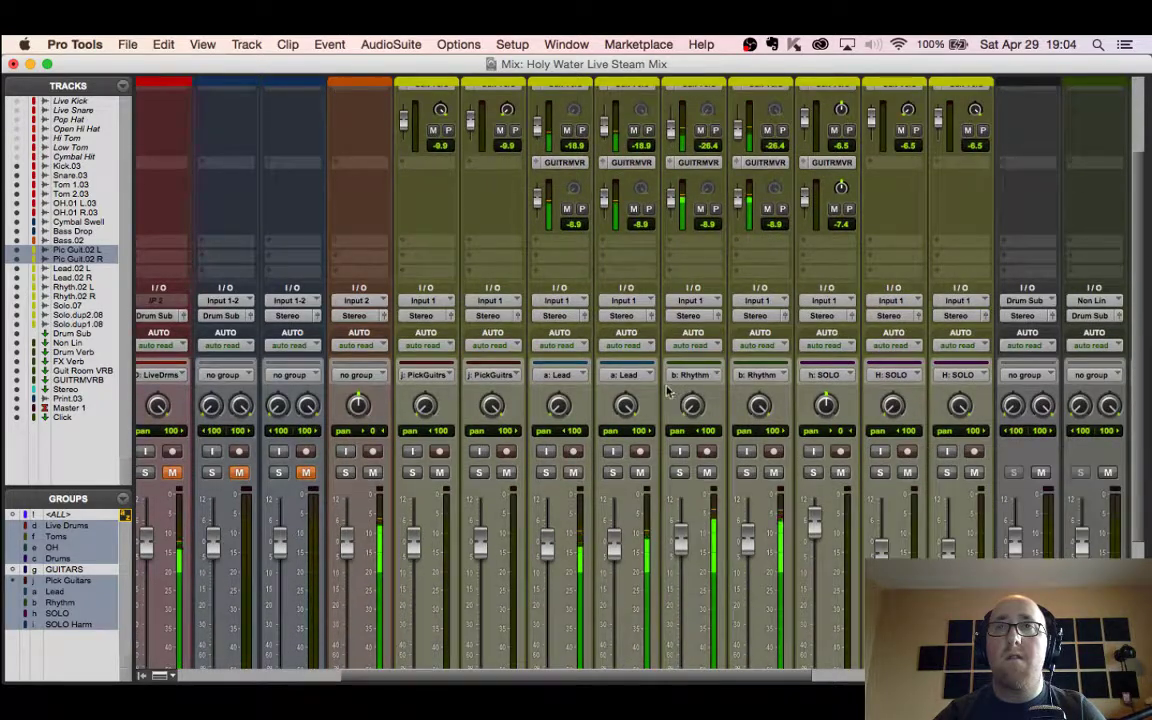
drag(672, 205, 674, 207)
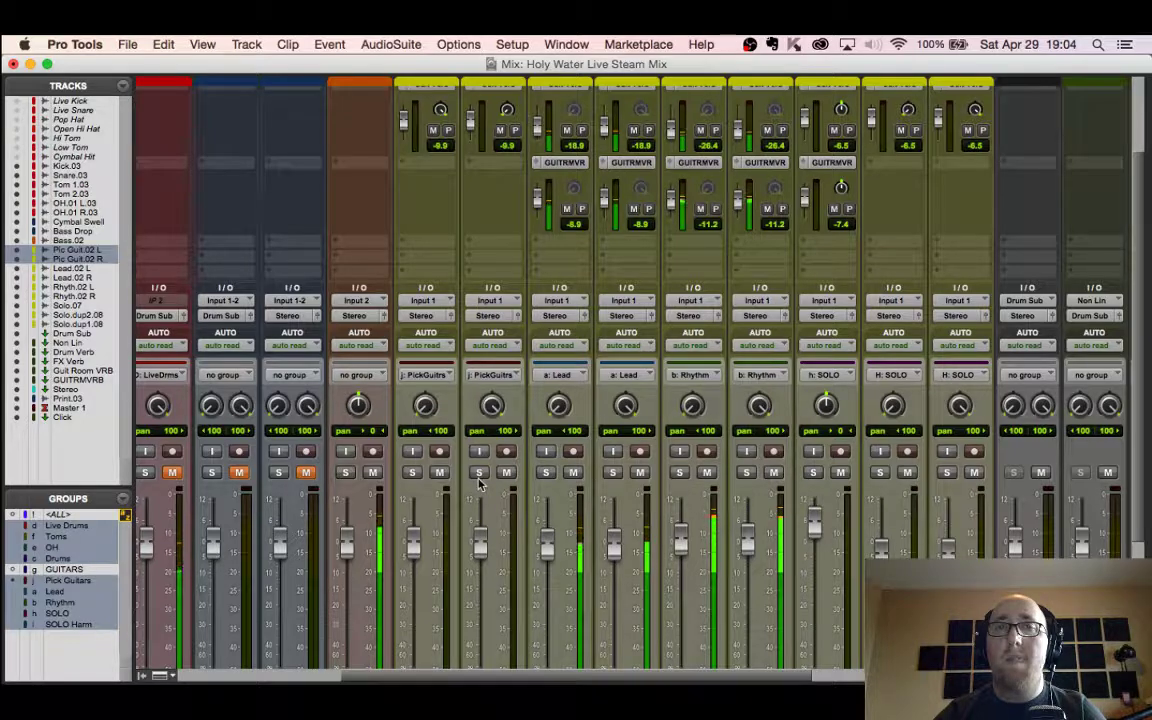
Step: Stop playback in the Edit window and restart it from the refrain marker near bar 80
key(super+equal)
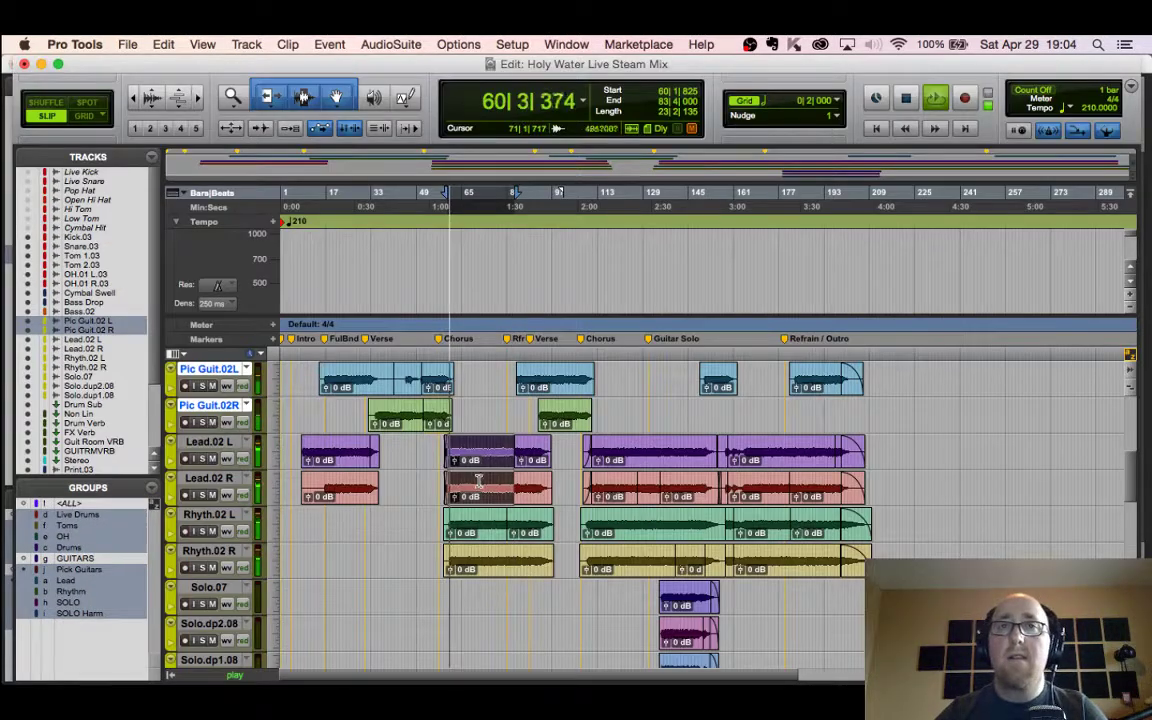
key(space)
click(504, 362)
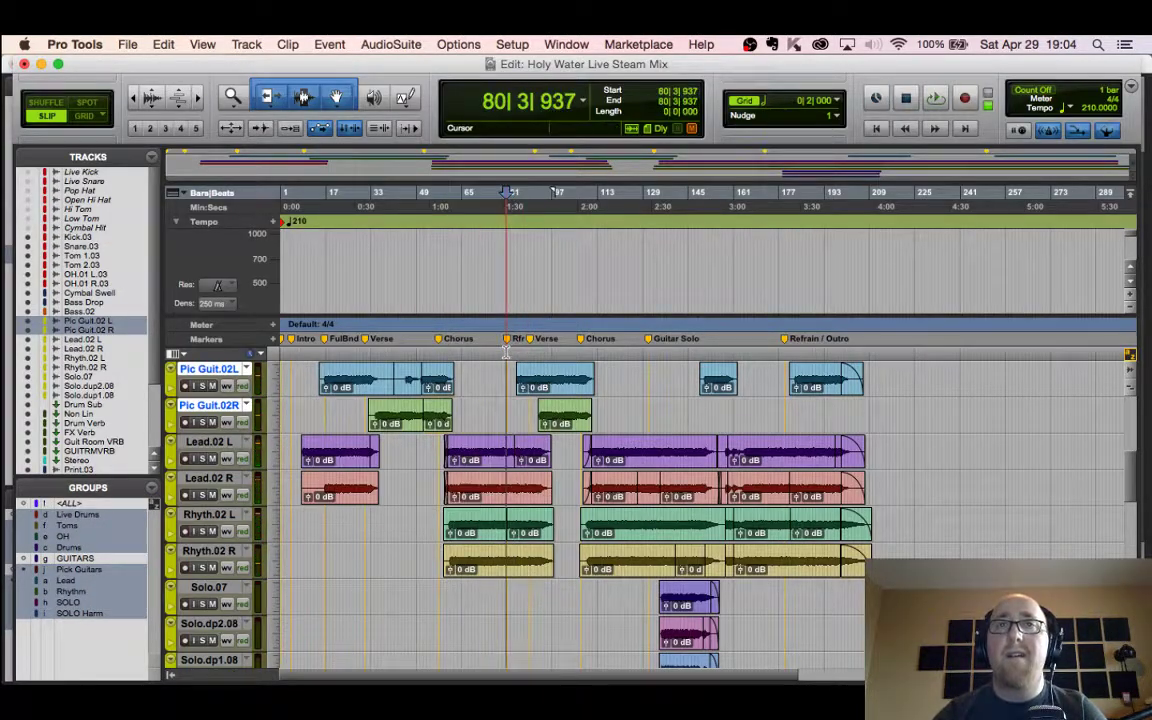
scroll(504, 362, up, 4)
scroll(504, 420, down, 4)
key(space)
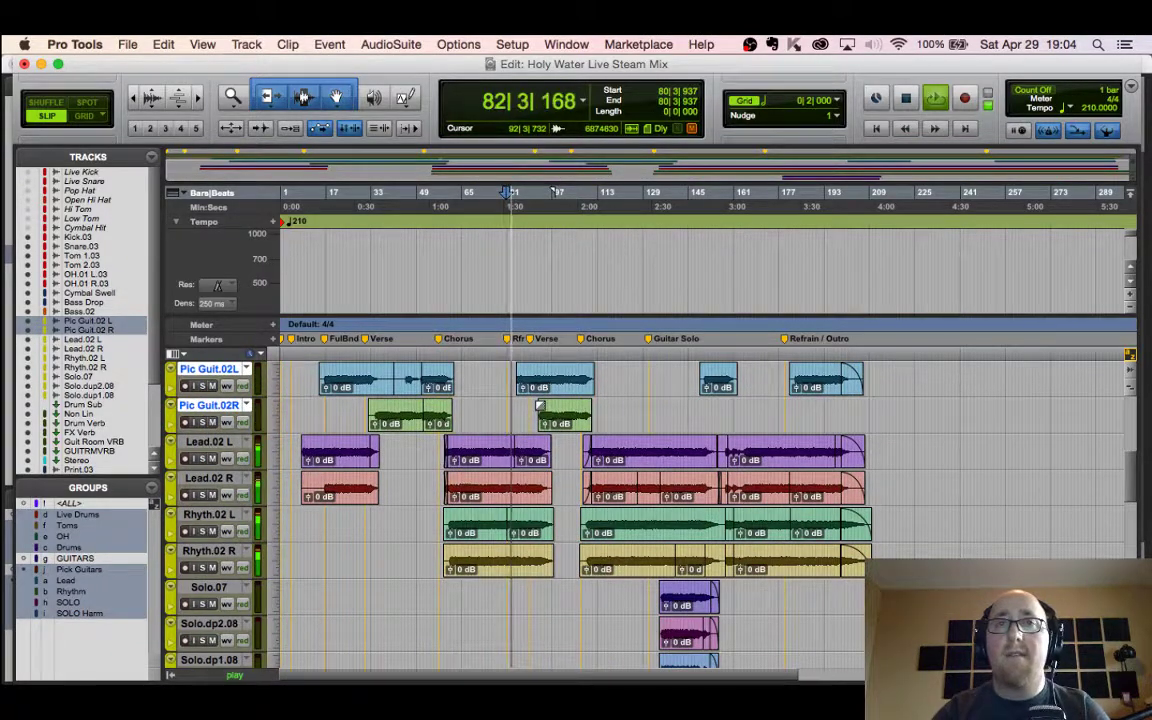
Step: Lower the Lead faders to -3.3 dB and the Rhythm faders to -1.1 dB while playing the refrain section from bar 82
key(super+equal)
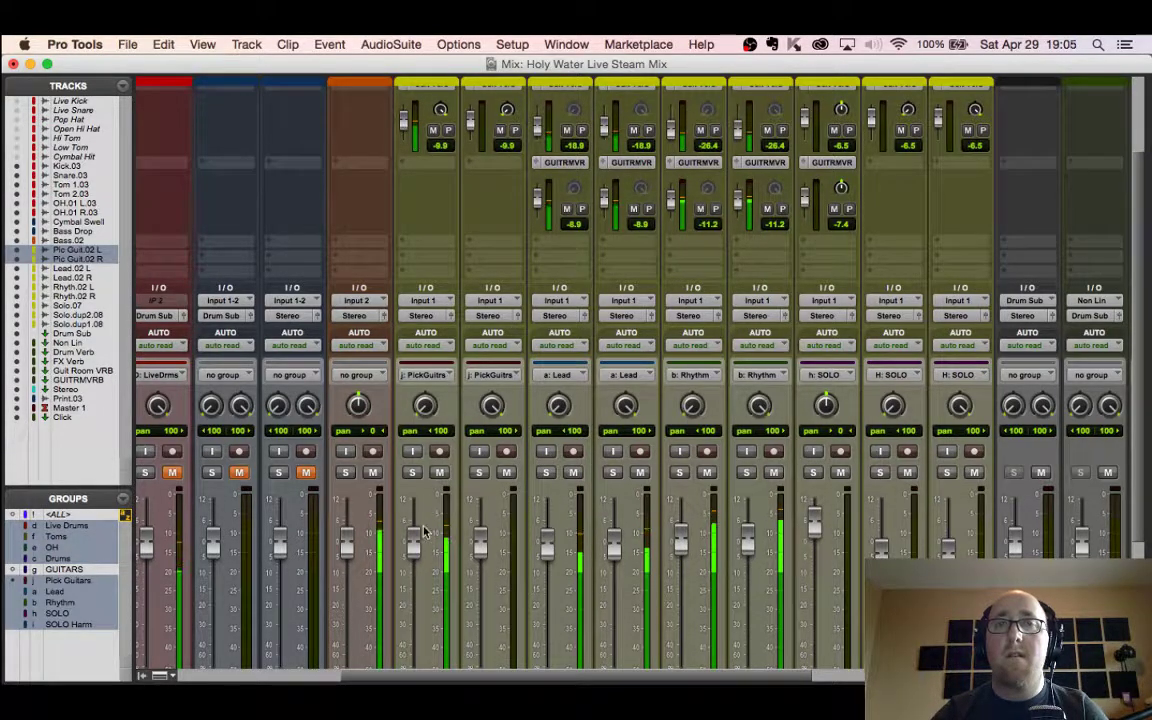
scroll(509, 487, down, 5)
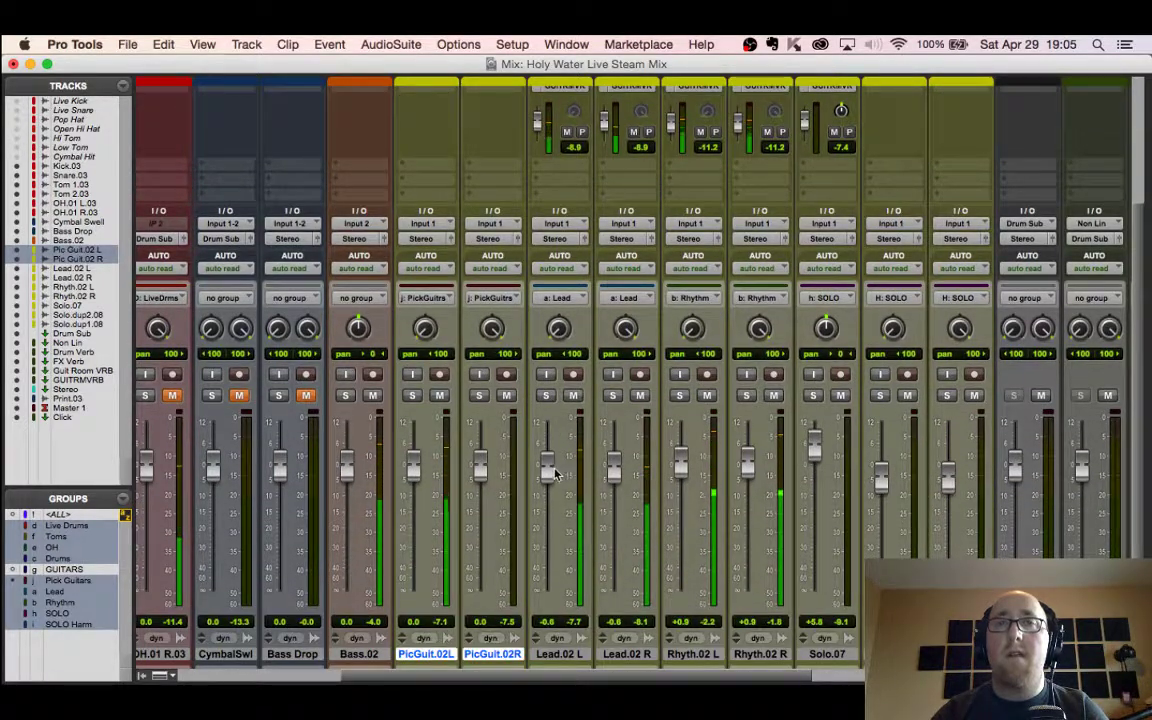
scroll(500, 470, down, 1)
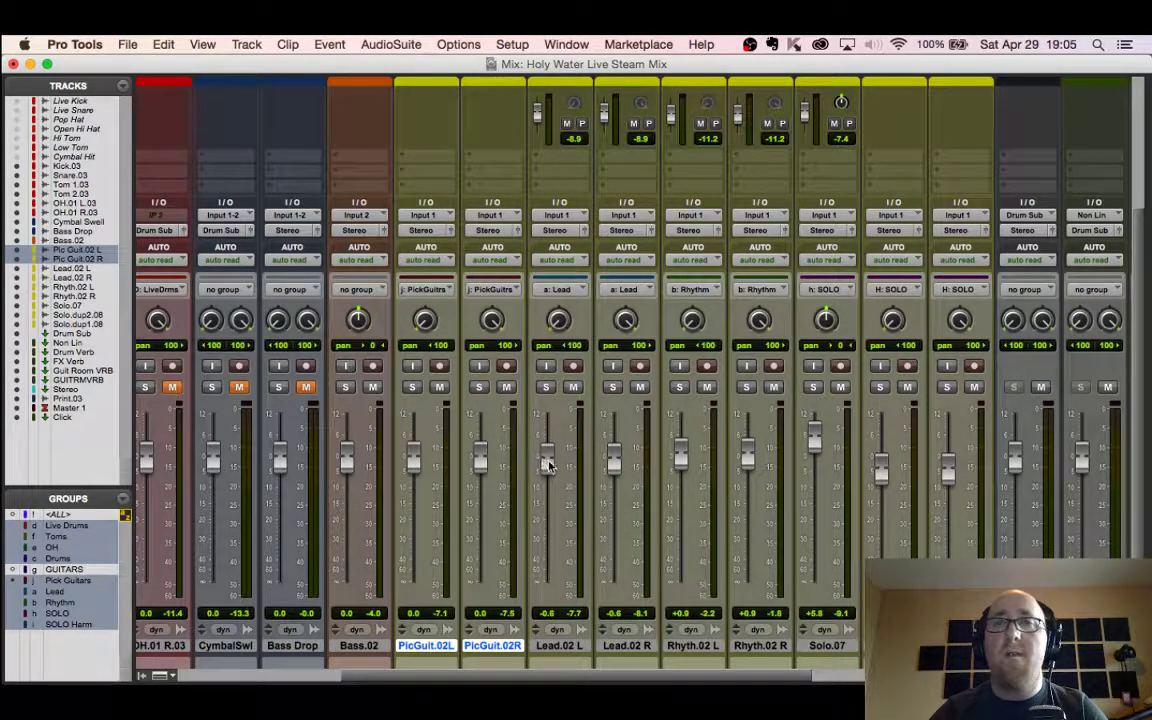
drag(547, 465, 572, 476)
drag(680, 458, 678, 473)
key(super+equal)
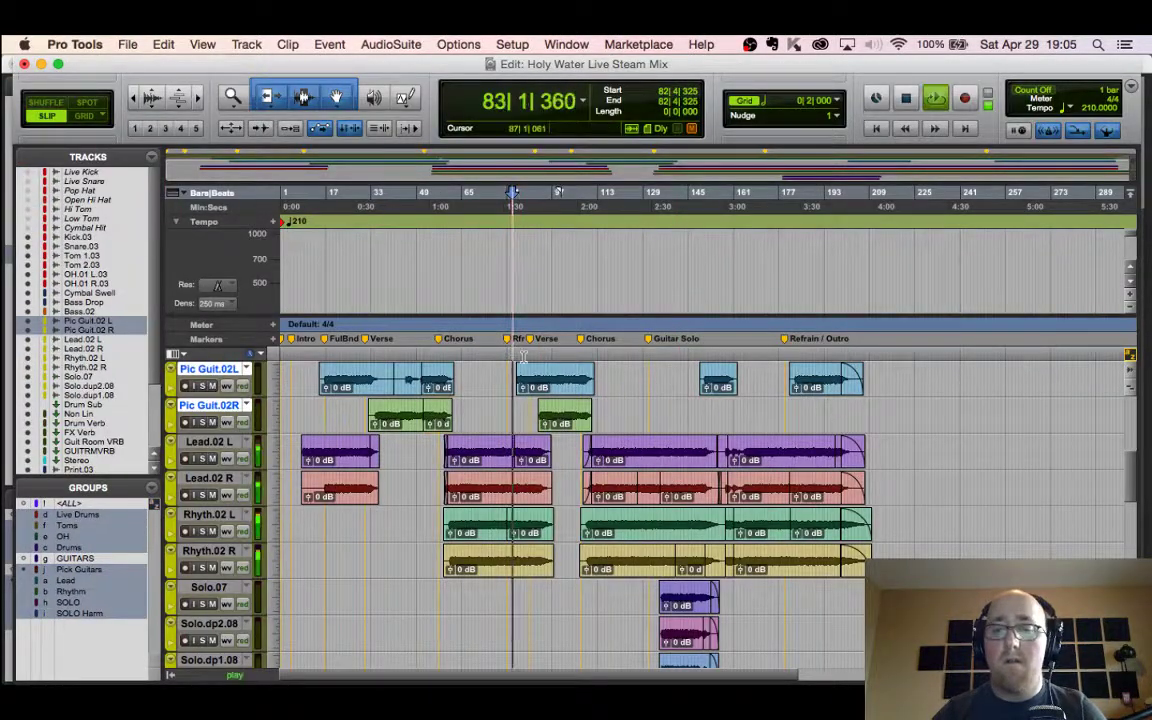
key(super+equal)
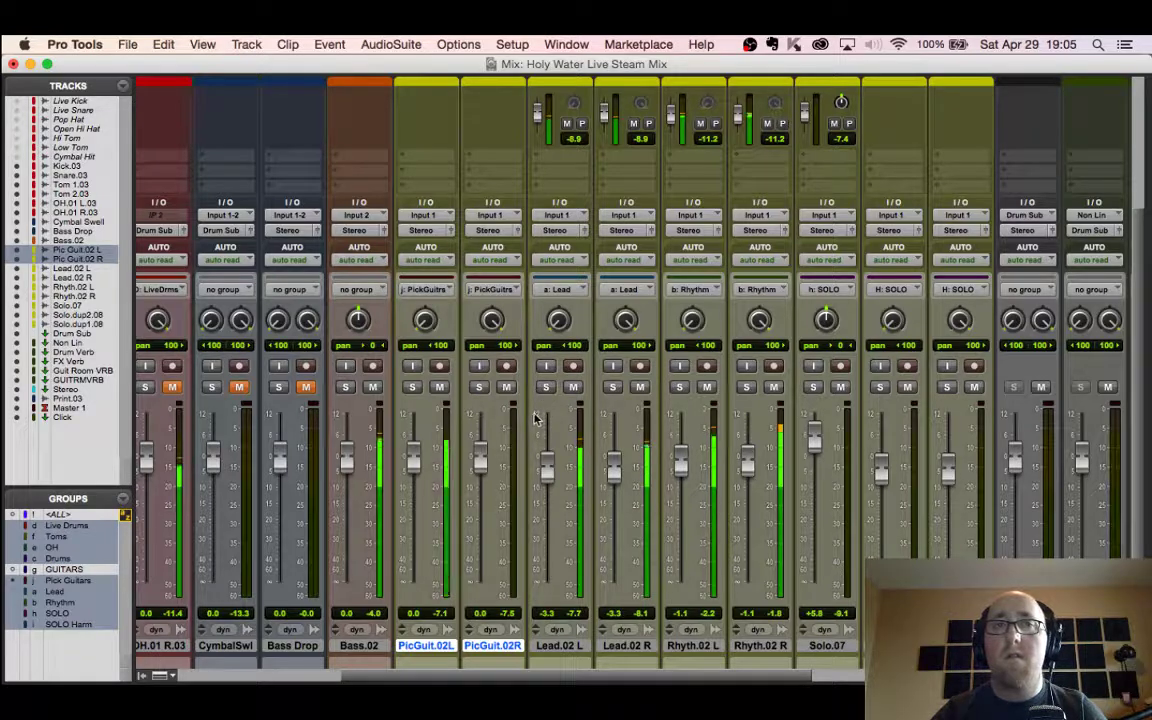
Step: Lower the Pic Guit.02 L and R Guit Verb sends to -12.5 dB and raise their track faders to +1.9 dB
scroll(418, 463, up, 5)
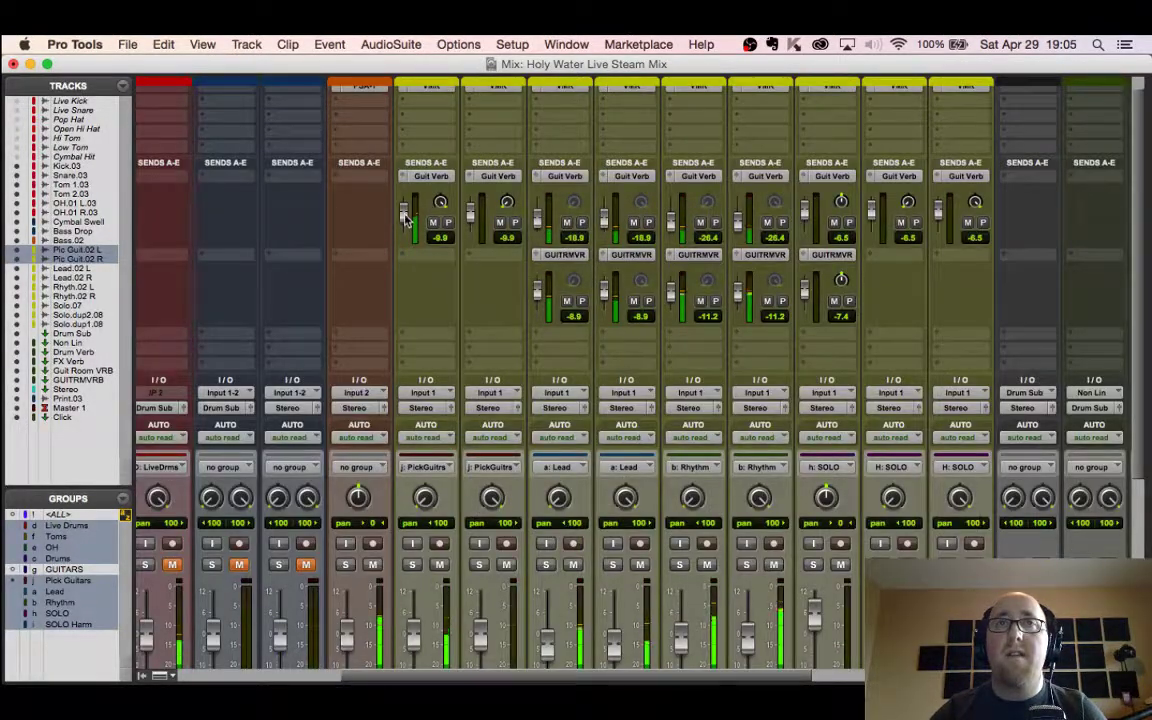
drag(404, 215, 404, 220)
scroll(429, 538, down, 1)
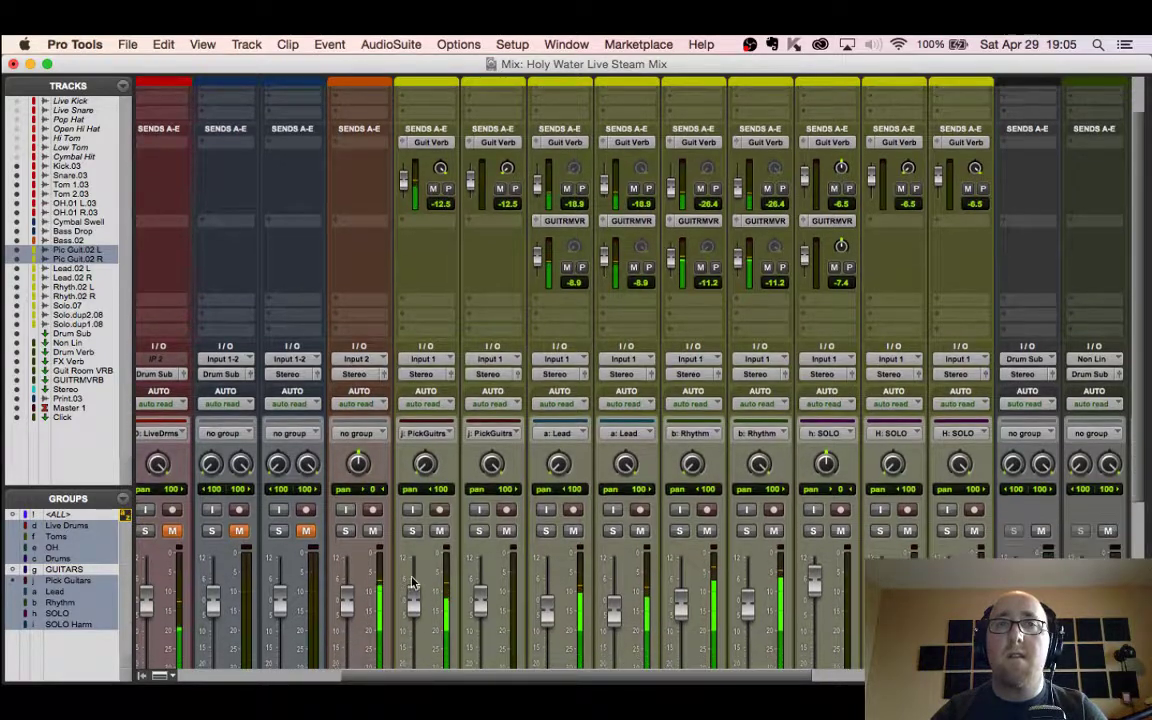
scroll(416, 591, down, 1)
drag(417, 592, 417, 585)
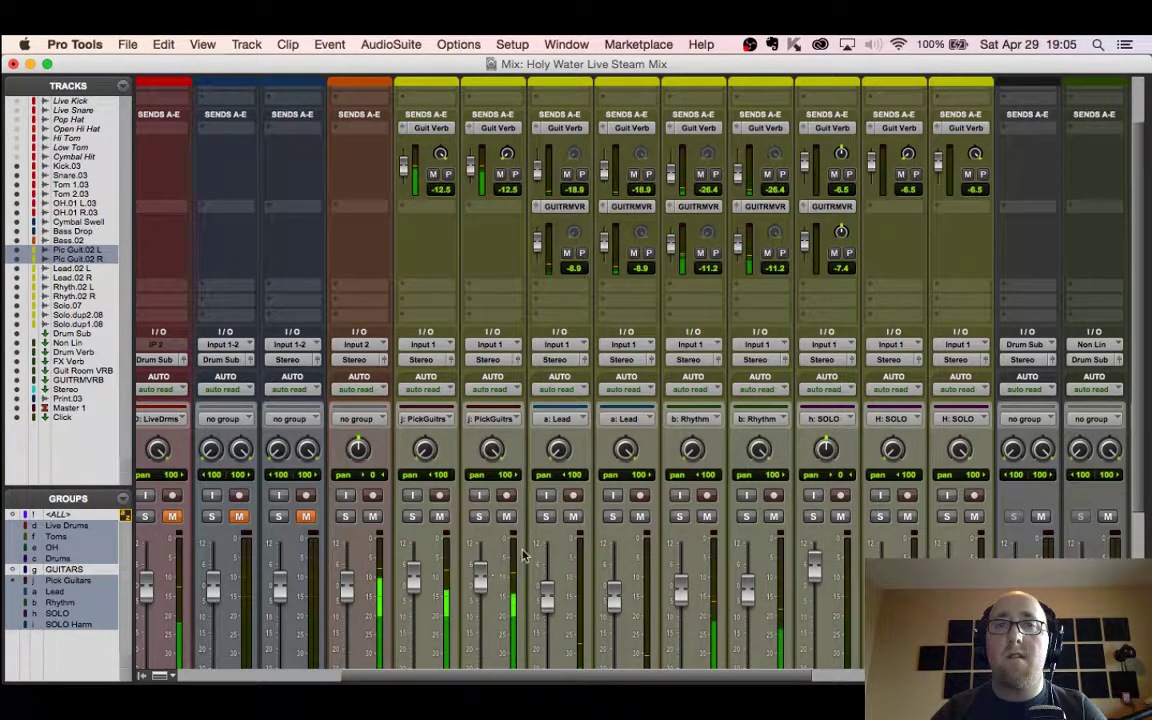
Step: Reduce the Lead track faders to -4.3 dB and the Rhythm track faders to -2.5 dB
scroll(500, 567, down, 1)
drag(545, 564, 545, 570)
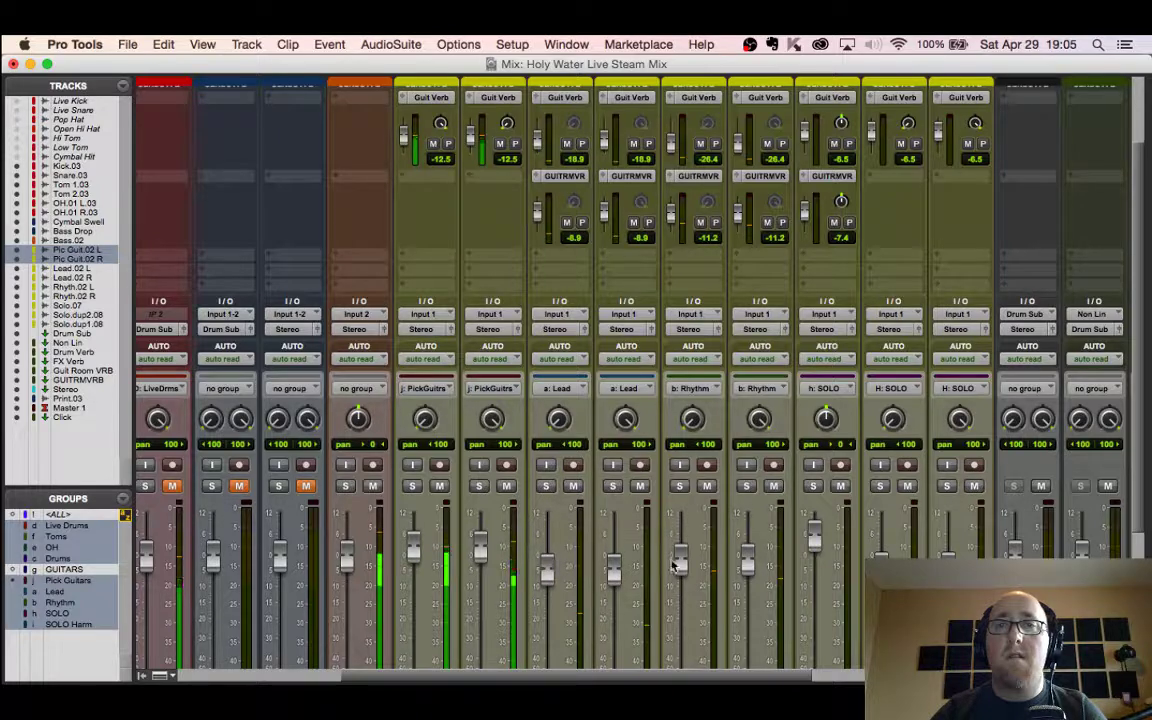
drag(681, 561, 685, 567)
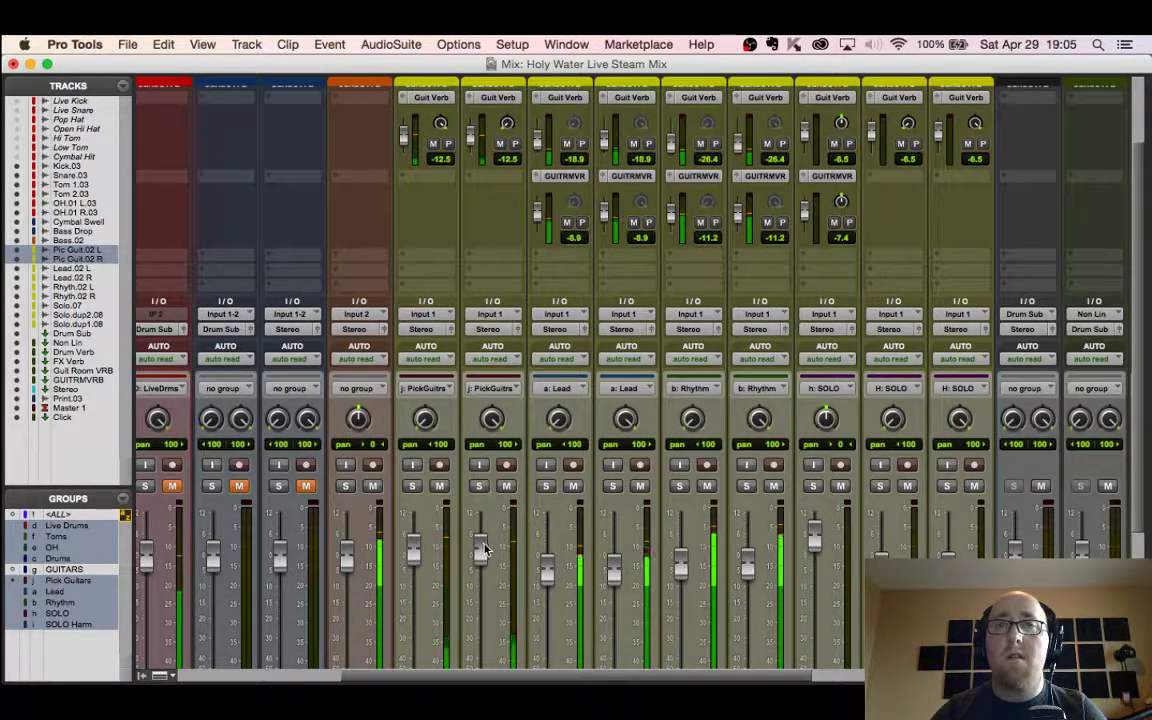
Step: Try the Bass.02 fader at about +0.7 dB and slightly lower, and reset it to 0 dB
scroll(537, 497, down, 2)
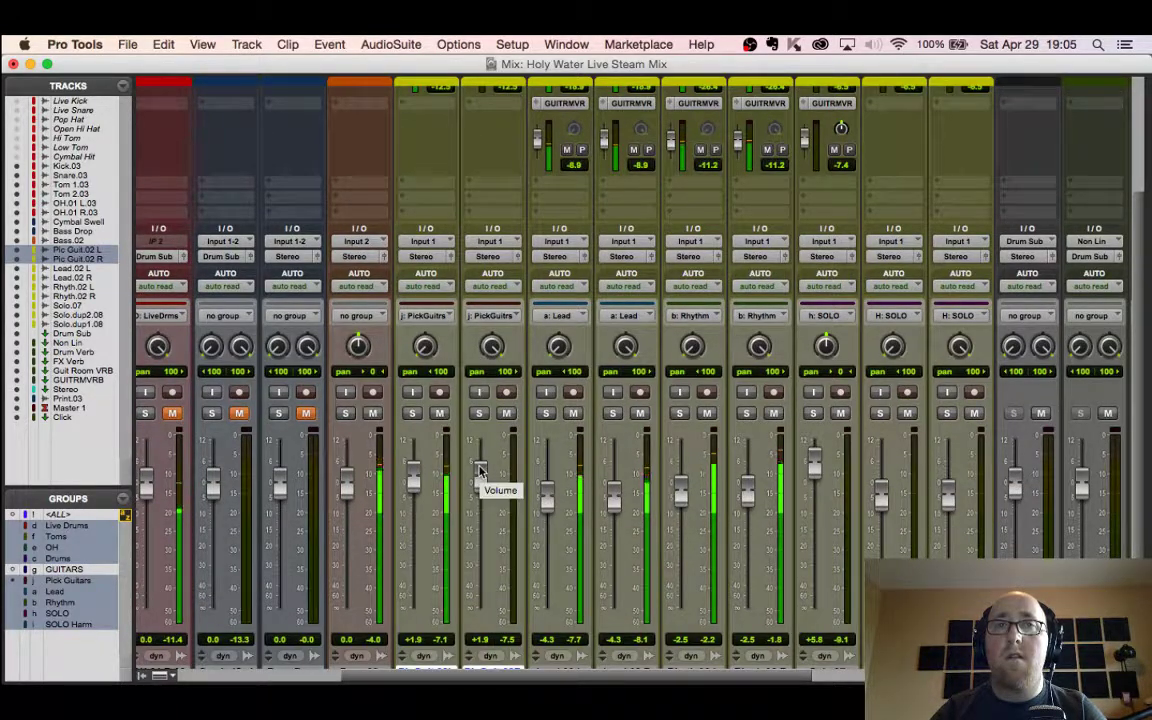
drag(353, 494, 345, 487)
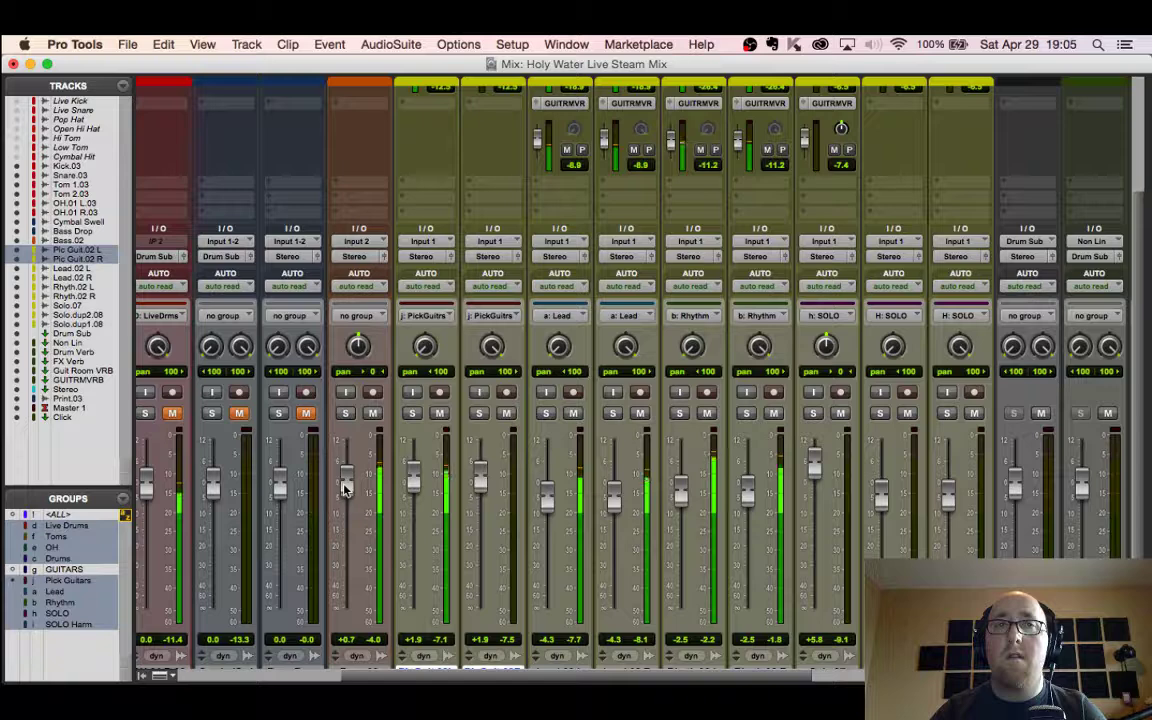
drag(345, 489, 344, 493)
alt+click(343, 491)
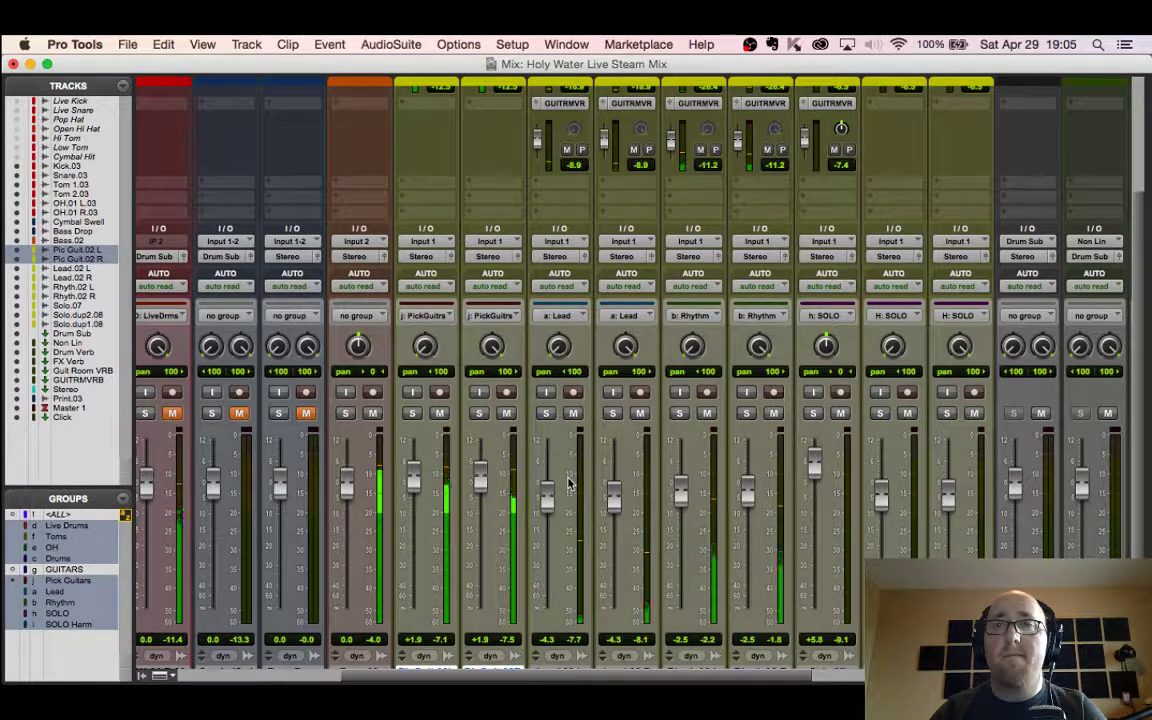
Step: Review the sends and fader levels across the mixer, from the drum tracks through the guitars to the reverb returns and master
scroll(490, 478, up, 5)
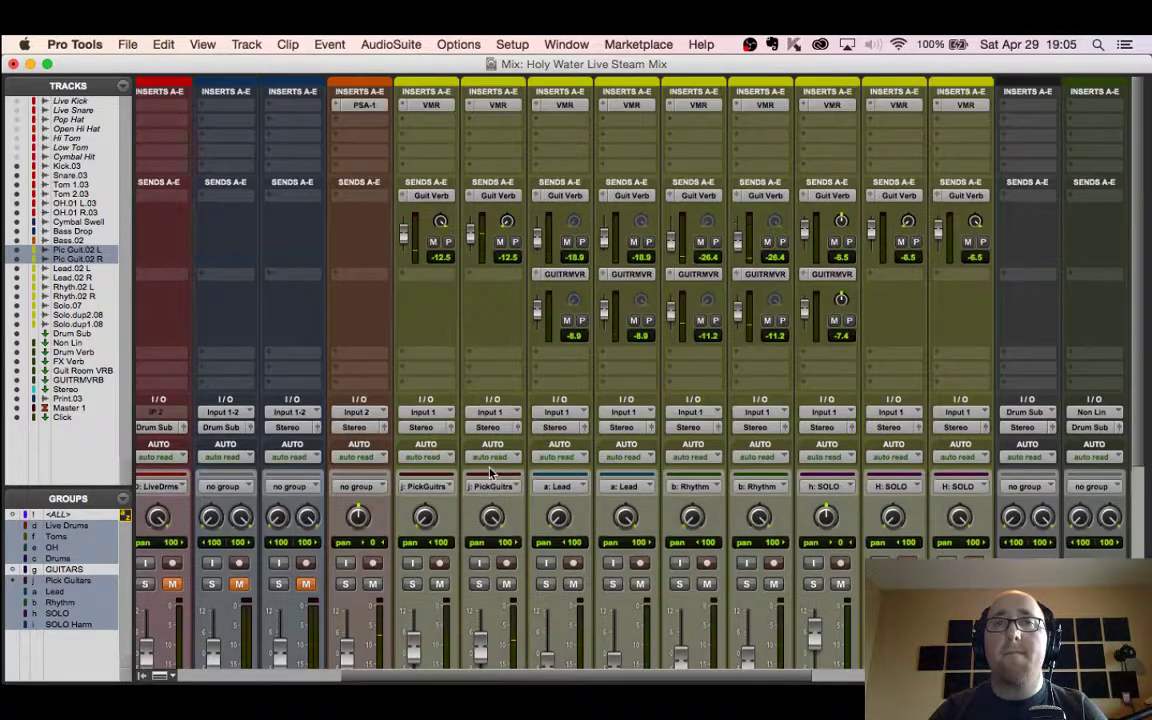
scroll(492, 395, down, 8)
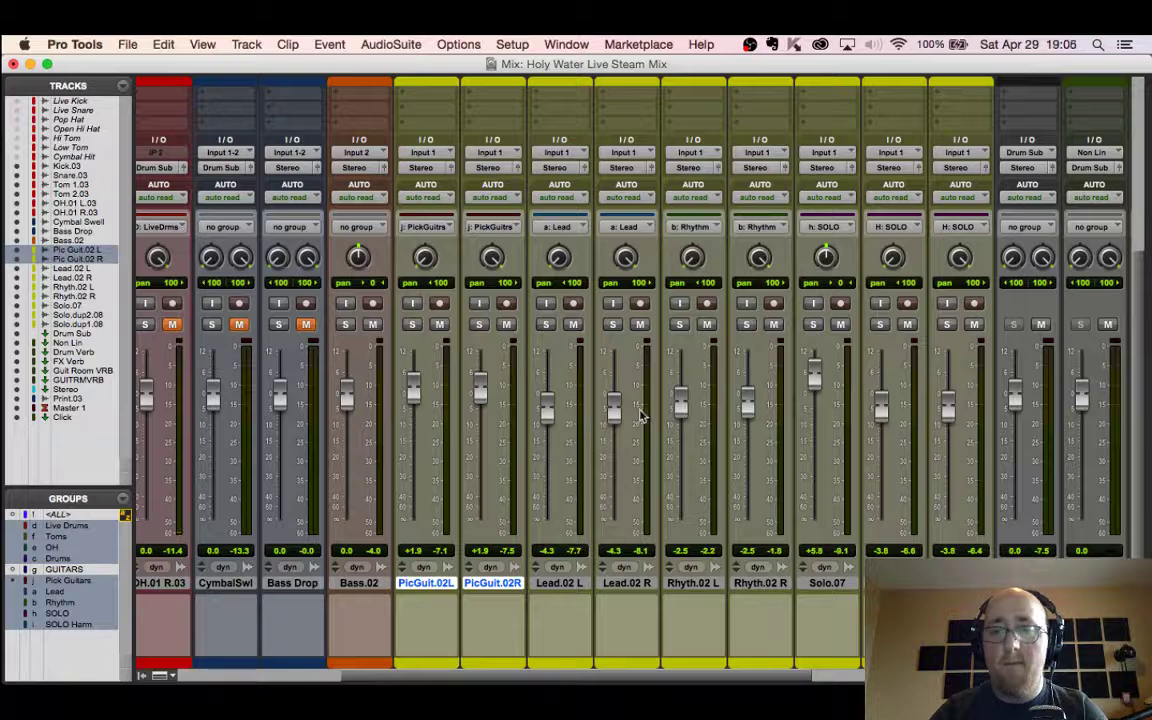
scroll(598, 428, left, 5)
scroll(595, 427, right, 3)
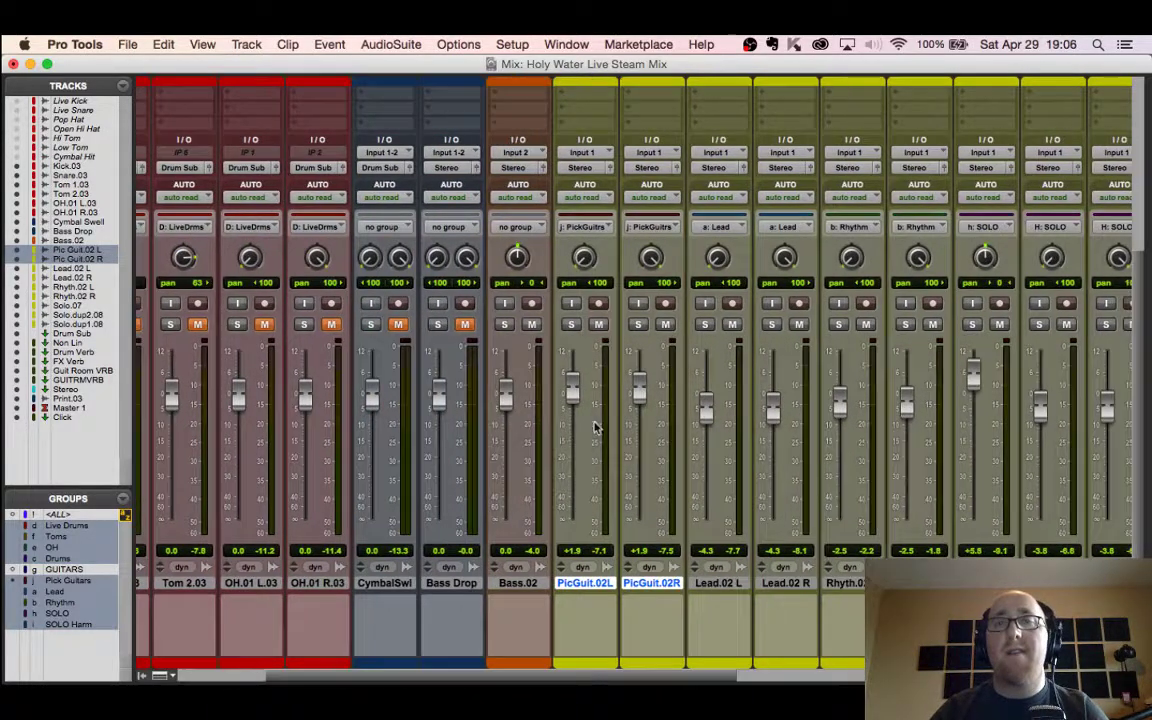
scroll(590, 428, left, 3)
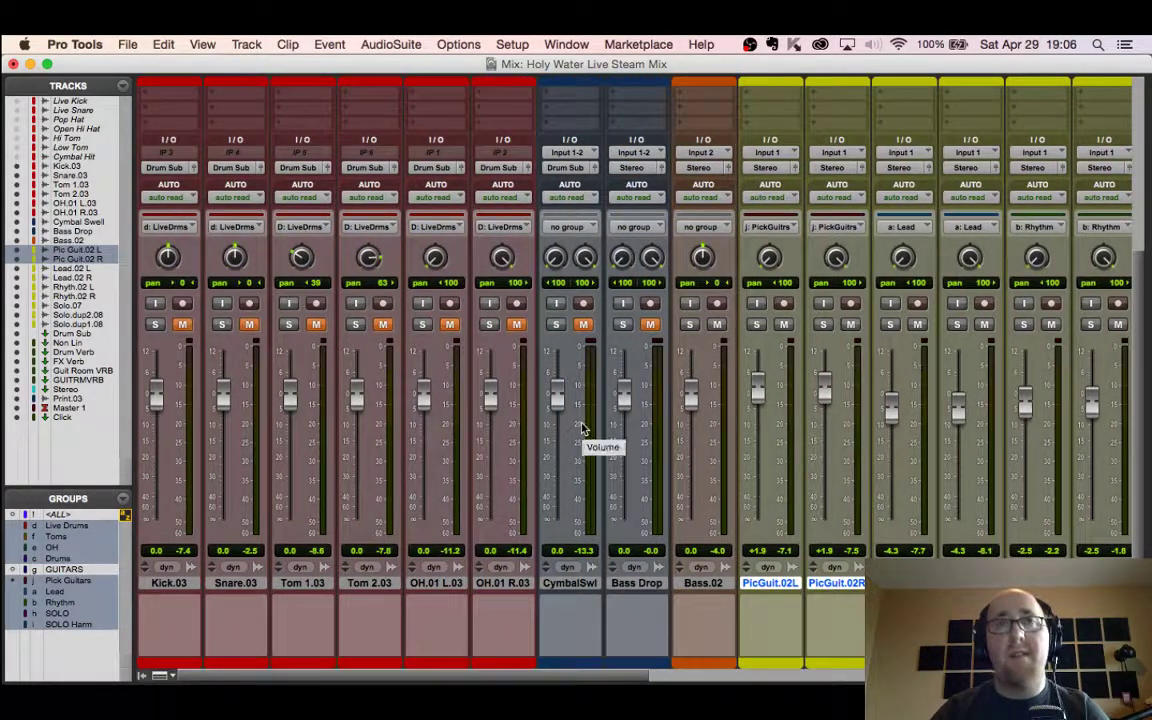
scroll(585, 428, right, 10)
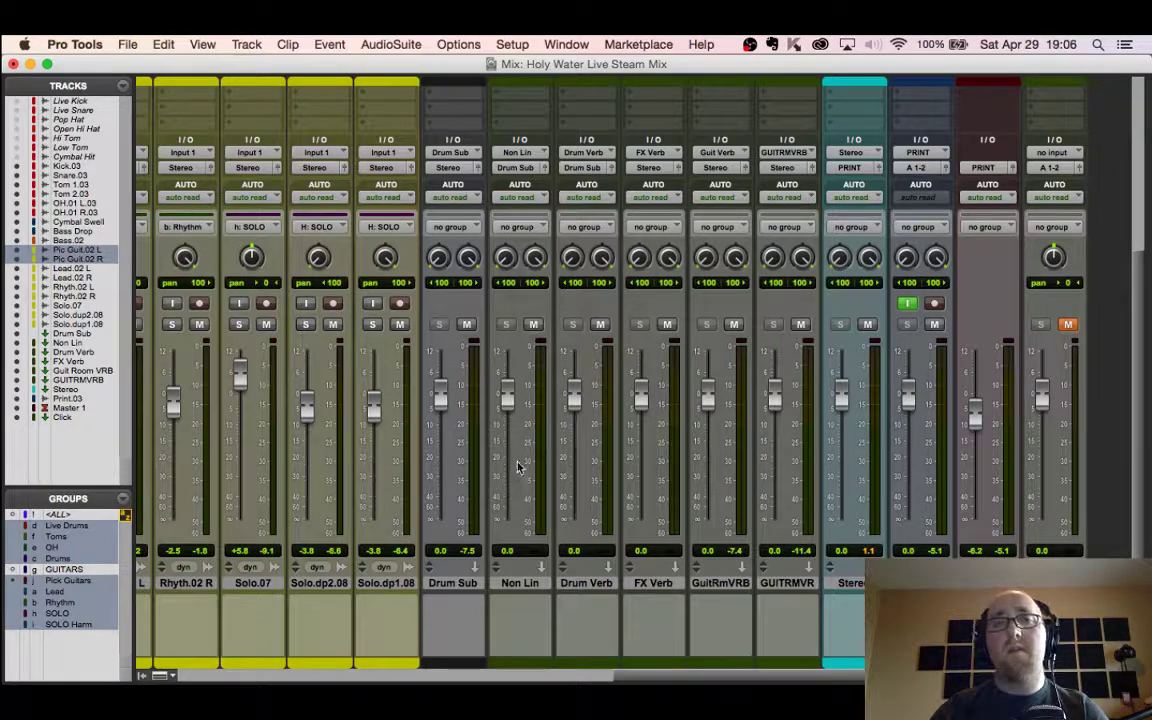
scroll(490, 461, left, 3)
scroll(543, 444, right, 4)
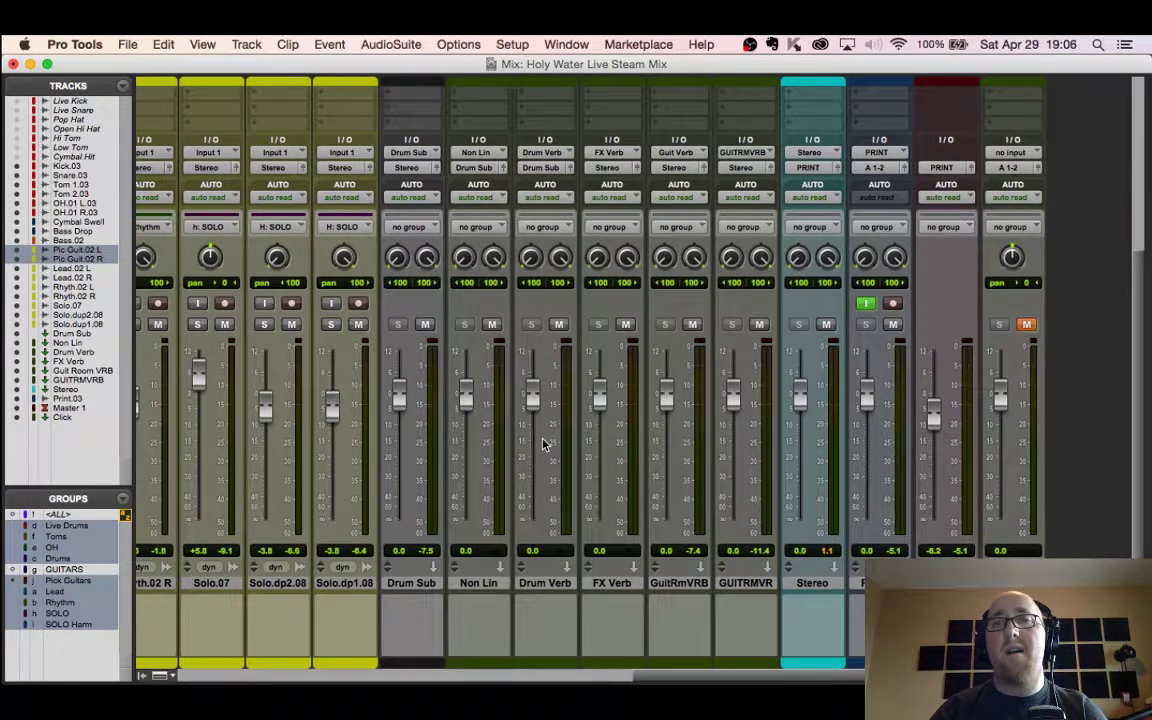
scroll(543, 444, left, 10)
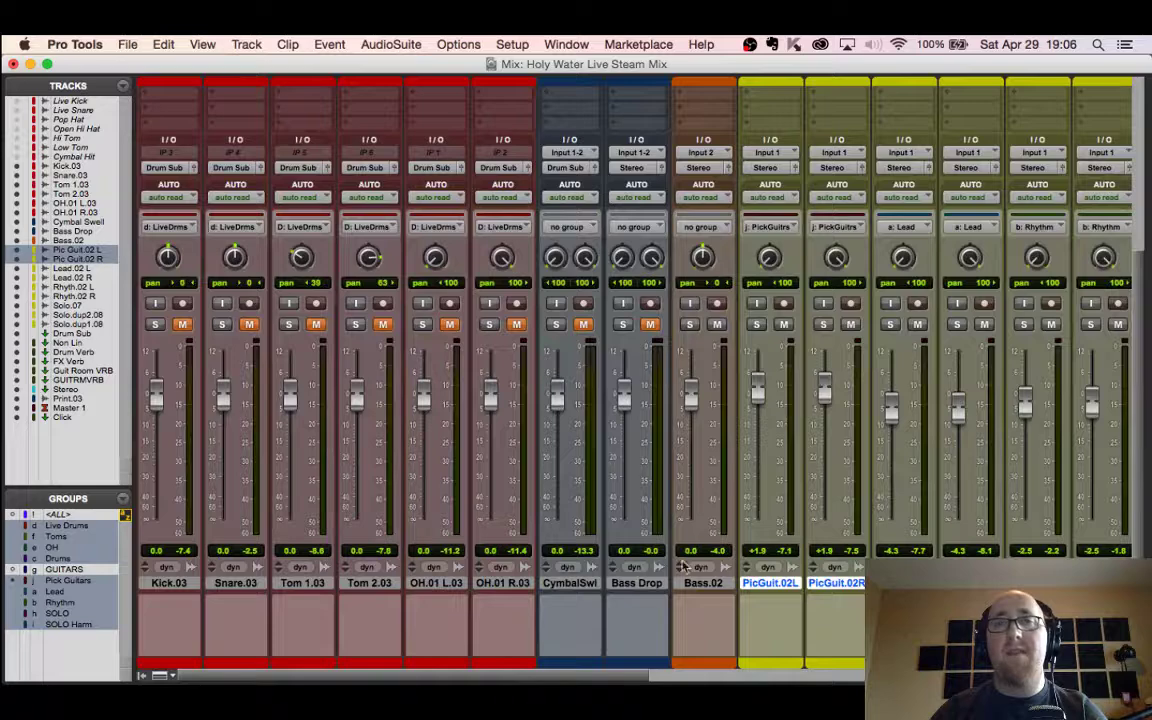
Step: Unmute and solo the live drum tracks from Kick.03 to OH.01 R.03
scroll(556, 507, right, 10)
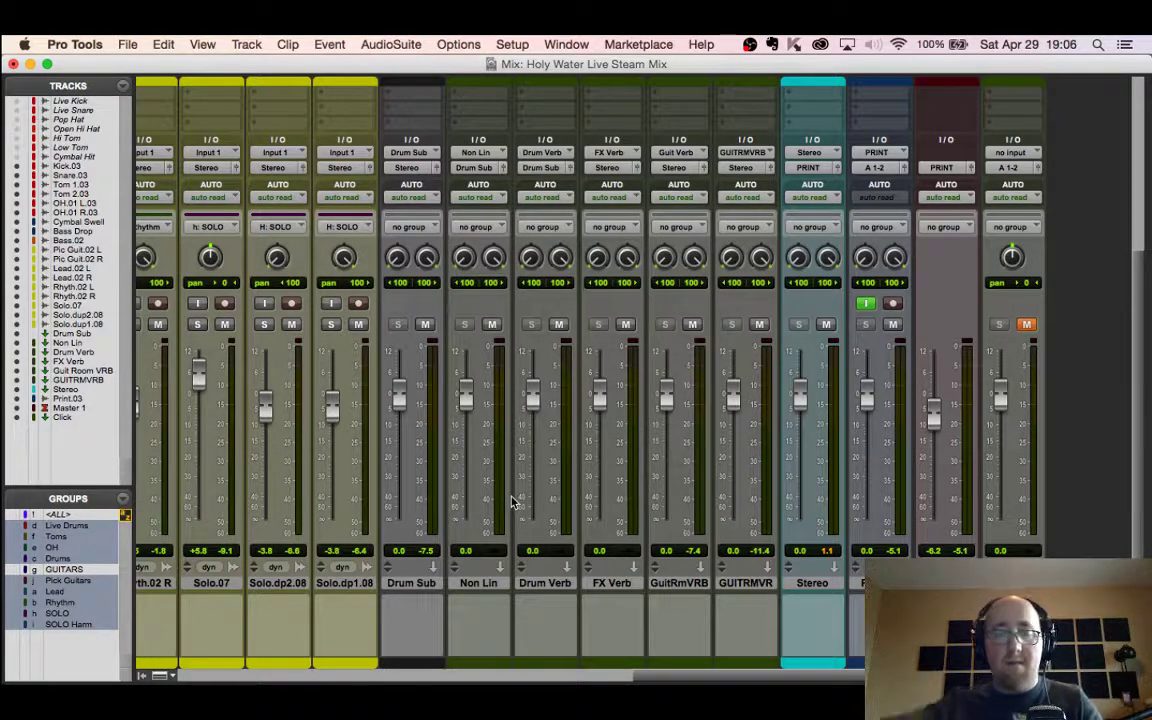
scroll(433, 518, up, 5)
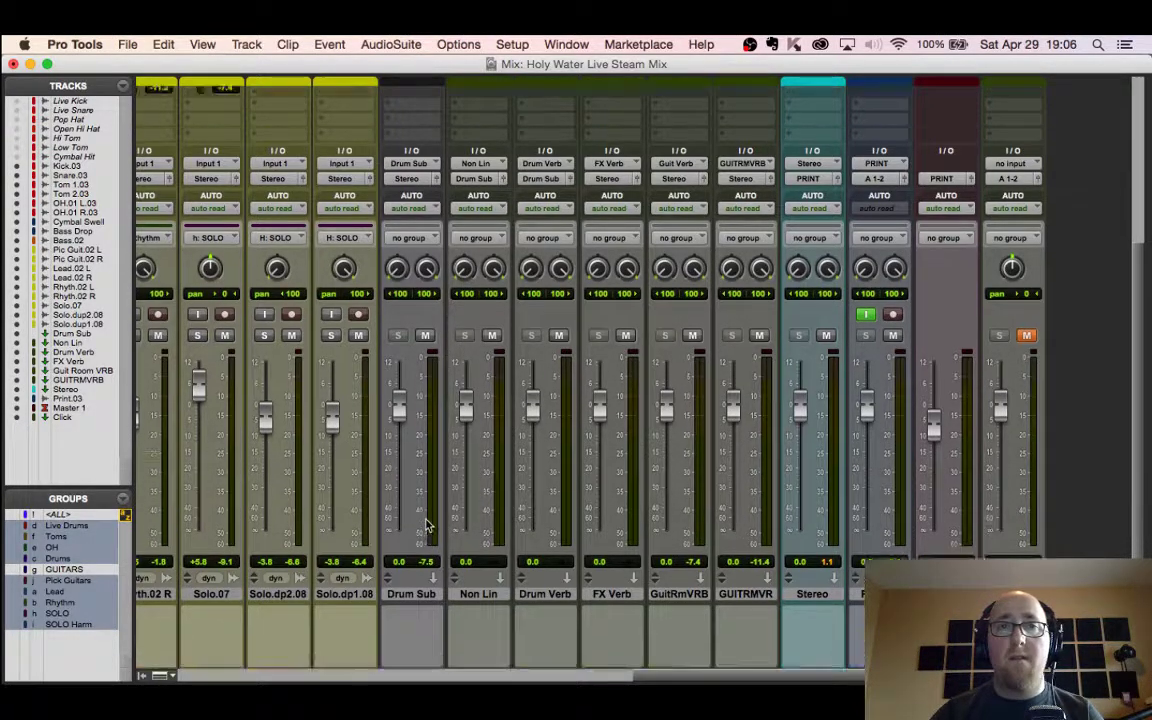
scroll(428, 516, down, 5)
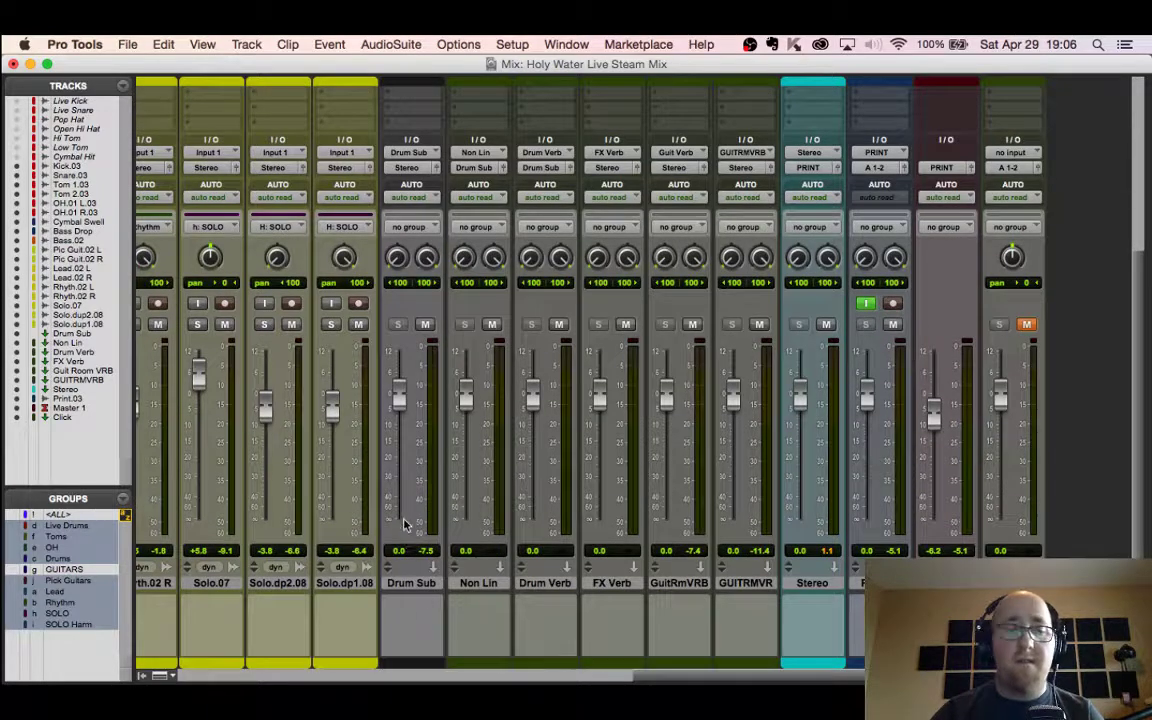
scroll(405, 523, left, 15)
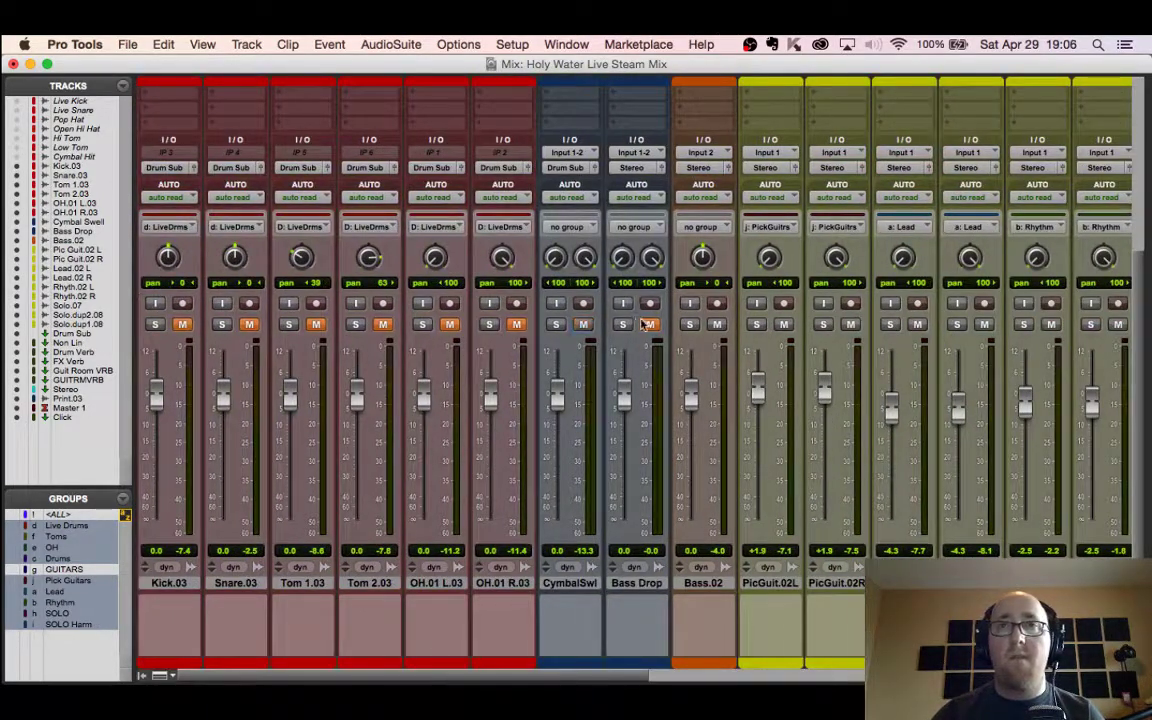
click(516, 324)
click(489, 324)
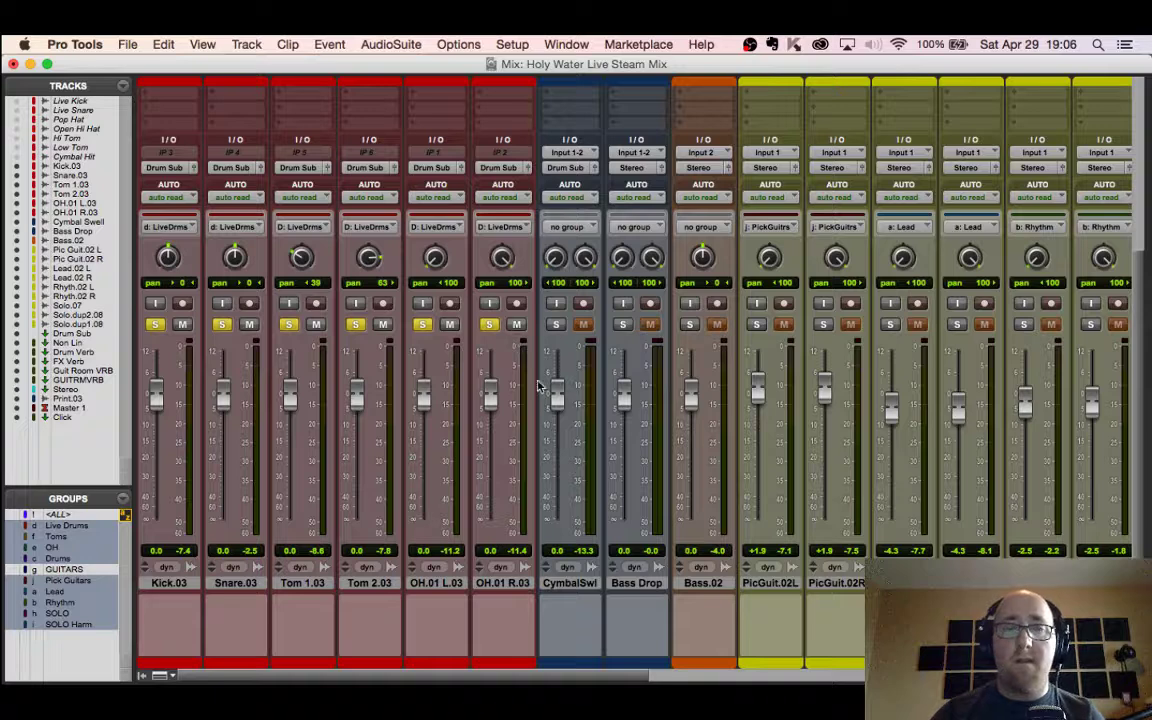
Step: Play the session from the start of the Intro in the Edit window
key(super+equal)
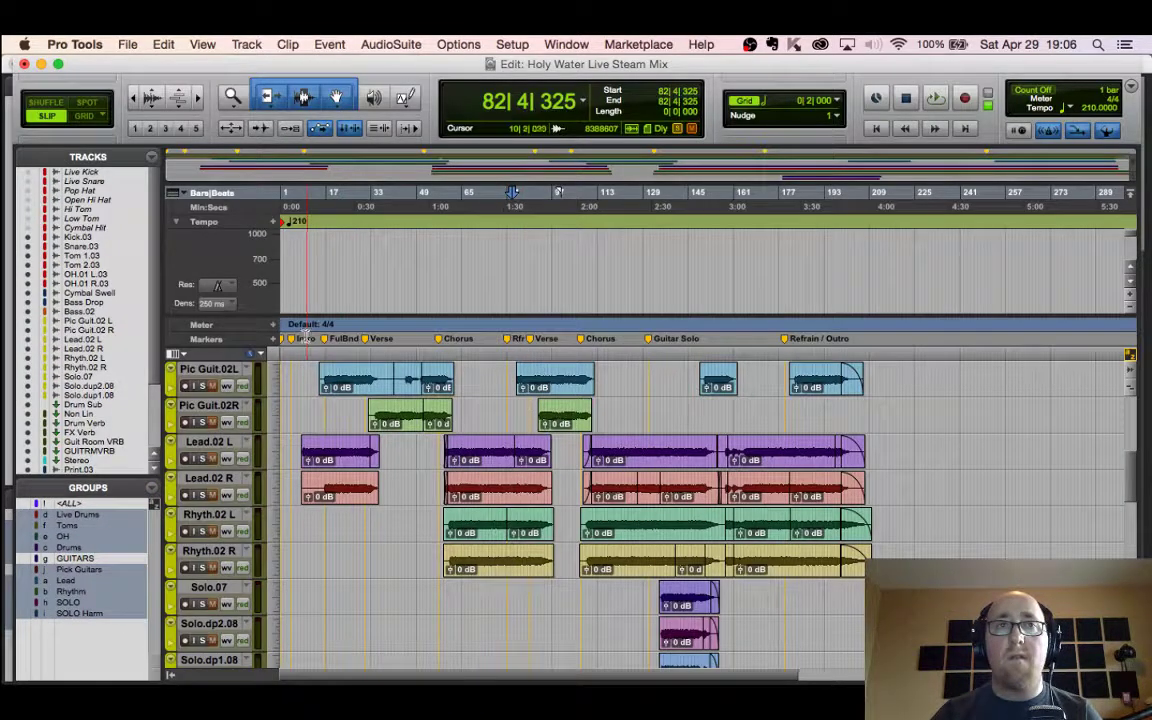
click(297, 372)
key(space)
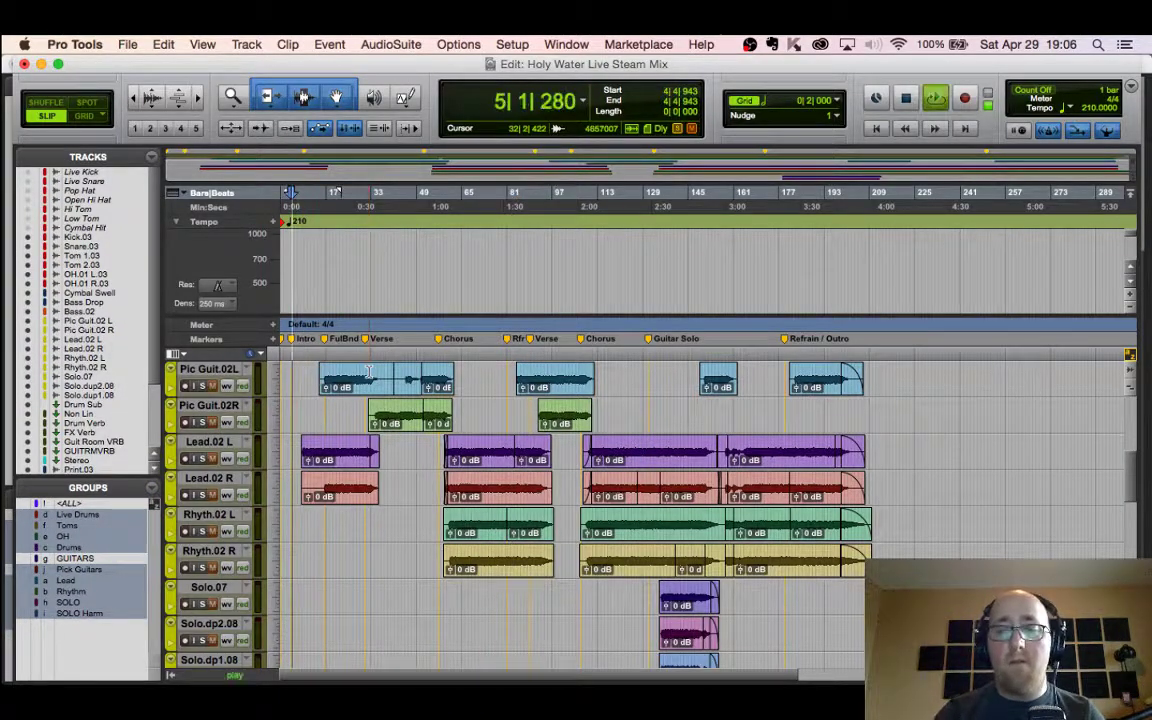
Step: Lower the Master 1 fader to -10.2 dB in the mixer
key(super+equal)
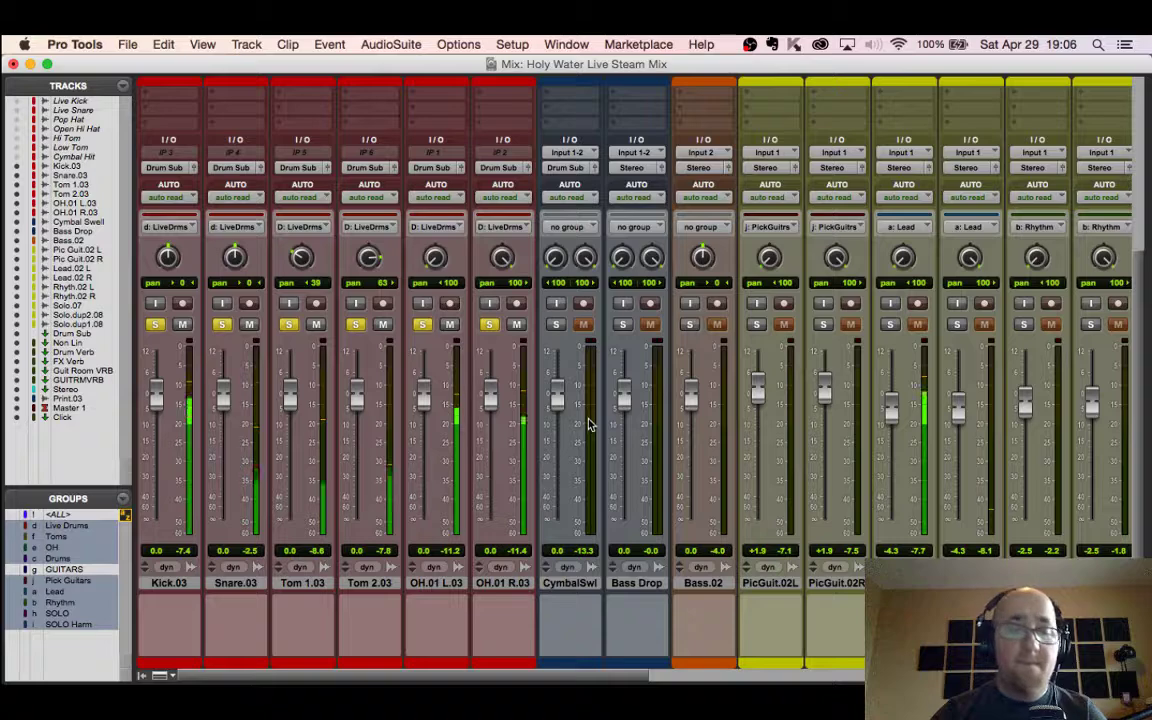
scroll(645, 415, right, 10)
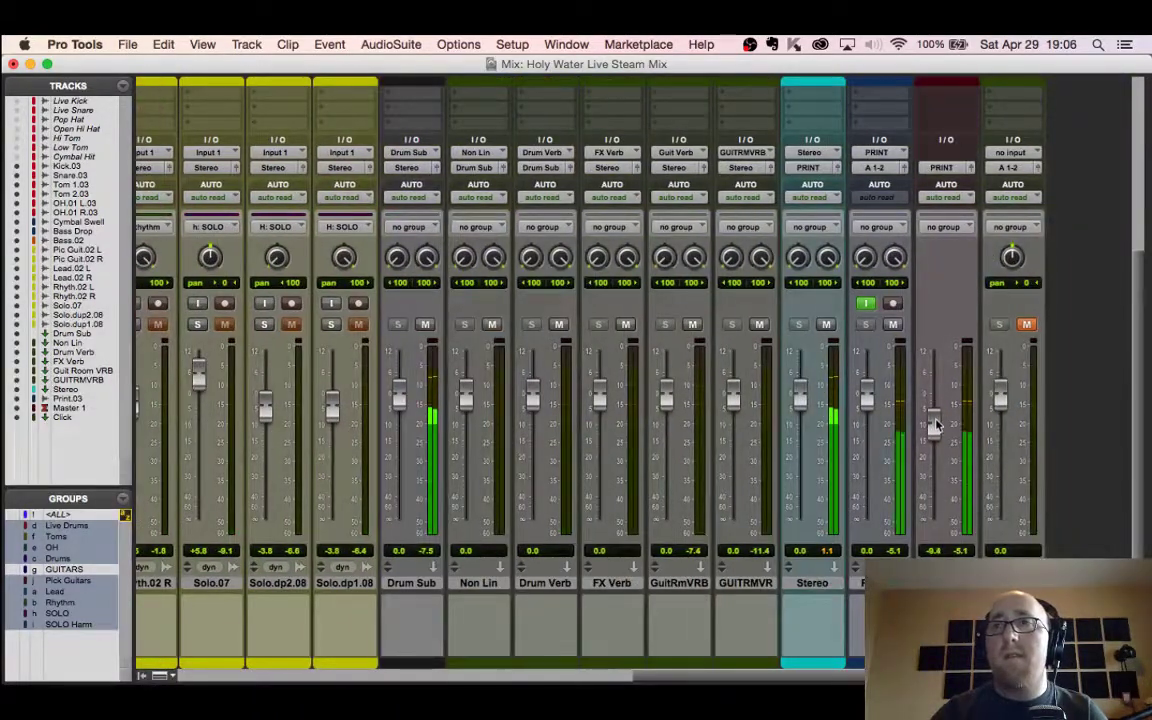
scroll(700, 425, left, 1)
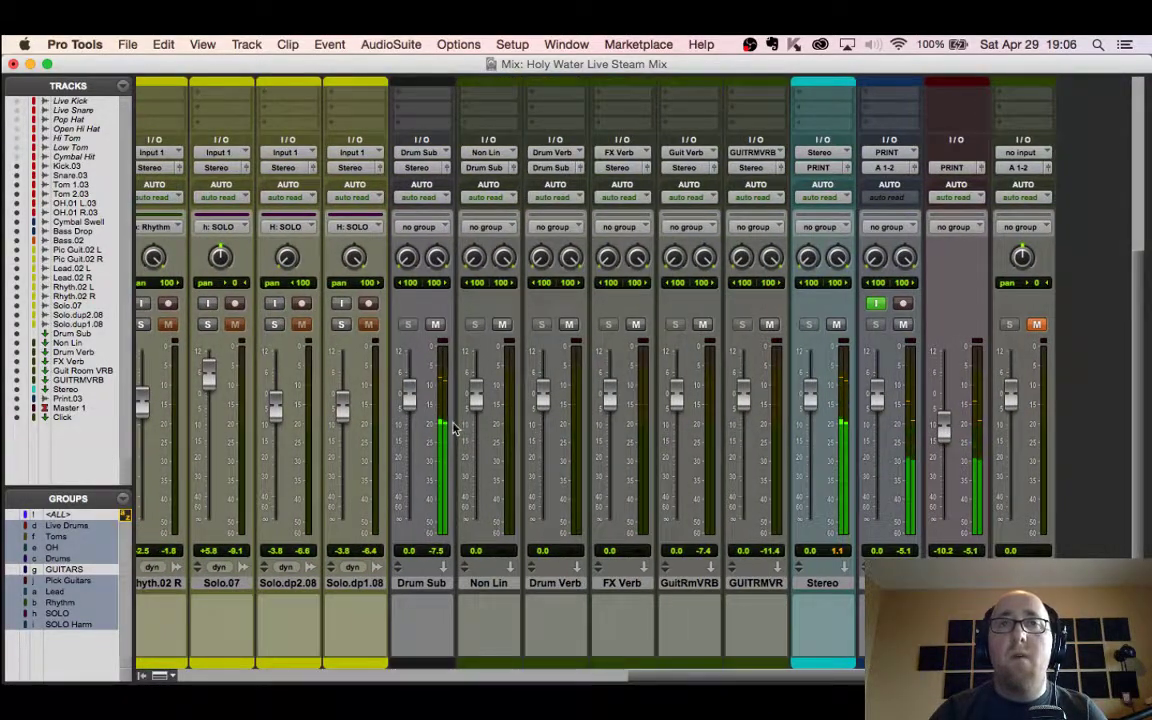
scroll(428, 540, up, 5)
scroll(419, 373, down, 5)
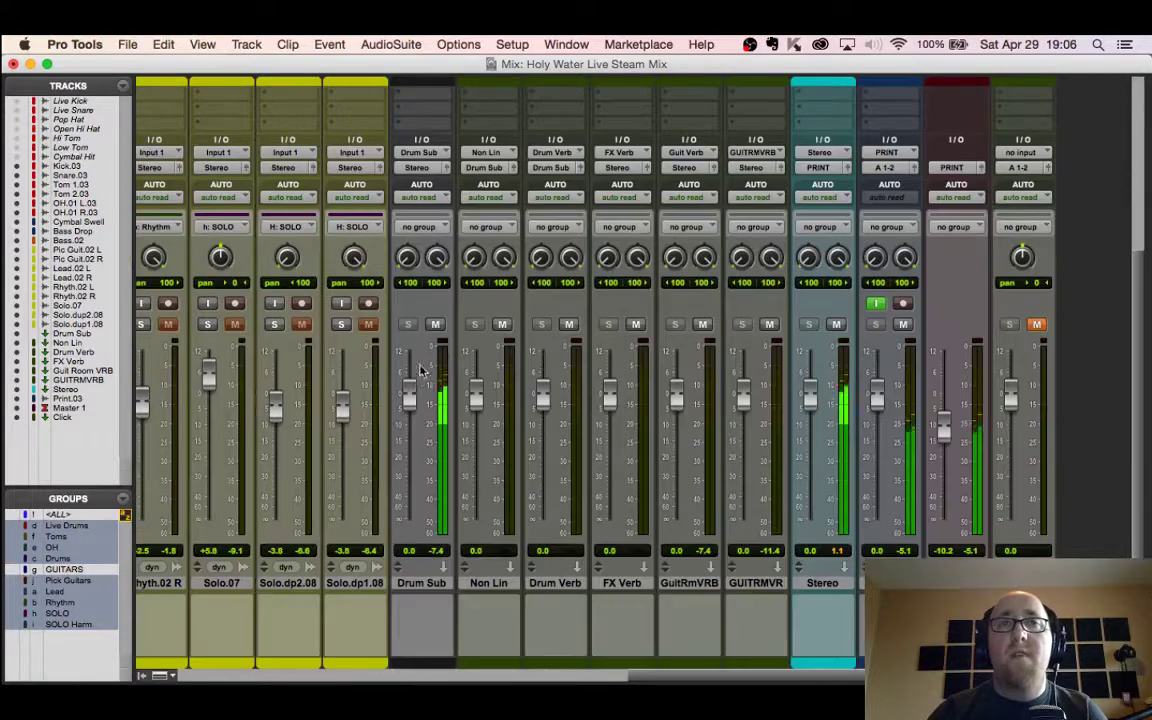
Step: Select the drum tracks from Kick.03 to OH.01 R.03 and check their output routing to Drum Sub
scroll(425, 418, left, 1)
scroll(425, 410, left, 10)
scroll(897, 440, right, 5)
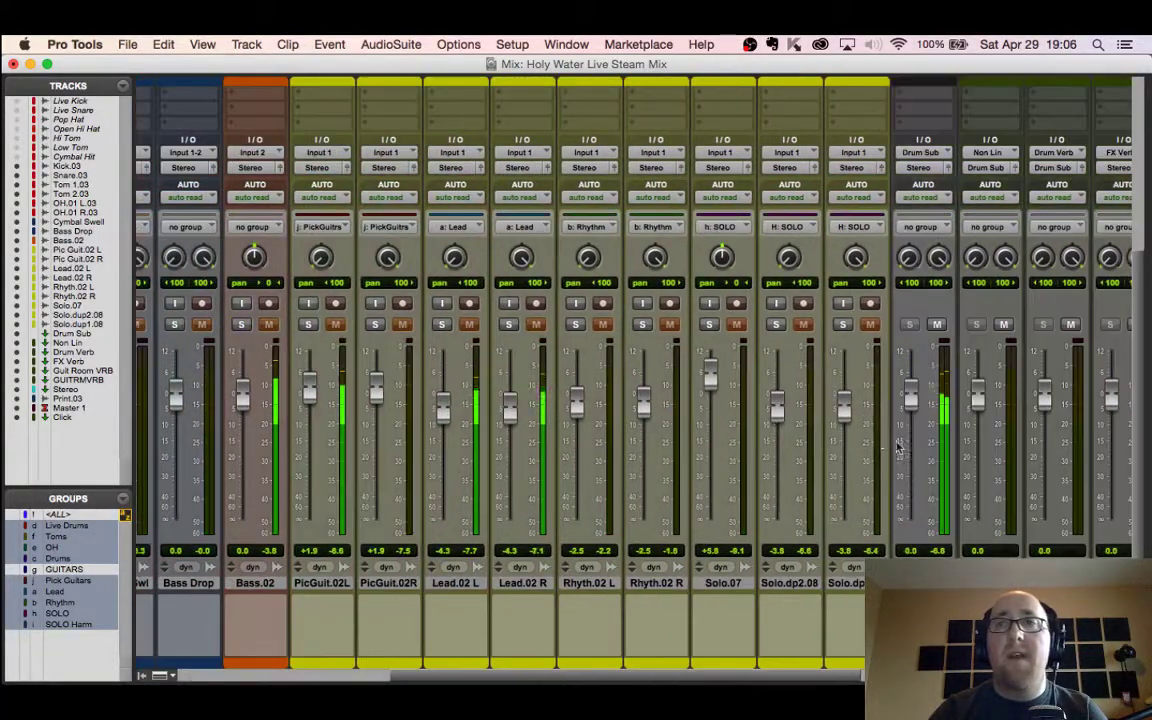
scroll(908, 413, left, 10)
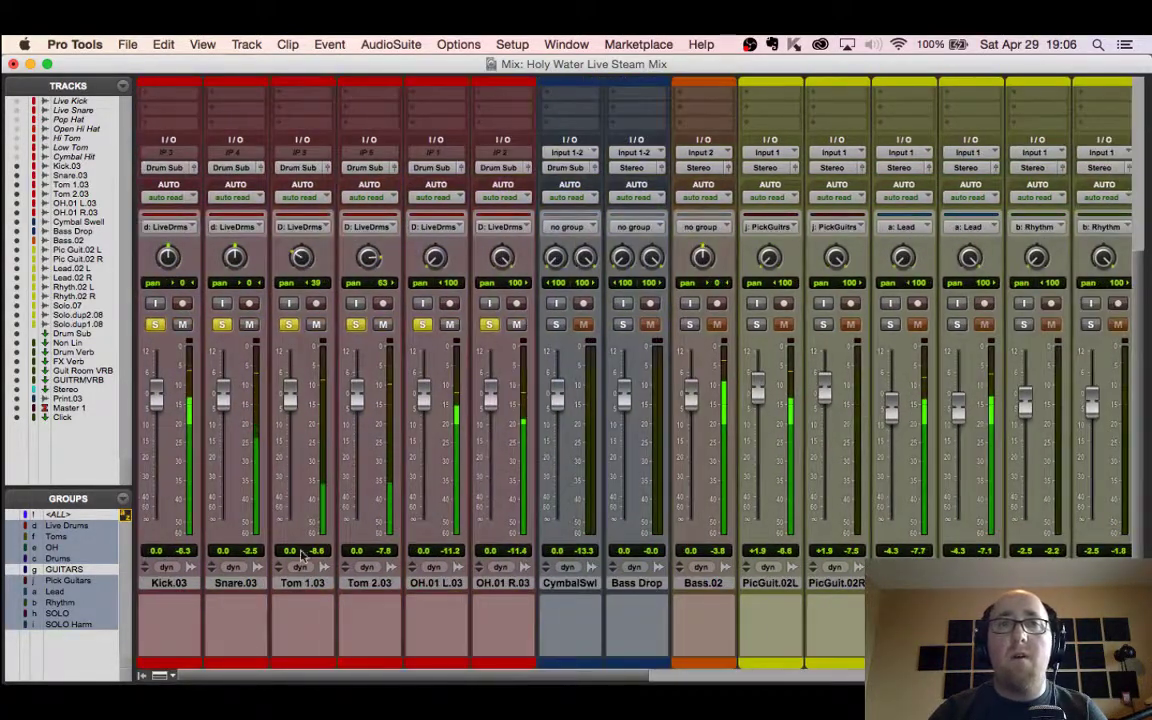
click(168, 583)
shift+click(478, 586)
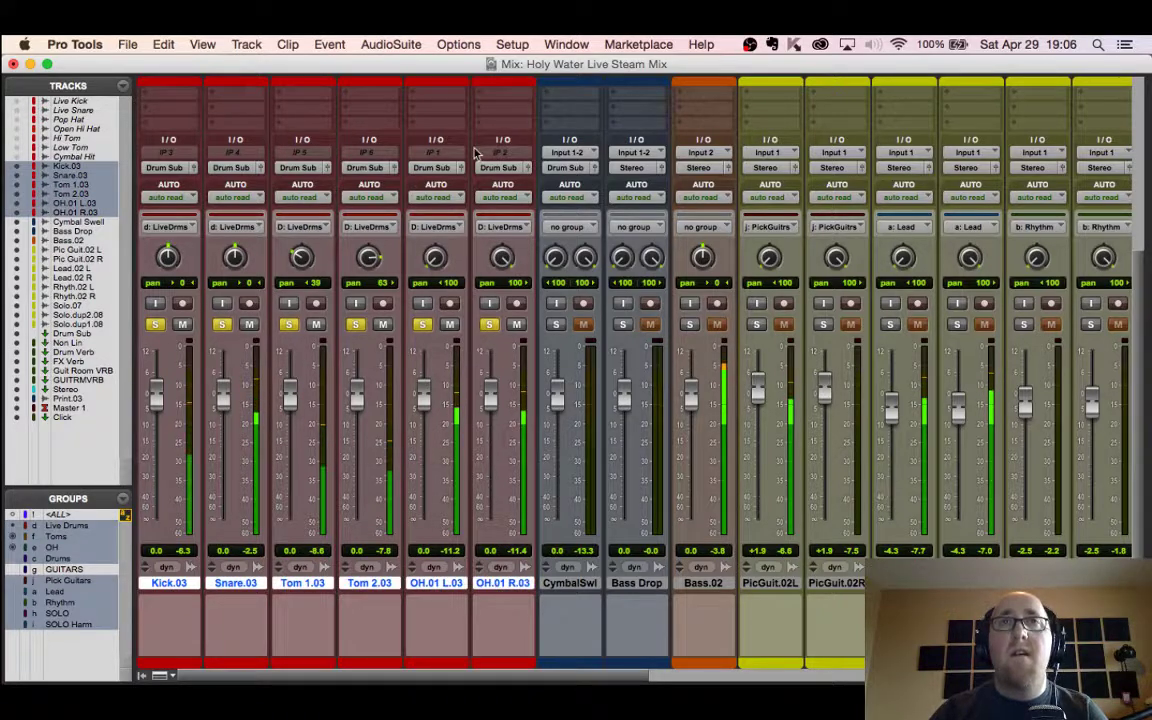
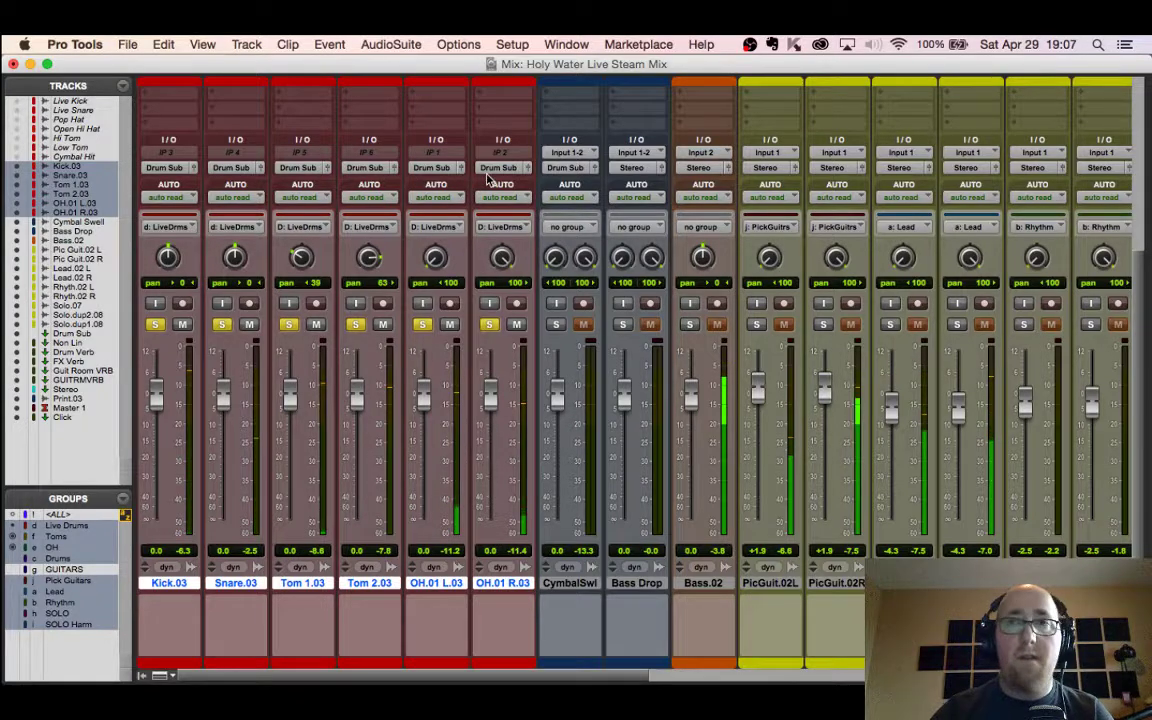
Step: Select the Drum Sub track and check its input bus assignment
scroll(490, 178, right, 10)
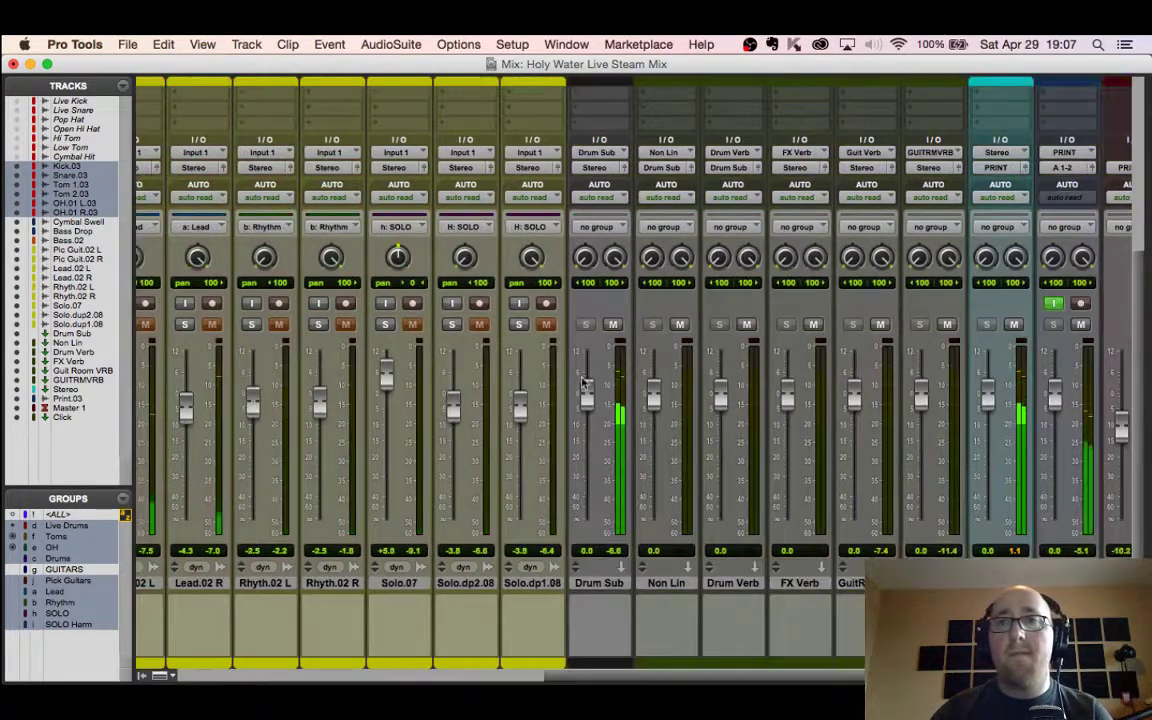
click(592, 582)
click(602, 152)
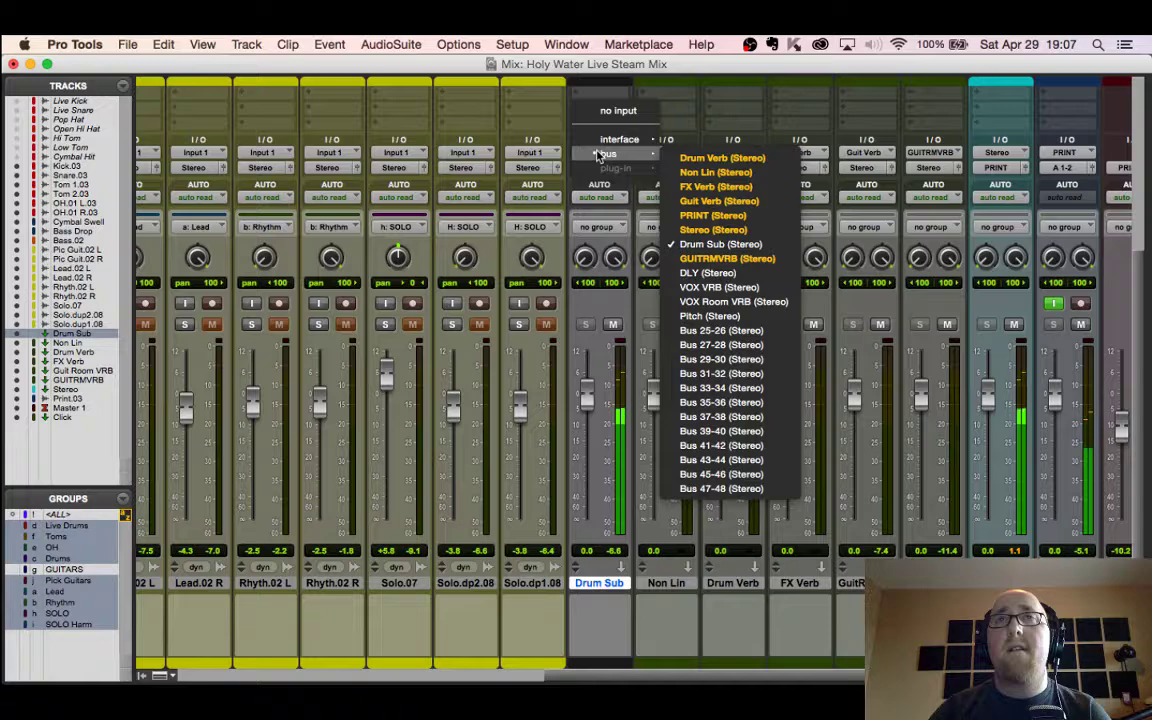
click(543, 118)
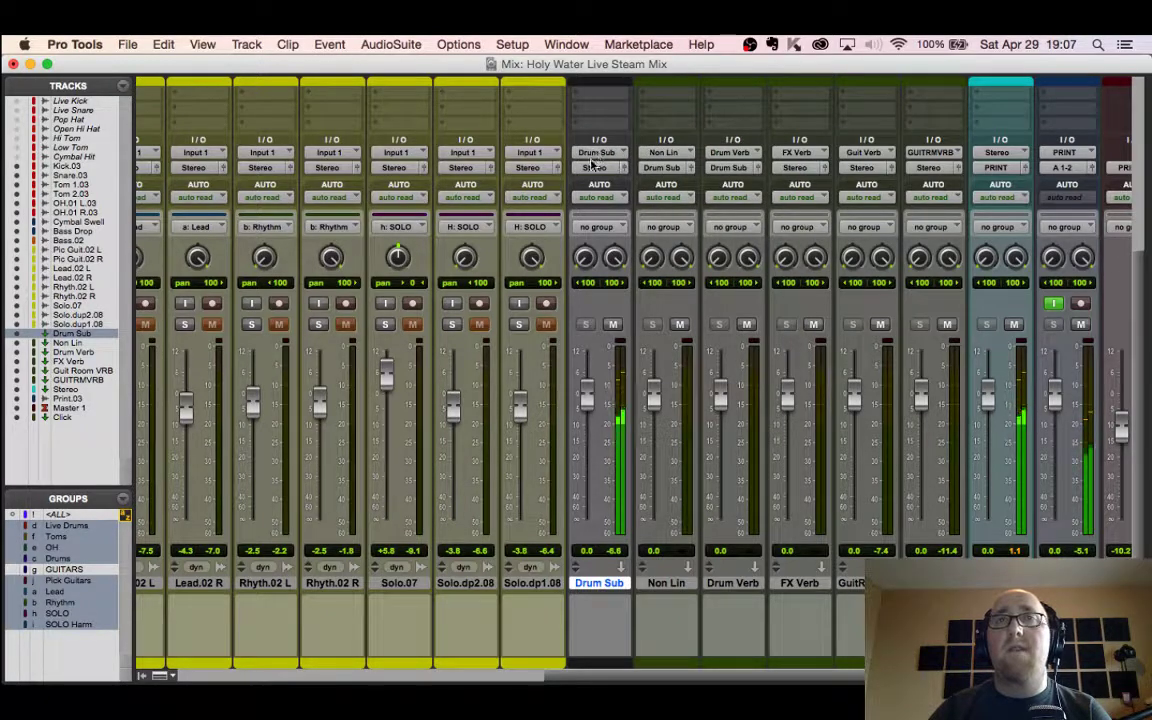
Step: Examine the routing and levels of the soloed drums, guitars and aux tracks across the mixer during playback
scroll(408, 175, left, 10)
scroll(408, 175, right, 15)
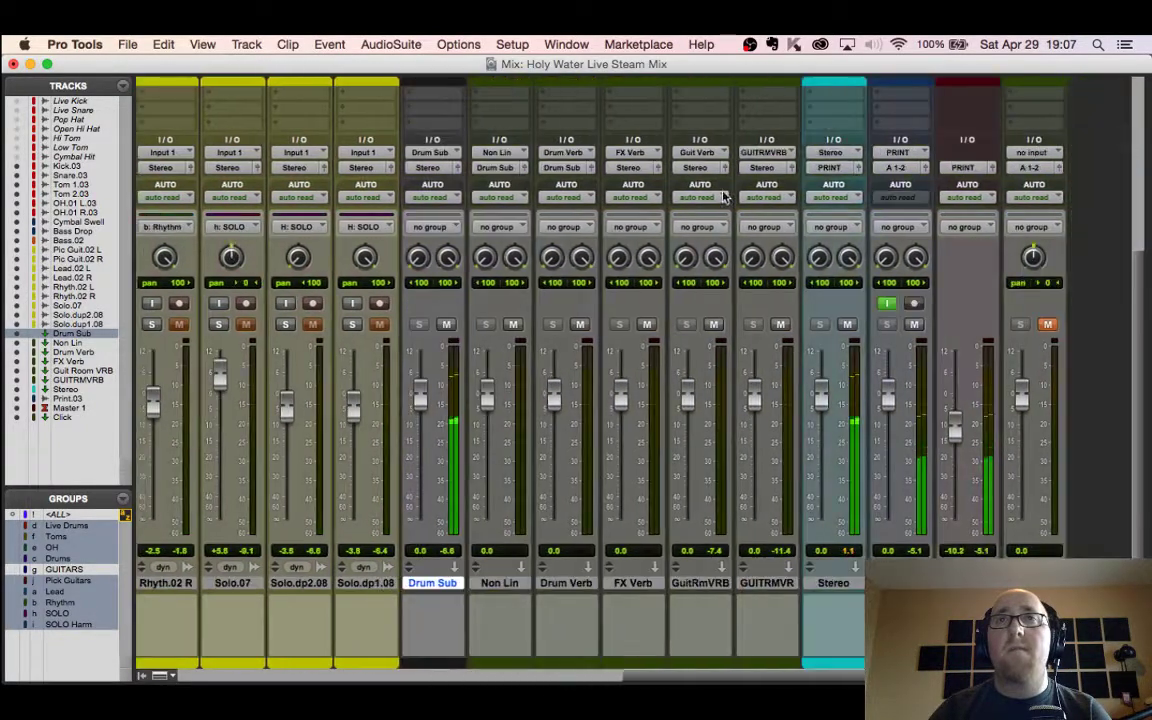
scroll(452, 398, left, 10)
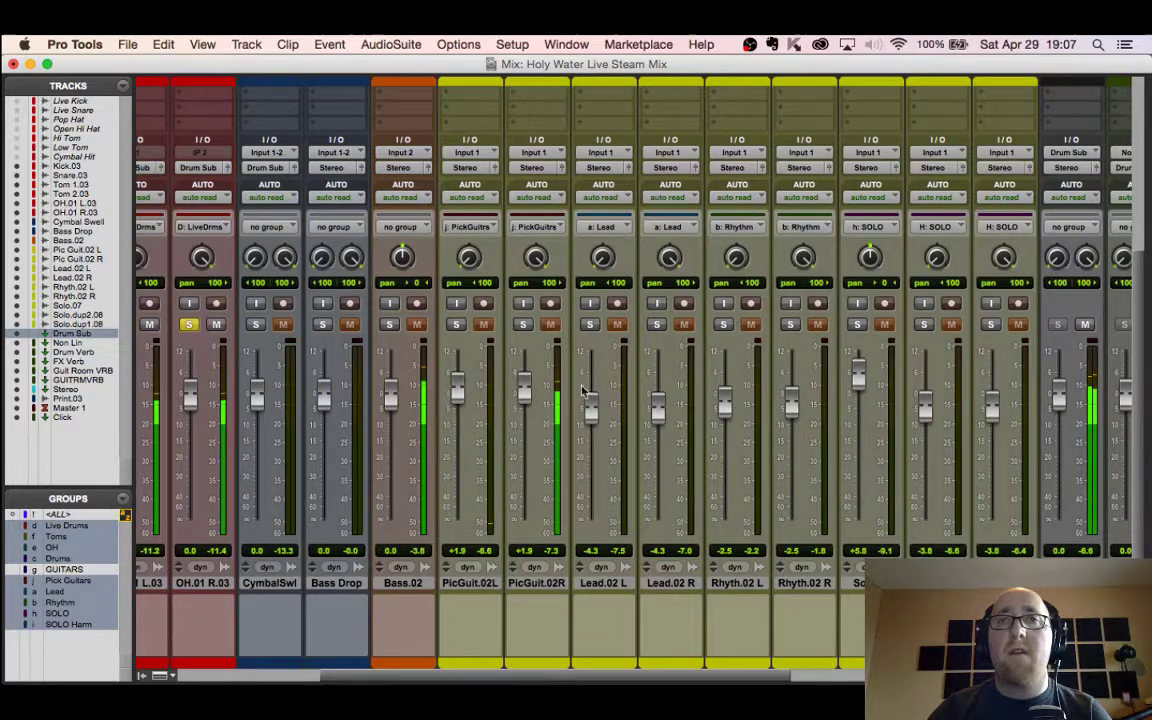
scroll(706, 366, right, 10)
scroll(706, 366, left, 2)
scroll(706, 366, left, 6)
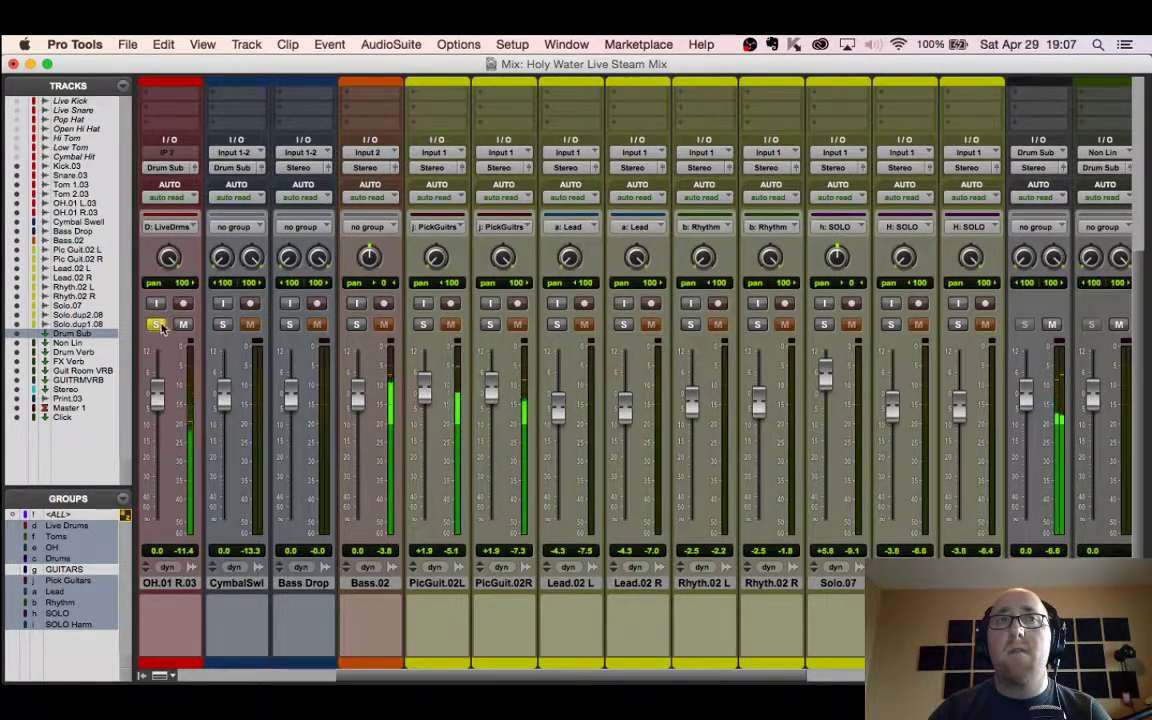
click(183, 325)
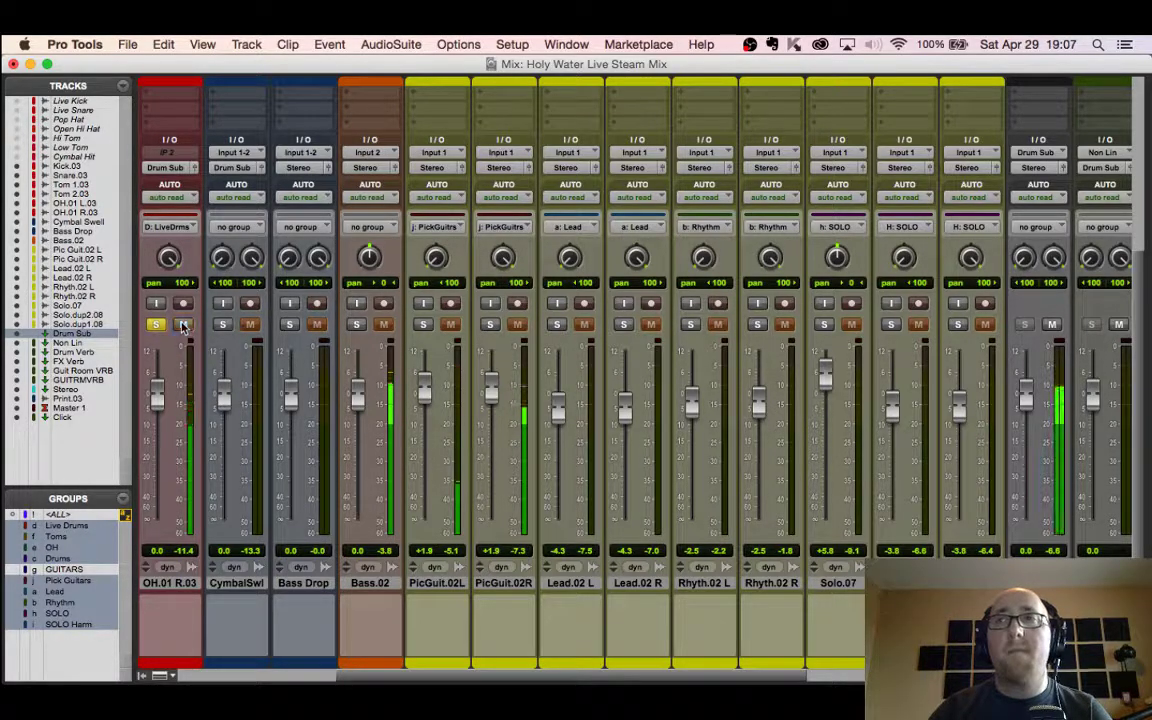
Step: Insert the stereo Virtual Mix Rack on Drum Sub's first insert and load the FG-N EQ module into its first slot
scroll(594, 354, right, 5)
scroll(594, 354, up, 5)
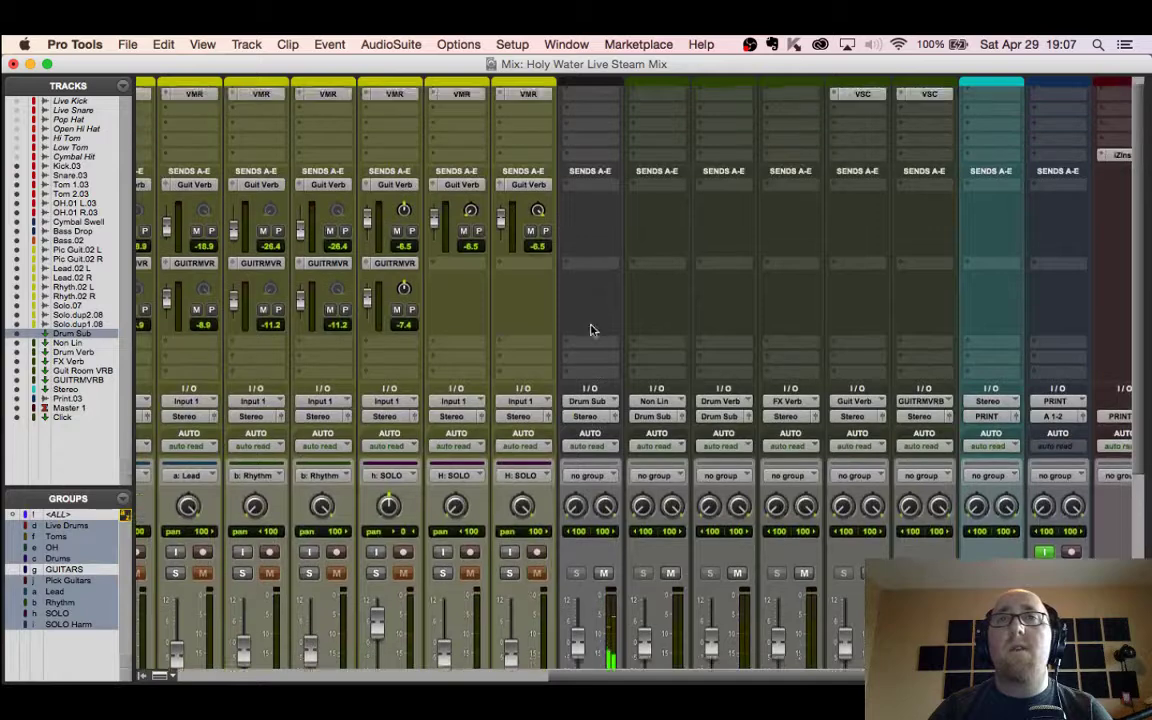
click(598, 106)
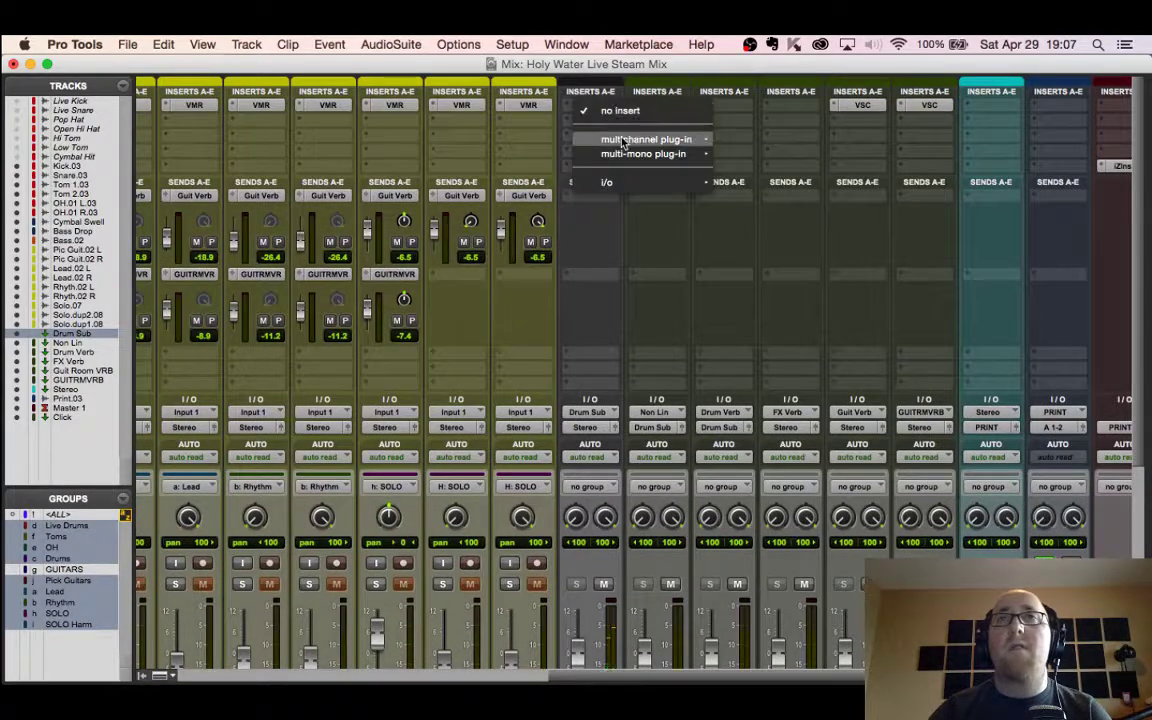
mouse_move(690, 140)
mouse_move(752, 146)
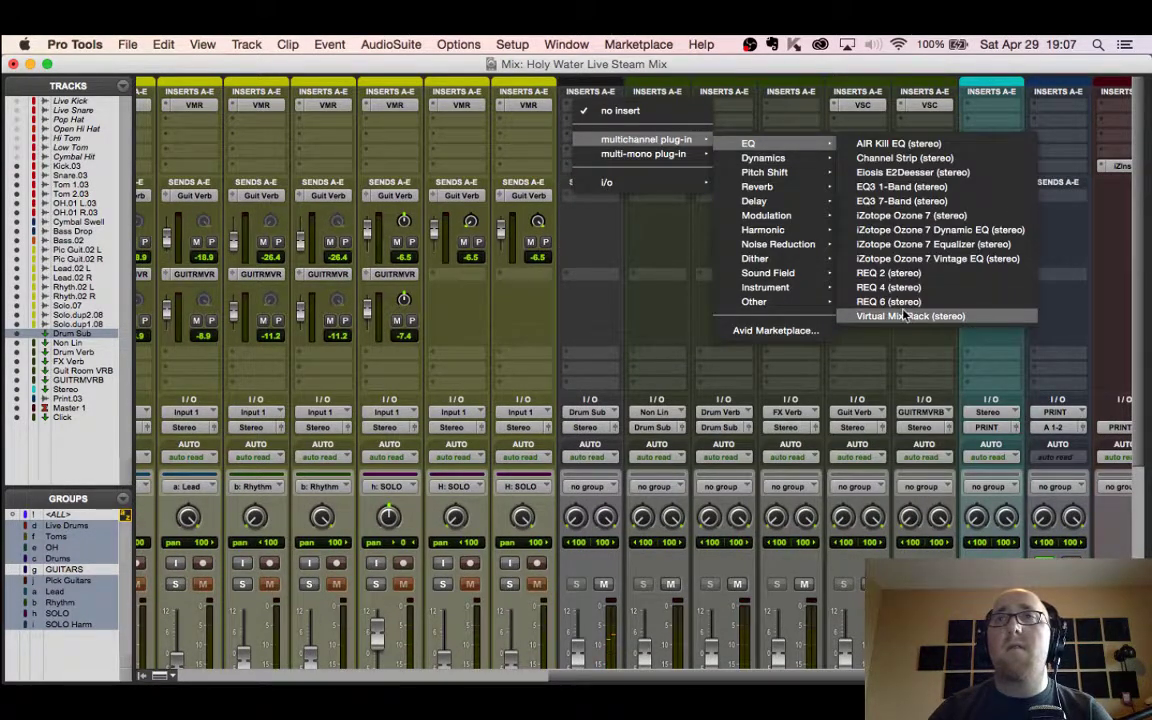
click(816, 285)
scroll(395, 315, down, 15)
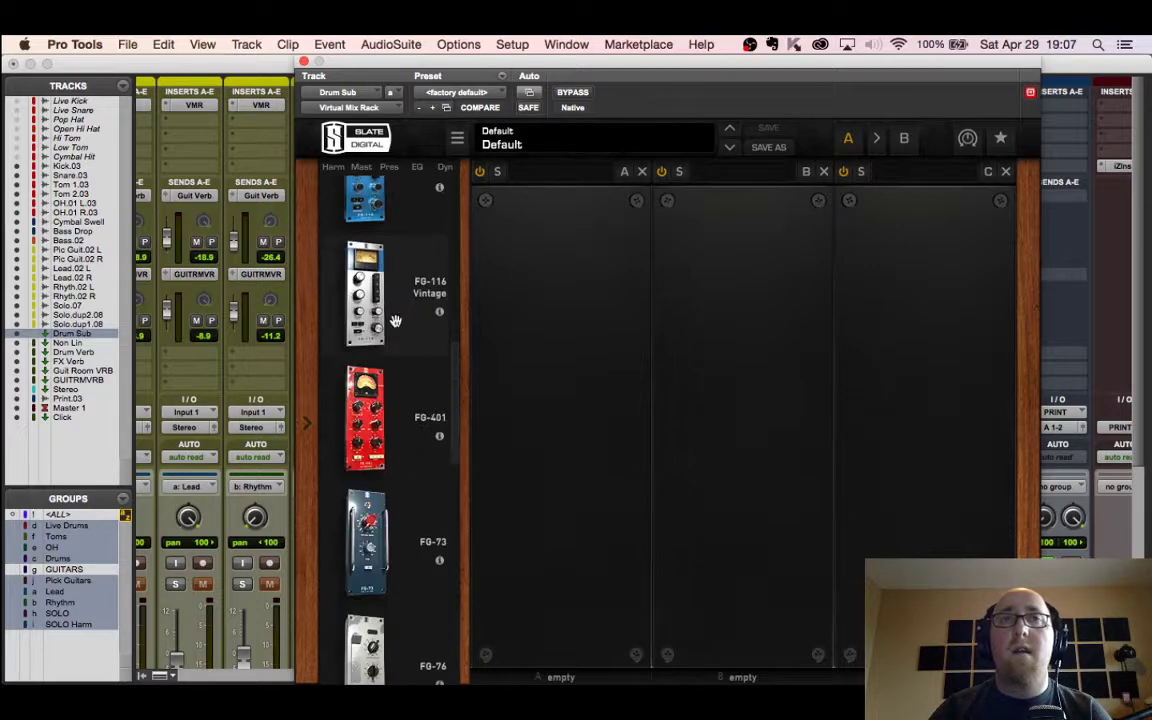
scroll(375, 322, down, 3)
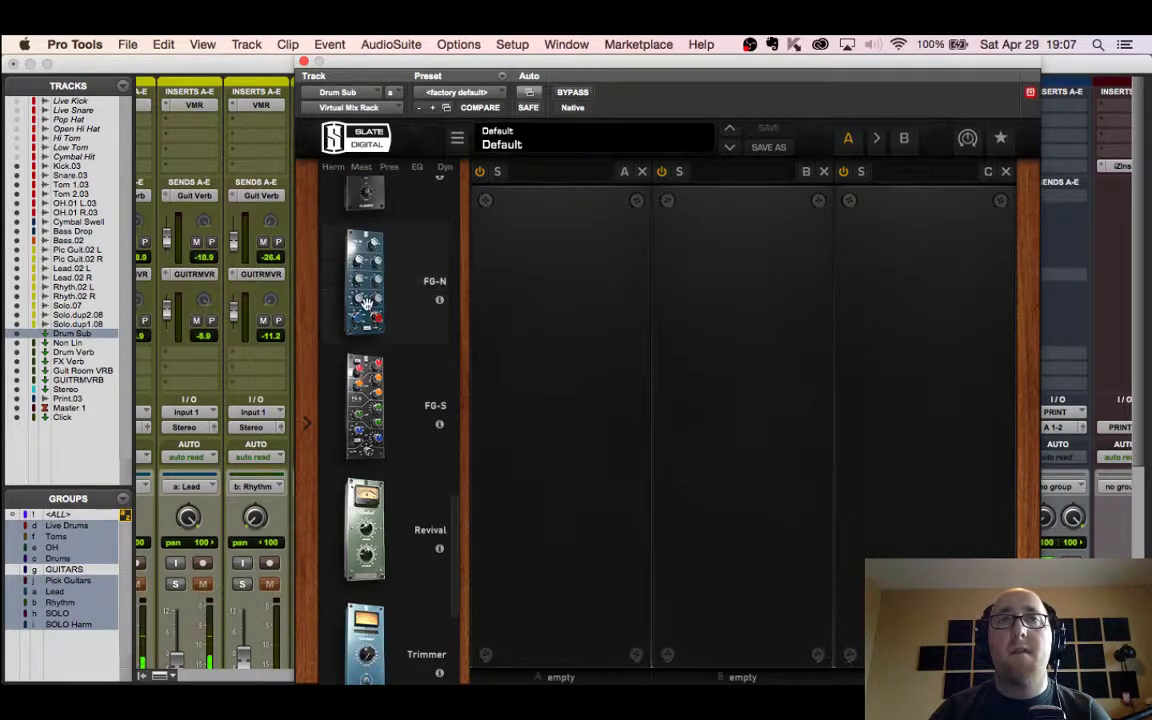
drag(367, 303, 516, 420)
scroll(370, 432, down, 5)
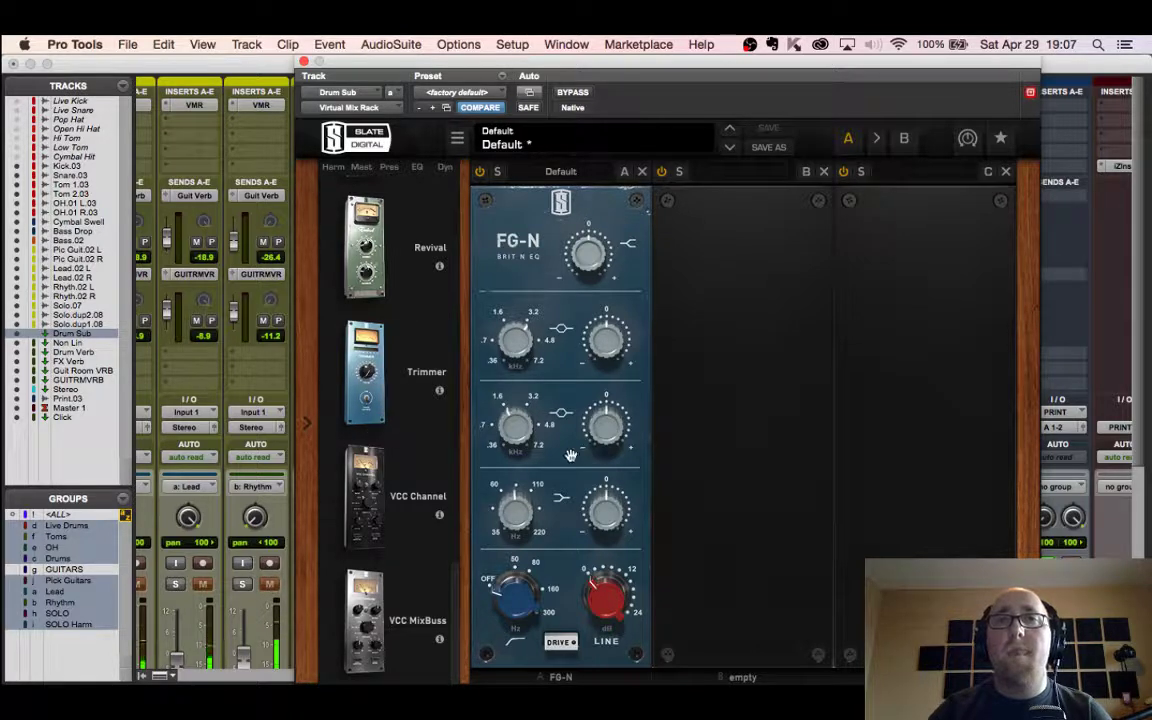
Step: Sweep FG-N's lower mid band down past 785 Hz with an 11.7 dB boost, and settle on a slight cut
drag(596, 440, 611, 390)
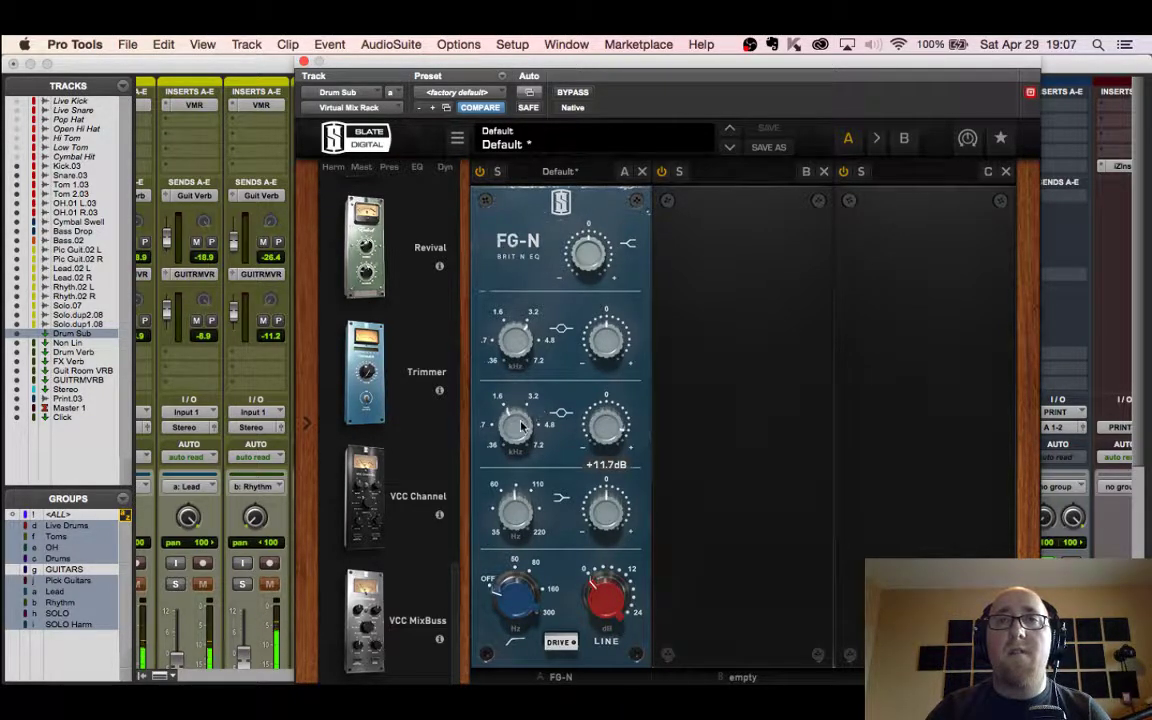
drag(520, 427, 507, 452)
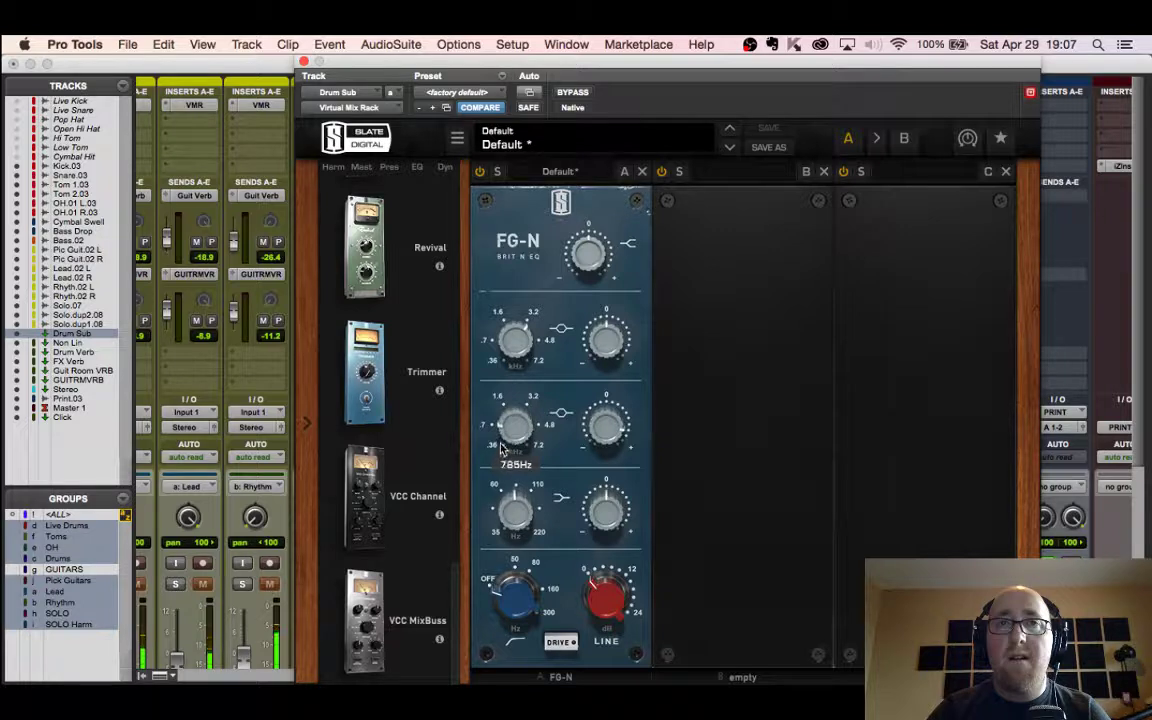
drag(502, 448, 503, 468)
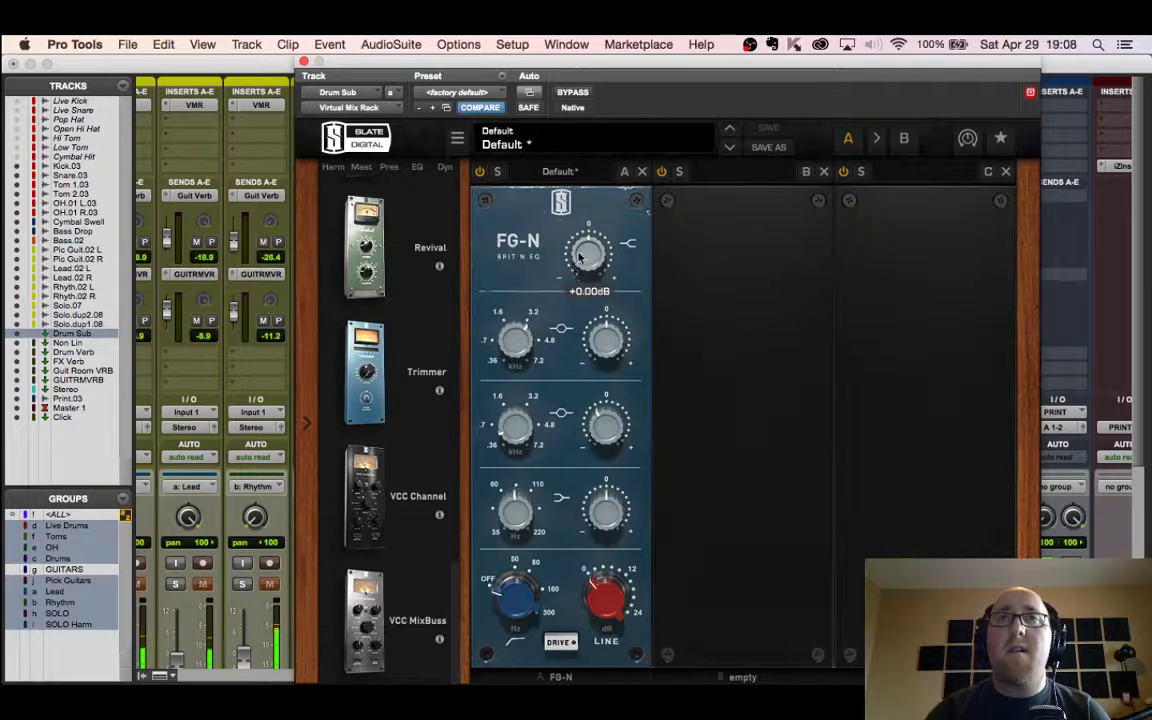
Step: Raise FG-N's high shelf gain slightly above 0 dB and close the Virtual Mix Rack window
mouse_move(591, 263)
drag(591, 263, 593, 257)
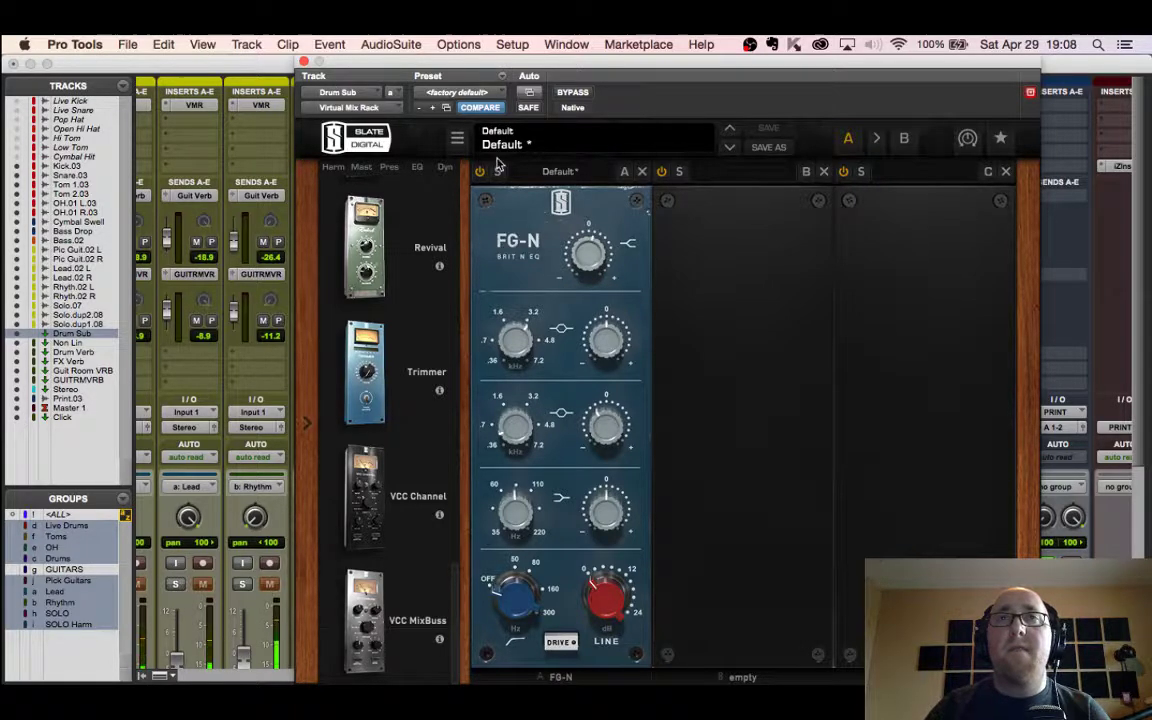
click(304, 63)
Step: Insert the stereo VBC FG-Grey compressor on Drum Sub's second insert
click(586, 120)
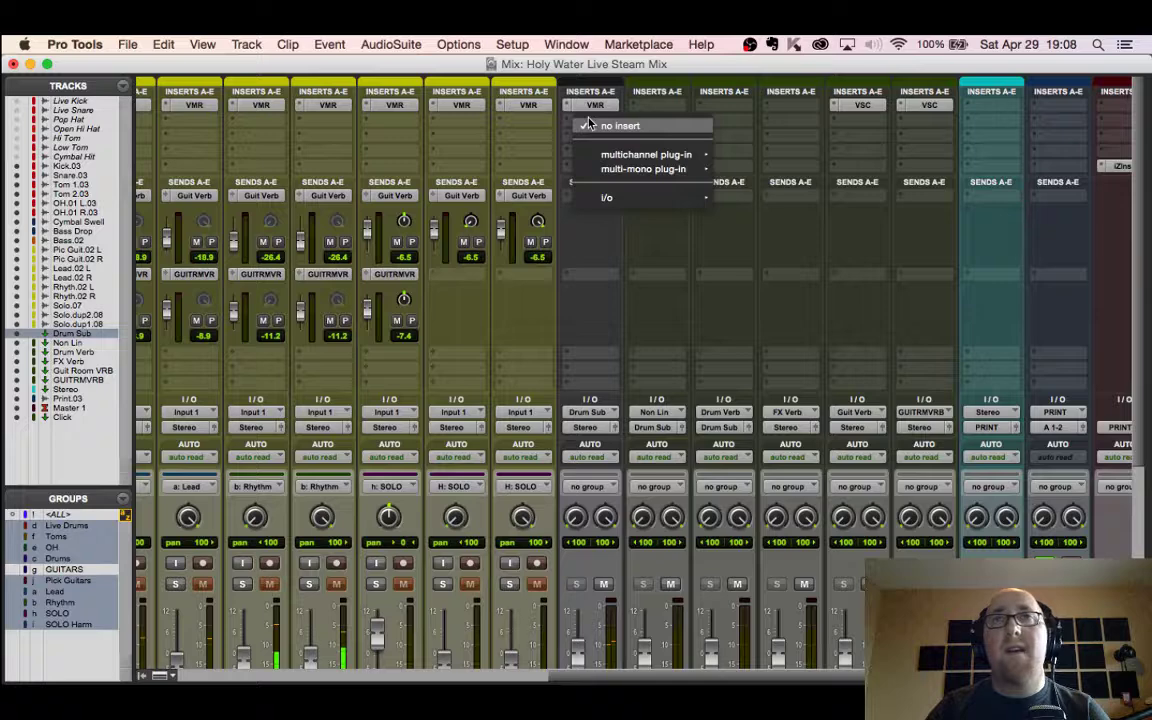
mouse_move(645, 160)
mouse_move(795, 175)
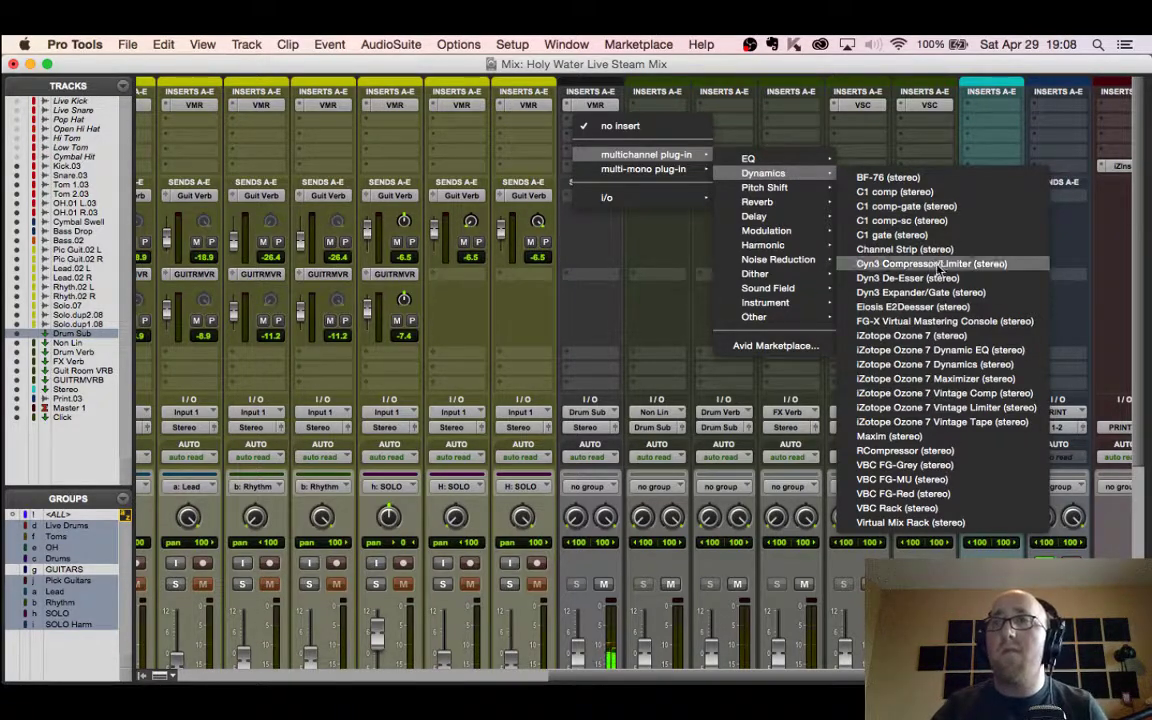
click(818, 418)
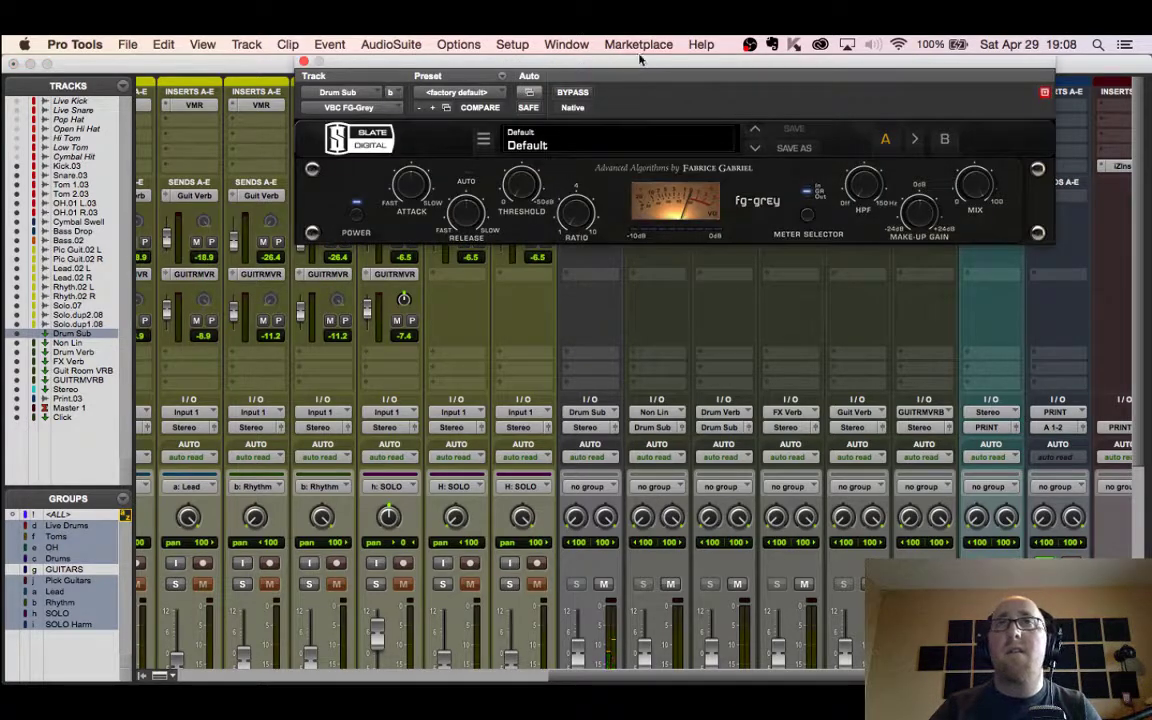
Step: Adjust FG-Grey's attack, set its threshold to -11.6 dB, and raise its make-up gain to 1.1 dB
drag(640, 60, 597, 262)
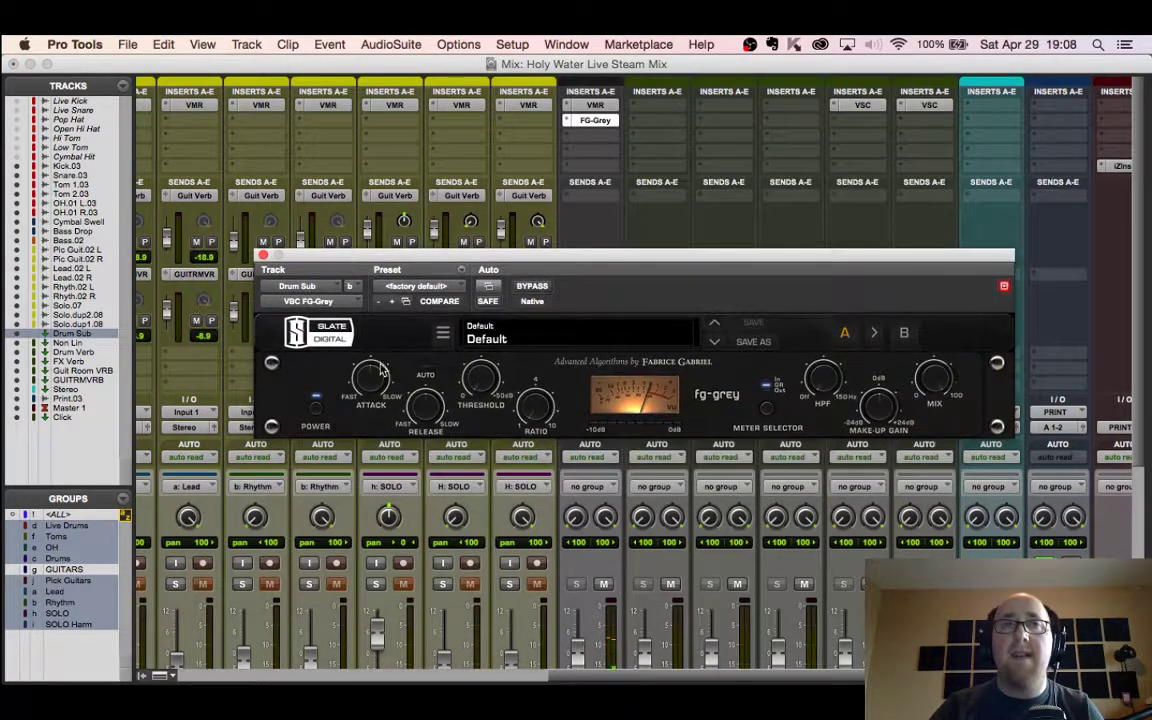
drag(370, 377, 423, 452)
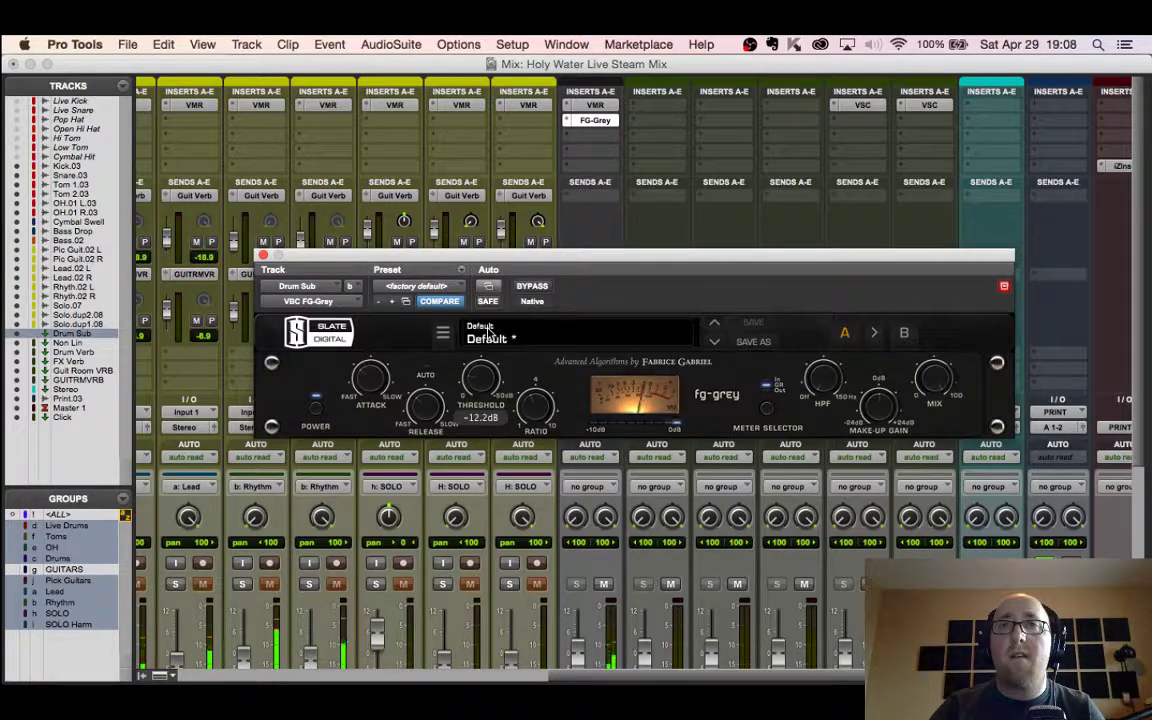
scroll(478, 377, down, 1)
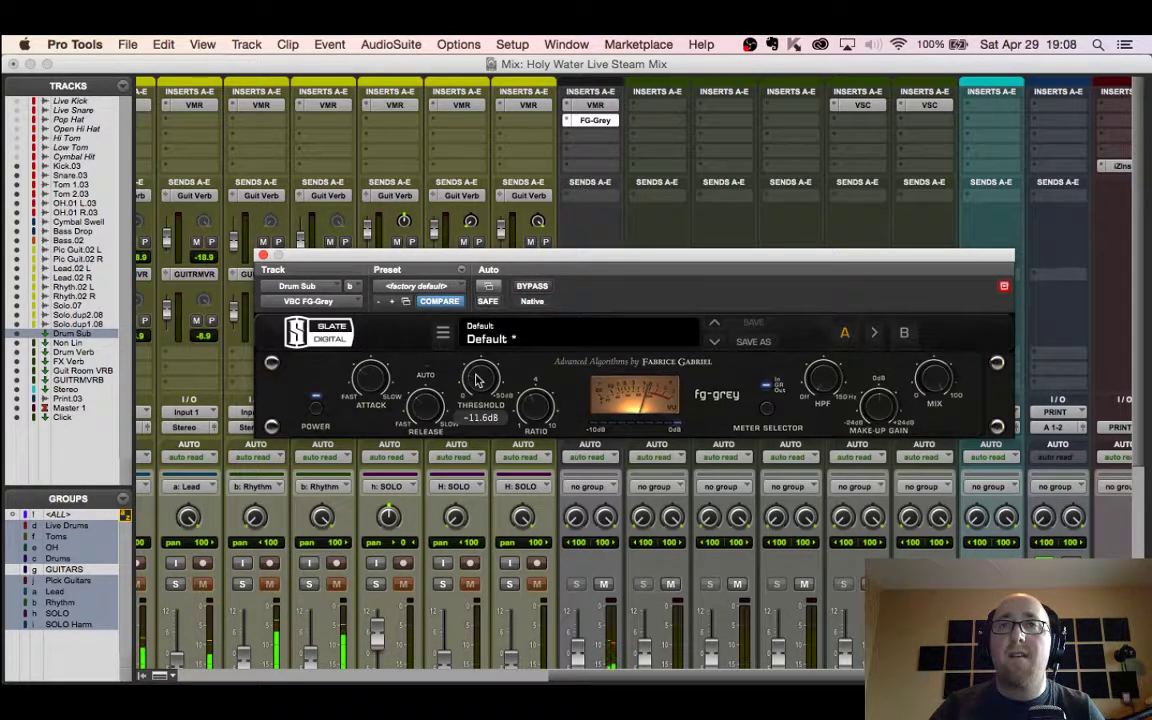
mouse_move(880, 412)
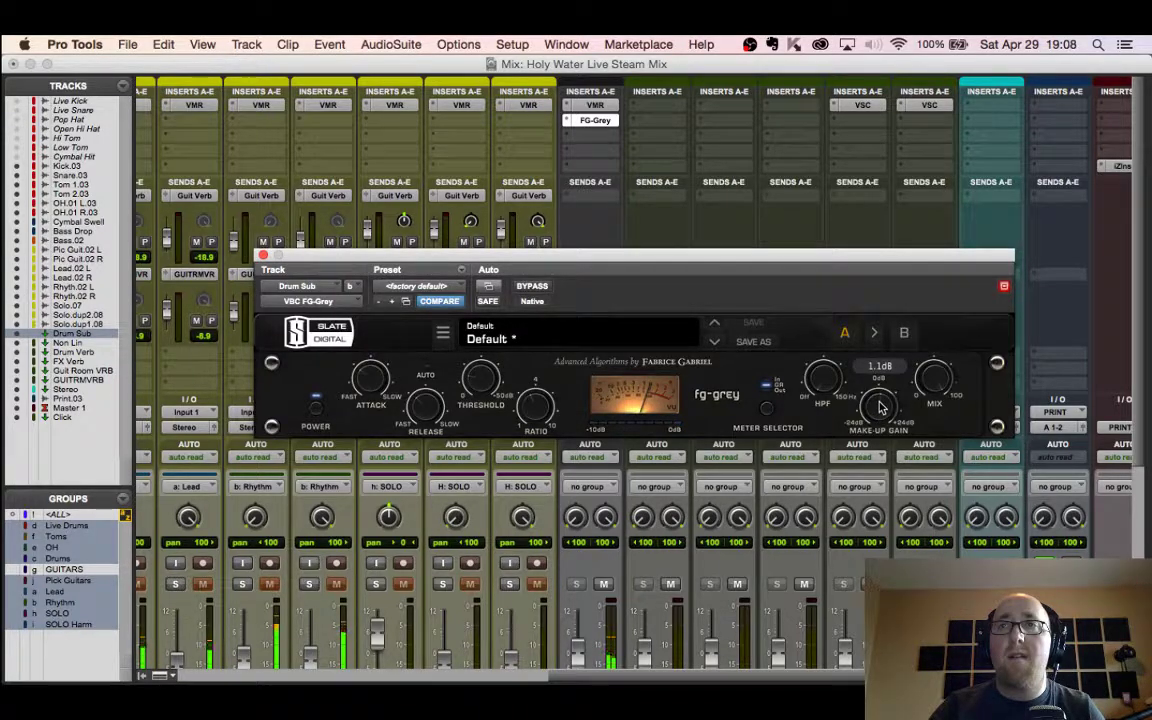
Step: Compare Drum Sub with and without its VMR and FG-Grey processing, and close the compressor window with both active
super+click(596, 121)
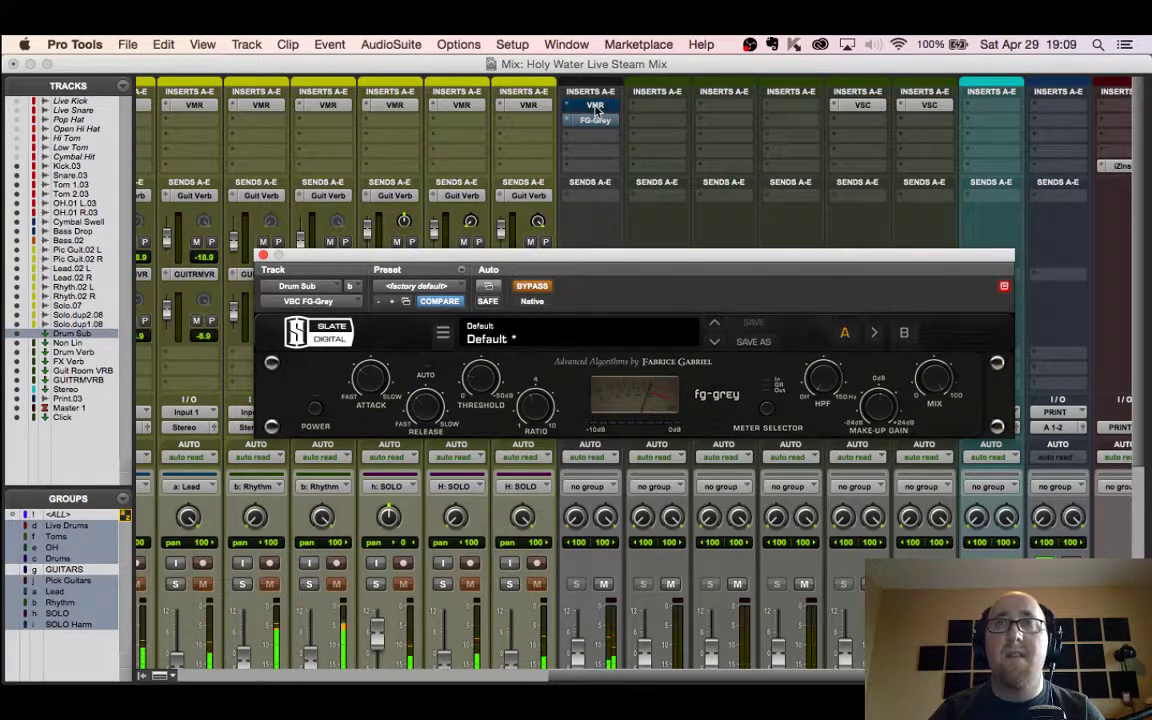
super+click(595, 119)
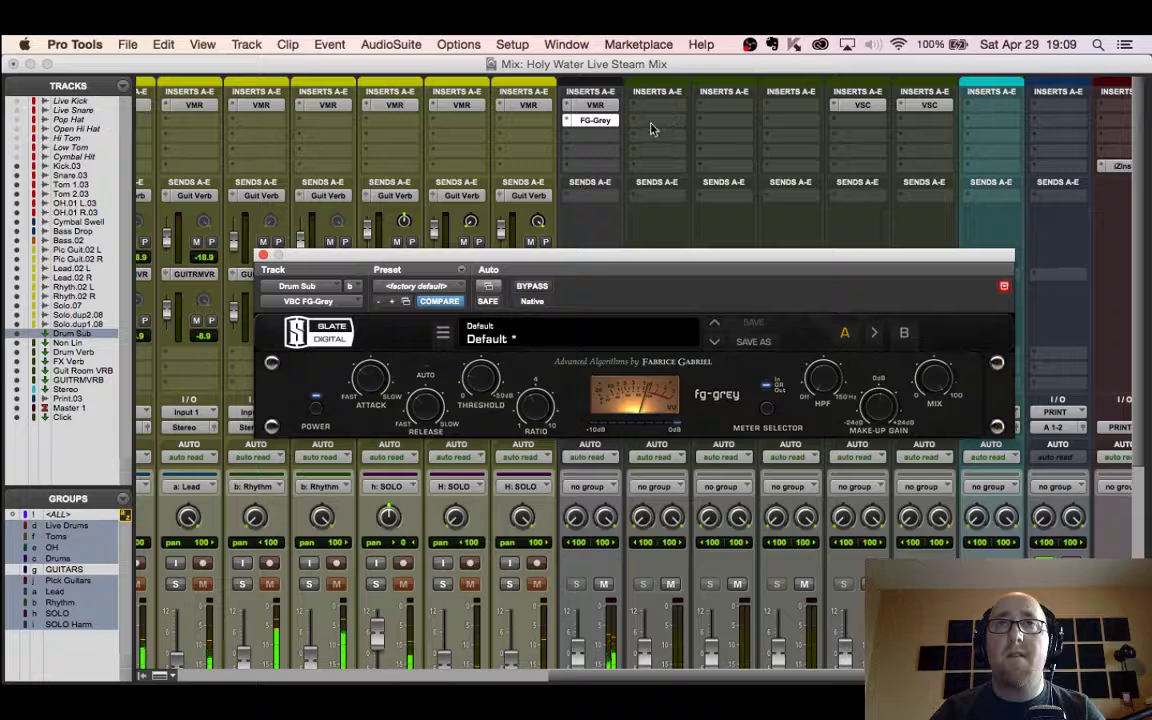
super+click(595, 120)
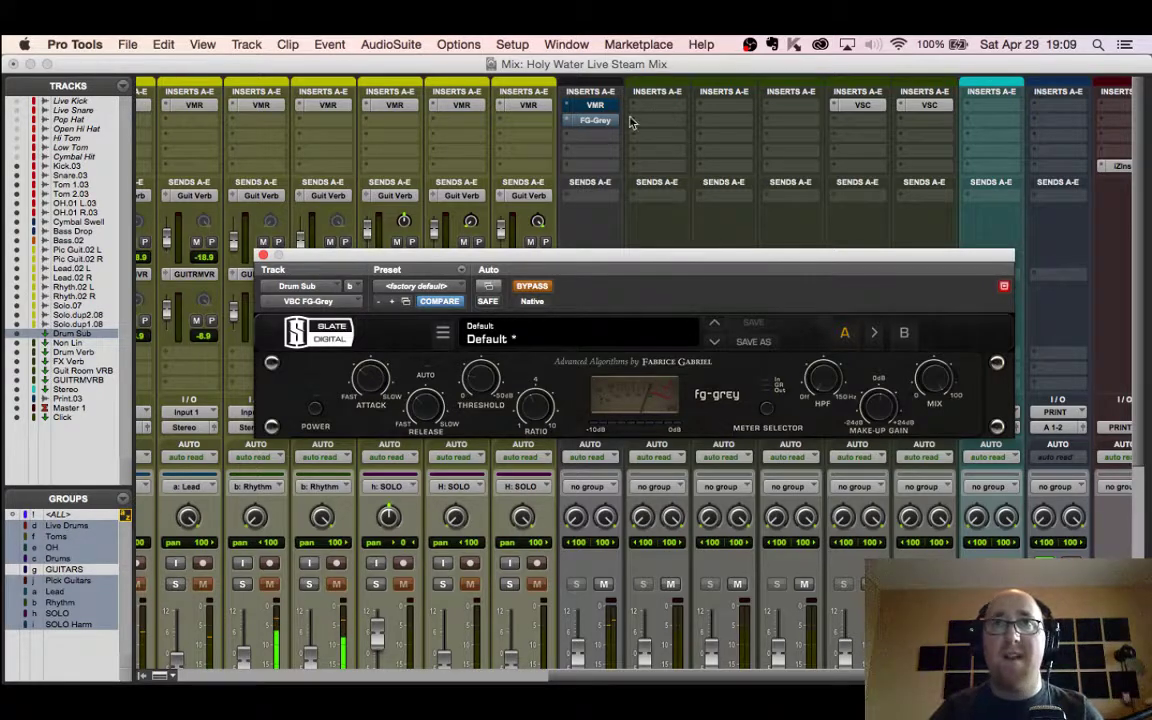
super+click(596, 119)
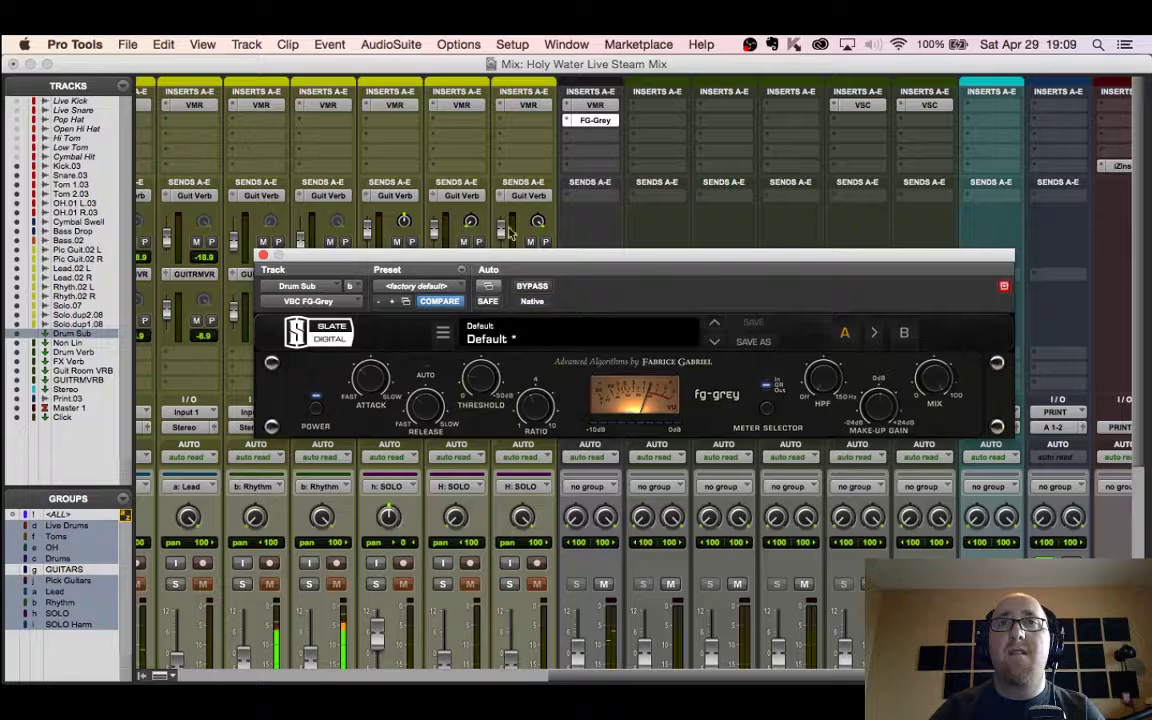
click(262, 256)
Step: Insert the stereo Virtual Tape Machines plug-in on Drum Sub's third insert
click(603, 142)
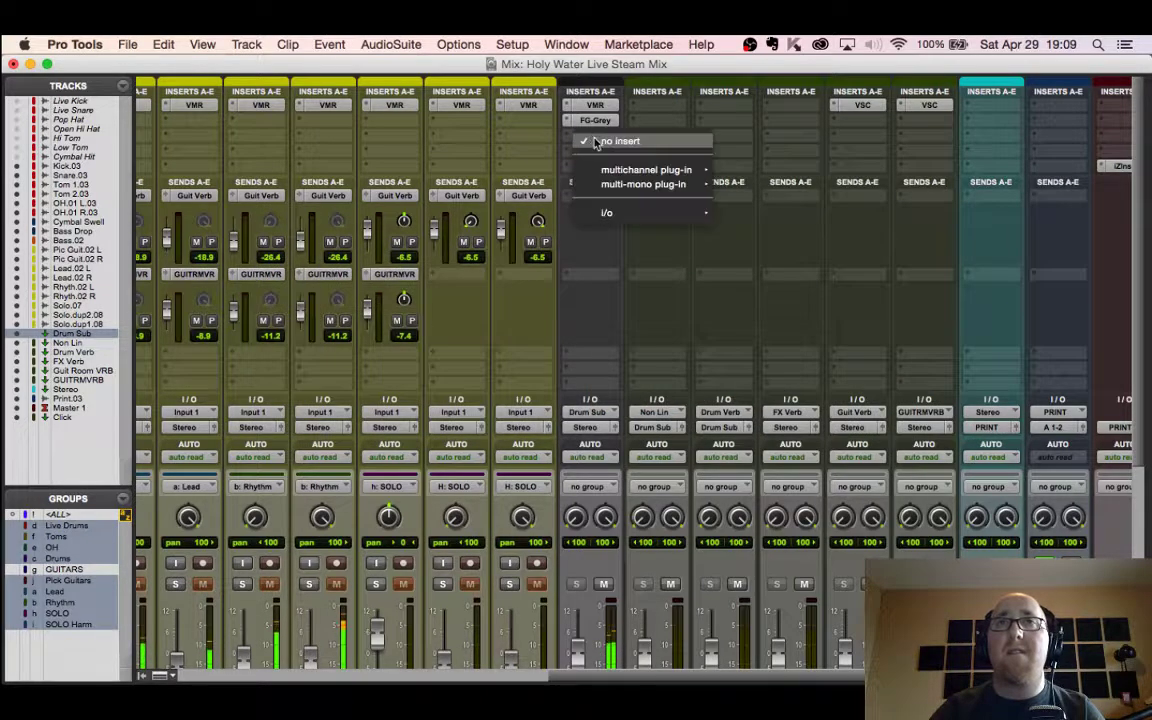
mouse_move(648, 172)
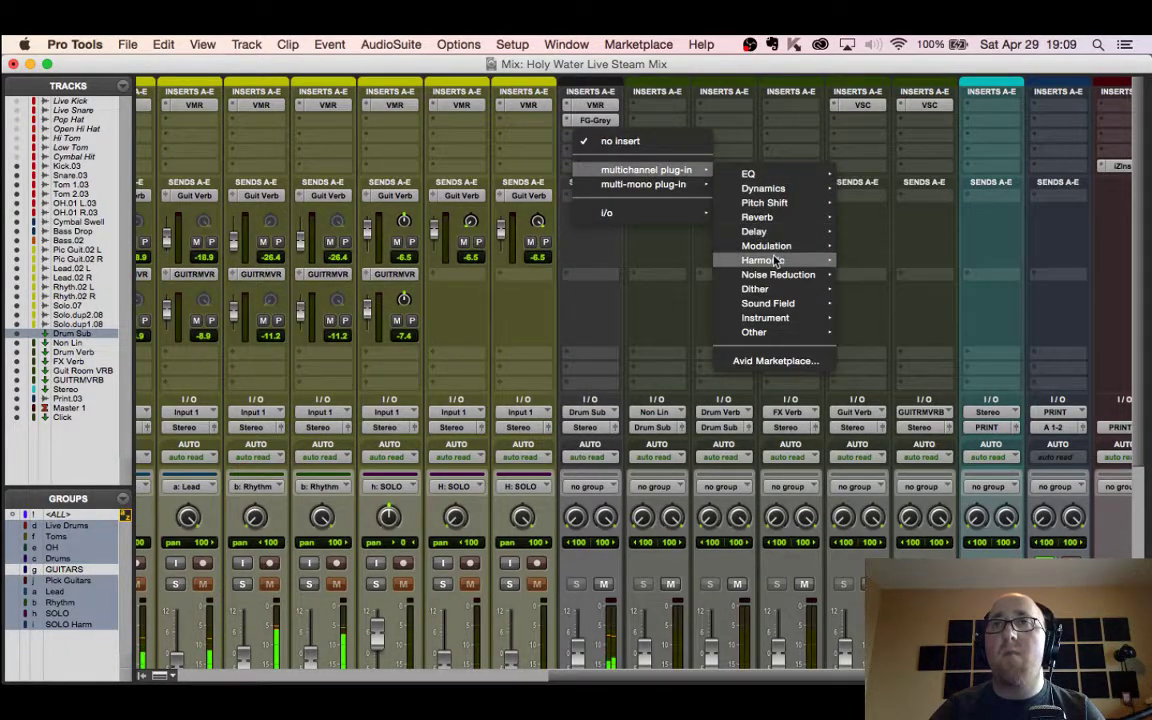
mouse_move(777, 261)
click(923, 466)
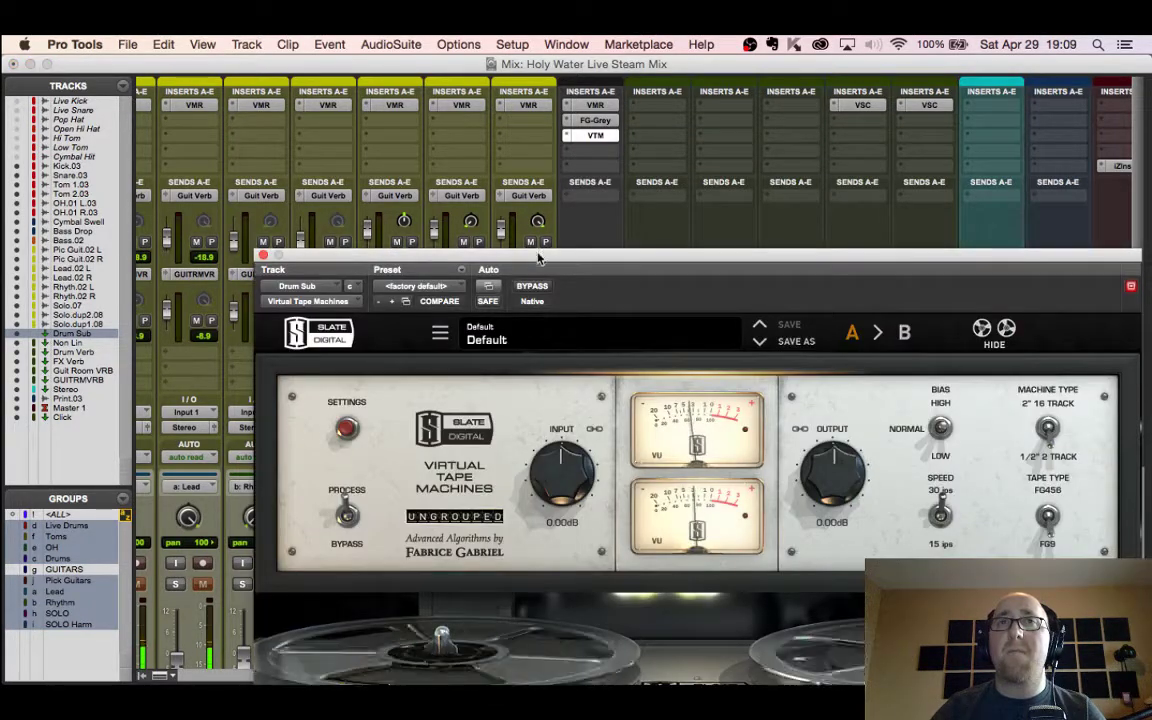
Step: Set Virtual Tape Machines to +2.43 dB input, 2" 16 Track and 15 ips, and close its window
drag(534, 253, 407, 197)
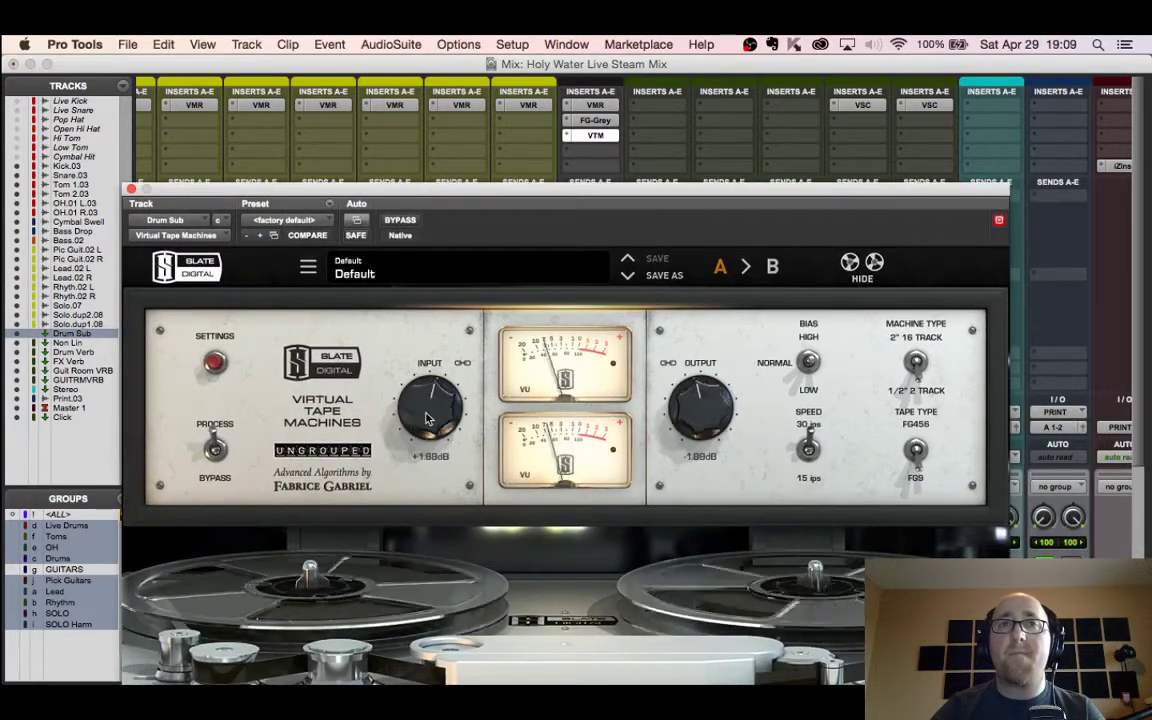
drag(430, 425, 427, 418)
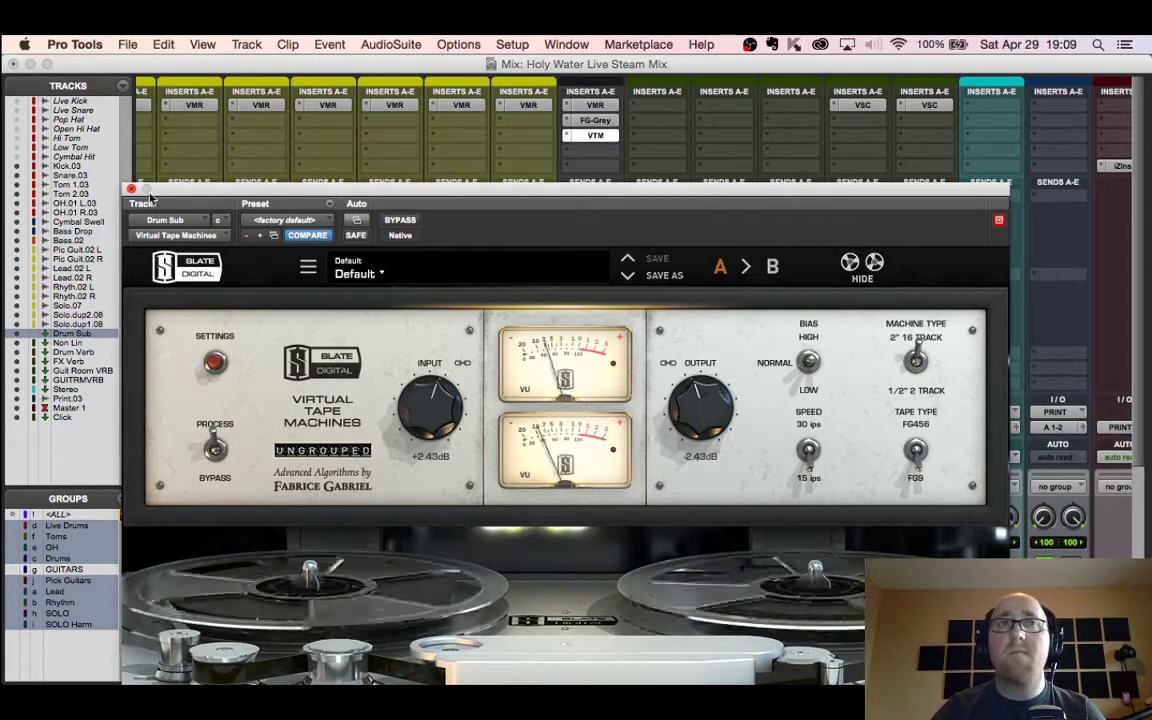
click(592, 137)
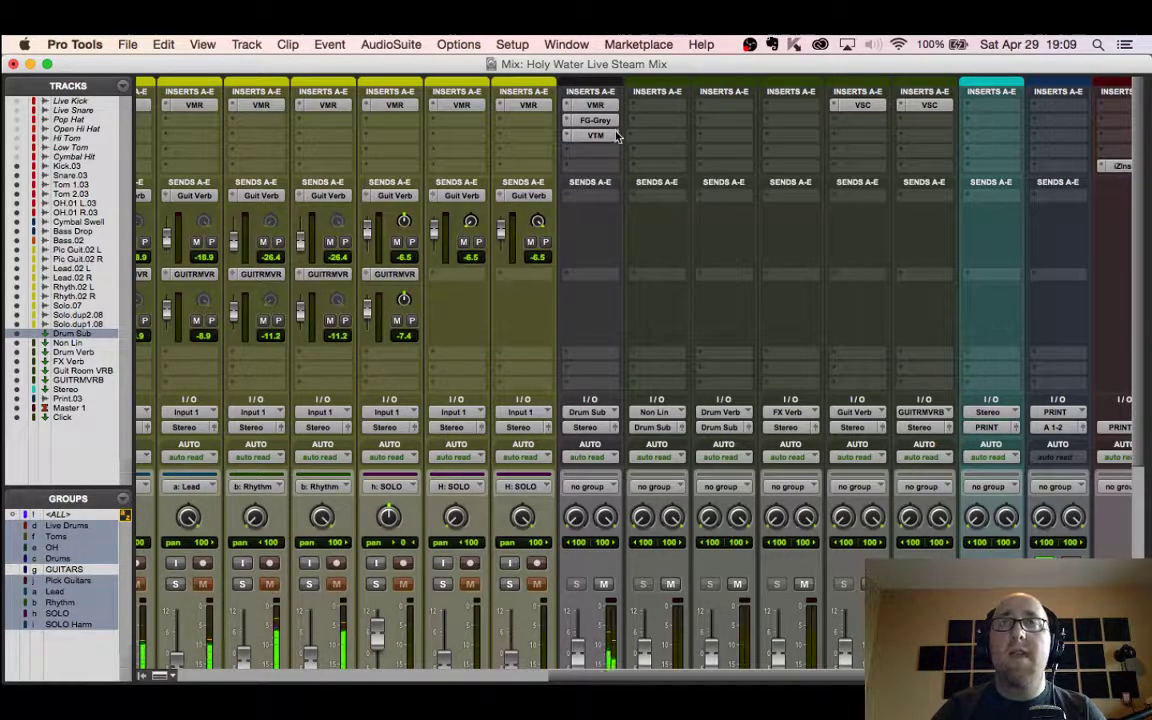
scroll(608, 195, down, 5)
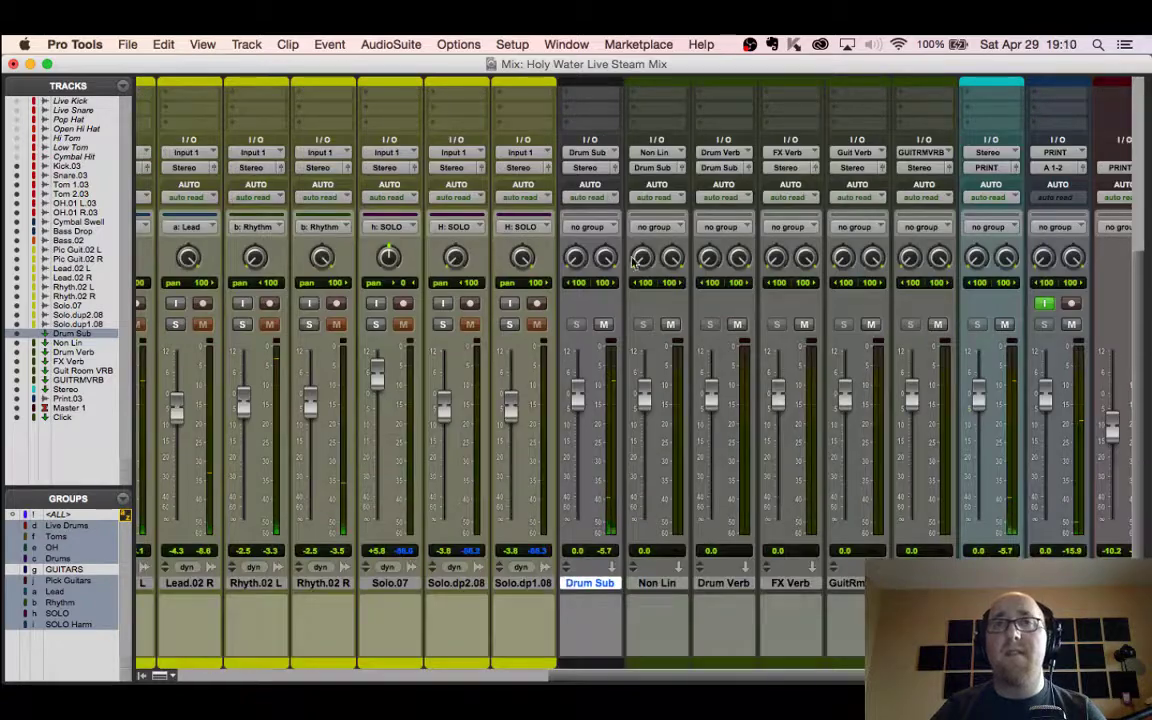
scroll(641, 272, left, 10)
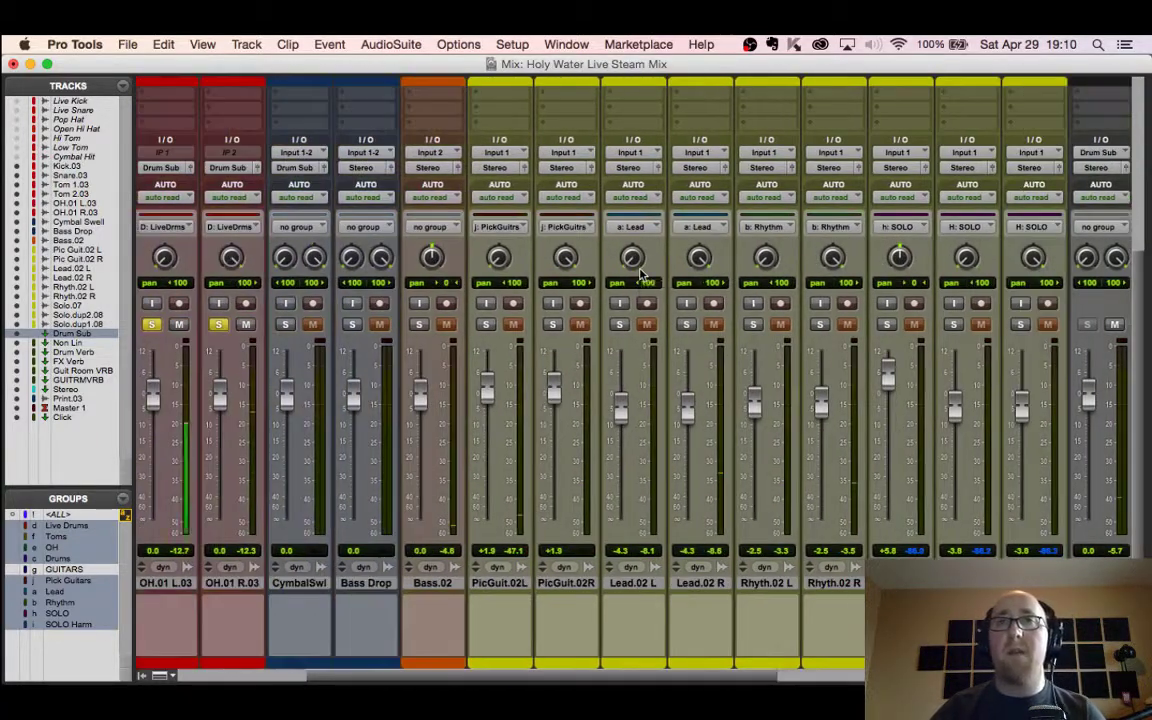
scroll(422, 322, up, 5)
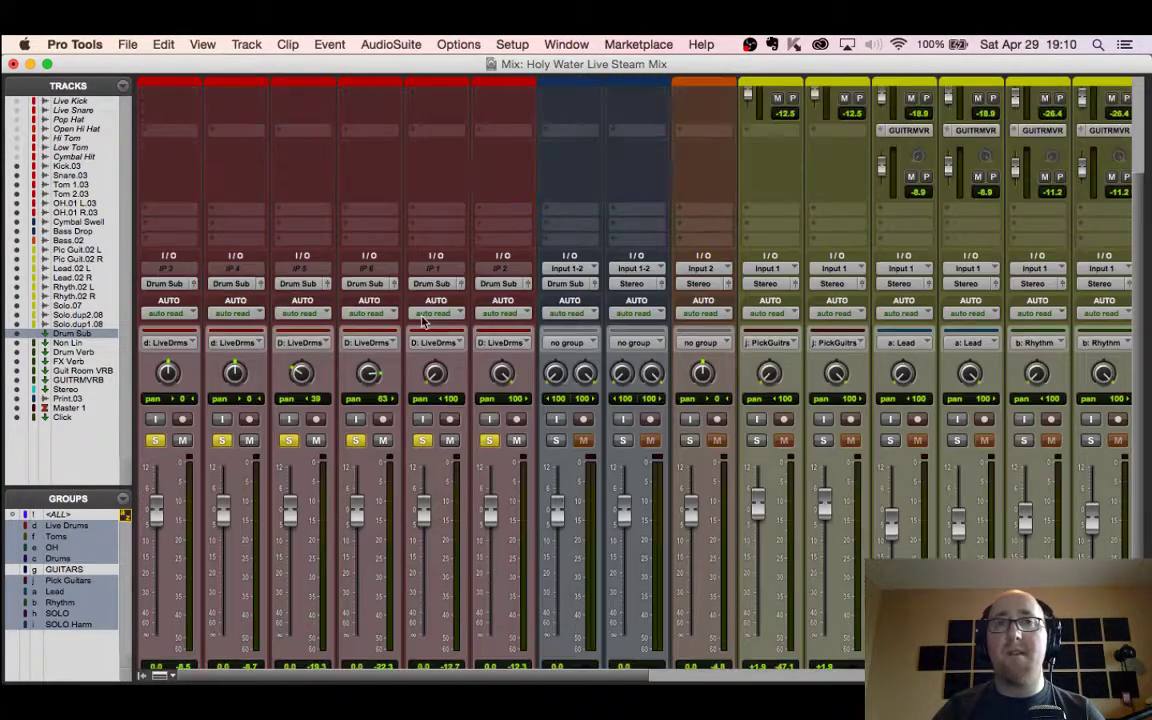
scroll(480, 292, down, 5)
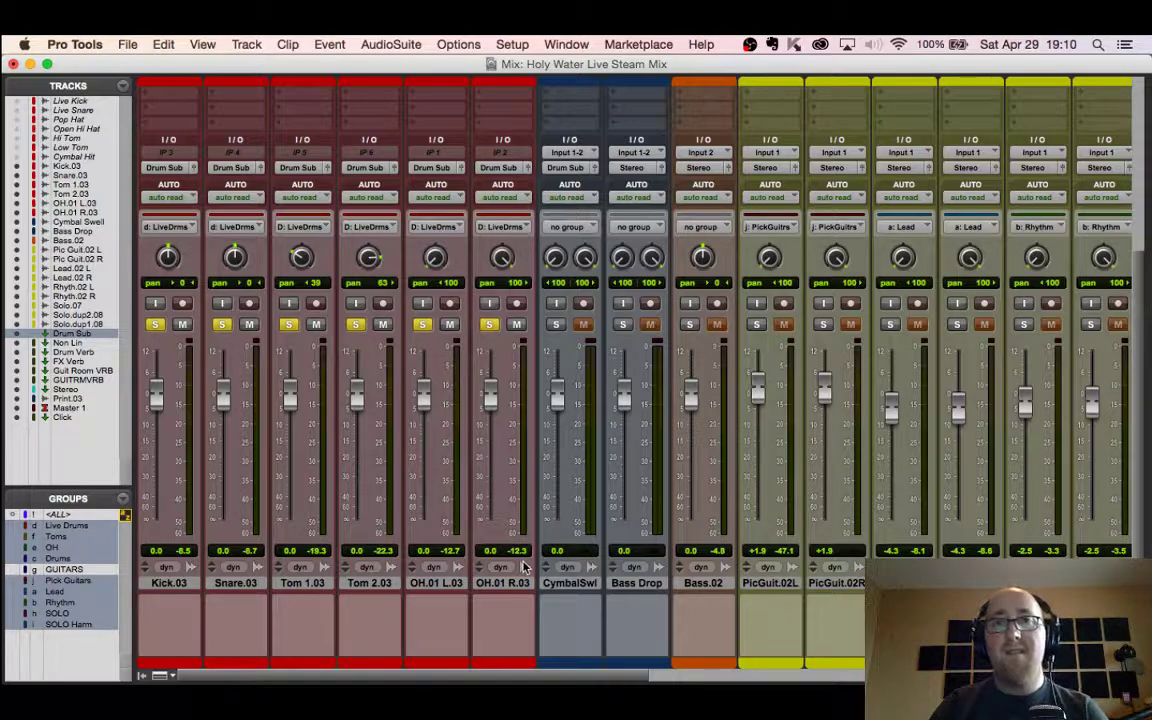
scroll(522, 567, up, 5)
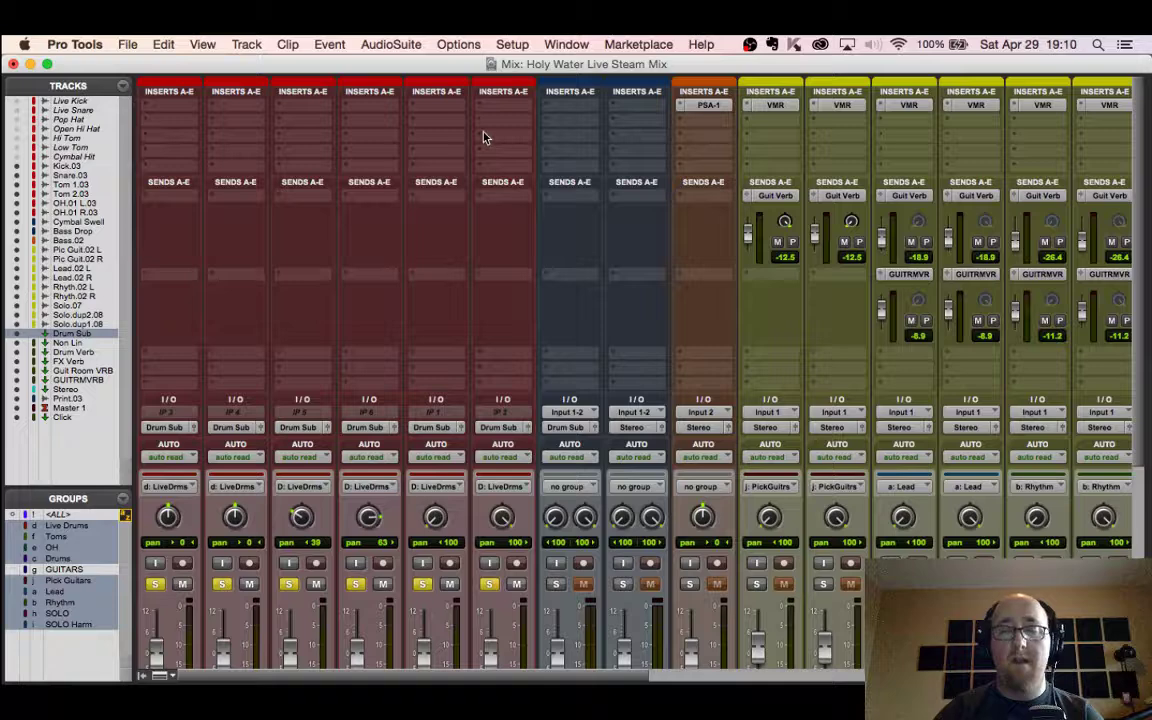
Step: Switch to the Edit window and set up one new stereo audio track with a Samples timebase
key(super+equal)
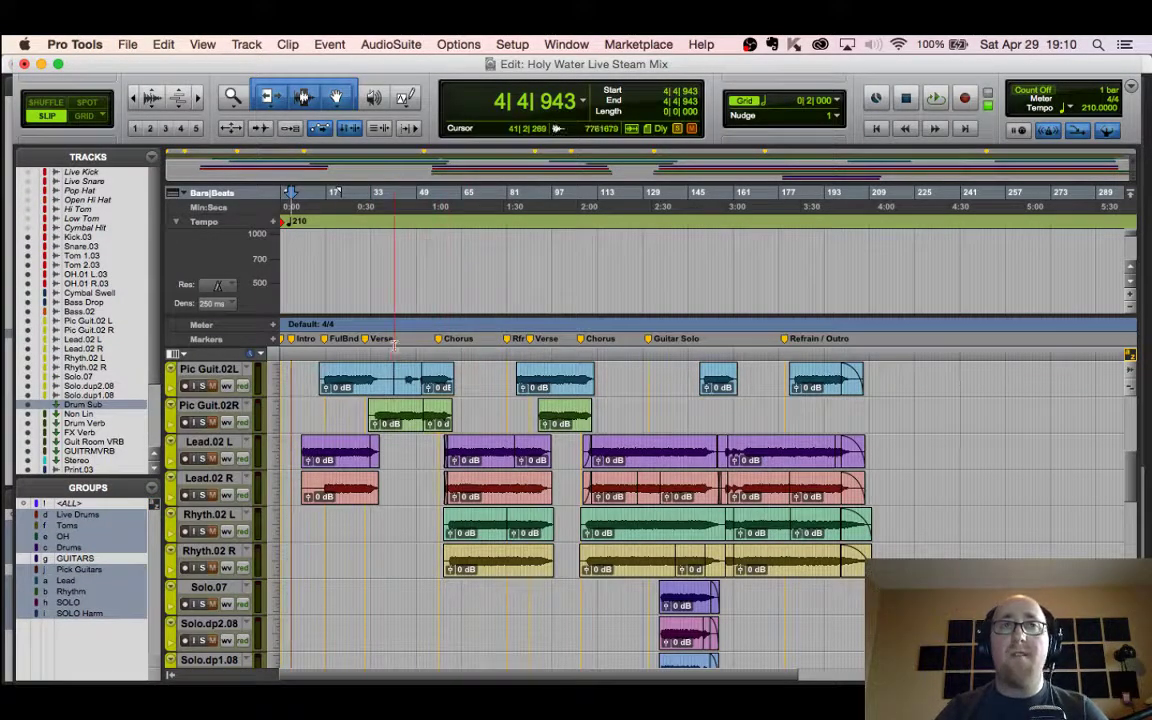
click(247, 45)
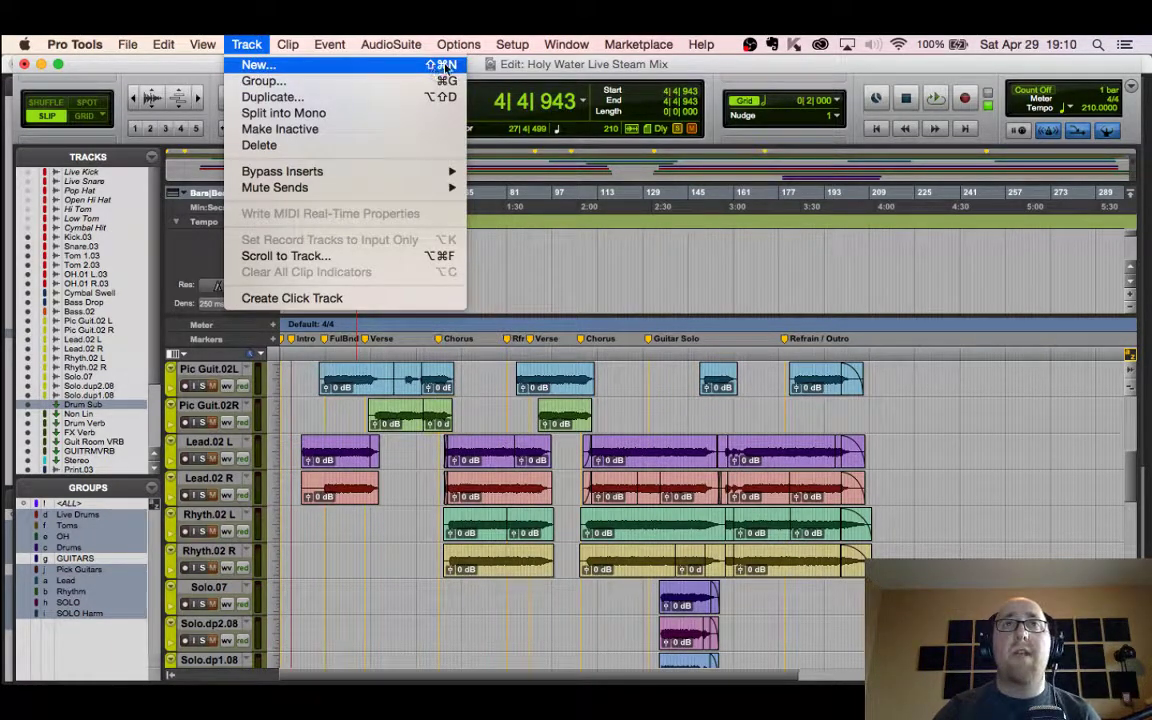
click(634, 67)
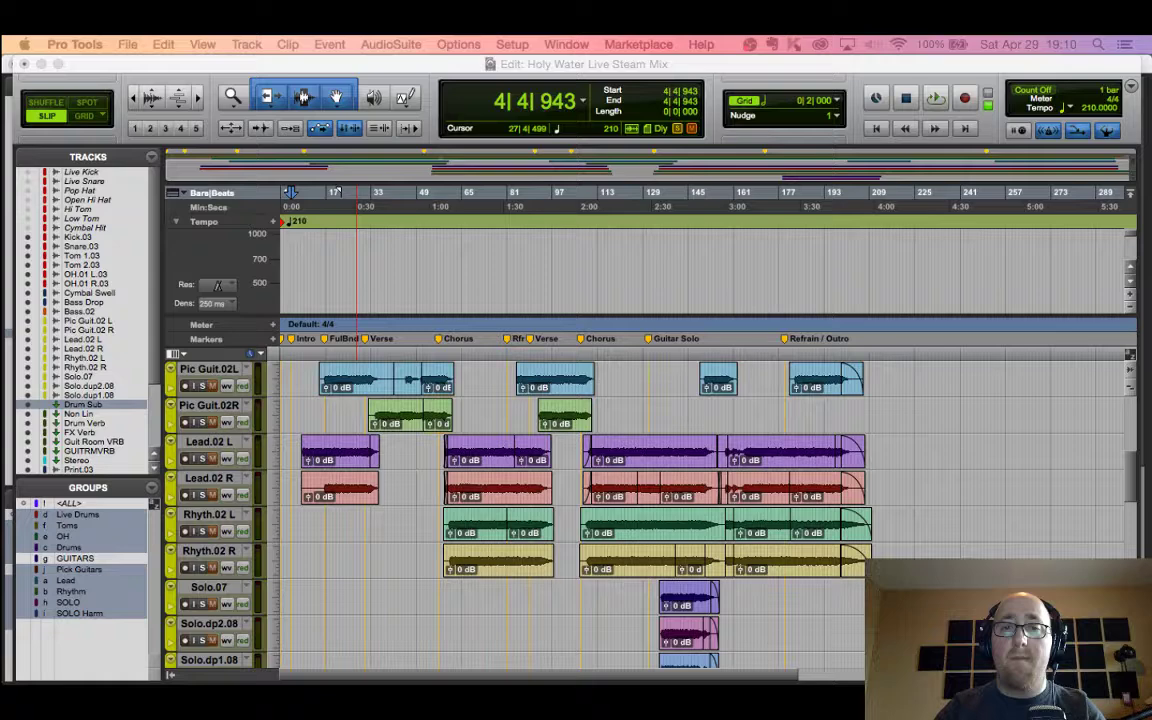
drag(586, 365, 593, 219)
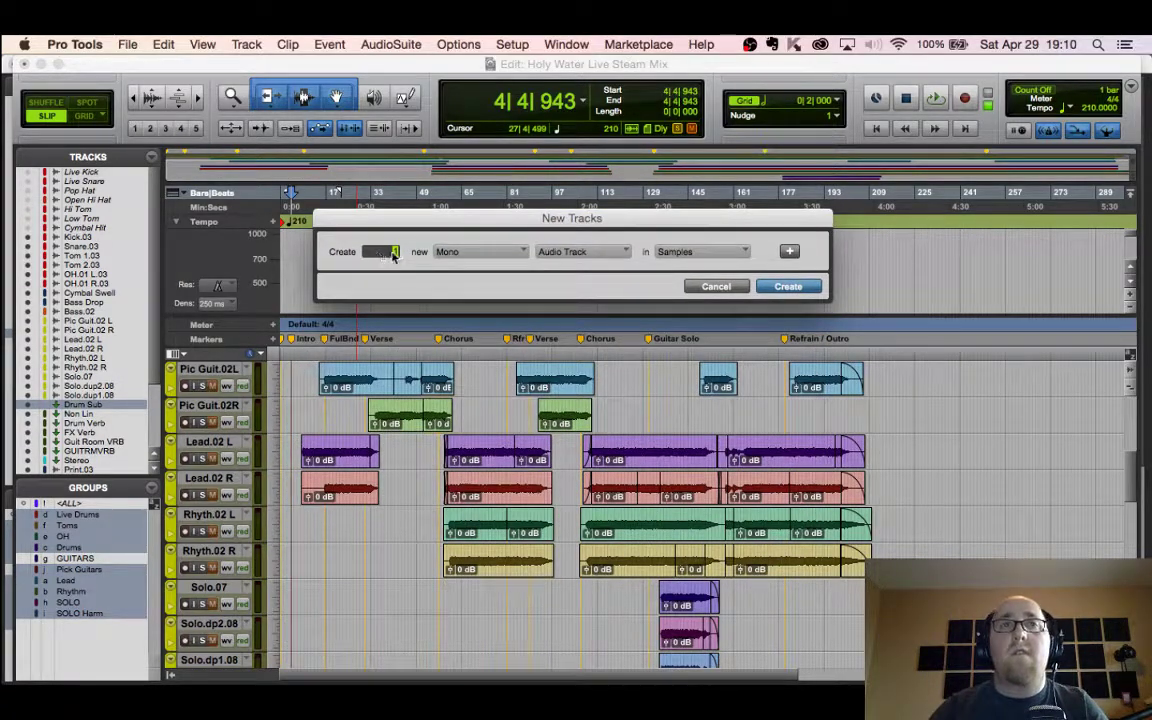
click(470, 252)
click(468, 271)
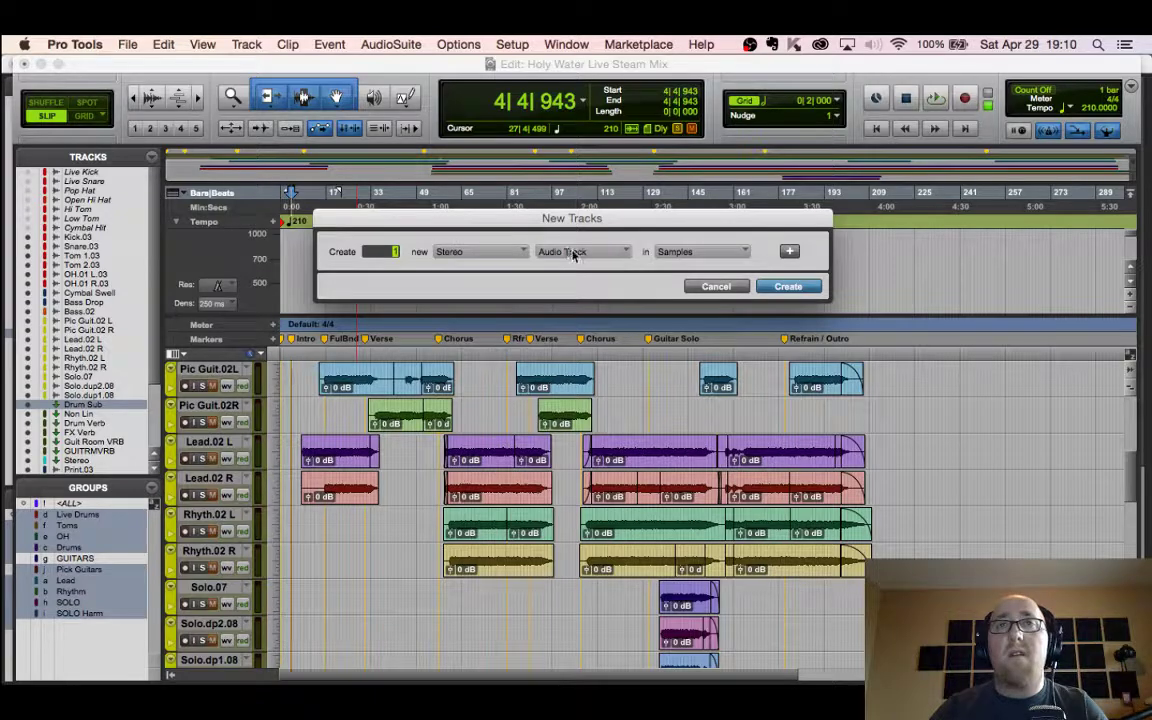
click(695, 254)
click(697, 259)
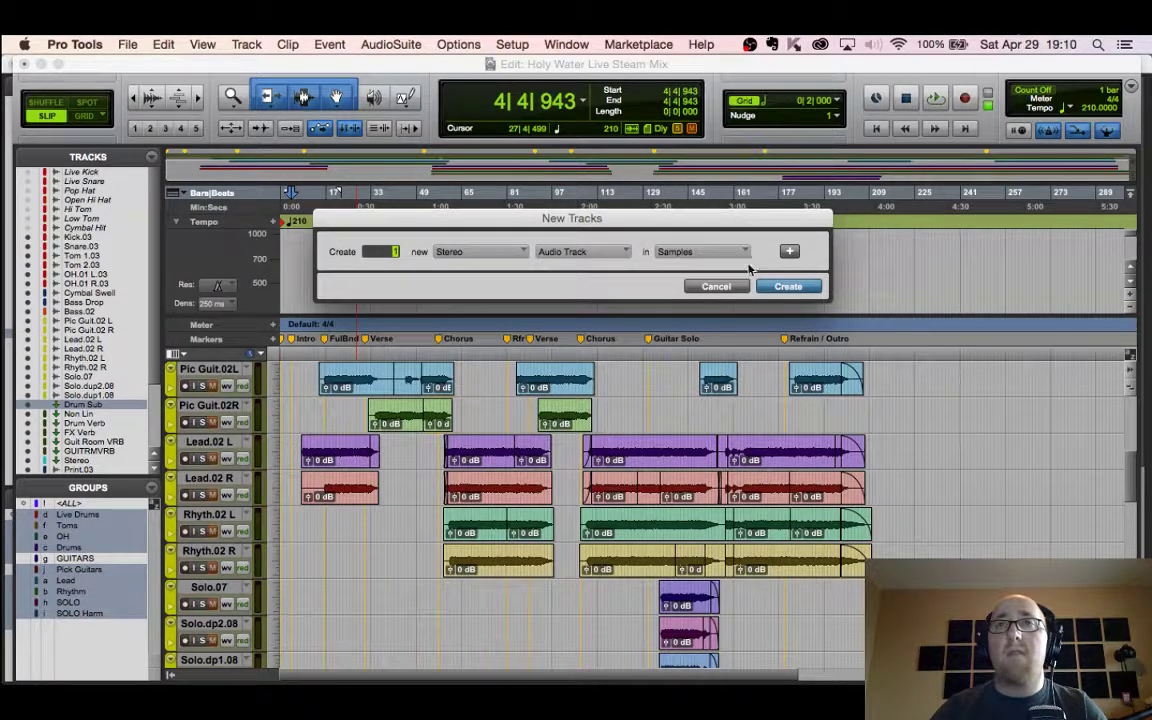
click(482, 252)
click(470, 238)
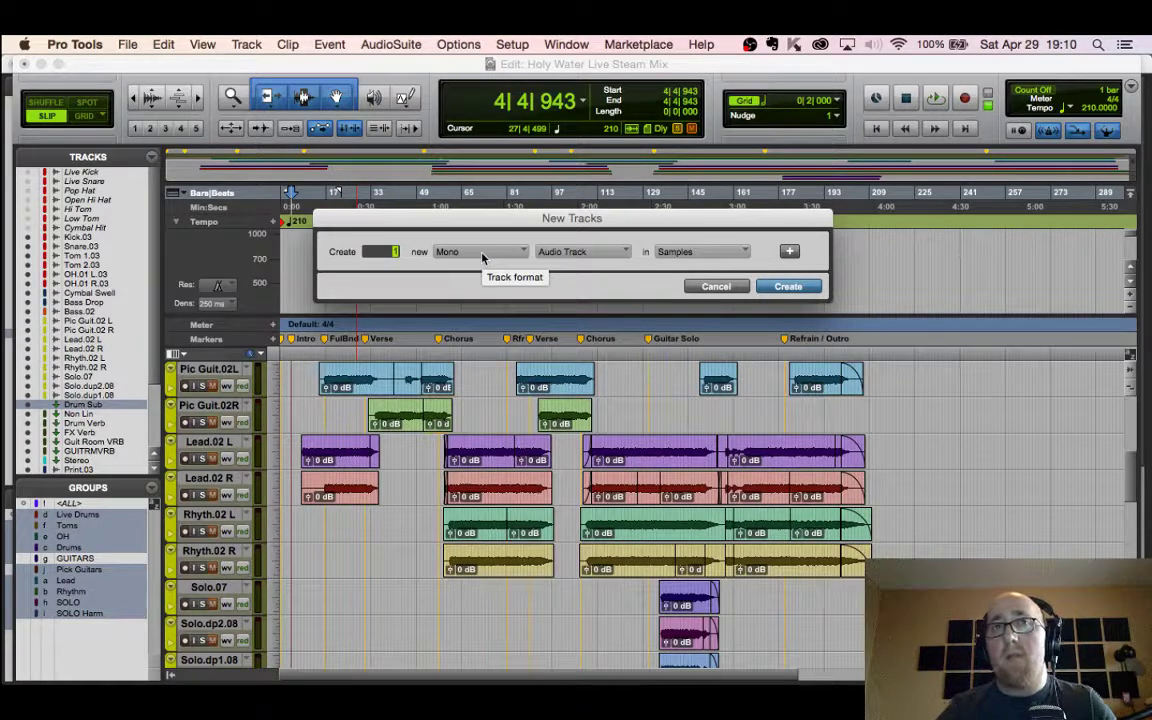
click(482, 254)
click(474, 277)
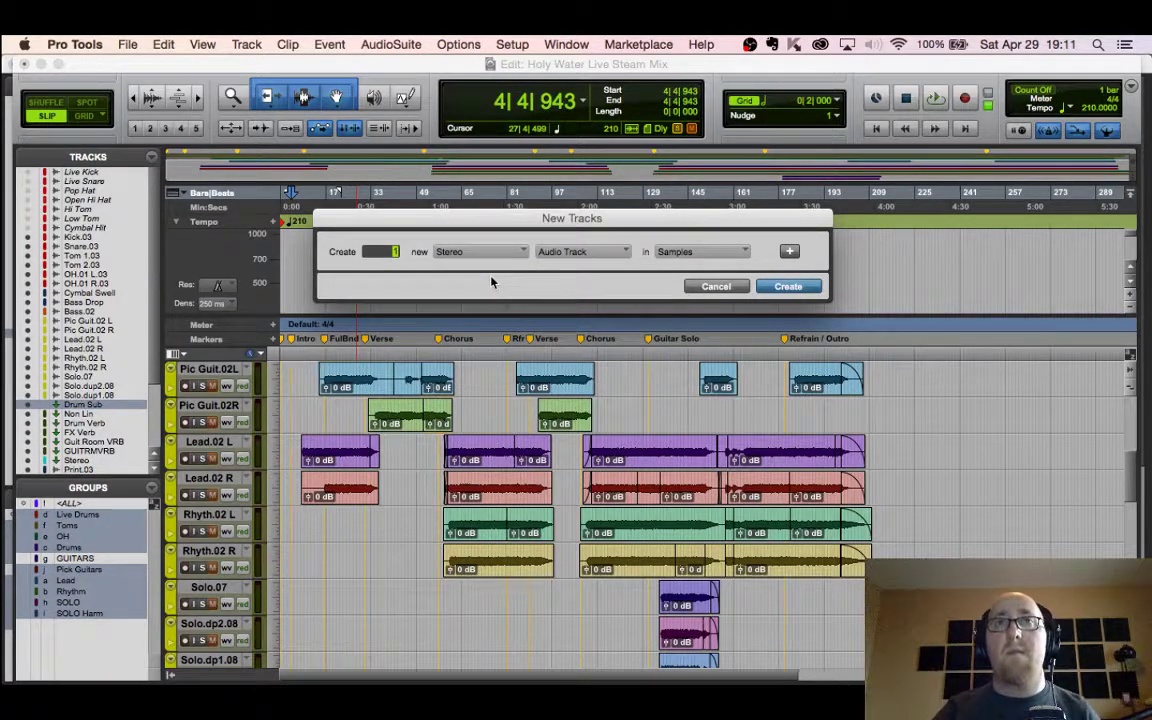
click(583, 256)
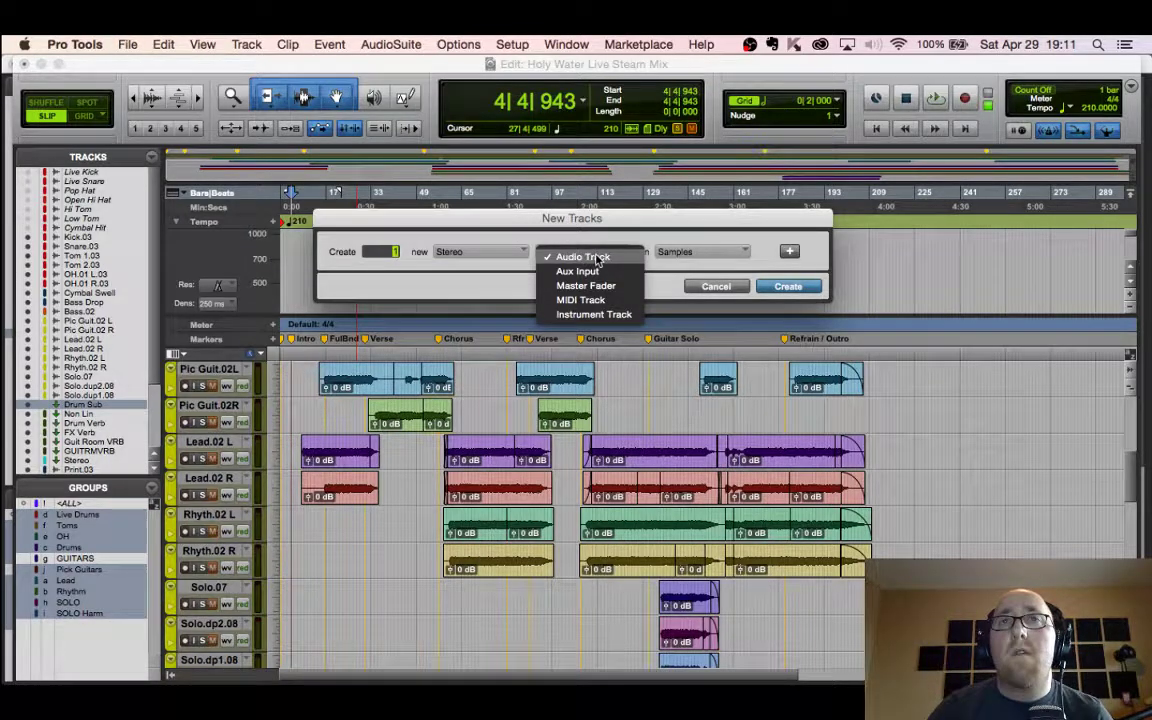
click(597, 258)
click(590, 256)
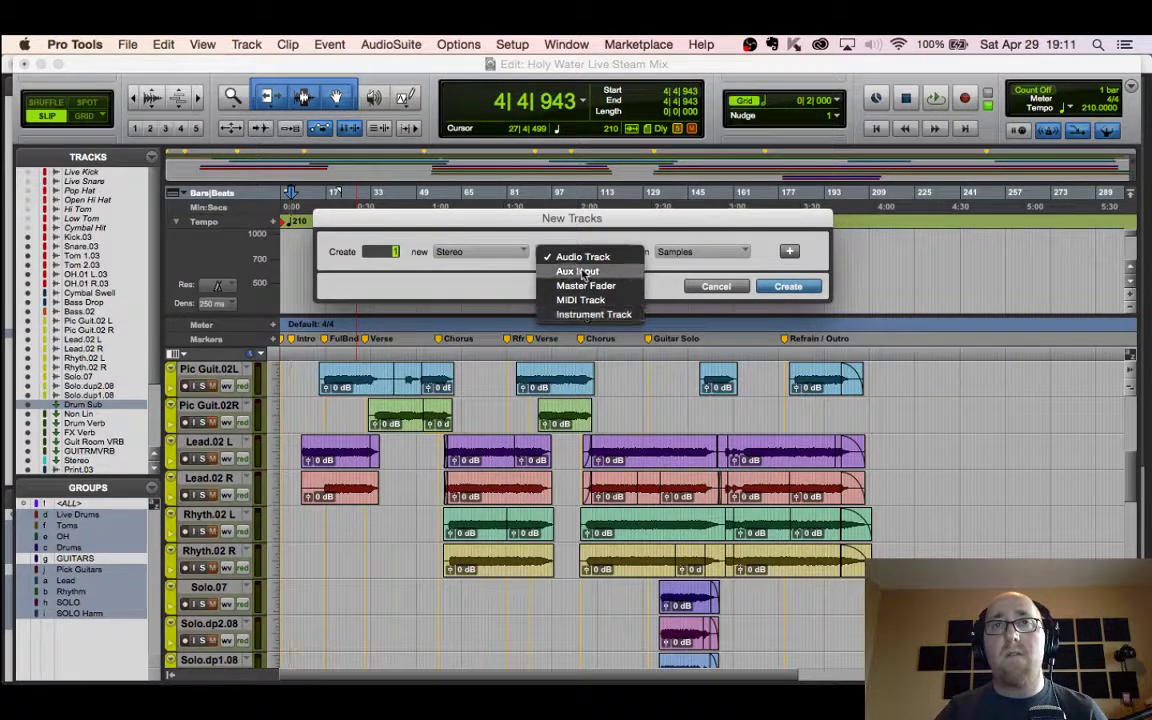
Step: Create the stereo audio track and move it directly below OH.01 R.03
click(789, 287)
scroll(330, 527, down, 5)
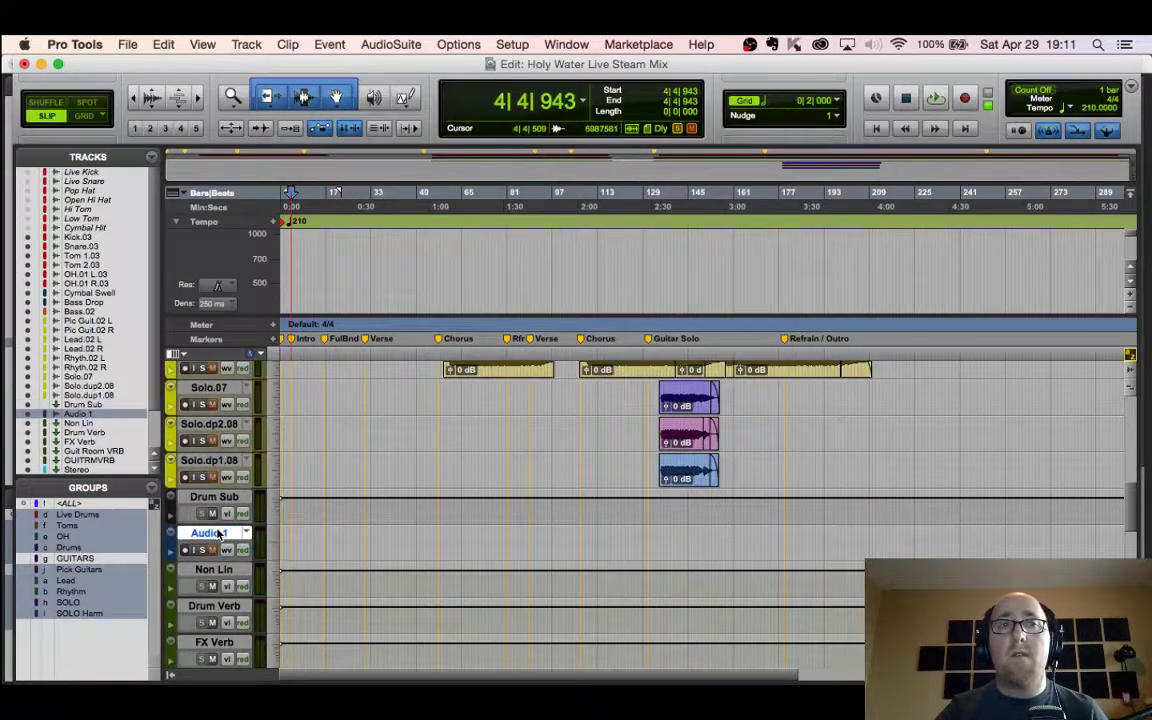
scroll(232, 530, up, 12)
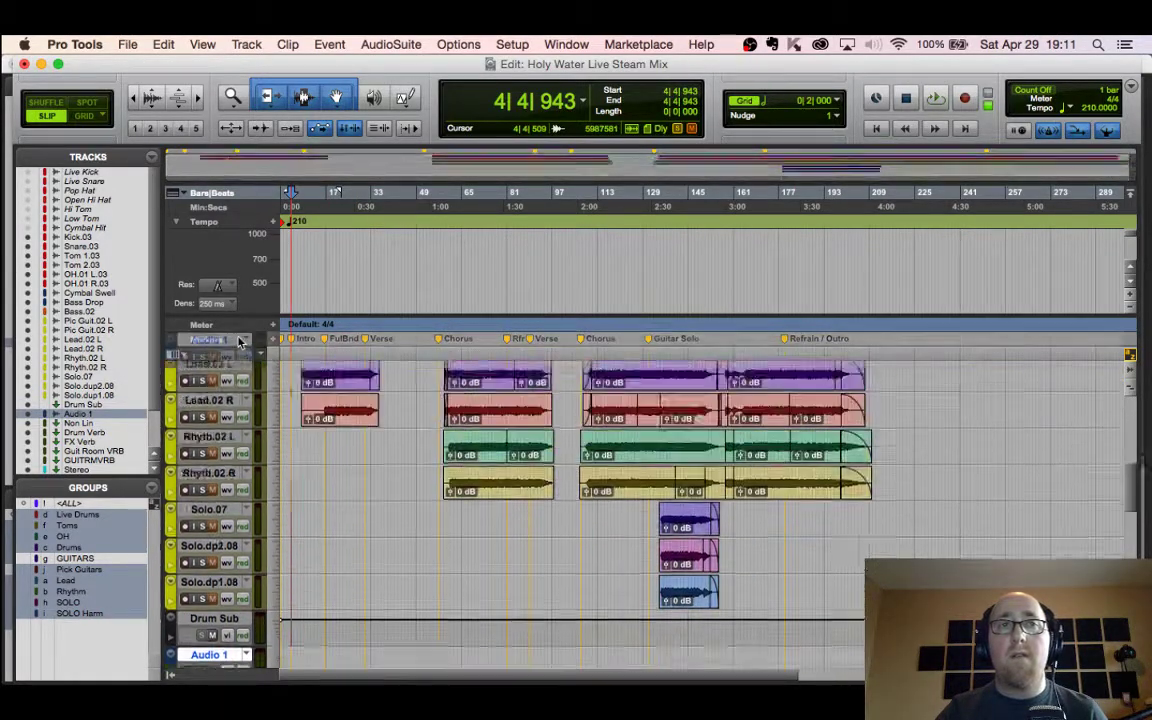
drag(250, 418, 278, 545)
Step: Open the new audio track's name for editing
double_click(212, 562)
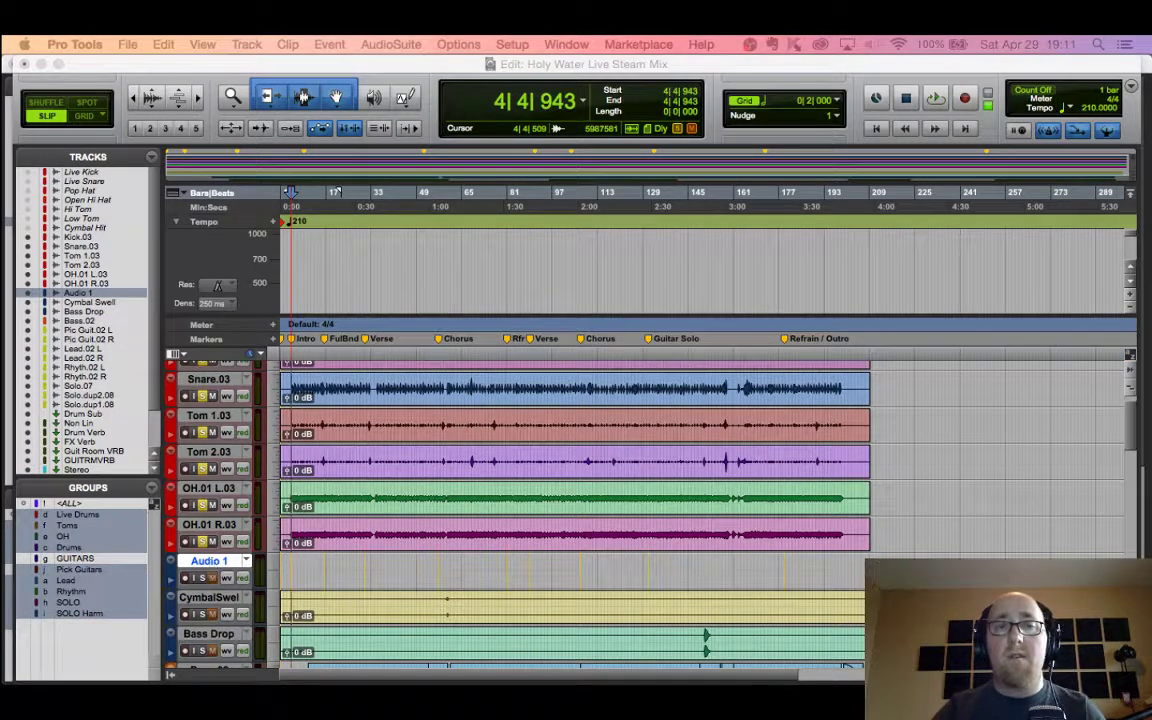
Step: Rename the Audio 1 track as OH
text(Over)
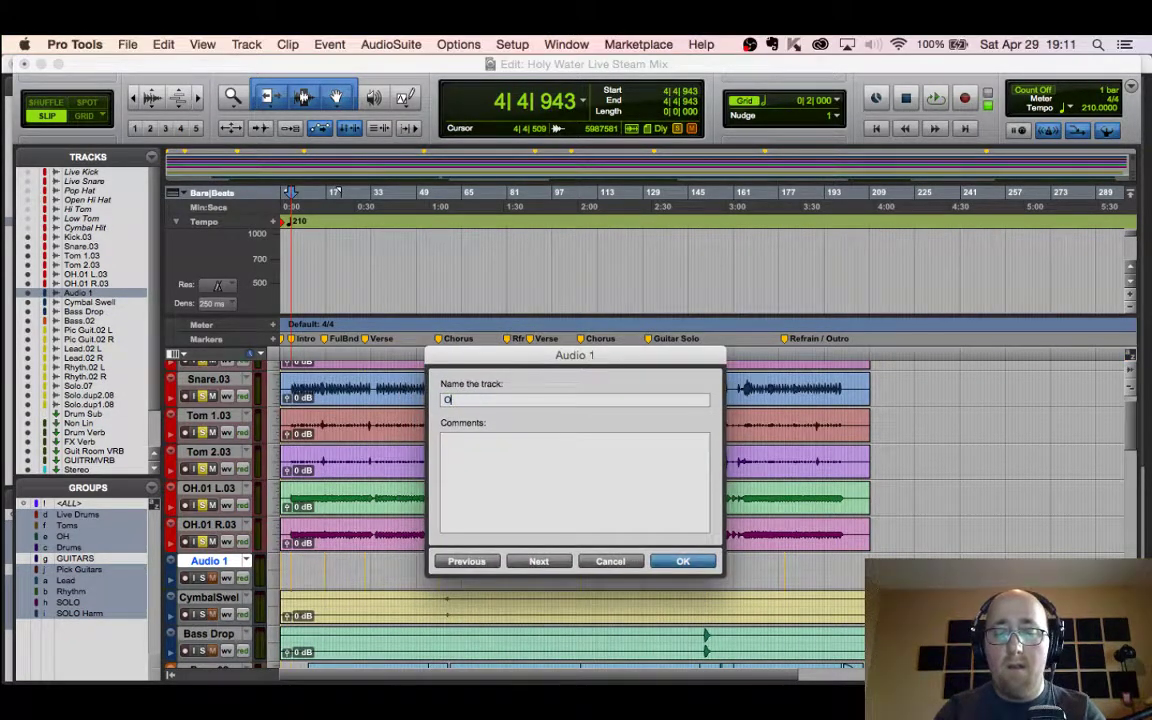
key(BackSpace)
key(BackSpace)
key(BackSpace)
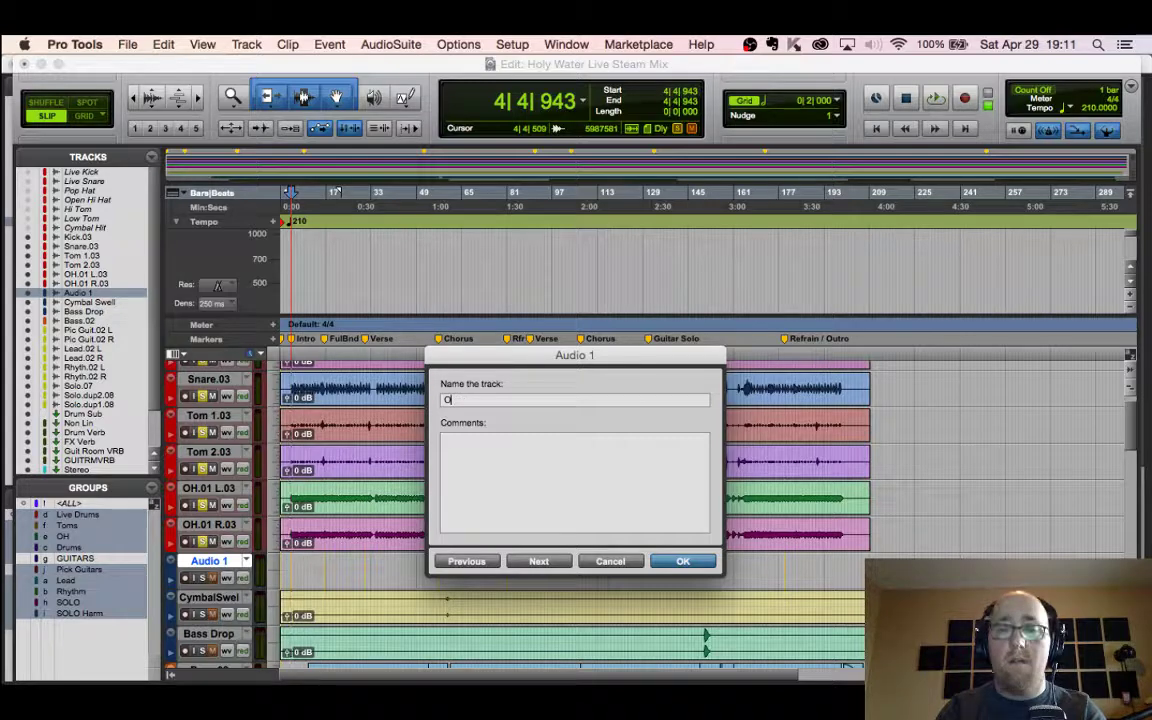
text(H)
key(Return)
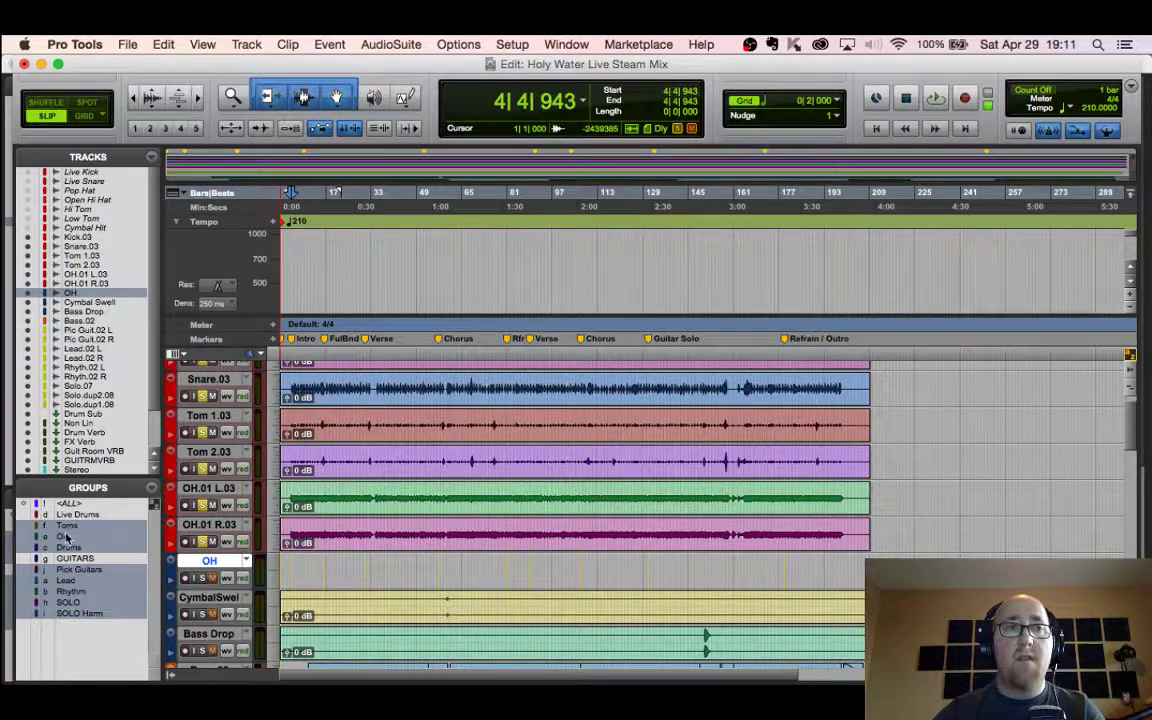
Step: Move the OH.01 L.03 and OH.01 R.03 overhead clips onto the stereo OH track, keeping their start at bar 1
click(342, 545)
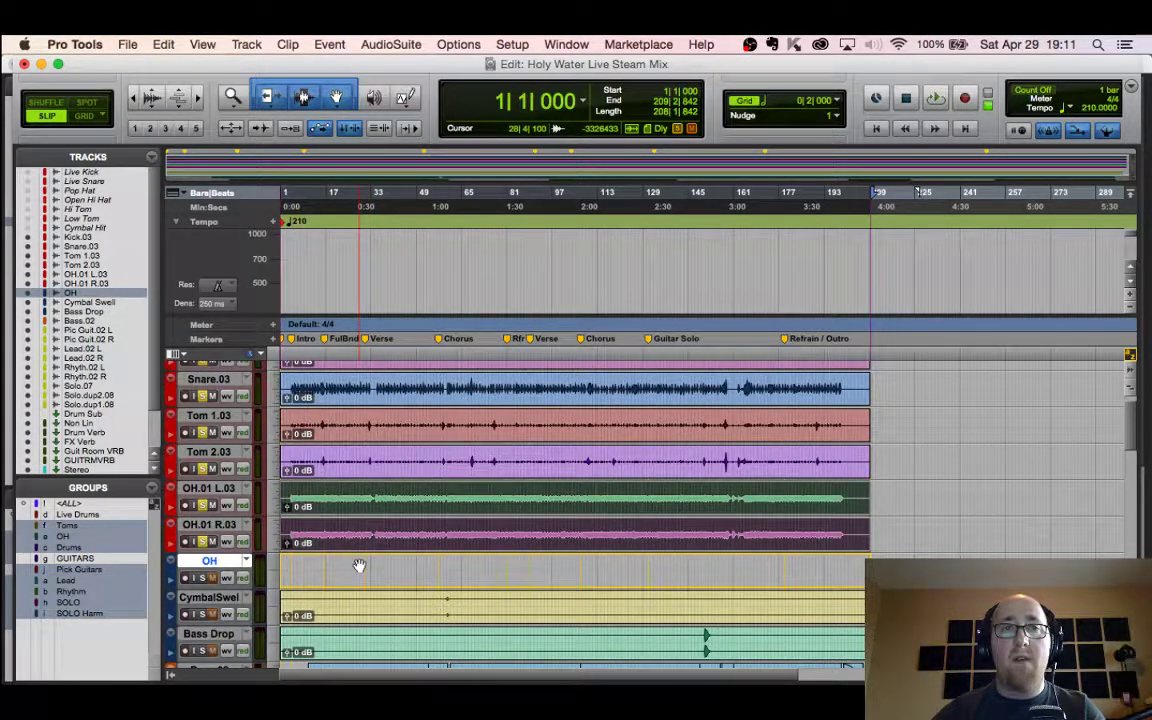
drag(359, 566, 359, 563)
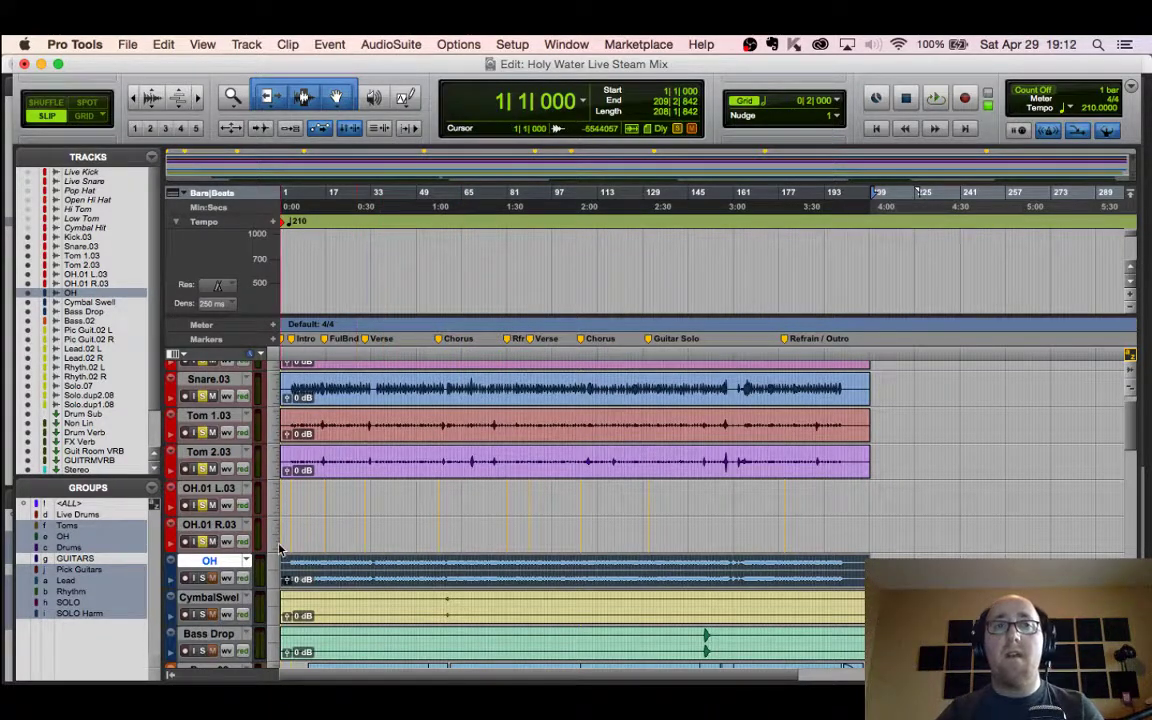
scroll(326, 566, up, 2)
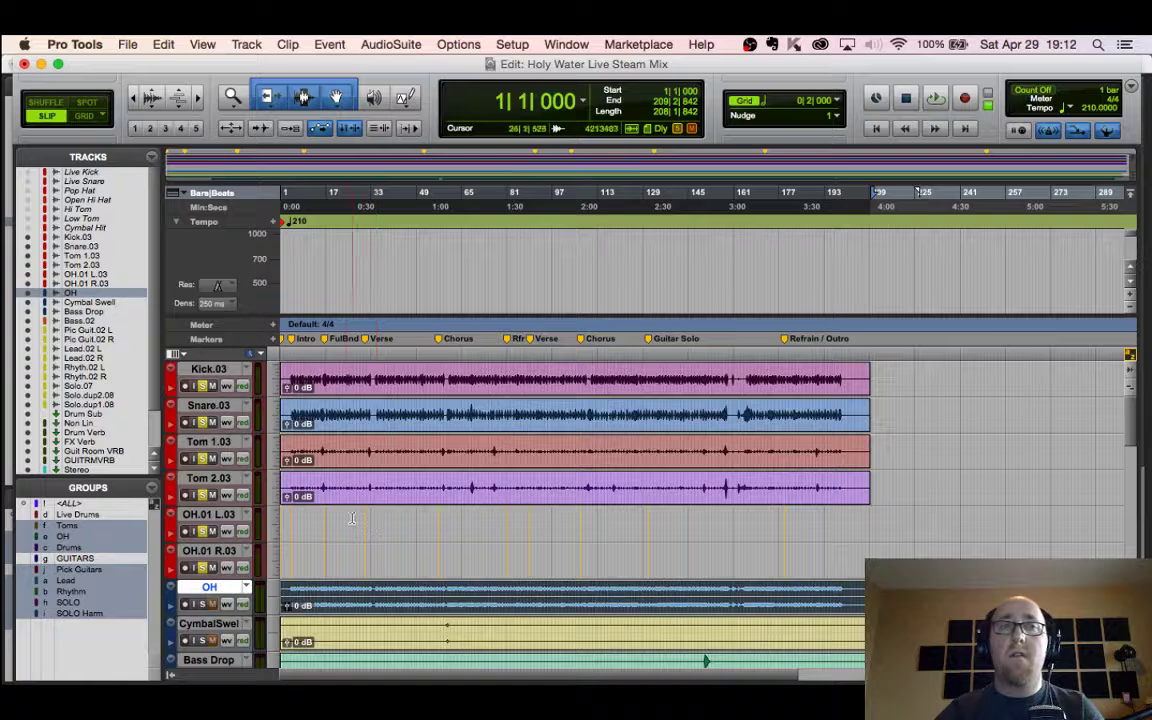
mouse_move(337, 494)
mouse_down()
mouse_move(339, 527)
mouse_move(341, 494)
mouse_up()
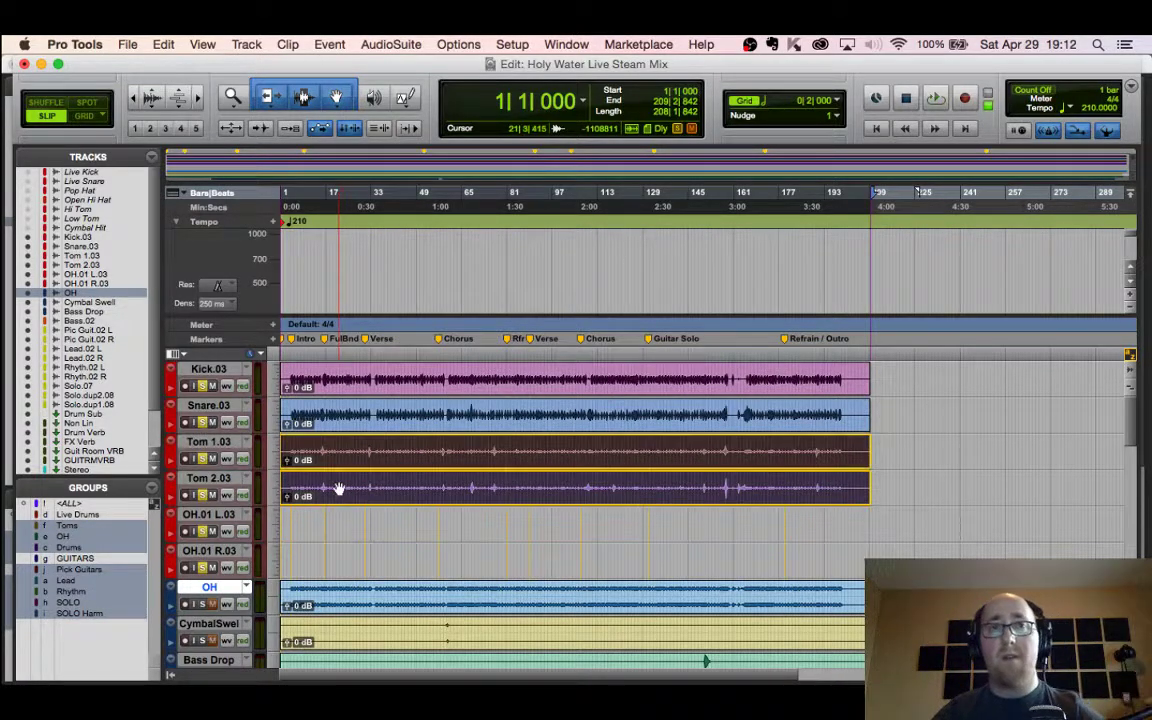
Step: Hide and make inactive the empty OH.01 L.03 and OH.01 R.03 tracks, and delete the OH group
click(218, 515)
shift+click(211, 556)
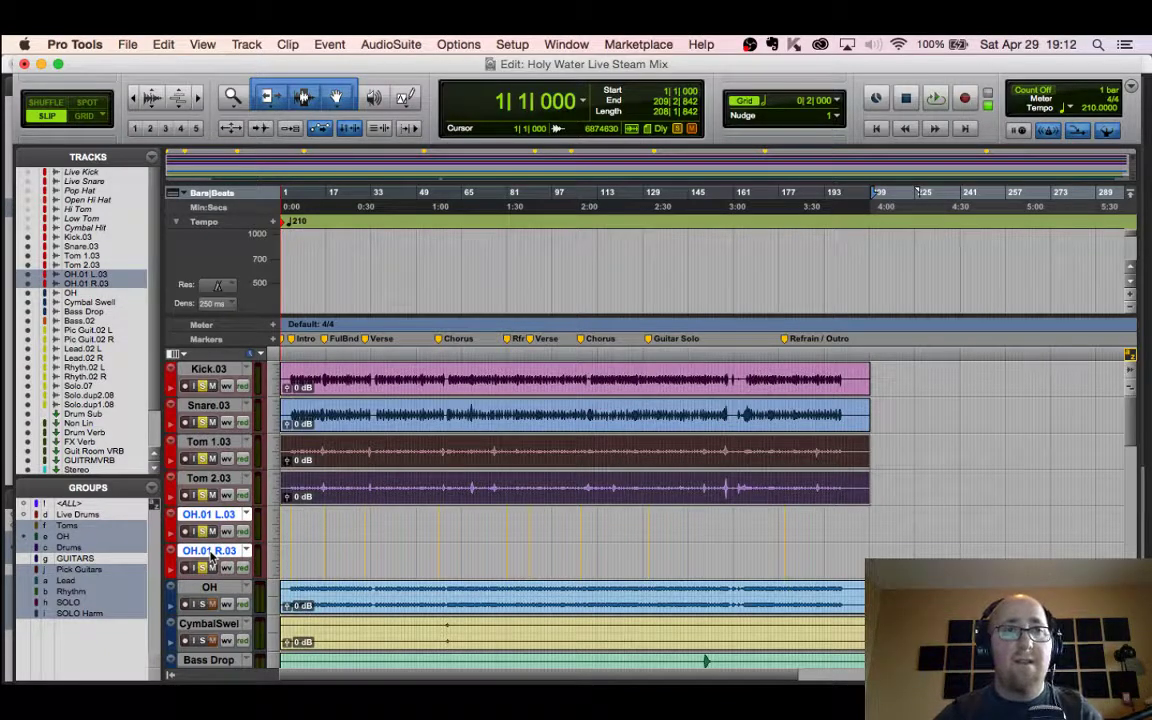
right_click(209, 552)
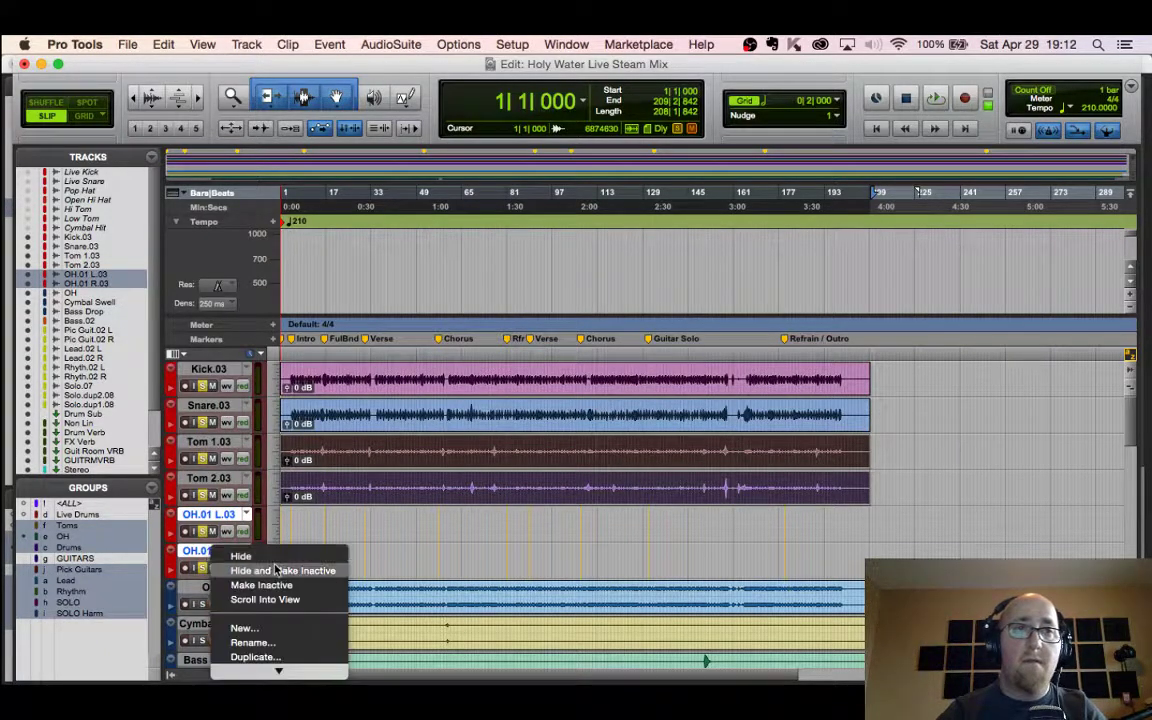
click(293, 571)
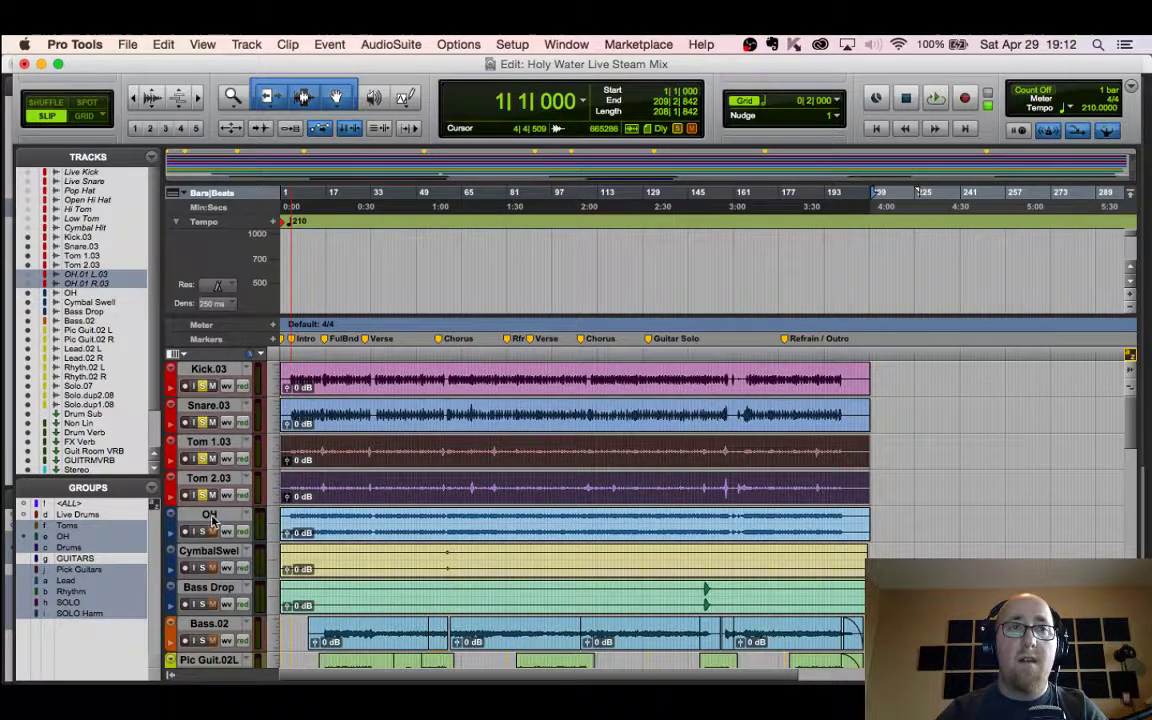
right_click(69, 541)
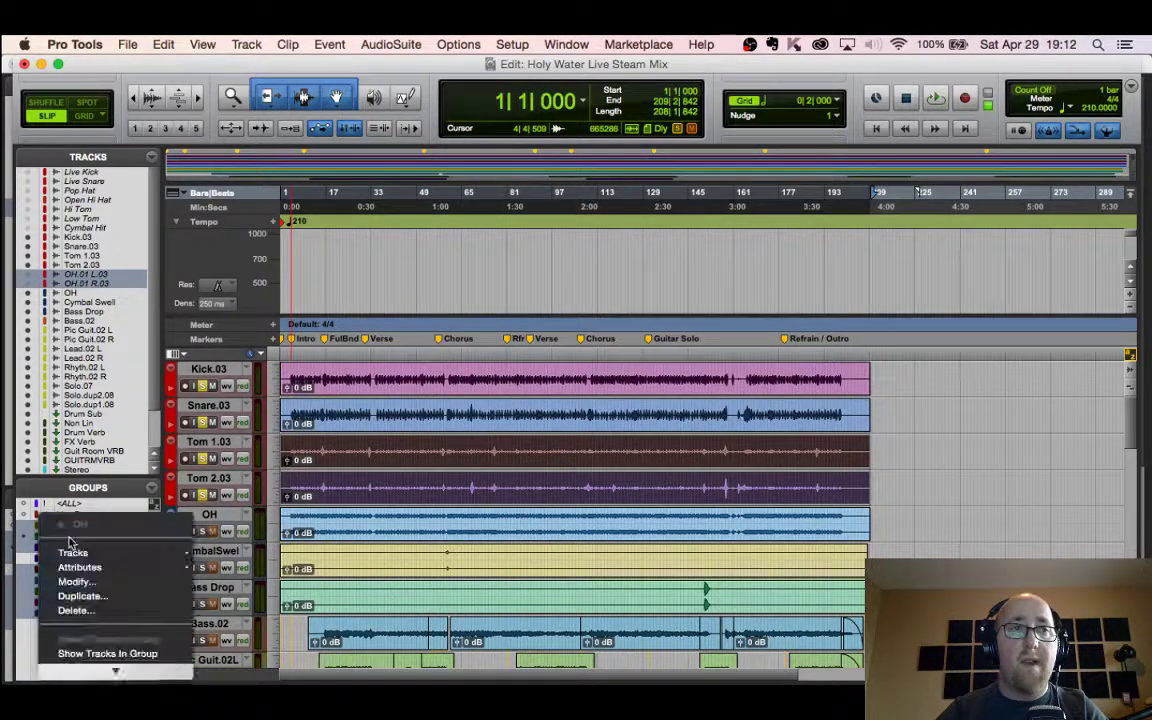
click(157, 594)
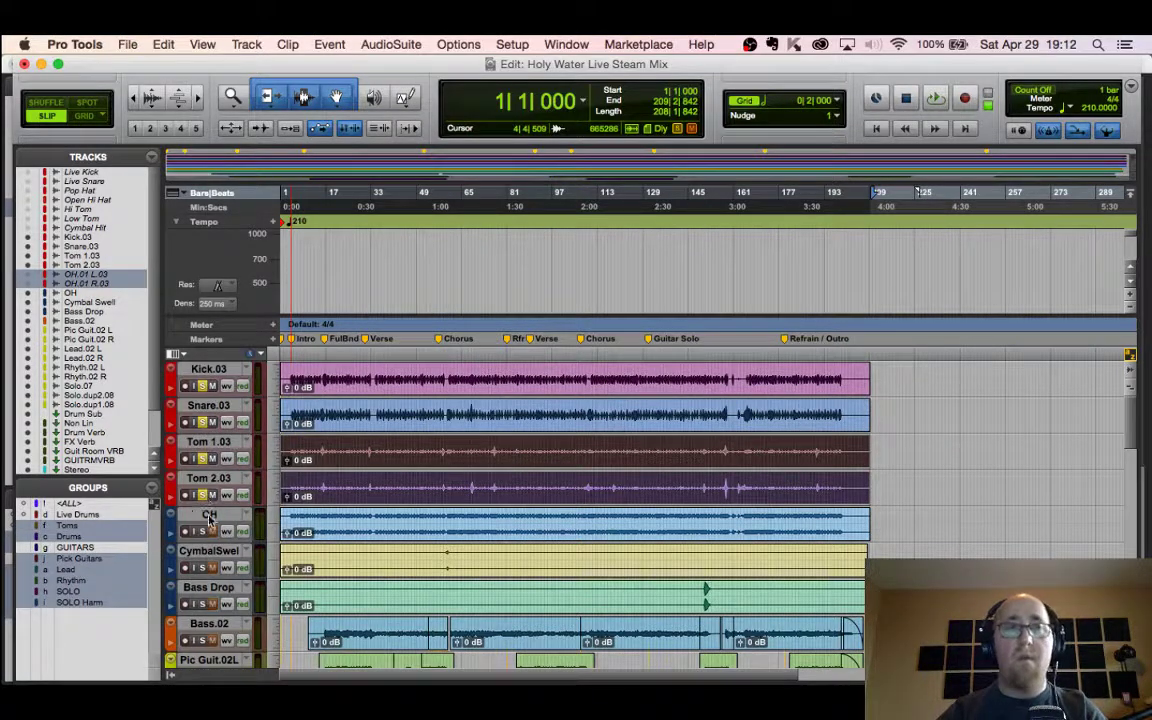
Step: Modify the Live Drums group by removing OH.01 L.03 and OH.01 R.03 and adding the OH track
right_click(79, 517)
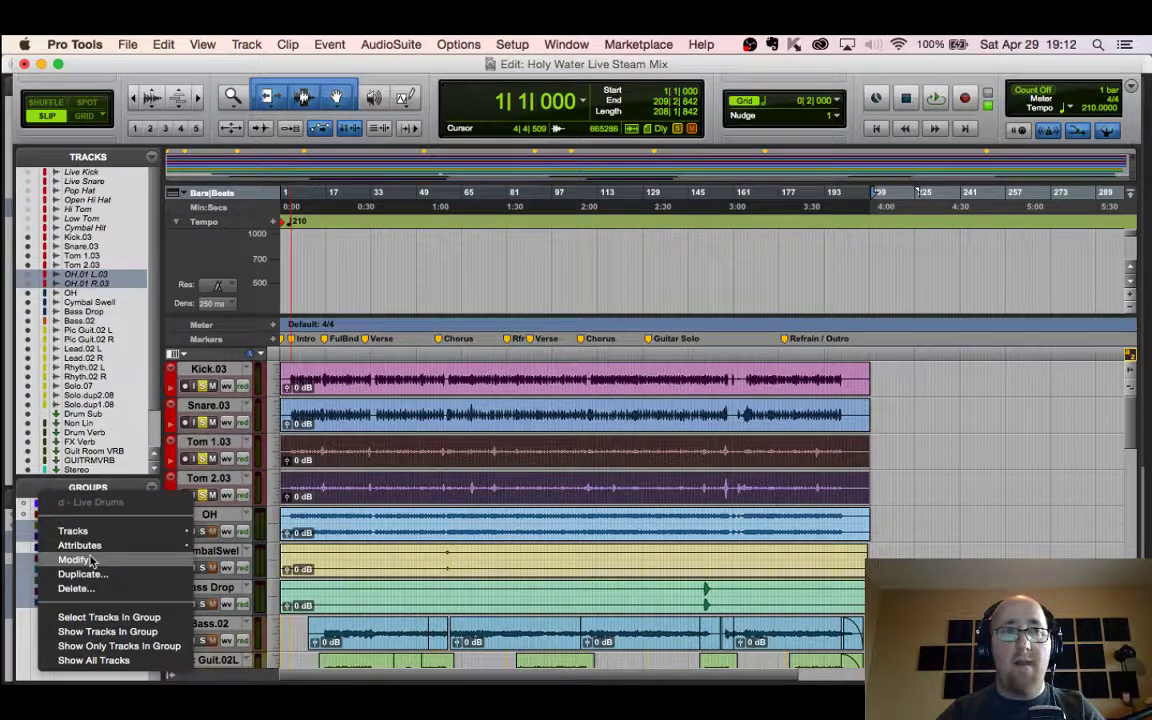
click(90, 561)
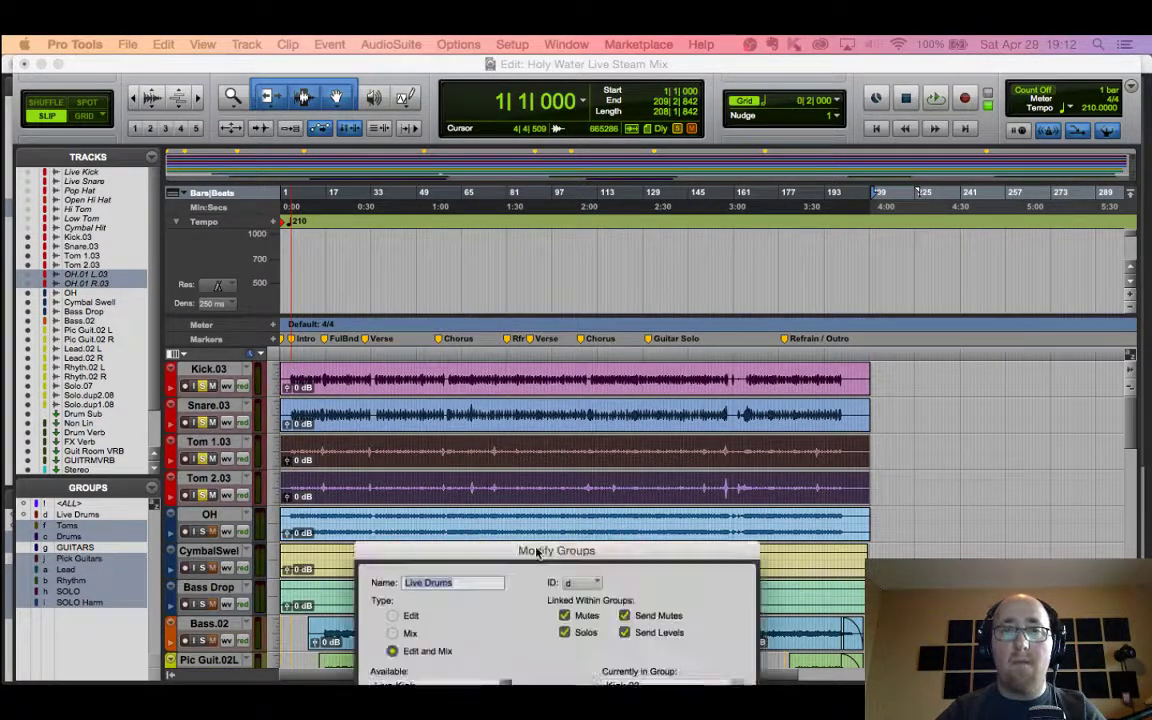
click(640, 355)
click(640, 369)
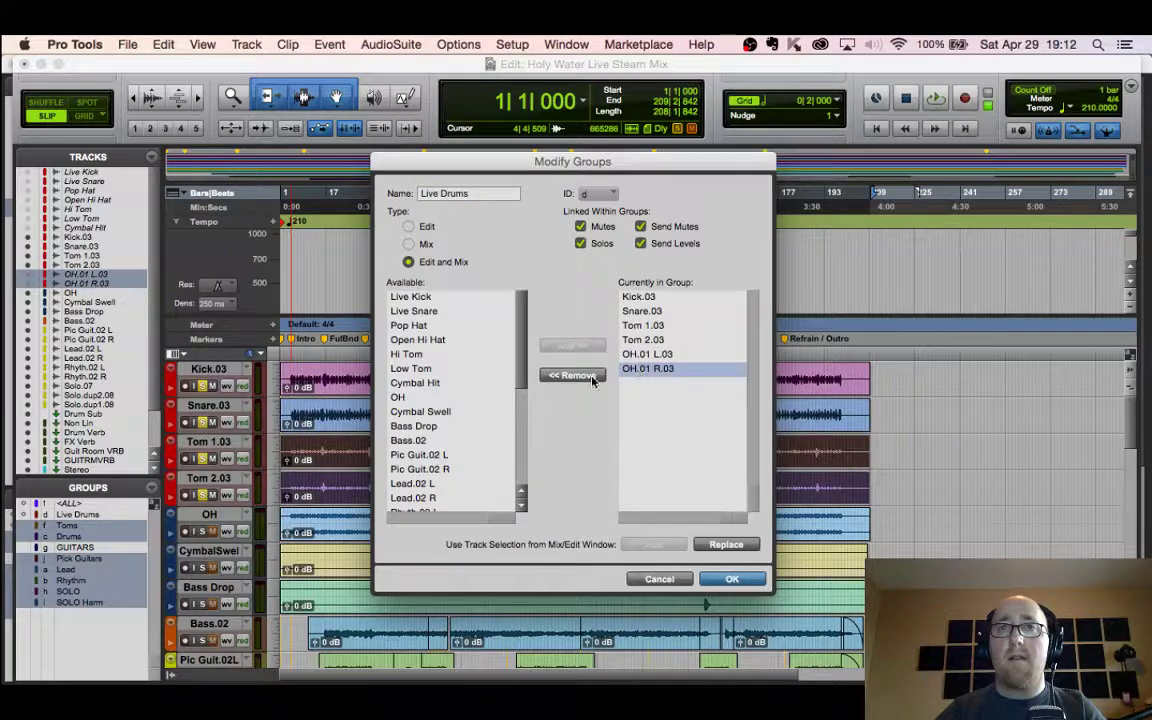
shift+click(642, 355)
click(572, 375)
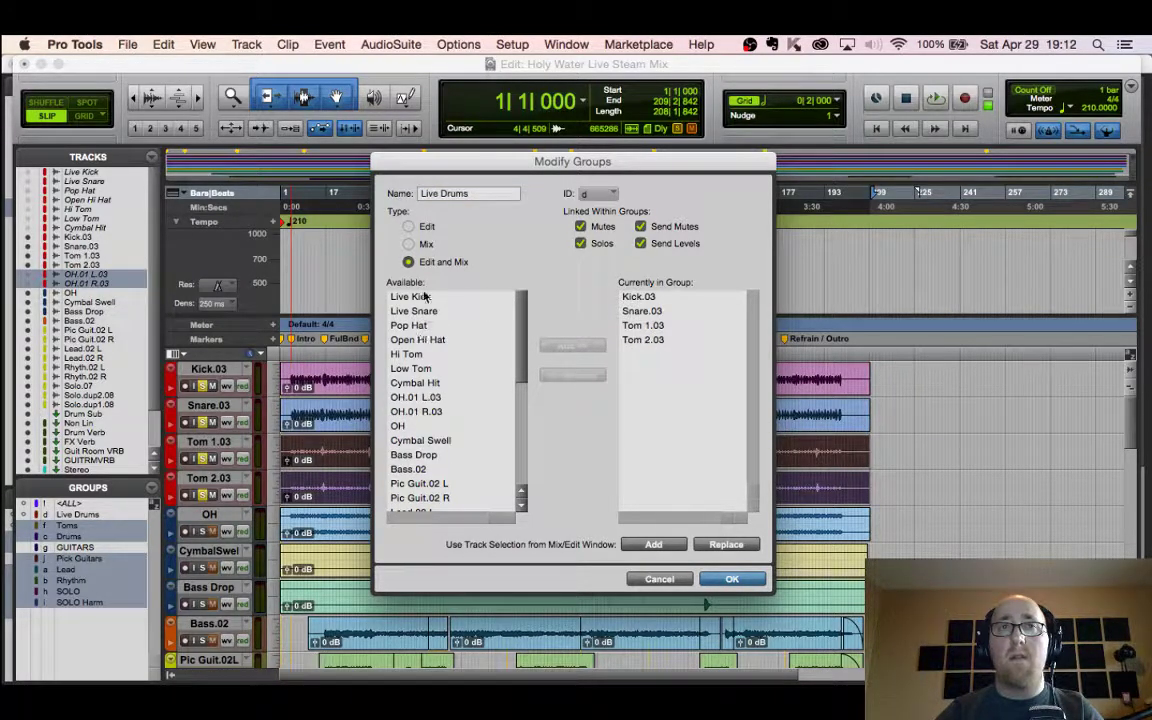
click(400, 426)
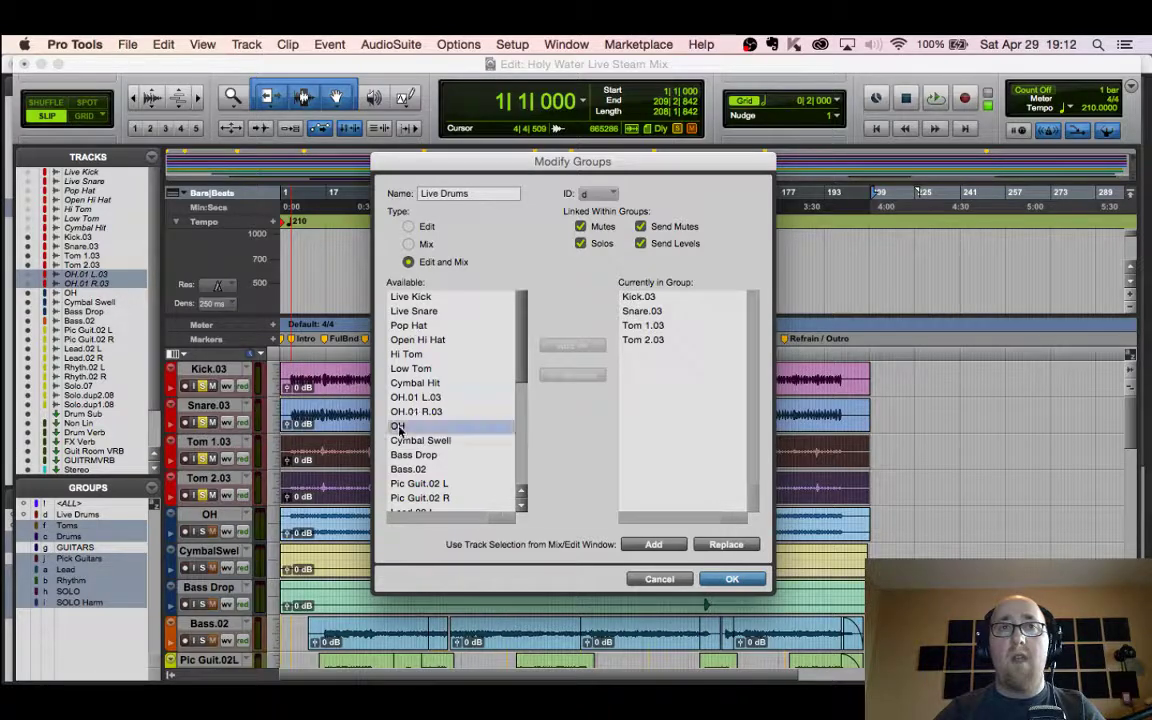
click(589, 348)
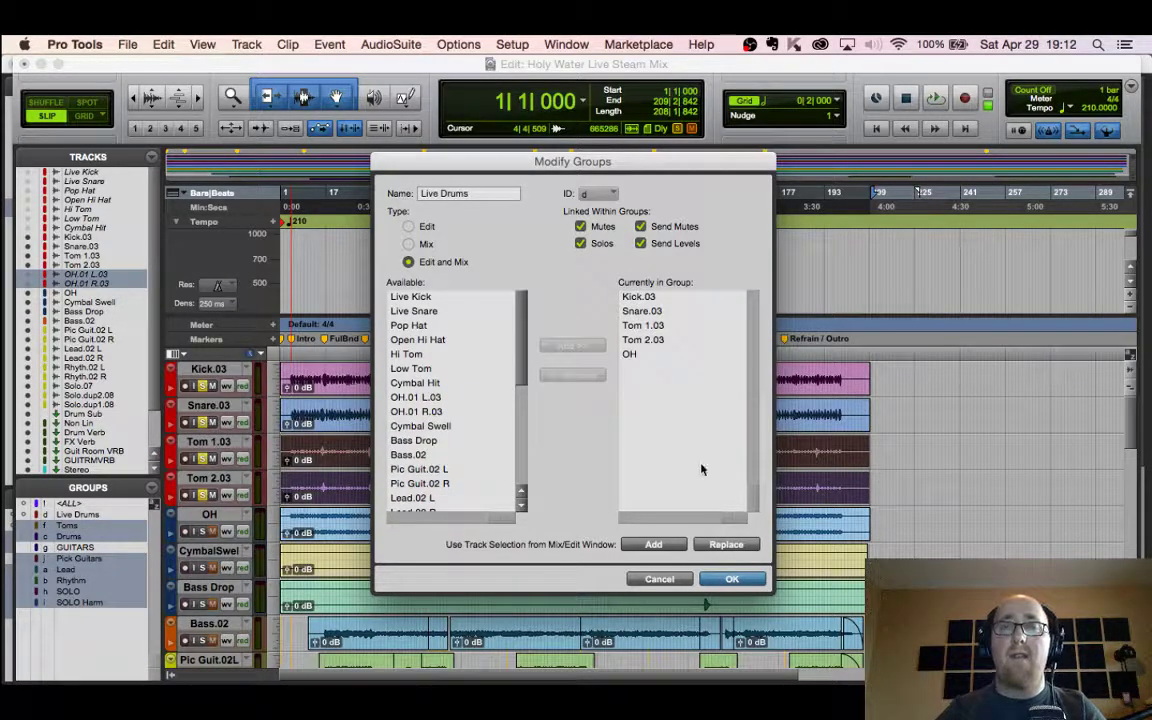
click(736, 580)
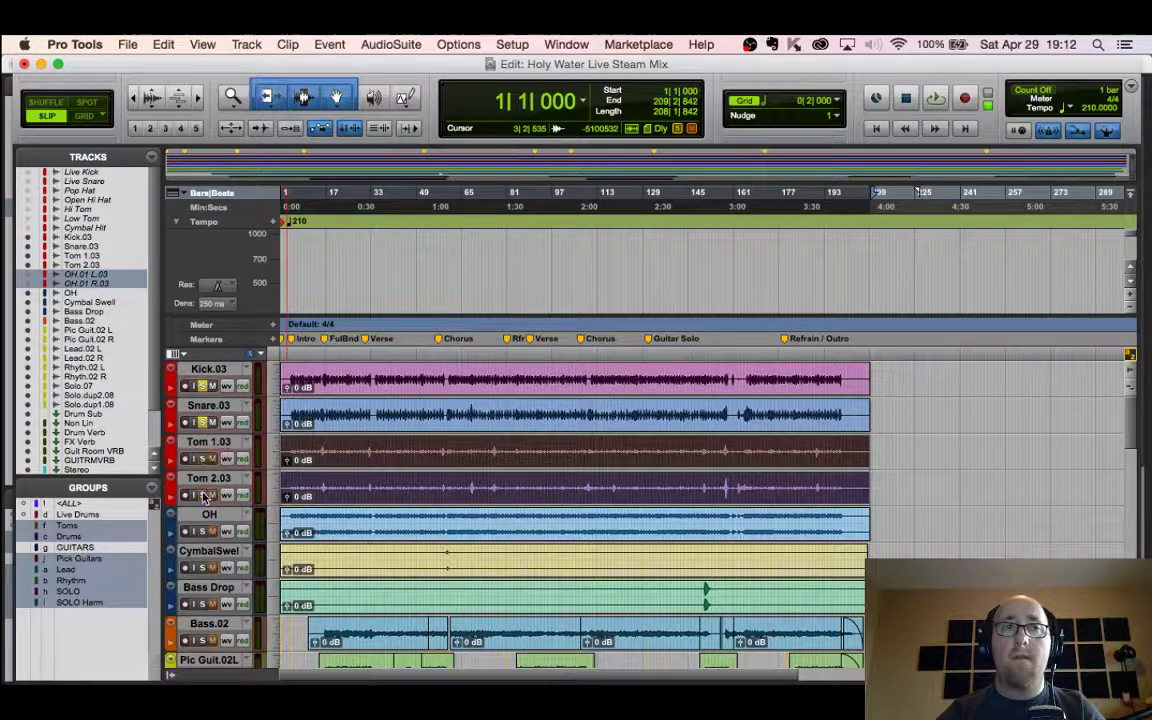
Step: Solo all the Live Drums tracks together with OH, and colour the OH track red like the other drums
click(95, 515)
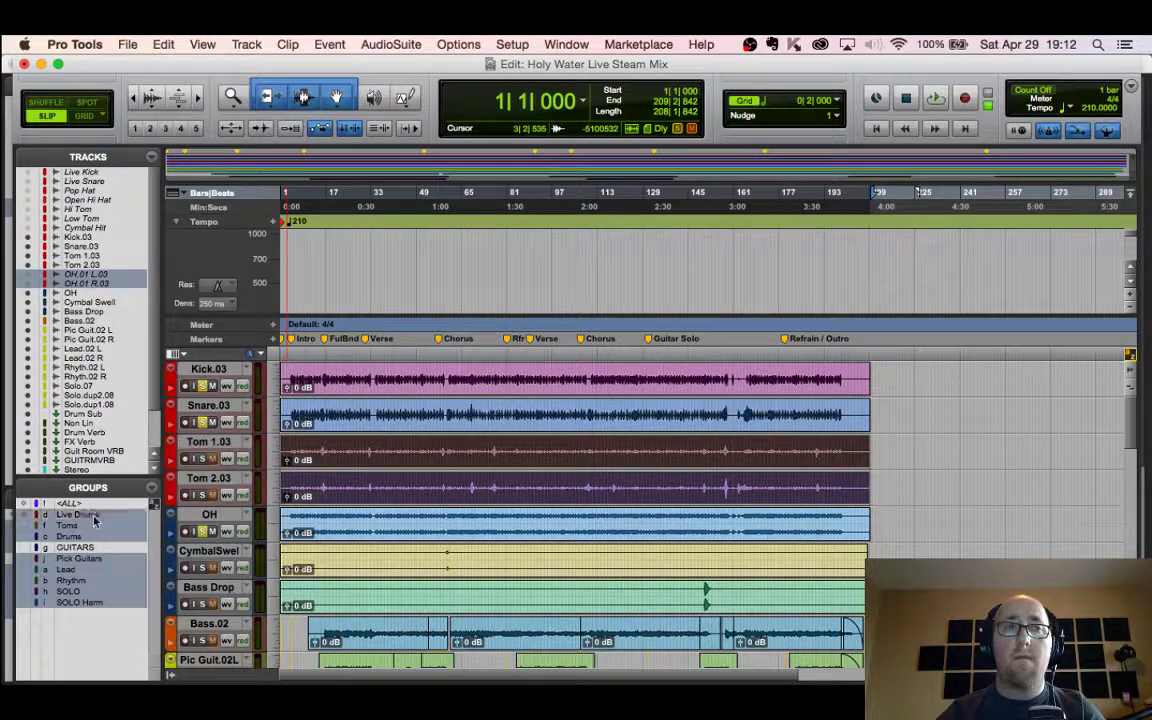
click(205, 532)
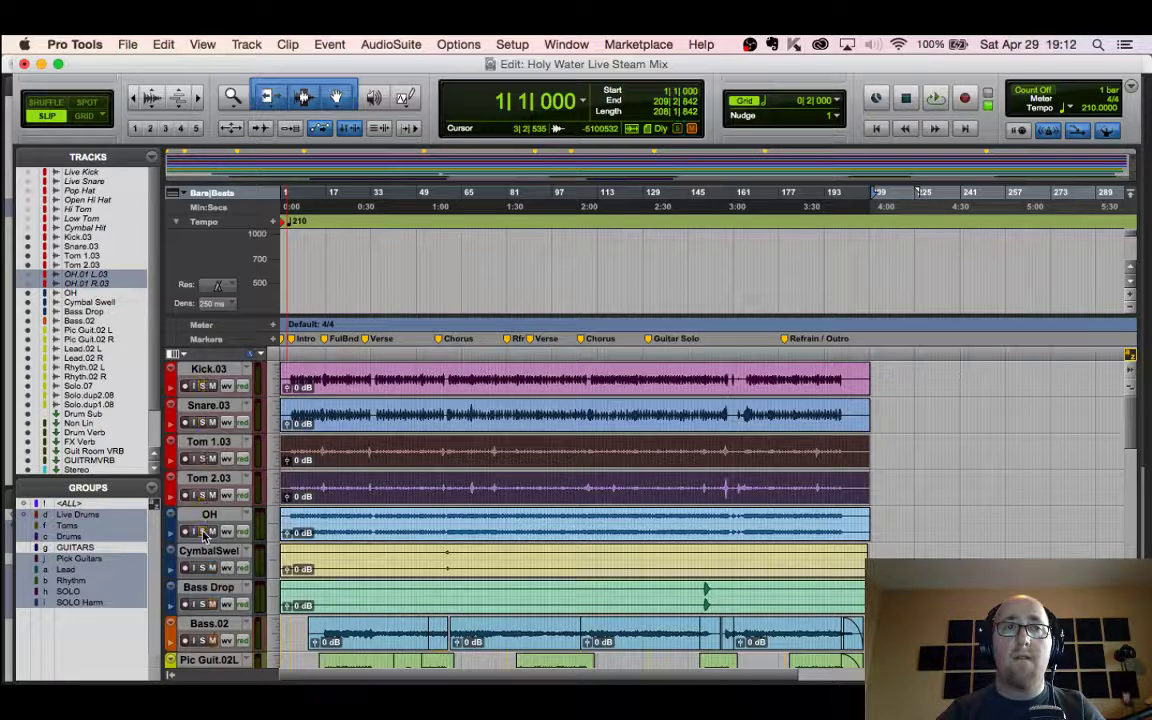
click(205, 532)
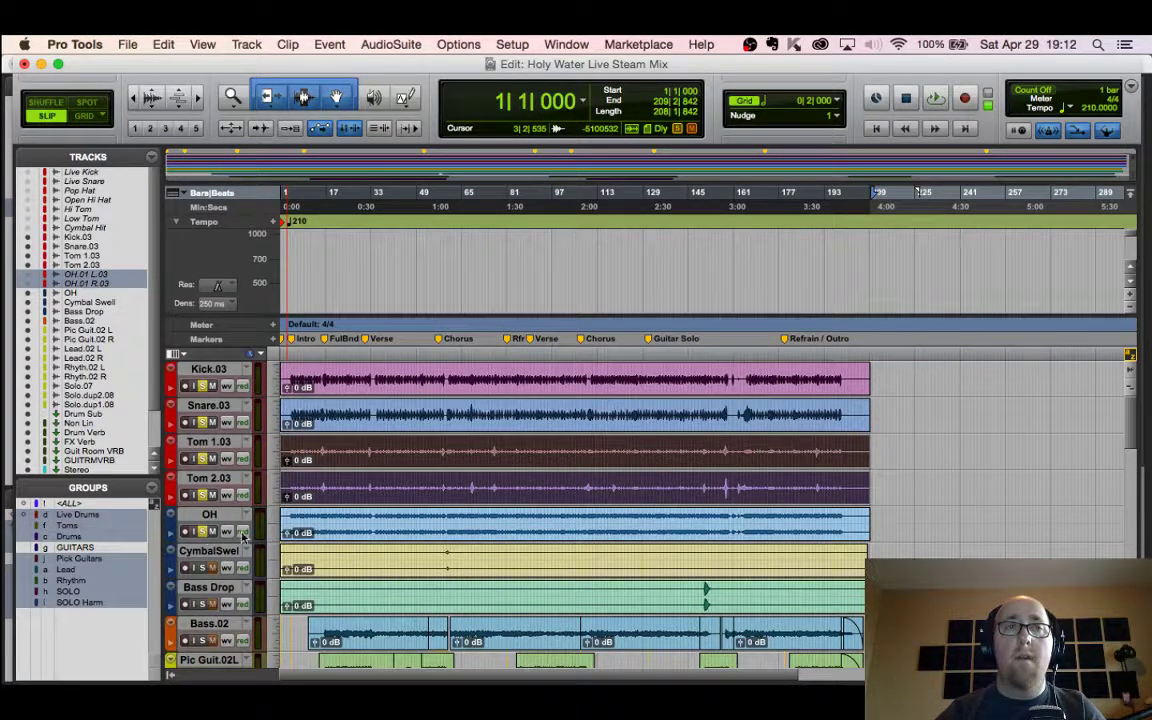
double_click(170, 522)
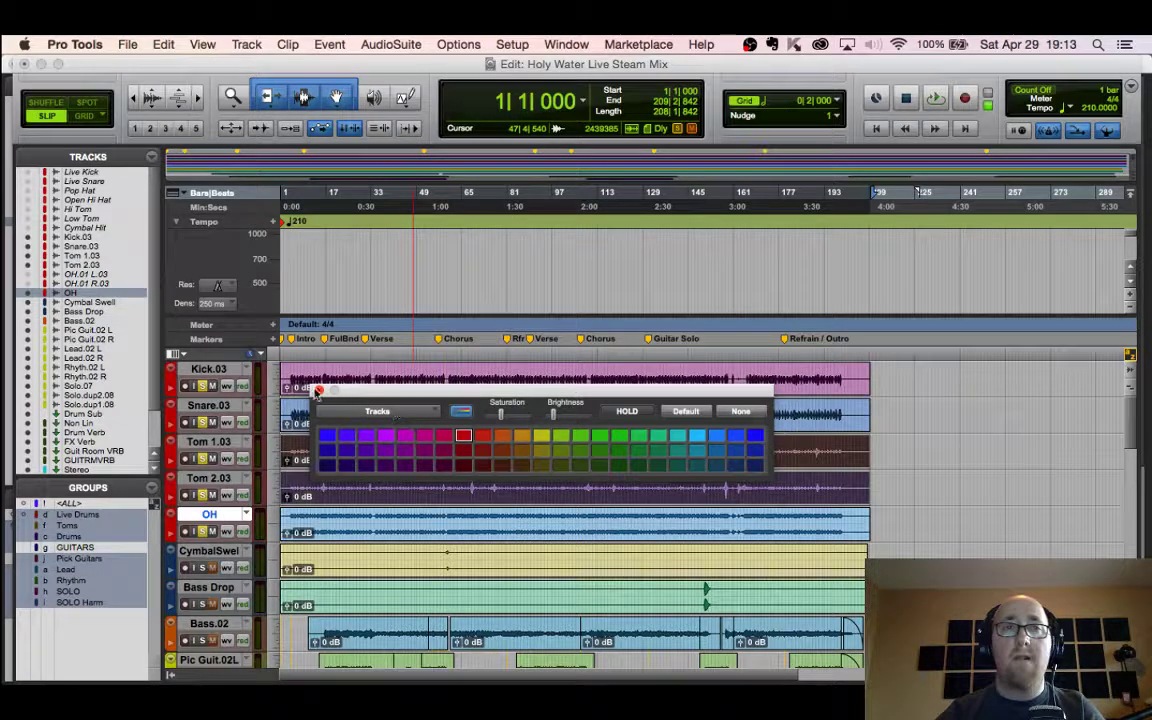
click(318, 391)
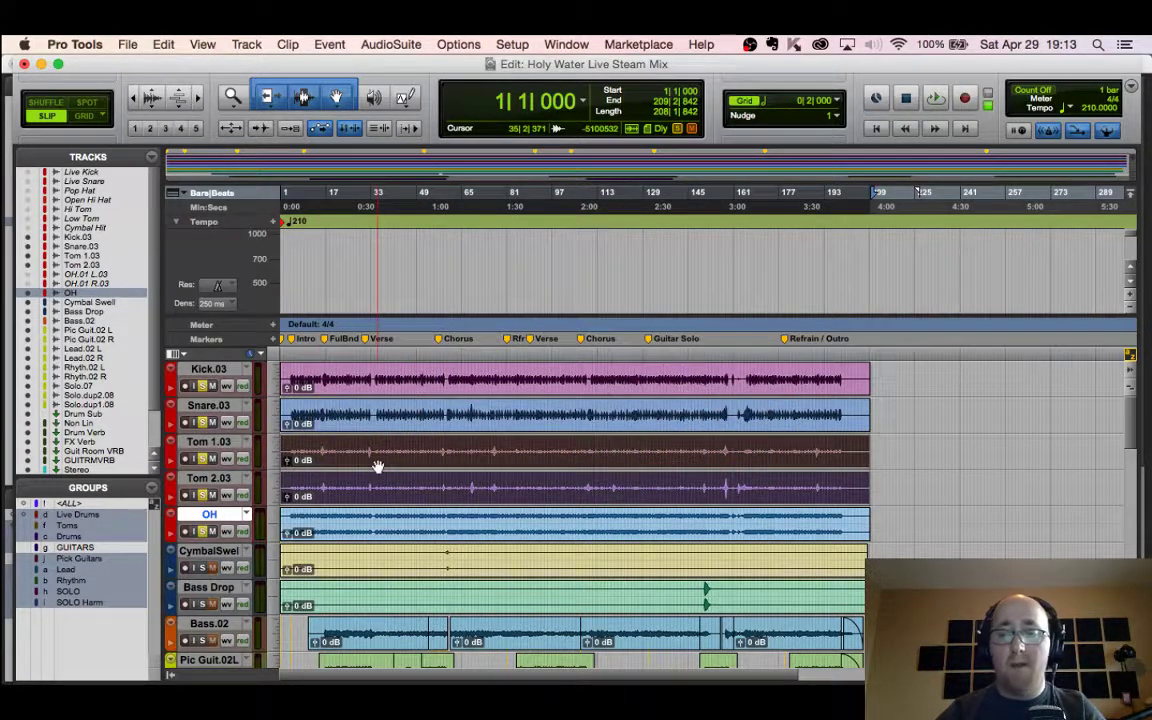
Step: In the Mix window, clear the solos on the Live Drums tracks and solo only the OH track
key(super+equal)
scroll(503, 385, down, 5)
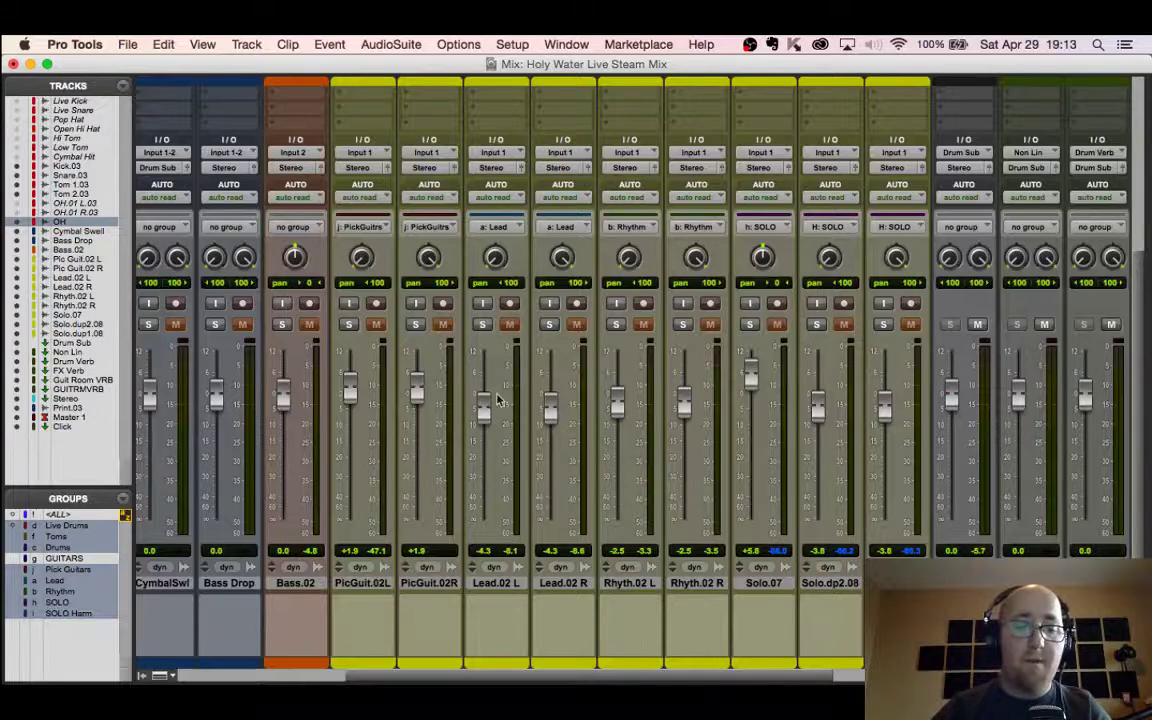
scroll(503, 385, left, 3)
scroll(504, 395, left, 2)
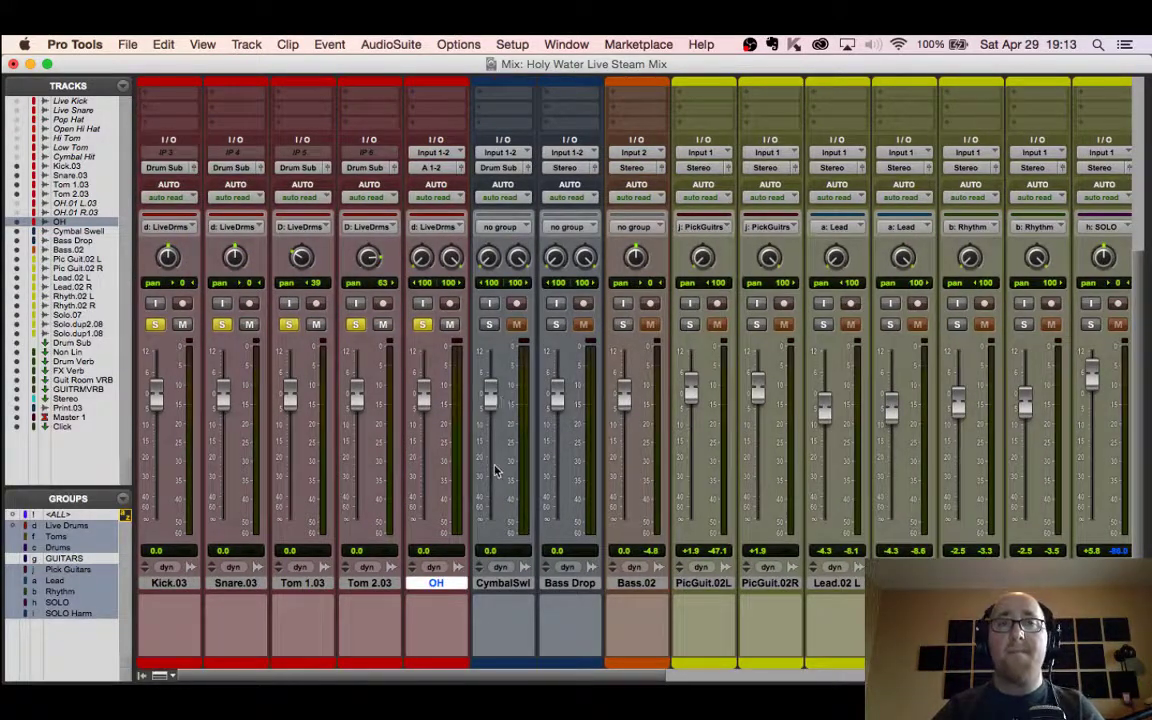
click(358, 325)
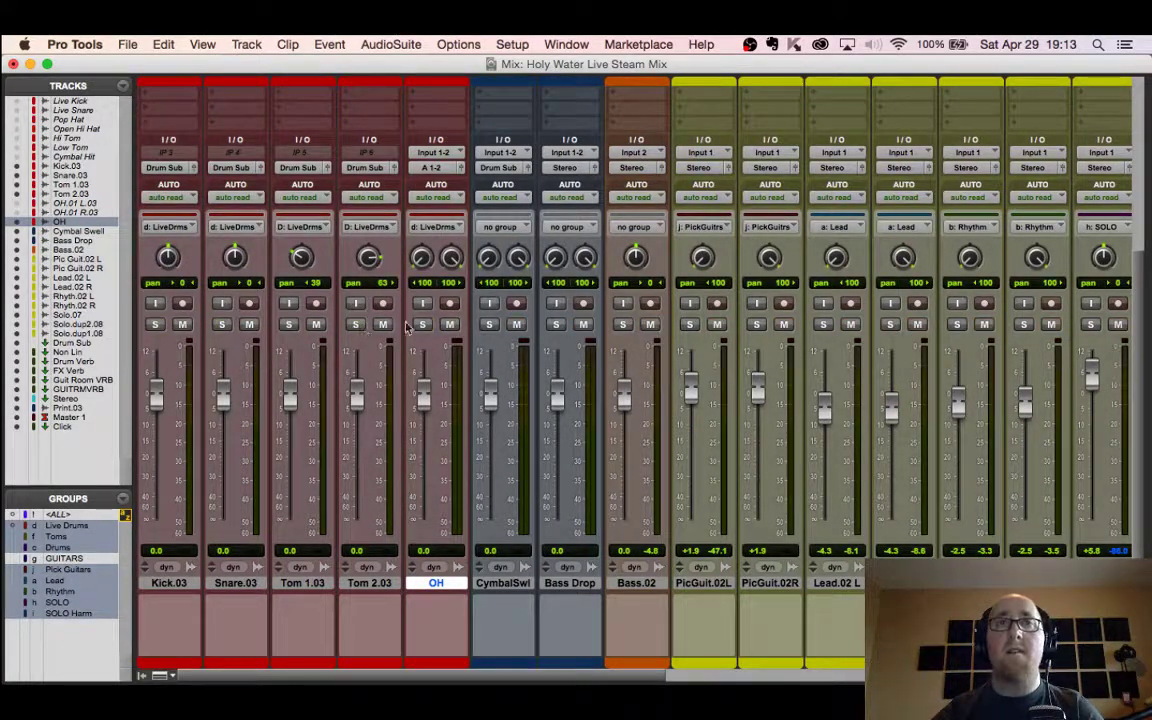
click(422, 325)
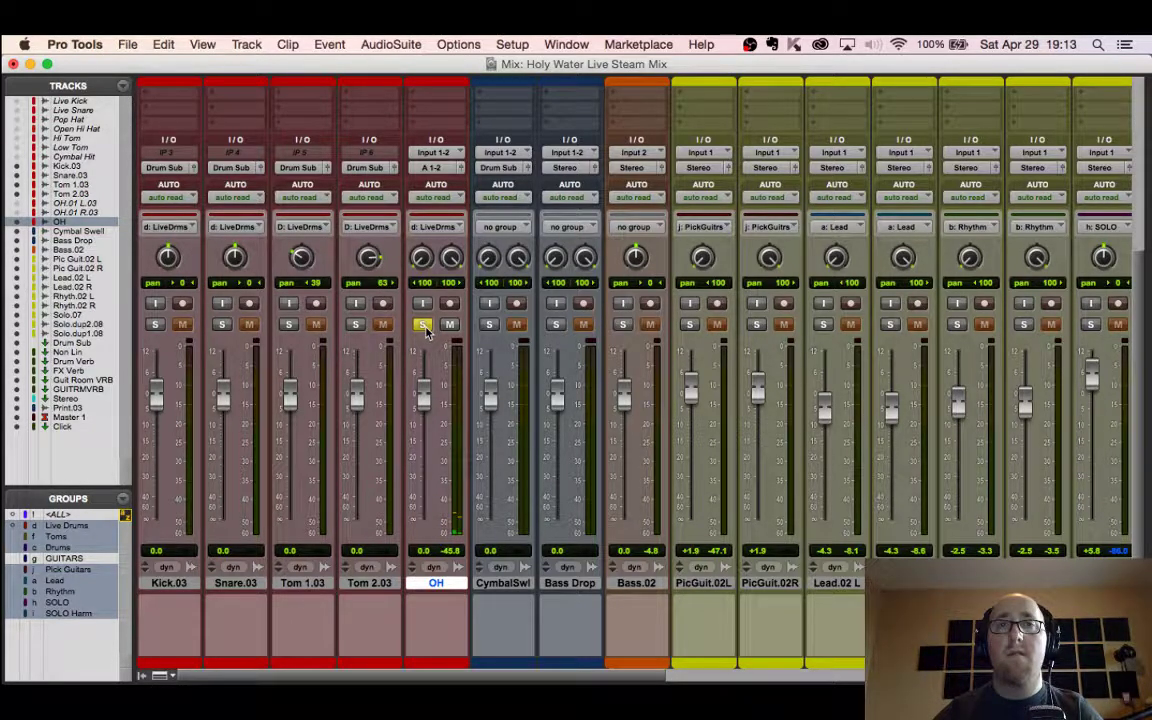
Step: Play back the soloed OH track and lower the Master 1 fader to about -12.1 dB
key(super+equal)
key(space)
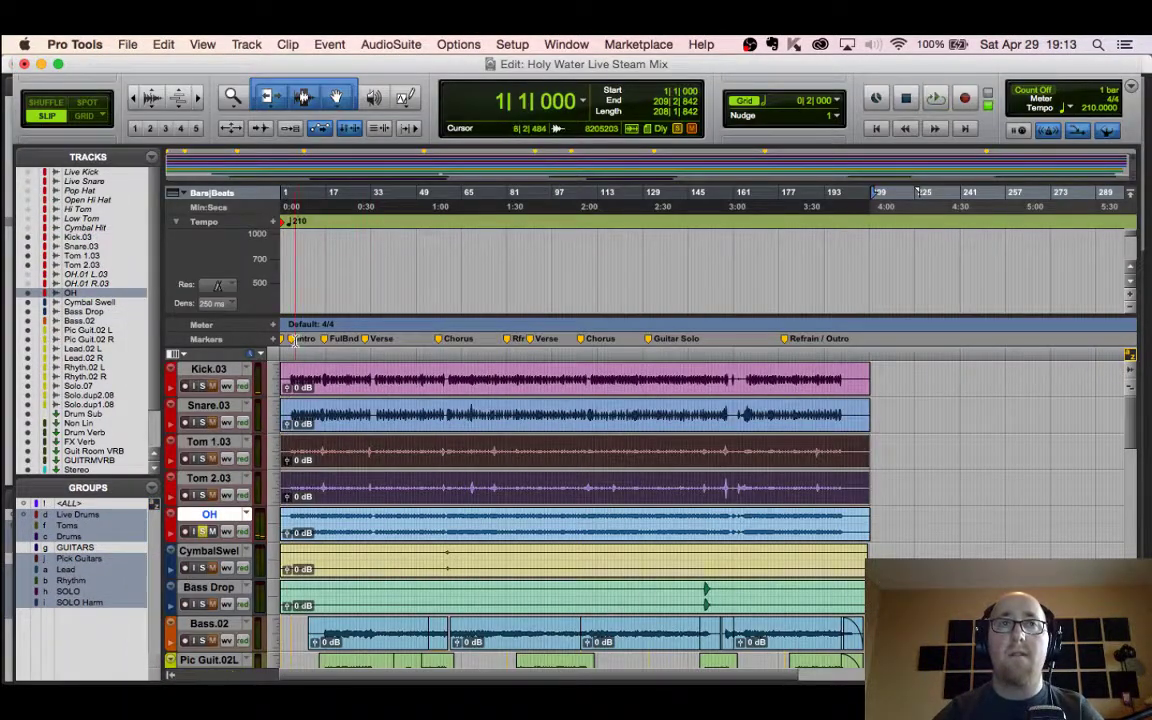
key(super+equal)
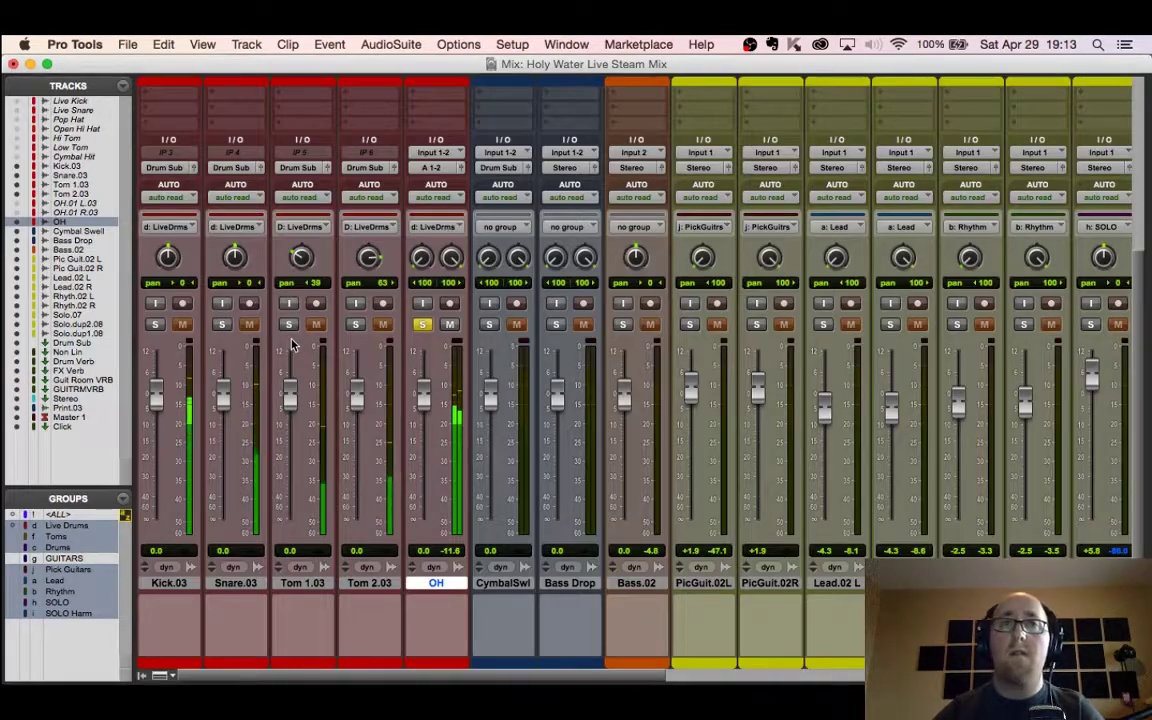
scroll(715, 433, right, 5)
scroll(870, 398, right, 8)
drag(923, 420, 936, 435)
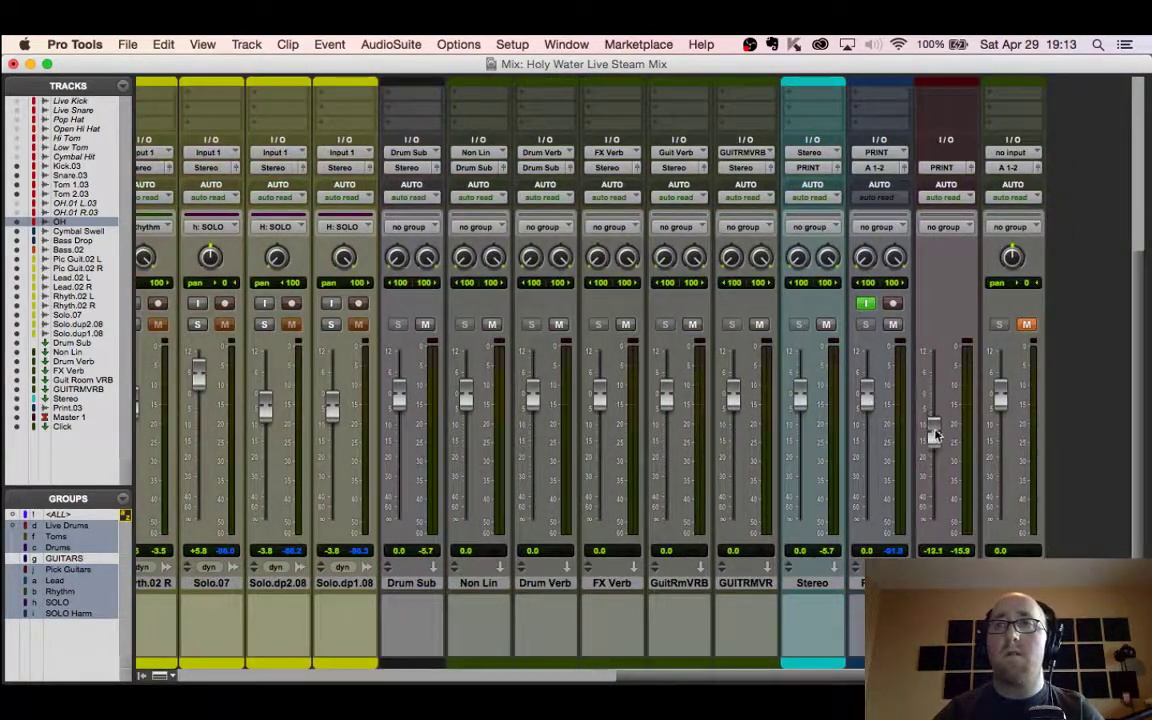
scroll(632, 430, left, 15)
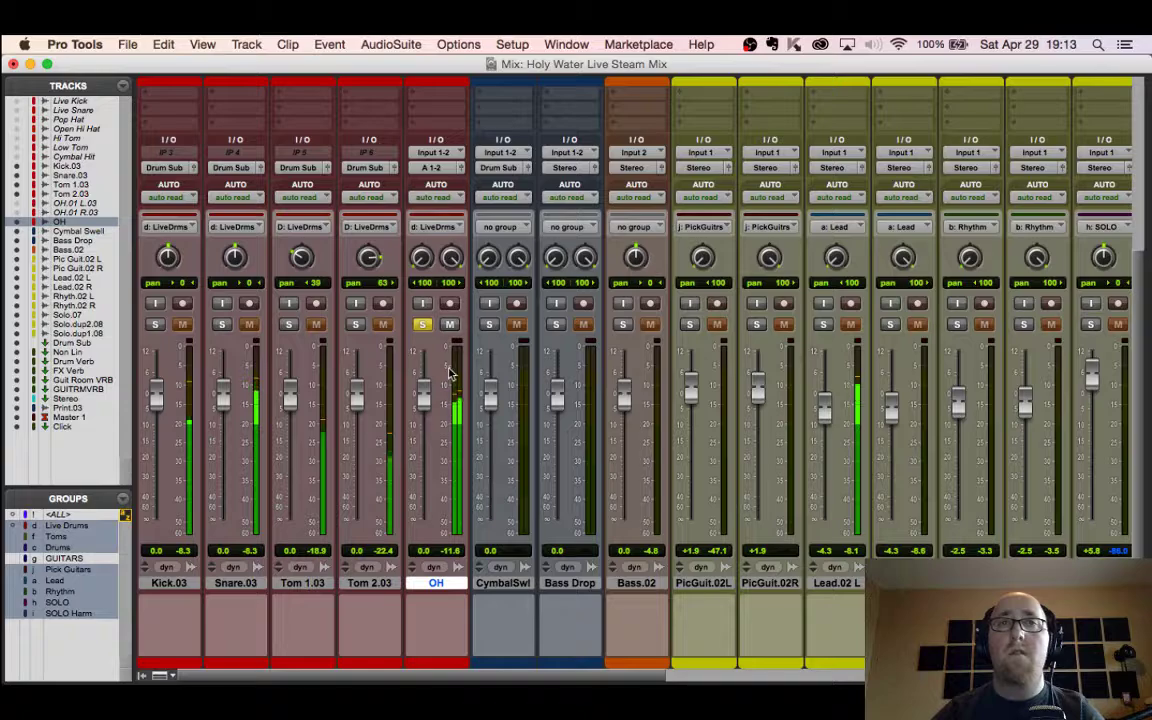
Step: Raise the Master 1 fader slightly to about -10.7 dB while the OH track plays
scroll(450, 358, up, 5)
scroll(463, 319, down, 5)
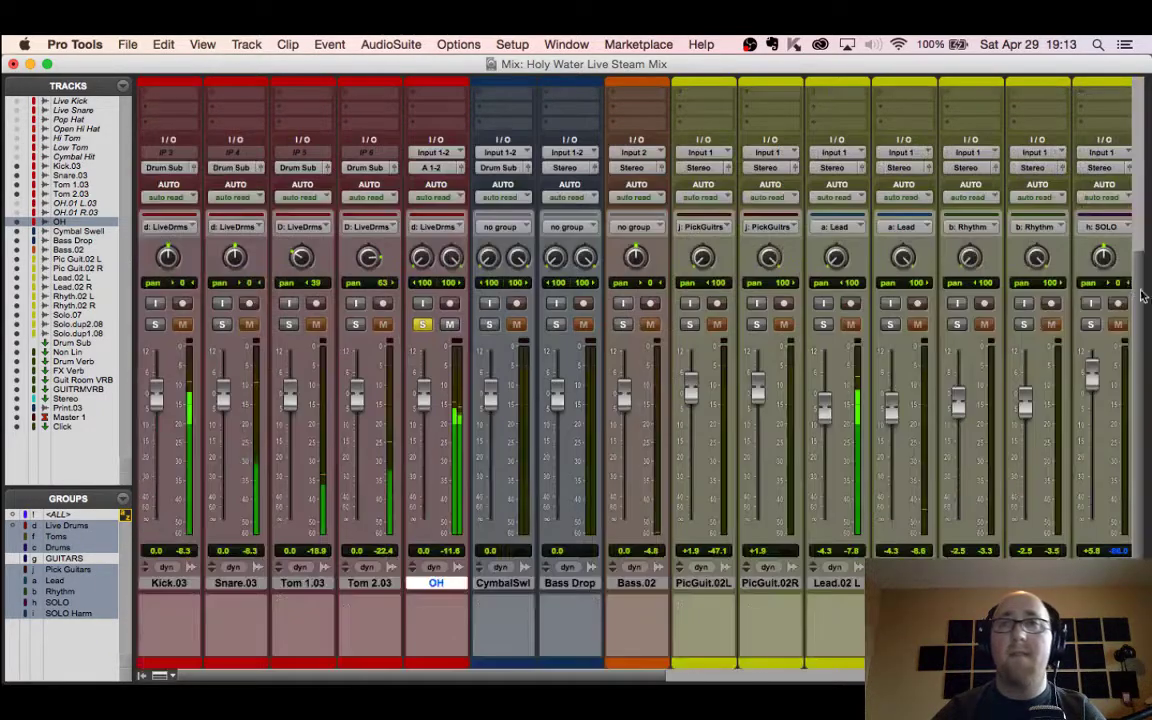
scroll(860, 330, right, 12)
mouse_move(932, 435)
mouse_down()
mouse_move(935, 473)
mouse_move(937, 432)
mouse_up()
scroll(860, 425, left, 15)
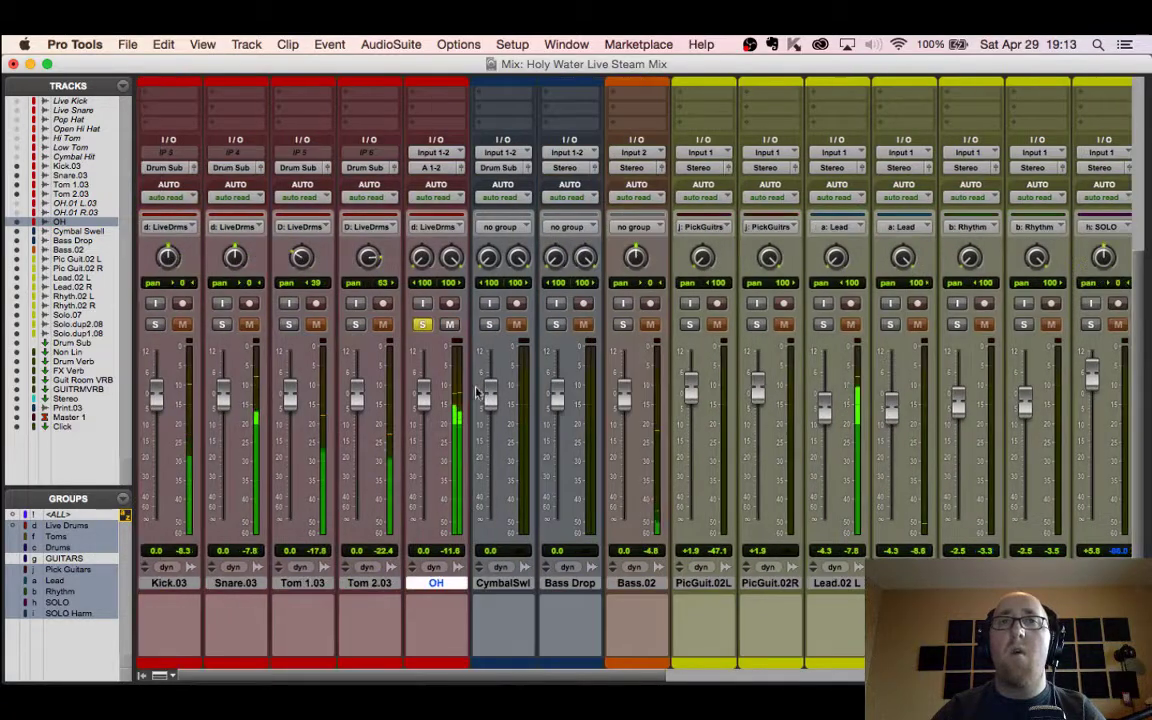
scroll(780, 420, right, 15)
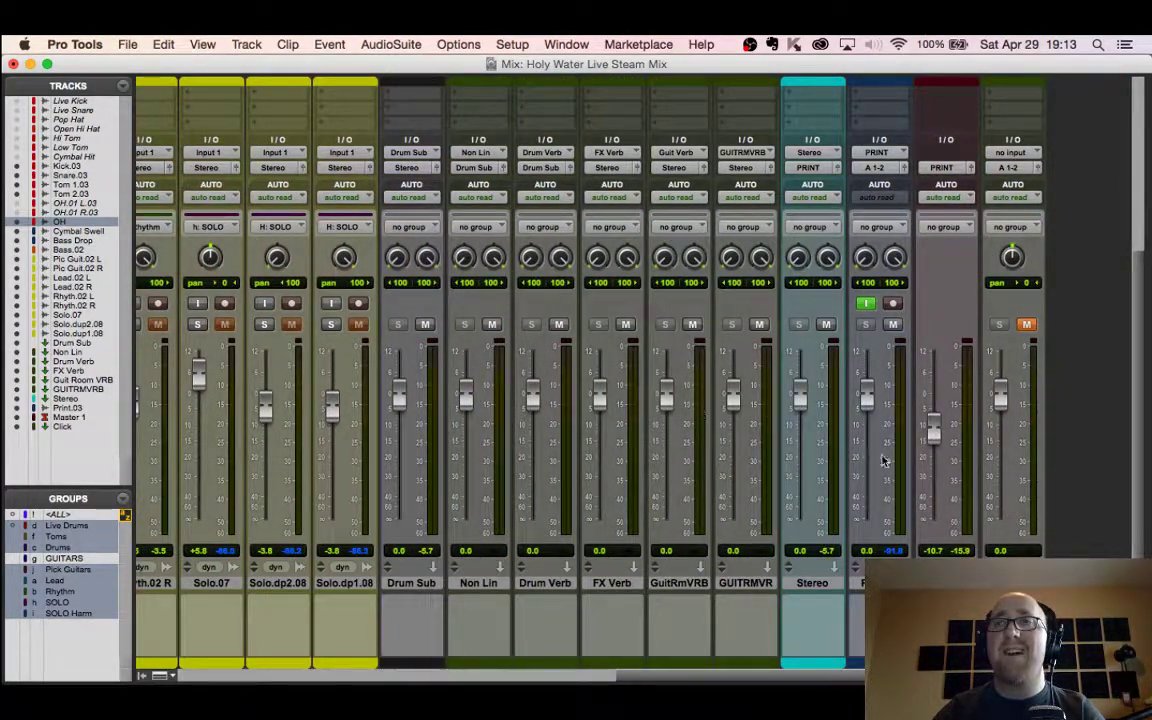
Step: Lower the Master 1 fader slightly and route the OH track's output to the stereo Drum Sub bus
mouse_move(932, 432)
mouse_down()
mouse_move(934, 385)
mouse_move(945, 478)
mouse_move(937, 390)
mouse_move(936, 442)
mouse_move(938, 433)
mouse_up()
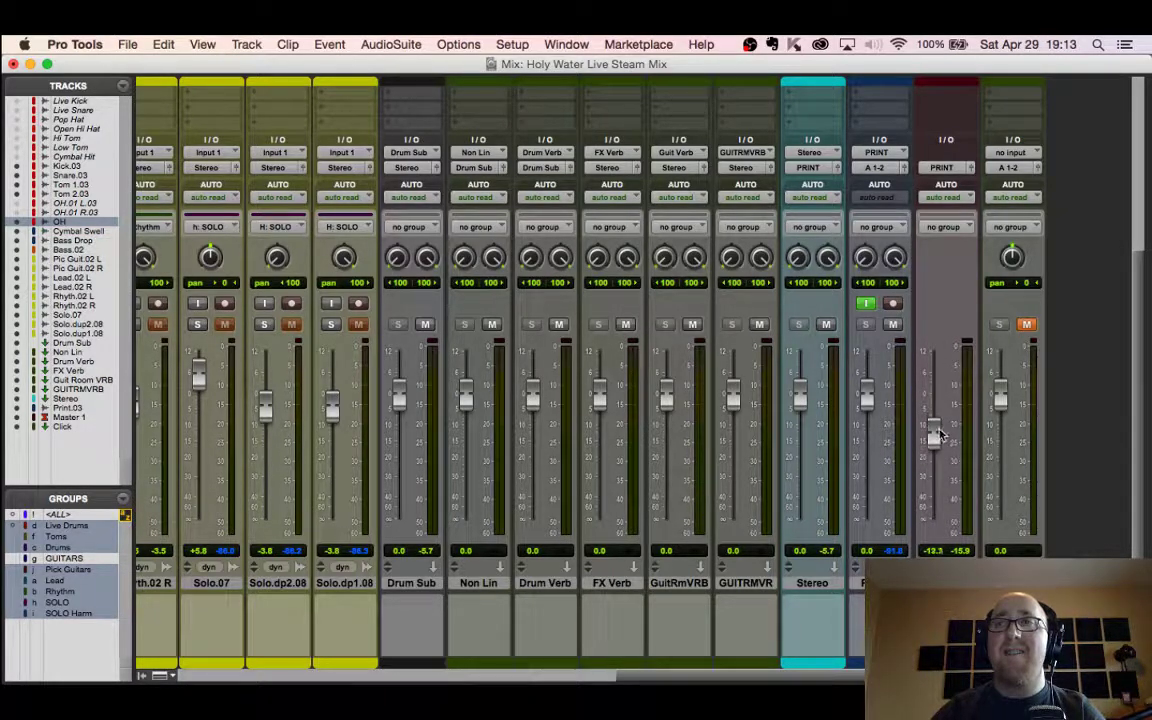
scroll(675, 358, left, 15)
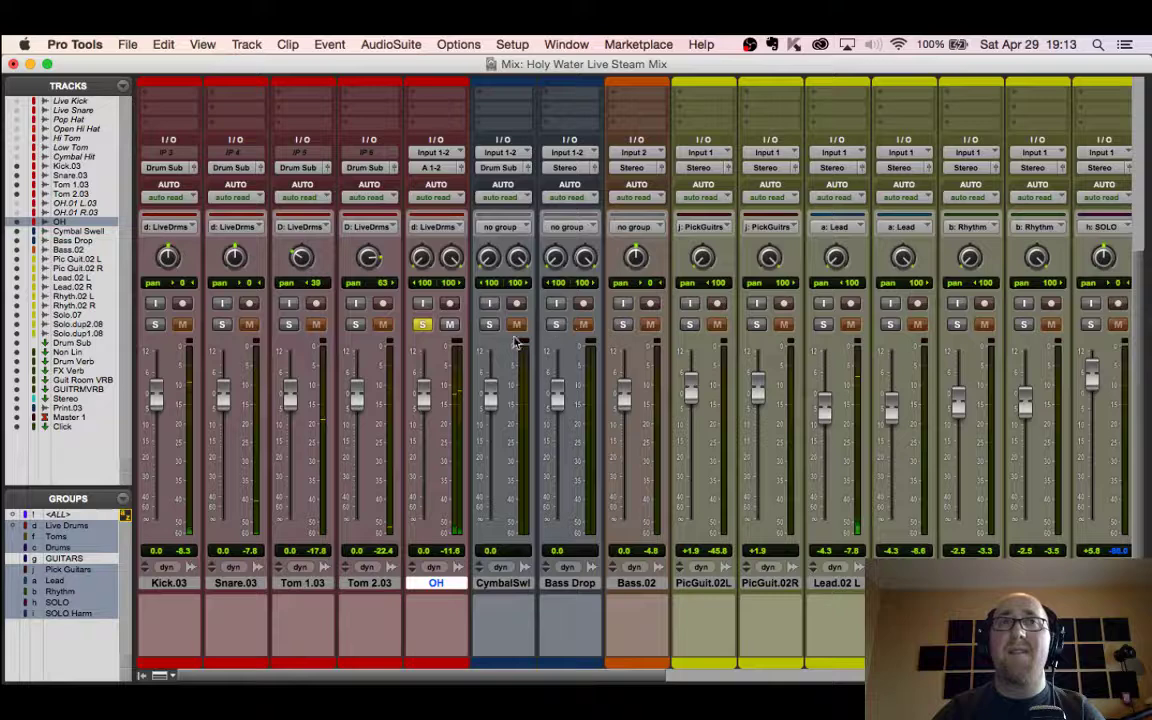
click(434, 170)
mouse_move(443, 186)
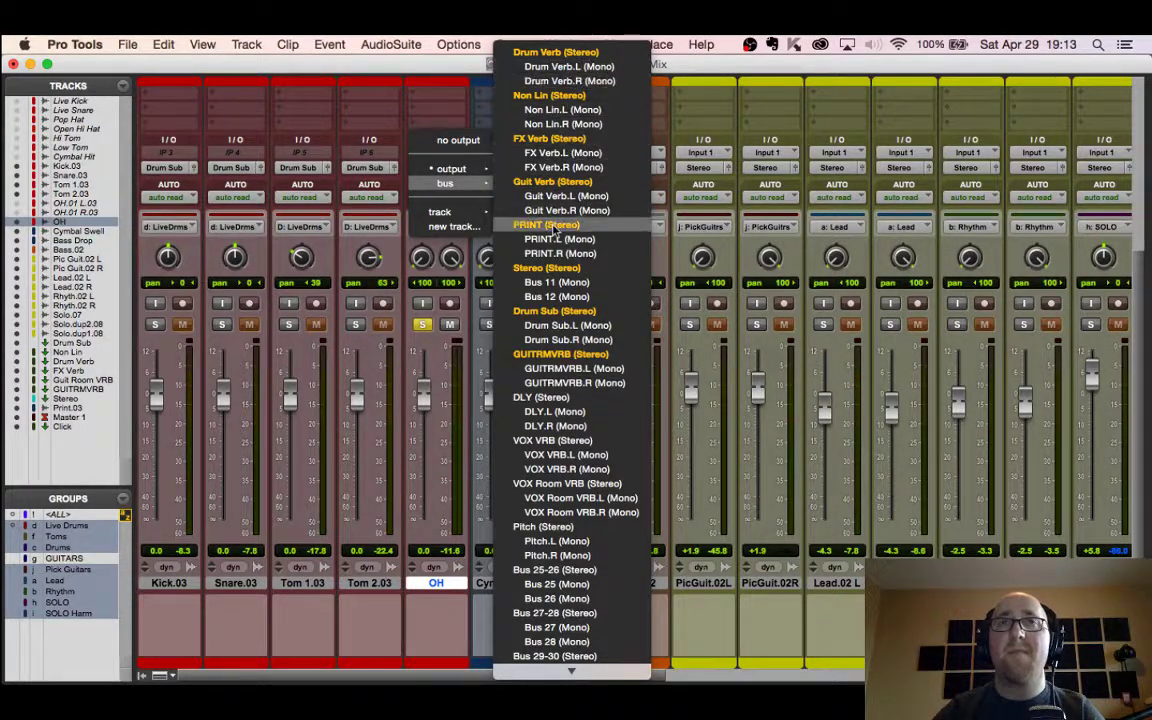
click(553, 312)
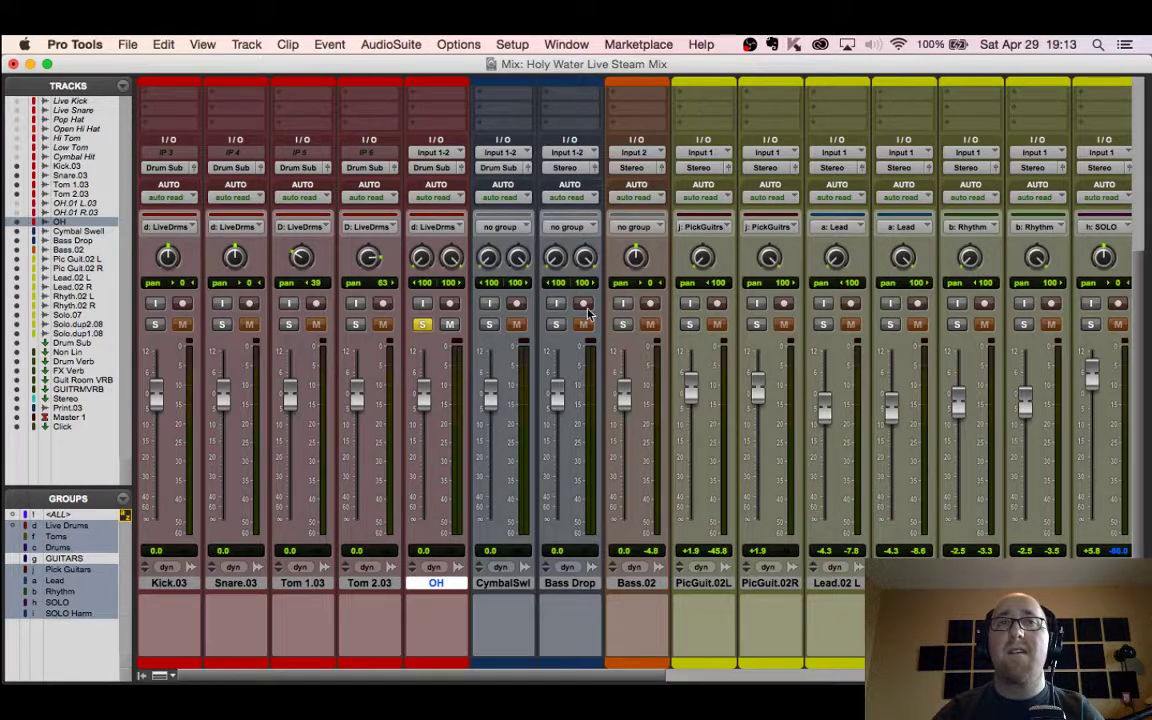
Step: Set the Master 1 fader to about -14.7 dB while the OH track plays through the Drum Sub
scroll(588, 315, right, 10)
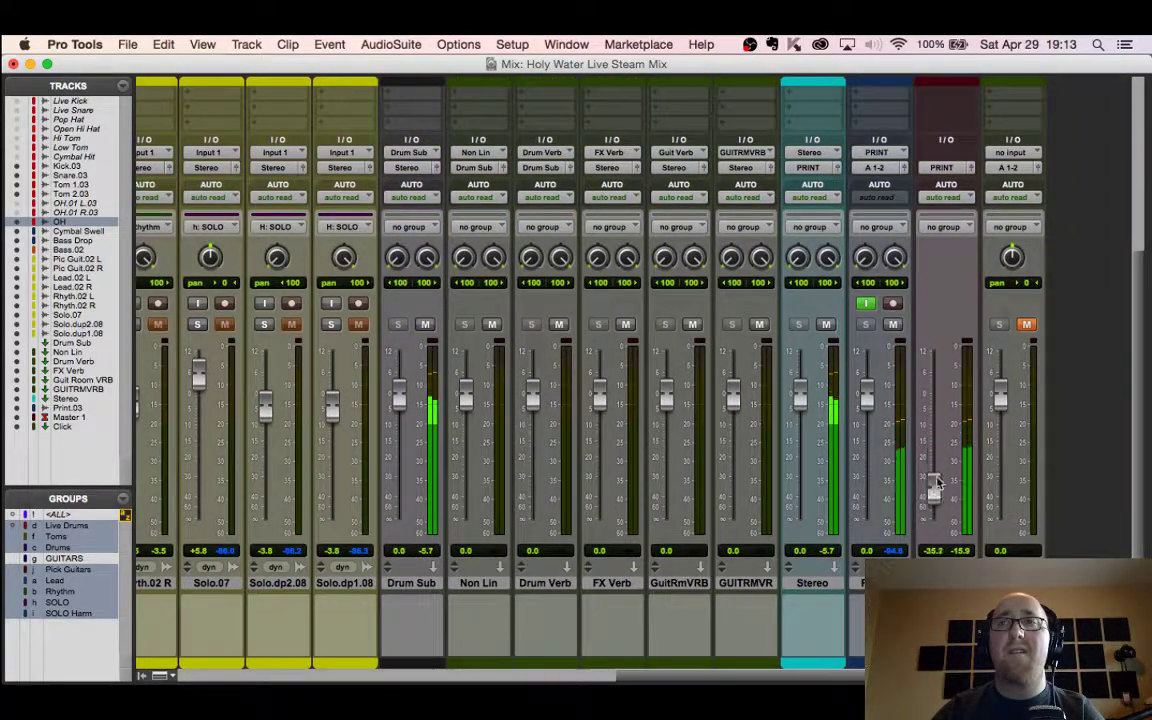
drag(934, 488, 935, 431)
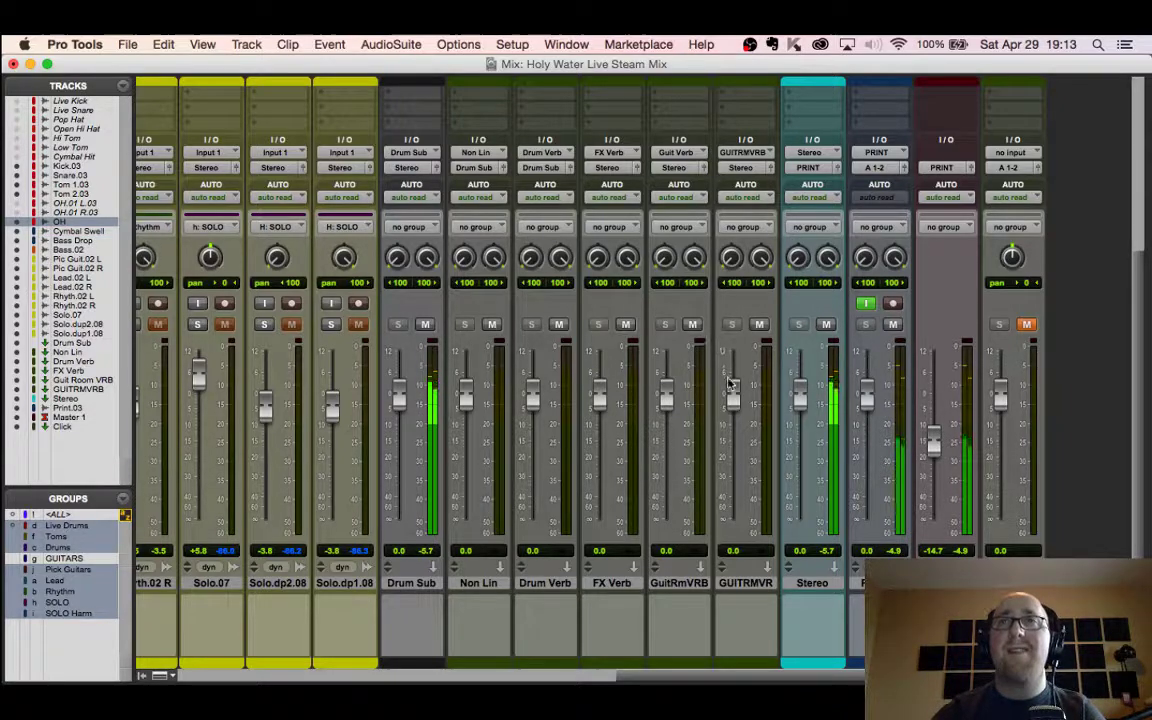
scroll(700, 400, left, 10)
scroll(700, 400, right, 10)
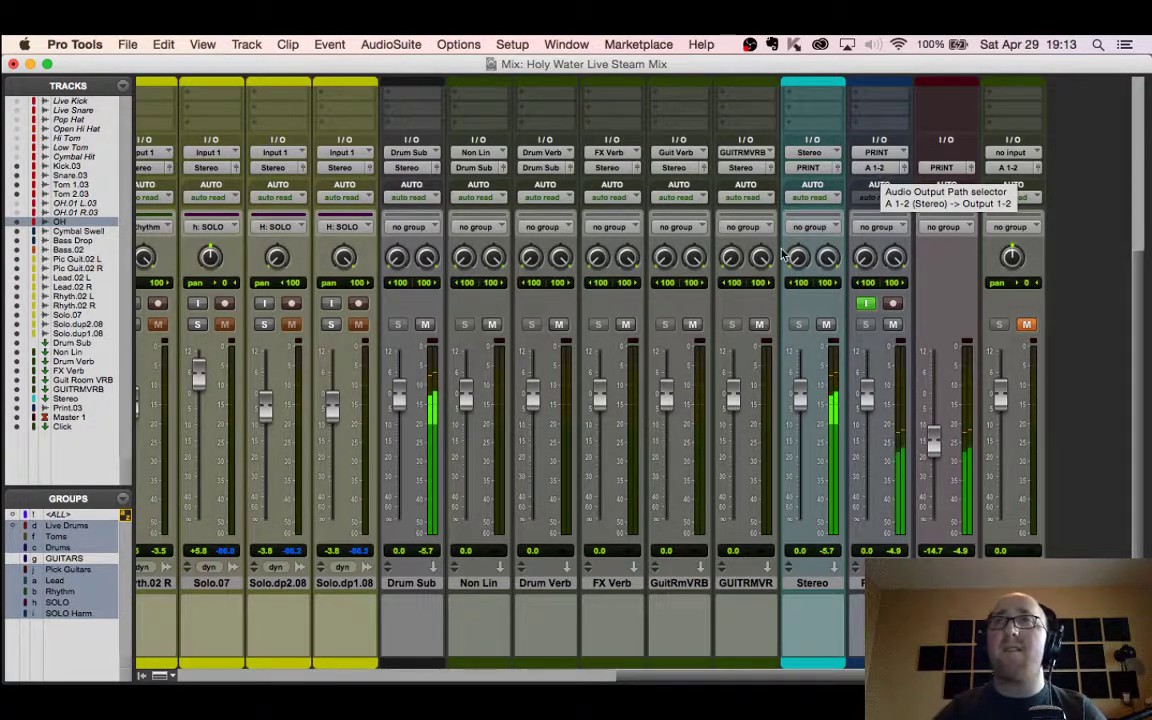
scroll(647, 370, left, 10)
scroll(647, 370, left, 5)
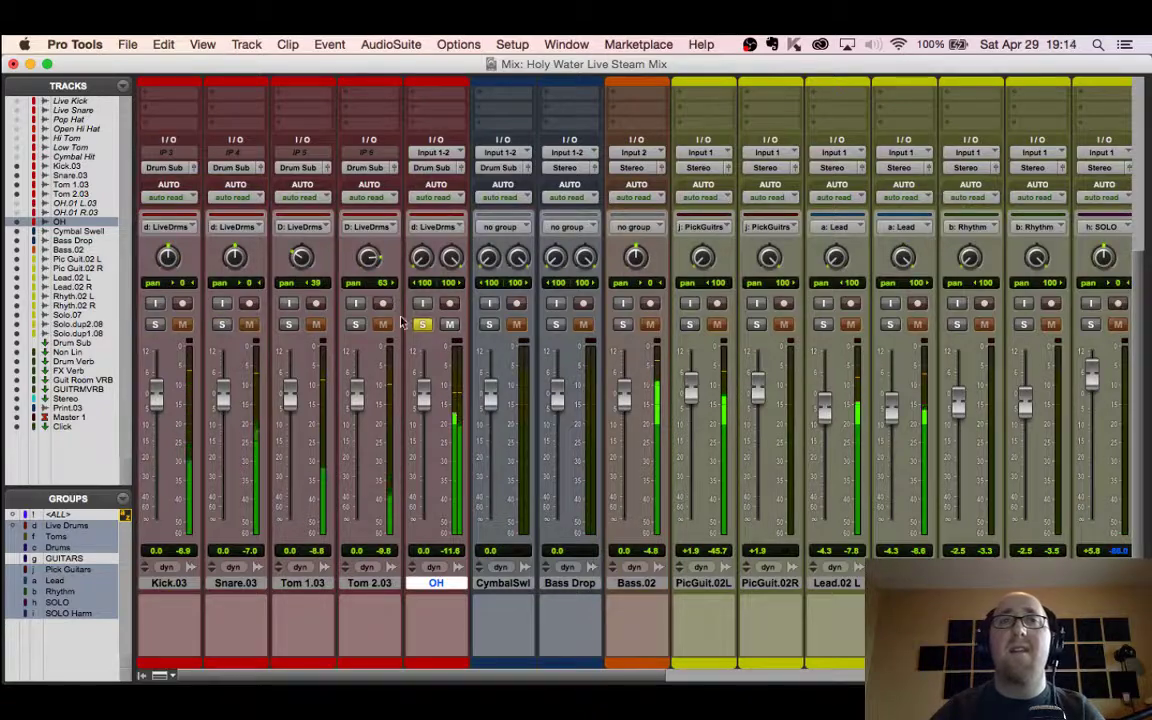
Step: Insert the multichannel Virtual Mix Rack plug-in on the first insert of the OH track
scroll(453, 370, up, 5)
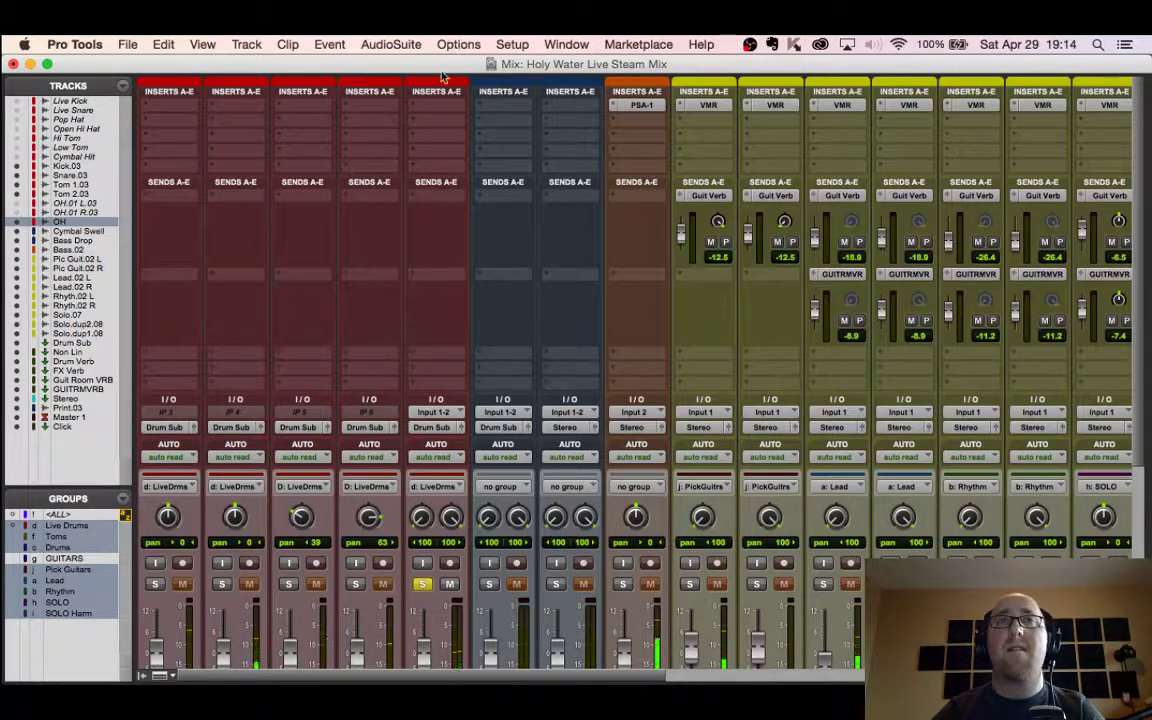
click(436, 108)
mouse_move(490, 139)
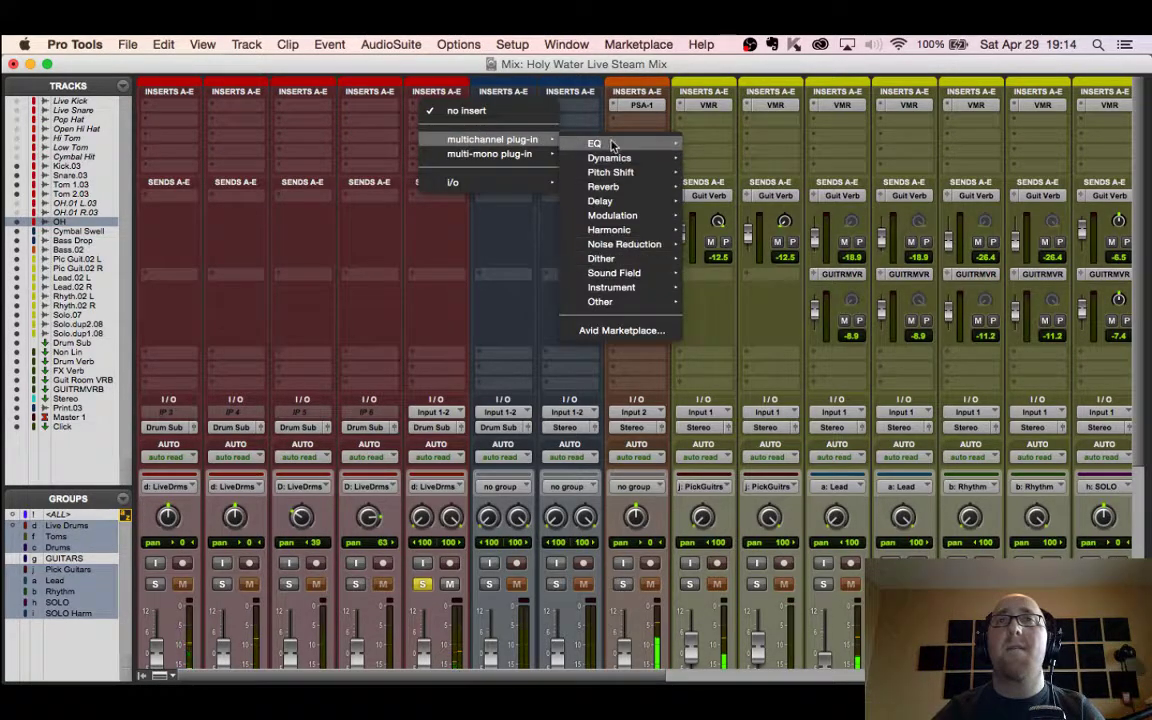
mouse_move(650, 143)
click(774, 318)
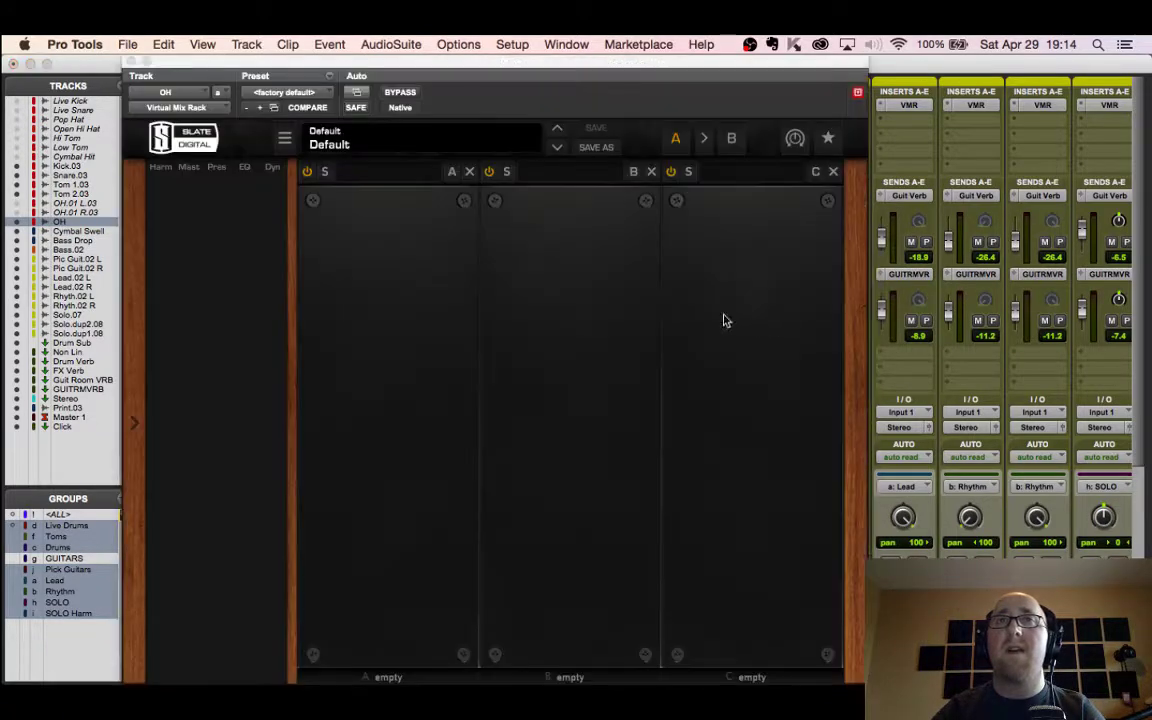
Step: Load the KICK MIX drum preset in the OH track's Virtual Mix Rack
click(380, 141)
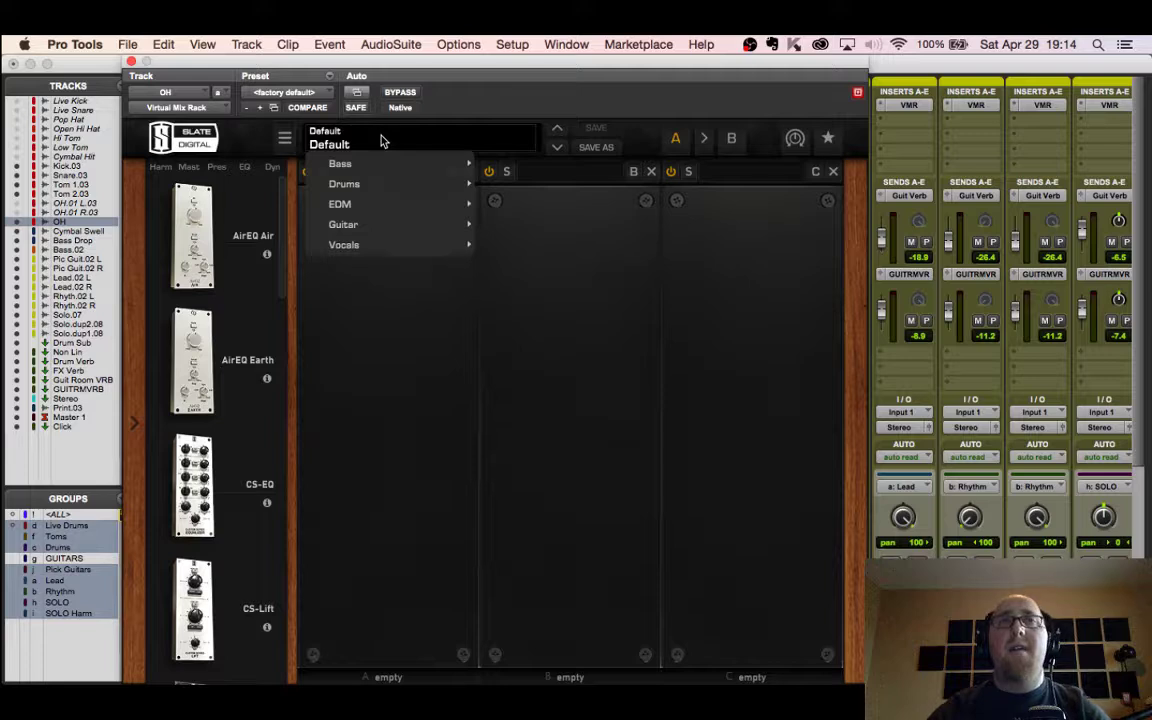
mouse_move(358, 188)
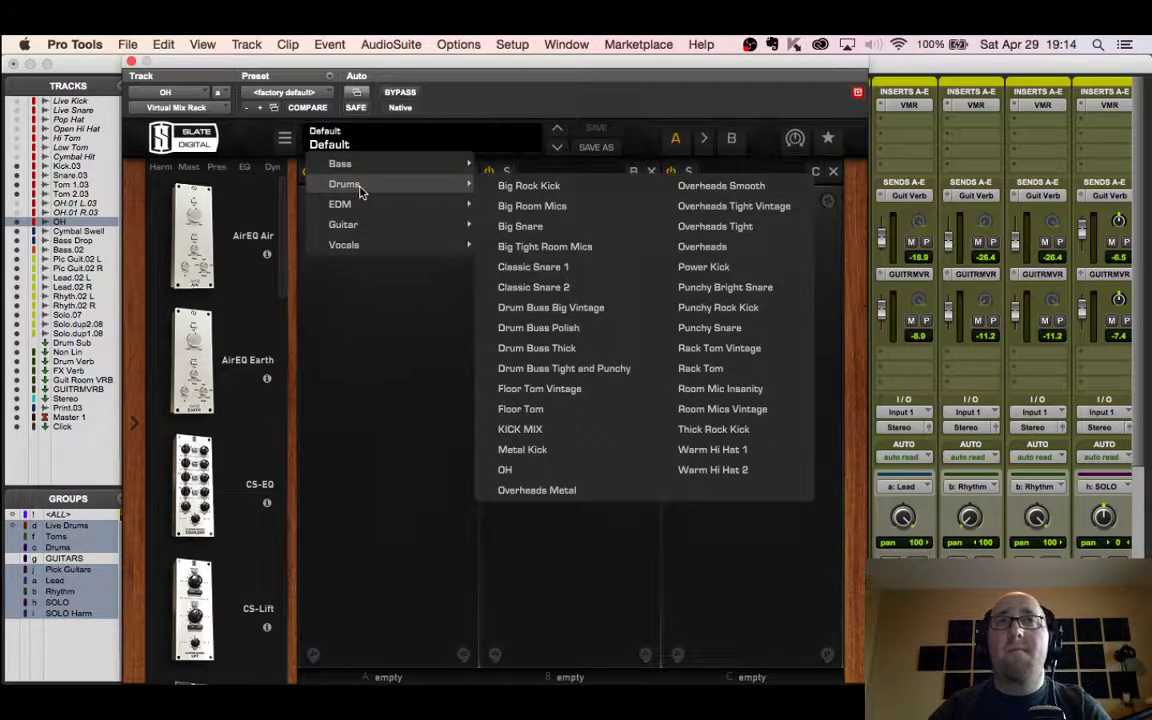
click(519, 430)
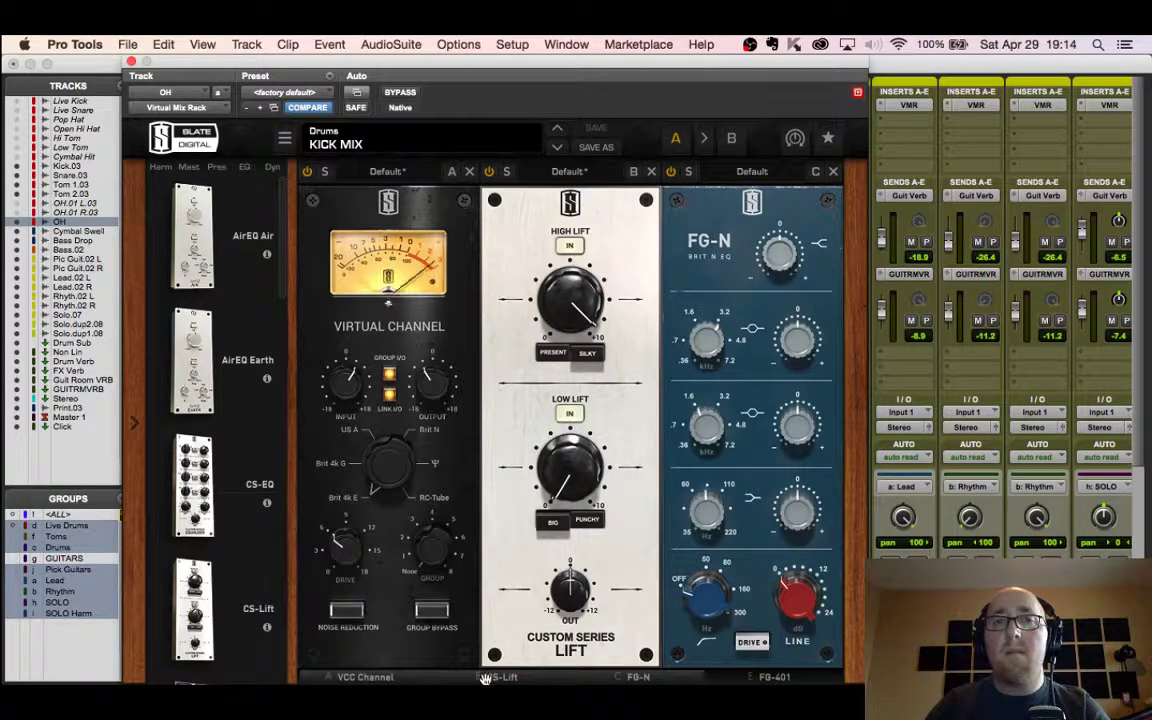
drag(485, 680, 464, 637)
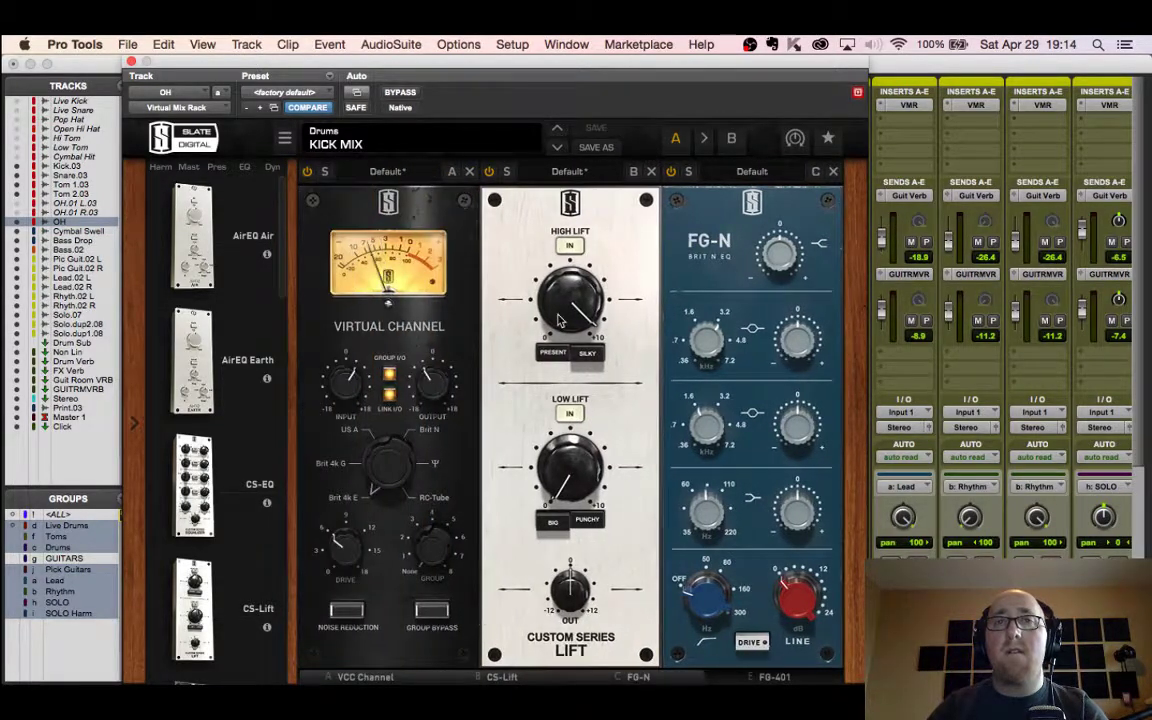
Step: Remove the CS-Lift module from the rack and add a Revival module after the FG-401 compressor
click(651, 172)
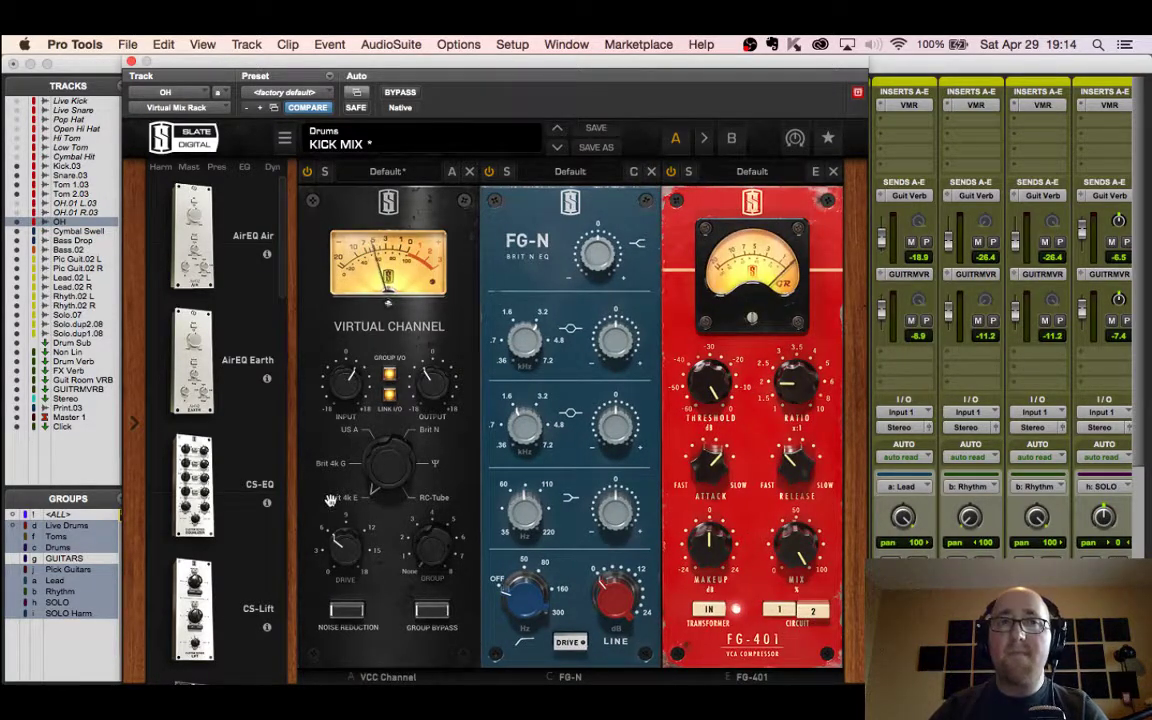
scroll(215, 420, down, 15)
drag(220, 410, 700, 415)
scroll(772, 672, right, 2)
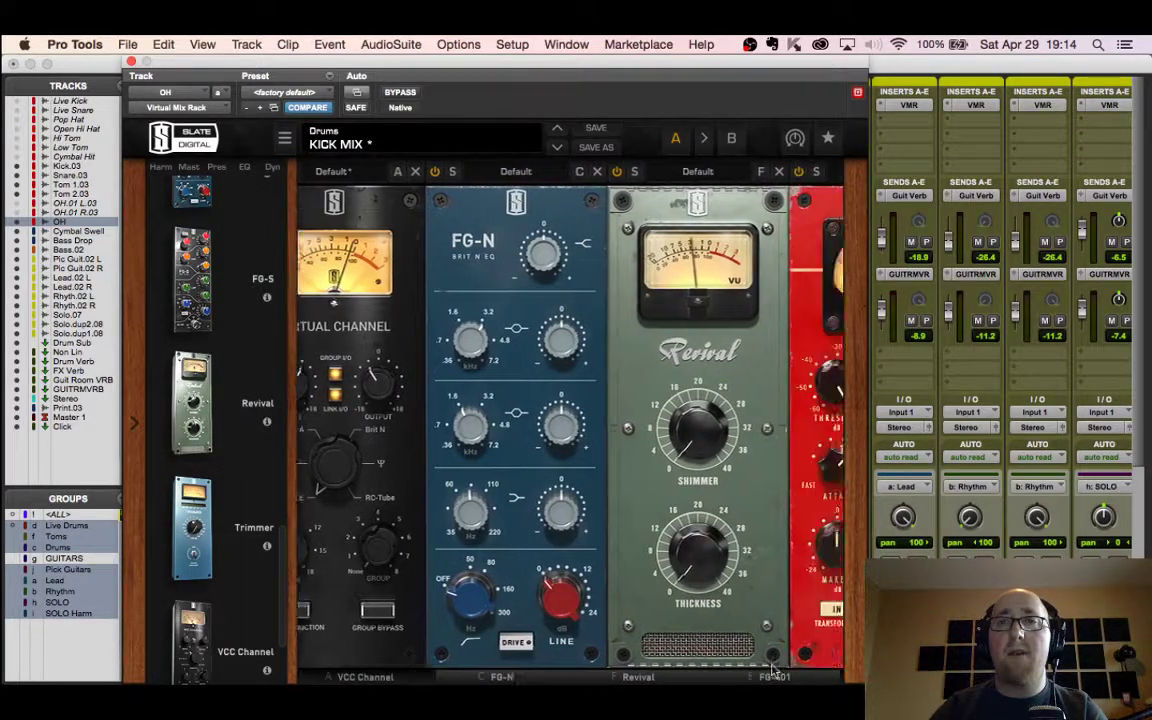
drag(772, 672, 540, 680)
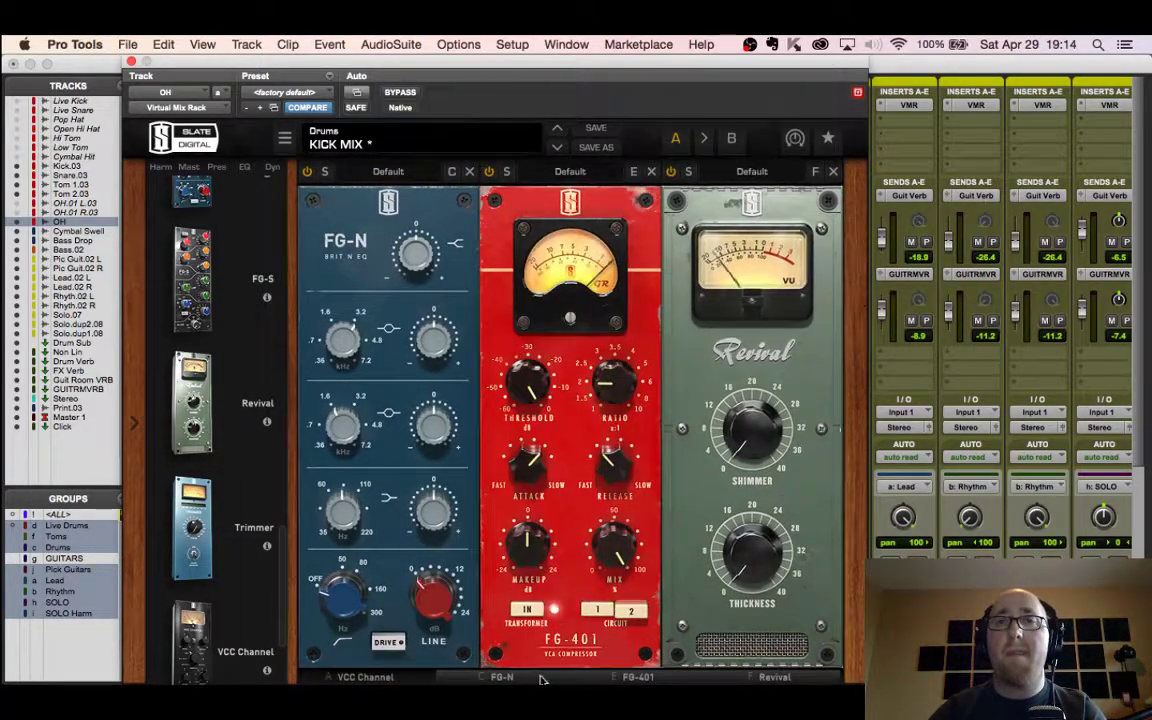
scroll(540, 680, left, 3)
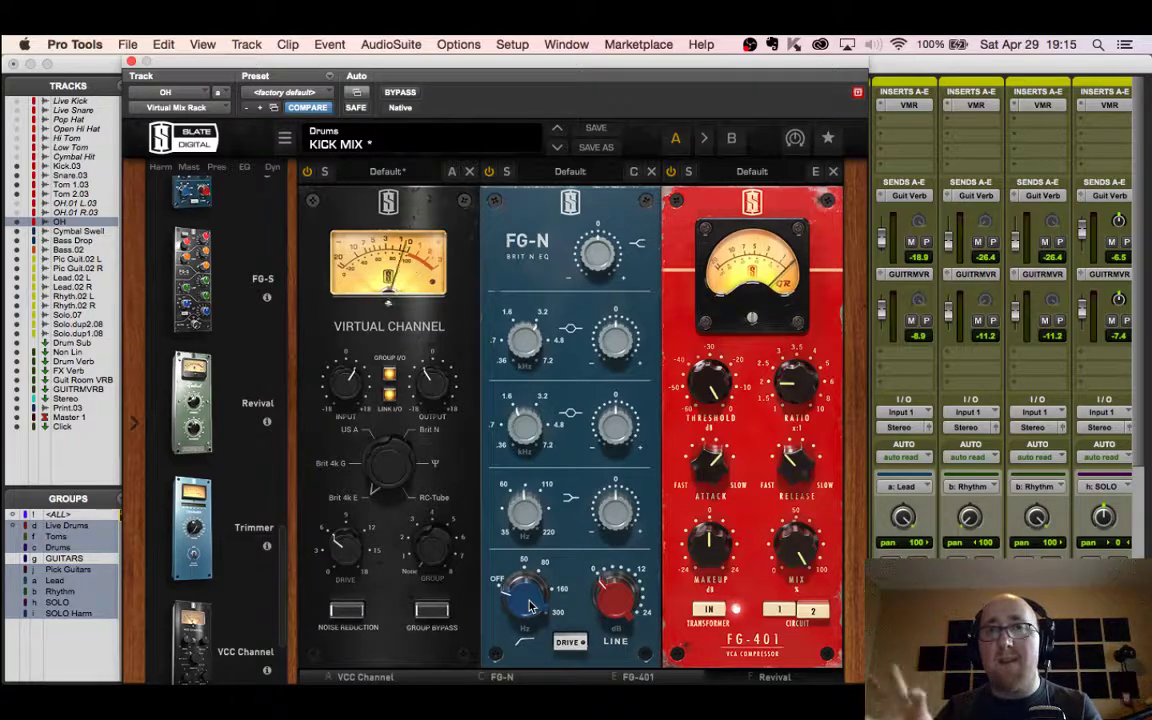
Step: Set the FG-N equalizer's high-pass filter to 300 Hz
drag(530, 607, 535, 457)
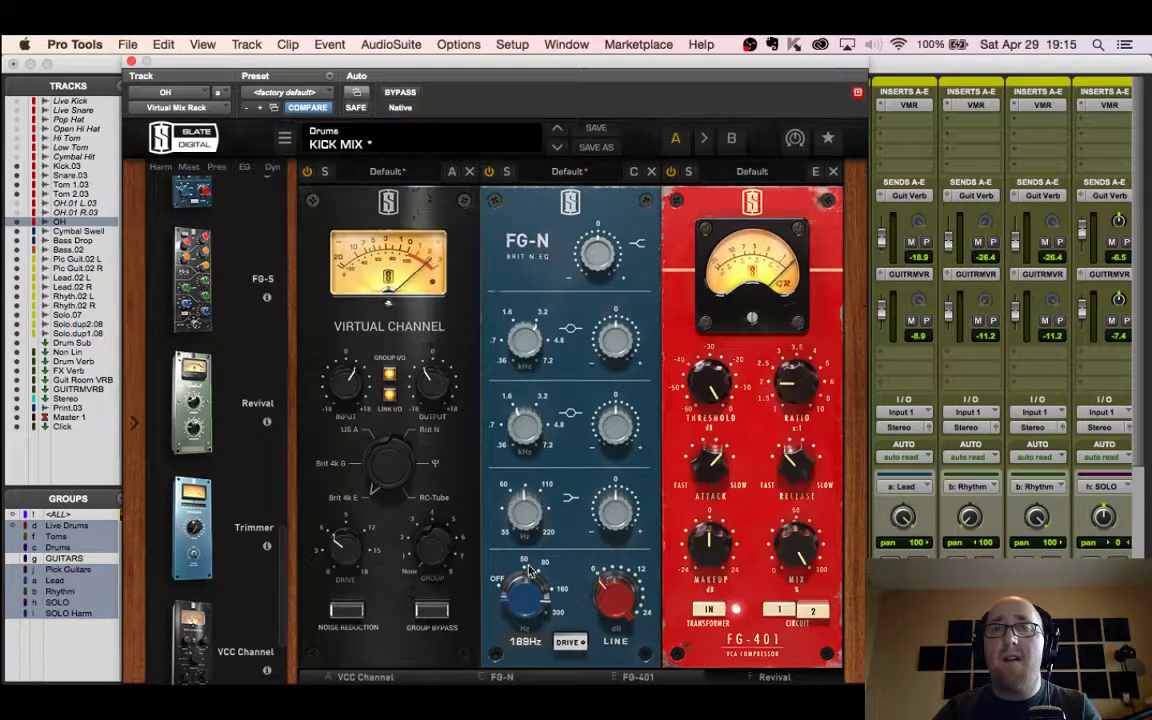
drag(531, 570, 532, 545)
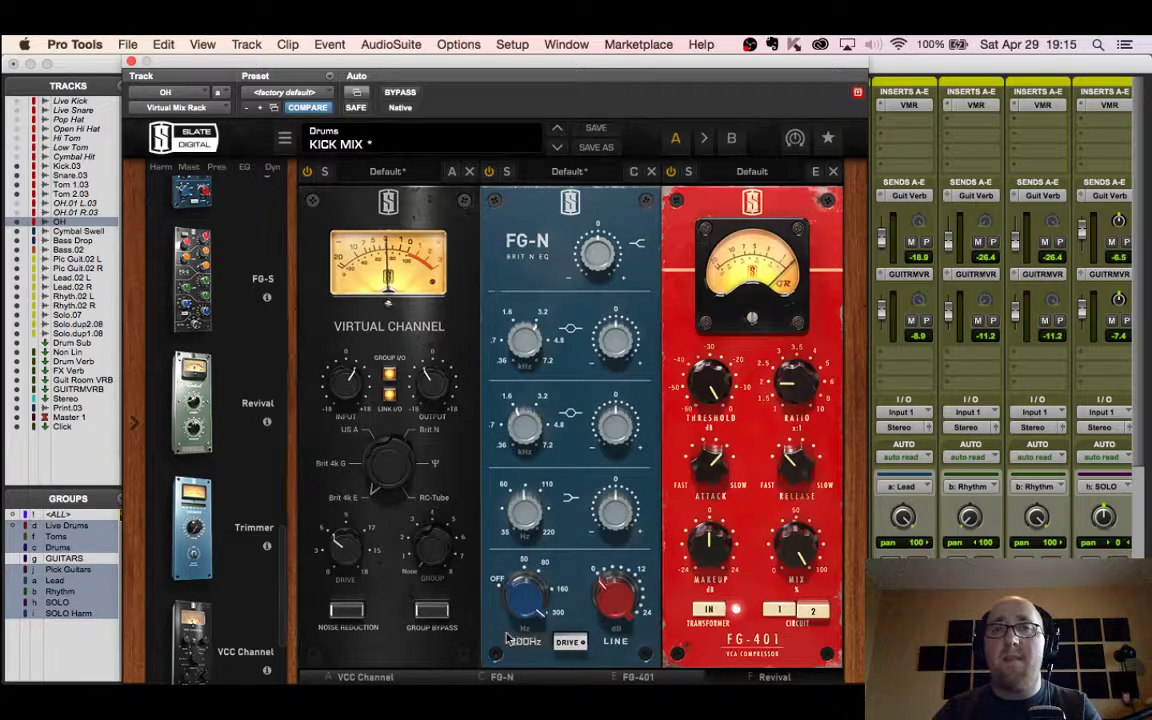
mouse_move(525, 597)
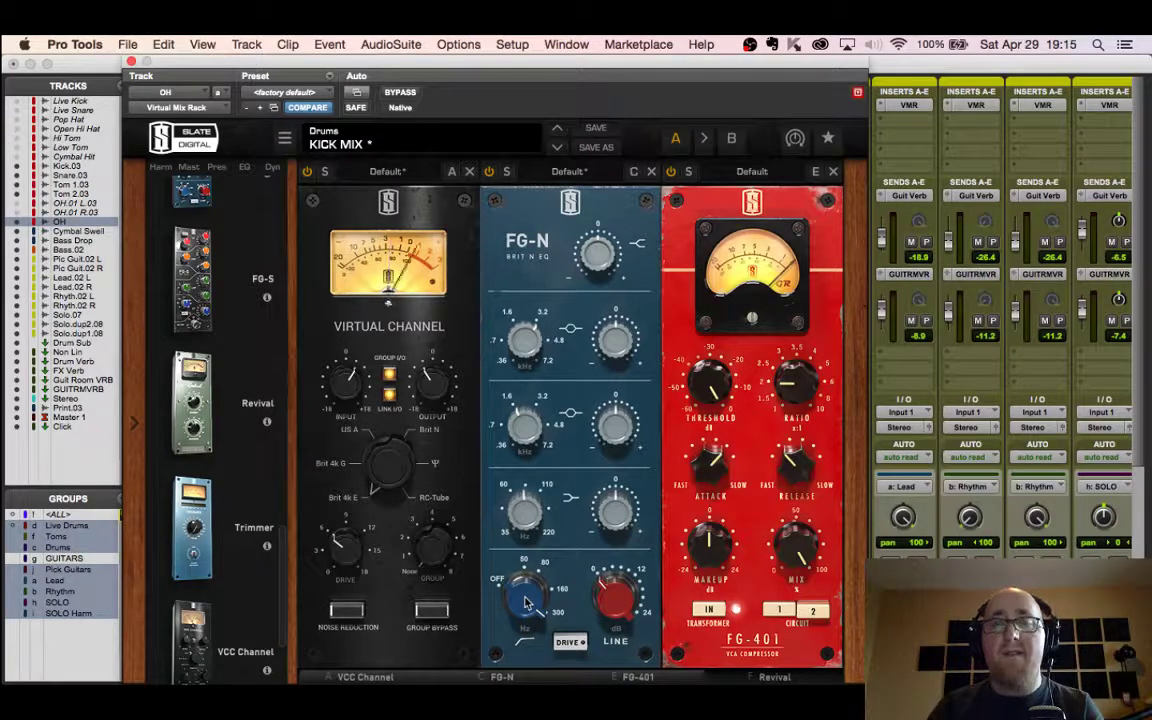
drag(525, 600, 537, 567)
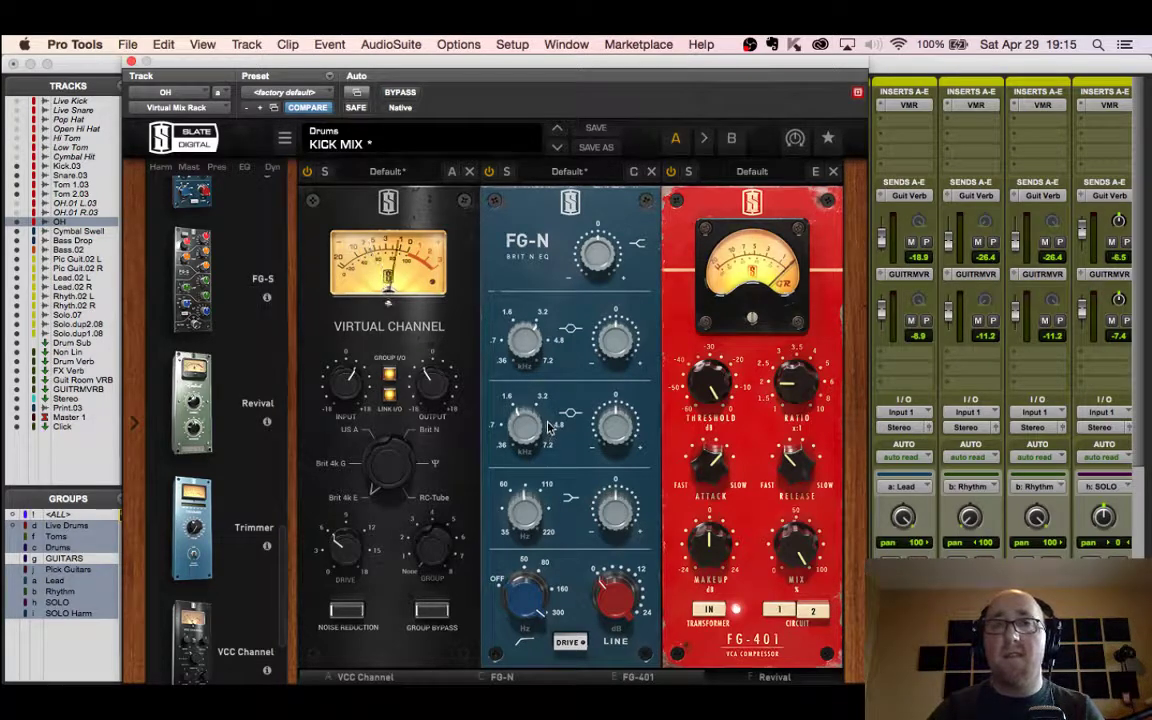
mouse_move(547, 596)
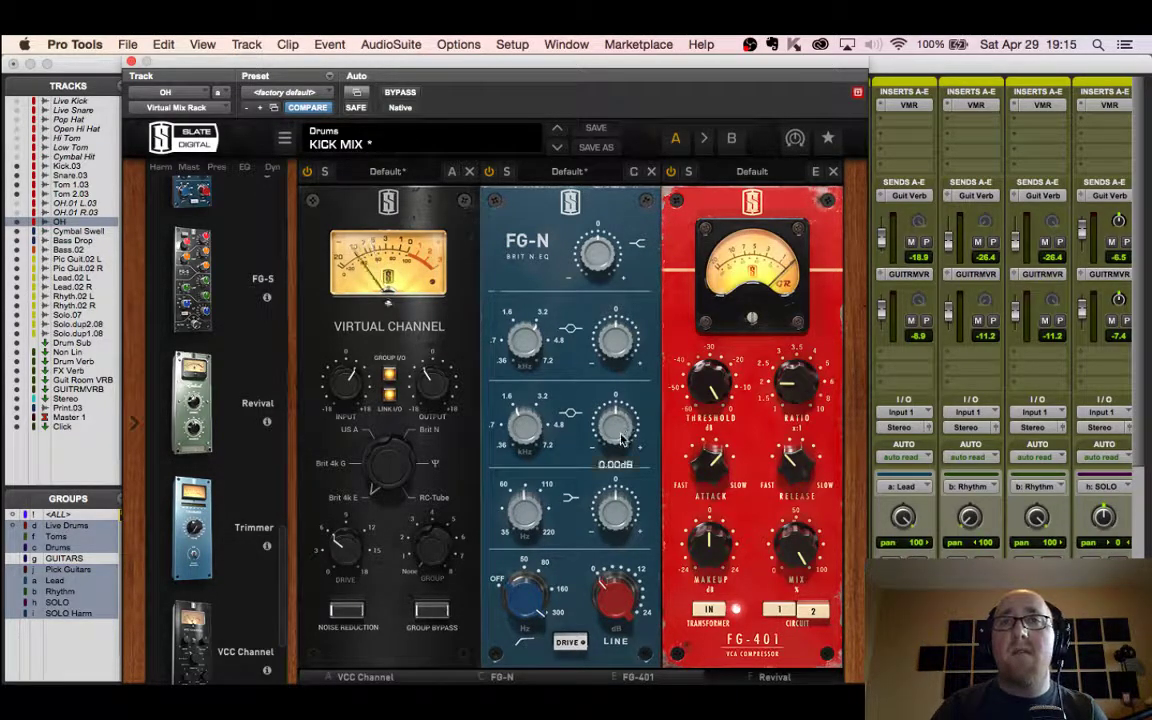
Step: Set the FG-N's lower-mid band to about 739 Hz and cut it by about 2.7 dB
mouse_move(528, 443)
drag(528, 443, 470, 412)
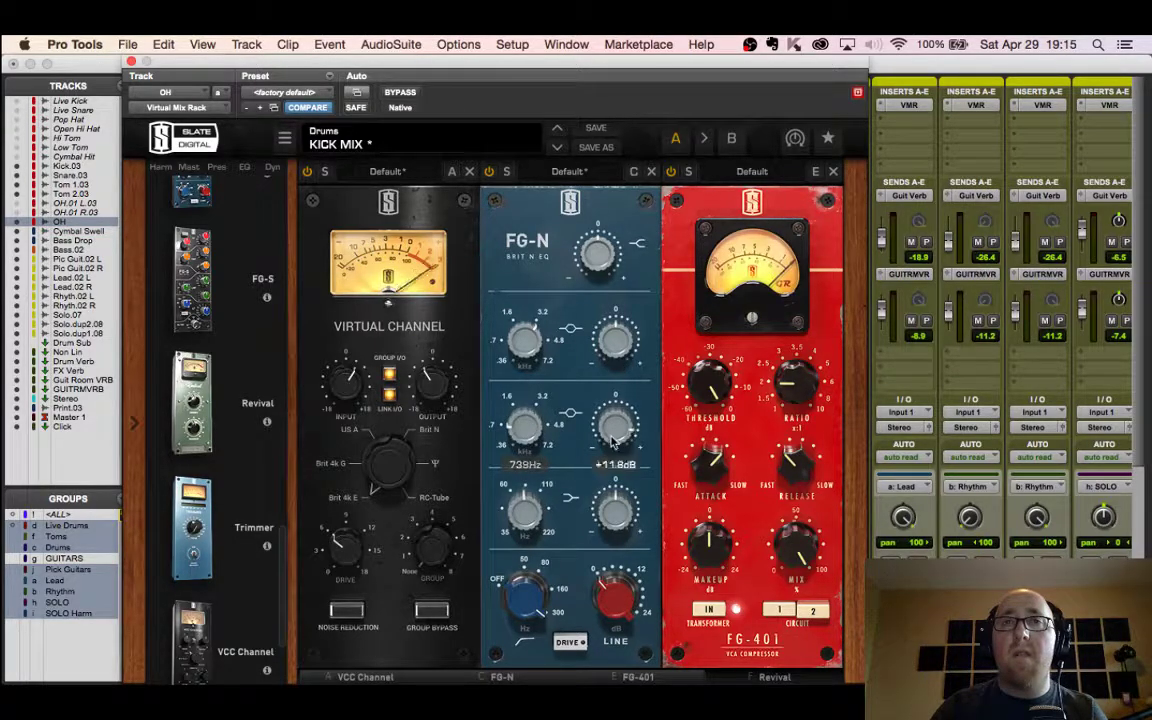
mouse_move(601, 476)
mouse_move(605, 512)
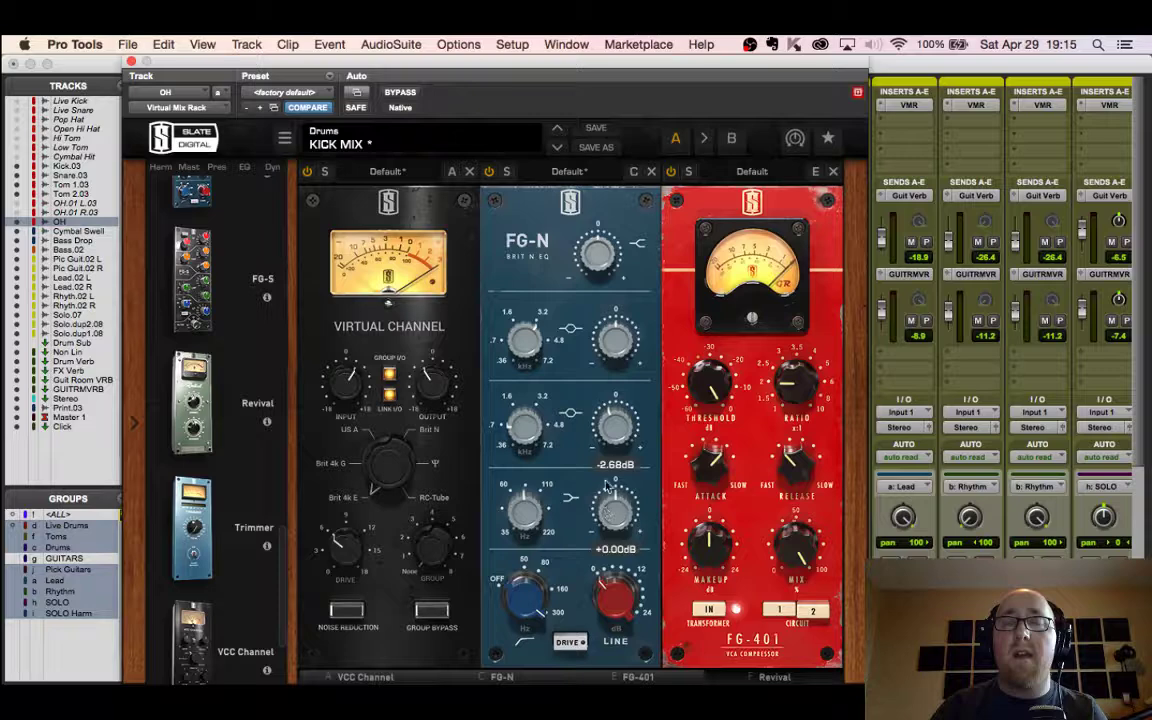
Step: Boost the FG-N's high shelf by about 3.4 dB, and set the upper-mid band to about 4.3 kHz, reducing its gain after the sweep
mouse_move(603, 243)
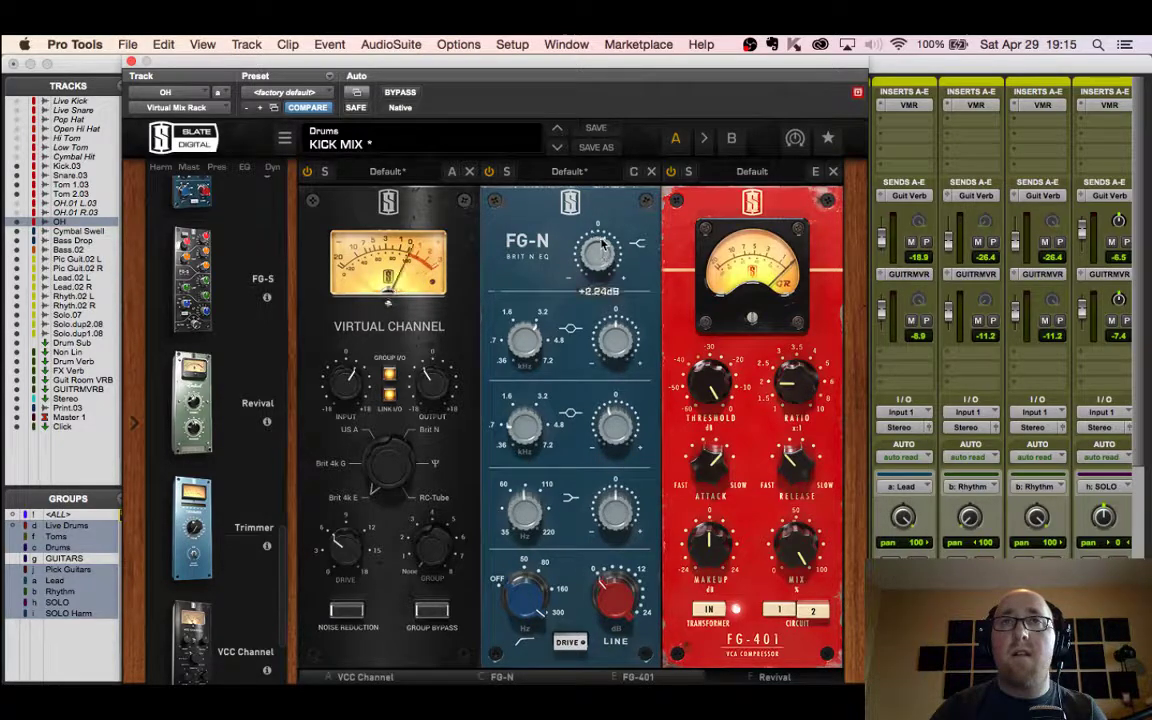
drag(601, 241, 602, 261)
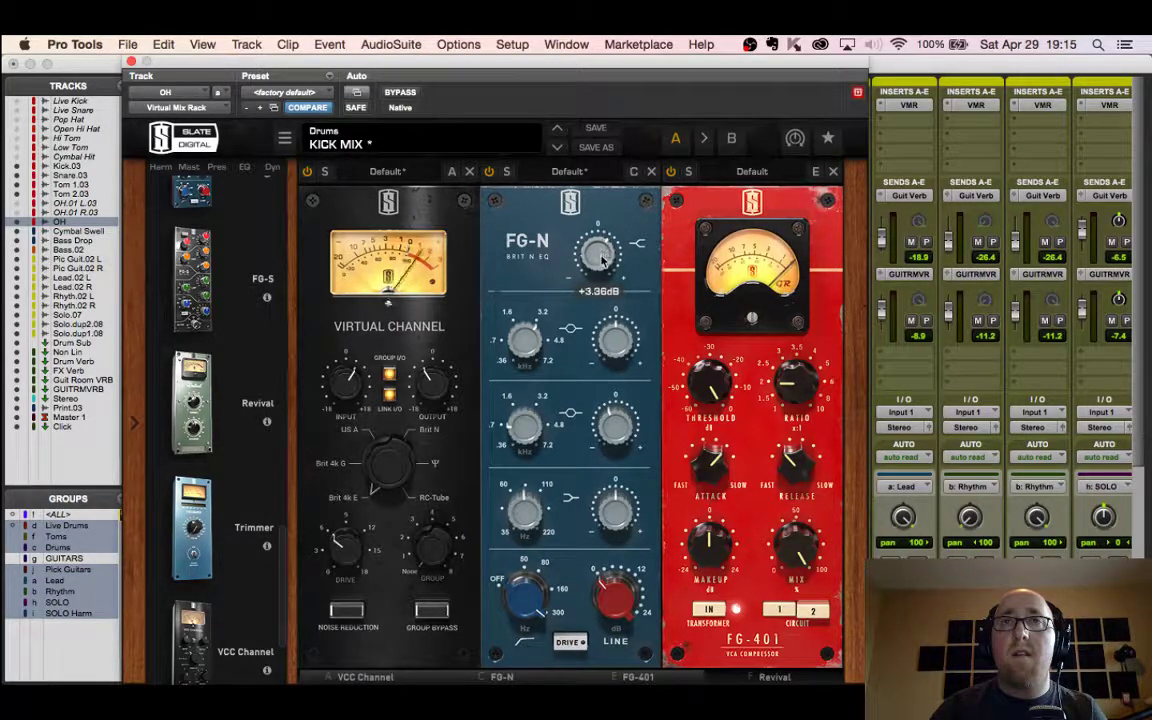
mouse_move(615, 352)
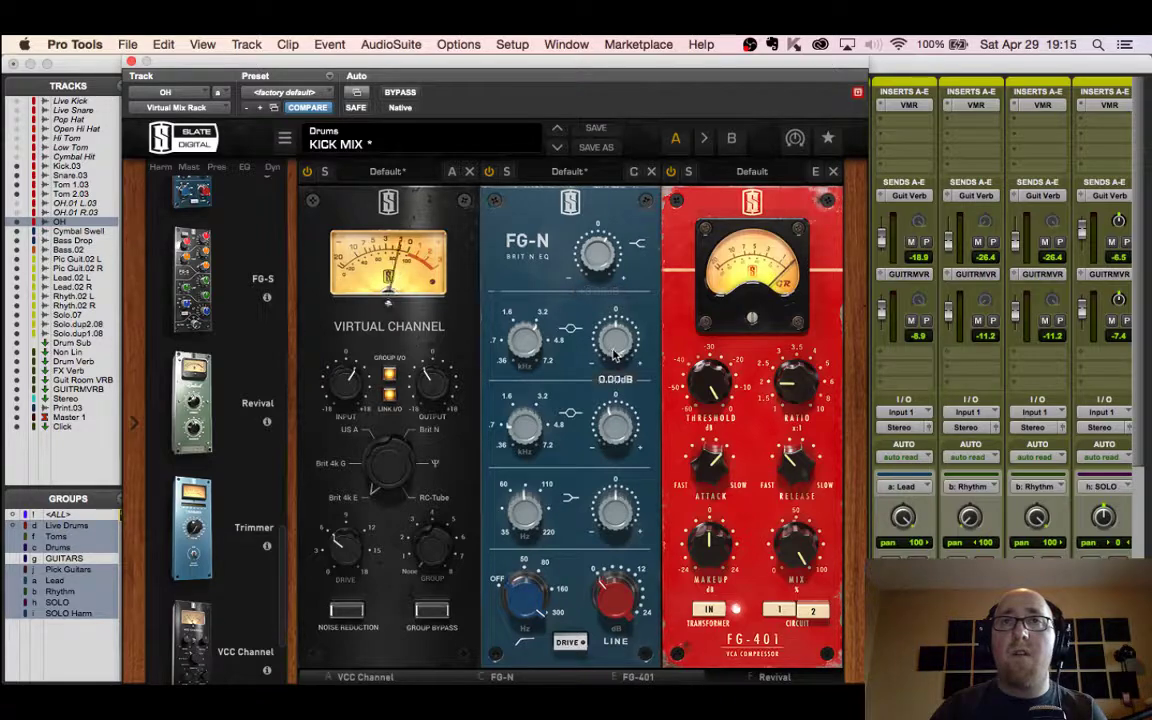
mouse_move(525, 362)
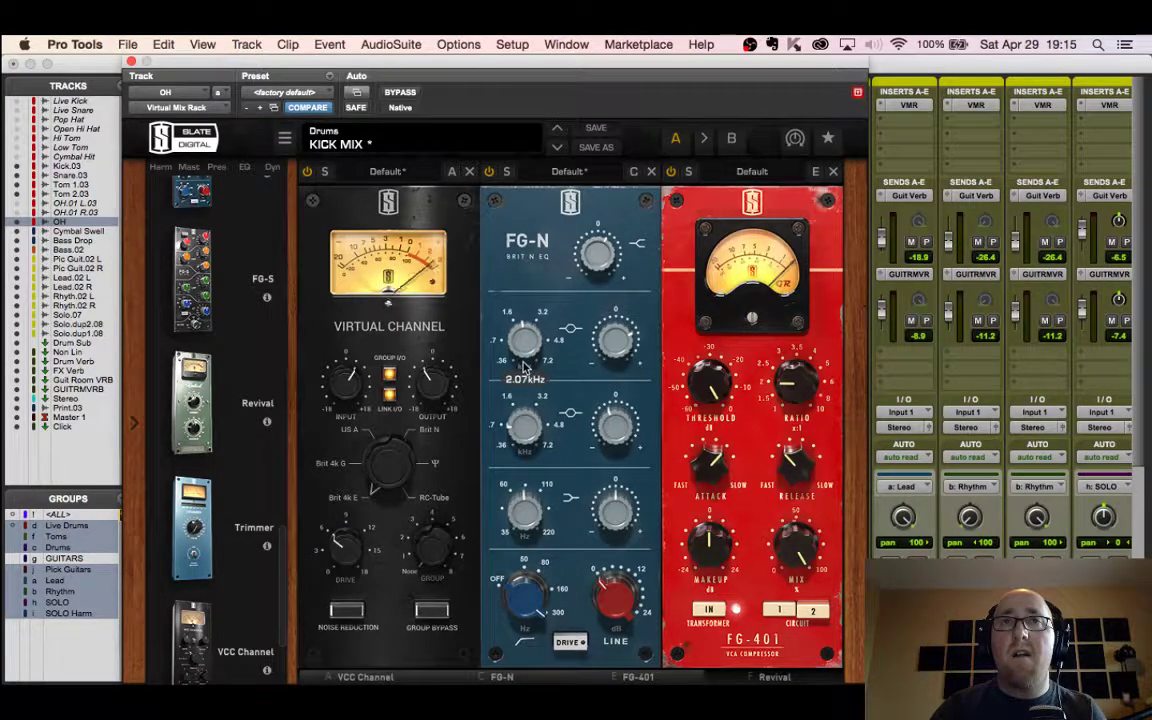
drag(523, 367, 538, 330)
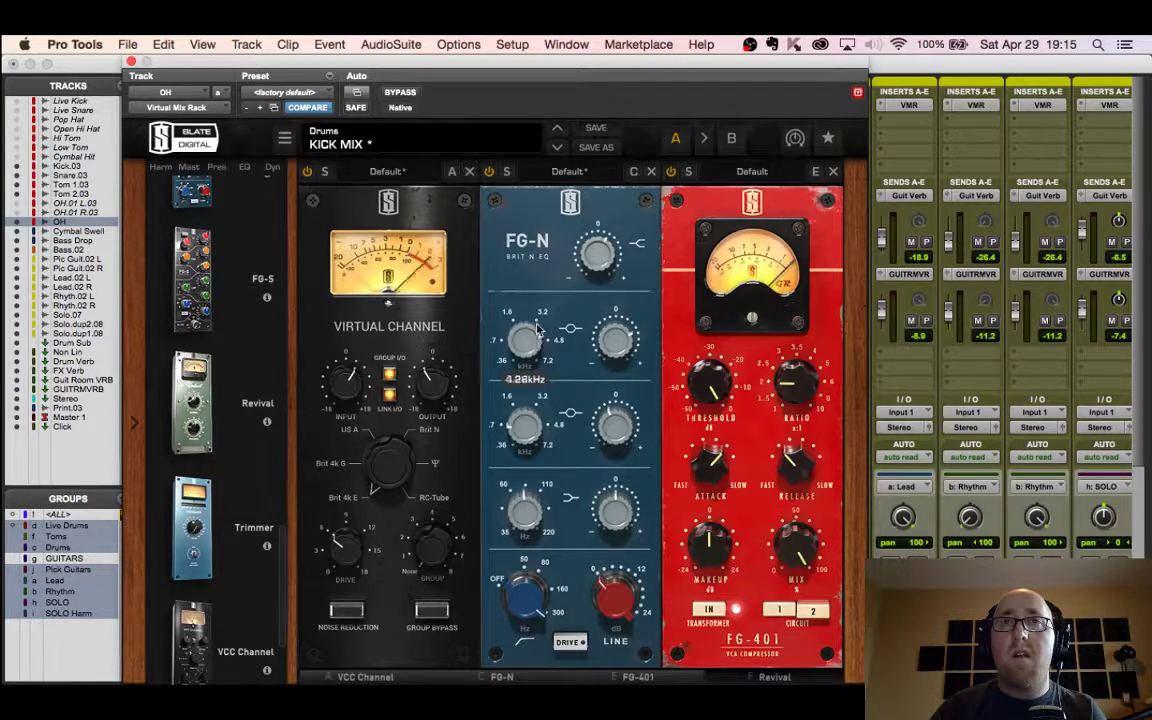
drag(624, 347, 628, 384)
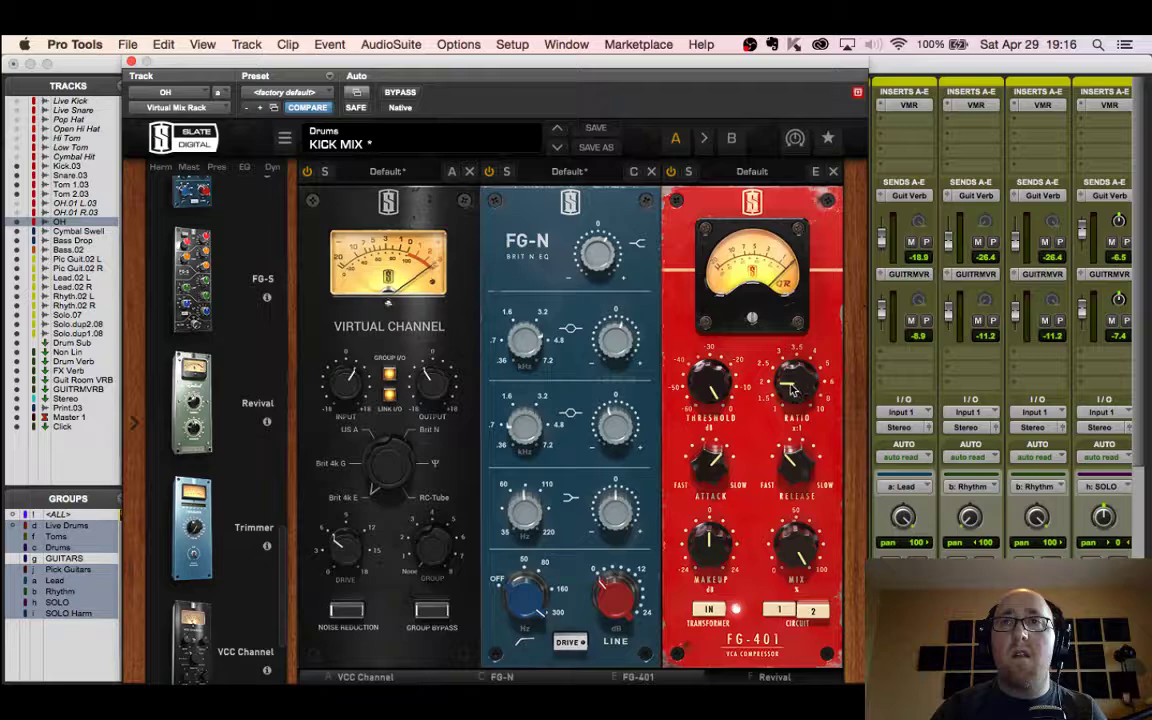
Step: Load the Overheads preset in the FG-401 compressor module
click(752, 172)
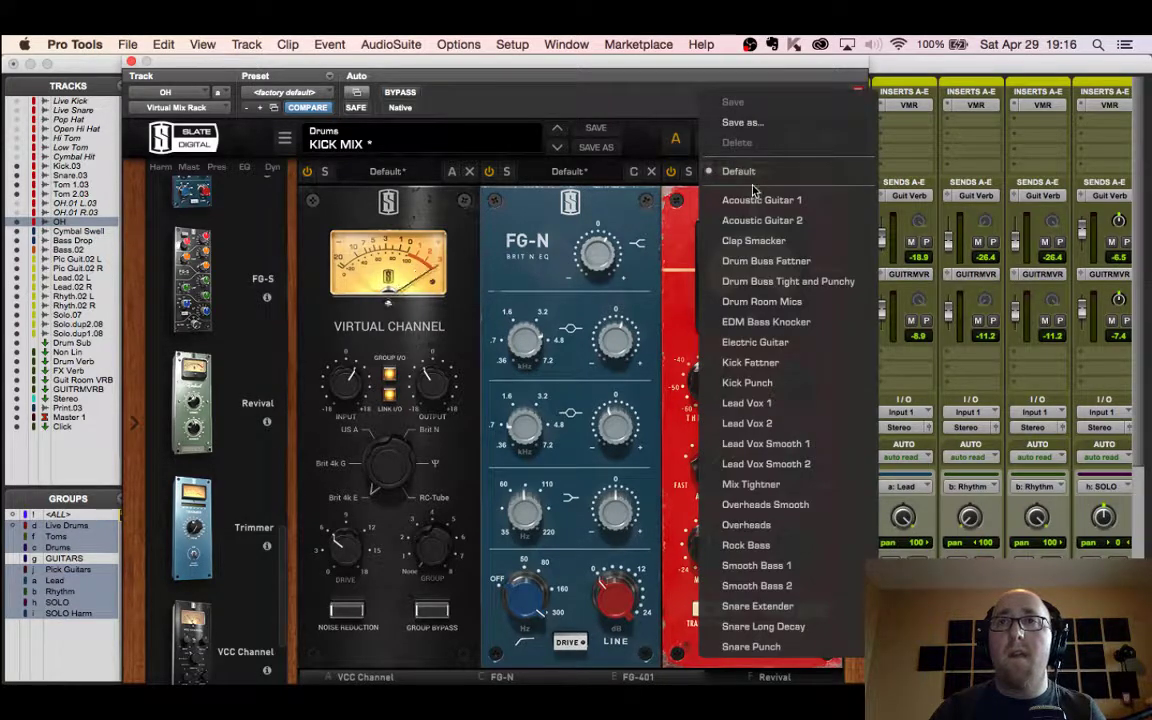
click(762, 527)
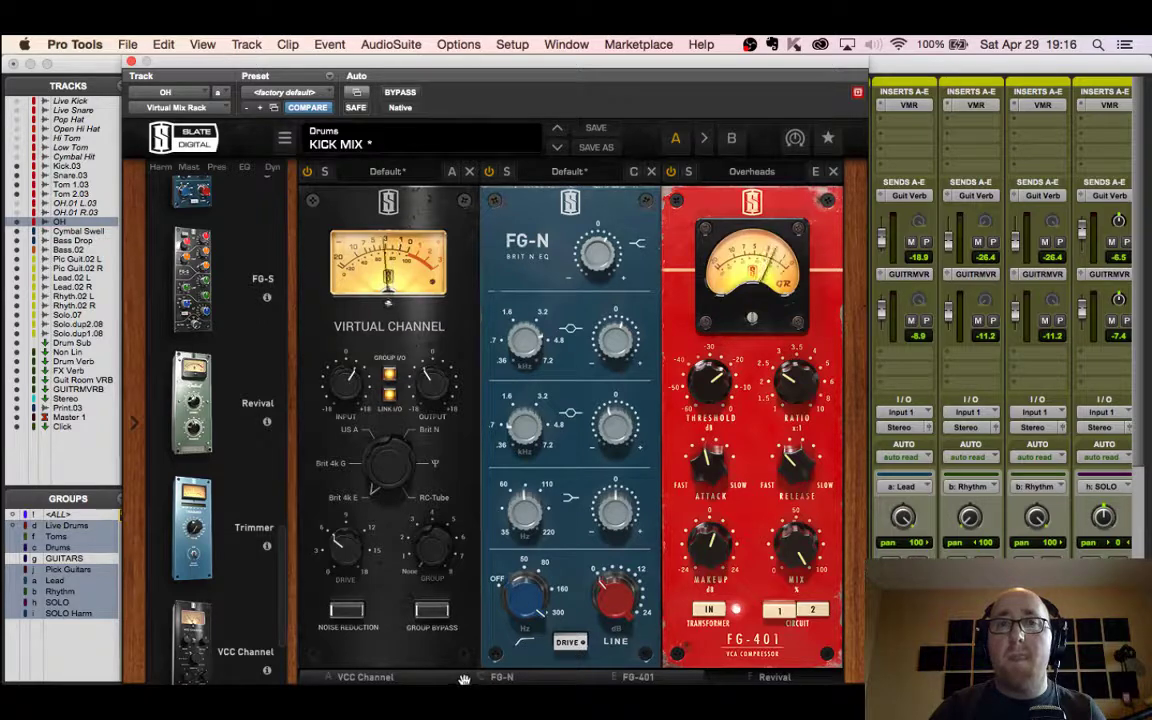
drag(500, 677, 671, 664)
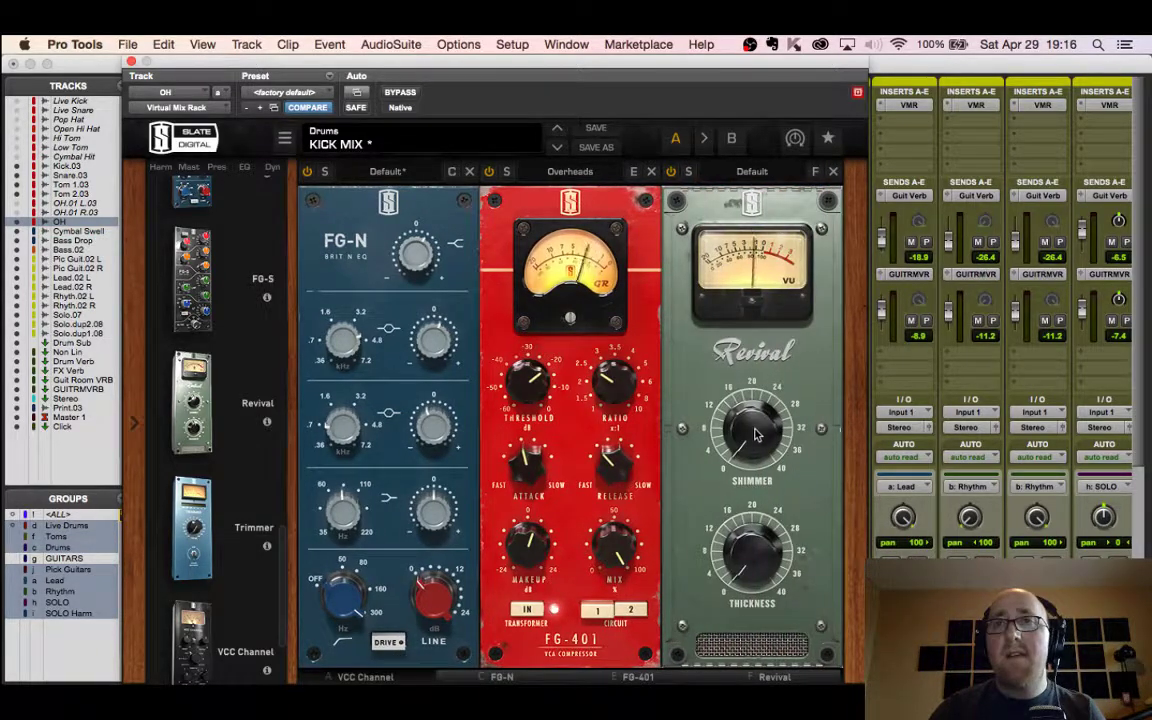
Step: Sweep the Revival module's Shimmer and settle it at 4.50, comparing the overheads with the plug-in bypassed and active
drag(754, 427, 758, 222)
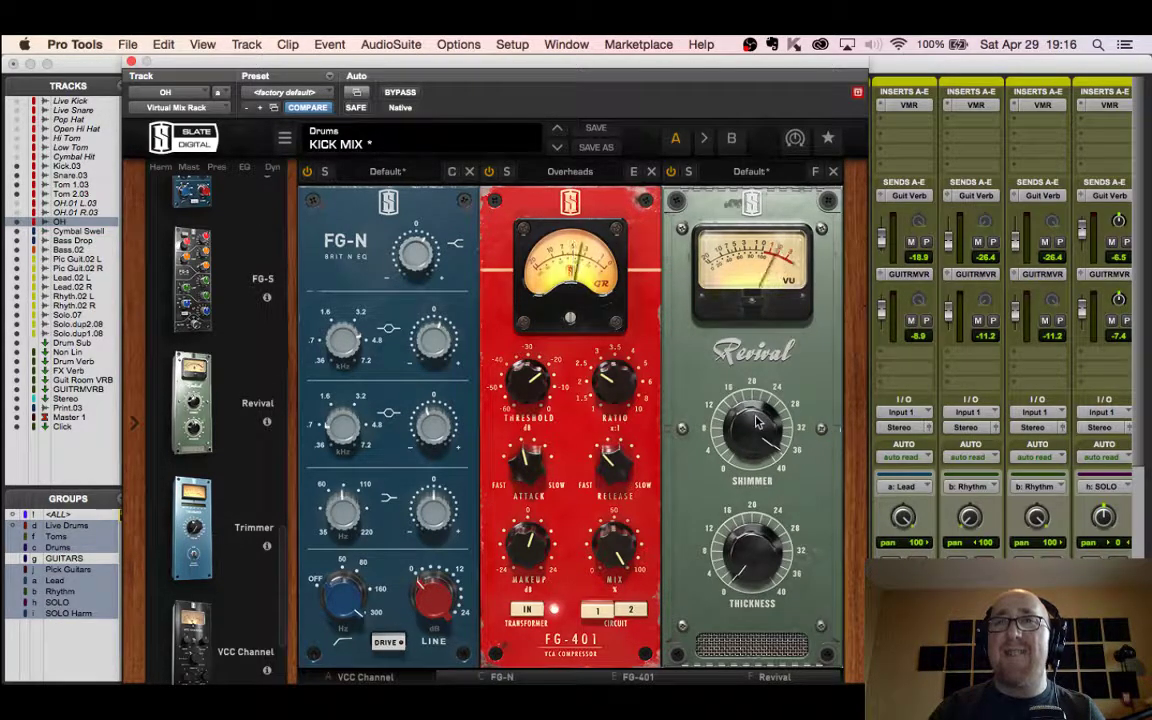
mouse_move(758, 422)
mouse_down()
mouse_move(748, 455)
mouse_move(743, 410)
mouse_move(746, 440)
mouse_move(746, 415)
mouse_move(750, 426)
mouse_up()
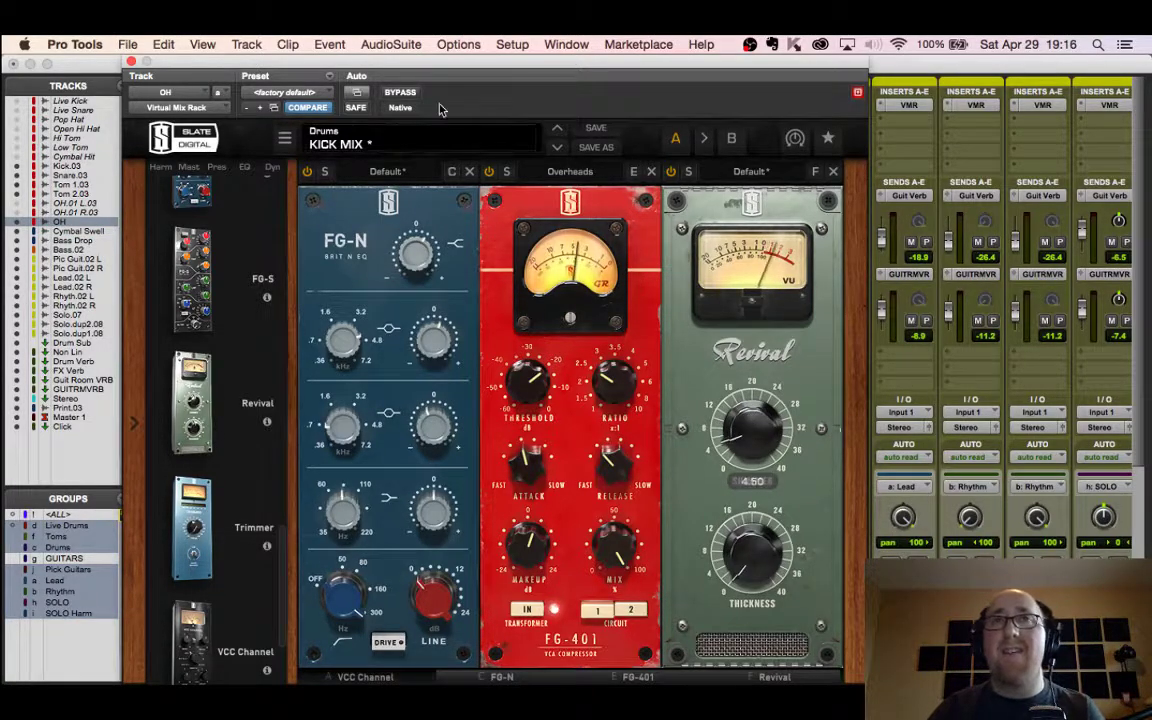
click(401, 93)
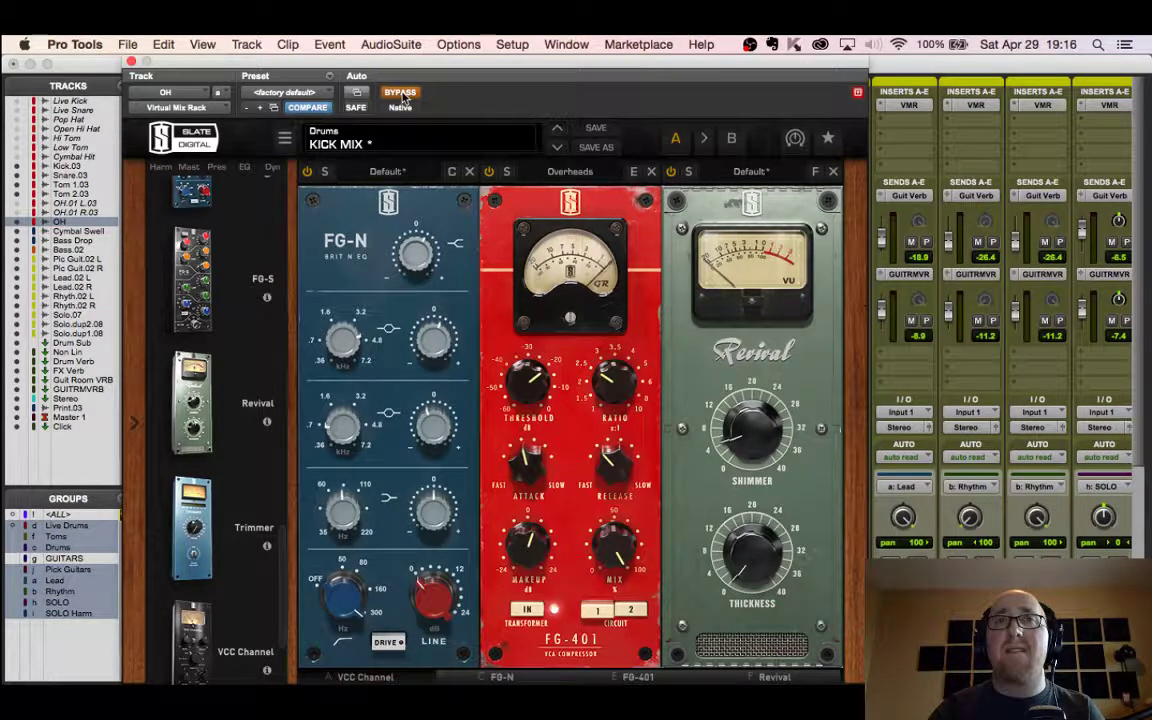
click(401, 93)
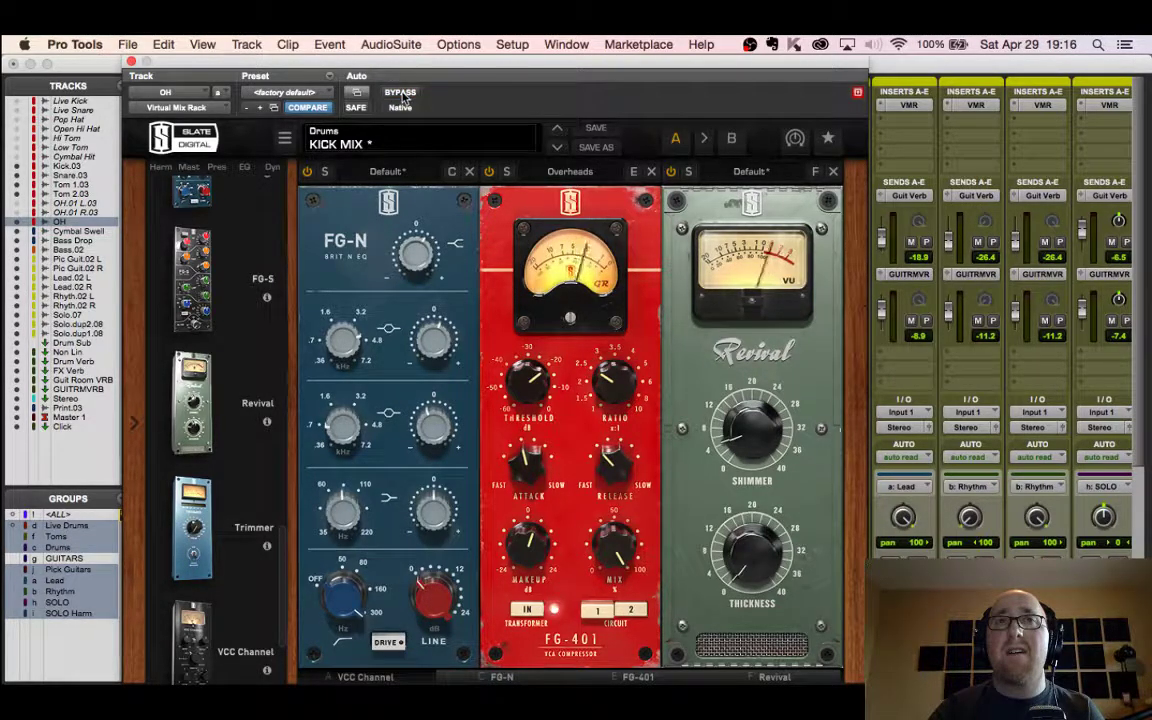
Step: Set the FG-N's high-pass filter to about 236 Hz, comparing the overheads with the plug-in bypassed and active
click(441, 671)
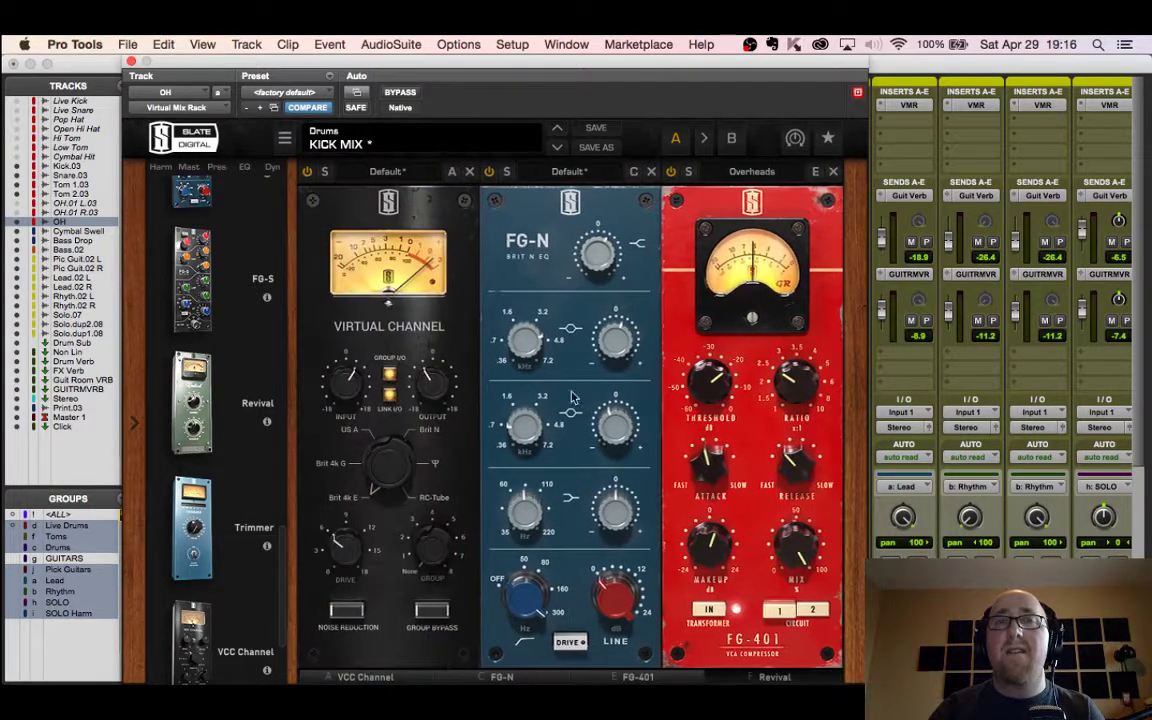
click(401, 93)
click(401, 93)
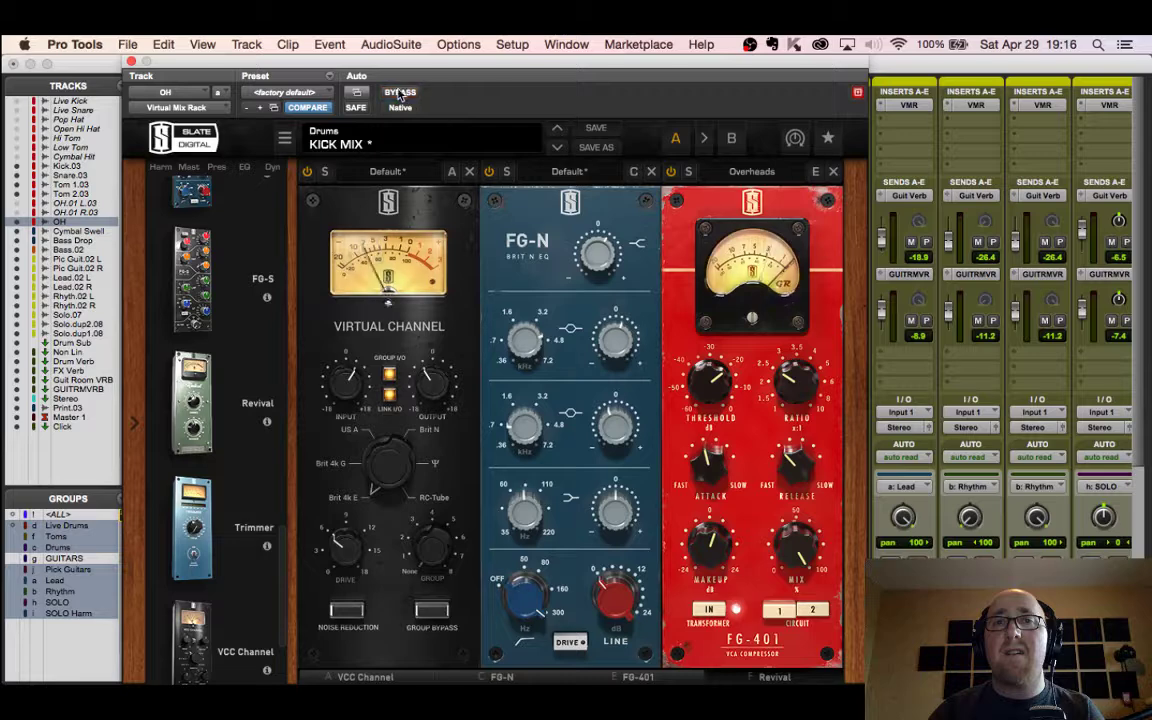
mouse_move(527, 627)
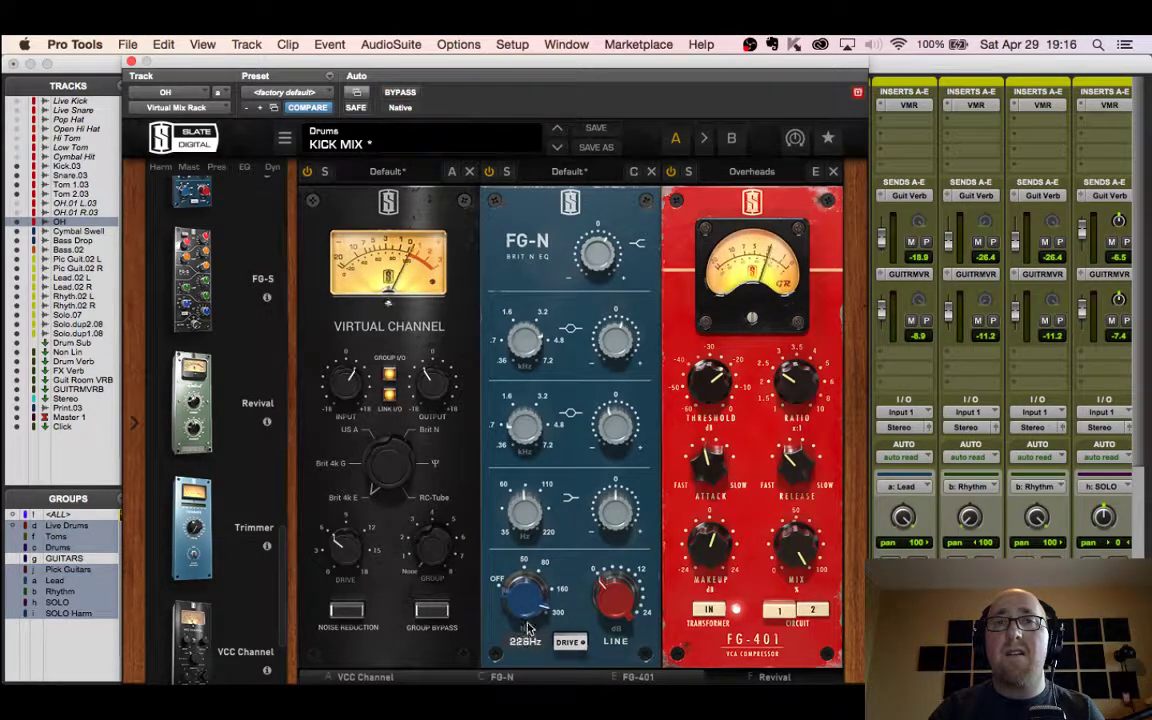
drag(527, 627, 529, 623)
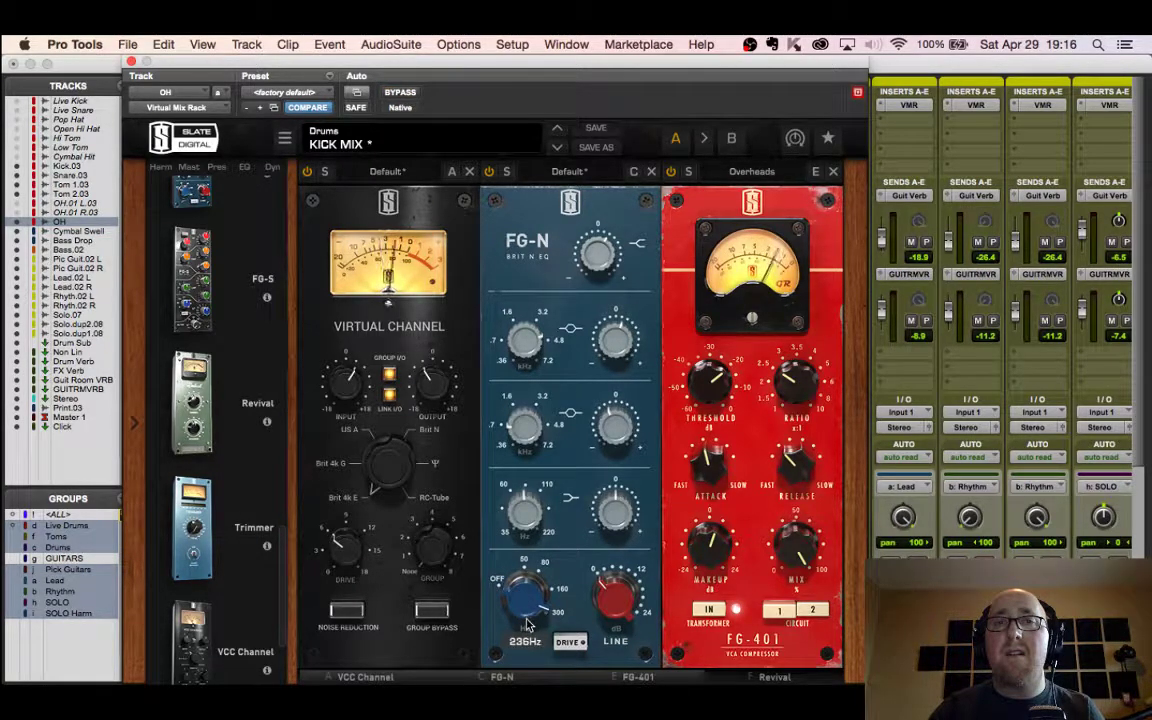
click(401, 93)
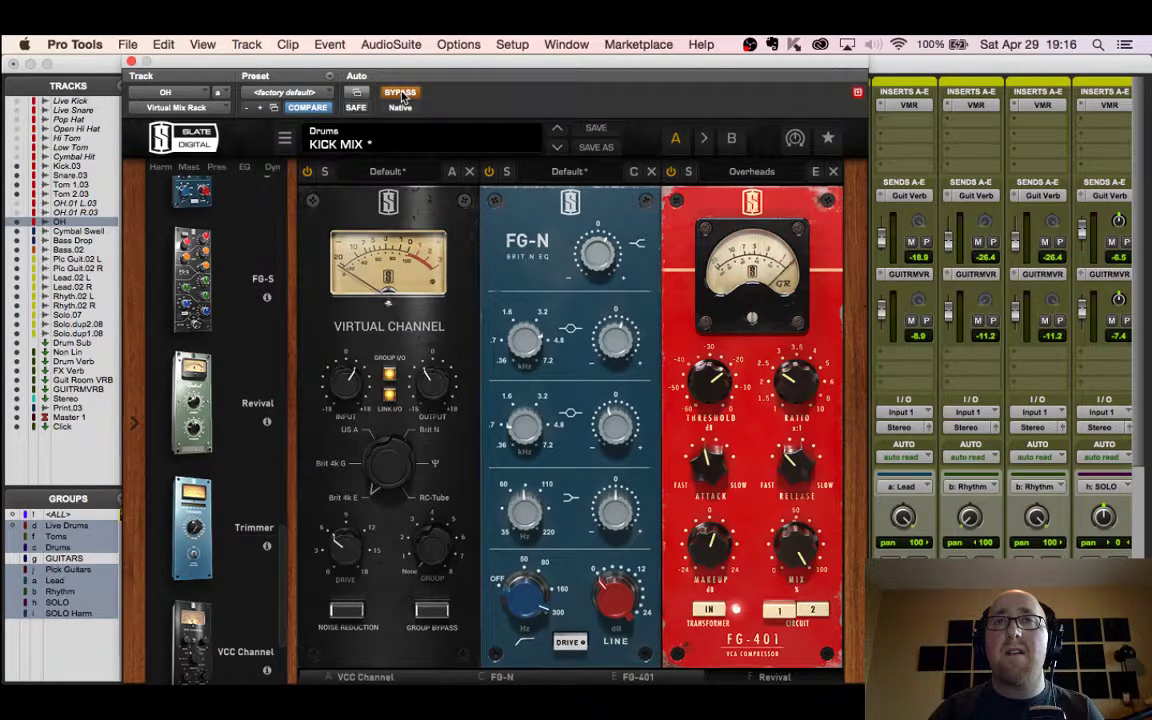
click(401, 93)
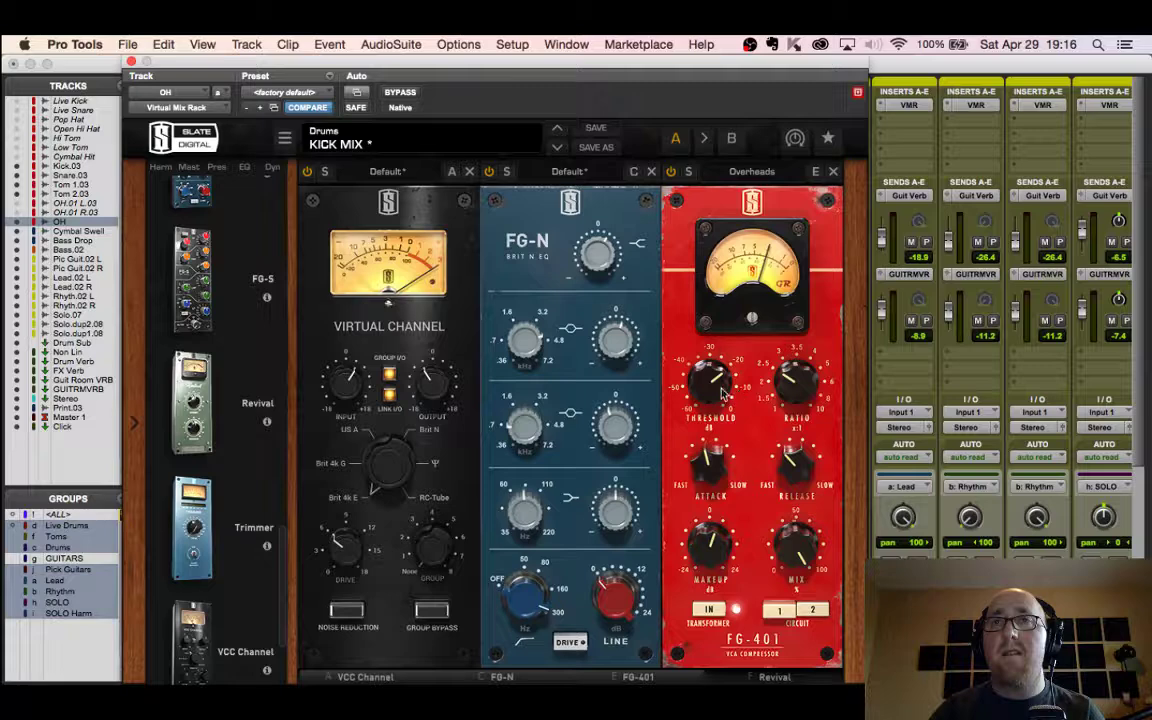
Step: Raise the FG-401 compressor's threshold slightly and close the plug-in window
drag(713, 387, 717, 380)
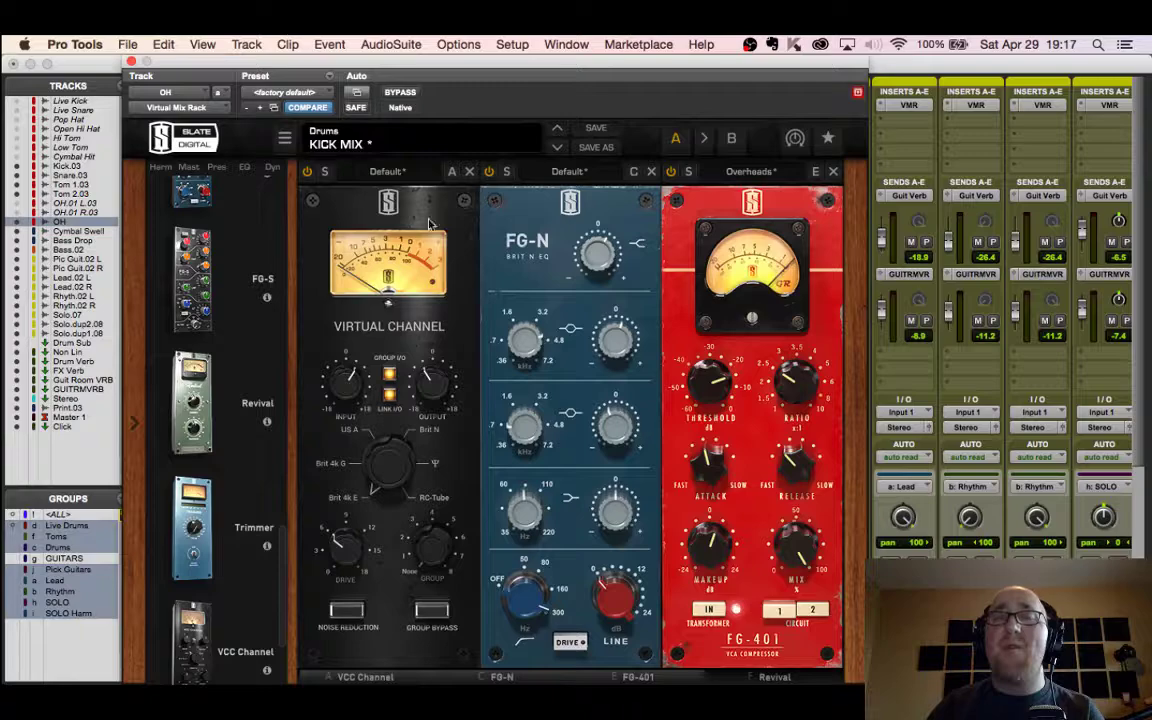
click(132, 62)
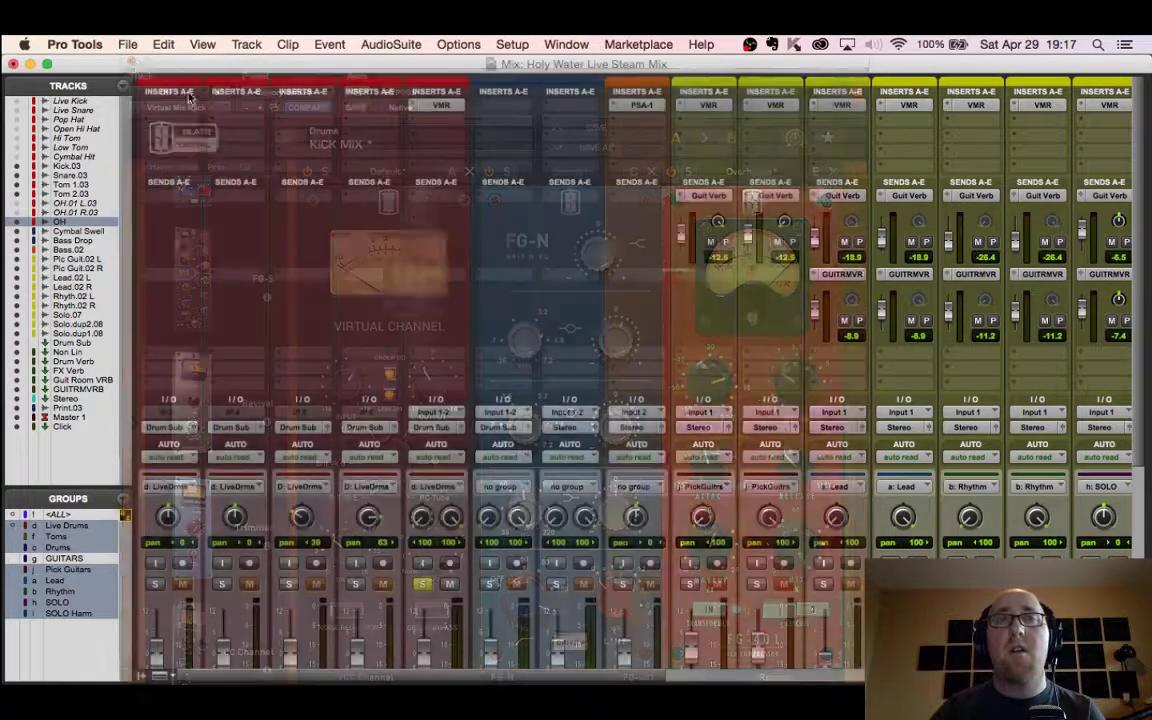
Step: Solo the kick, snare, both tom and OH tracks together
scroll(390, 230, down, 5)
click(421, 324)
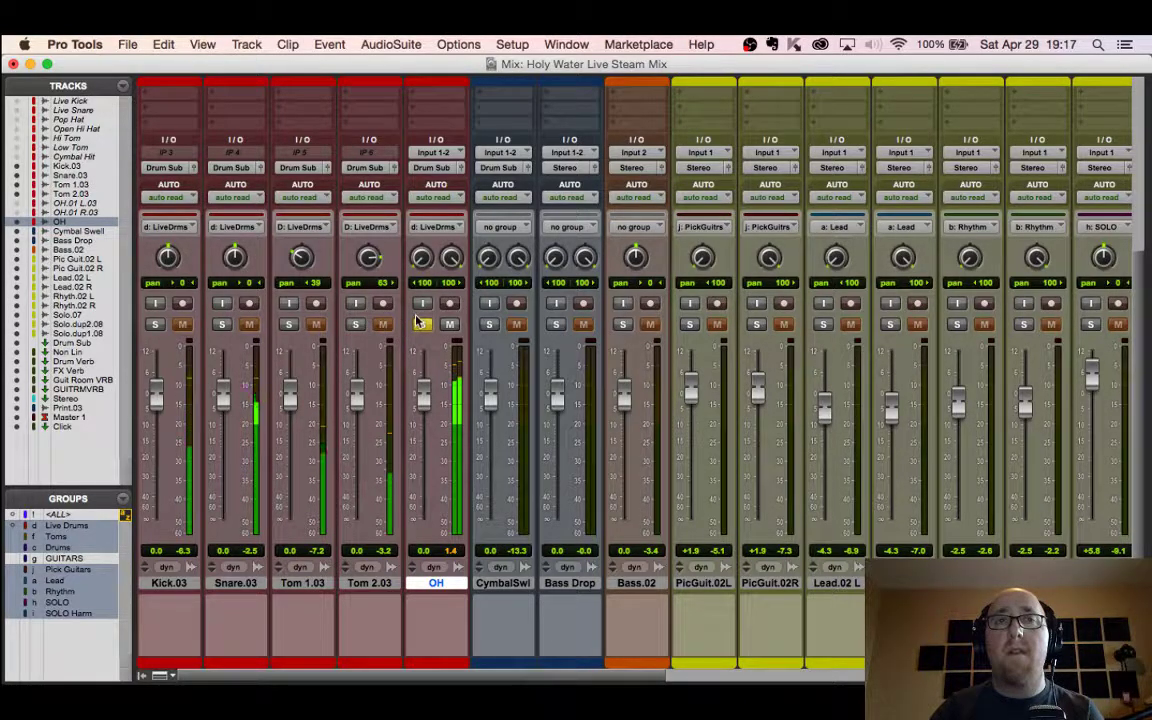
click(355, 324)
ctrl+click(423, 324)
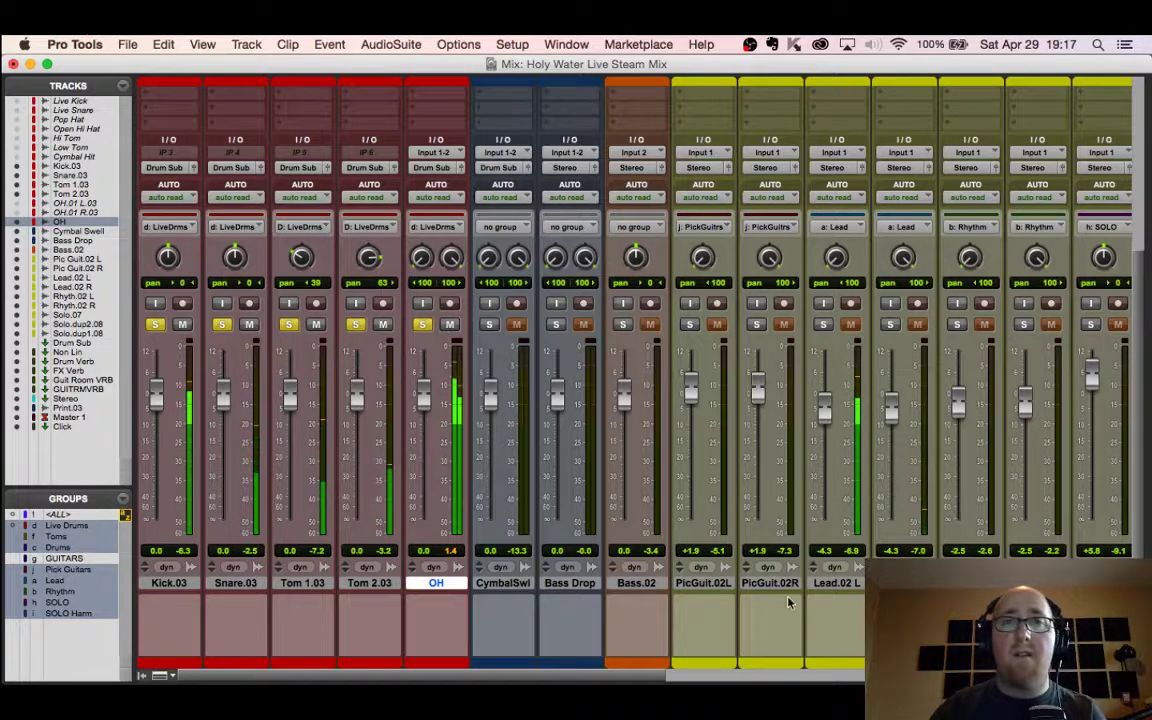
Step: Examine the soloed drum tracks' inserts and levels, and the level meters of the Drum Sub and output channels
scroll(447, 250, up, 5)
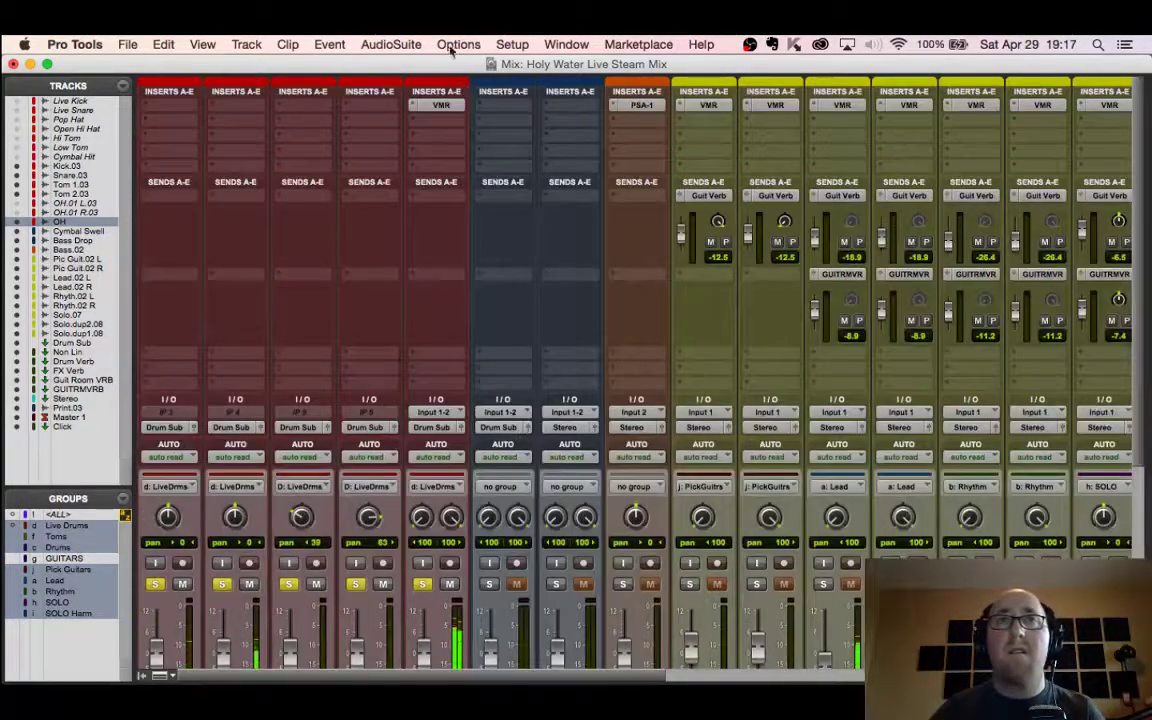
click(442, 106)
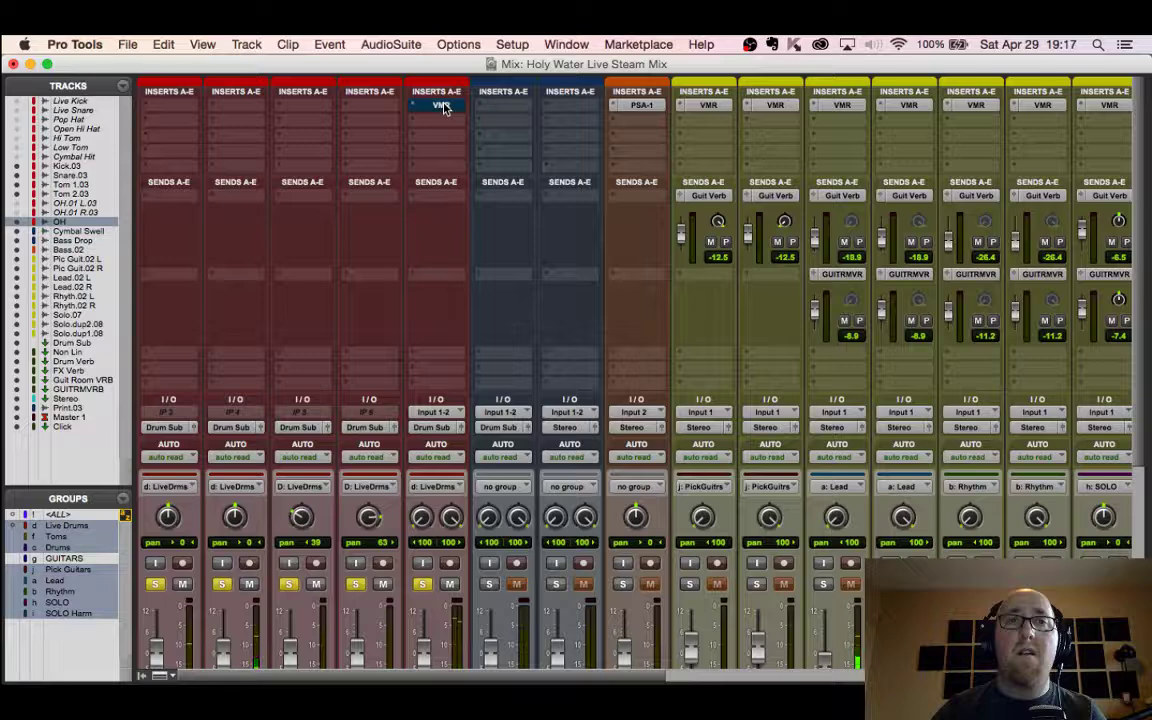
scroll(445, 134, down, 1)
scroll(445, 136, up, 1)
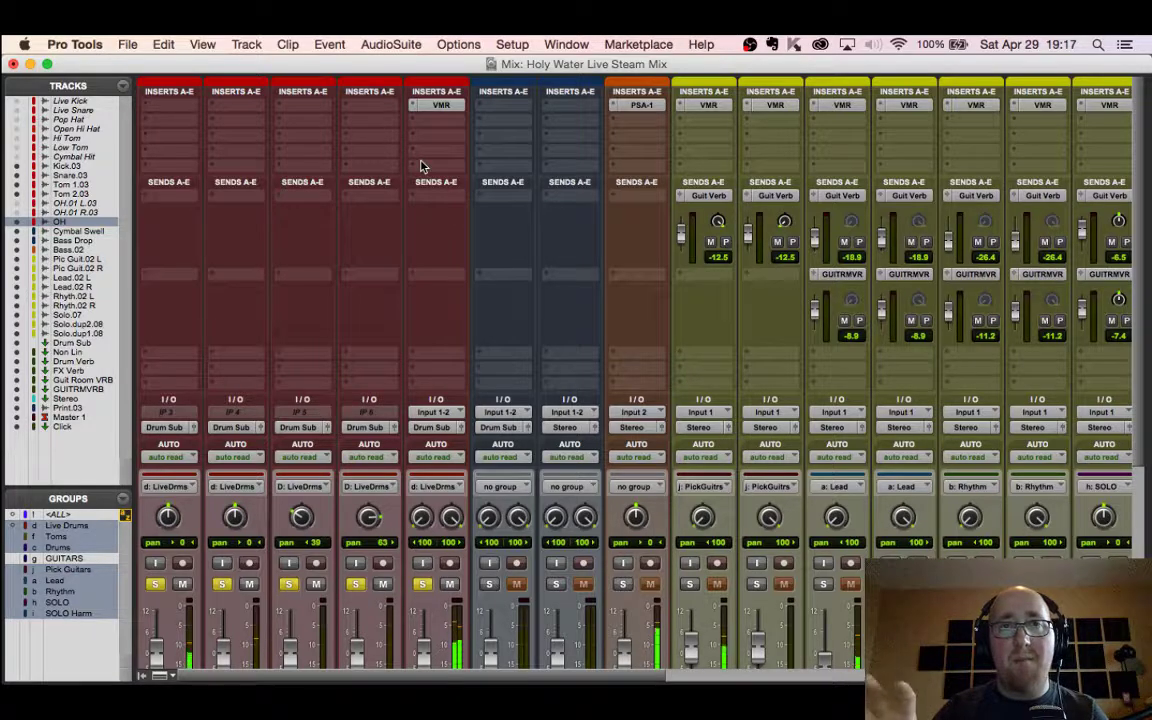
scroll(395, 200, down, 2)
scroll(393, 213, down, 4)
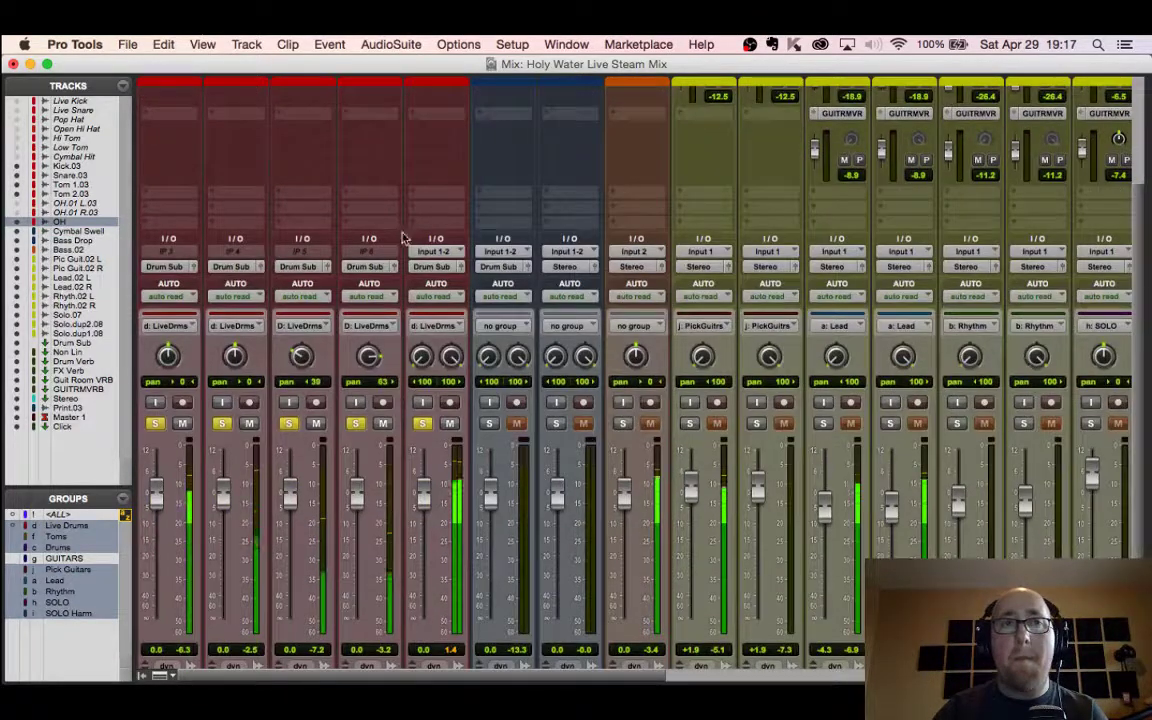
scroll(418, 241, up, 3)
scroll(418, 241, down, 2)
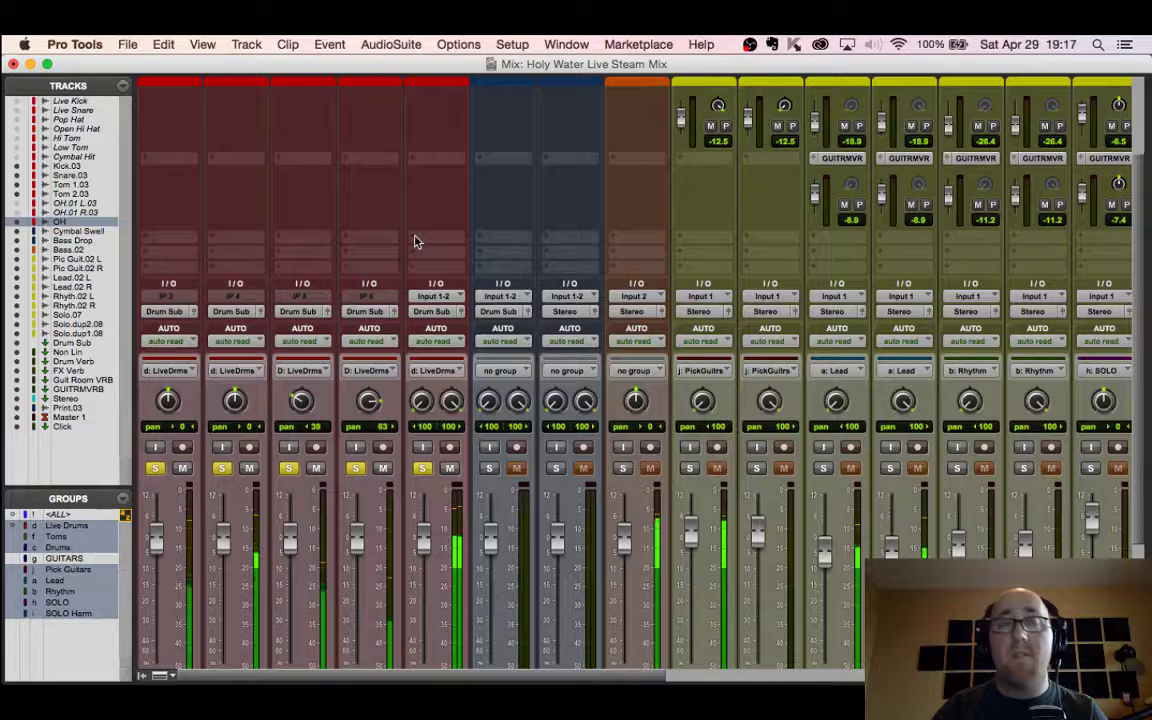
scroll(406, 247, right, 15)
scroll(406, 247, down, 5)
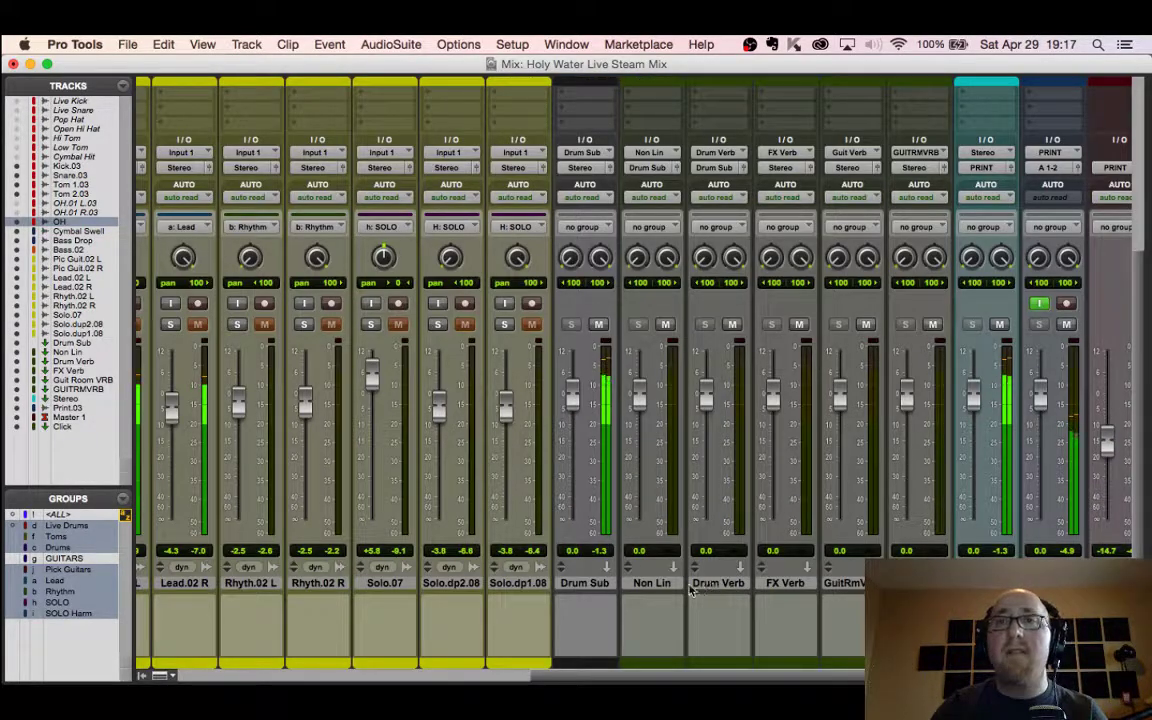
scroll(383, 428, left, 10)
scroll(383, 428, left, 5)
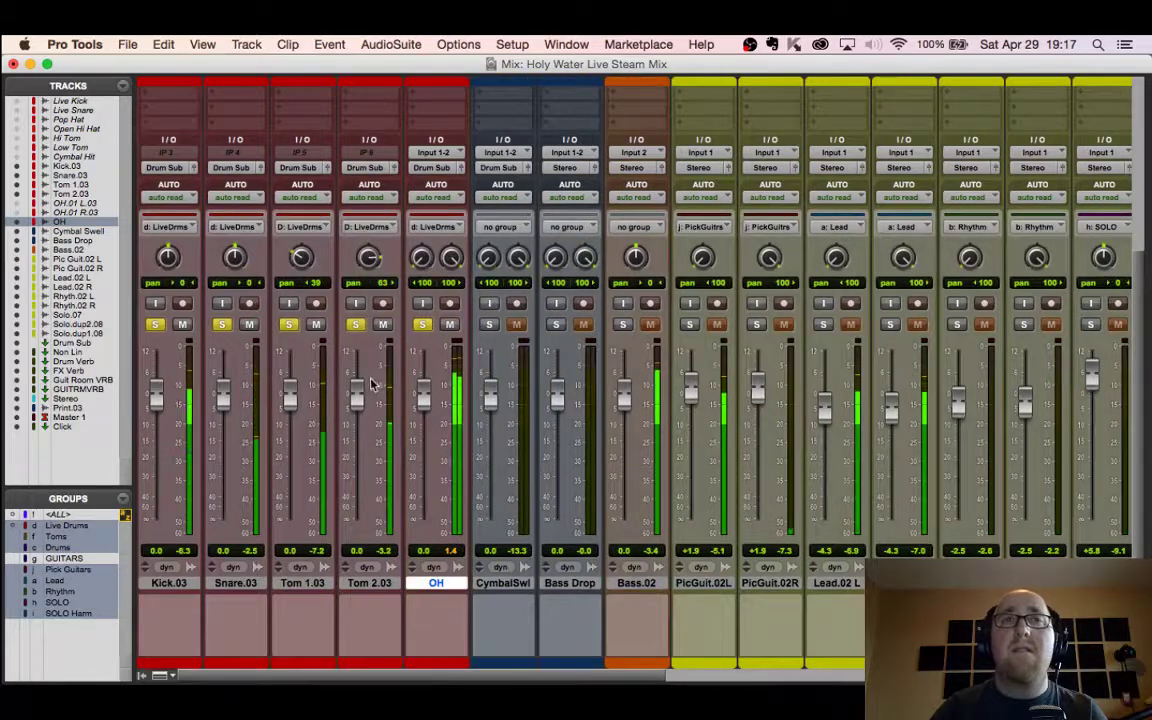
Step: Set the grouped Live Drums faders to -0.4 dB
scroll(360, 385, up, 8)
scroll(430, 390, down, 8)
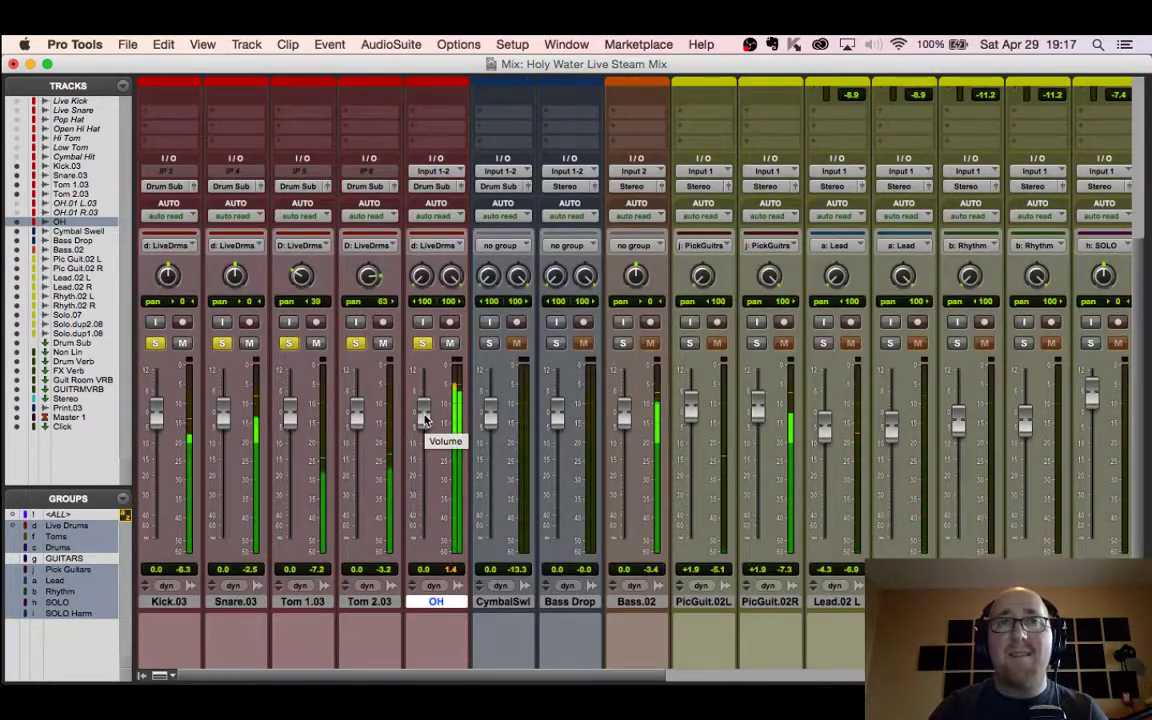
drag(424, 425, 424, 422)
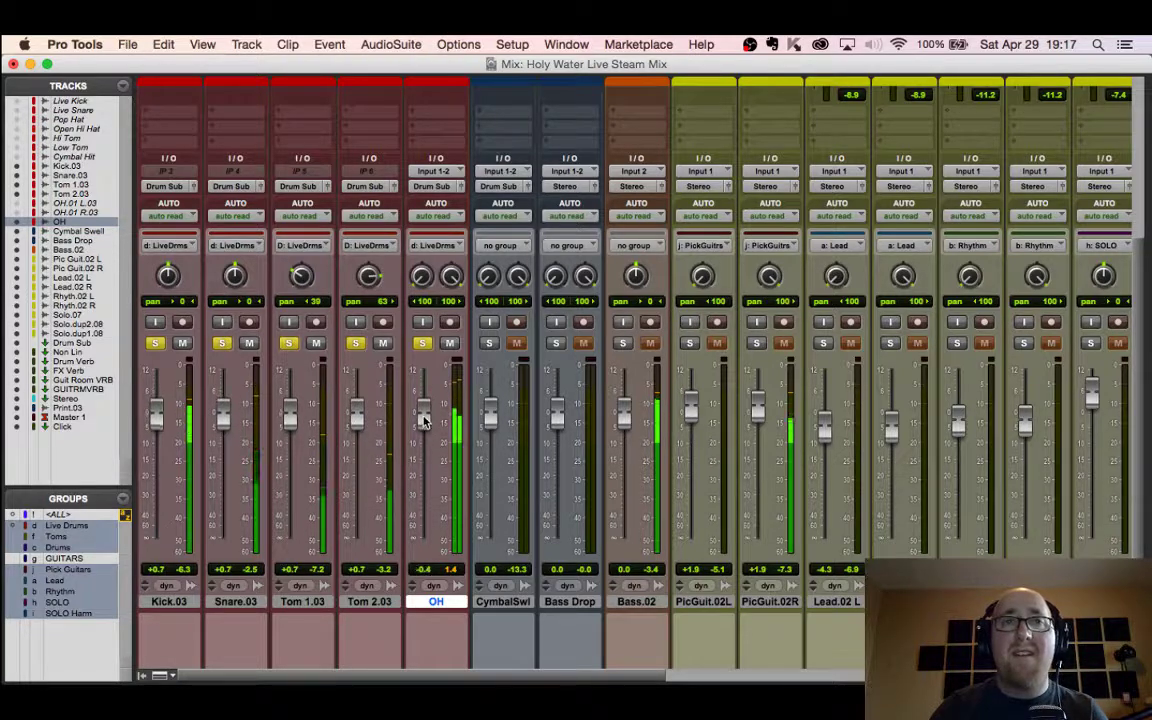
Step: Disable the Live Drums group and lower only the OH track's fader to -5.2 dB
click(69, 526)
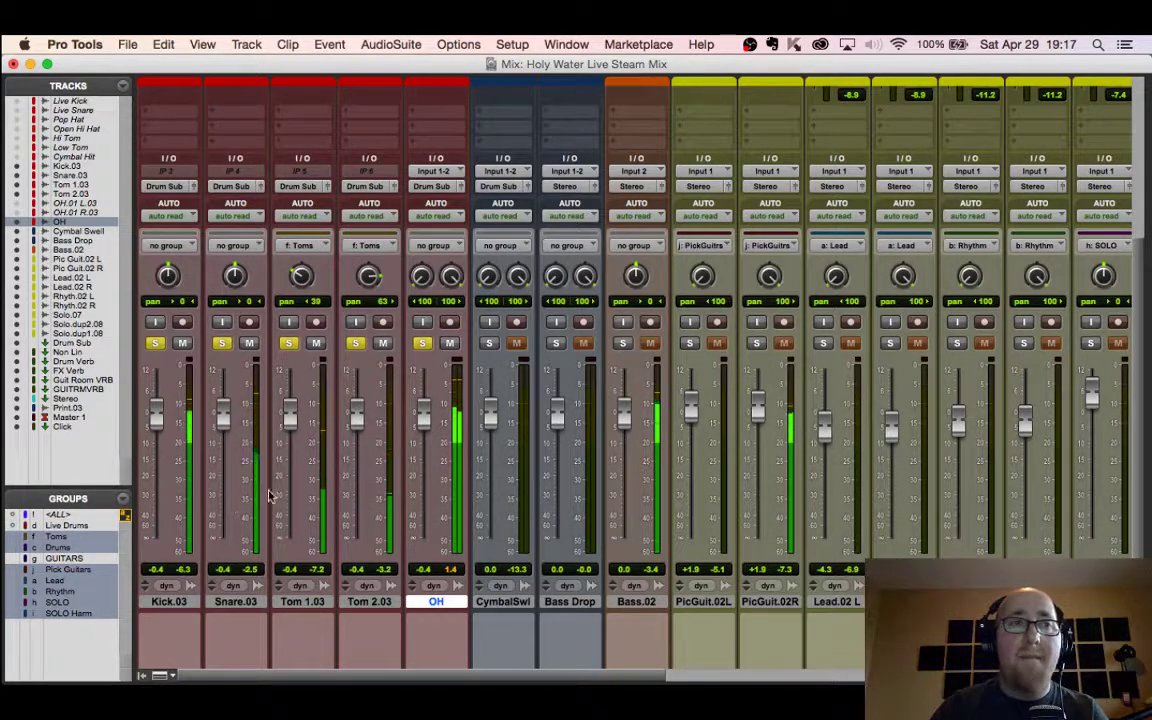
drag(422, 425, 426, 438)
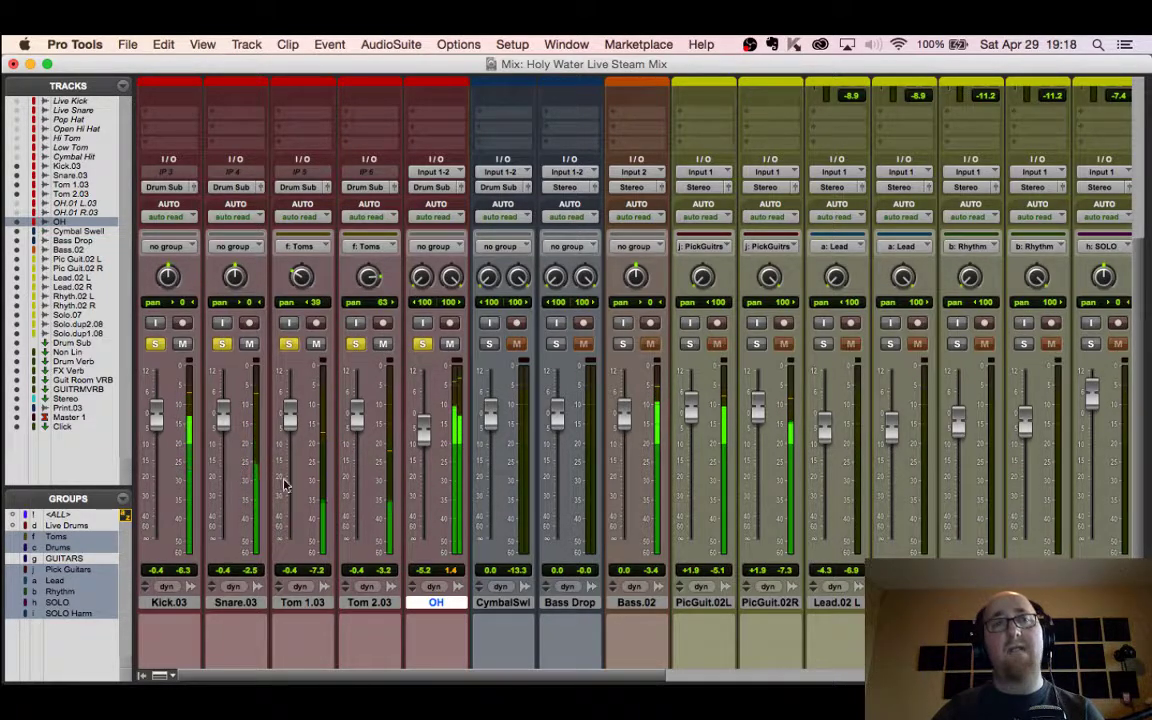
Step: Leave only the Kick.03 track soloed, taking the snare, toms and OH out of solo
click(422, 343)
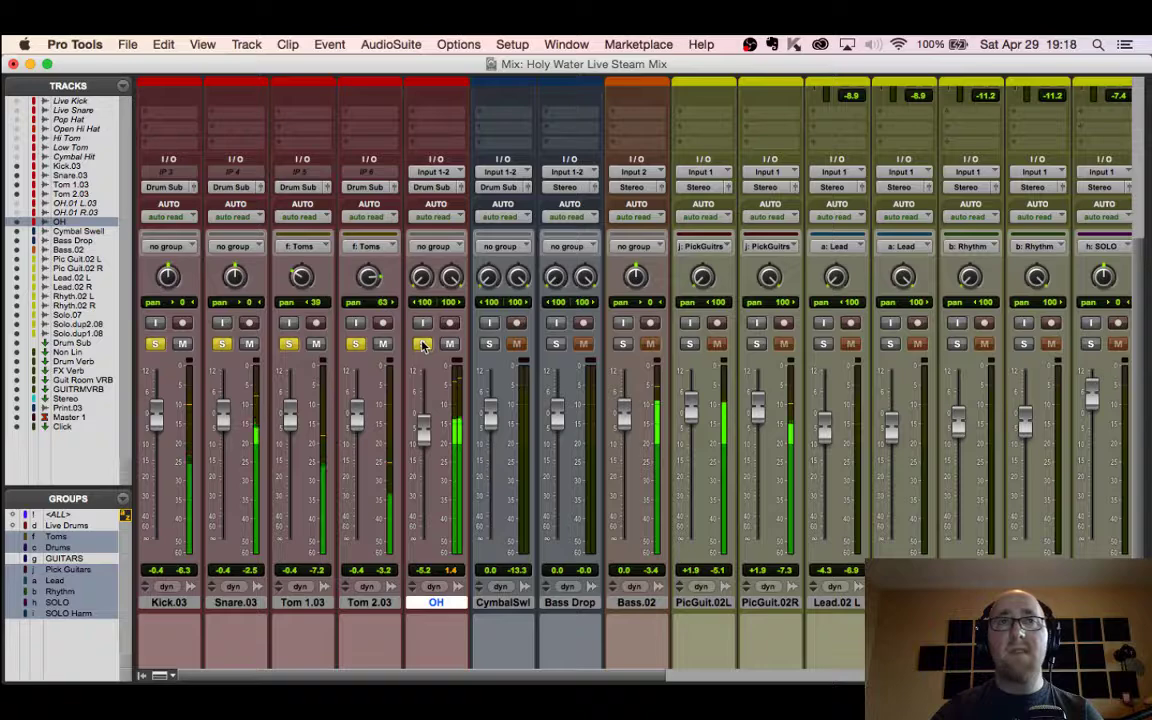
super+click(155, 344)
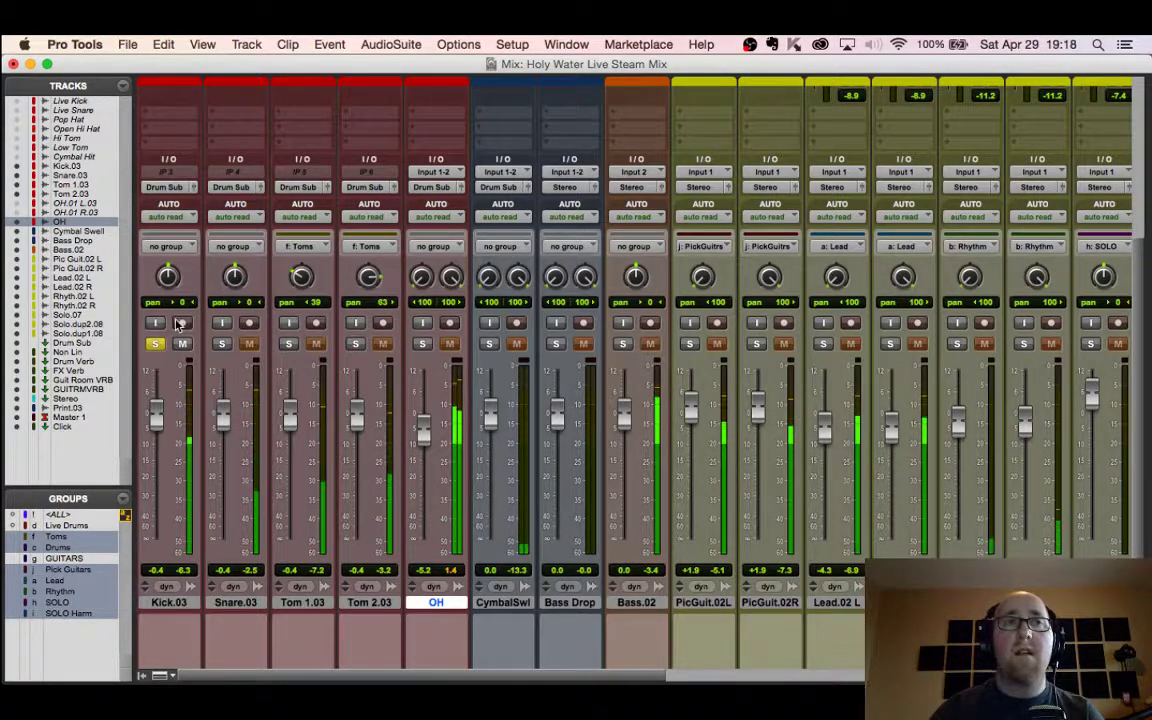
scroll(176, 326, up, 5)
scroll(176, 326, down, 5)
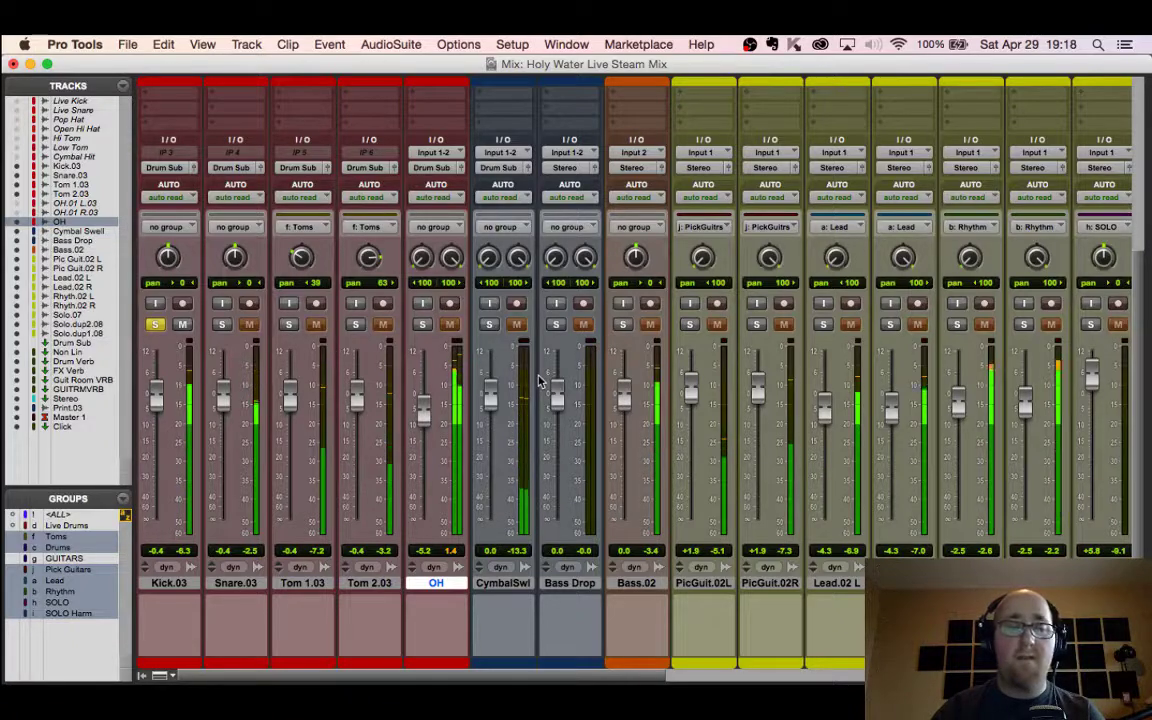
Step: Raise the Master 1 fader to -4.8 dB
scroll(603, 373, right, 10)
scroll(603, 373, right, 4)
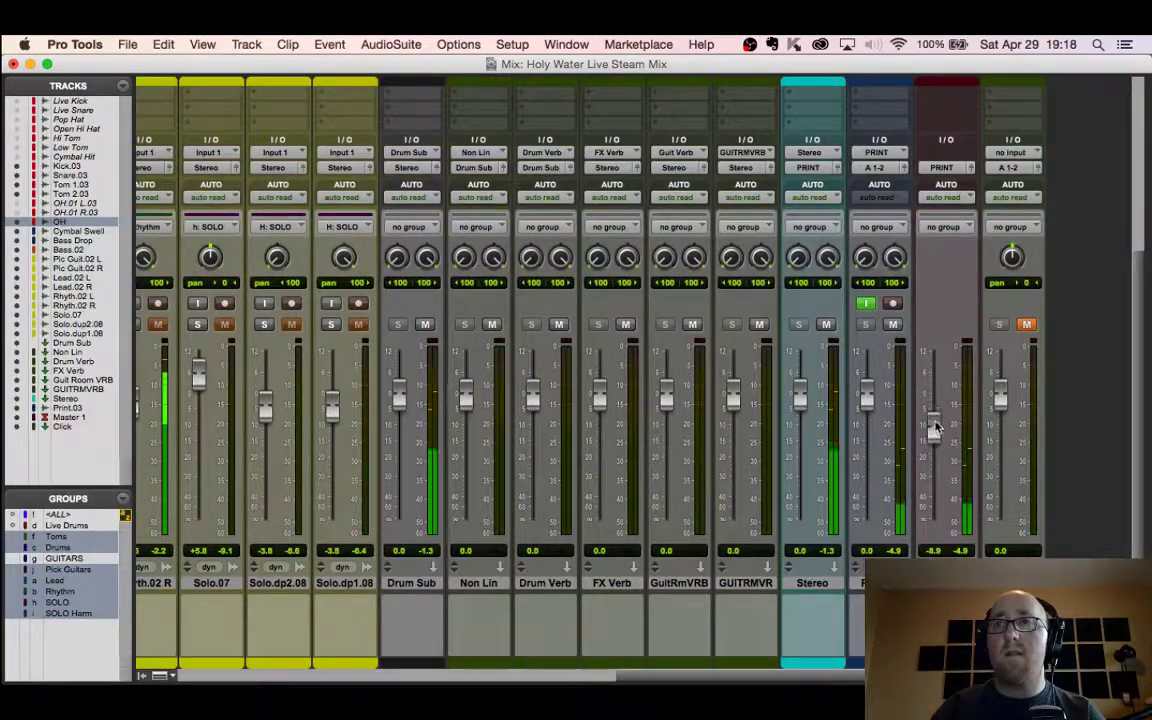
drag(932, 422, 932, 405)
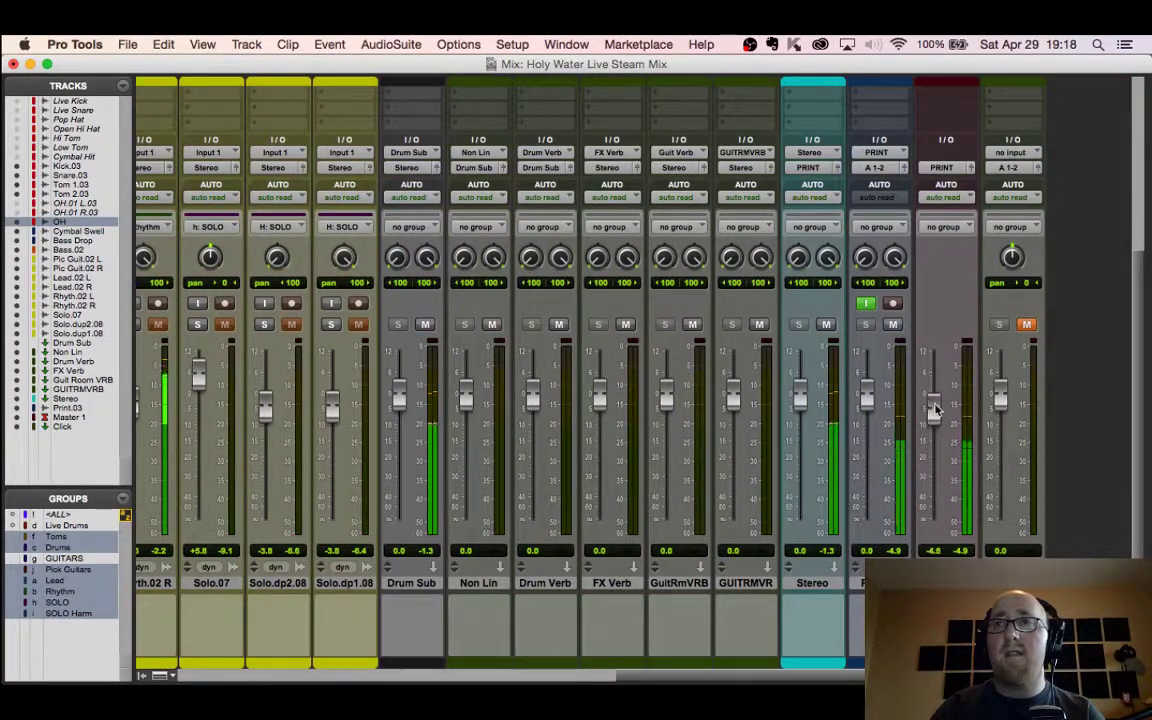
Step: Insert the mono Virtual Mix Rack plug-in in the Kick.03 track's first insert slot
scroll(461, 346, left, 14)
scroll(257, 355, up, 5)
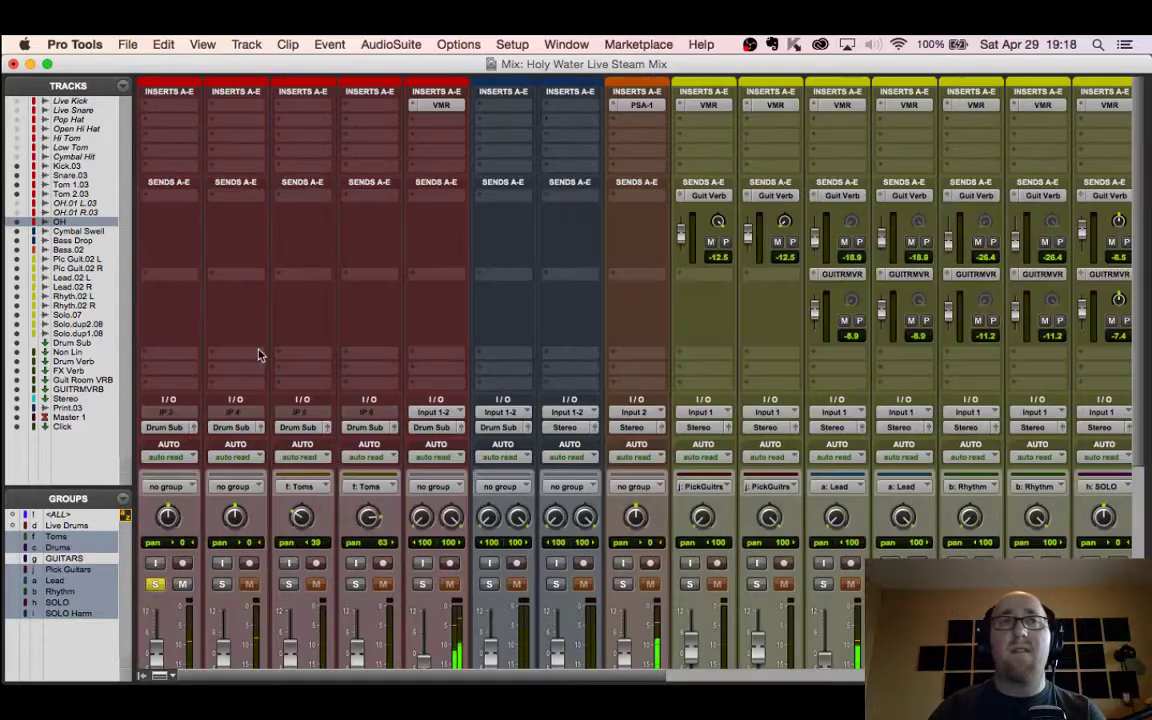
click(176, 108)
mouse_move(195, 139)
mouse_move(267, 143)
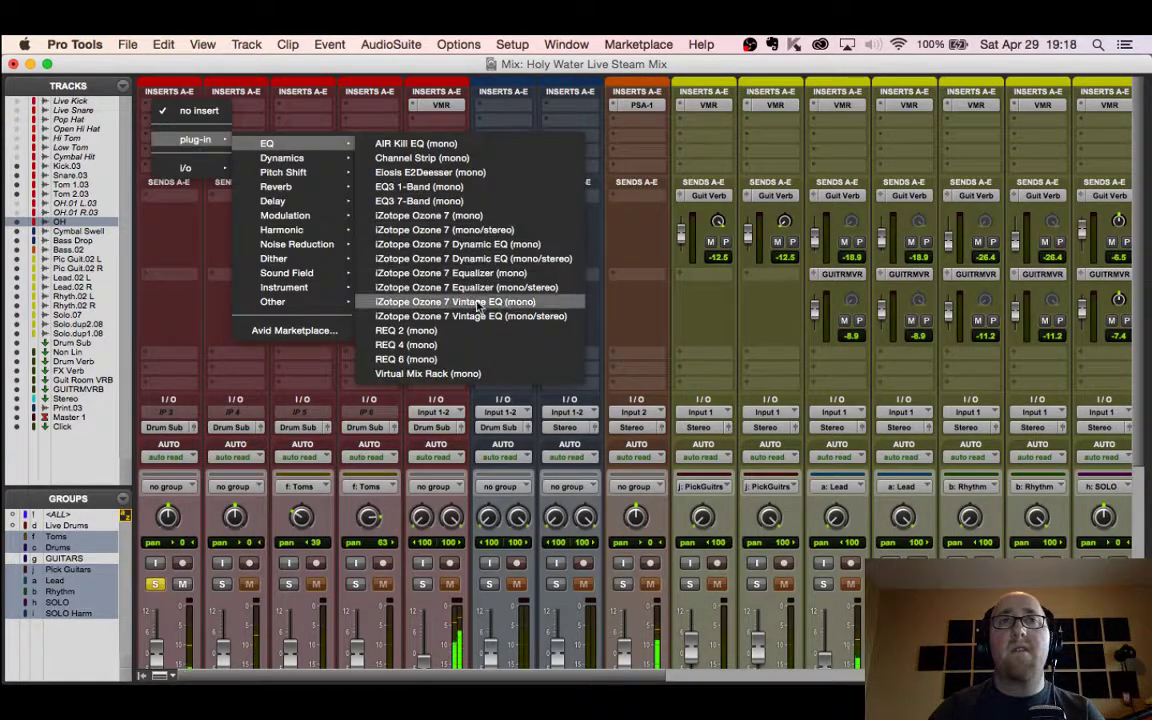
click(447, 375)
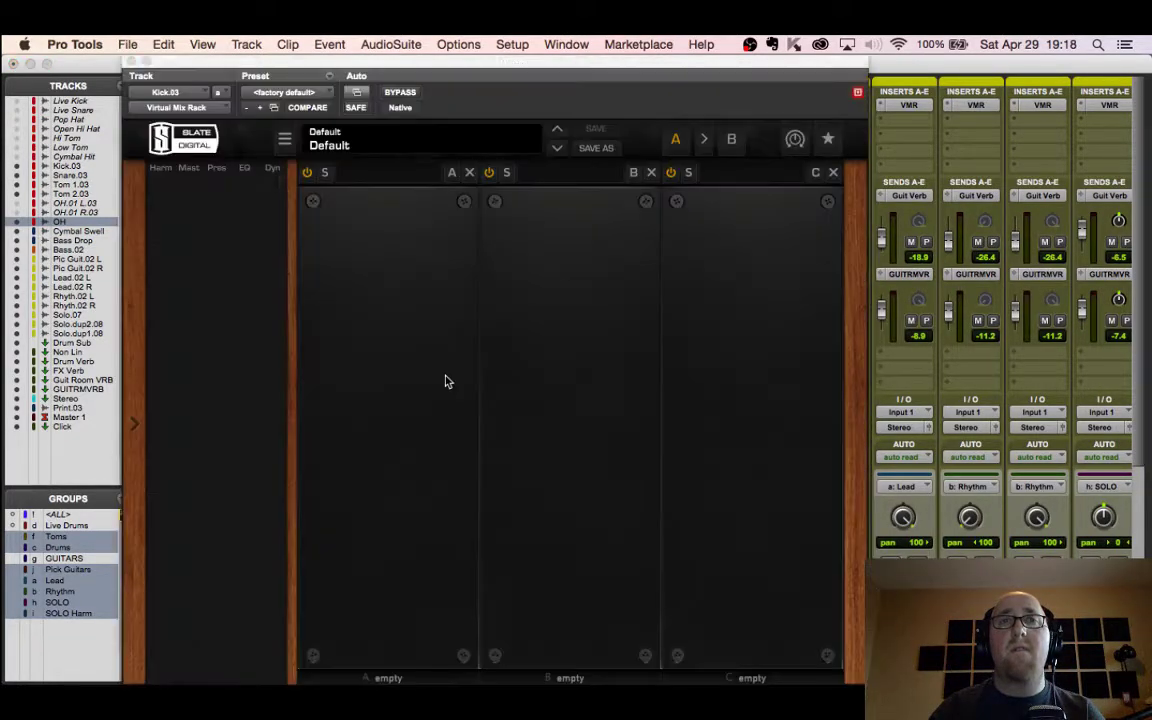
Step: Load the KICK MIX preset from the Drums category into the kick's Virtual Mix Rack
click(416, 147)
mouse_move(344, 185)
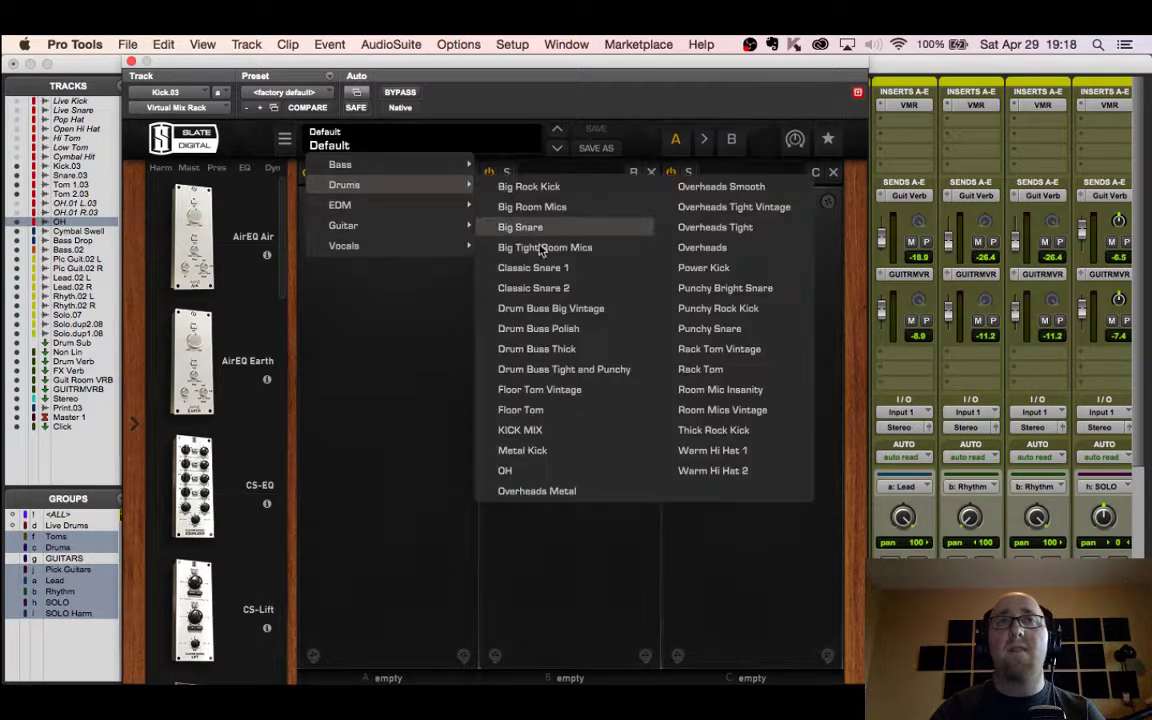
click(555, 429)
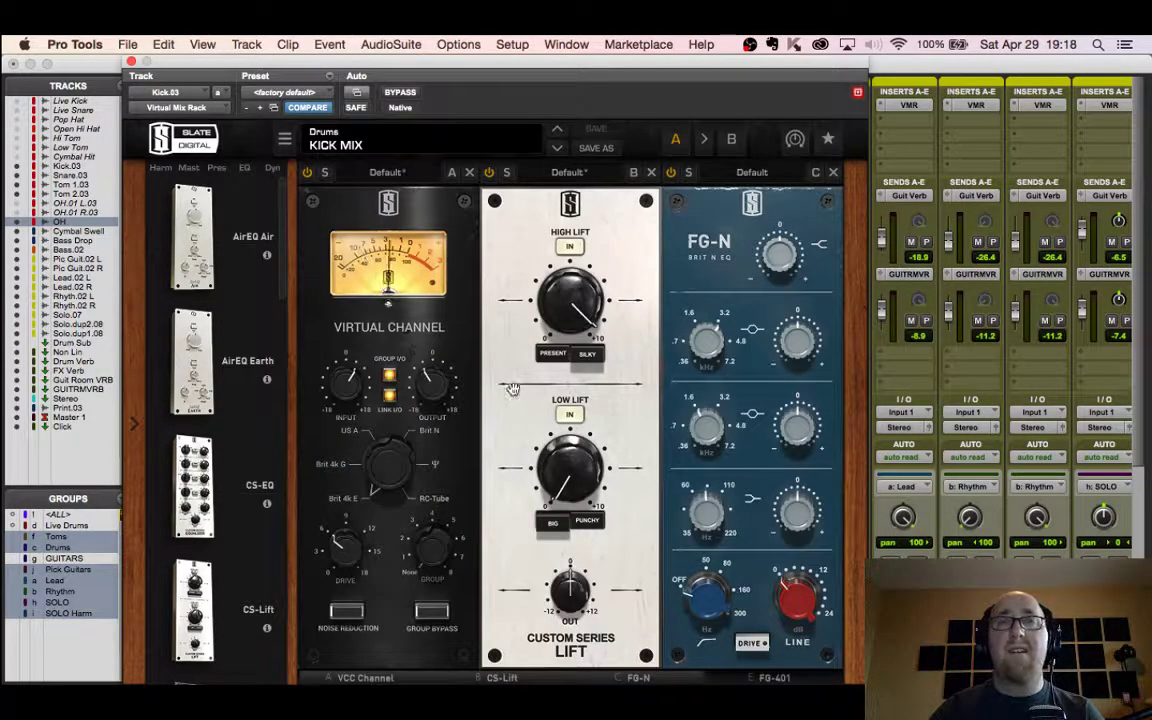
Step: In the kick's Custom Series Lift, sweep High Lift and set it near maximum, and raise Low Lift to about 8.5
drag(520, 245, 500, 300)
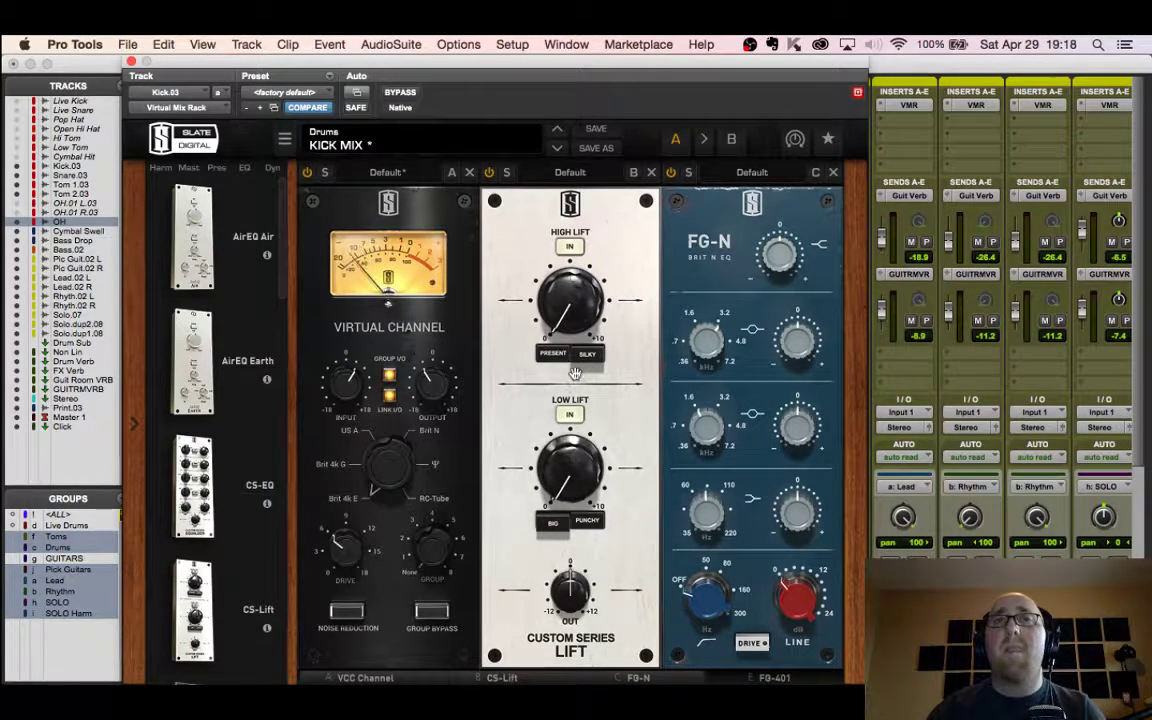
drag(565, 300, 570, 135)
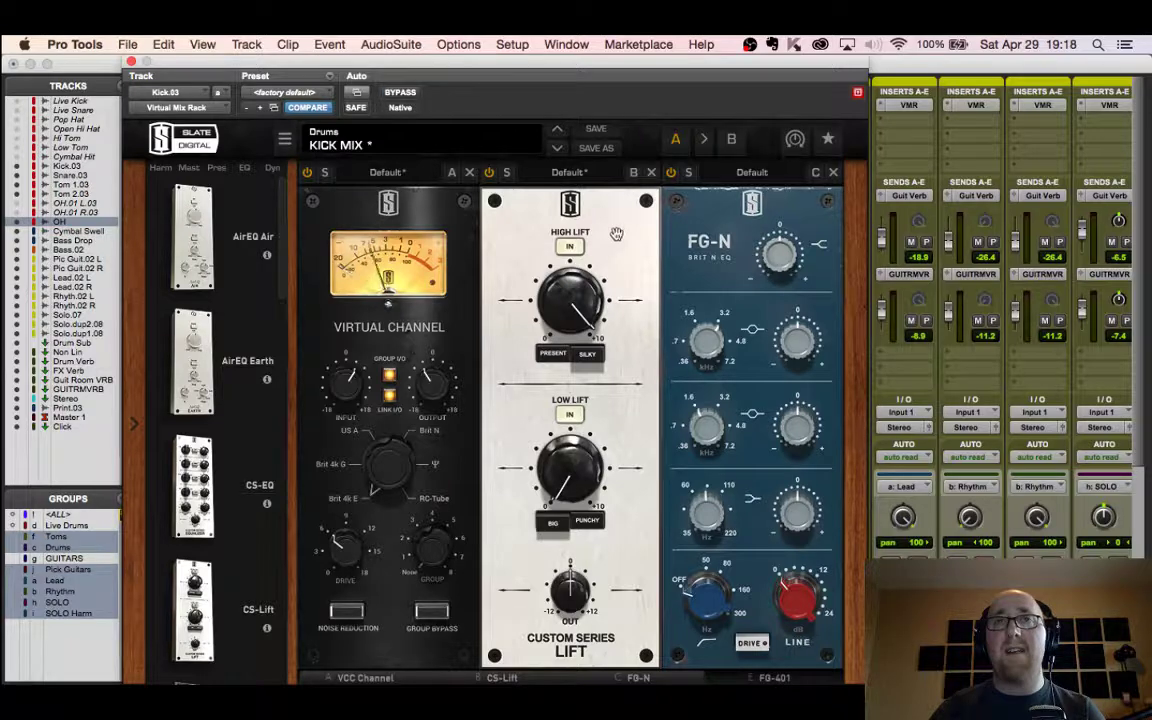
drag(580, 303, 569, 268)
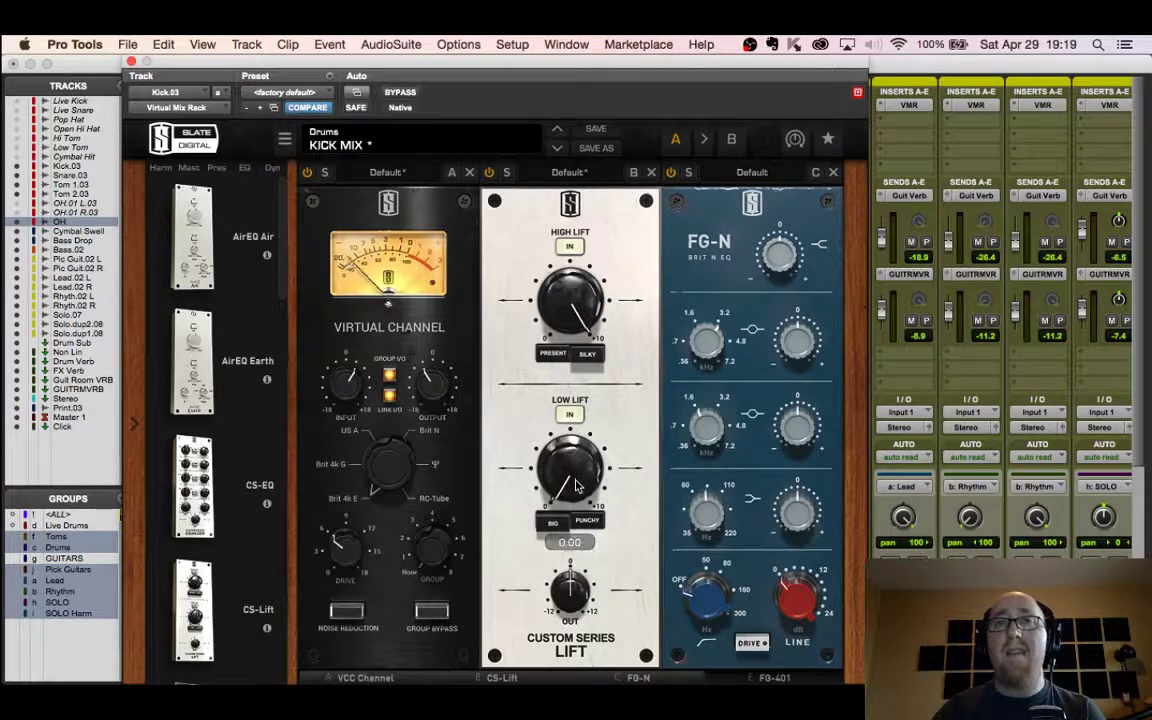
drag(570, 485, 597, 340)
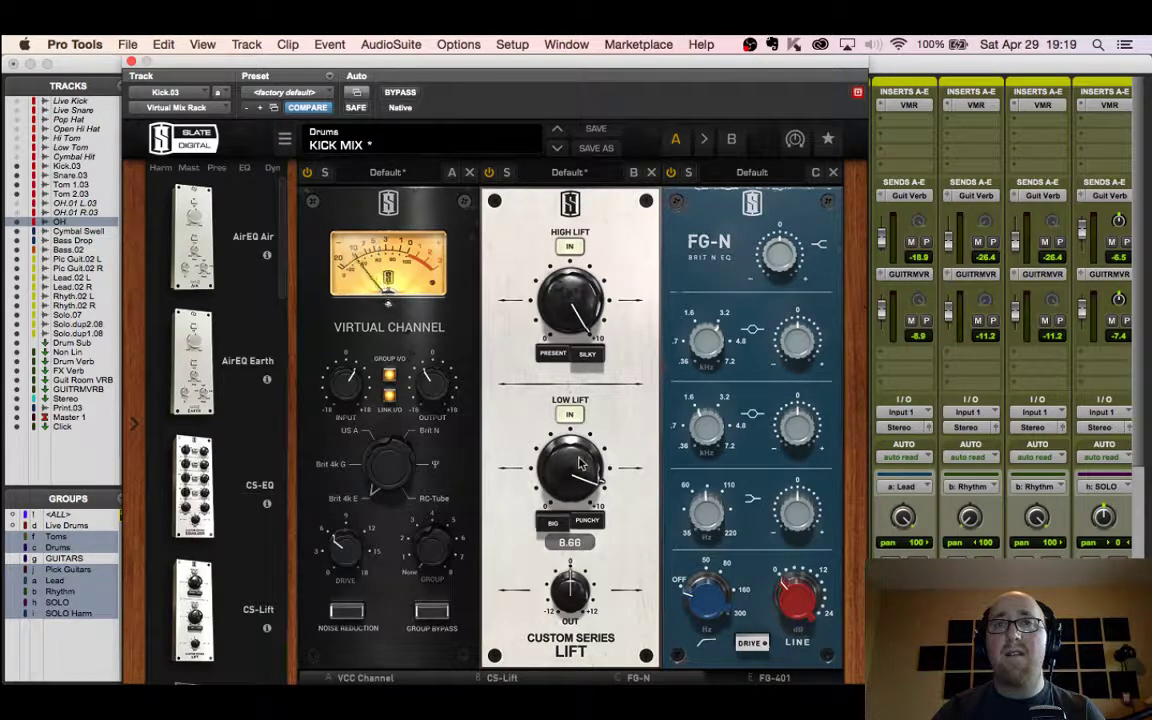
mouse_move(575, 460)
mouse_down()
mouse_move(562, 493)
mouse_move(574, 456)
mouse_move(583, 463)
mouse_up()
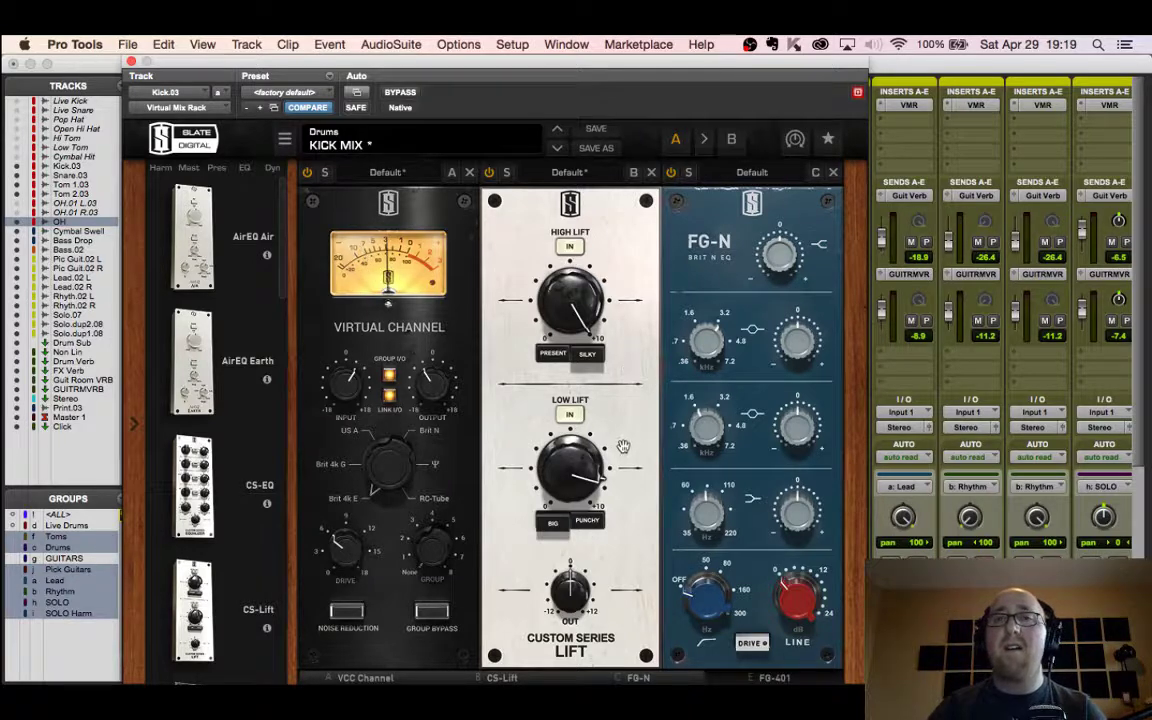
Step: In the FG-N EQ, tune the lower mid band to about 549 Hz, cut its gain, and boost the high shelf
click(638, 679)
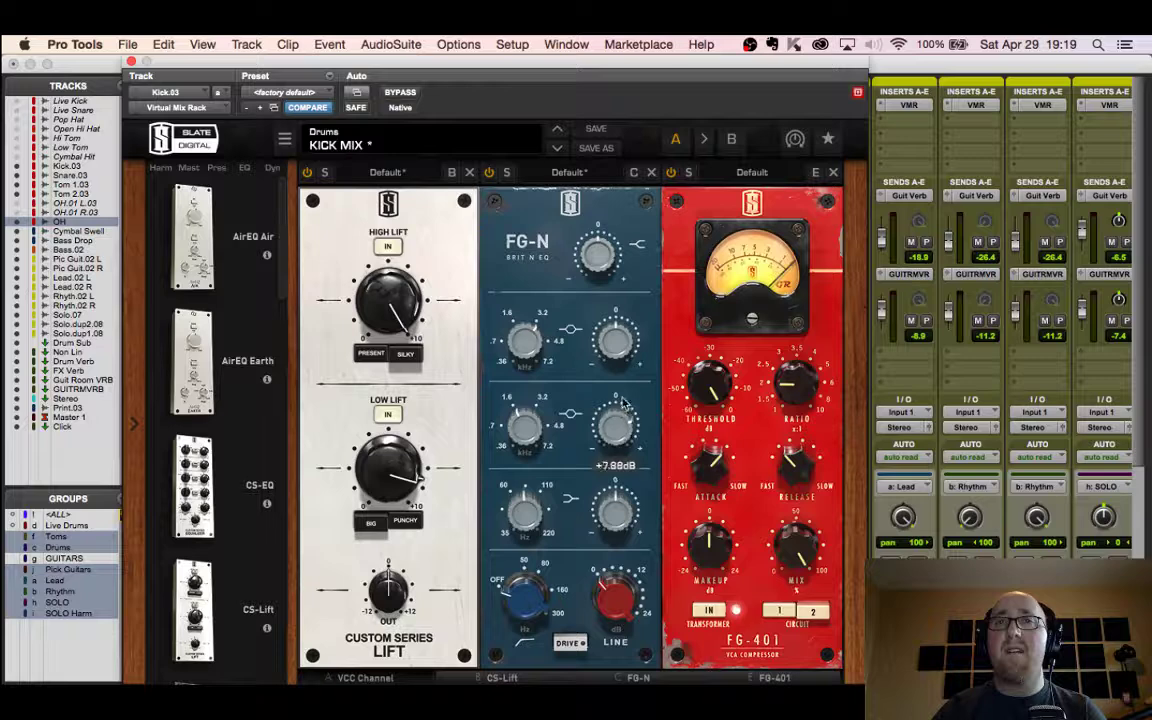
drag(622, 403, 623, 396)
mouse_move(524, 427)
mouse_down()
mouse_move(523, 471)
mouse_move(522, 440)
mouse_move(519, 451)
mouse_up()
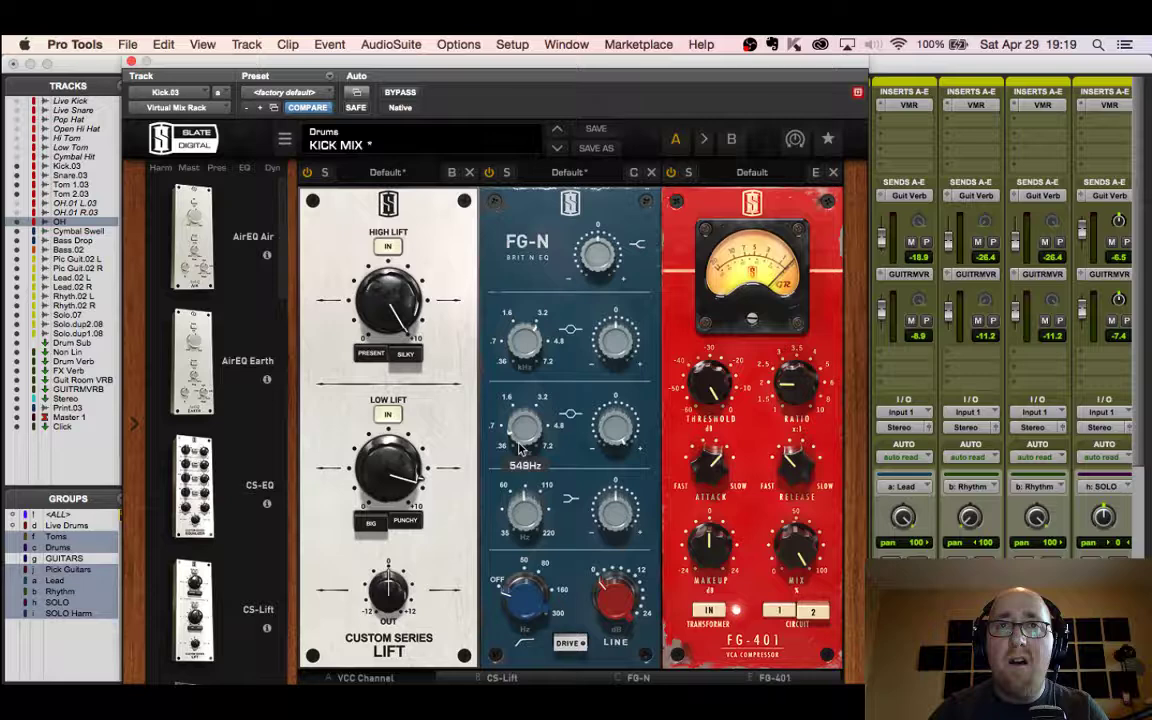
drag(615, 428, 616, 550)
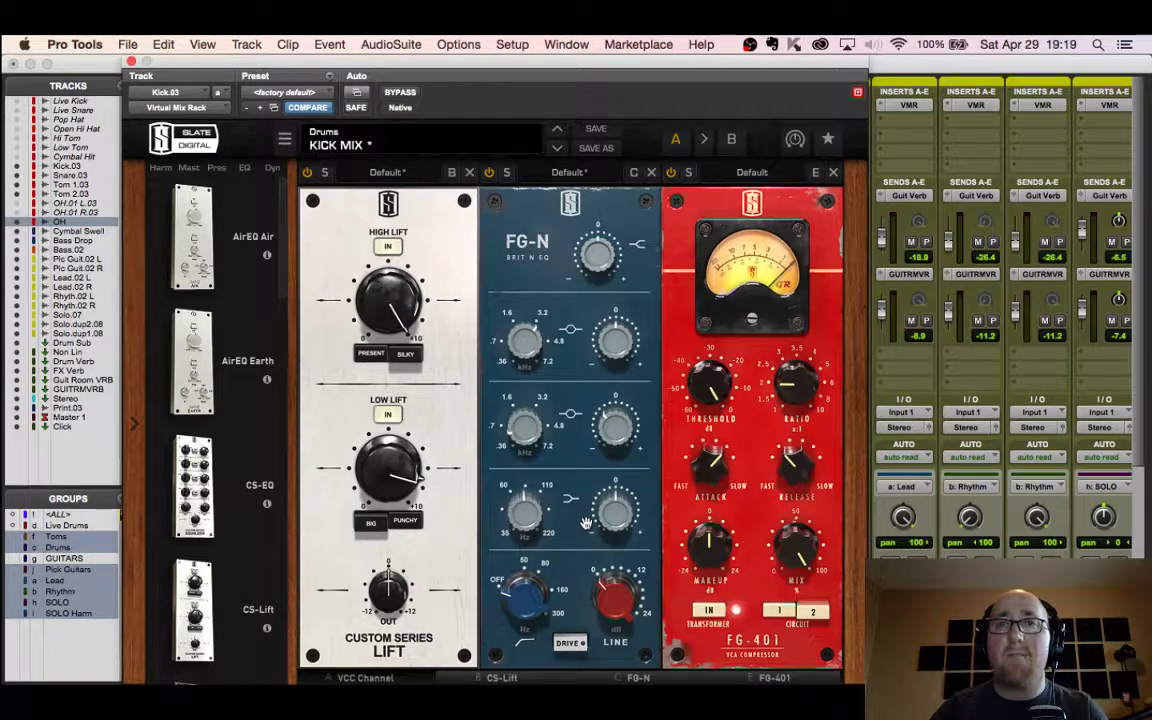
mouse_move(592, 266)
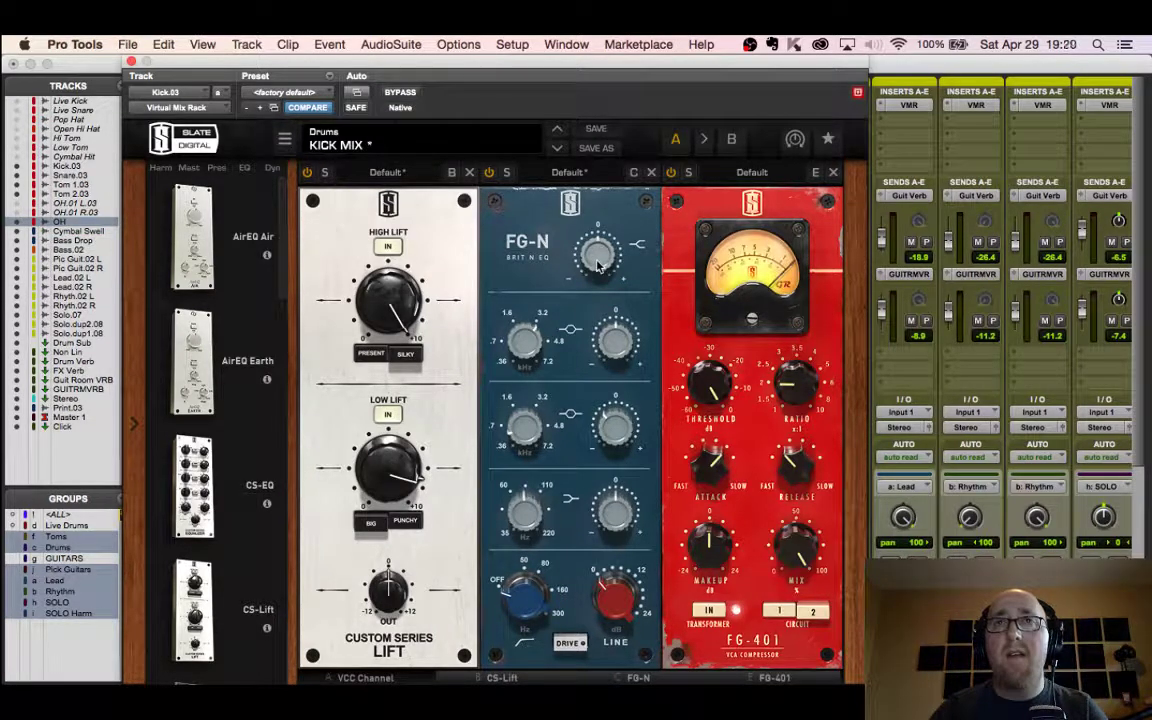
drag(597, 265, 605, 198)
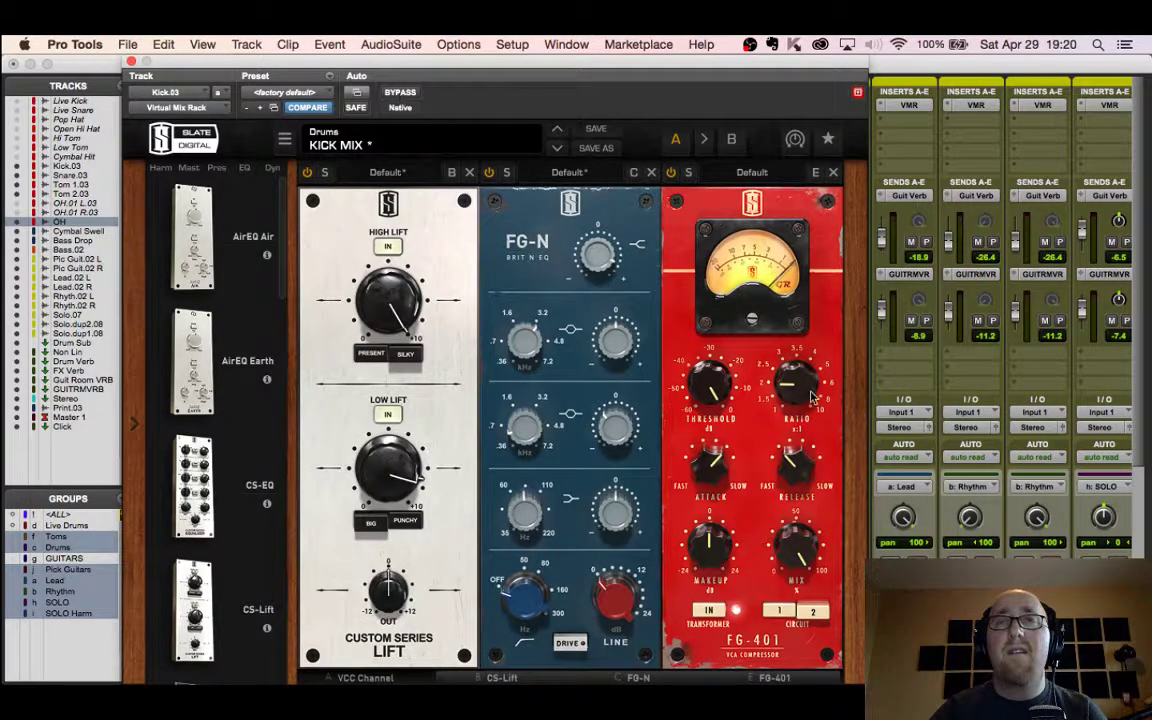
Step: Try the FG-401 compressor's Kick Fattner preset, settle on Kick Punch, and raise its threshold slightly
click(751, 173)
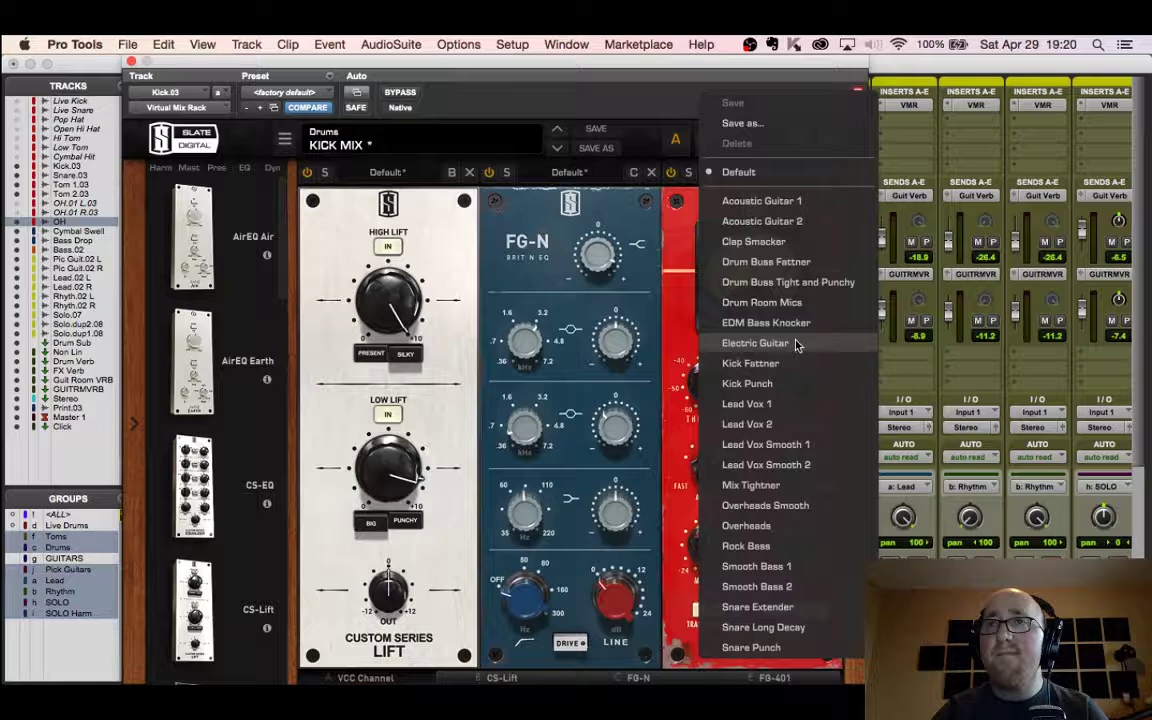
click(750, 364)
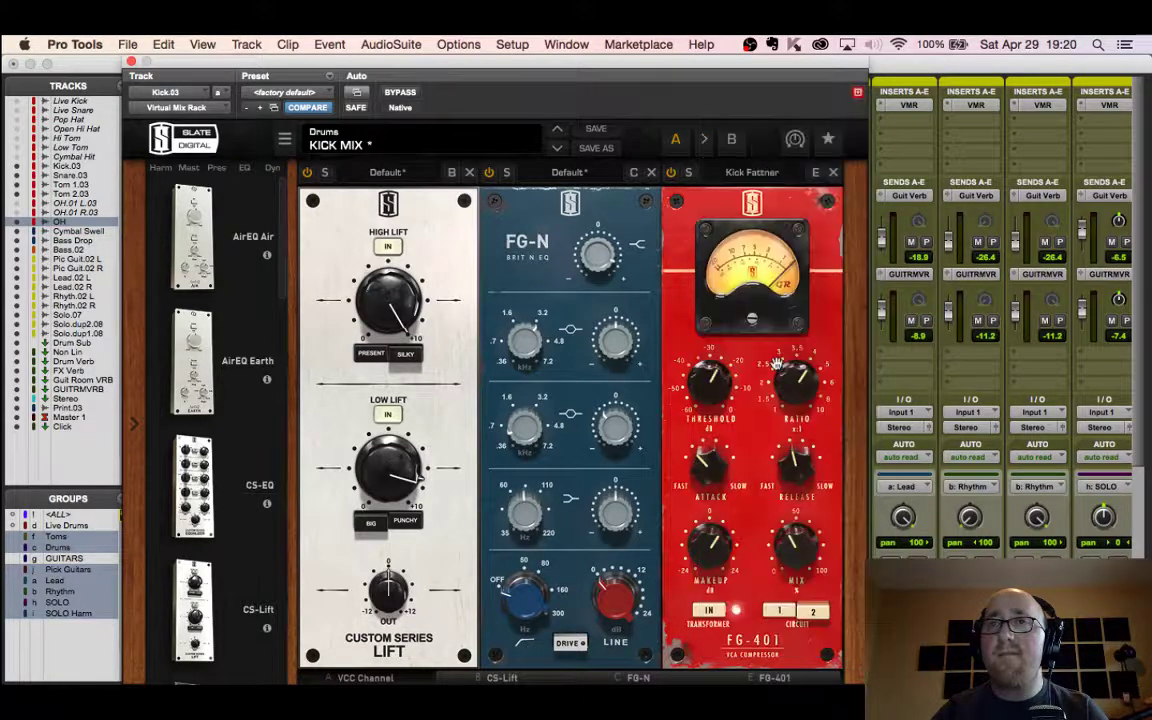
click(752, 172)
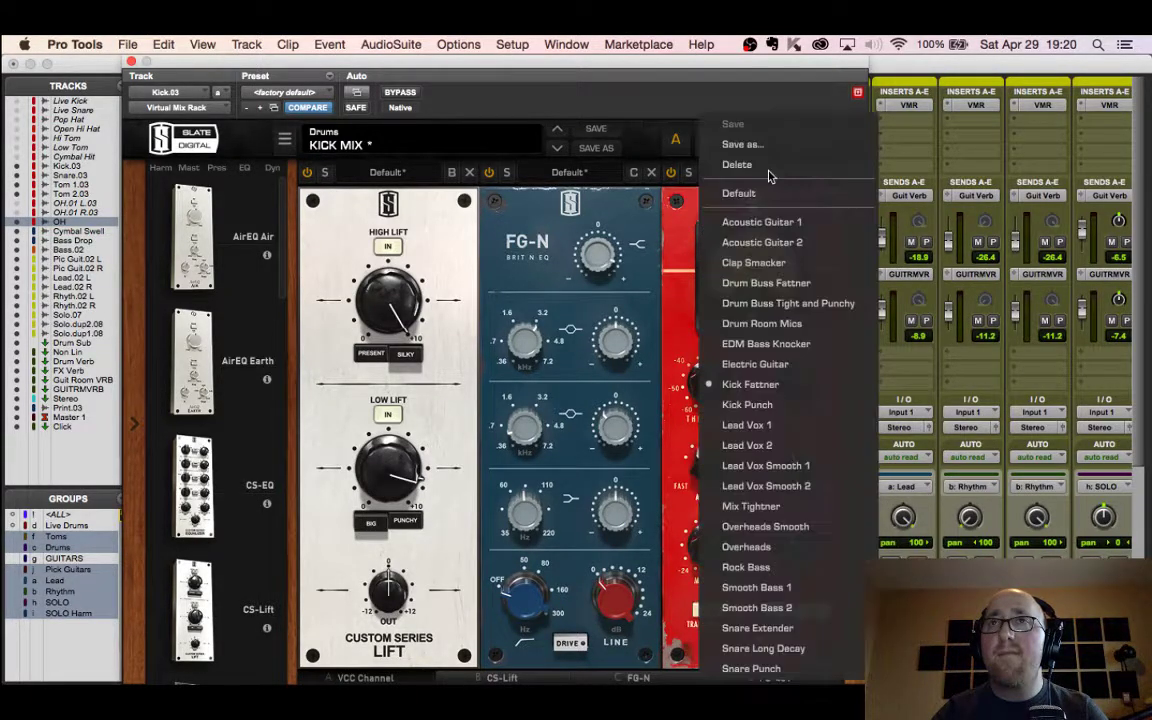
click(771, 400)
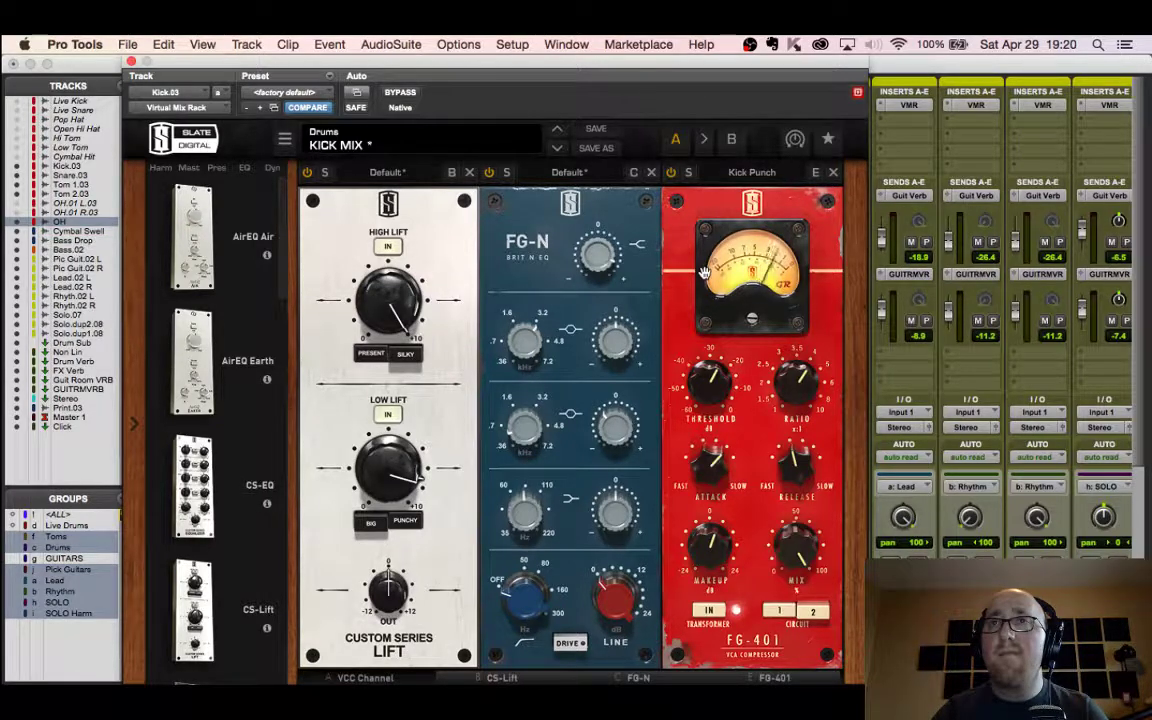
drag(712, 383, 718, 376)
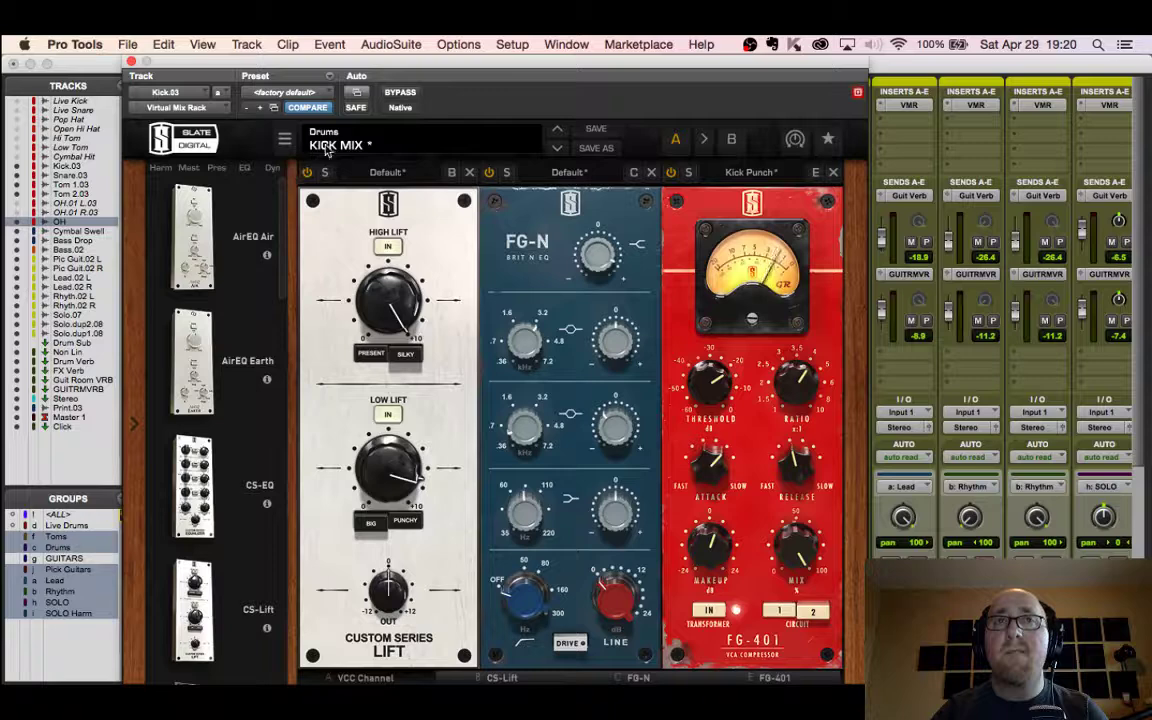
Step: Compare the kick with Virtual Mix Rack bypassed and active, and close the plug-in window
click(400, 92)
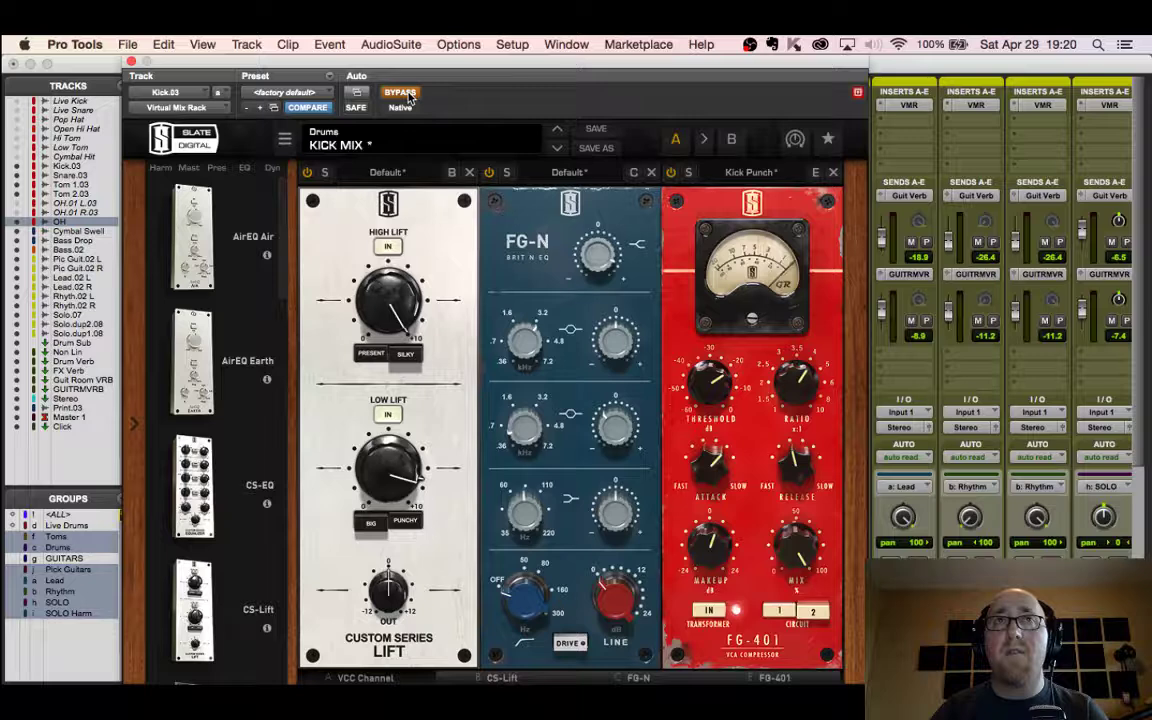
click(407, 93)
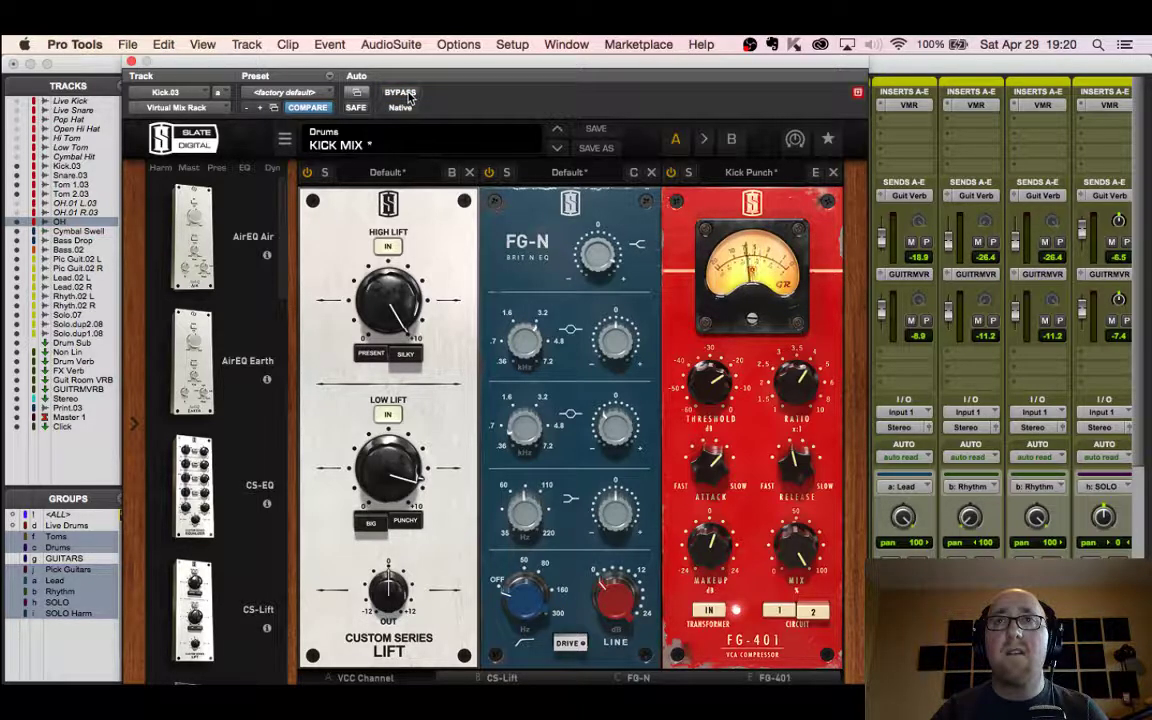
click(130, 62)
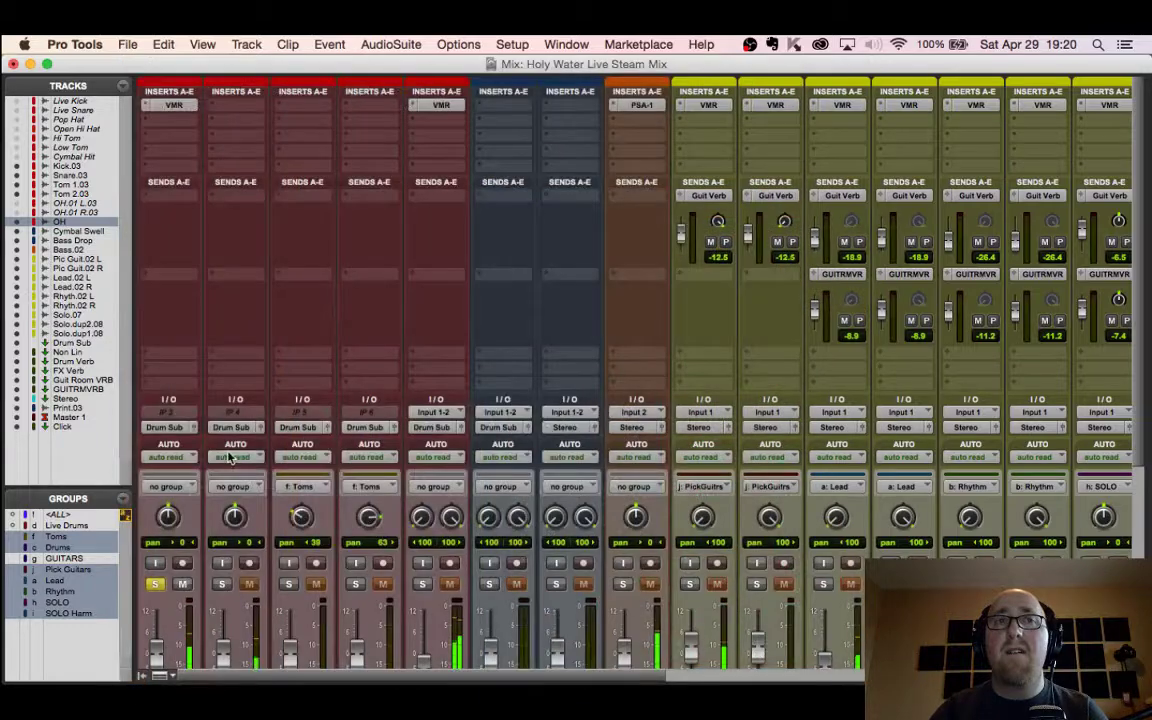
Step: Solo Snare.03 in place of Kick.03 and raise the snare fader to +3.6 dB
scroll(230, 380, down, 5)
click(223, 386)
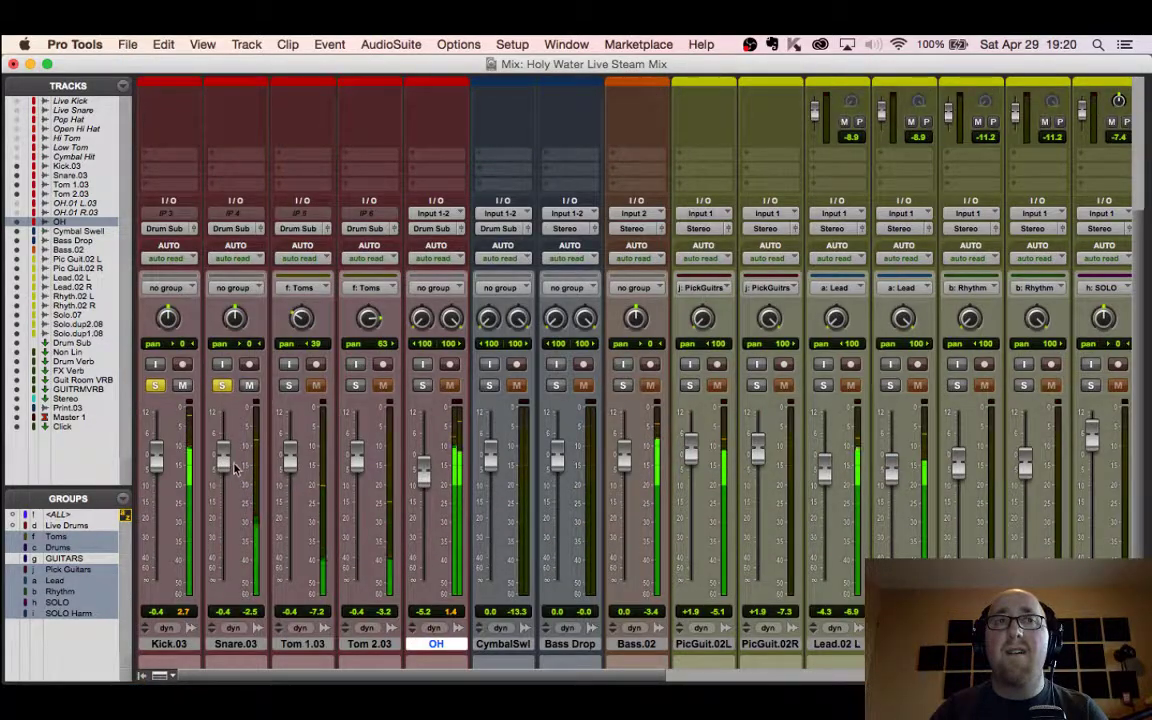
drag(232, 462, 232, 455)
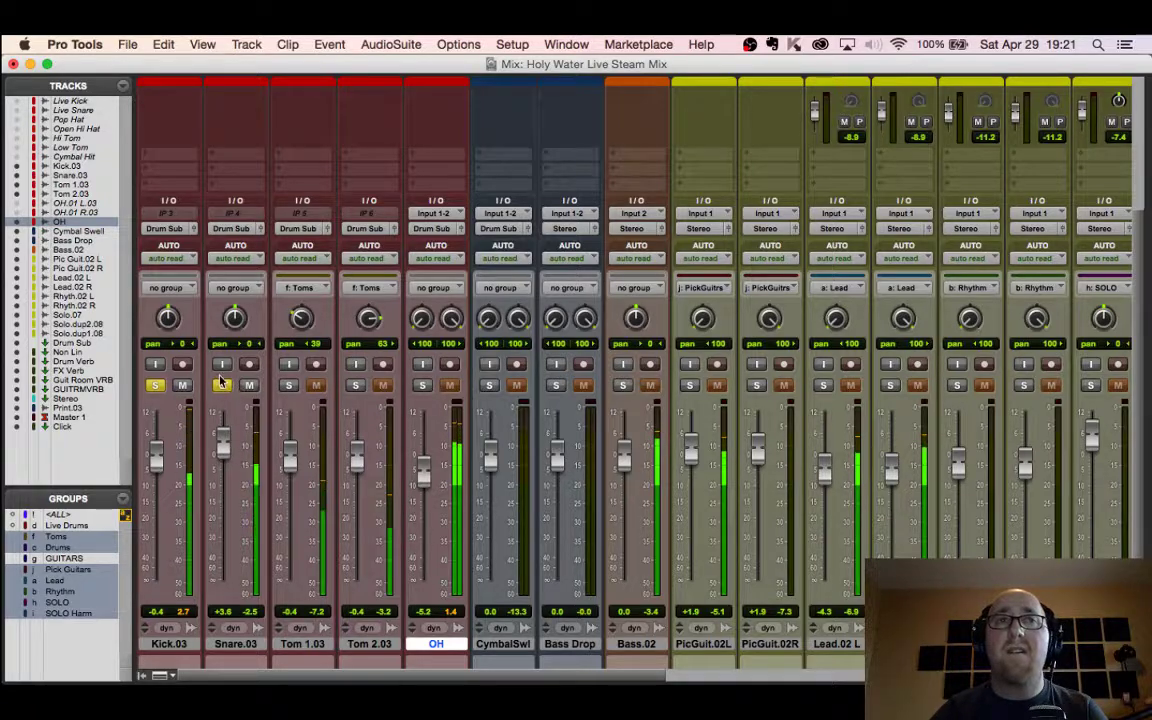
scroll(221, 376, up, 5)
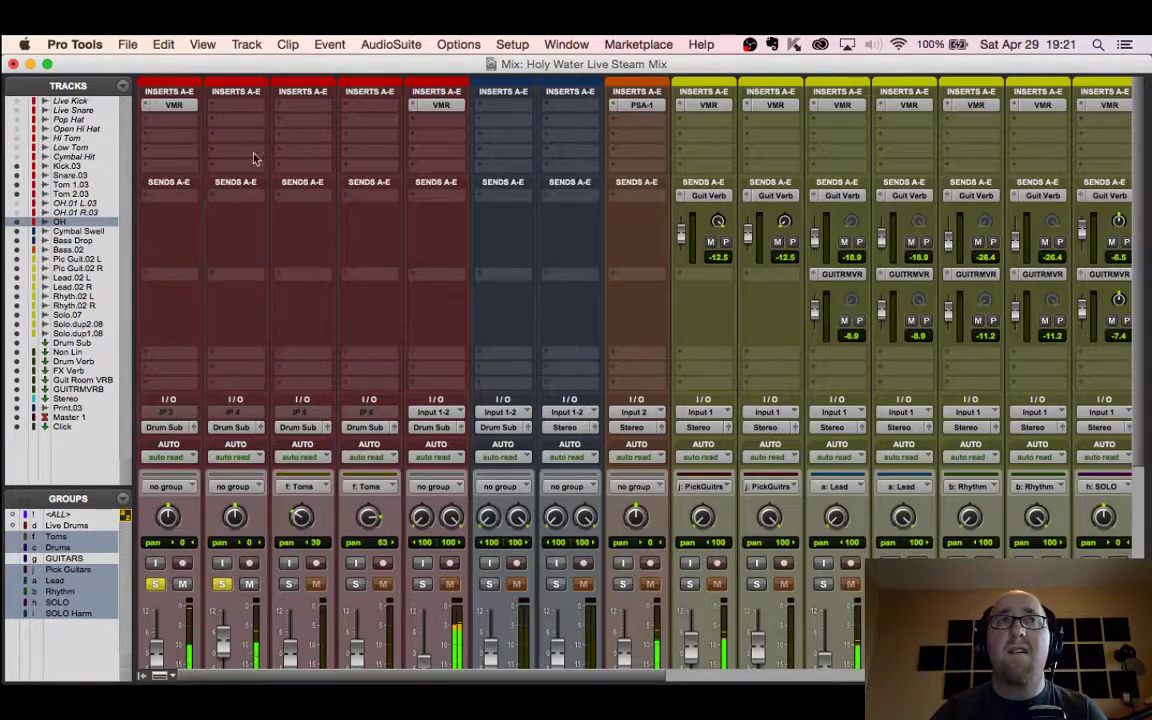
click(155, 583)
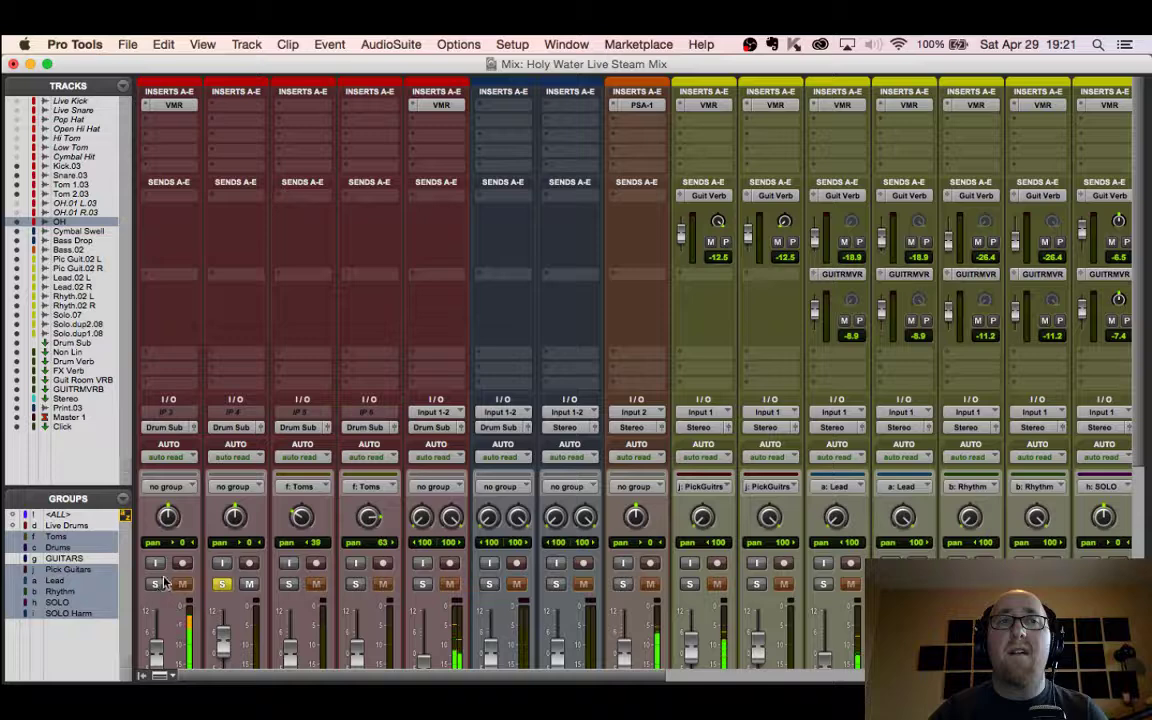
Step: Select the passage from about bar 16 to bar 33 on Kick.03, start playback, and return to the mixer
key(super+equal)
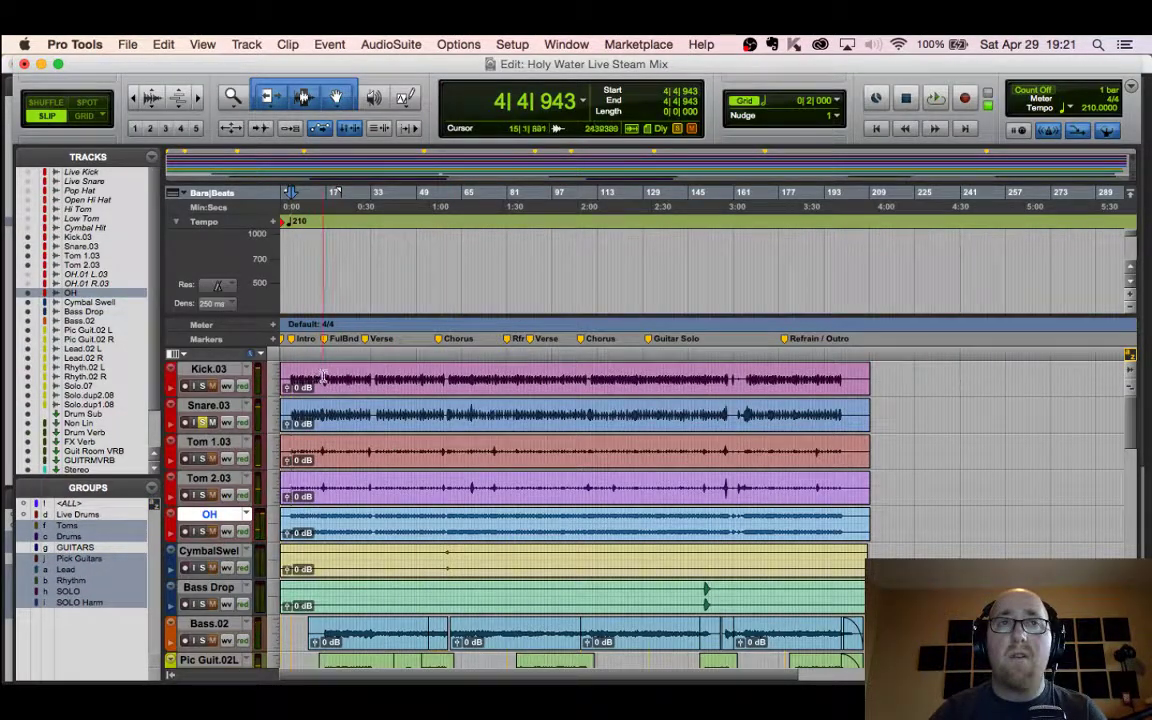
drag(322, 385, 376, 394)
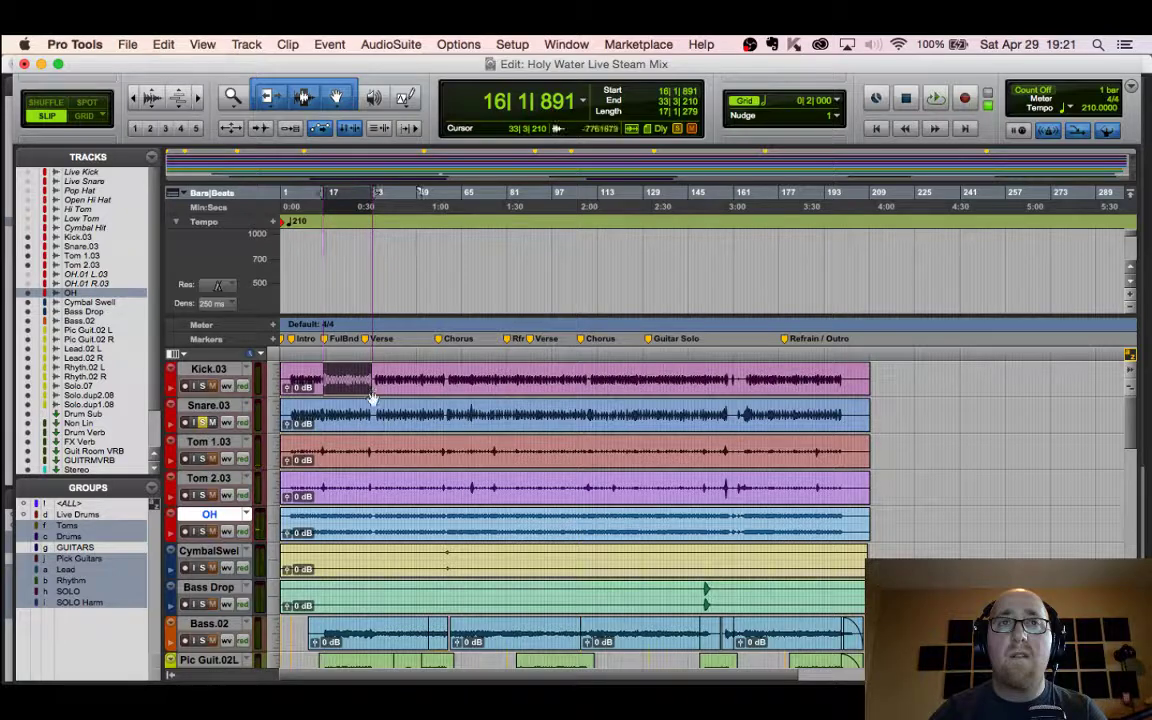
key(space)
key(super+equal)
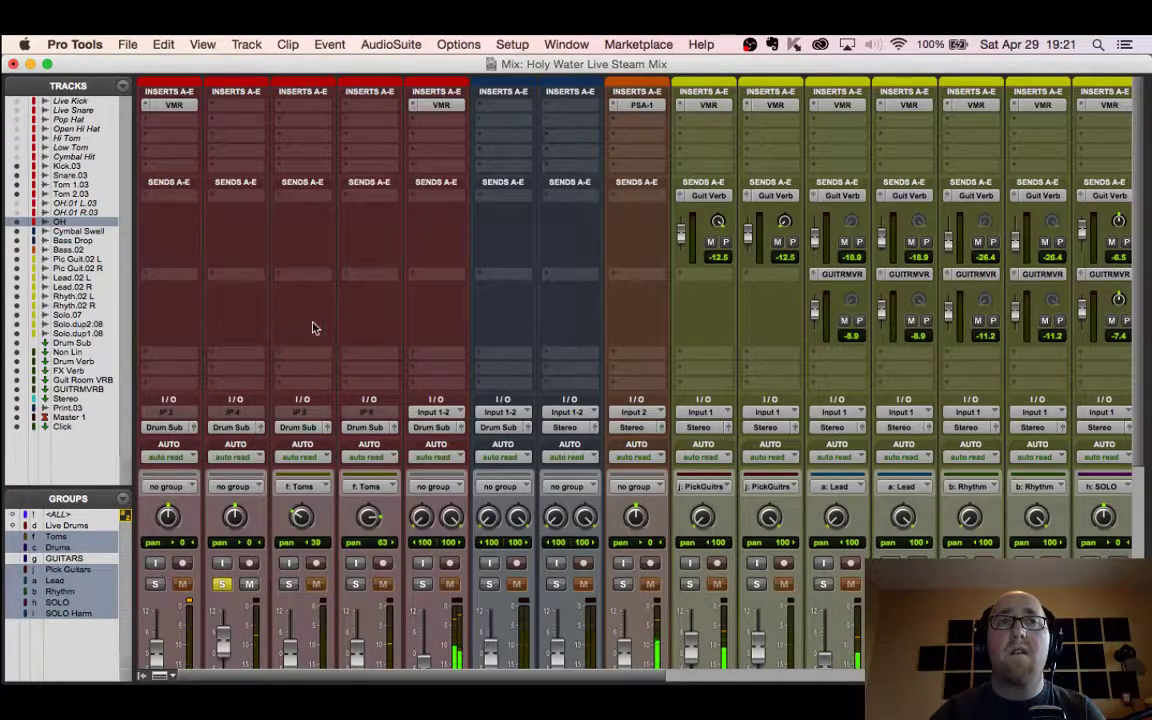
click(227, 115)
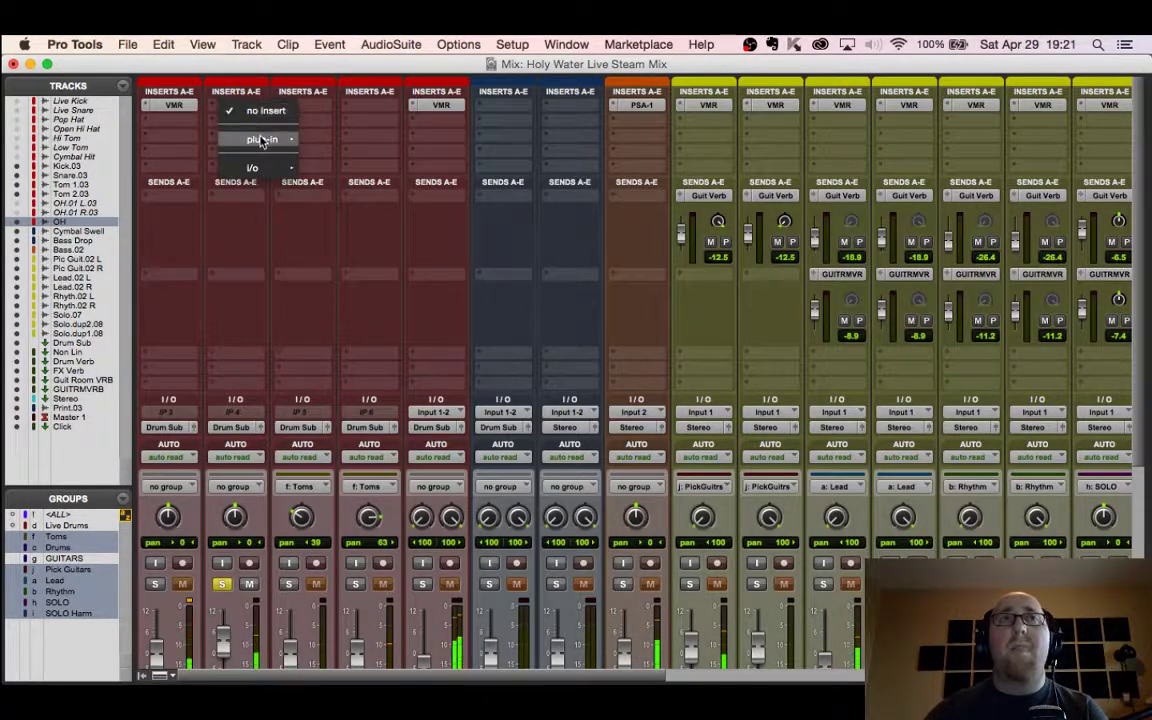
click(176, 116)
click(245, 105)
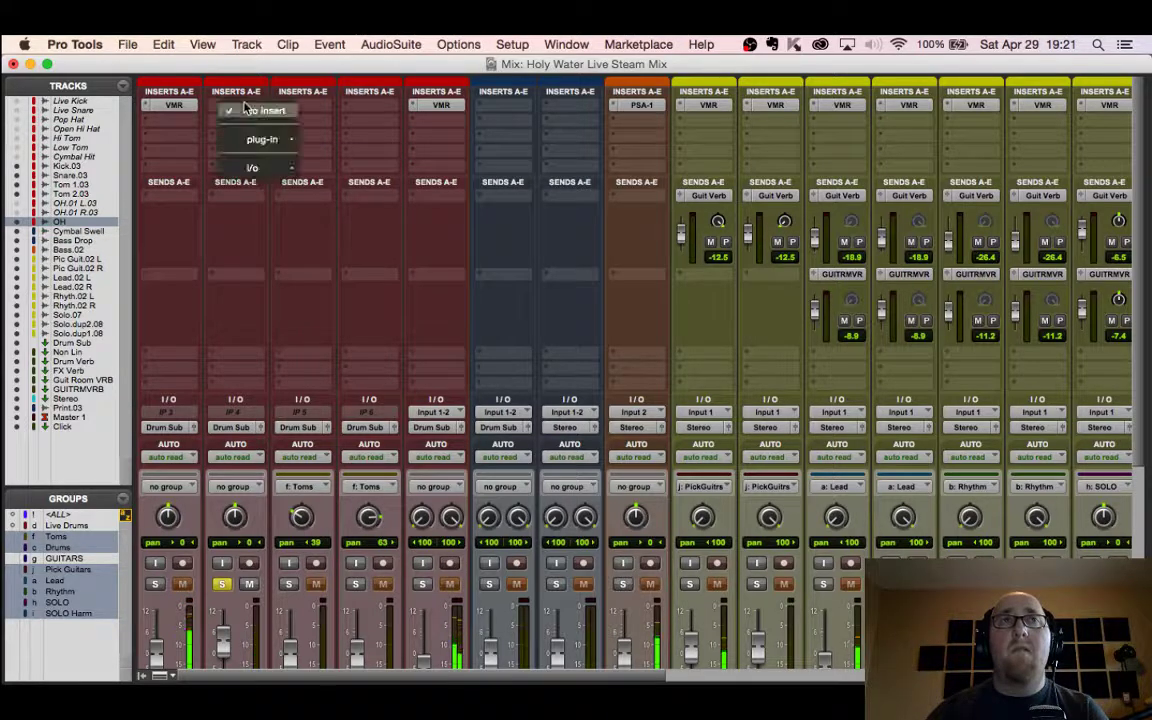
click(179, 151)
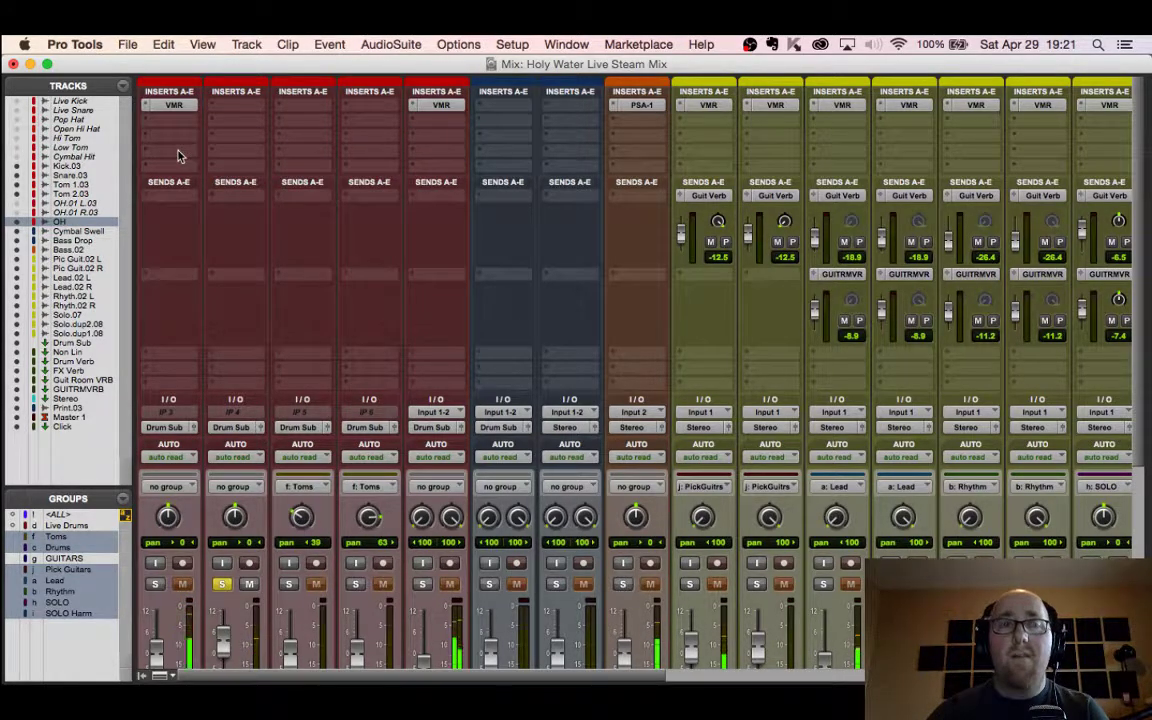
Step: Raise the Master 1 fader to -0.9 dB
scroll(803, 532, right, 10)
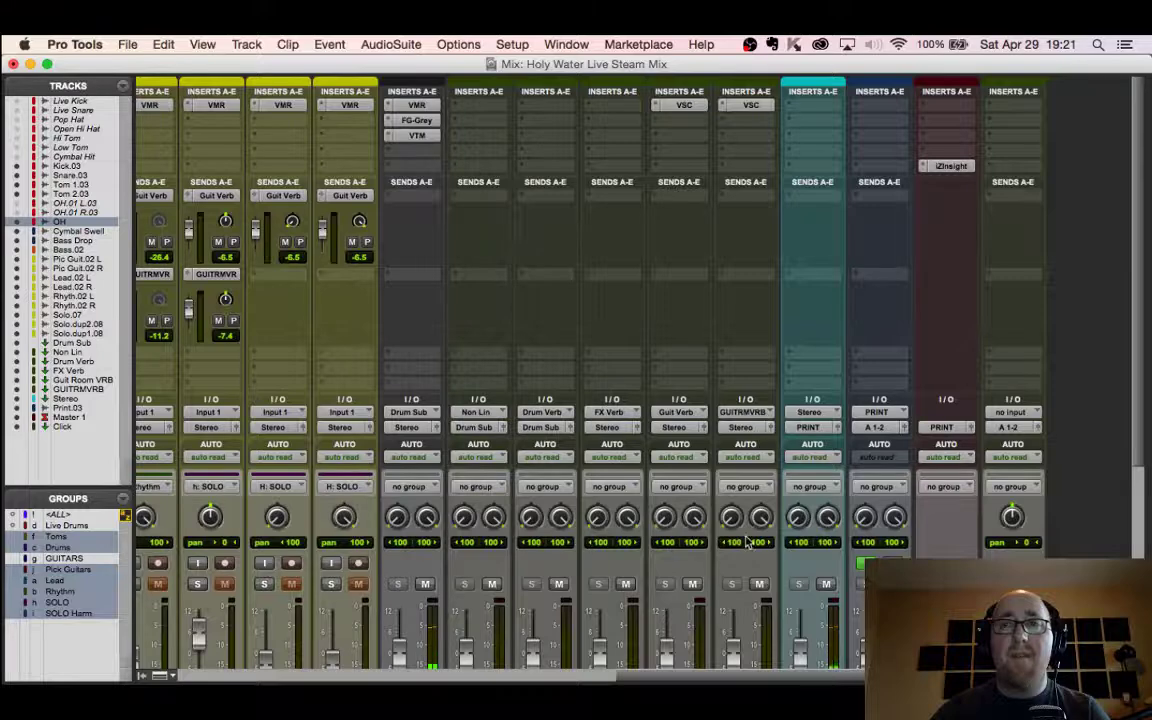
scroll(803, 532, down, 3)
drag(933, 416, 932, 403)
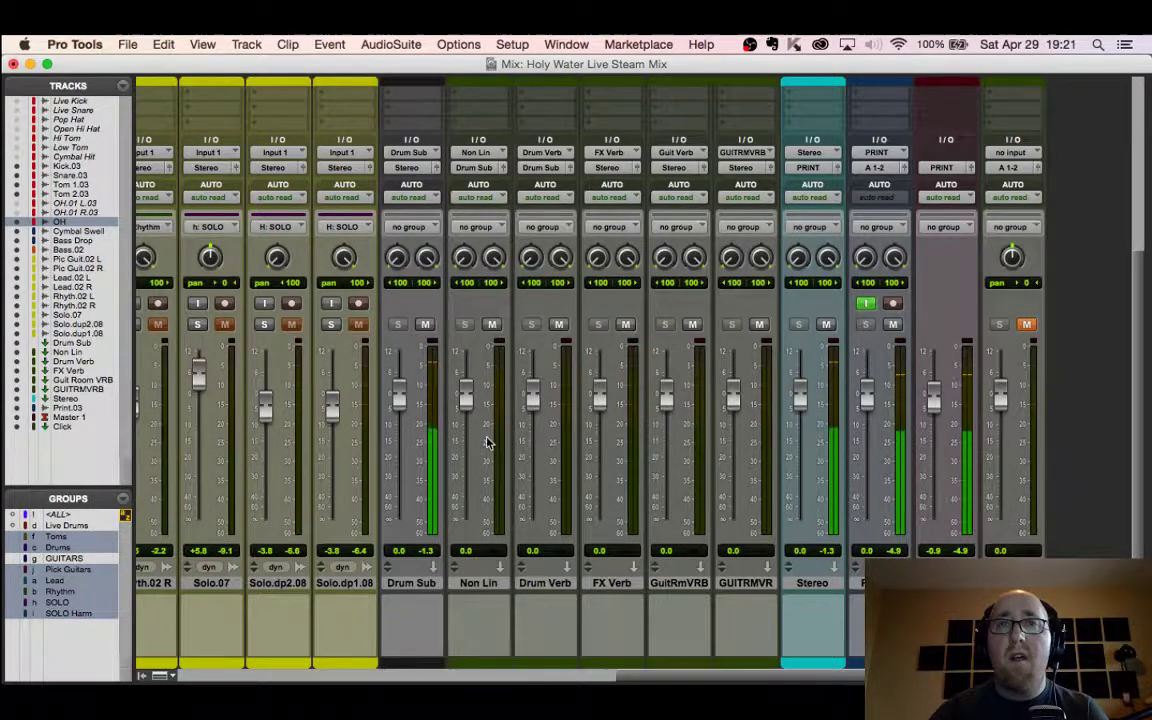
Step: Insert the mono EQ3 7-Band plug-in in Snare.03's first insert slot and set its MF band Q to 6.10
scroll(490, 430, left, 15)
scroll(220, 340, up, 5)
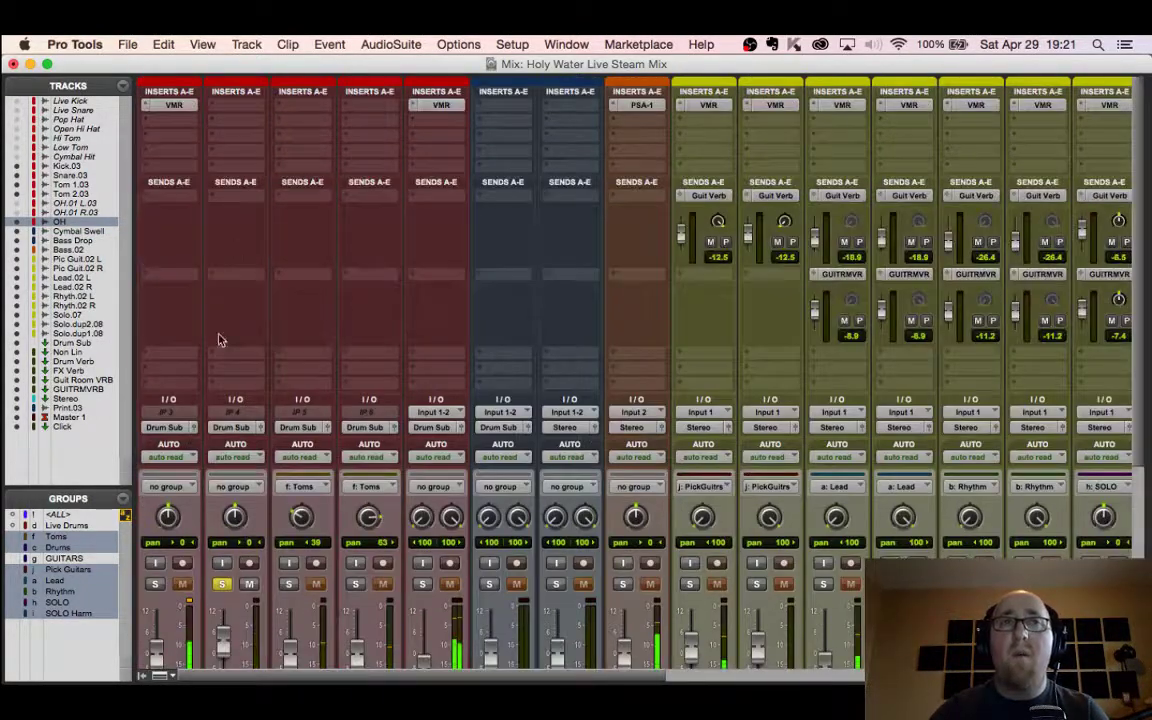
click(234, 107)
mouse_move(265, 139)
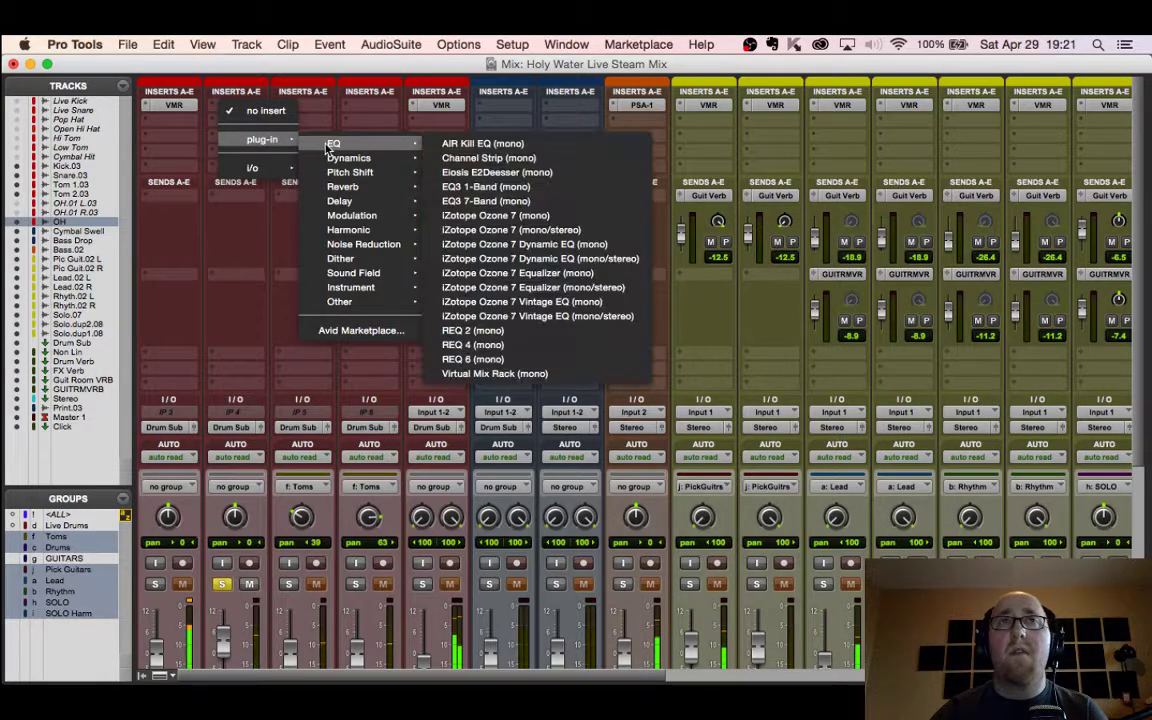
click(517, 215)
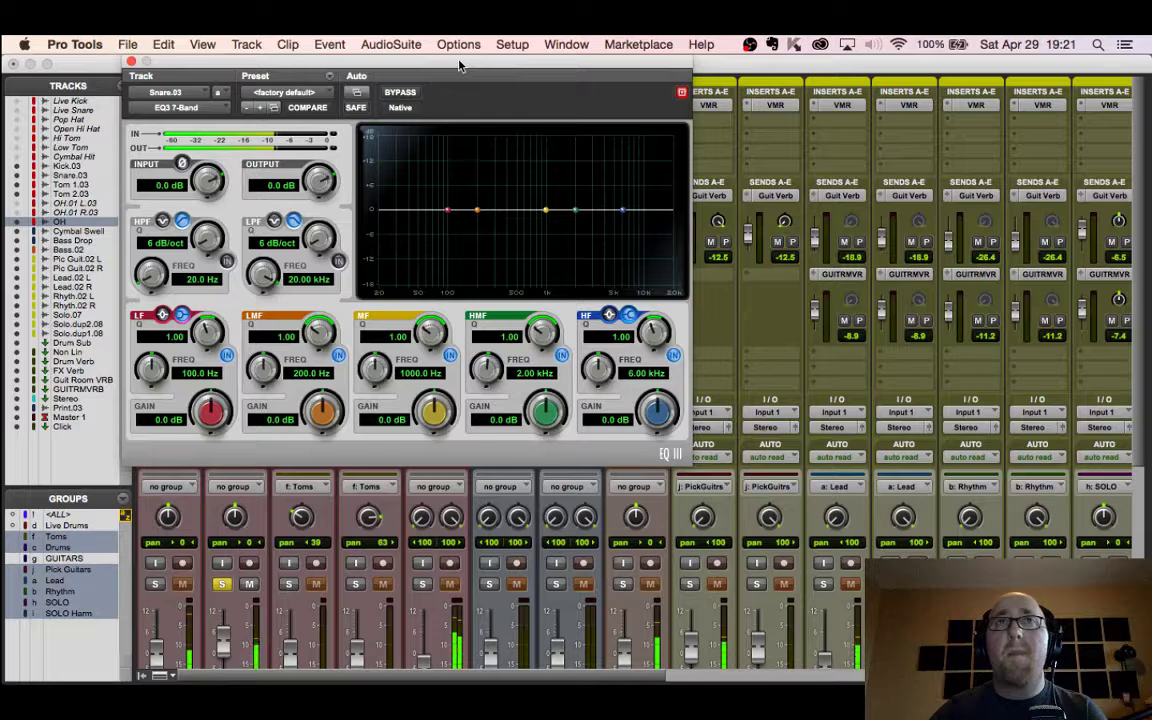
drag(445, 60, 609, 184)
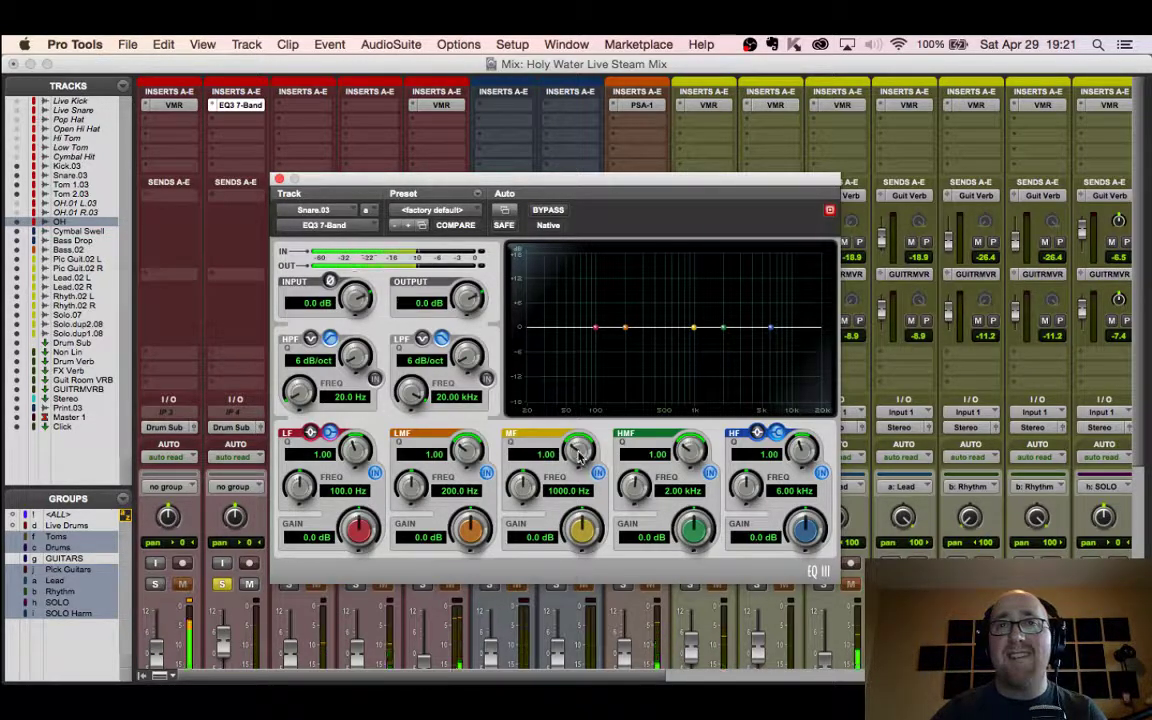
drag(578, 453, 574, 404)
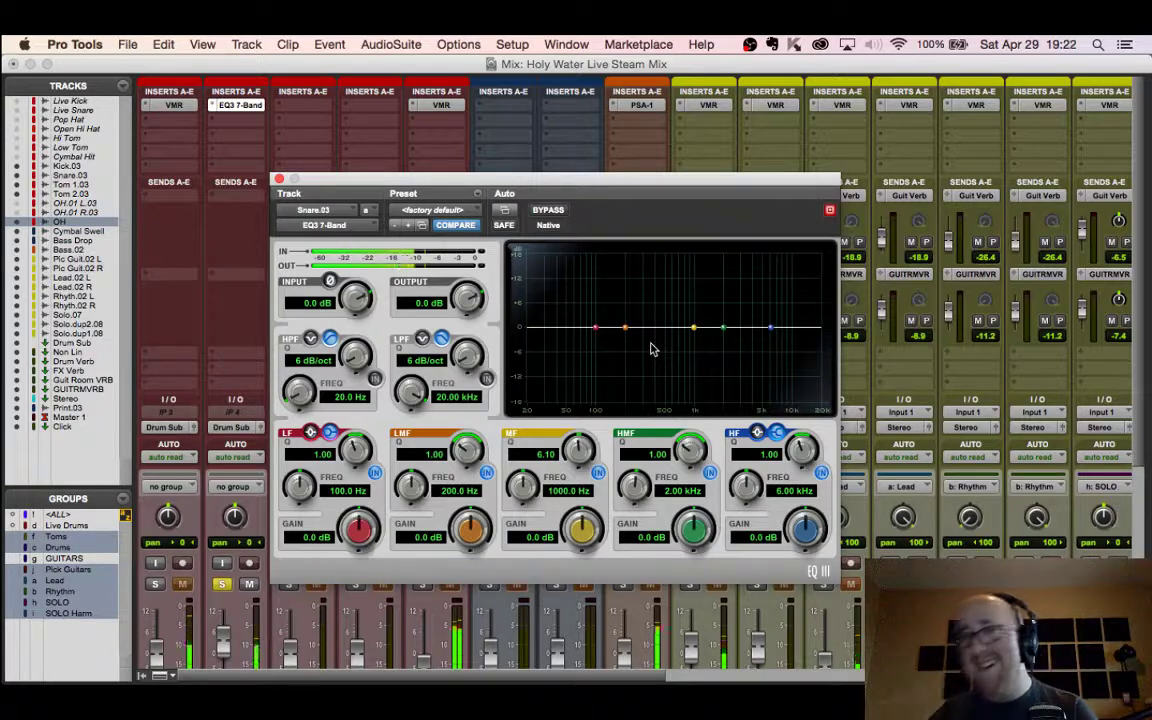
Step: Move the snare EQ's MF band to 550.4 Hz and reset its gain to 0.0 dB
mouse_move(690, 326)
mouse_down()
mouse_move(677, 224)
mouse_move(653, 219)
mouse_move(692, 208)
mouse_move(615, 203)
mouse_move(632, 198)
mouse_move(669, 327)
mouse_up()
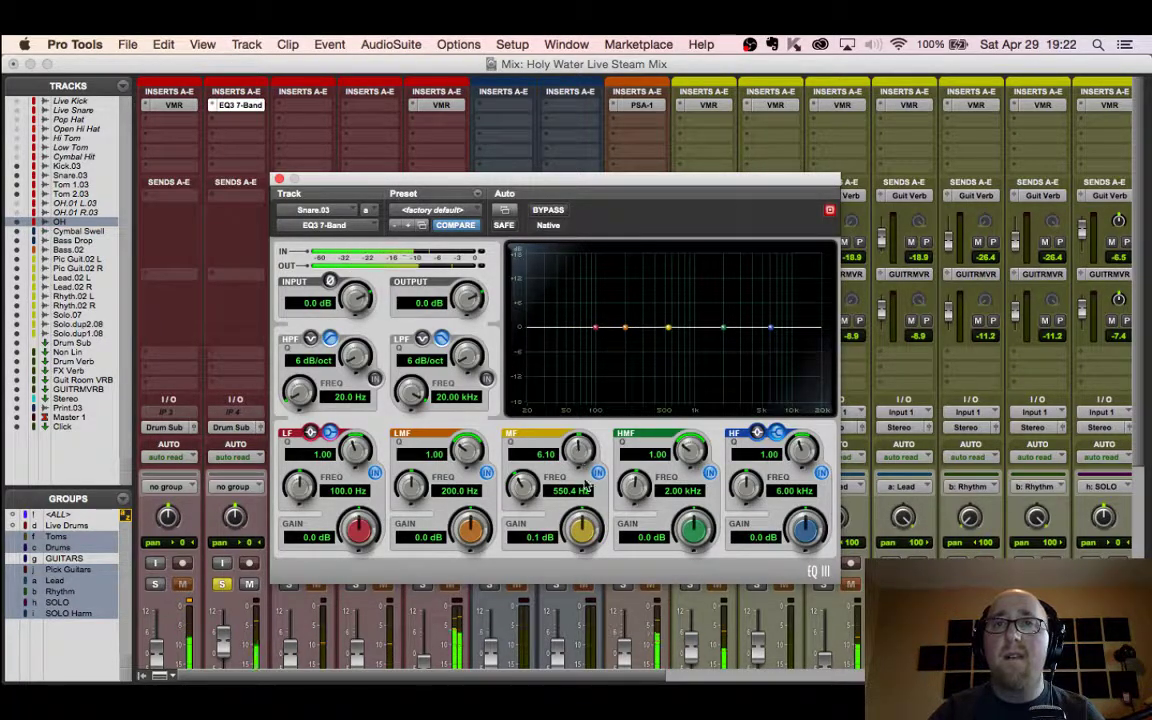
alt+click(581, 530)
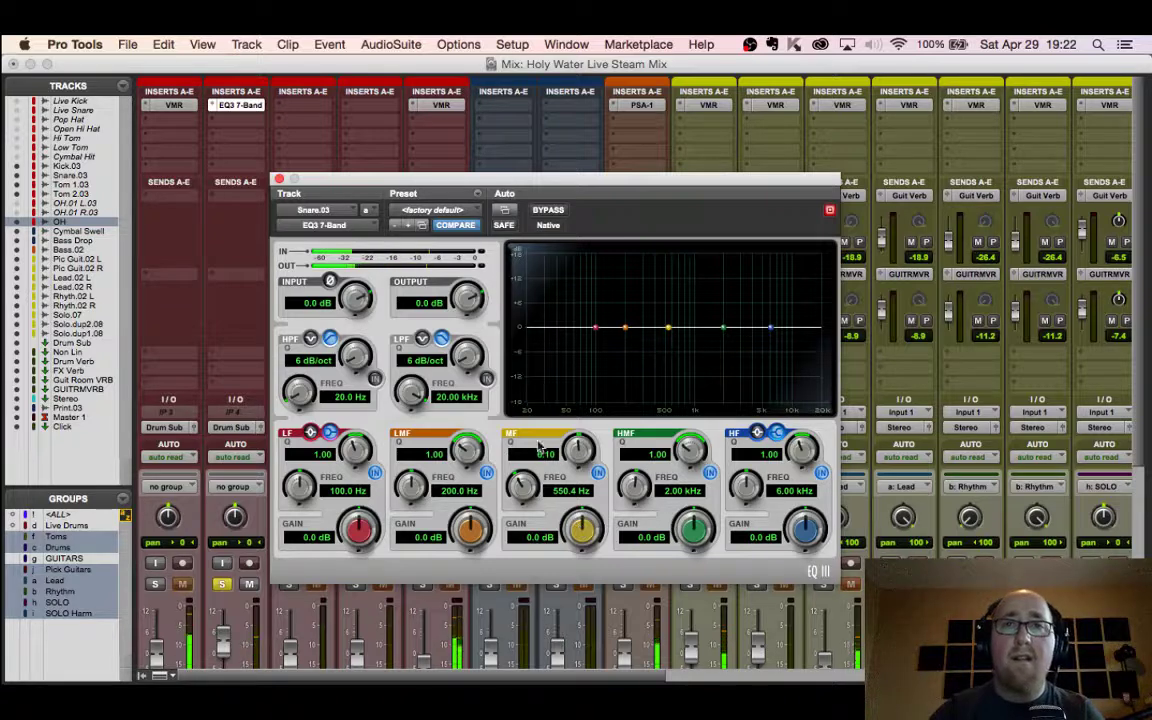
Step: Boost the LMF band to 18.0 dB with a Q of 9.12 and sweep its frequency to 229.8 Hz
drag(466, 455, 467, 408)
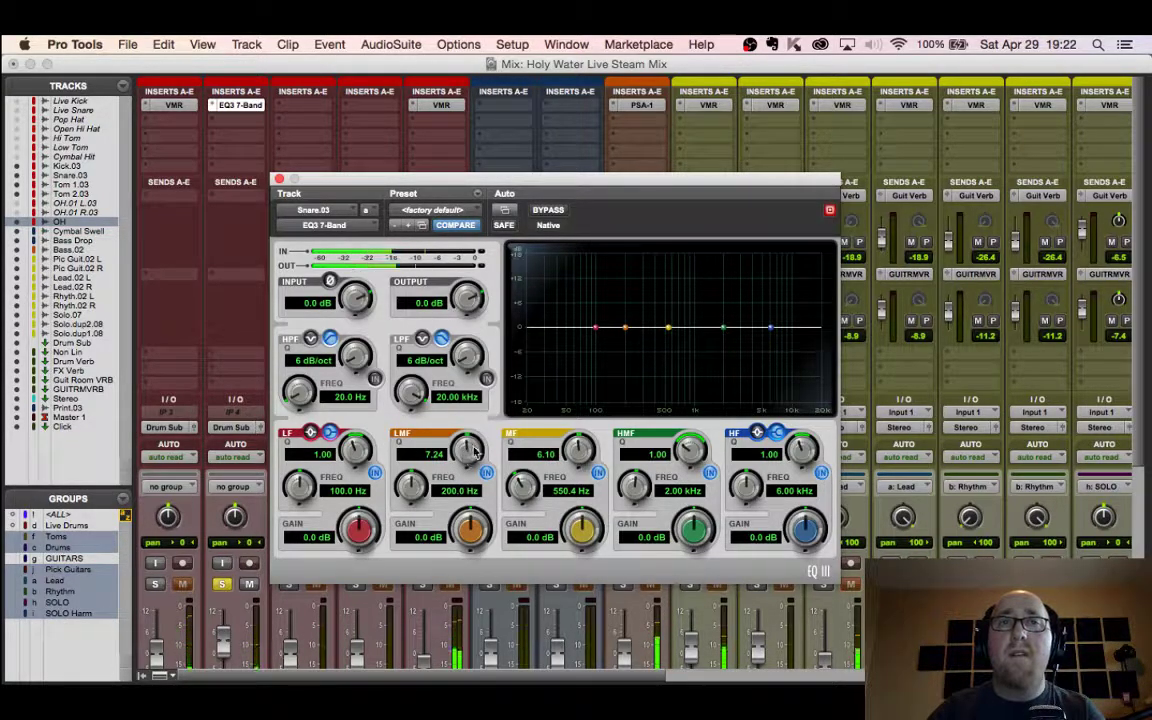
drag(474, 454, 421, 402)
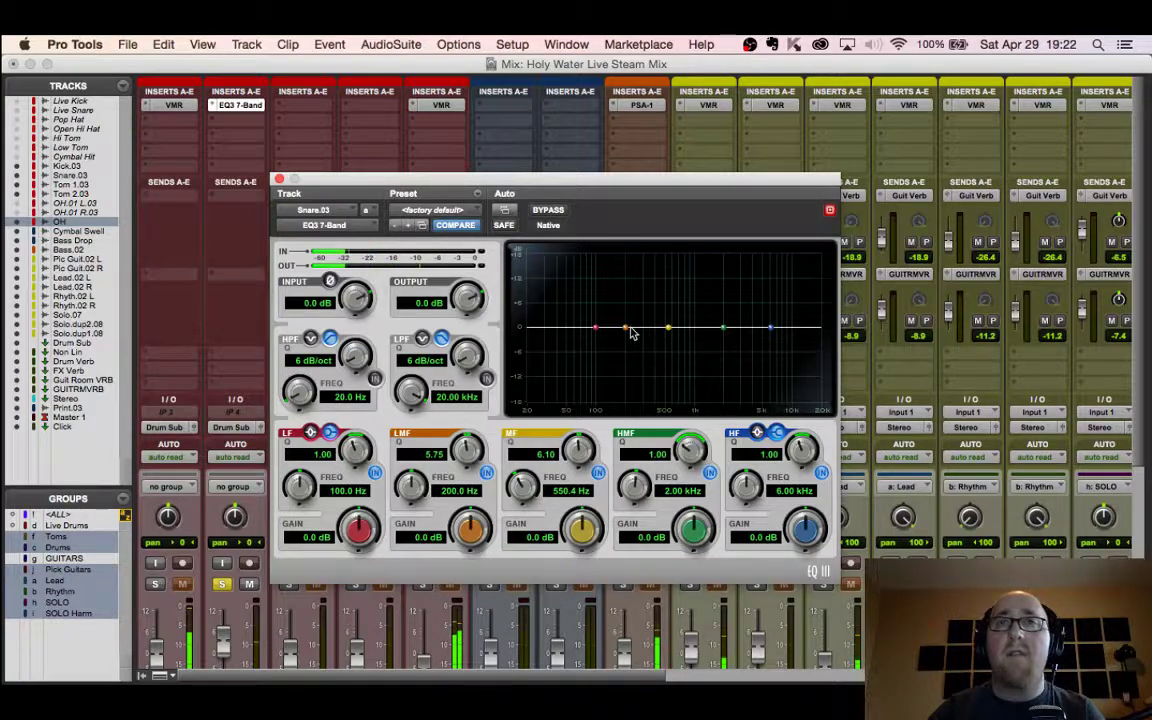
drag(626, 329, 621, 276)
drag(466, 450, 463, 527)
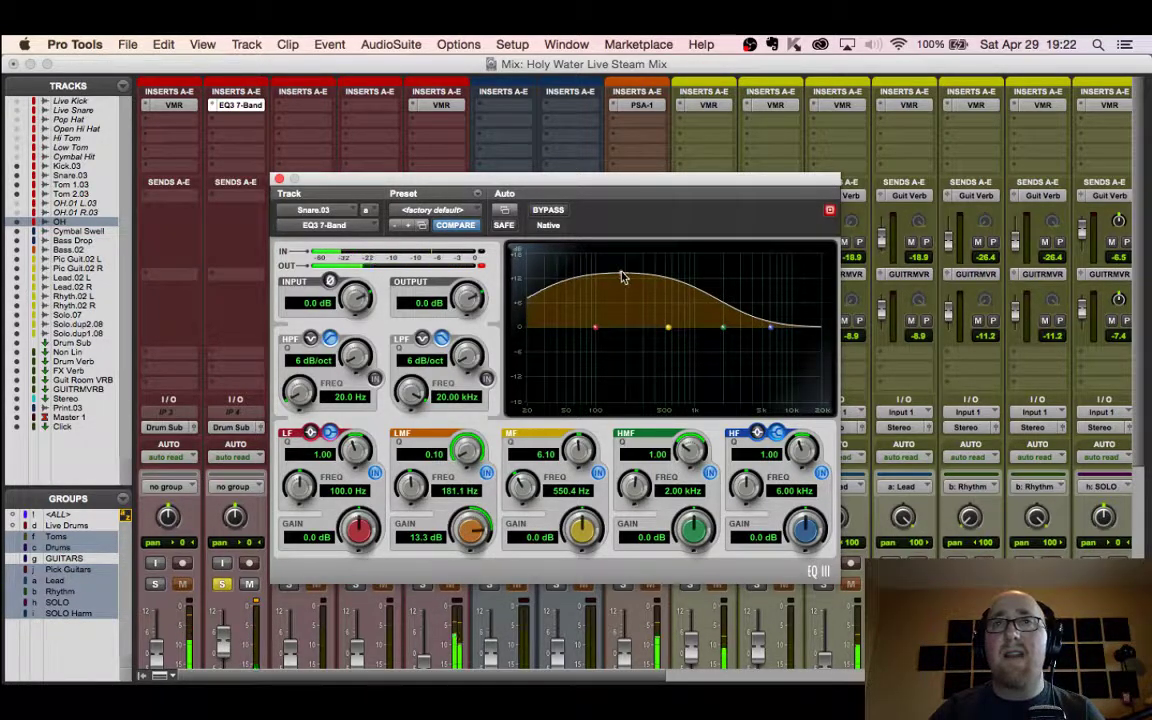
drag(622, 277, 593, 282)
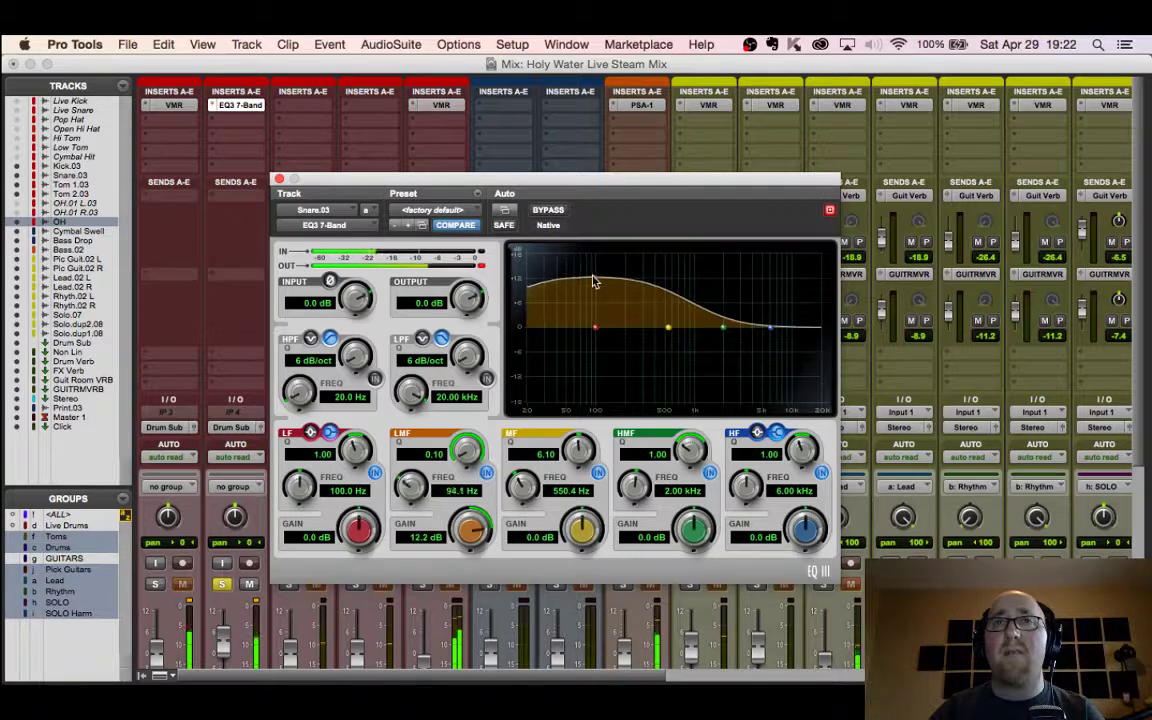
drag(467, 450, 487, 338)
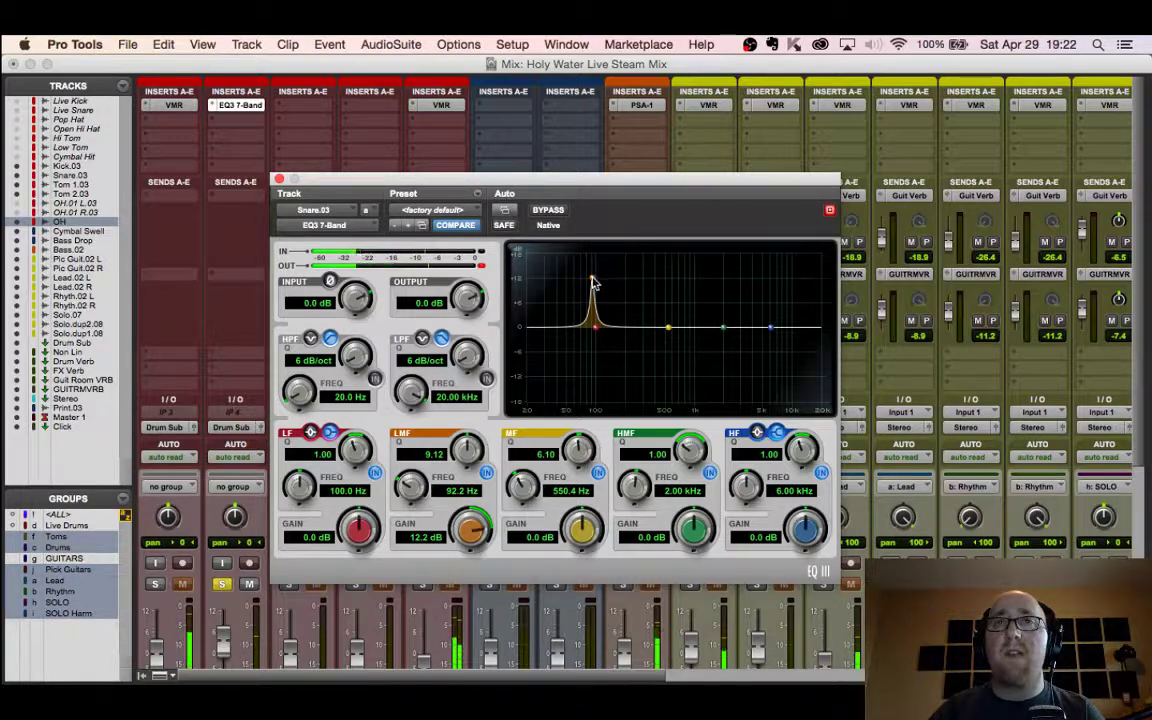
drag(592, 284, 631, 234)
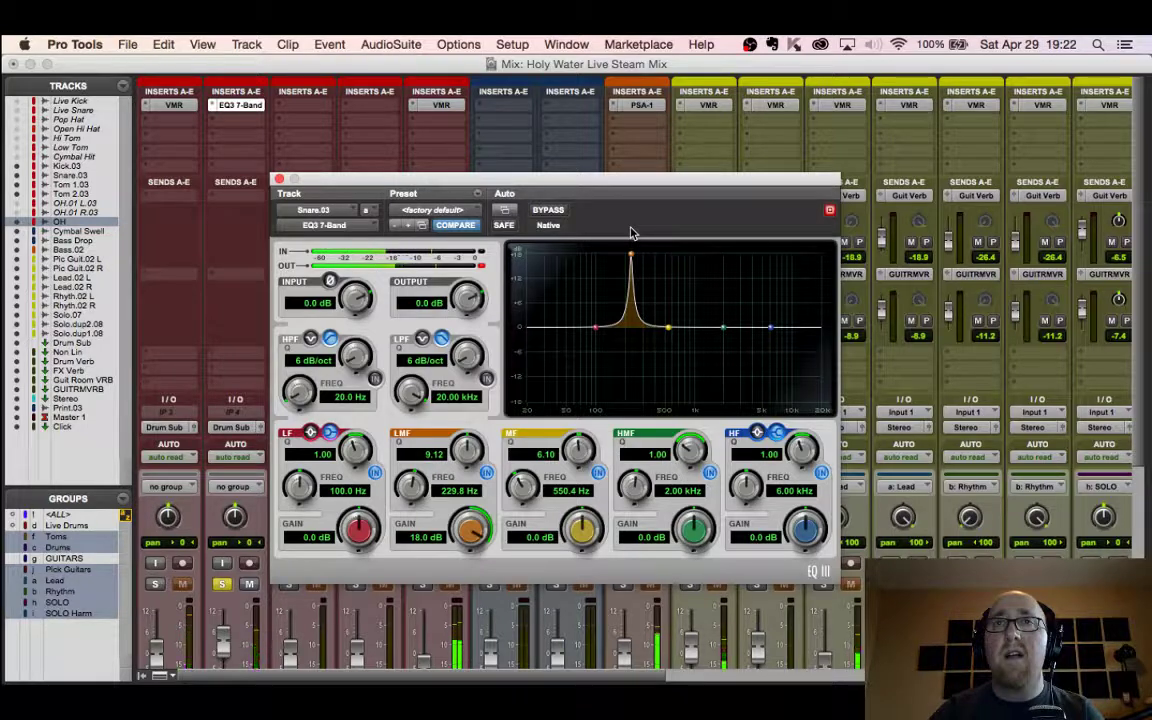
Step: Compare the sound with the LMF band off and on, and cut its gain to -9.9 dB
click(486, 472)
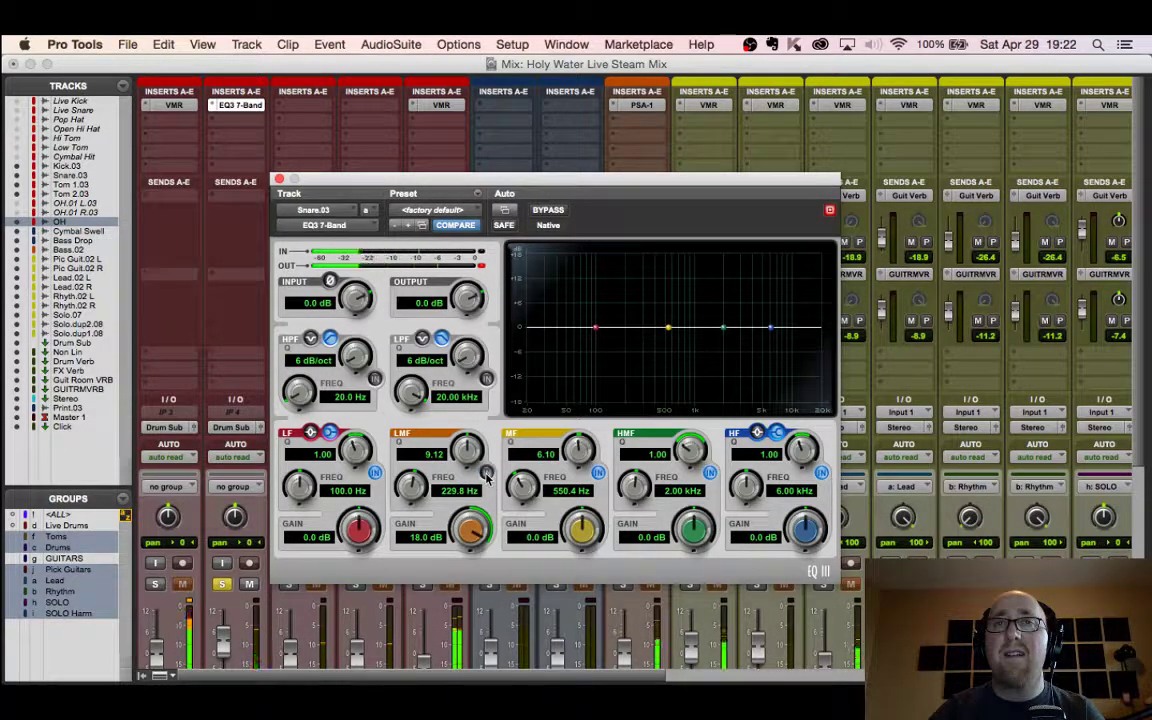
click(486, 472)
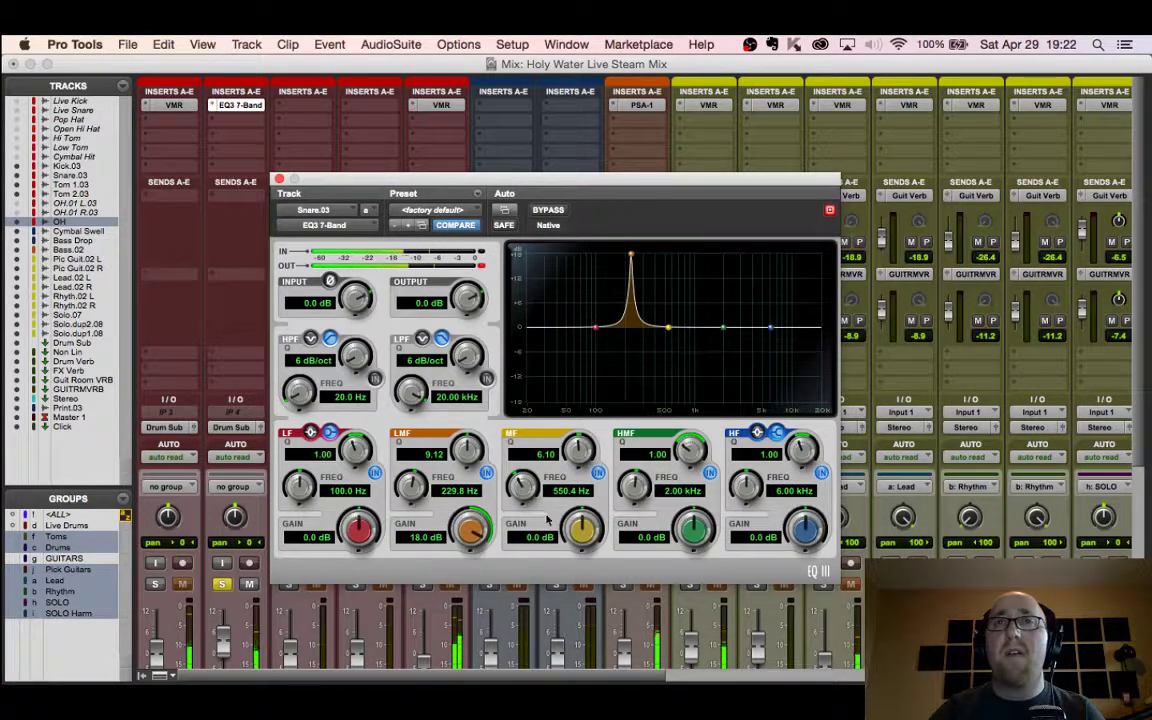
drag(472, 527, 456, 617)
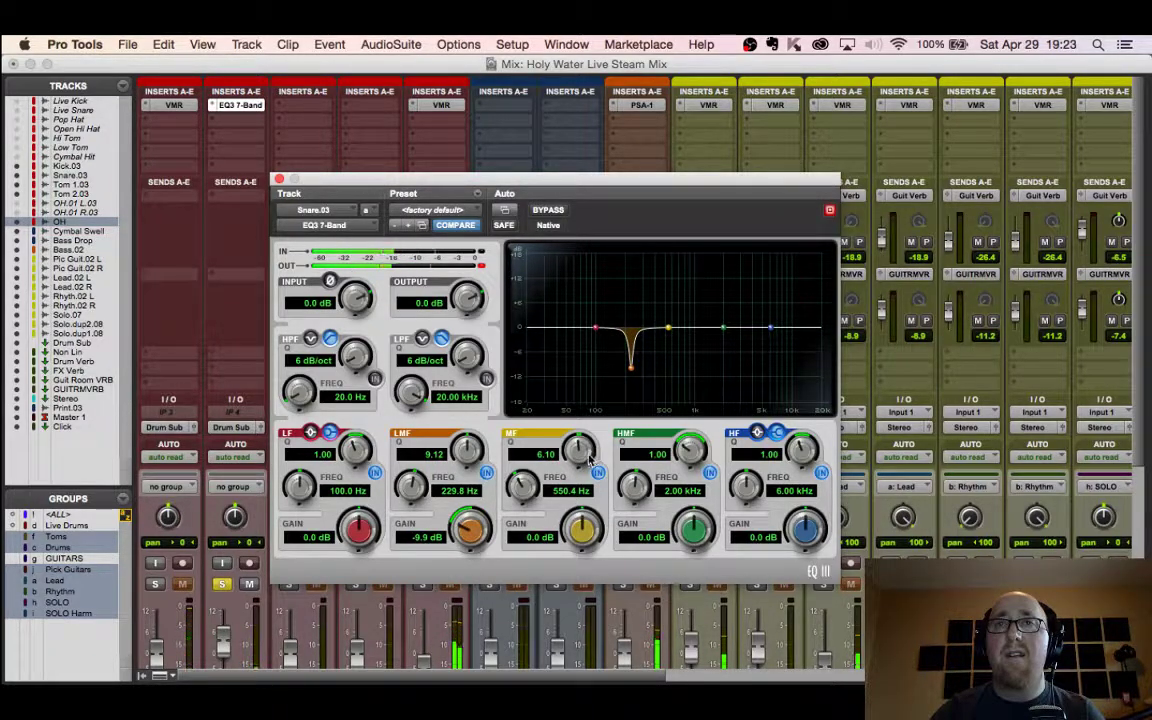
Step: Compare the snare with the whole EQ bypassed and active, and close the EQ3 7-Band window
click(546, 210)
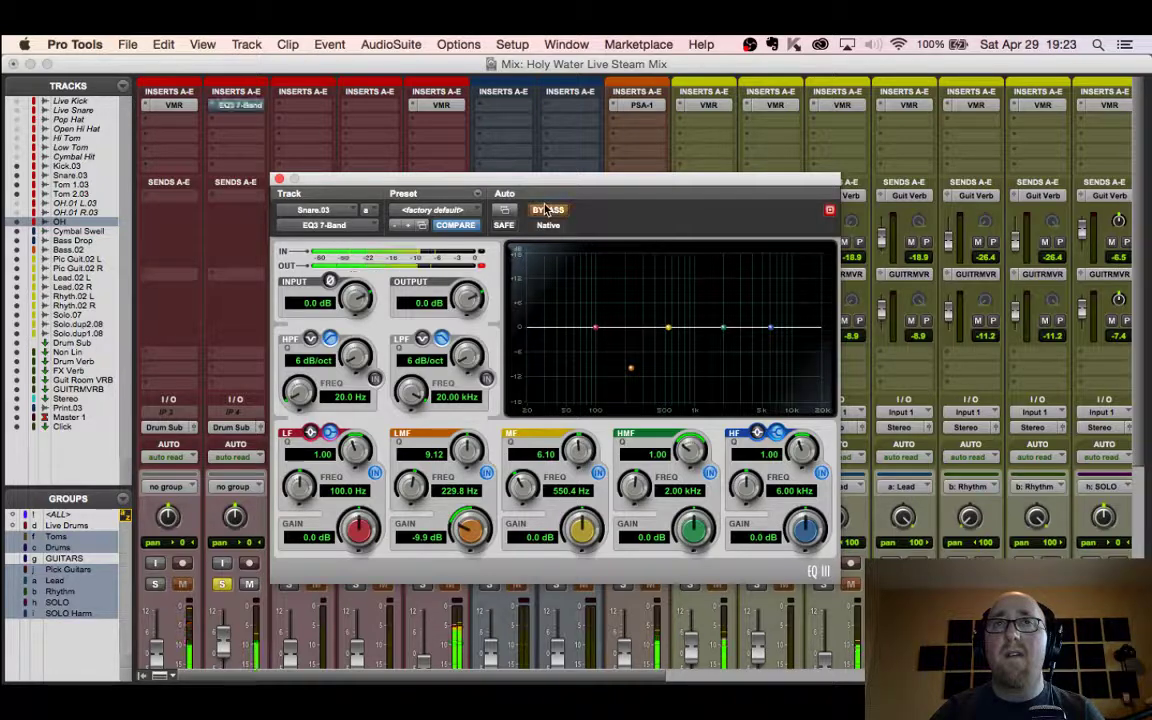
click(546, 210)
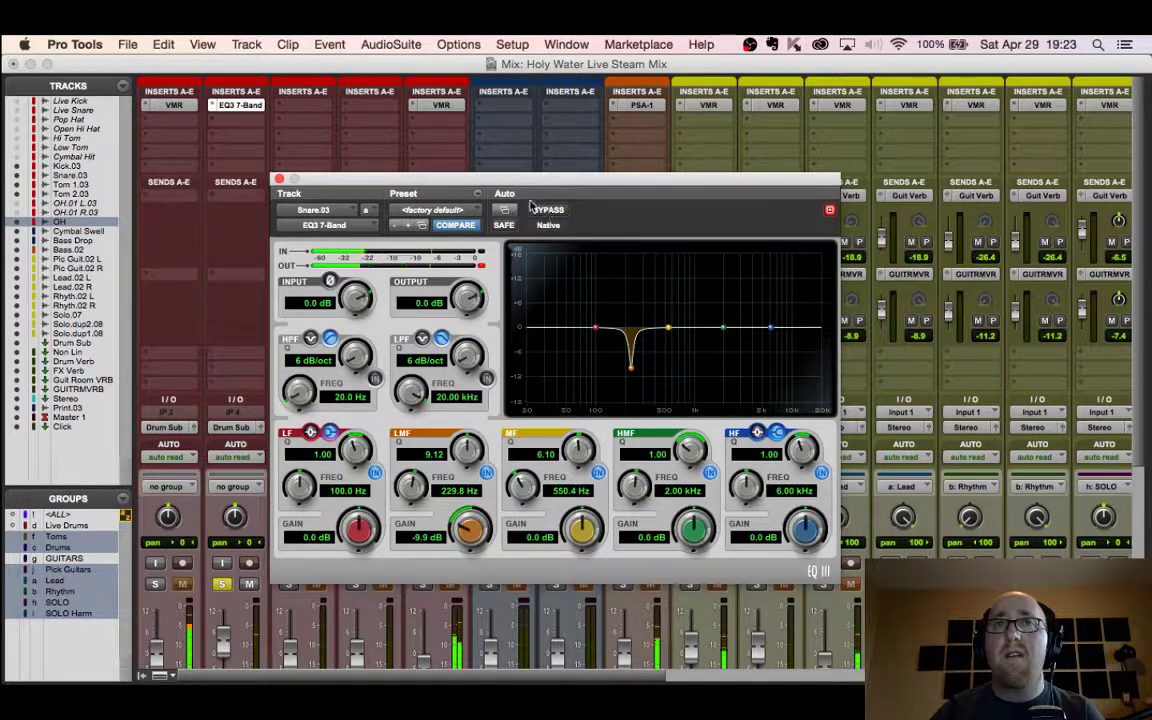
click(280, 181)
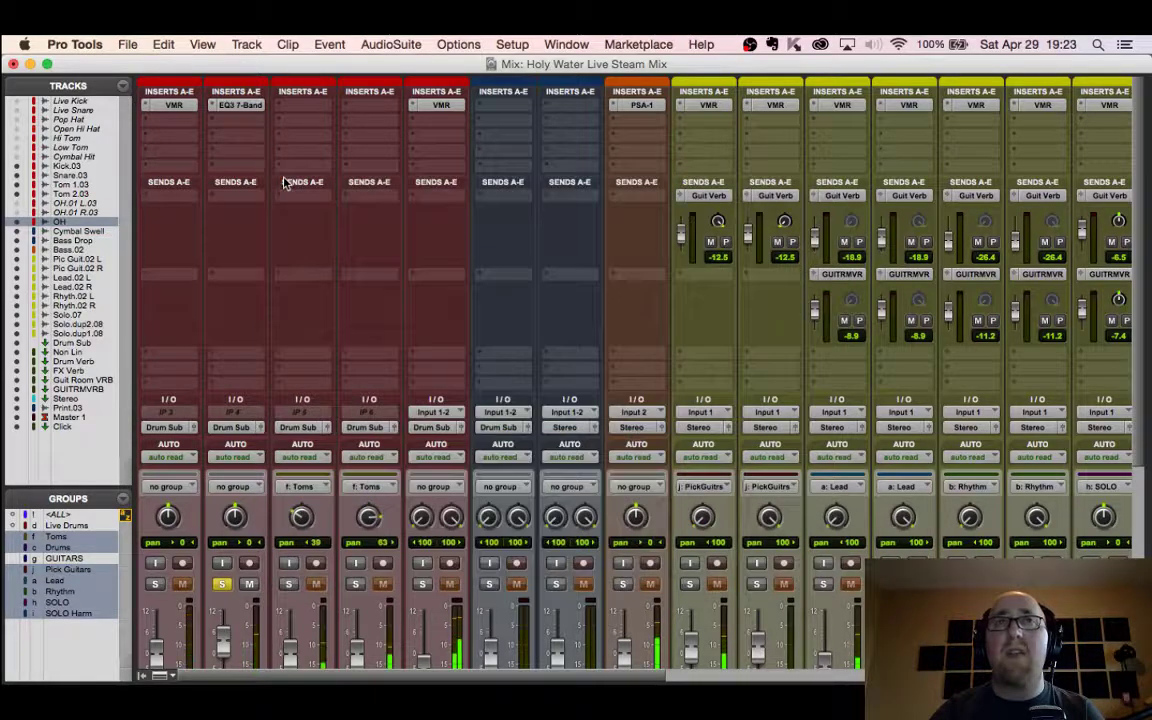
Step: Insert Virtual Mix Rack in Snare.03's second insert slot and load its KICK MIX drum preset
click(233, 121)
mouse_move(262, 154)
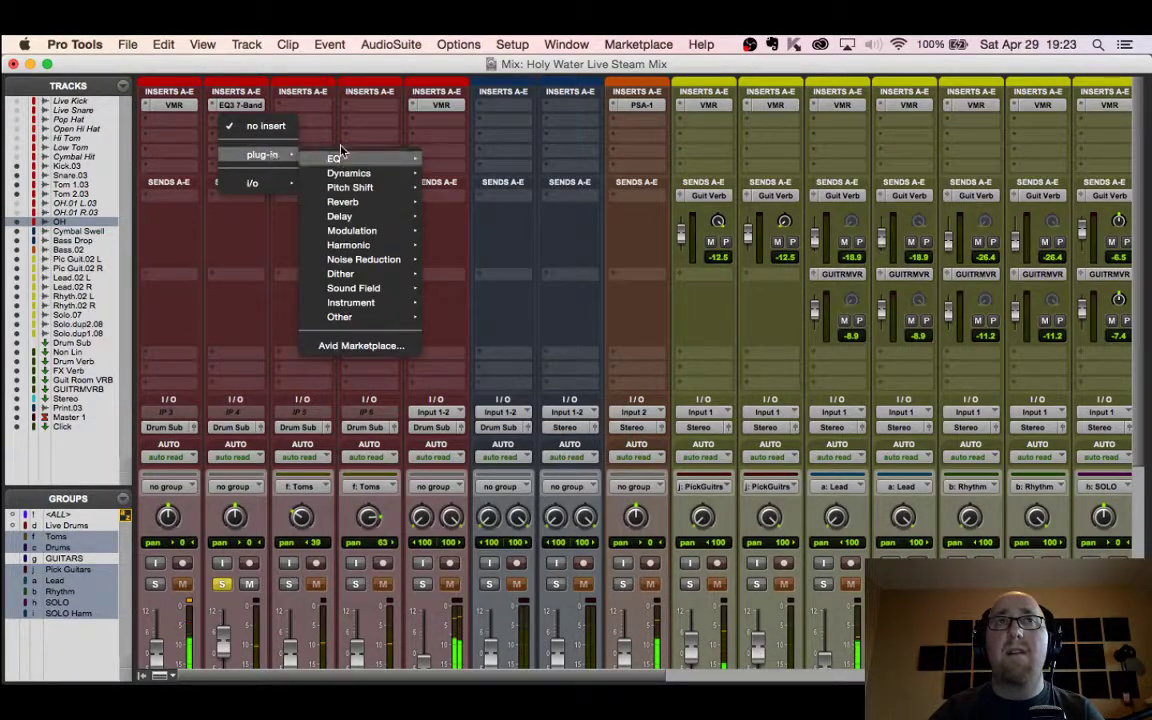
mouse_move(340, 158)
click(494, 388)
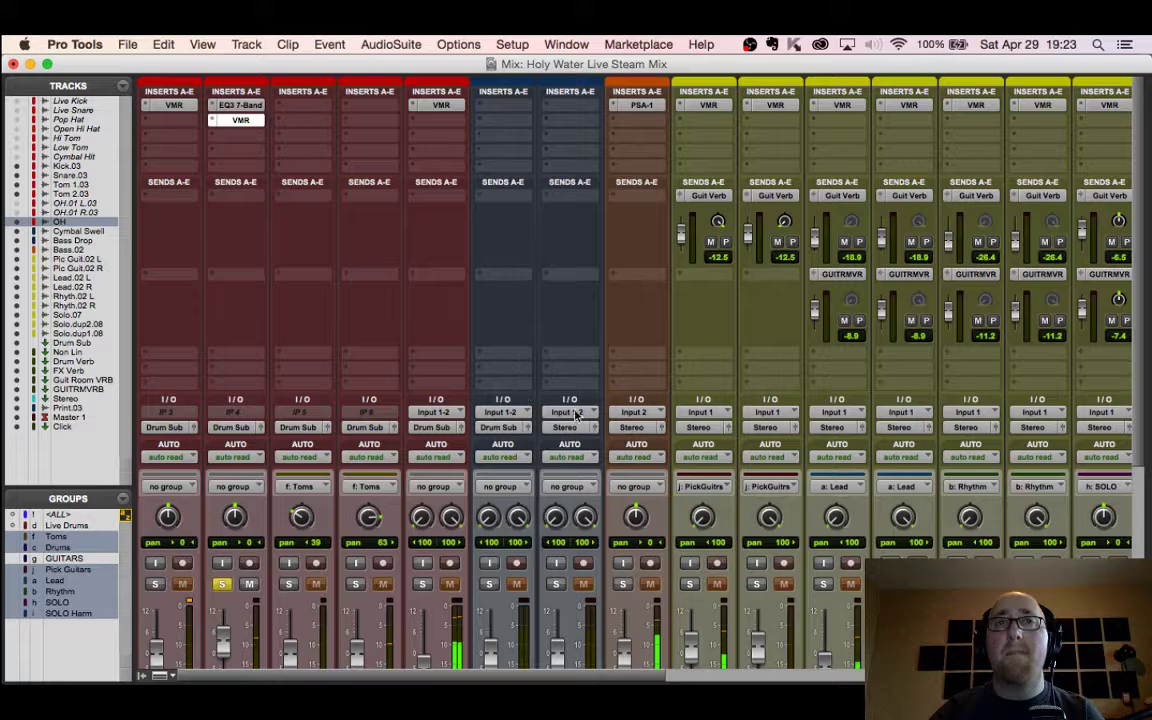
click(516, 137)
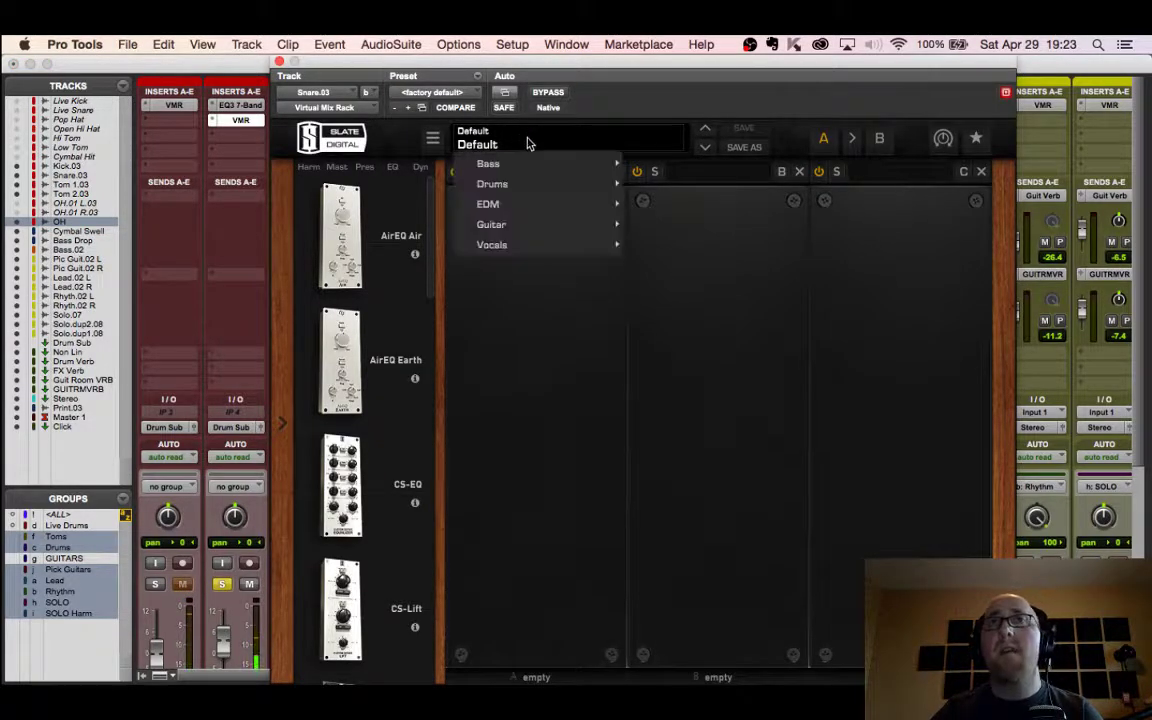
mouse_move(522, 190)
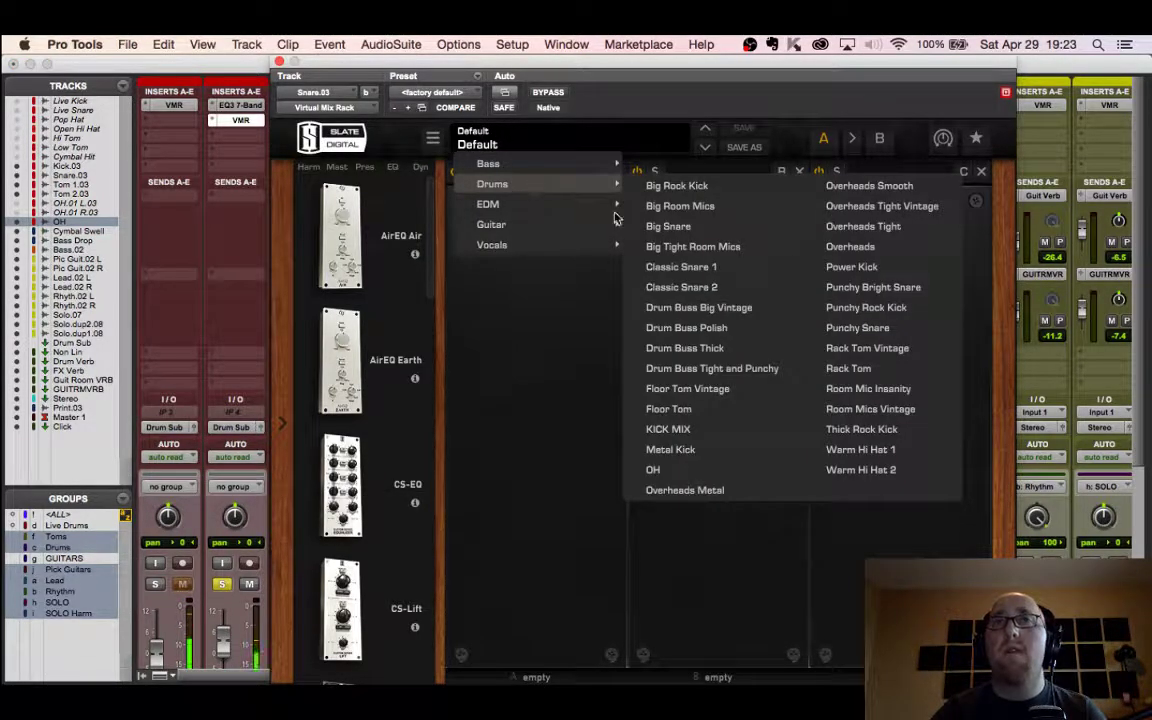
click(668, 429)
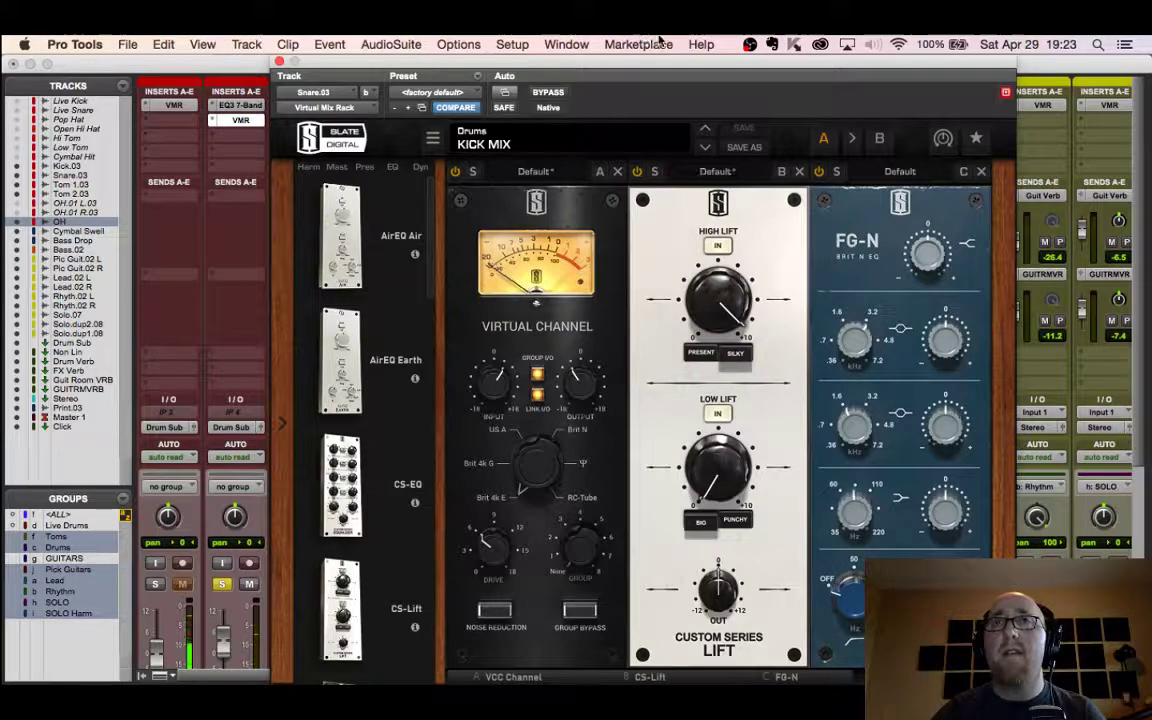
drag(660, 63, 580, 63)
Step: Set the CS-Lift module's High Lift to 10 and its Low Lift to about 8.5
mouse_move(637, 555)
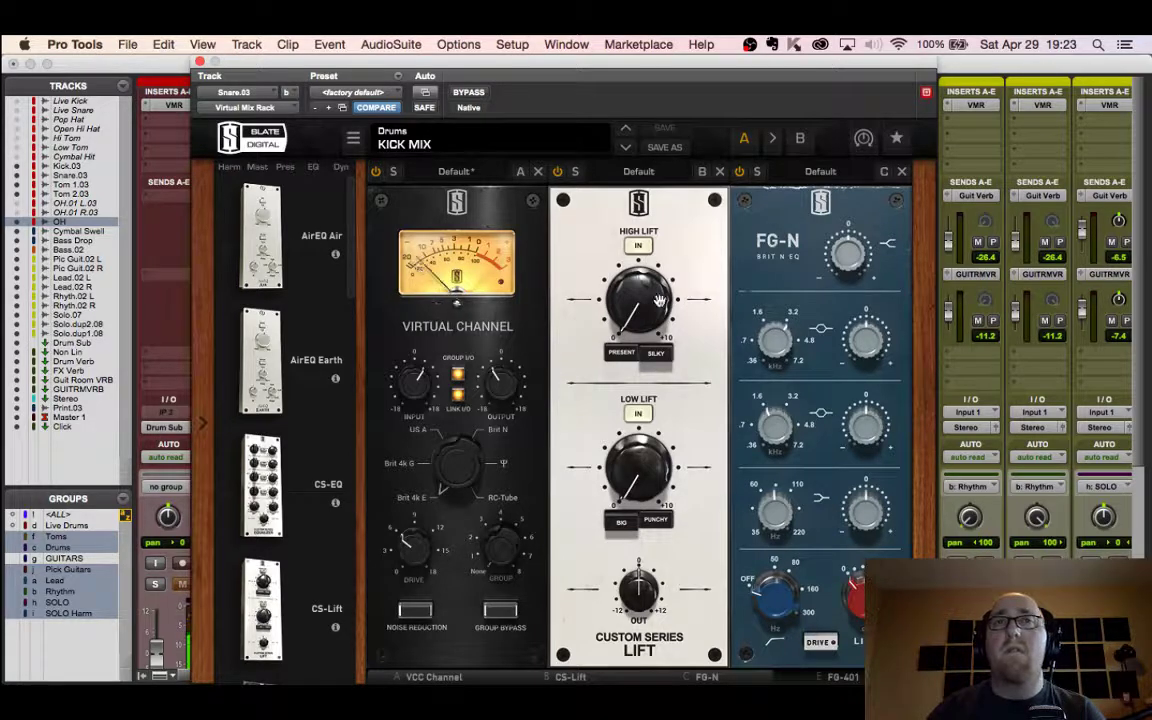
drag(638, 311, 660, 170)
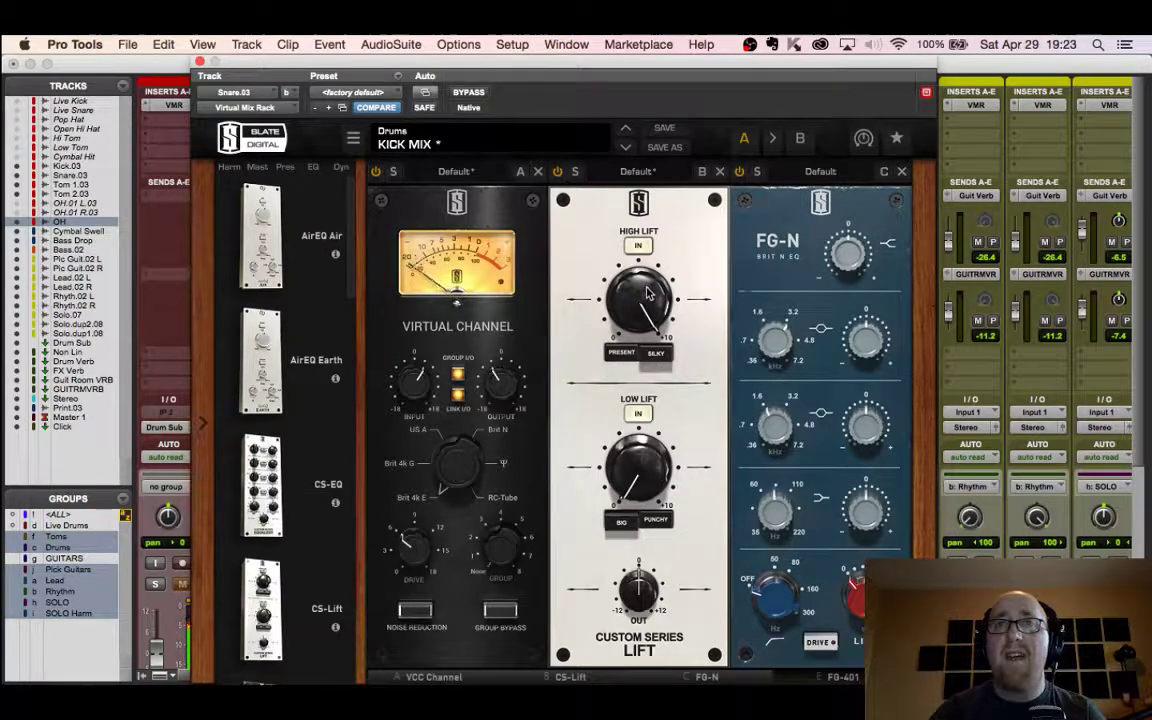
drag(647, 292, 578, 338)
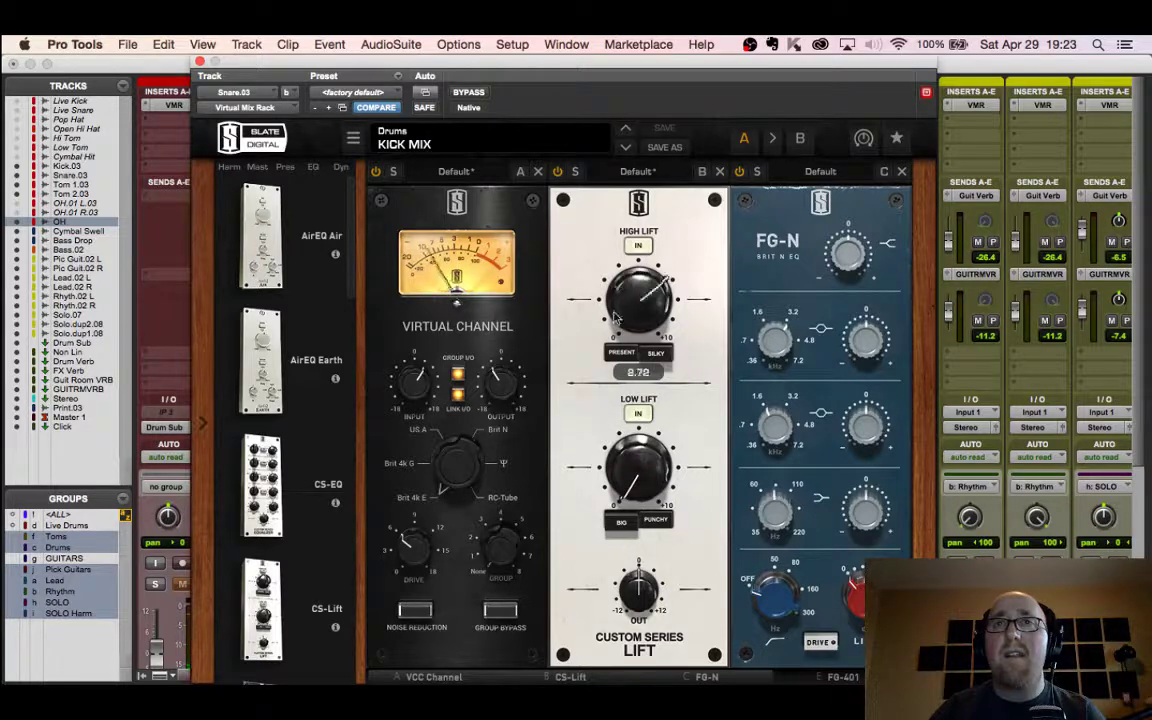
drag(585, 292, 628, 249)
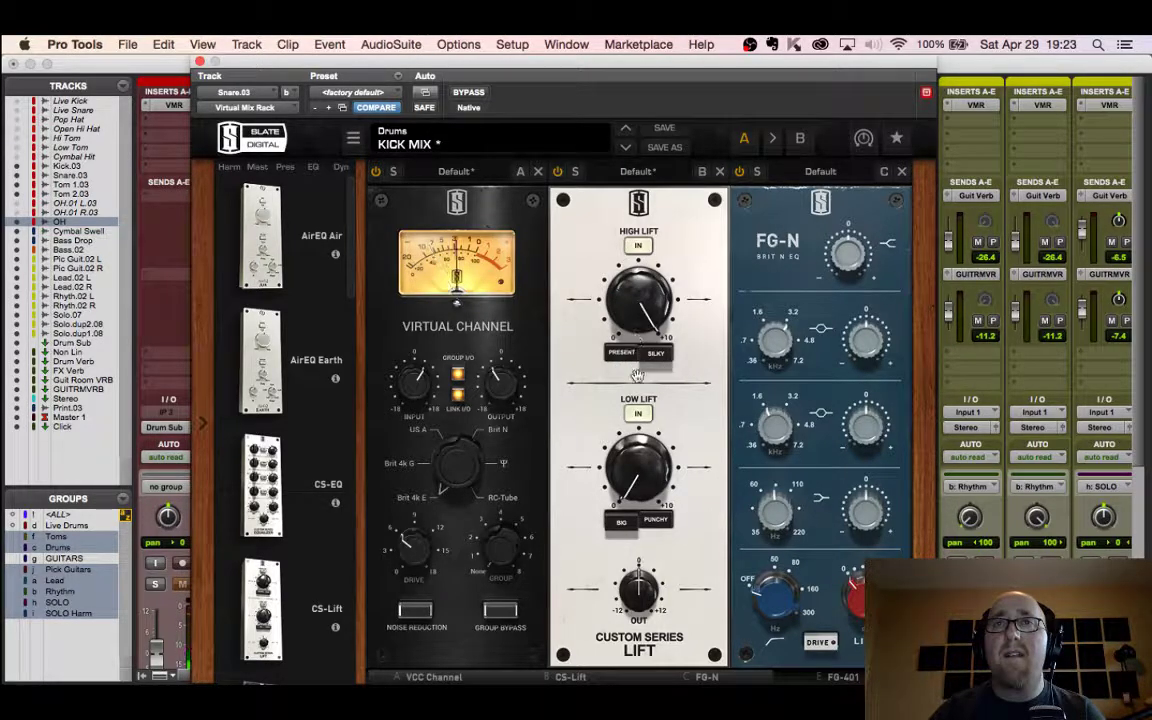
drag(637, 474, 630, 317)
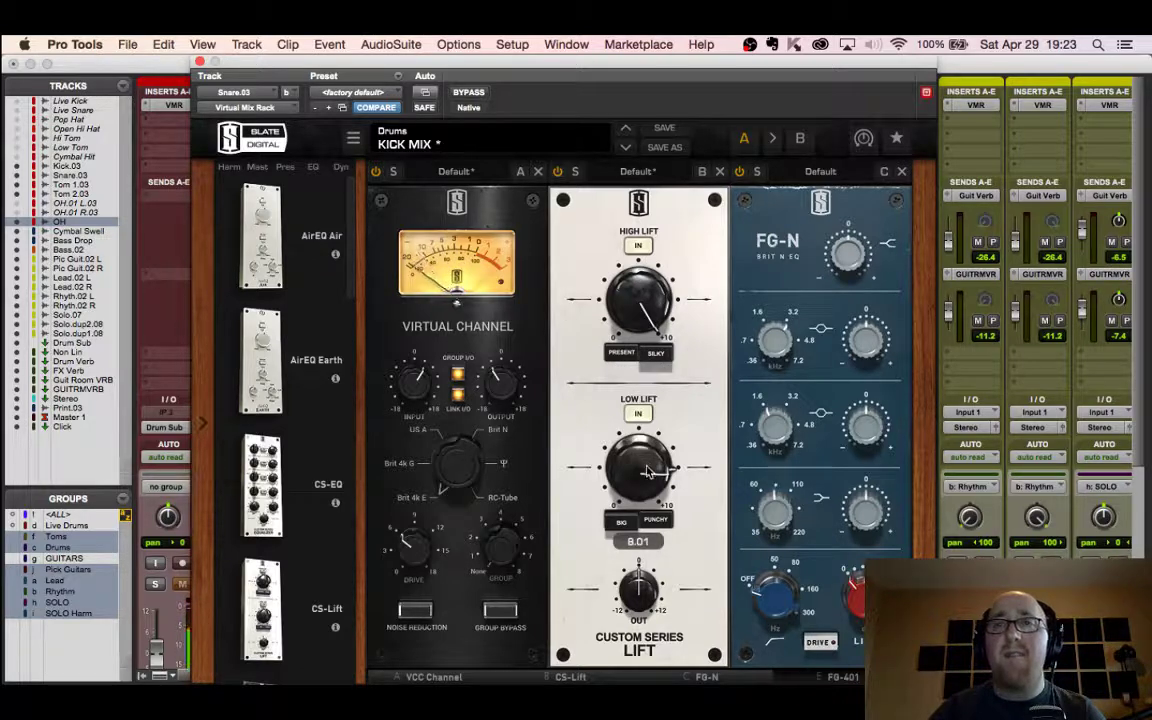
drag(647, 472, 648, 465)
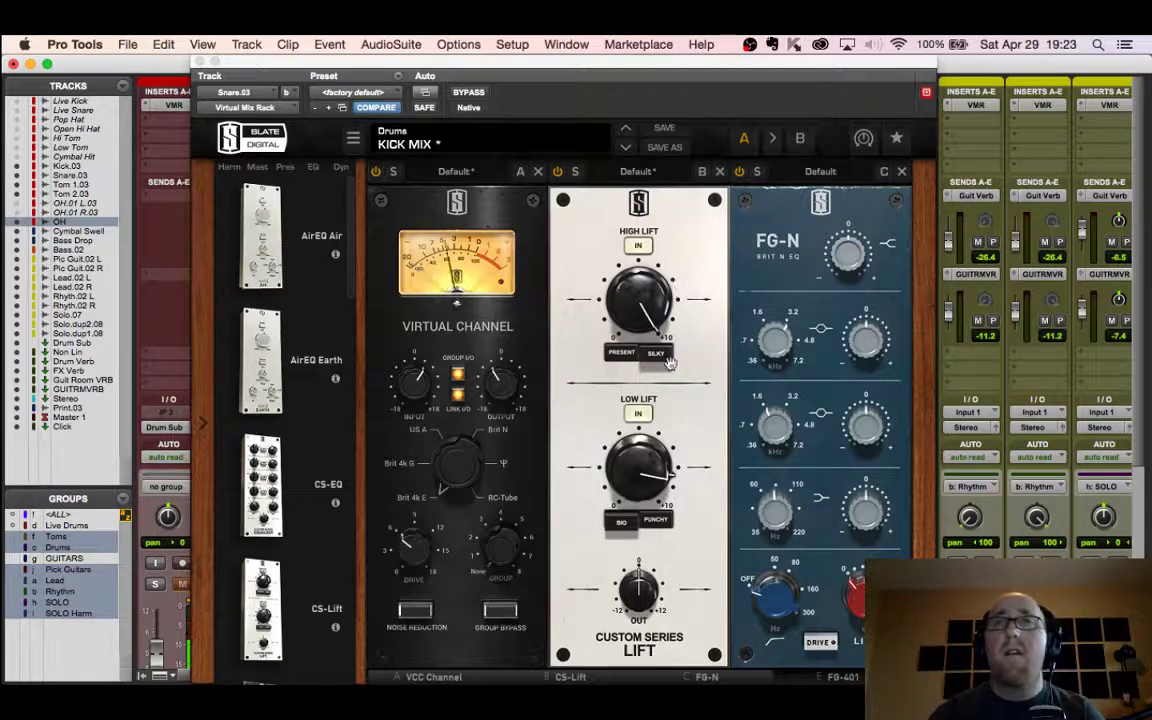
Step: Set the playback engine's H/W buffer size to 1024 samples
click(513, 45)
click(553, 80)
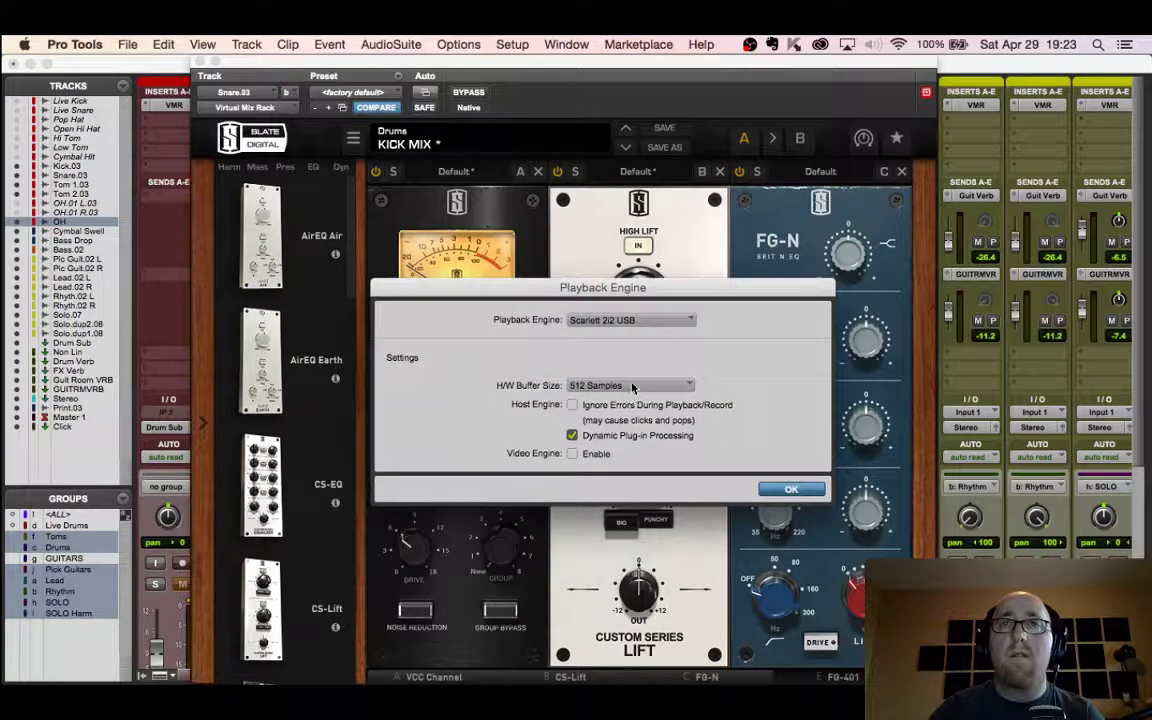
click(632, 386)
click(629, 402)
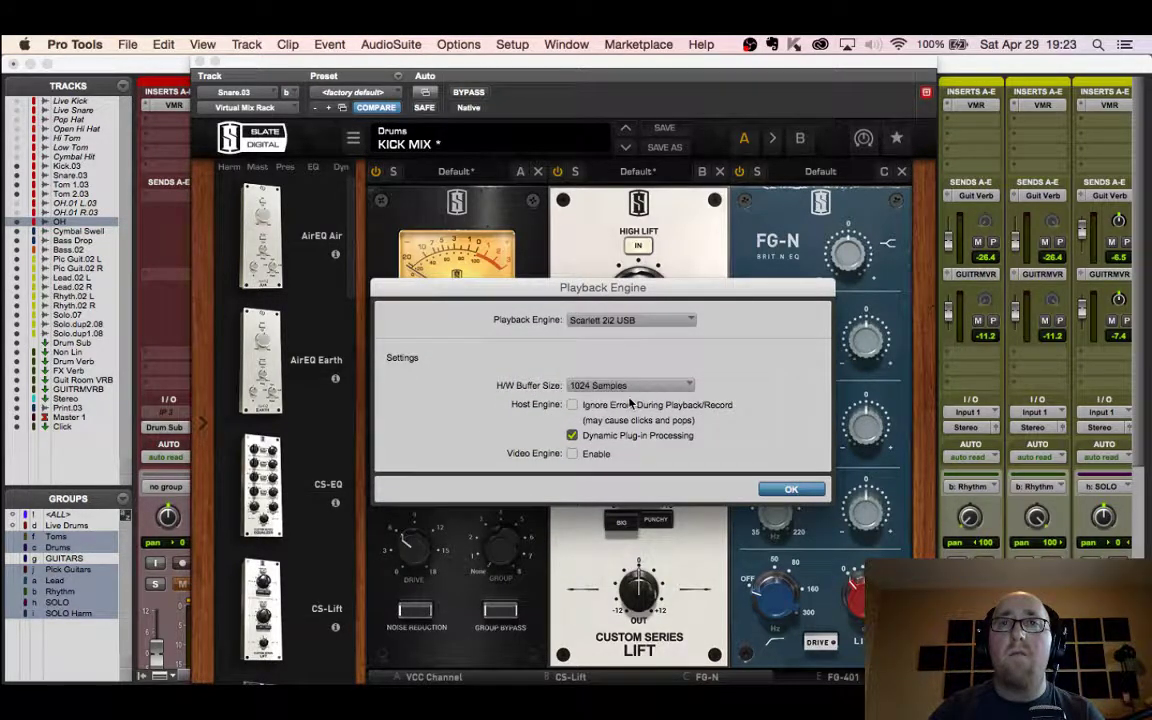
click(789, 496)
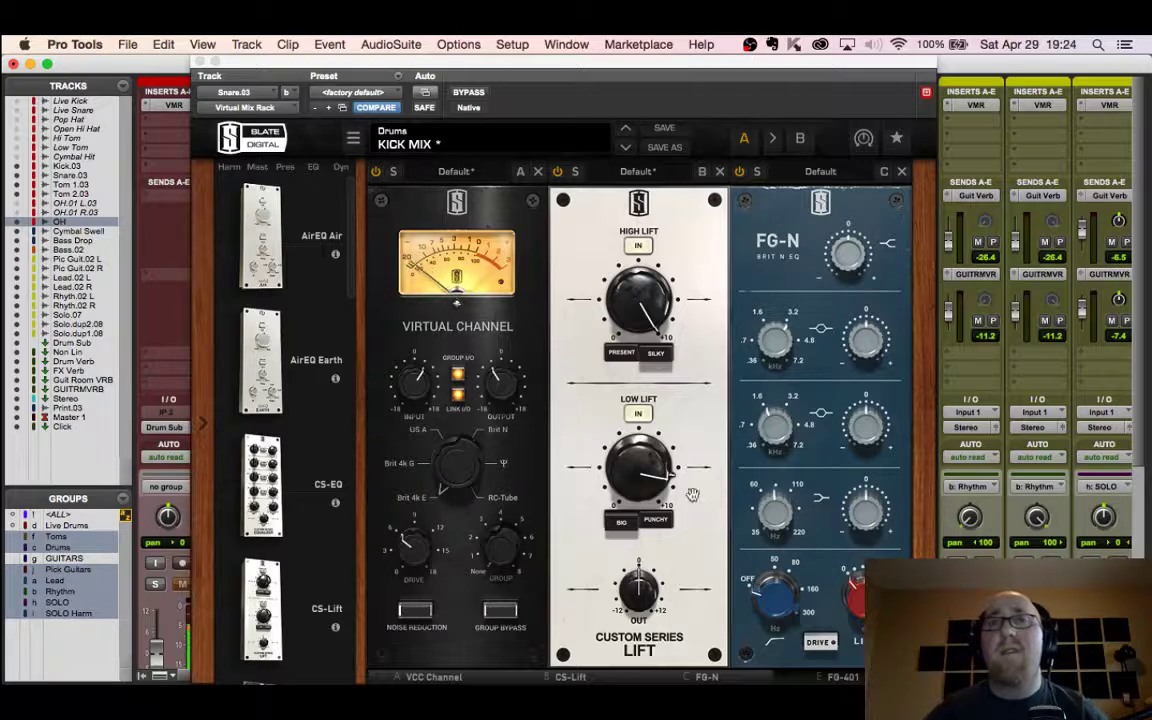
Step: Raise CS-Lift's Low Lift slightly, to about 9
click(645, 478)
drag(645, 478, 650, 473)
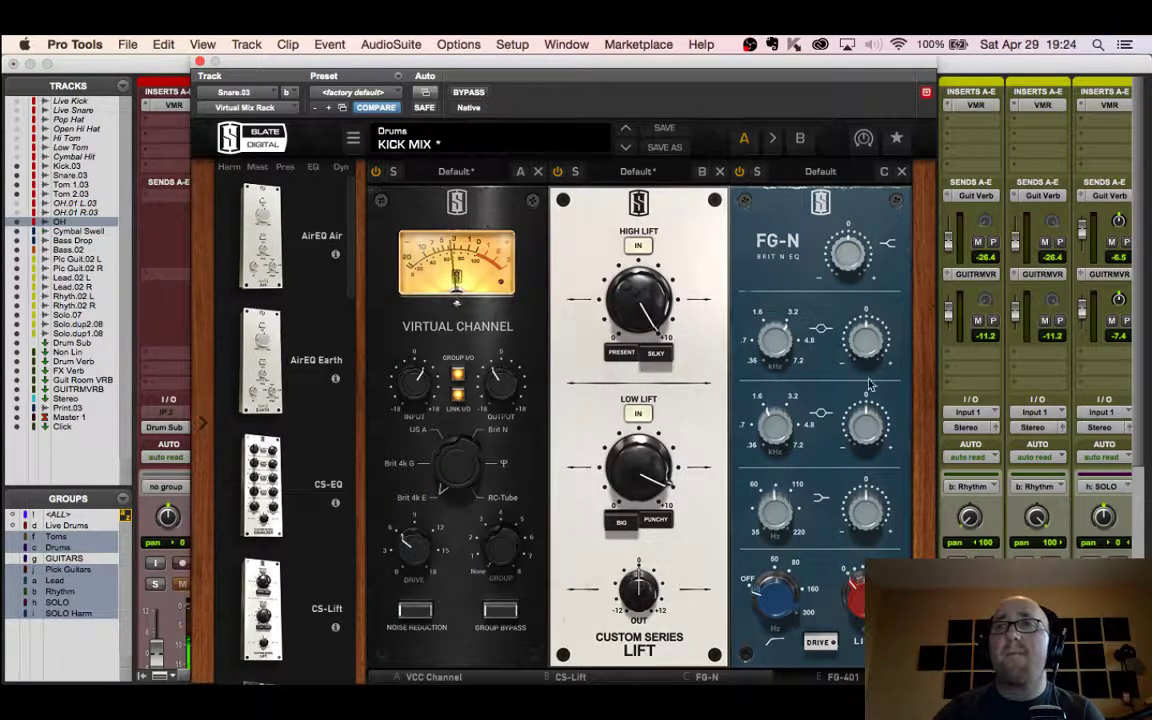
Step: In FG-N, lower the low-mid band's frequency and cut its gain, and boost the high shelf to +9.66 dB
drag(868, 430, 868, 384)
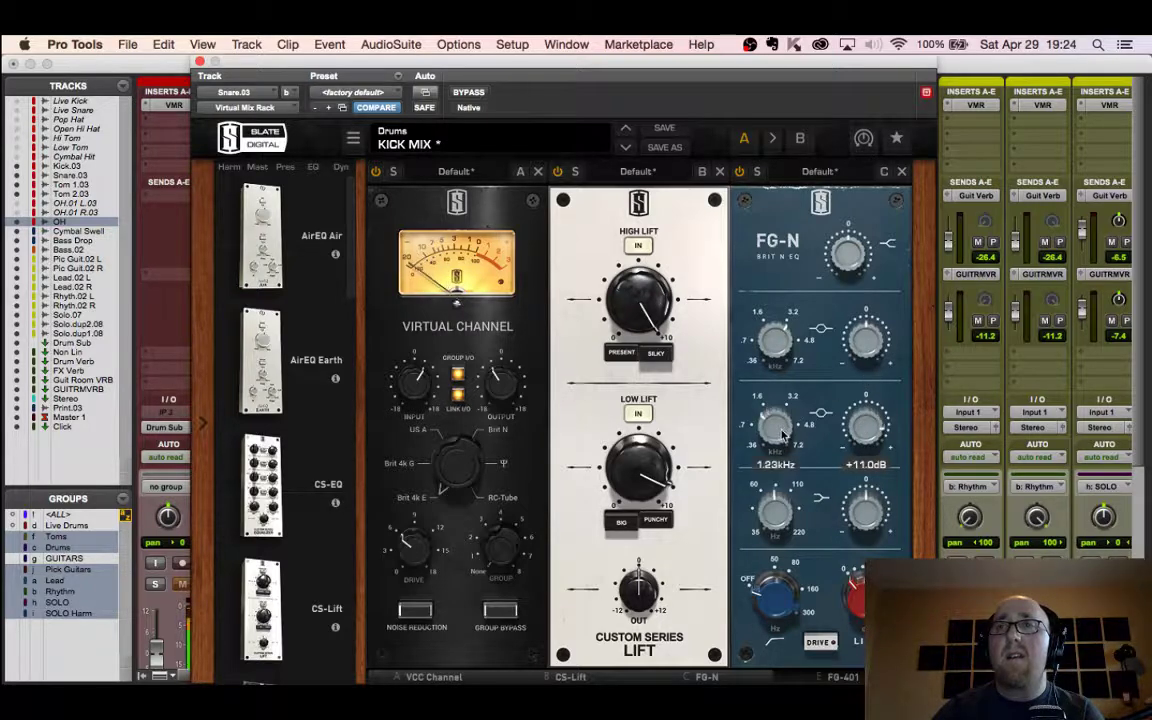
drag(783, 432, 783, 462)
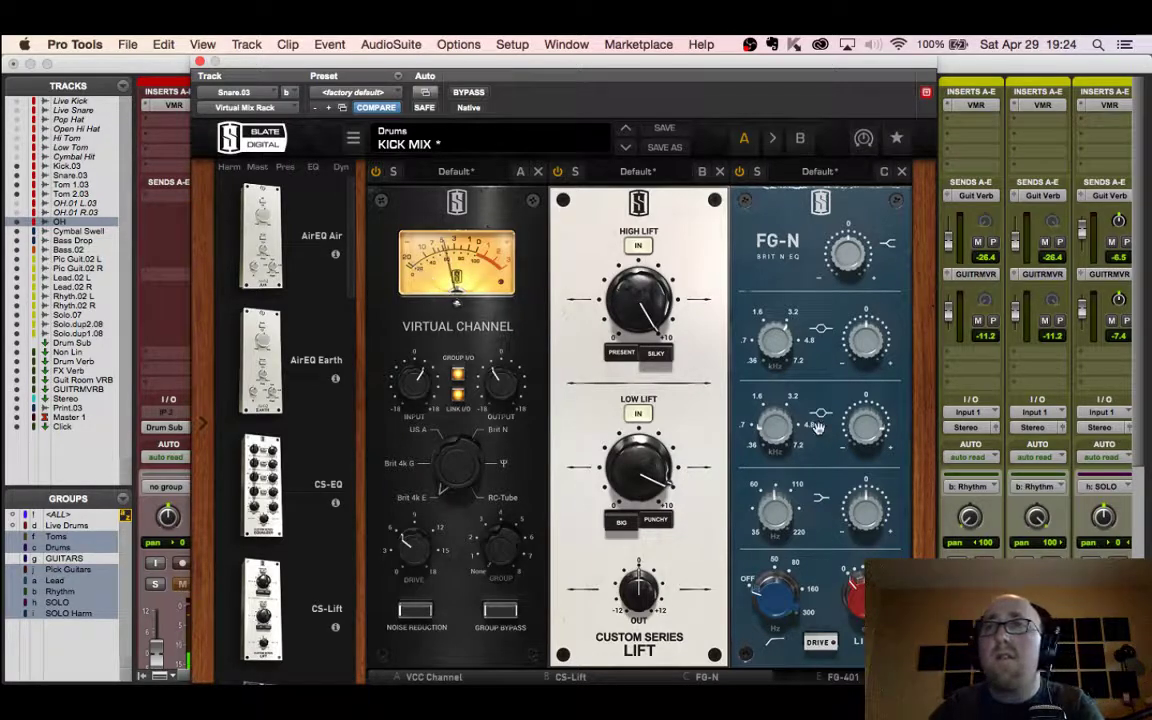
drag(866, 490, 858, 530)
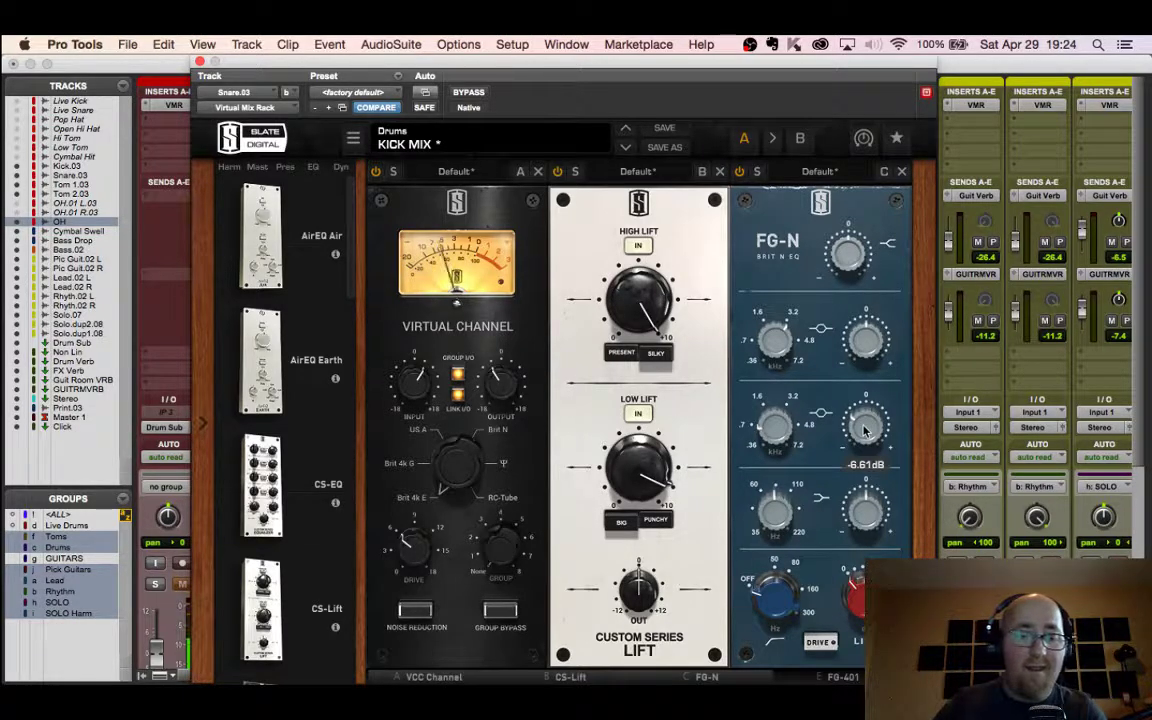
drag(866, 430, 868, 400)
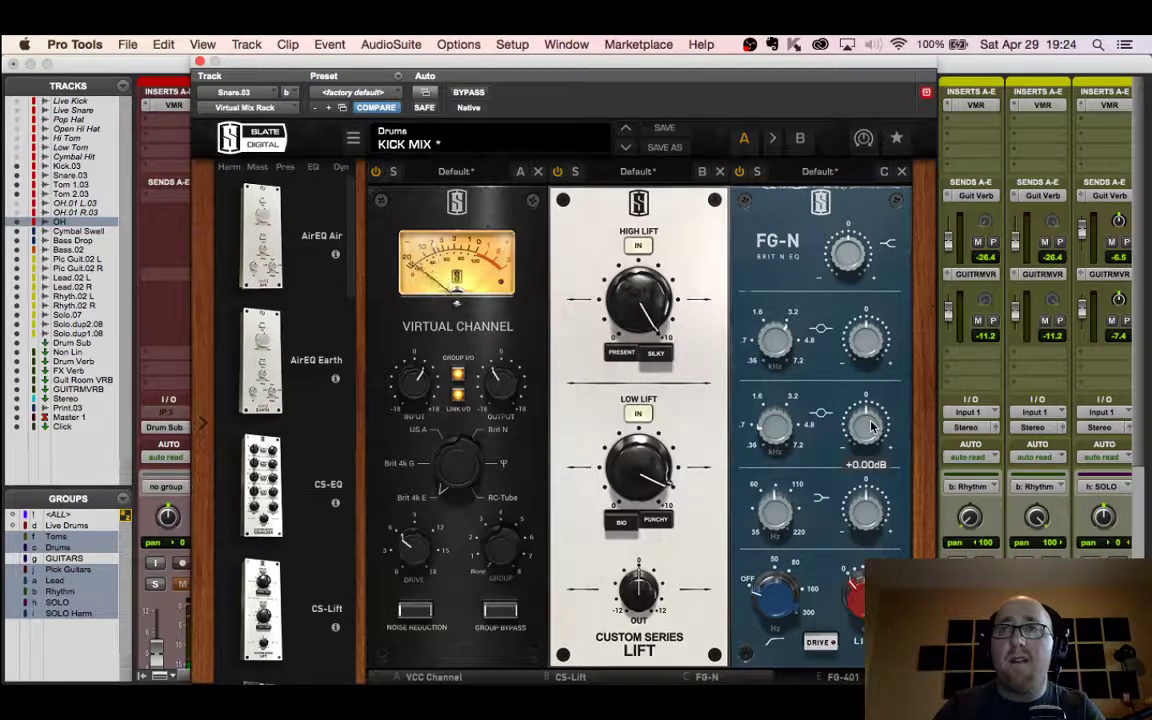
drag(871, 427, 872, 457)
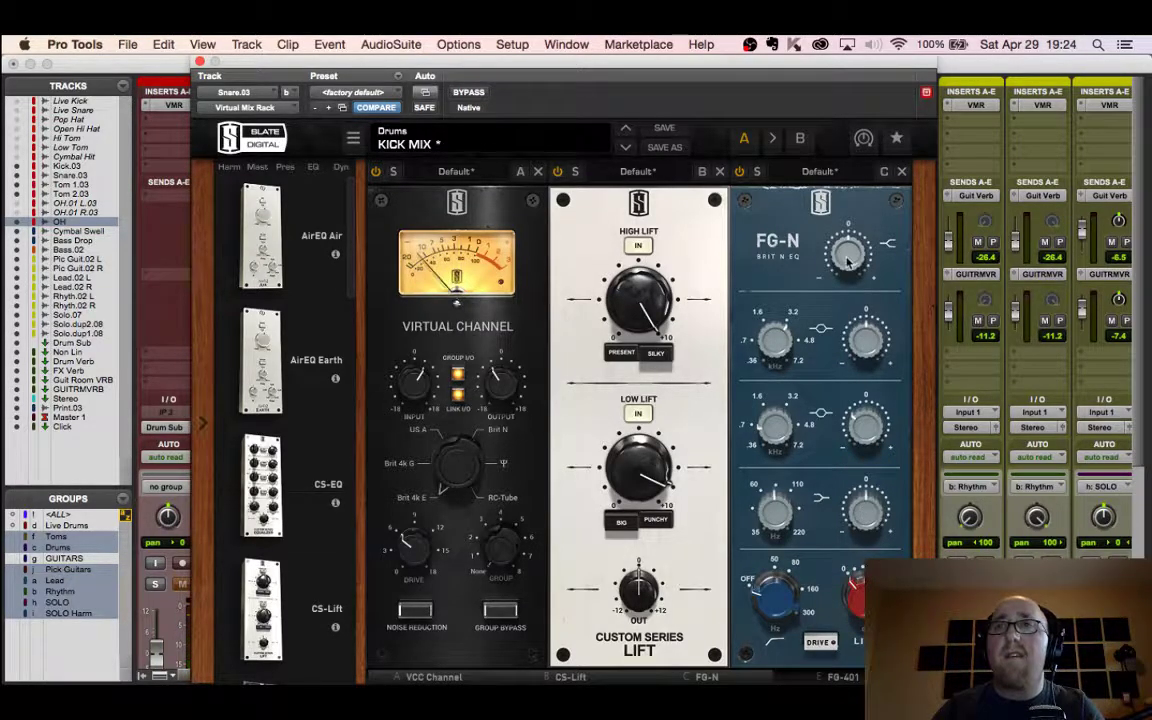
drag(848, 262, 846, 201)
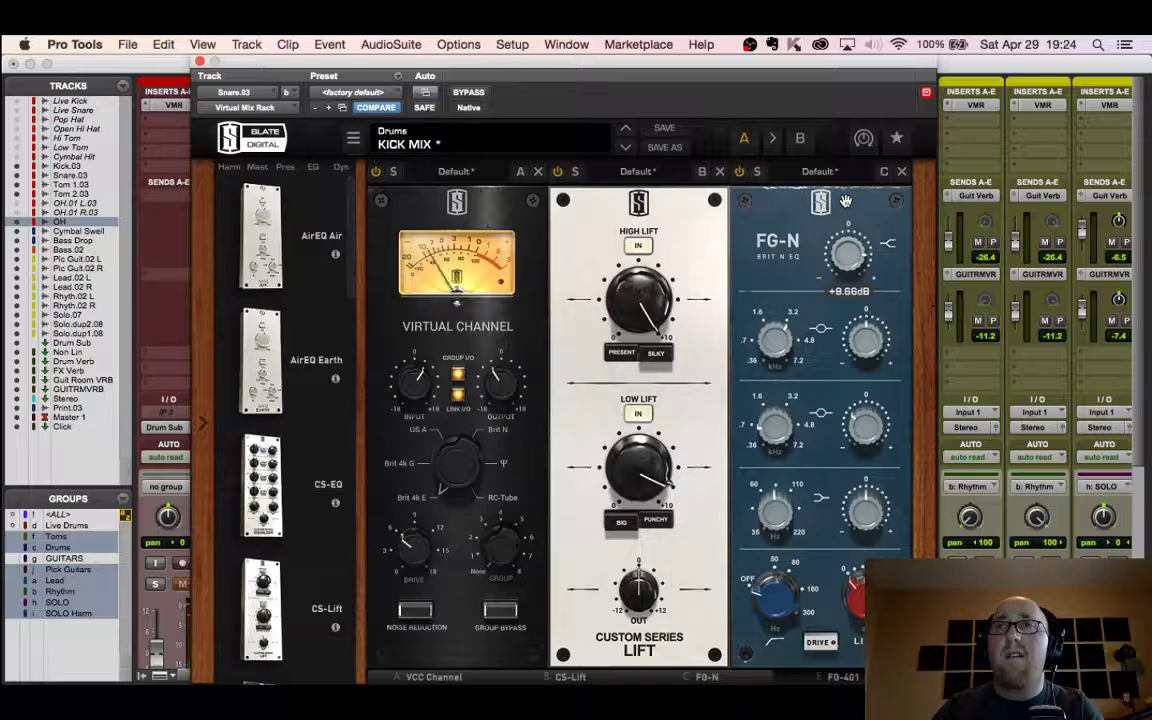
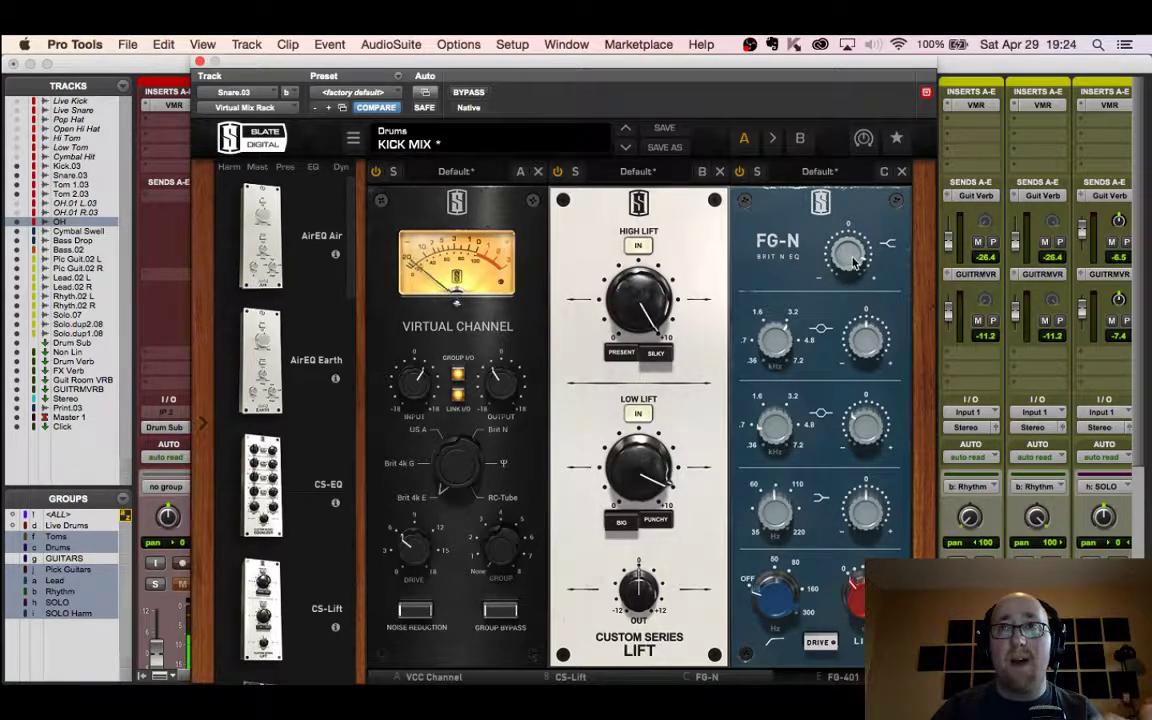
Step: Audition the snare's FG-N high-shelf gain by raising and lowering it, finishing with a boost
drag(845, 253, 857, 201)
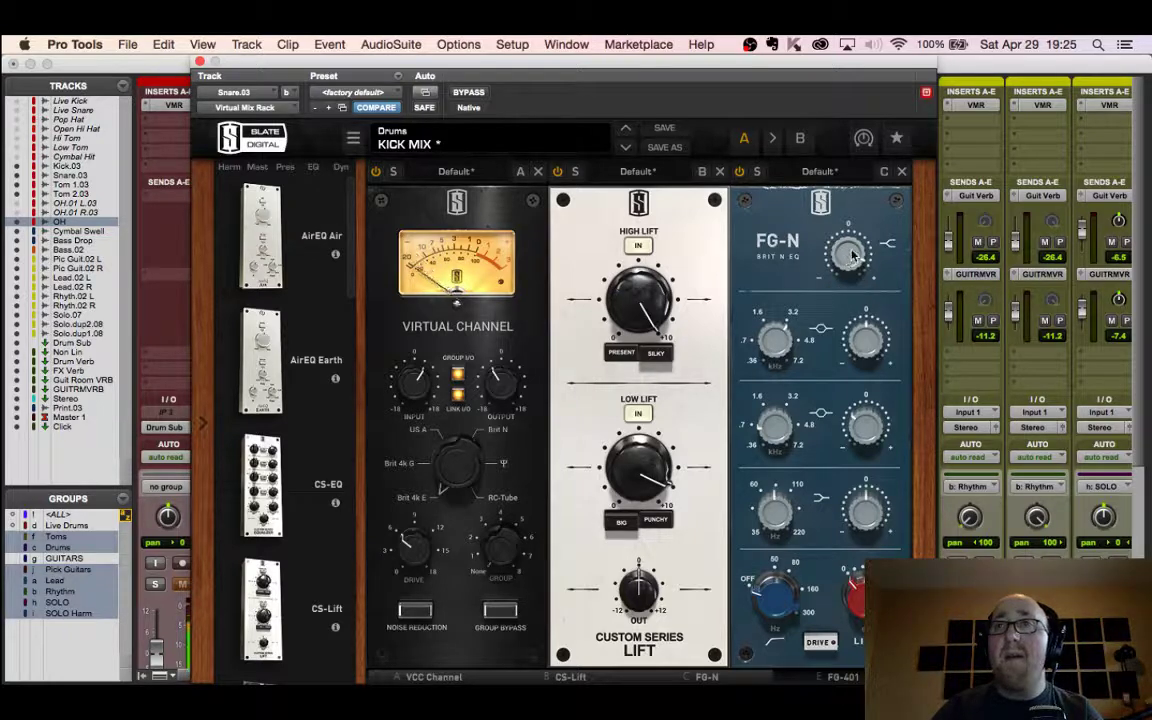
drag(852, 258, 856, 333)
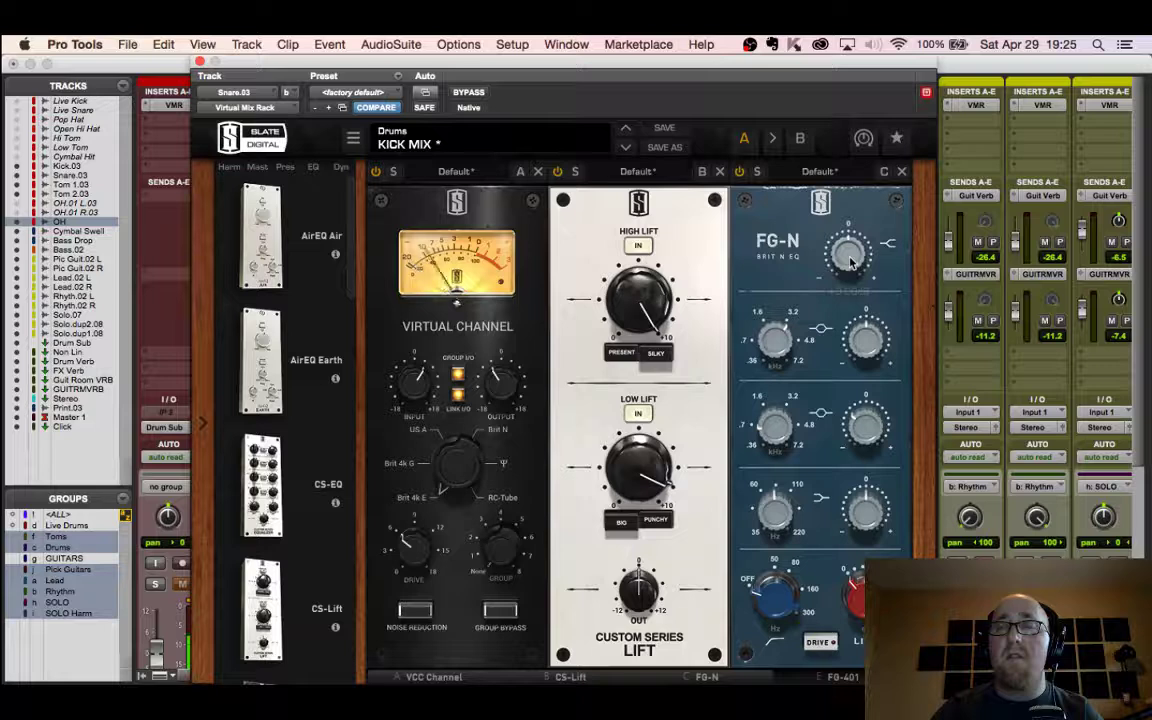
drag(850, 262, 856, 207)
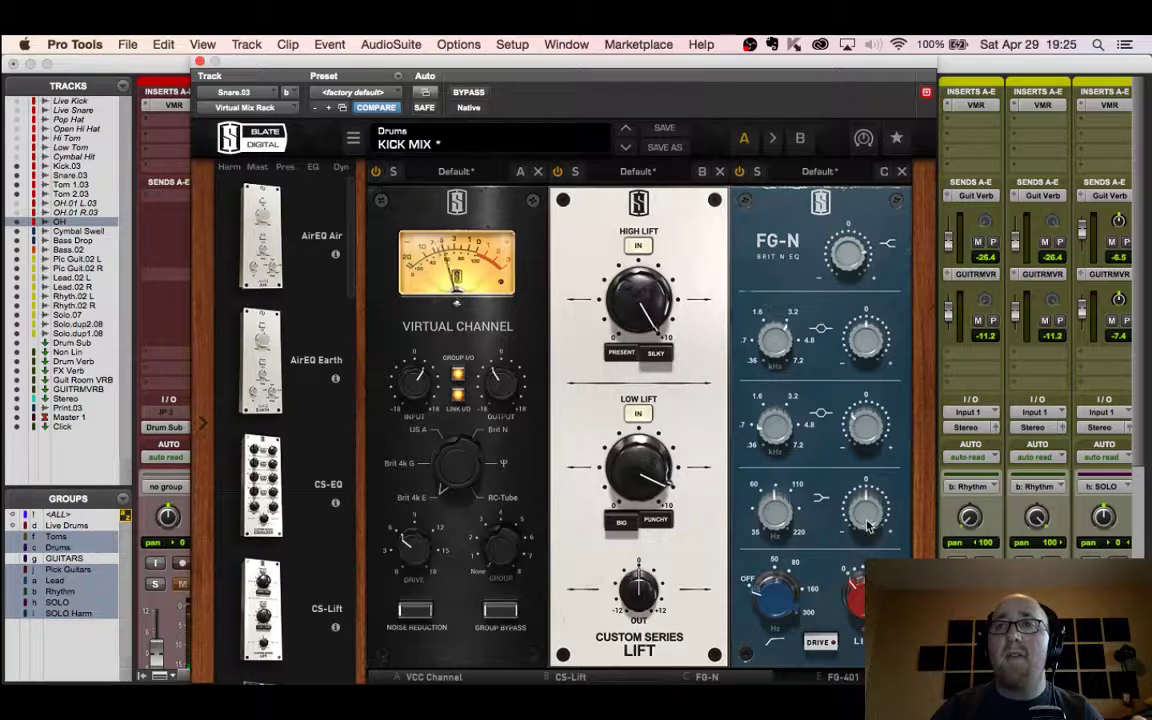
Step: Set the snare's FG-N high-pass filter to about 50 Hz and raise the low-band gain slightly
mouse_move(770, 593)
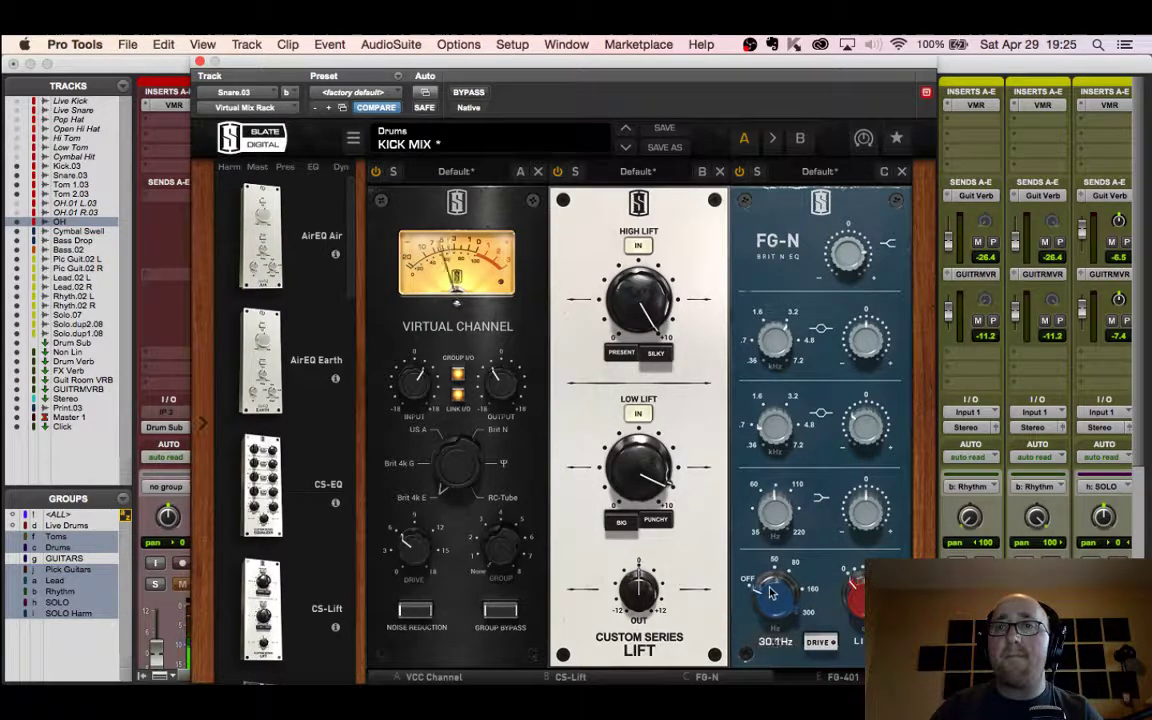
drag(770, 593, 773, 560)
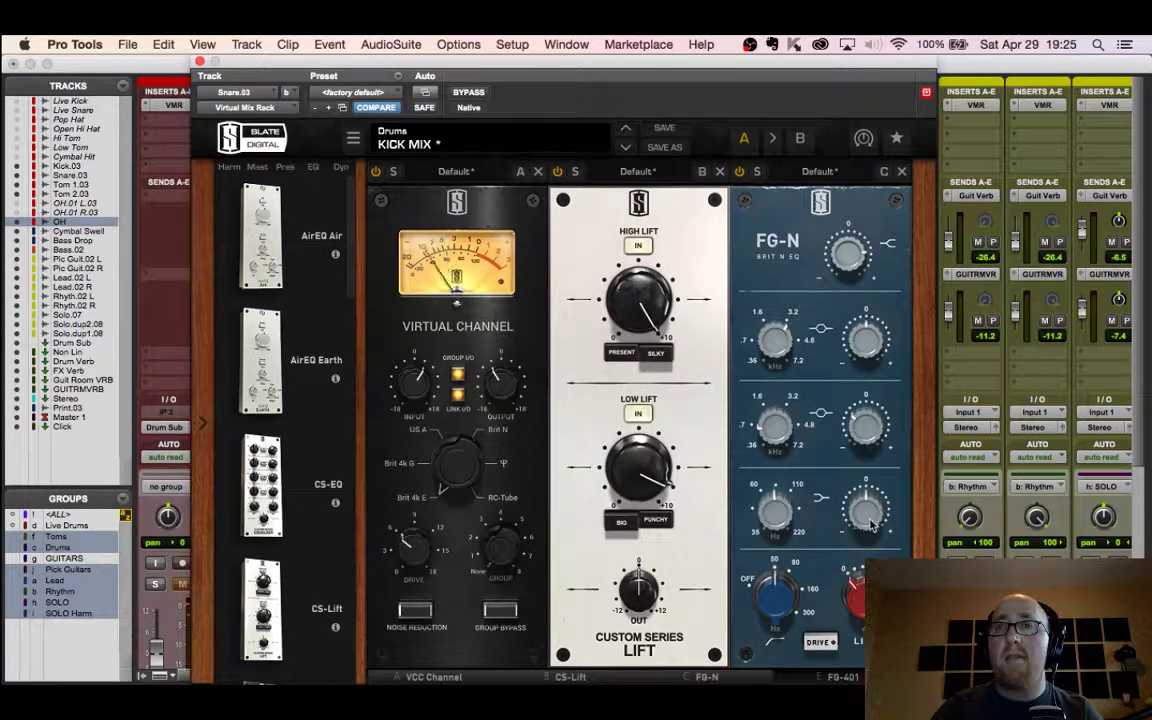
mouse_move(868, 517)
drag(868, 517, 868, 483)
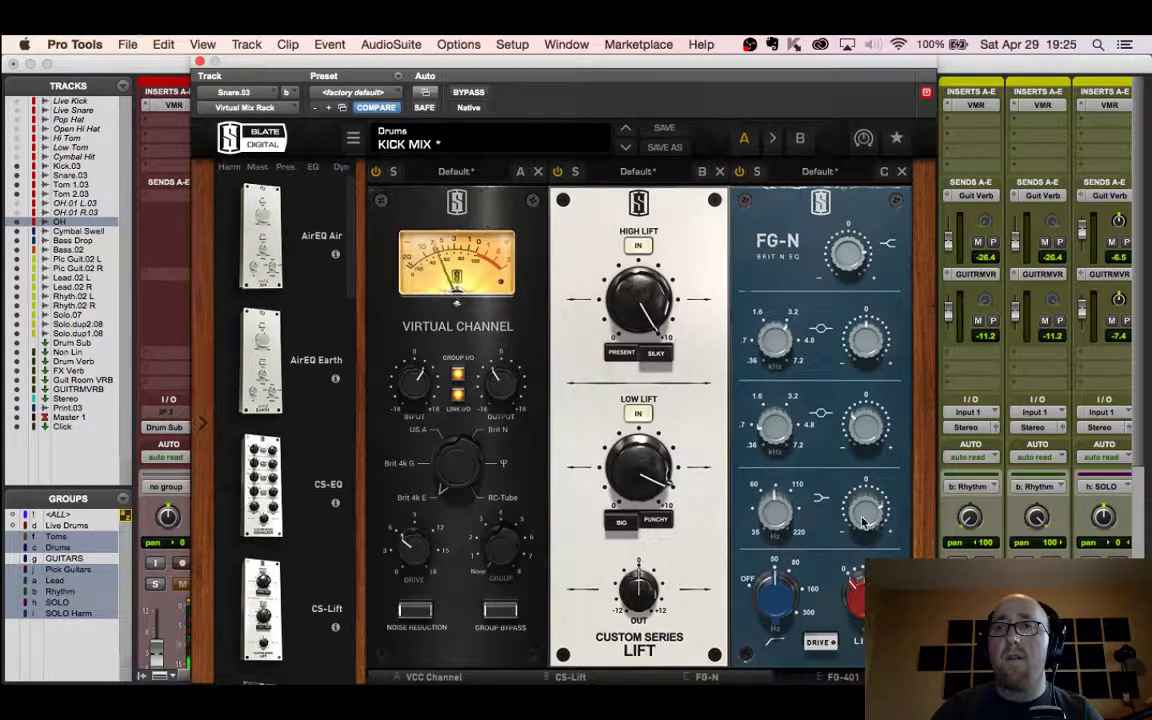
mouse_move(866, 517)
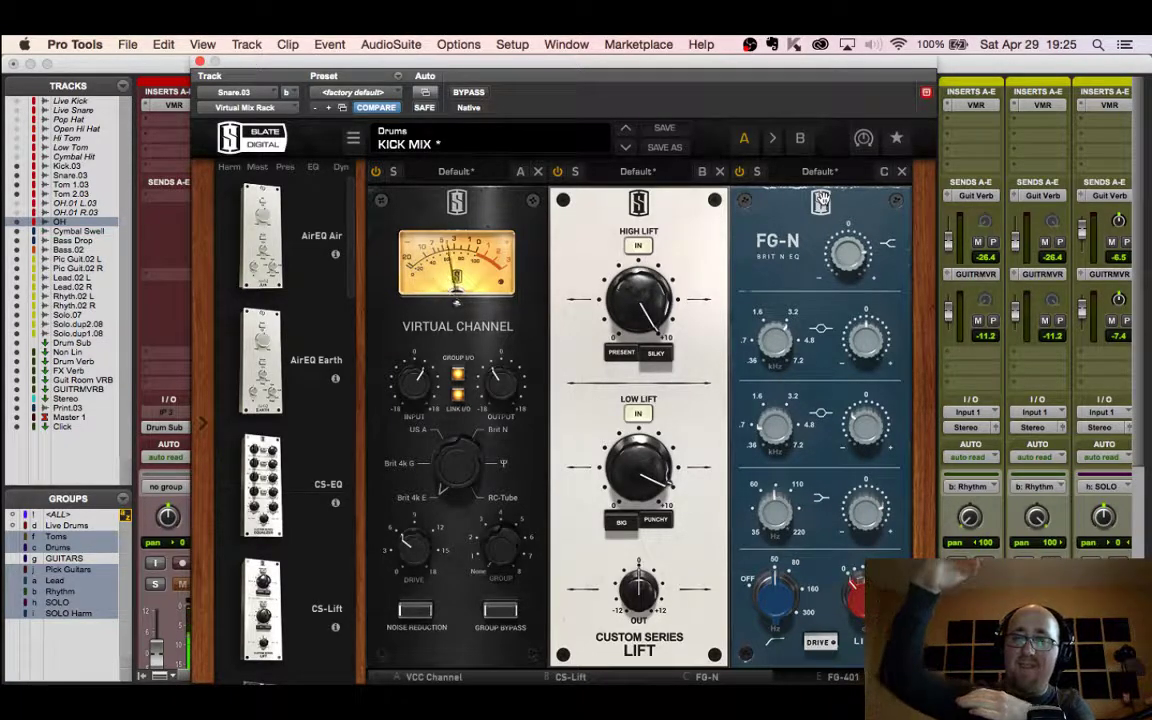
Step: Load the Snare Long Decay preset in the snare's FG-401 compressor and compare the sound with the module off and on
click(806, 675)
click(812, 171)
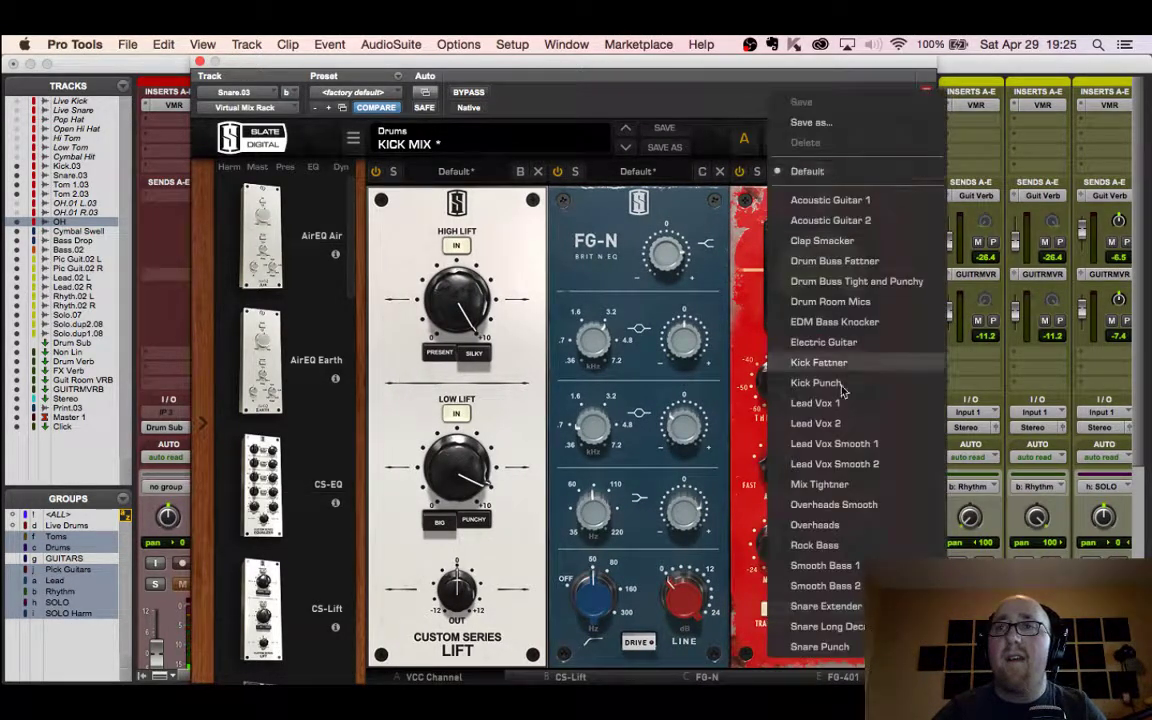
click(855, 627)
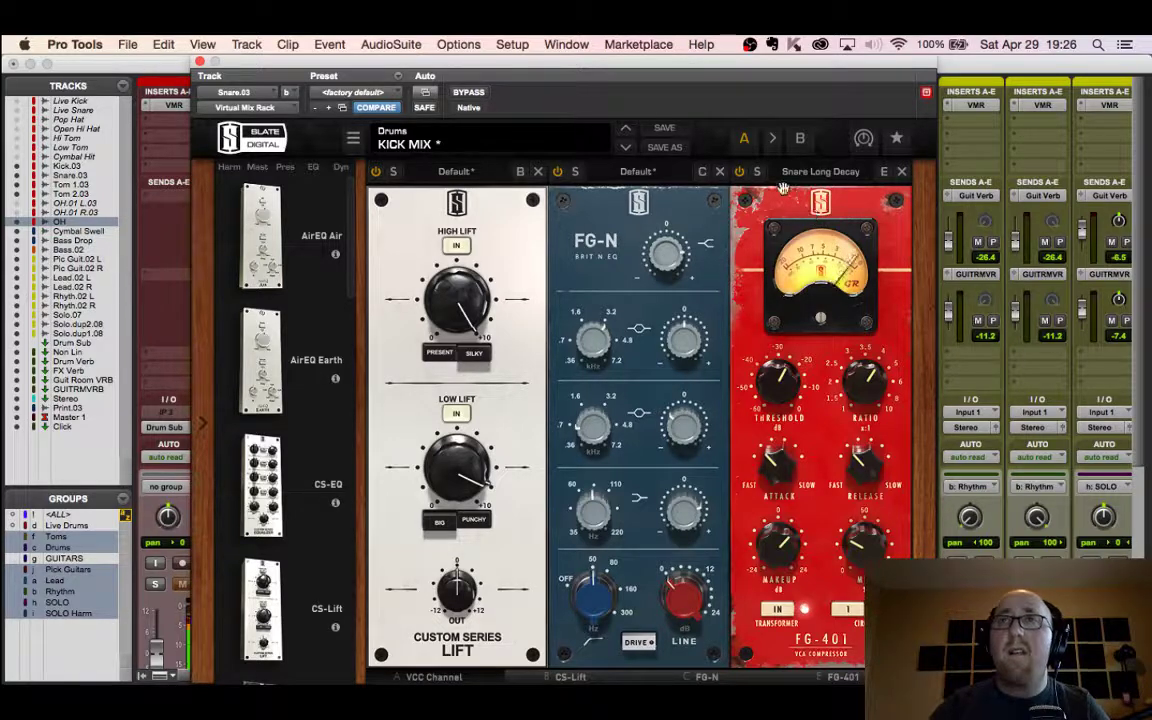
click(739, 172)
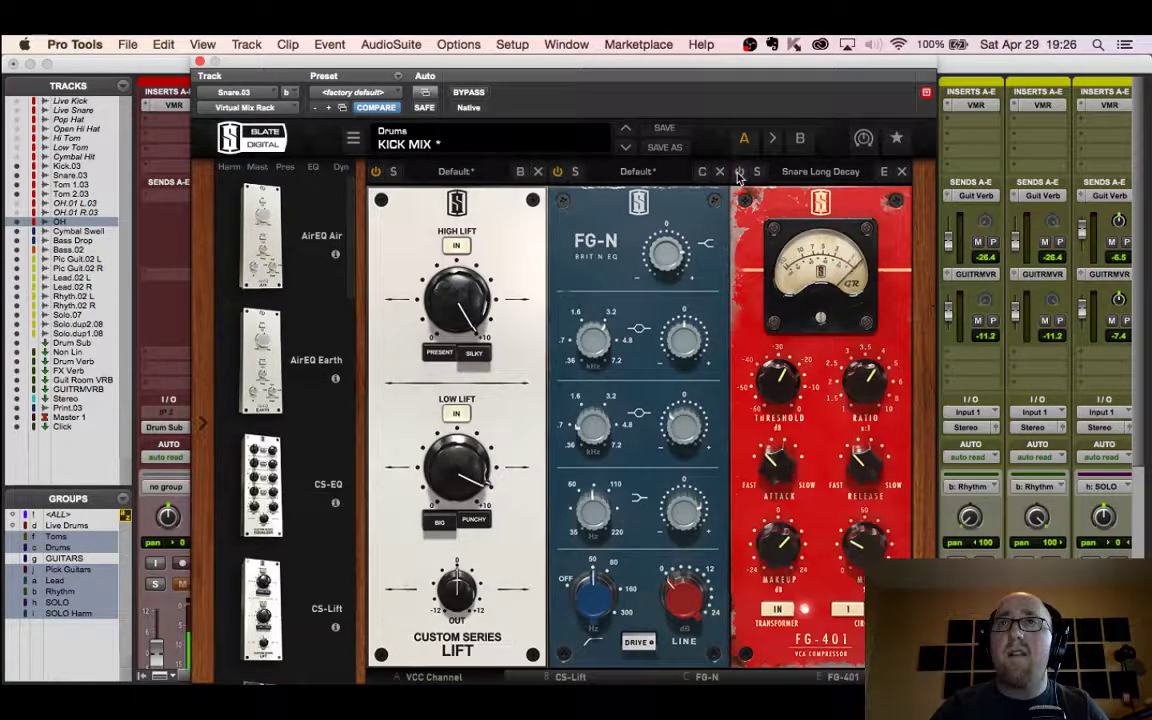
click(739, 172)
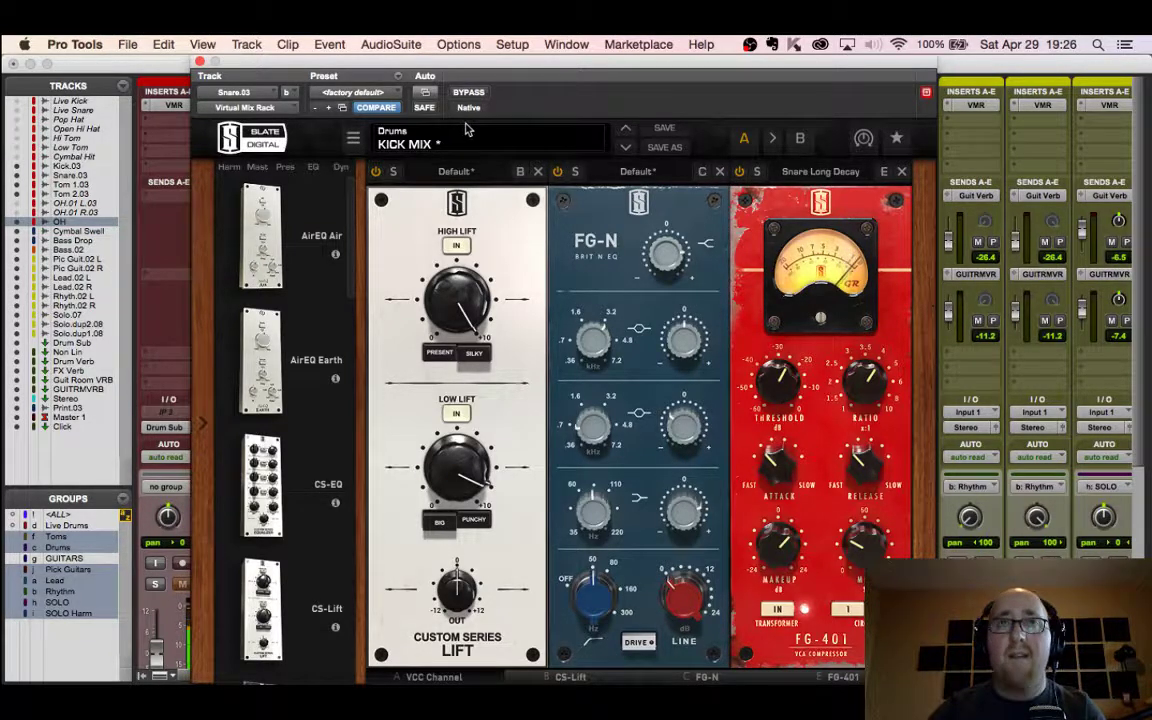
Step: Compare the snare with its whole Virtual Mix Rack bypassed and active, keep it active and close the plug-in
click(468, 93)
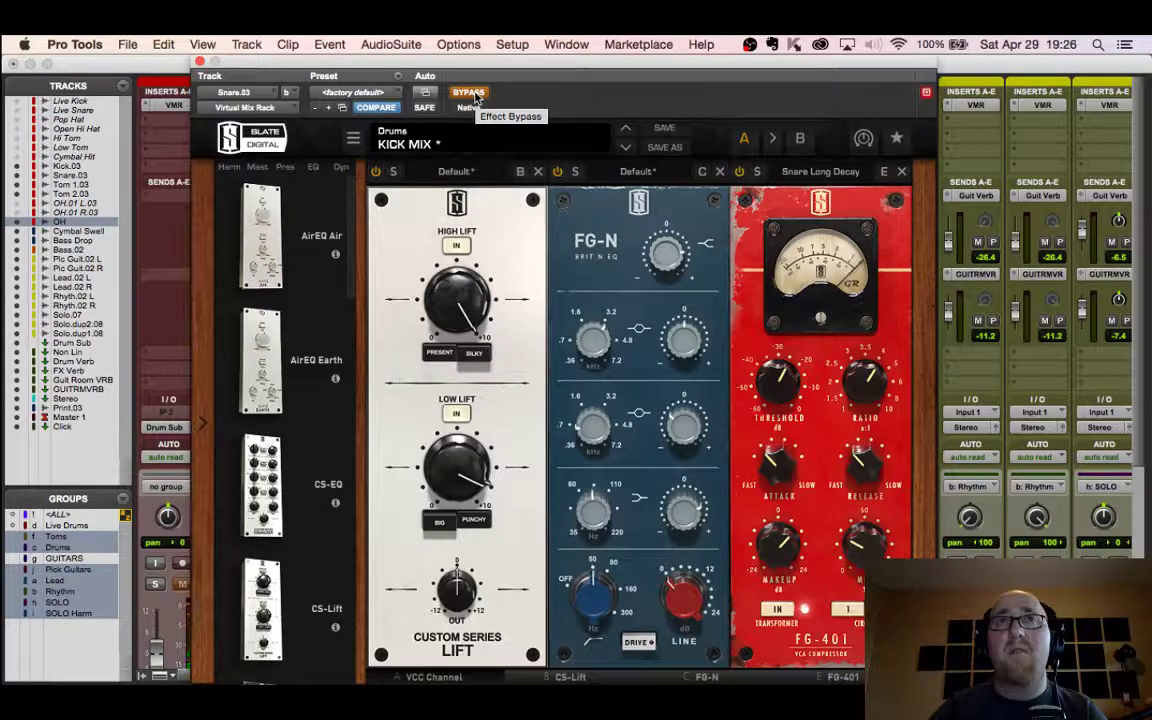
click(474, 92)
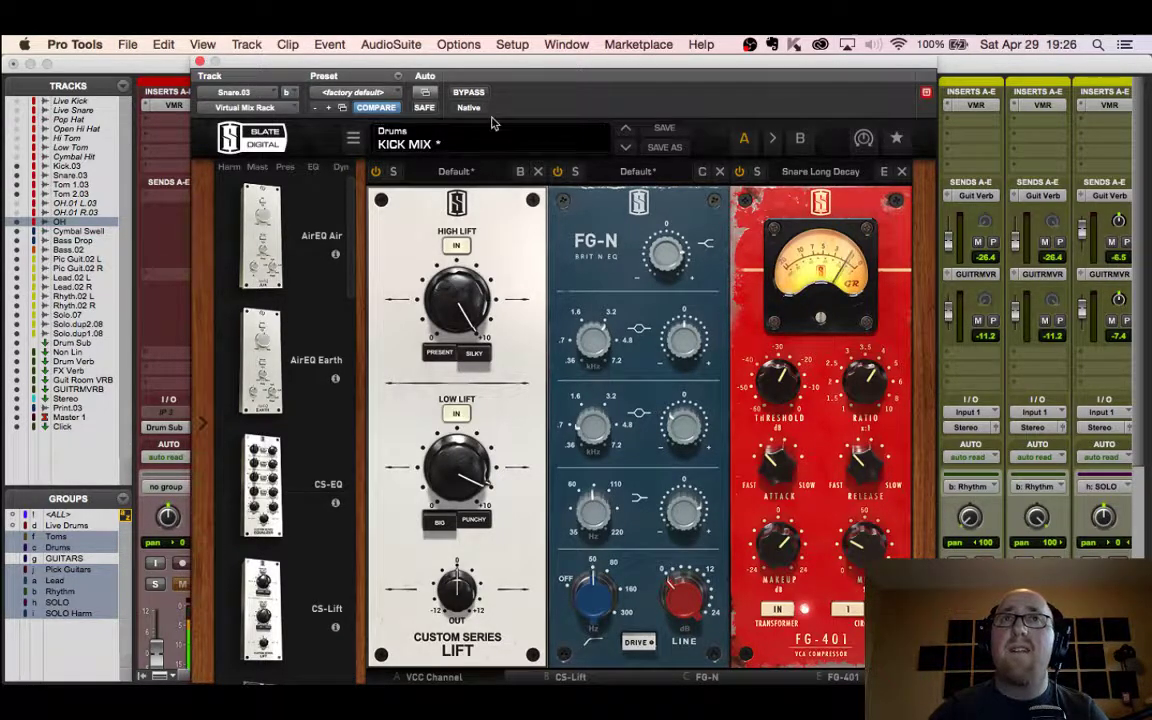
click(469, 92)
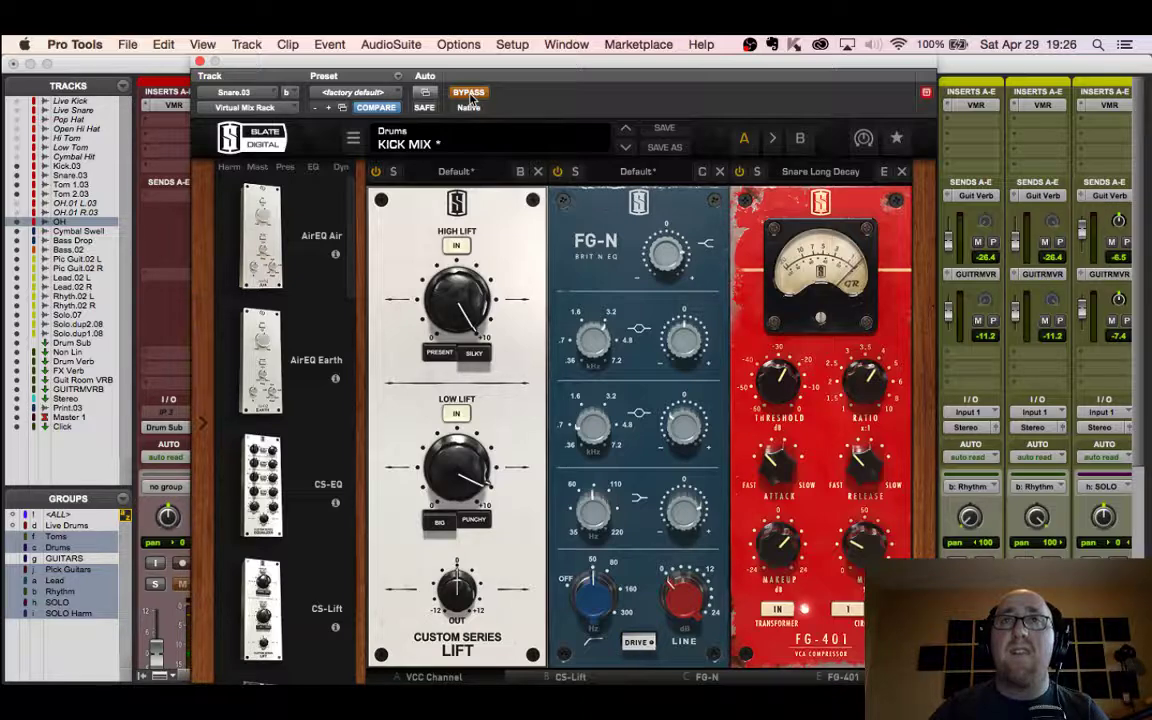
click(469, 92)
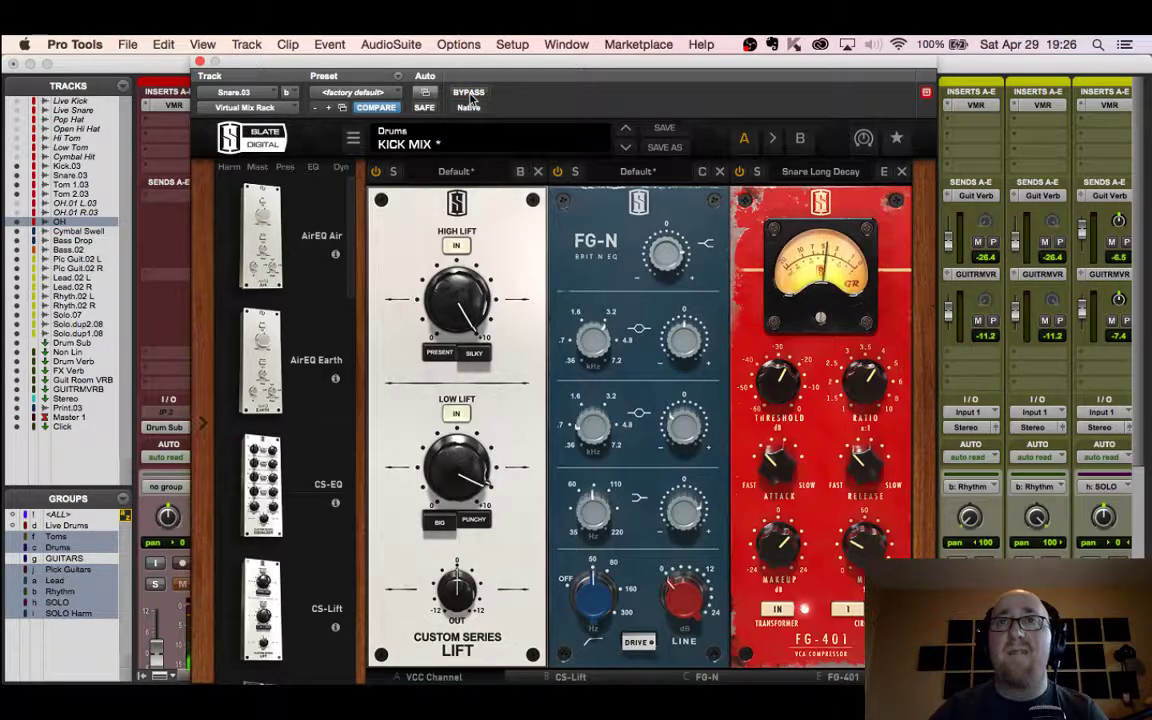
click(199, 62)
Step: Solo the whole Live Drums group instead of the snare alone, and lower the OH fader to about -8.6 dB
scroll(257, 404, down, 3)
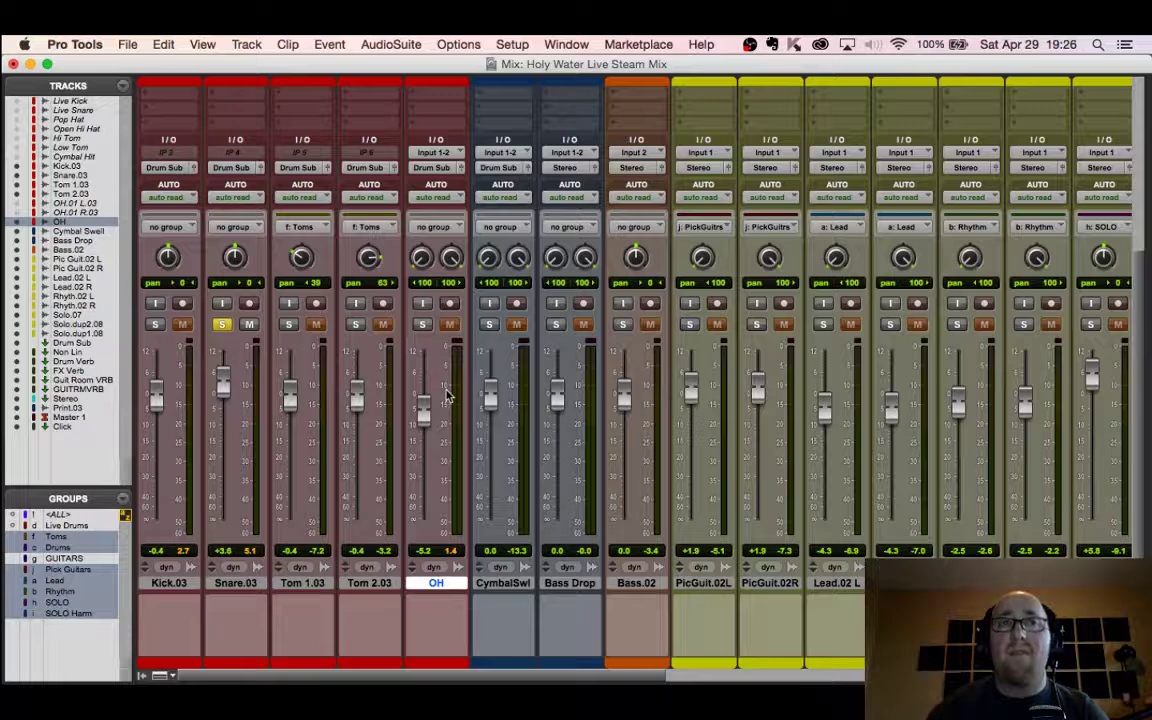
click(225, 325)
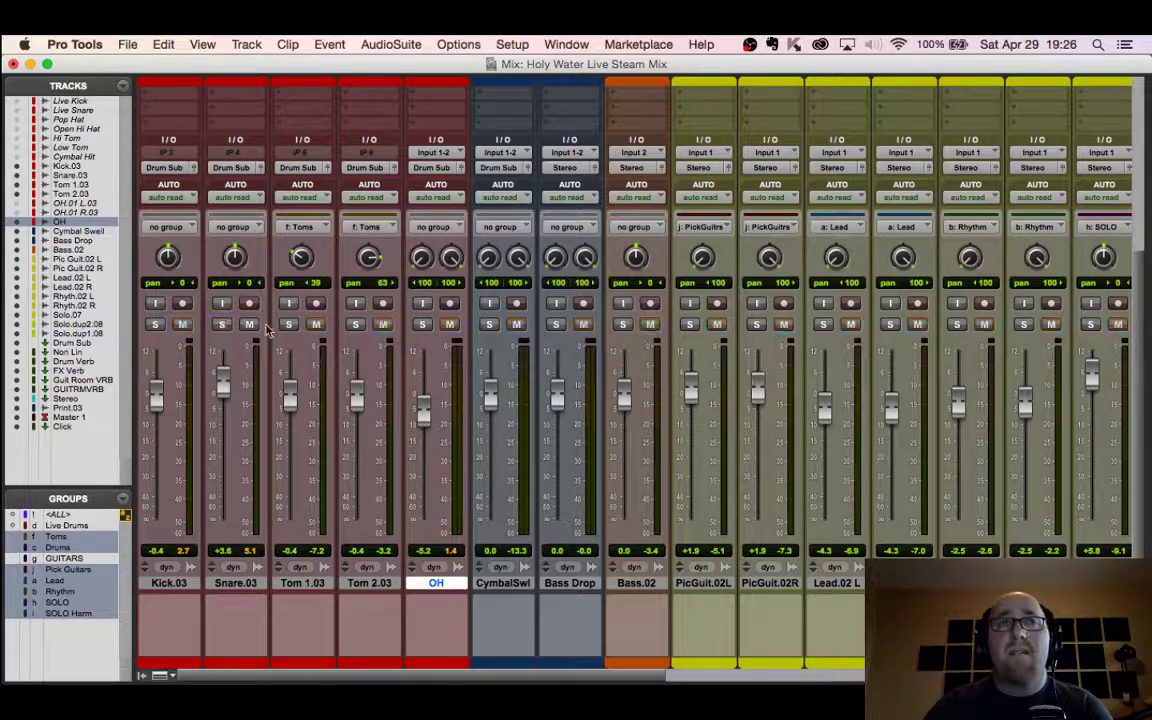
click(286, 326)
click(287, 326)
click(68, 525)
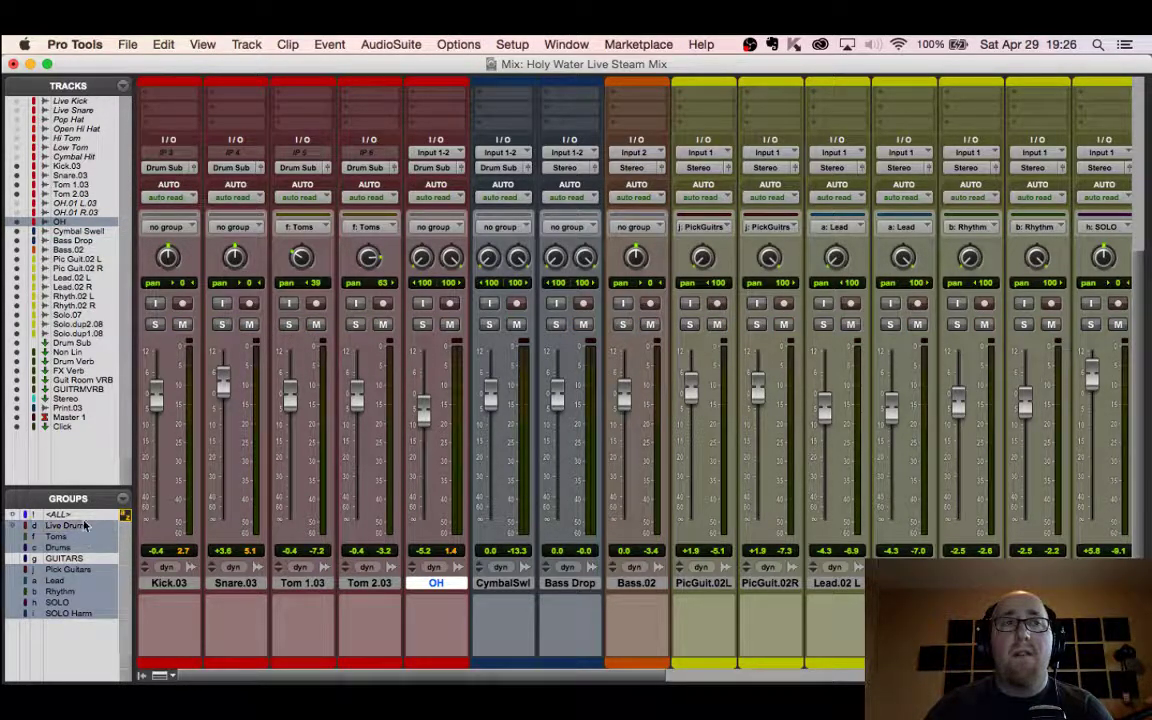
click(286, 327)
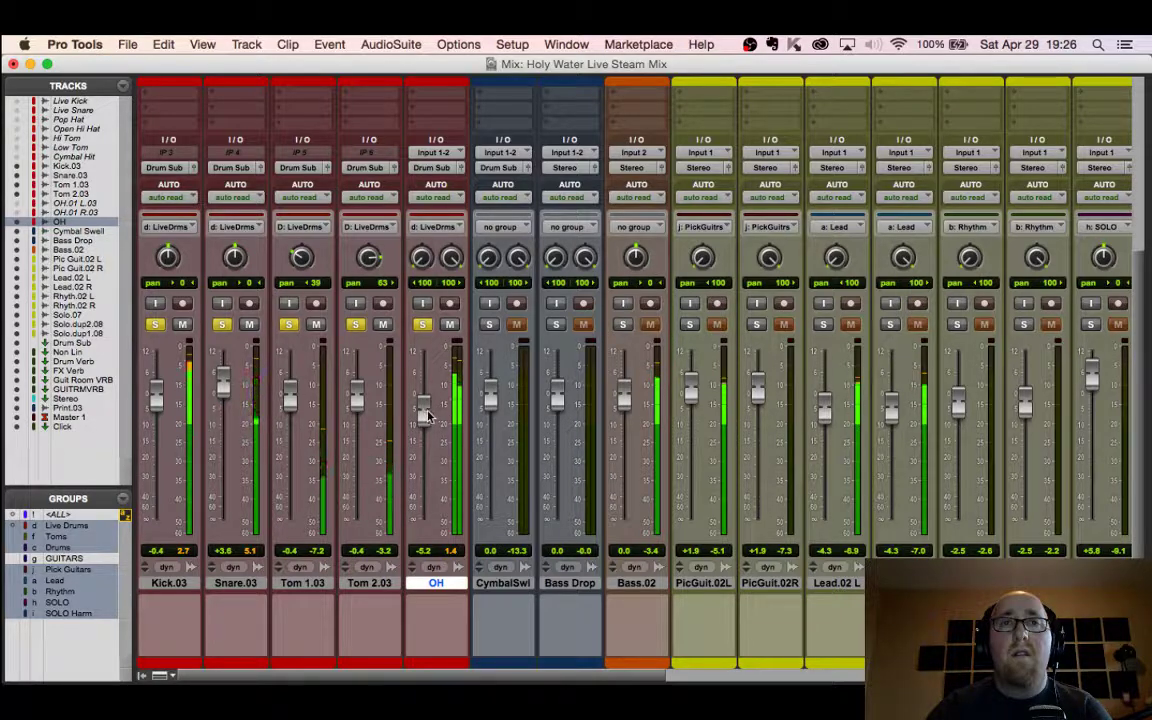
drag(427, 412, 427, 425)
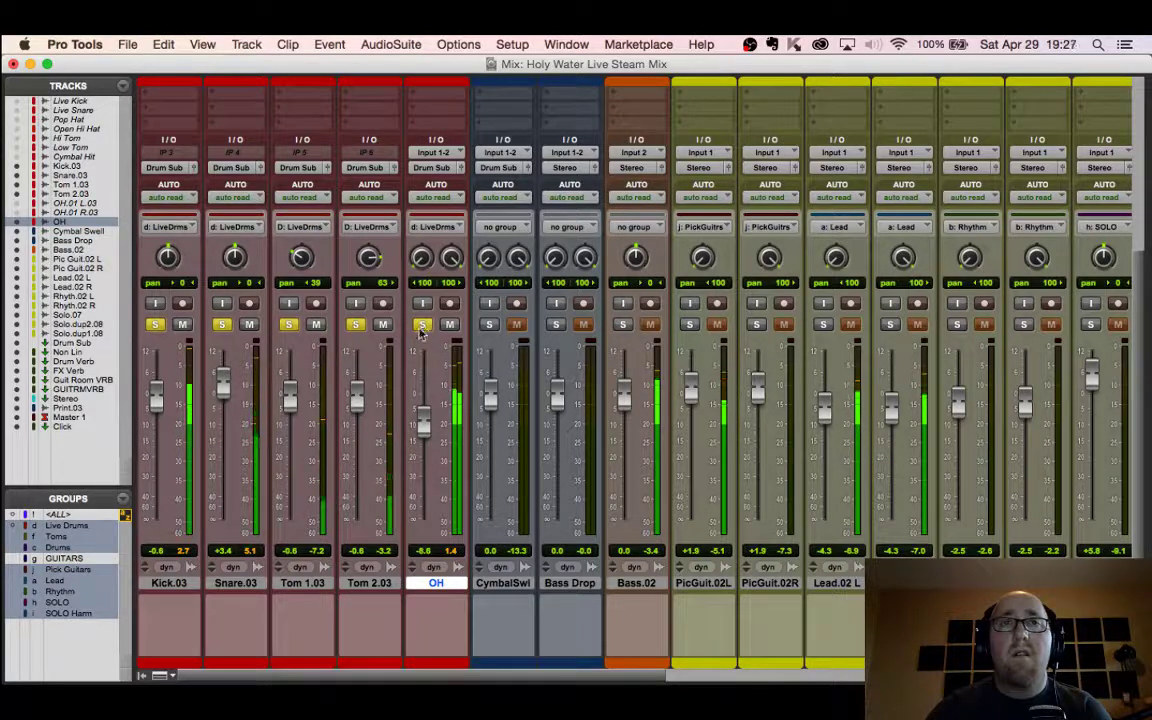
Step: Review the OH track's Virtual Mix Rack chain through to the Revival module and close it
scroll(420, 325, up, 5)
click(452, 105)
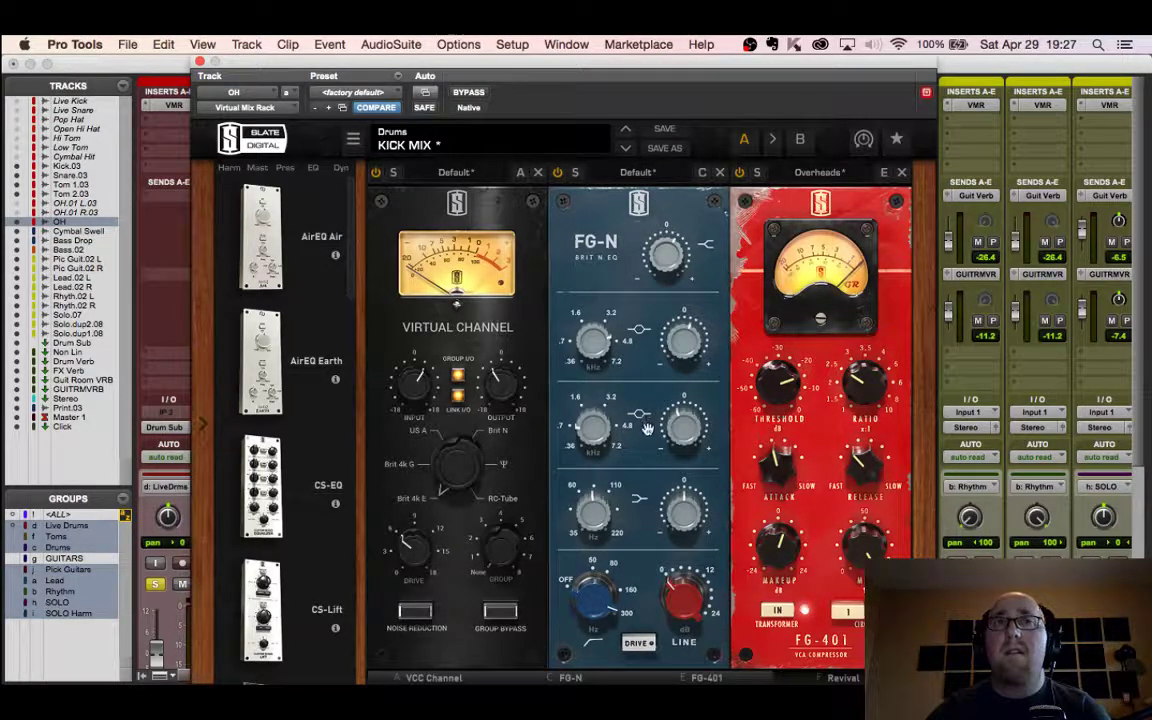
drag(640, 678, 800, 670)
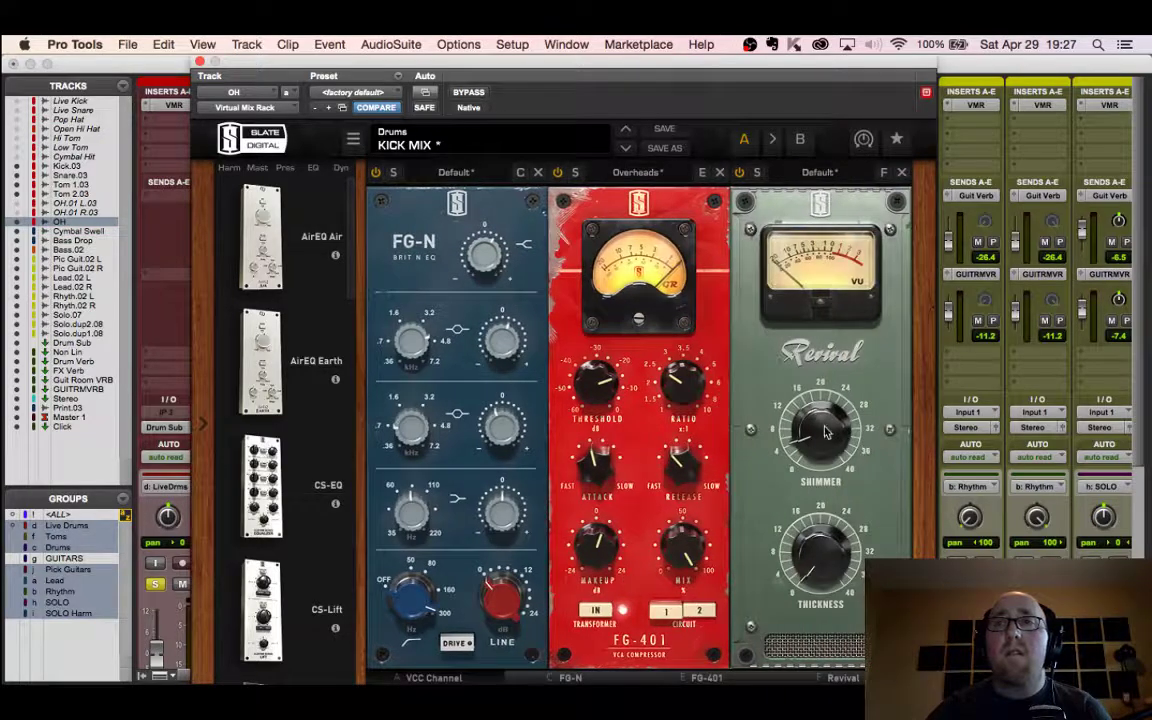
click(199, 62)
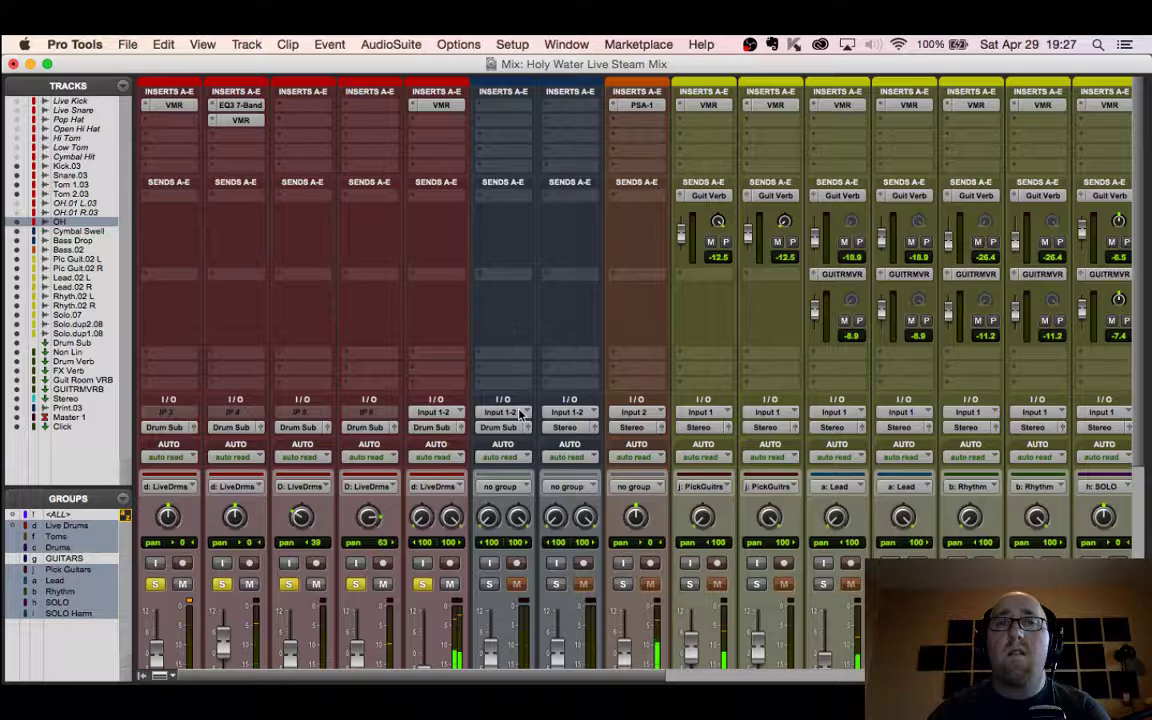
Step: Compare the Drum Sub with its FG-Grey compressor bypassed and active, leave it active and close the plug-in
scroll(519, 414, right, 10)
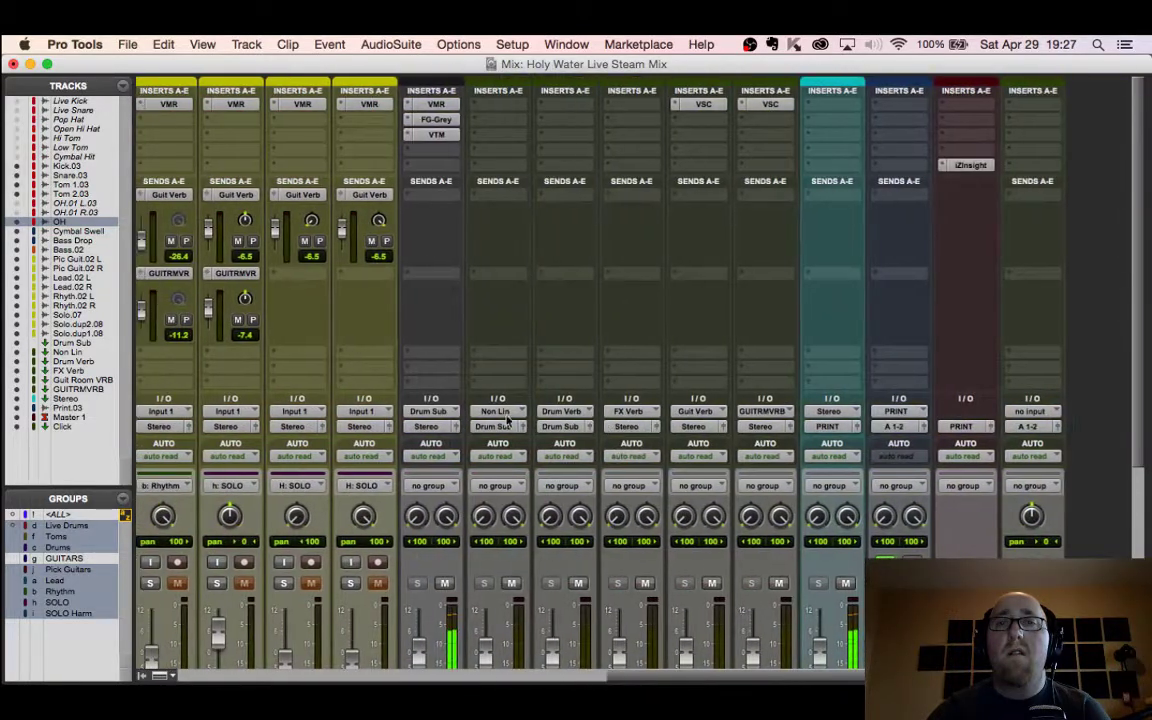
scroll(433, 421, down, 3)
scroll(440, 422, down, 3)
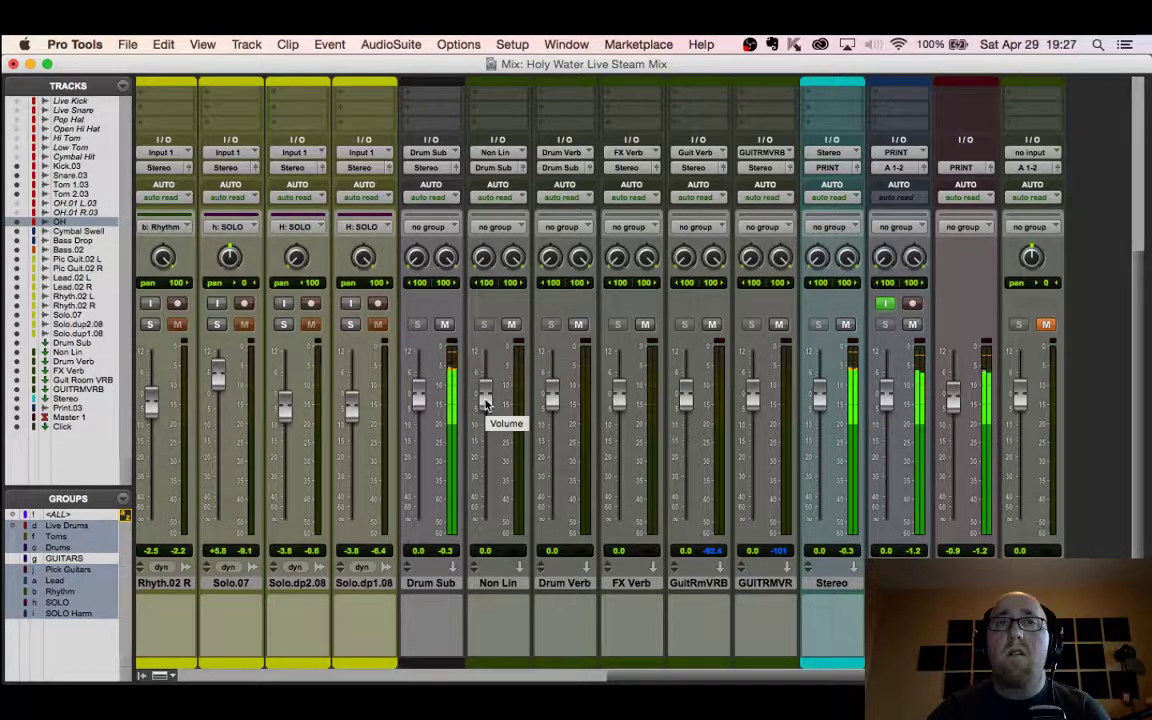
scroll(483, 395, up, 5)
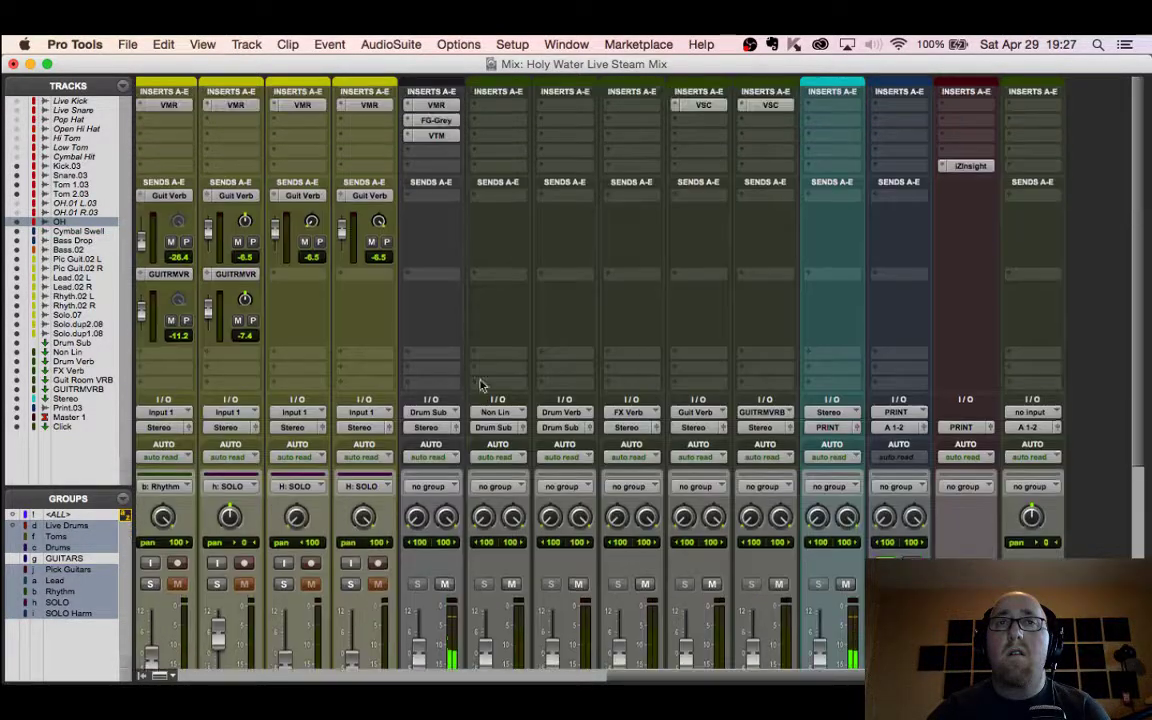
click(436, 121)
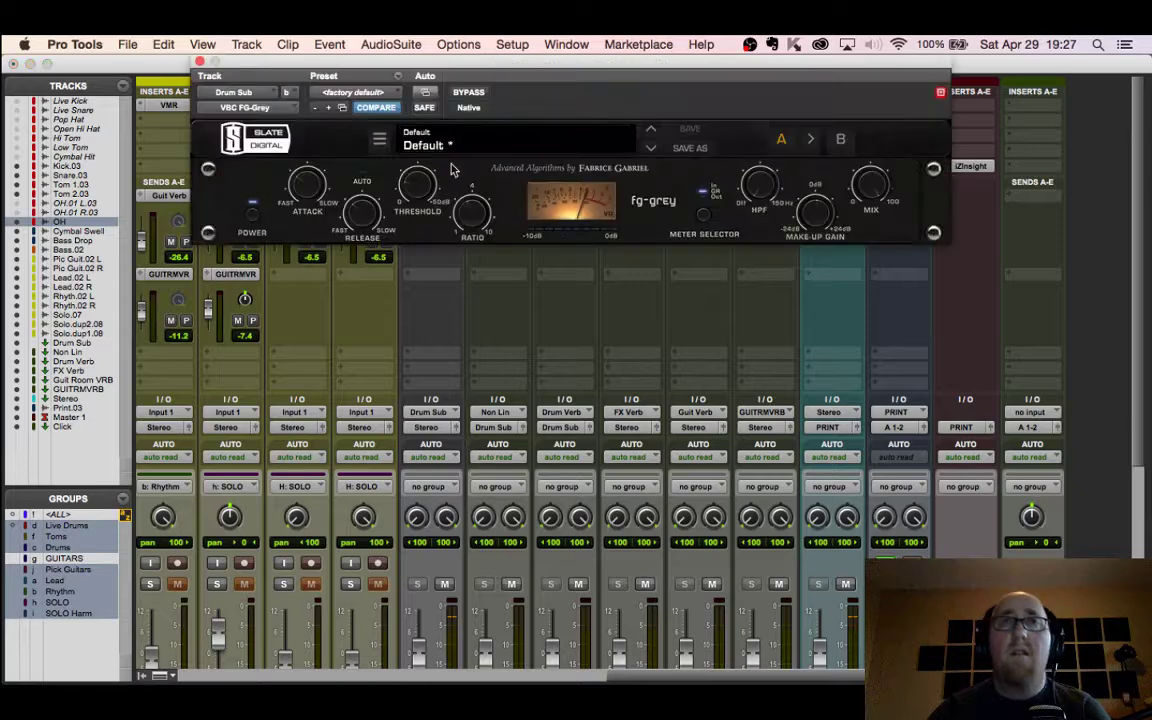
click(470, 93)
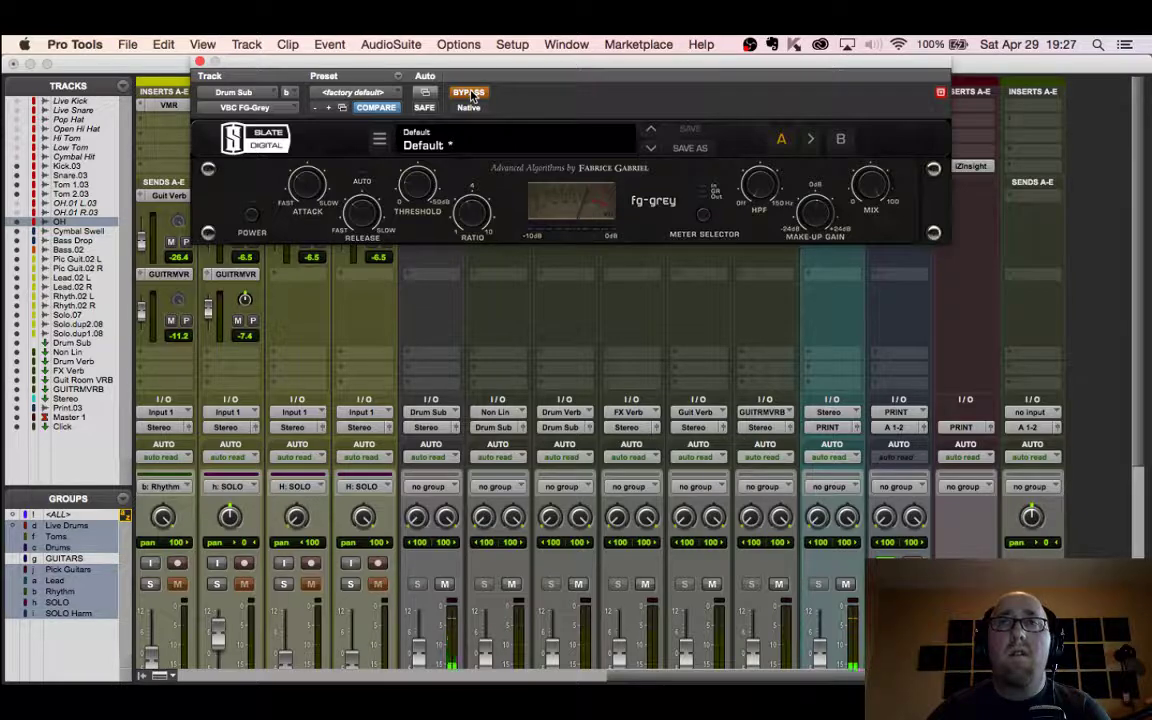
click(470, 94)
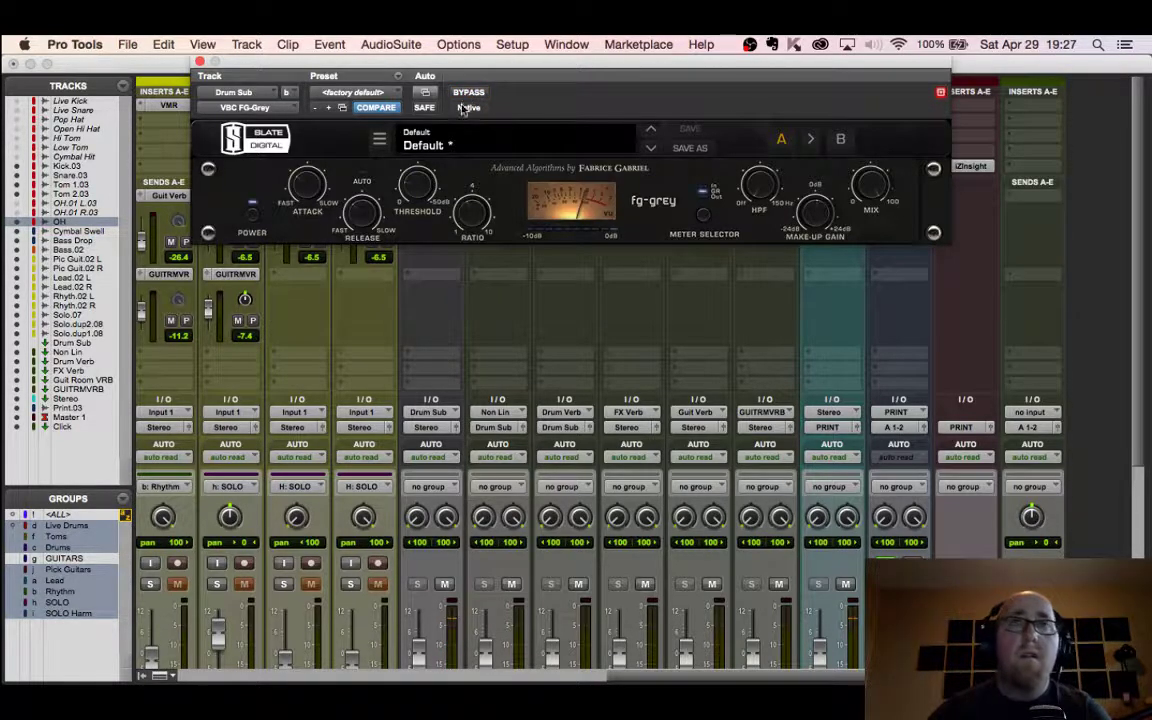
scroll(412, 514, left, 10)
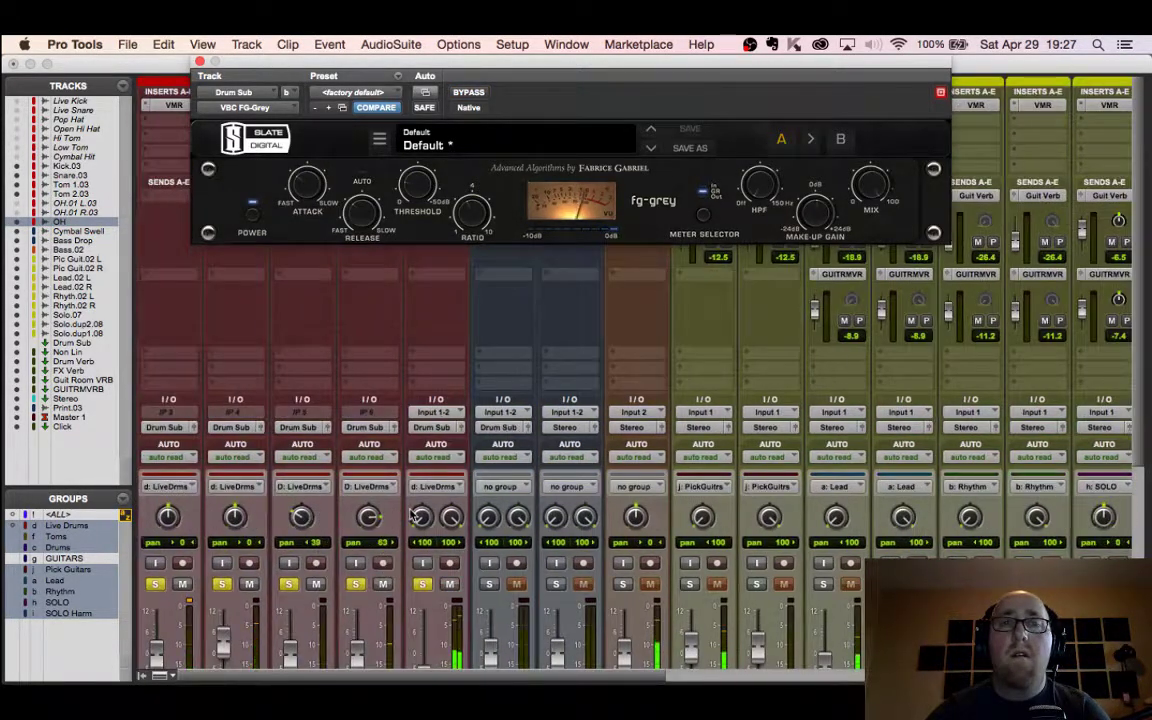
click(199, 62)
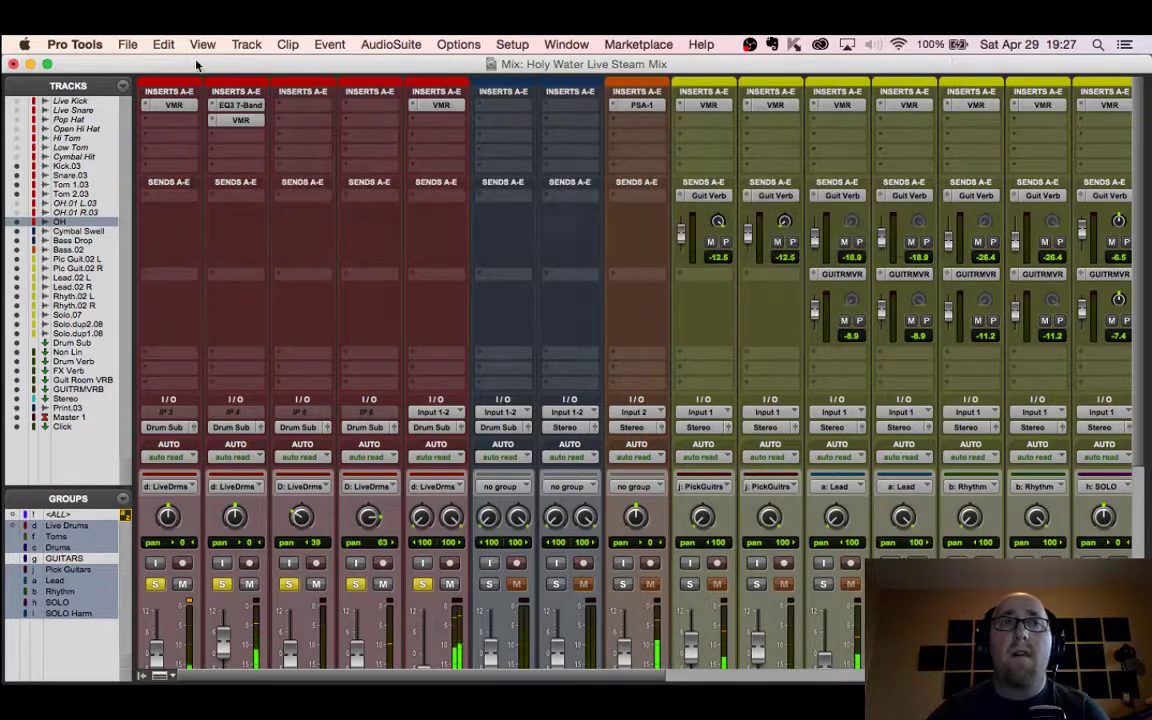
Step: In the kick's FG-N EQ, set the high shelf to about +13.6 dB and the upper-mid band to about 4.68 kHz, adjusting that band's gain
scroll(330, 447, down, 3)
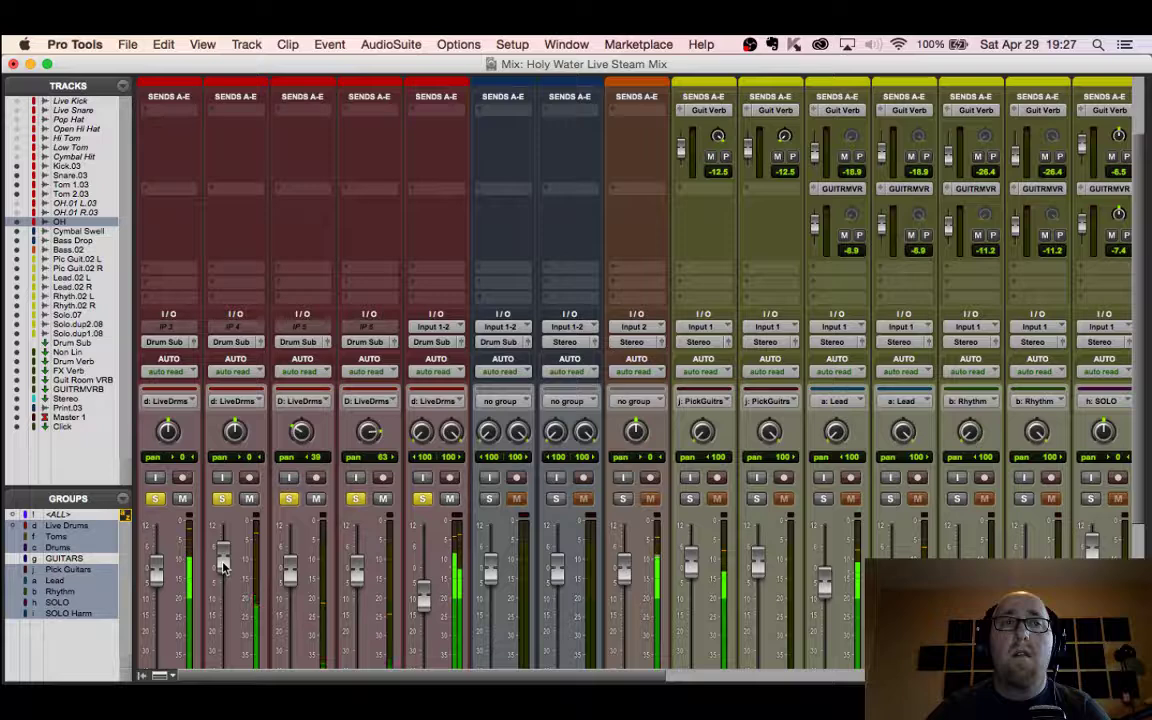
scroll(181, 153, up, 3)
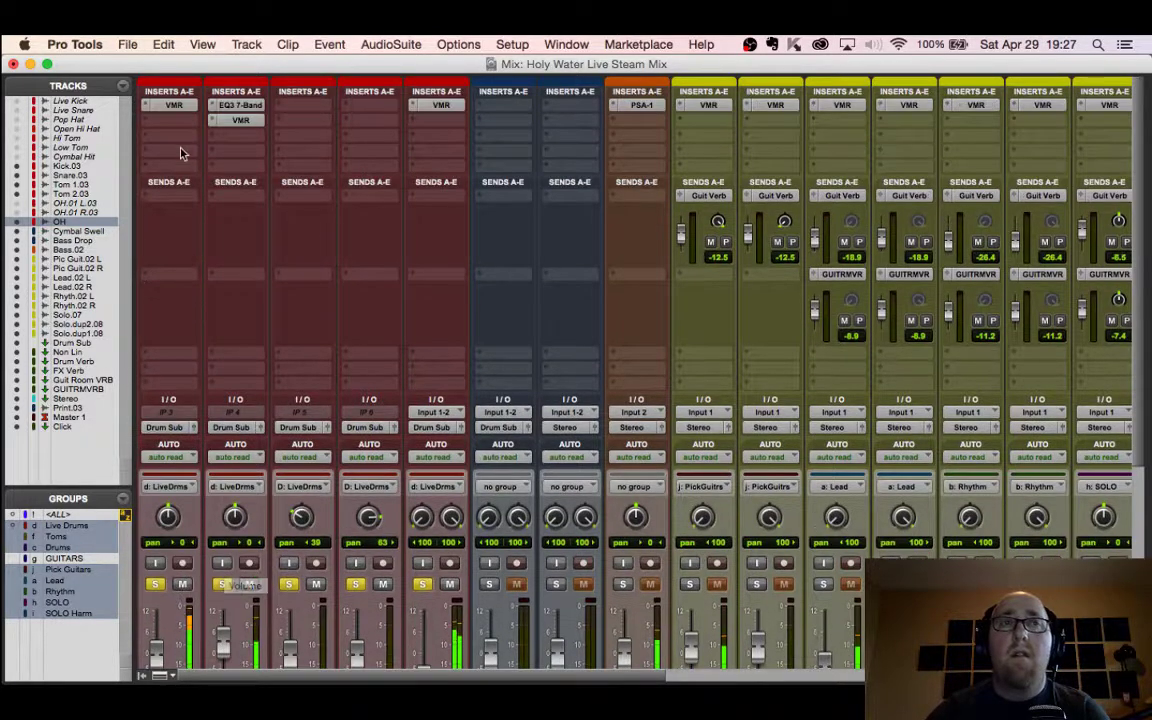
click(168, 104)
mouse_move(849, 262)
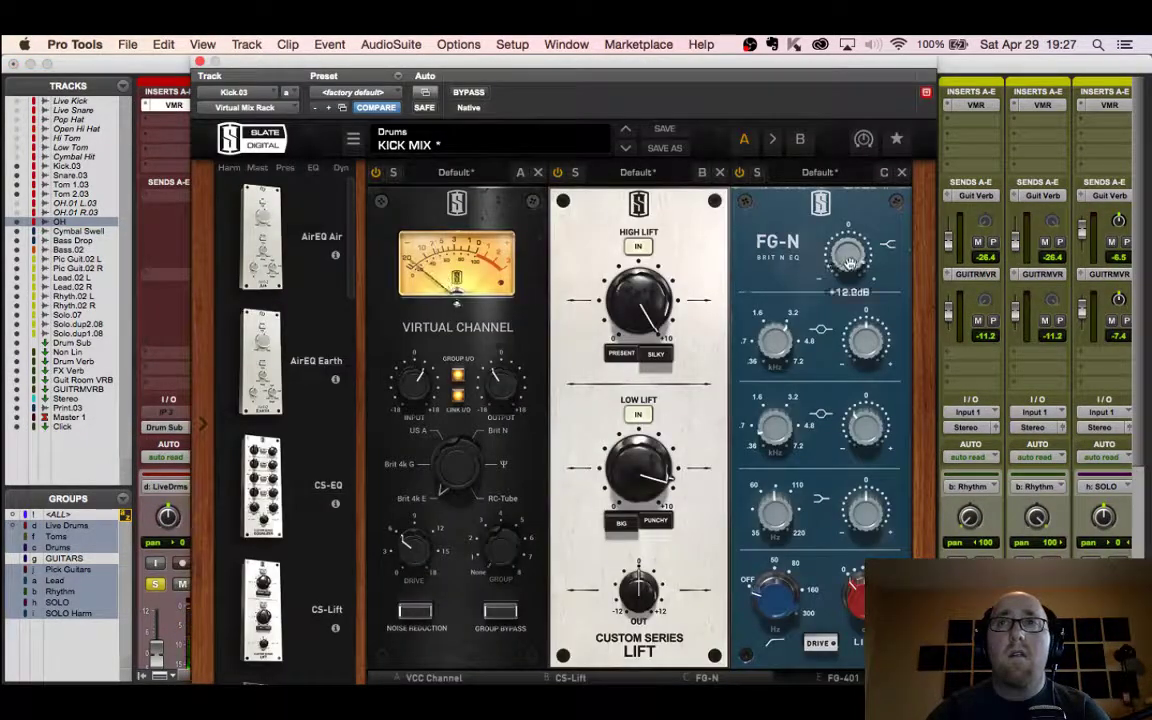
drag(849, 262, 853, 254)
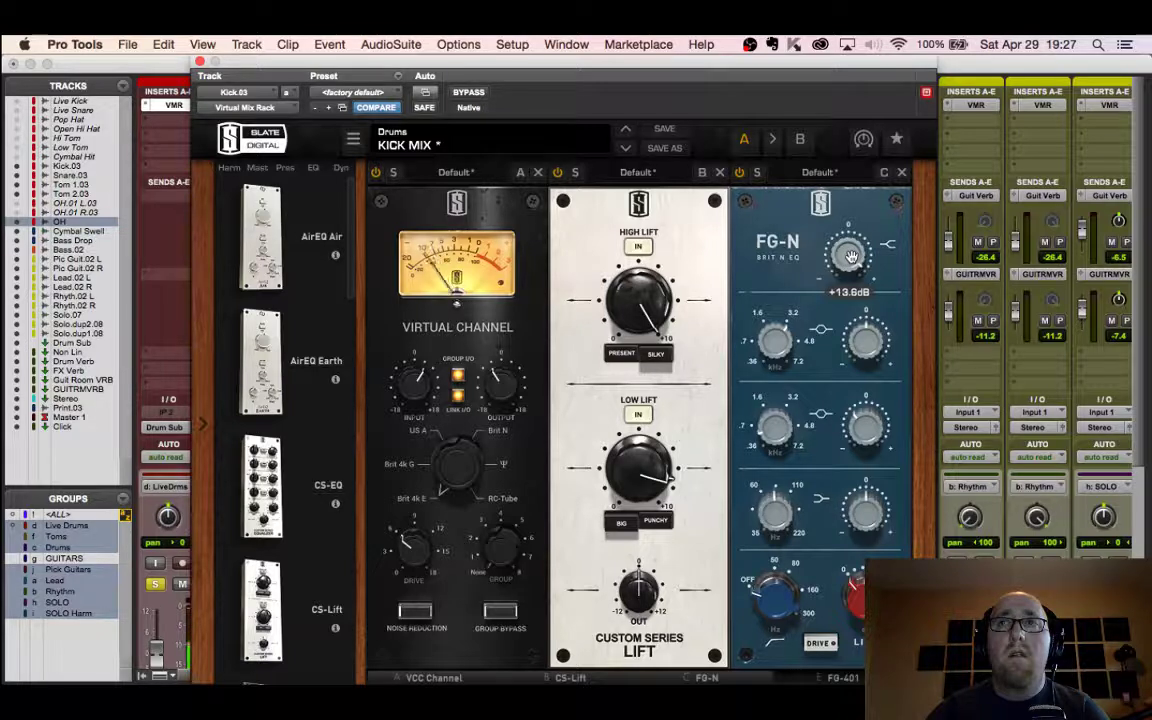
mouse_move(851, 323)
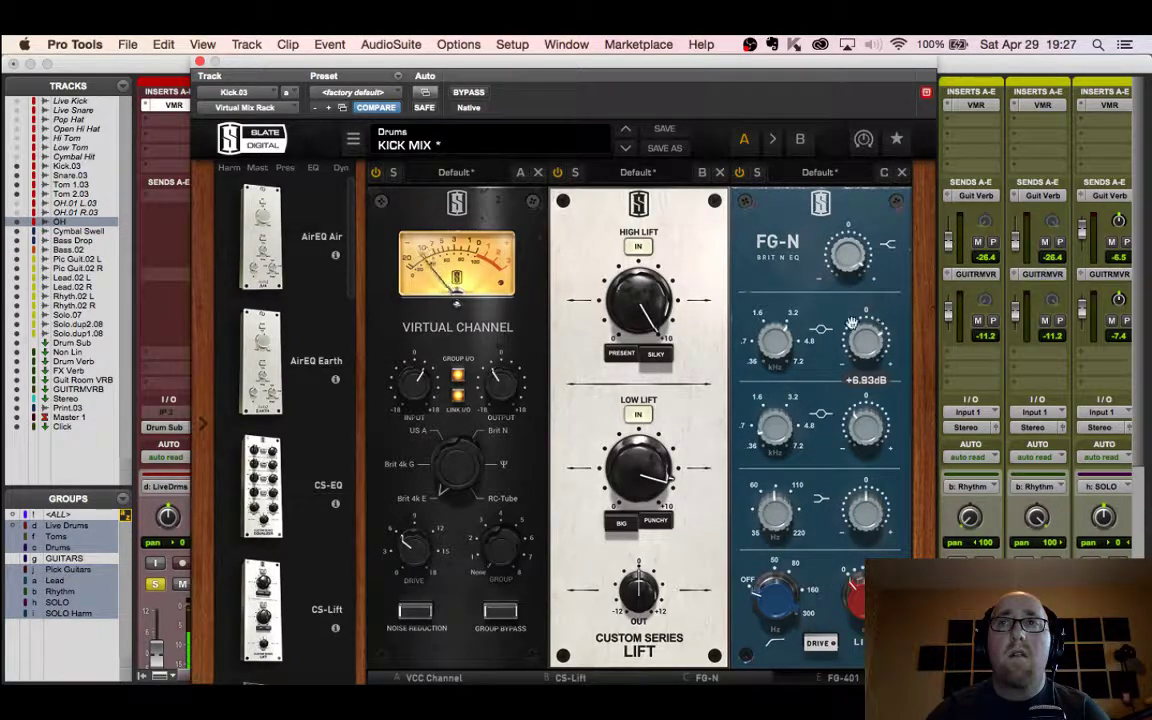
drag(785, 345, 785, 325)
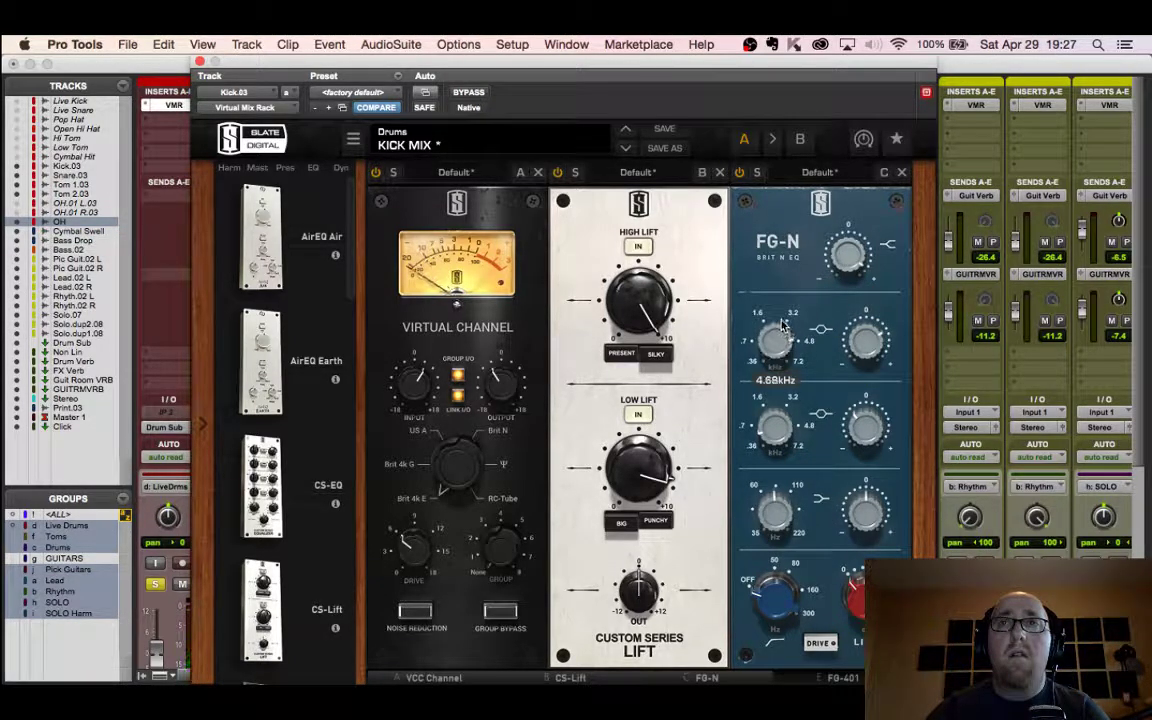
mouse_move(878, 344)
mouse_down()
mouse_move(865, 370)
mouse_move(868, 343)
mouse_up()
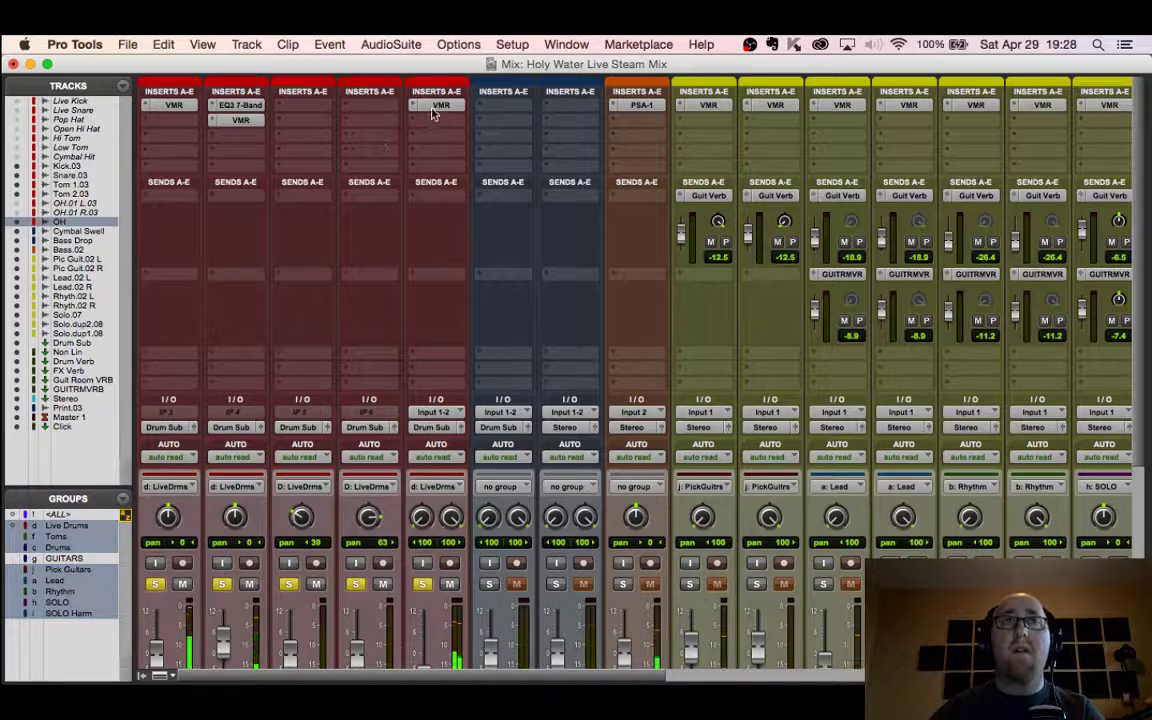
Step: Compare the live drums with all kick, snare, OH and Drum Sub inserts bypassed, and reactivate the kick, snare and OH plug-ins
drag(437, 105, 180, 108)
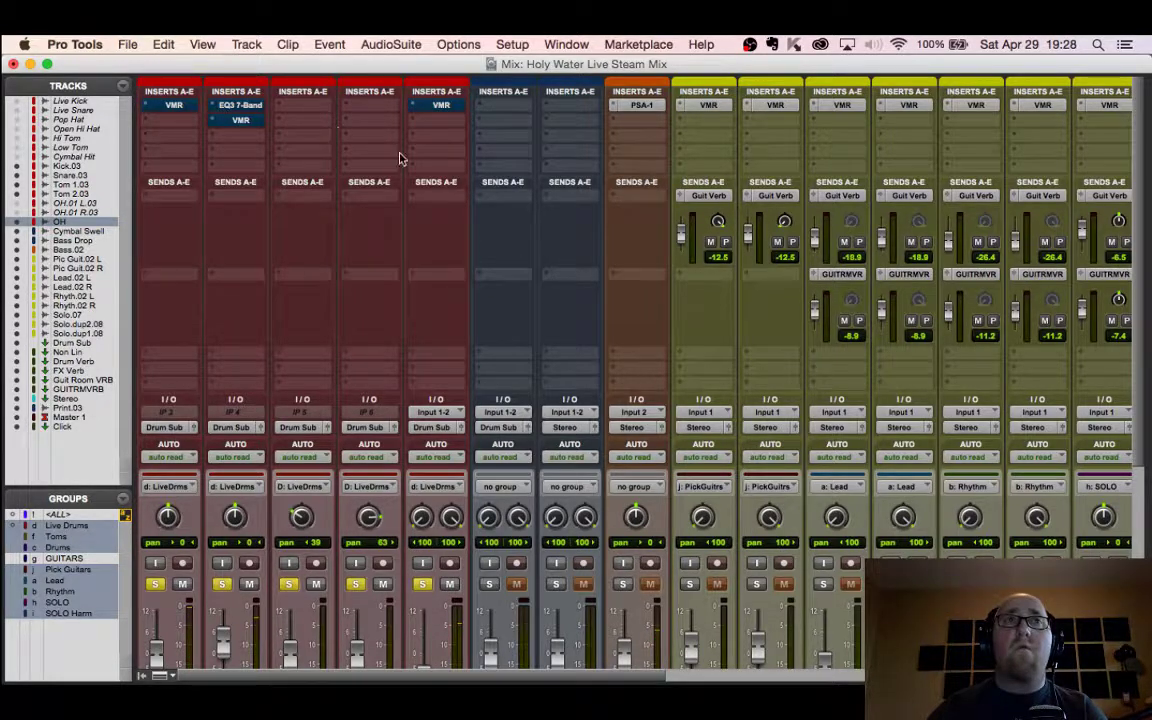
scroll(395, 152, right, 8)
drag(487, 107, 487, 133)
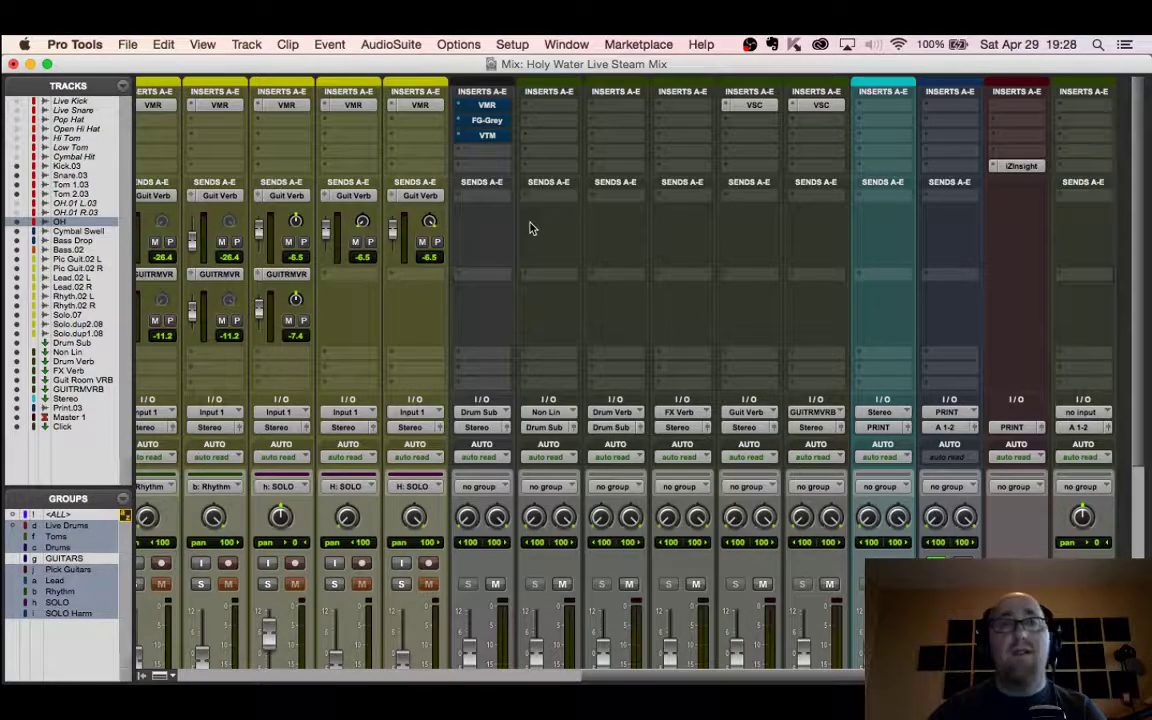
scroll(524, 229, left, 10)
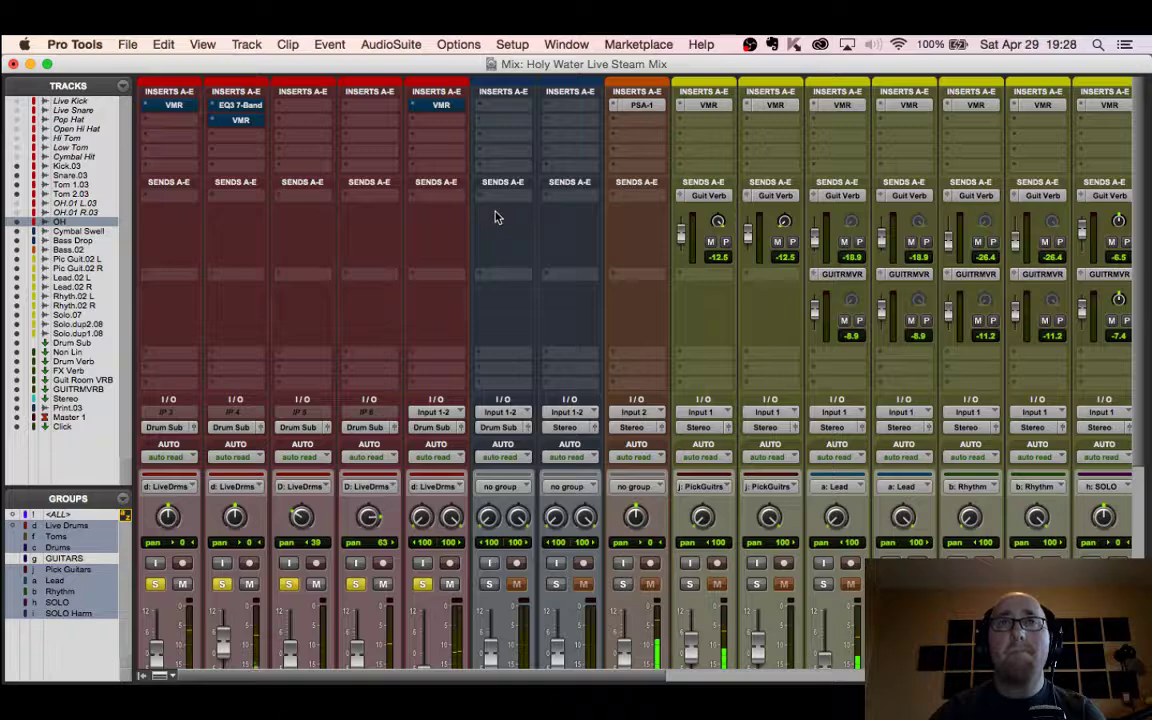
scroll(495, 217, right, 10)
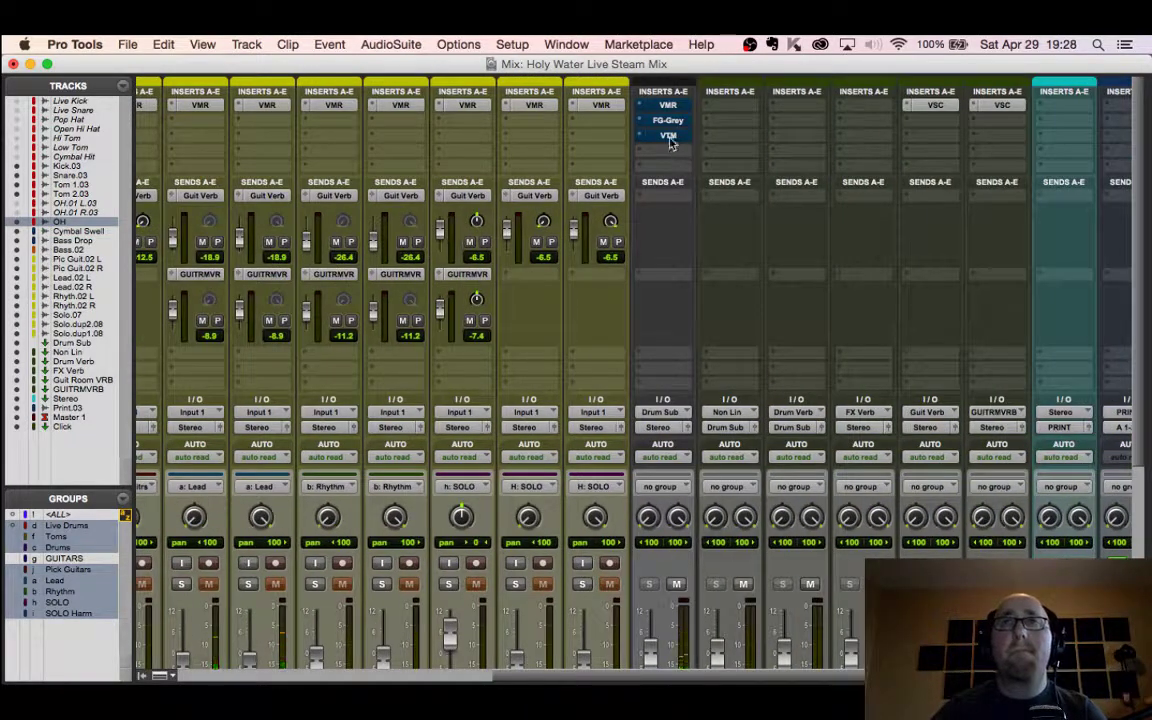
scroll(473, 216, left, 8)
scroll(470, 210, left, 2)
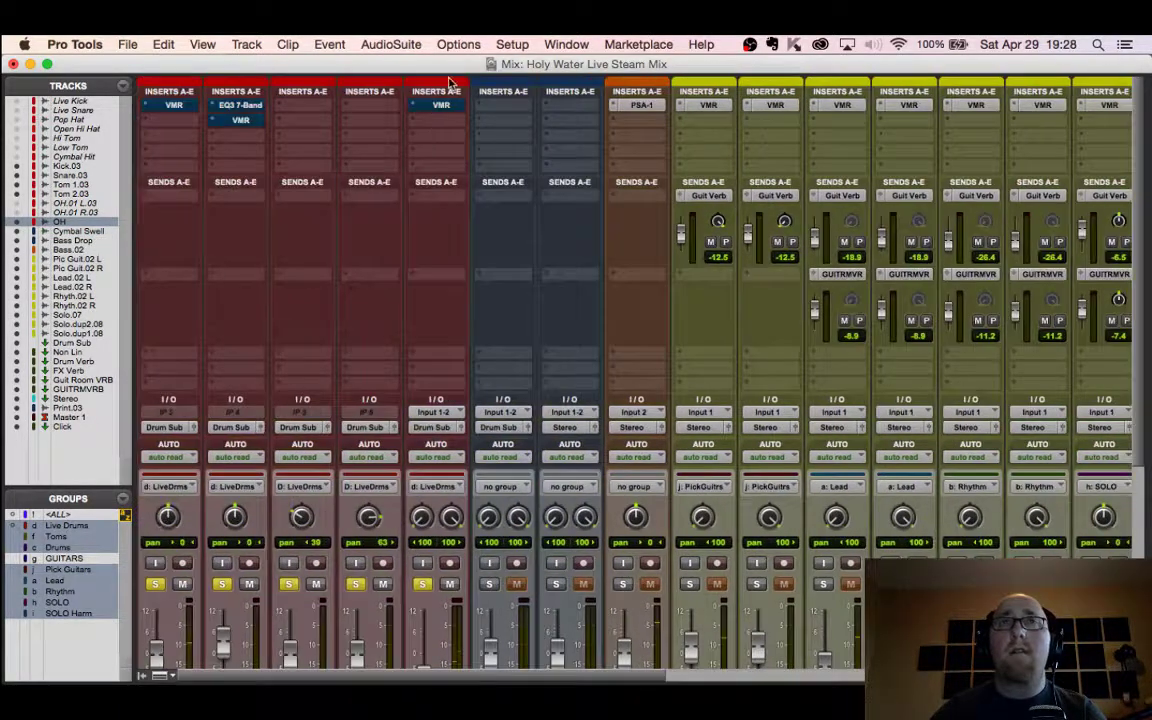
super+click(248, 121)
super+click(239, 106)
super+click(184, 107)
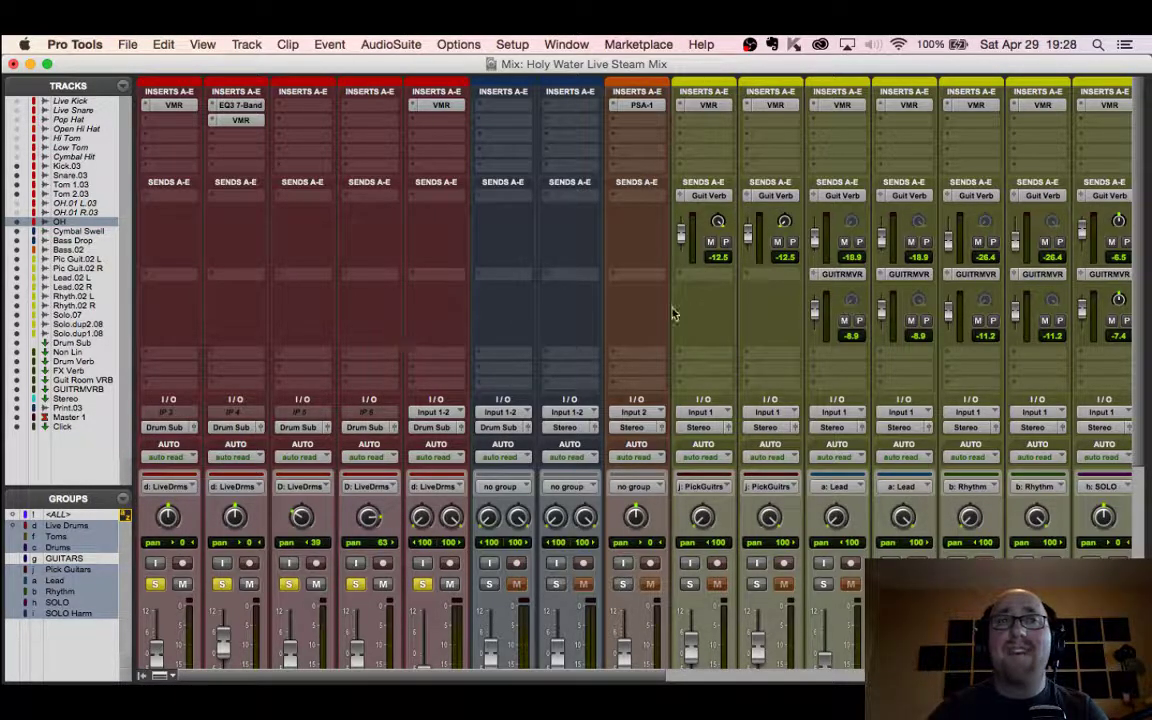
Step: Place the edit cursor on the live drum tracks at 15|3|517, just before the tom fill into the Full Band section
scroll(455, 330, down, 5)
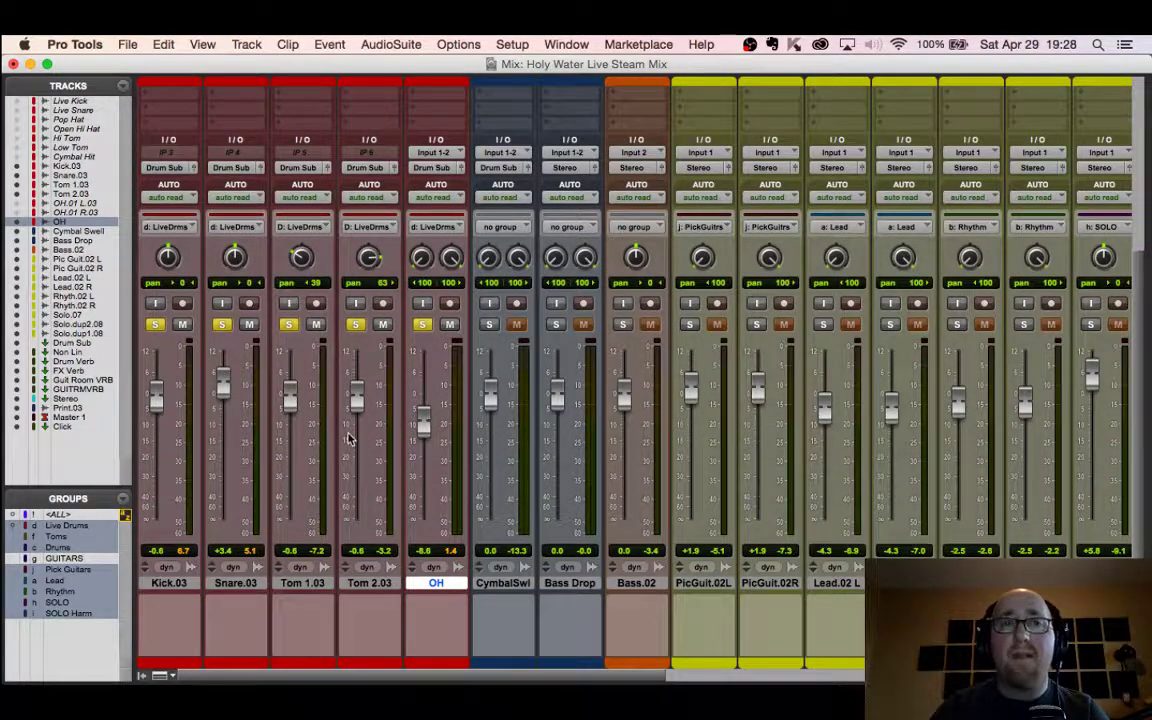
key(super+equal)
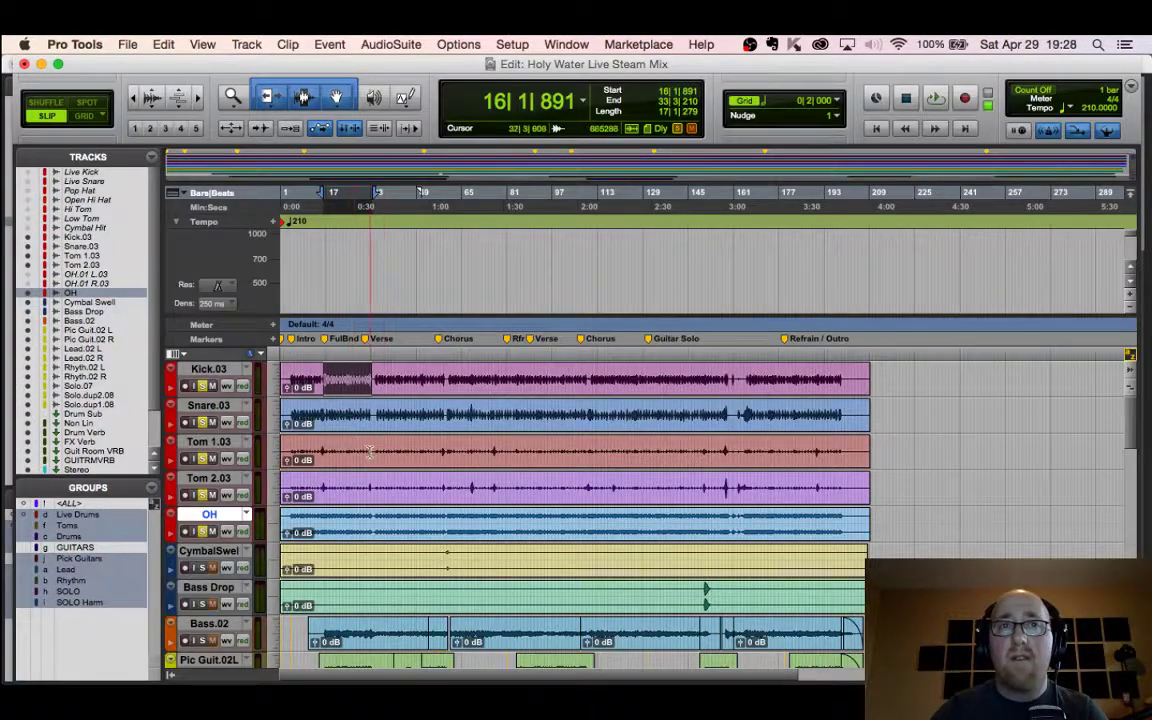
click(338, 449)
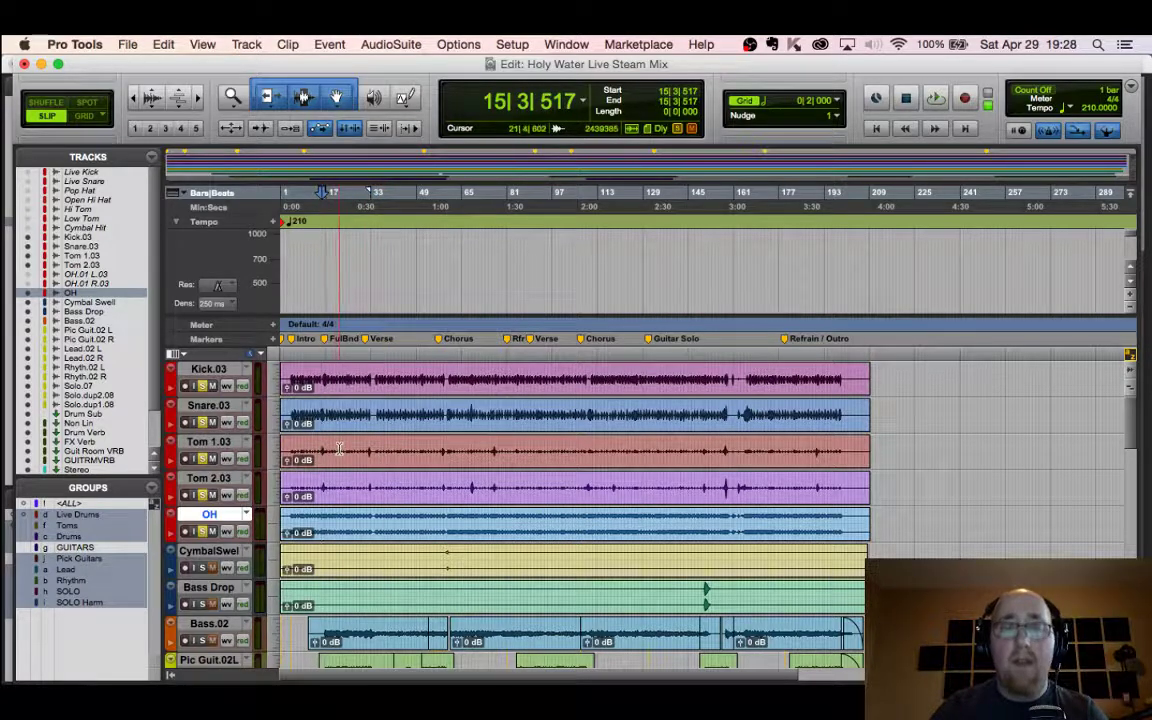
key(super+bracketright)
key(super+bracketright)
key(super+bracketright)
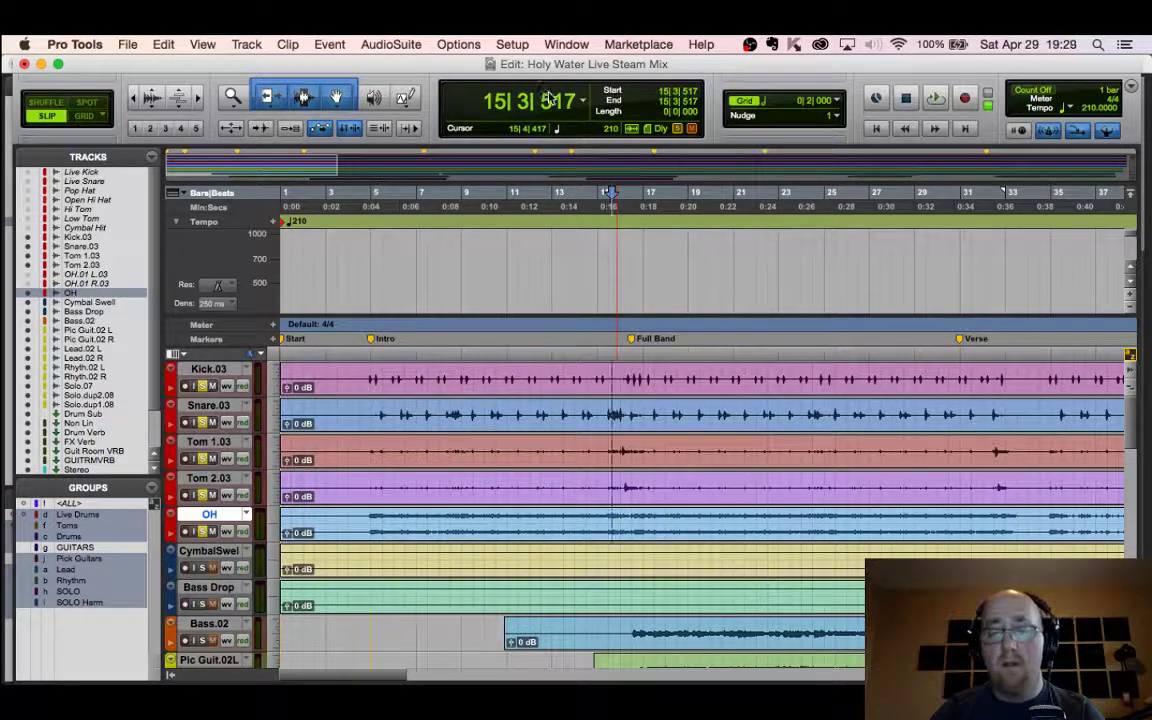
scroll(655, 382, up, 3)
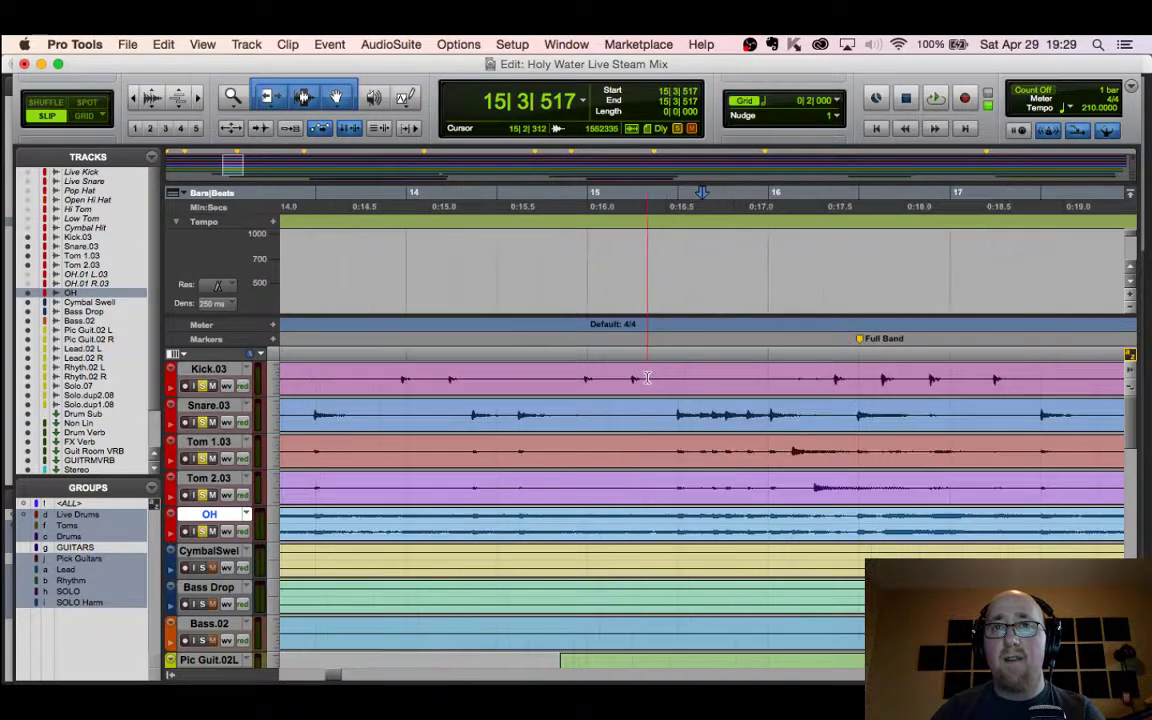
scroll(650, 390, up, 8)
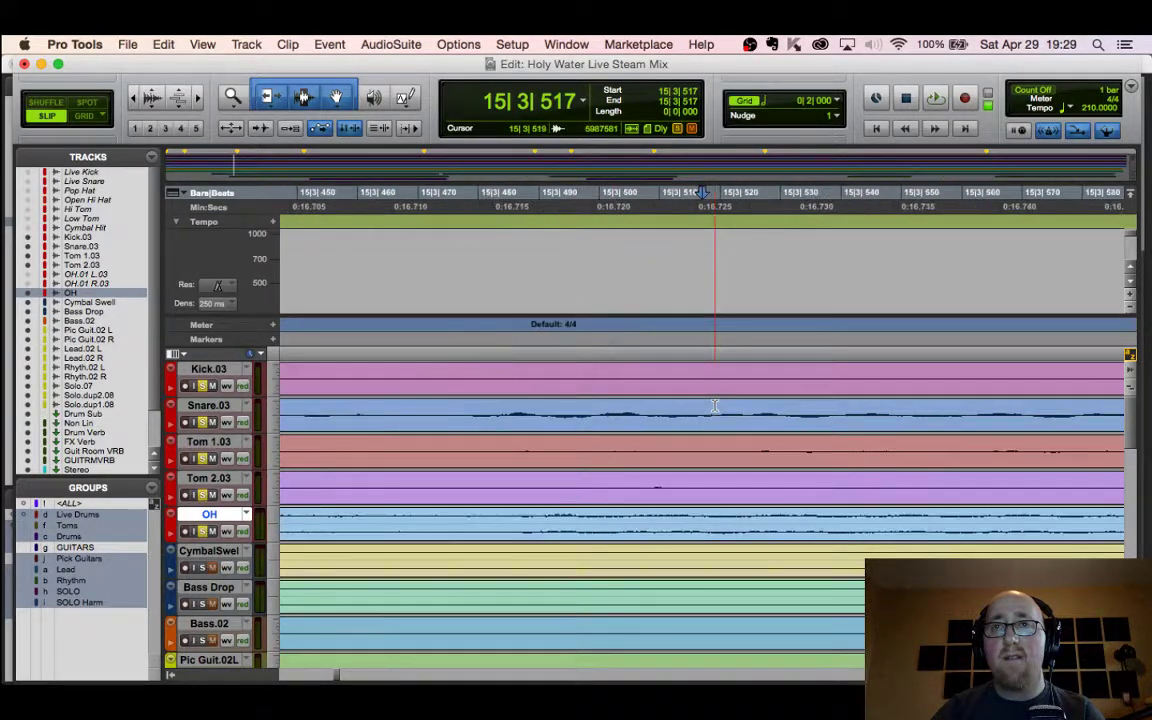
scroll(715, 406, down, 4)
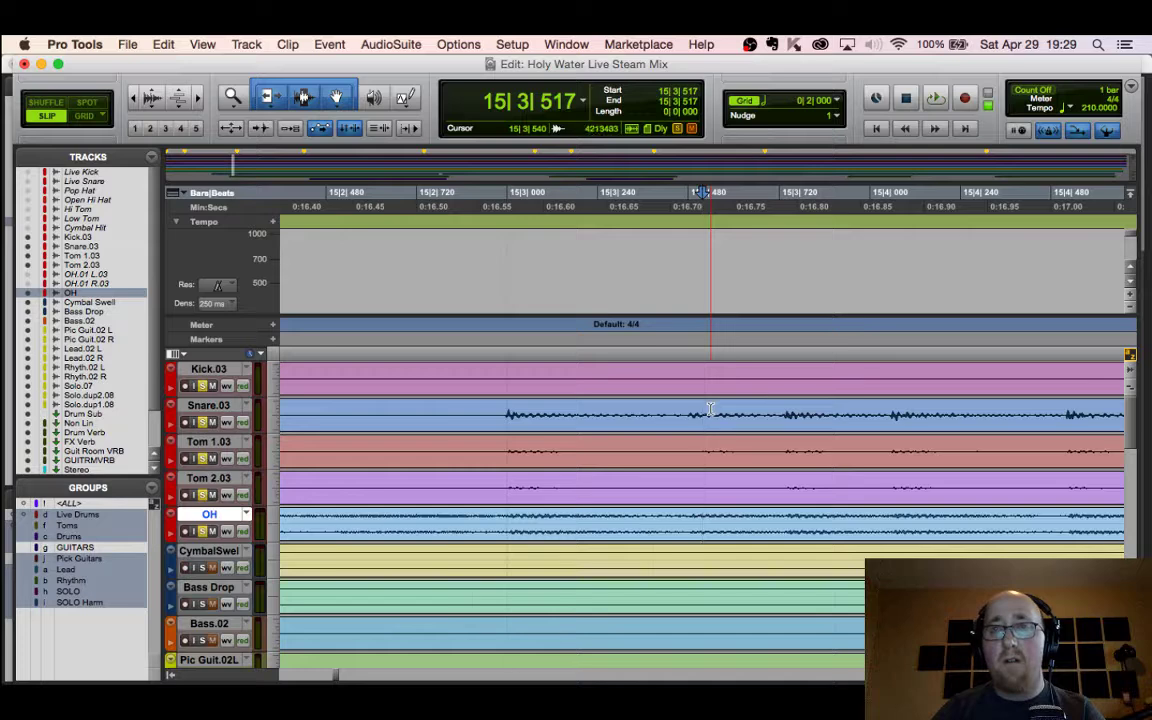
scroll(708, 405, down, 10)
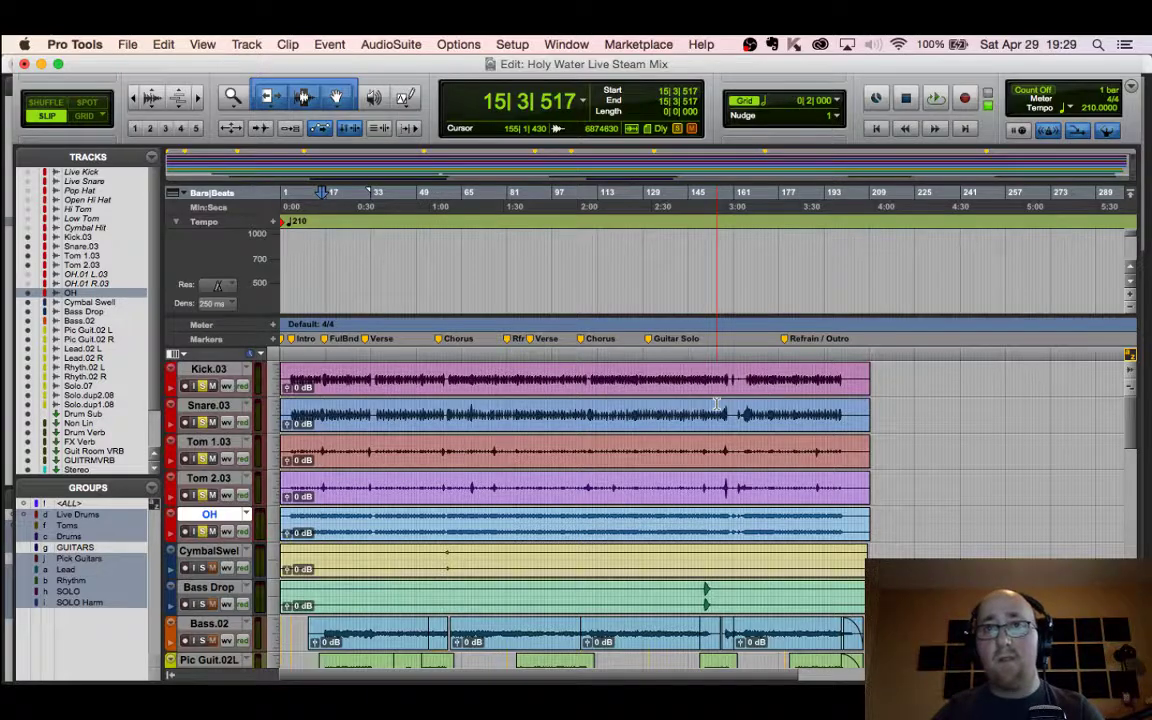
key(super+bracketright)
key(super+bracketleft)
key(super+bracketright)
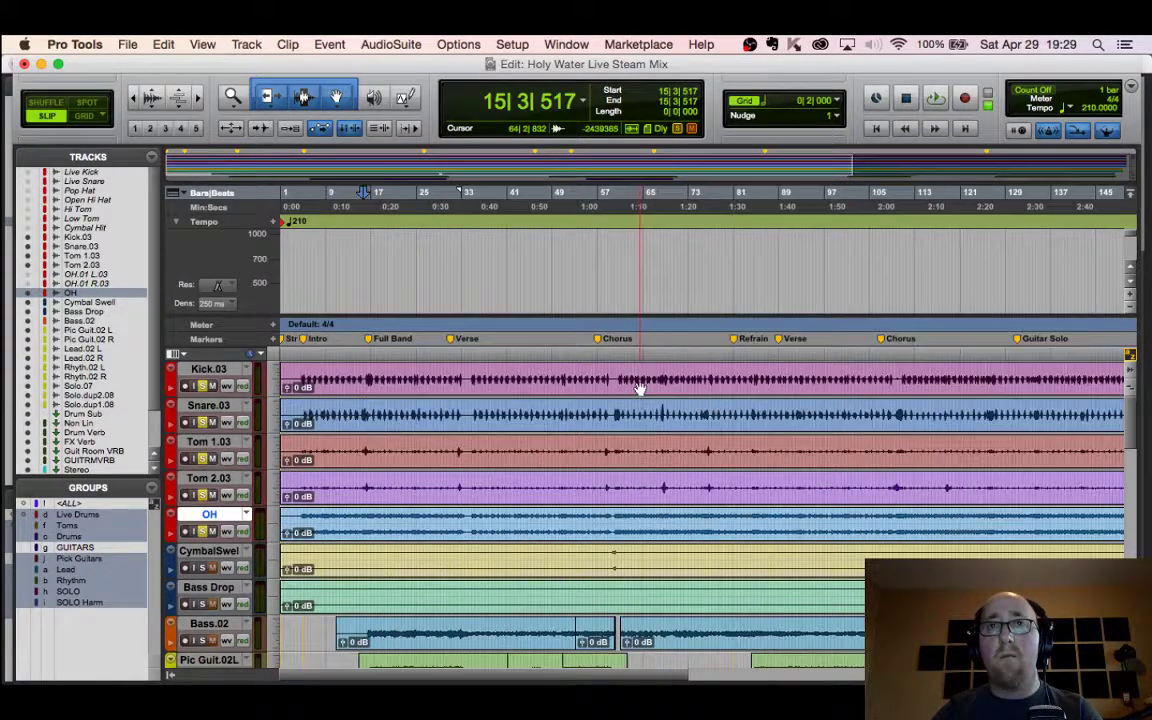
key(super+bracketright)
key(super+bracketleft)
key(super+bracketleft)
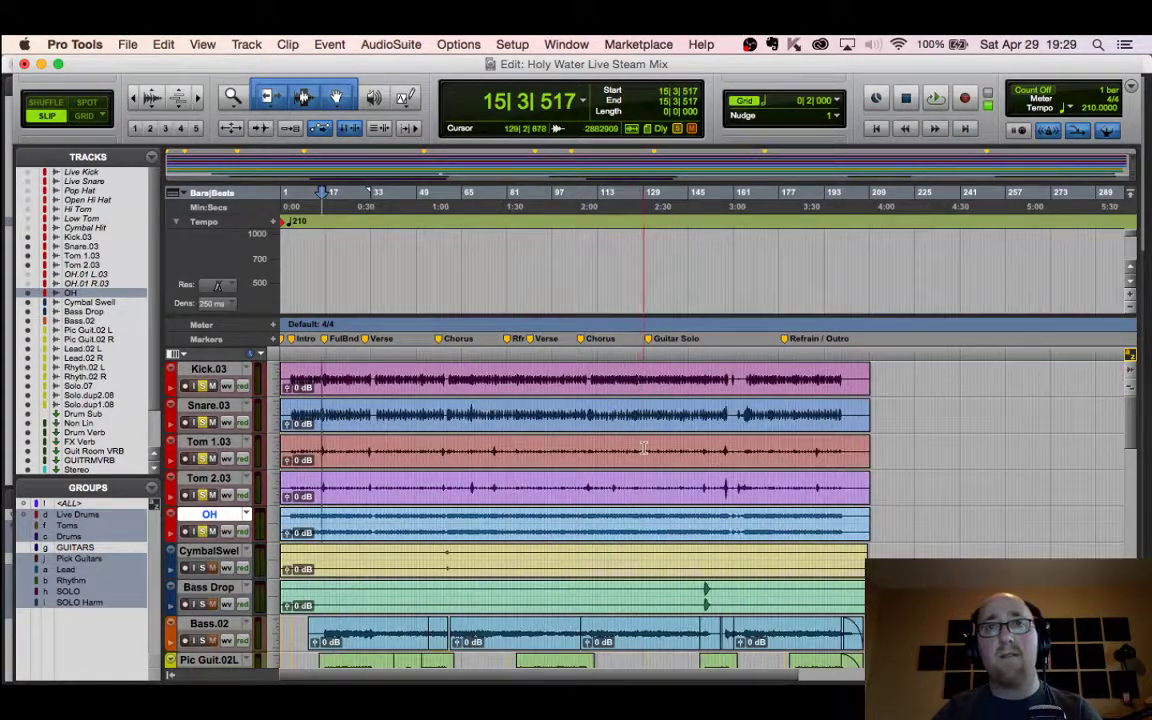
key(t)
key(r)
key(t)
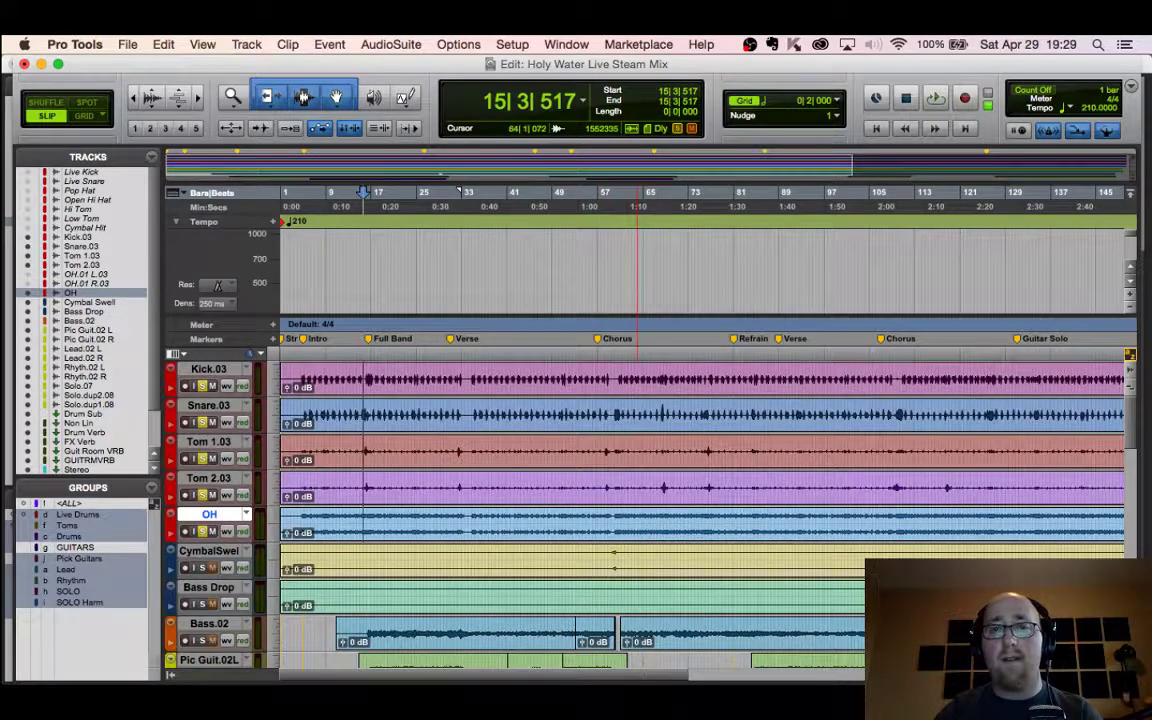
key(super+equal)
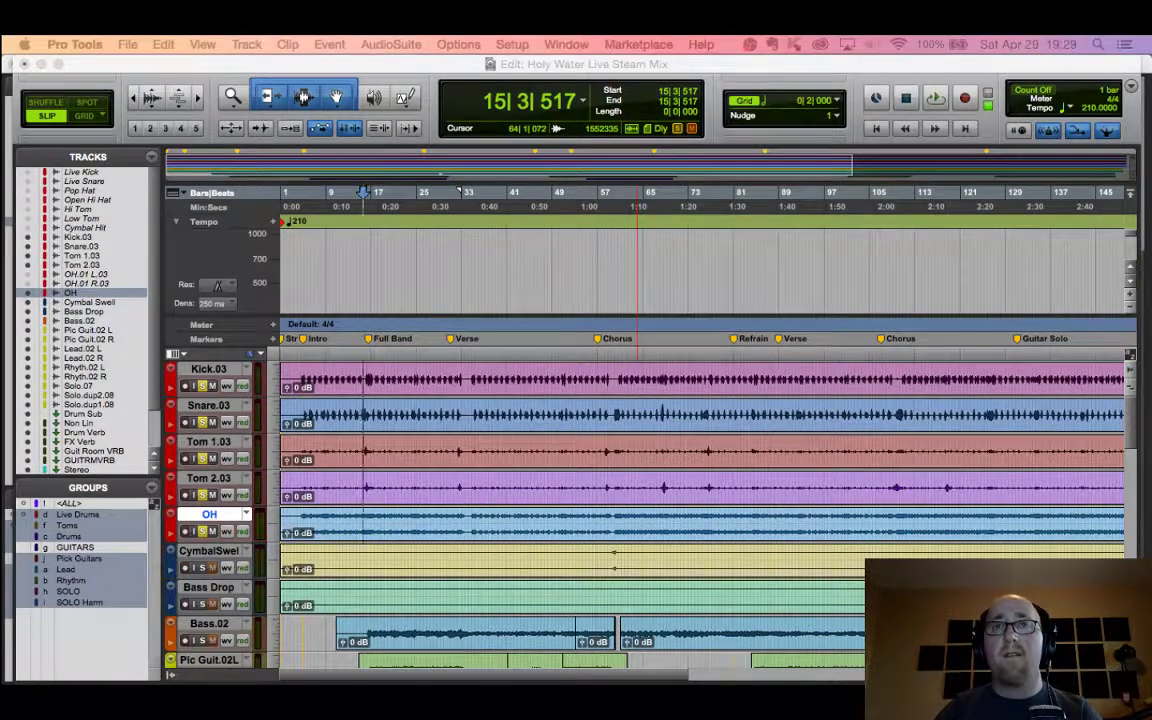
click(687, 66)
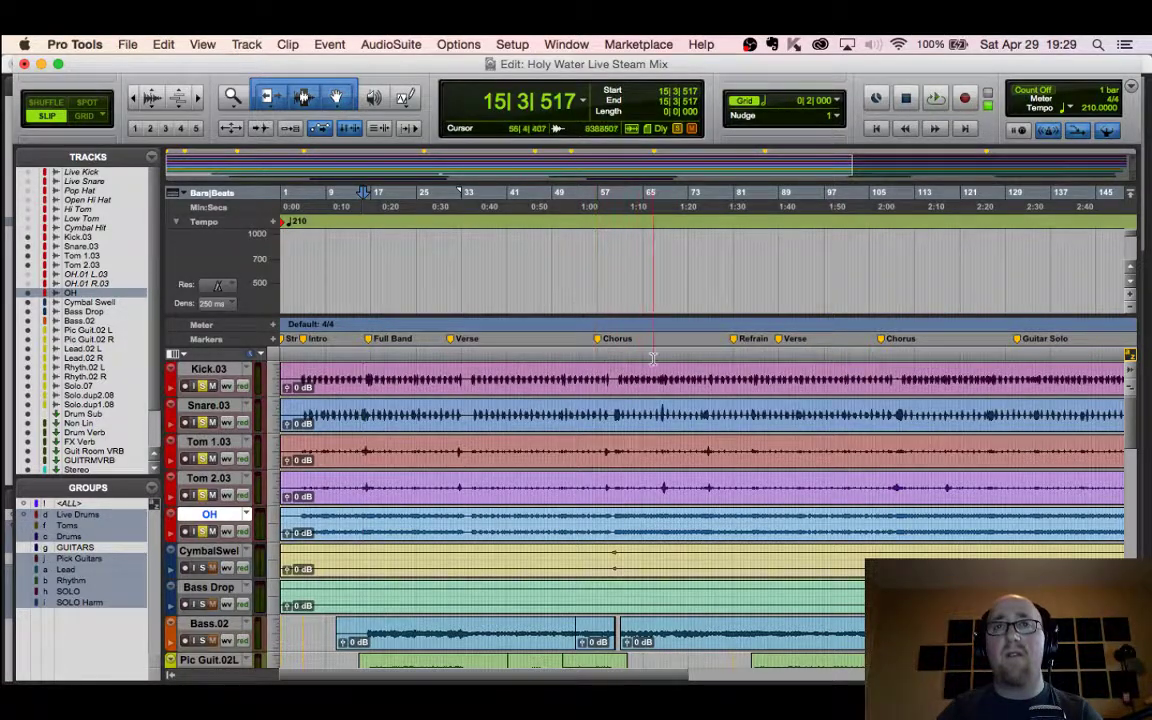
key(super+equal)
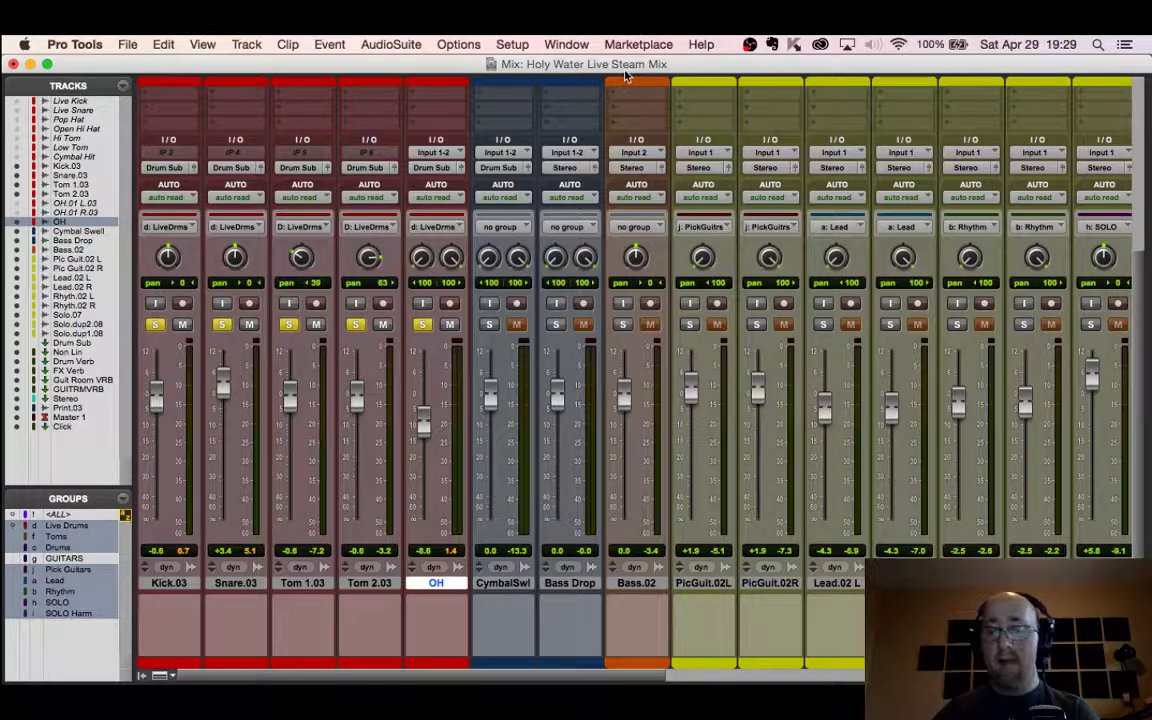
Step: Select the tom fill from about 16|1|389 to 16|4|502 across the live drum tracks and start looped playback
key(super+equal)
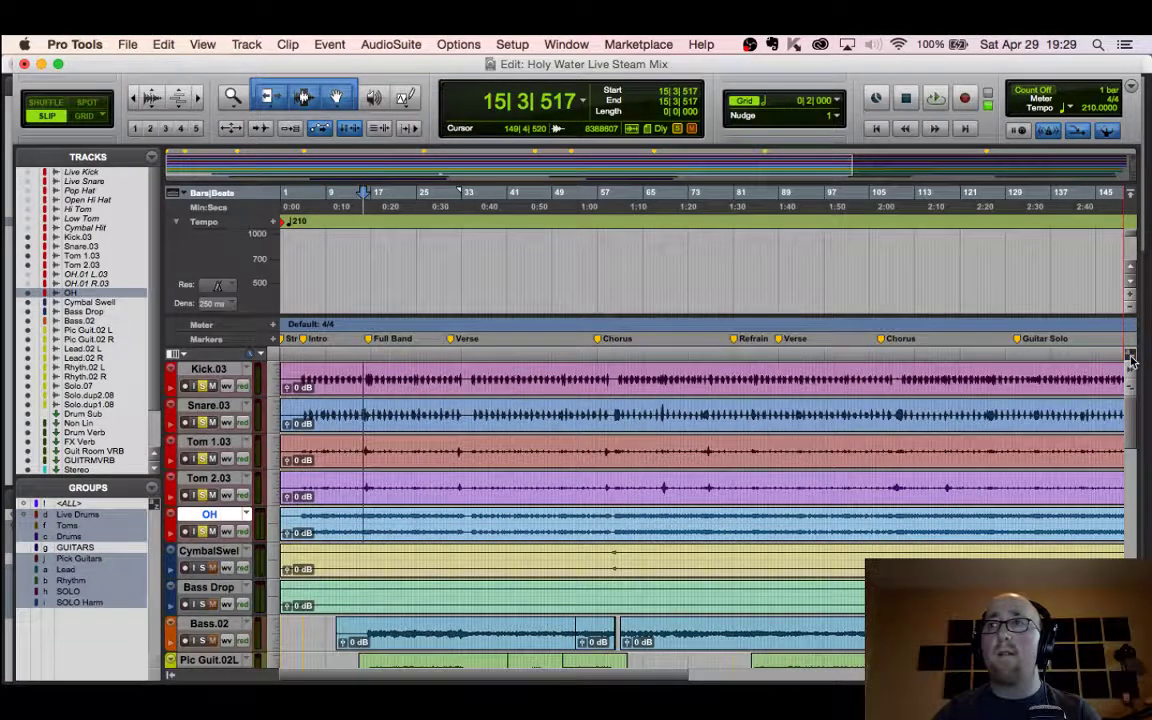
key(r)
key(t)
key(r)
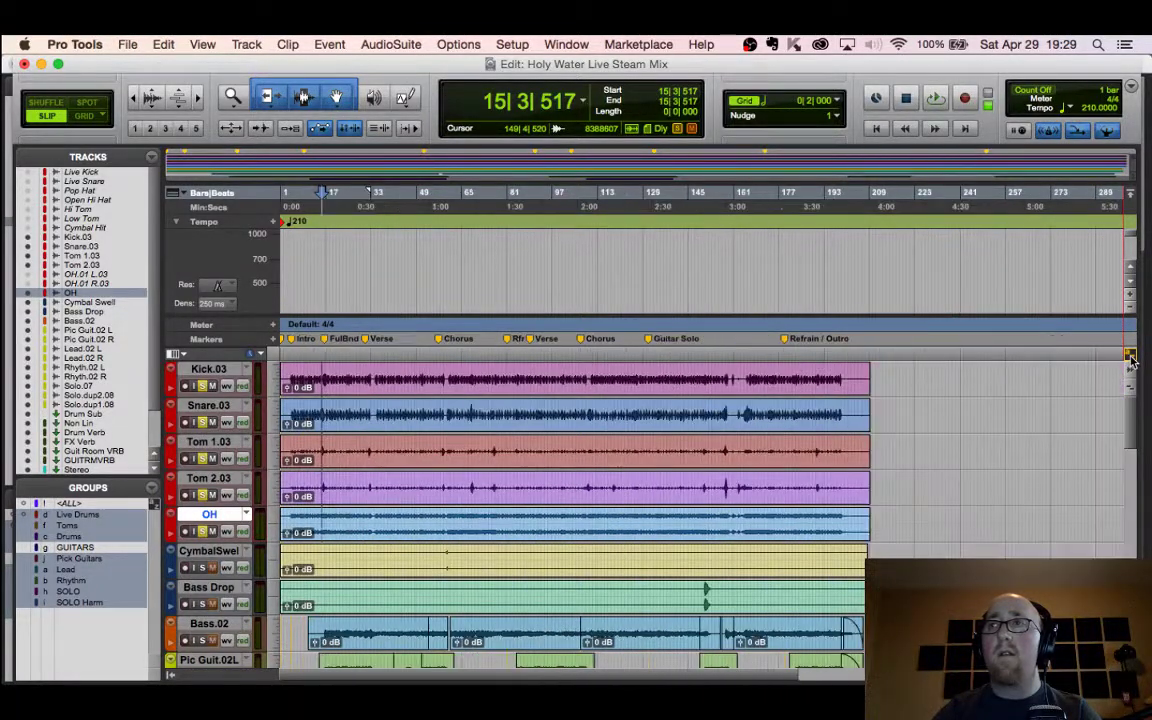
key(t)
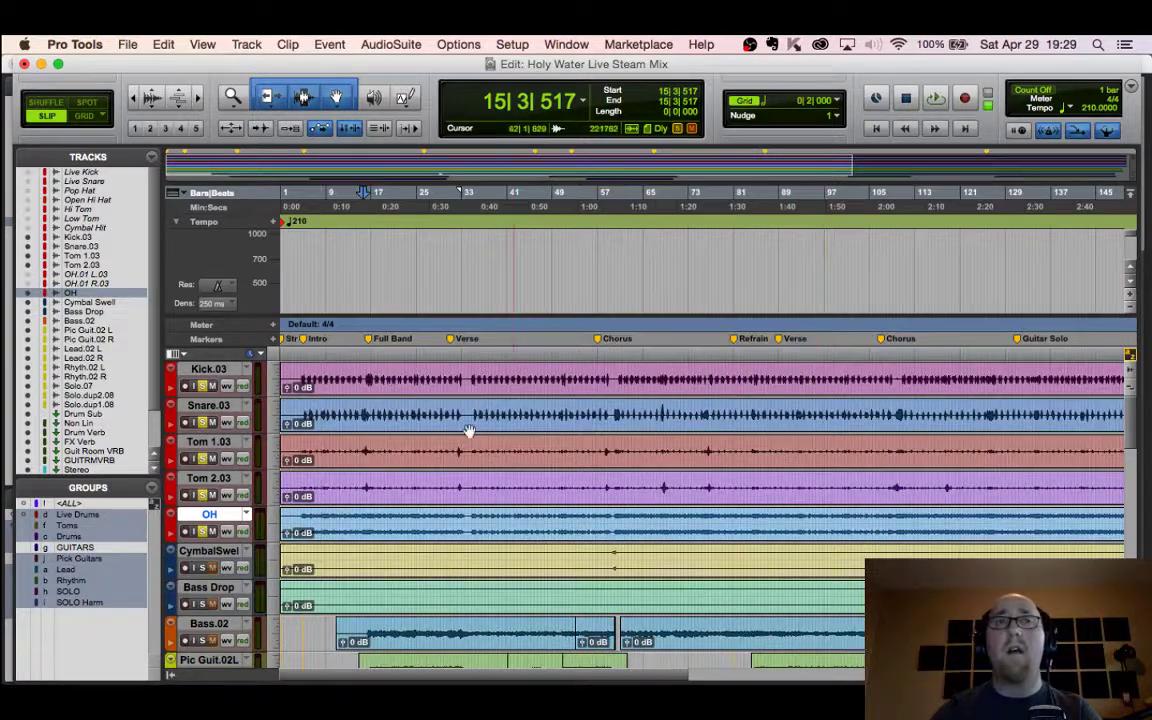
key(t)
key(t)
key(t)
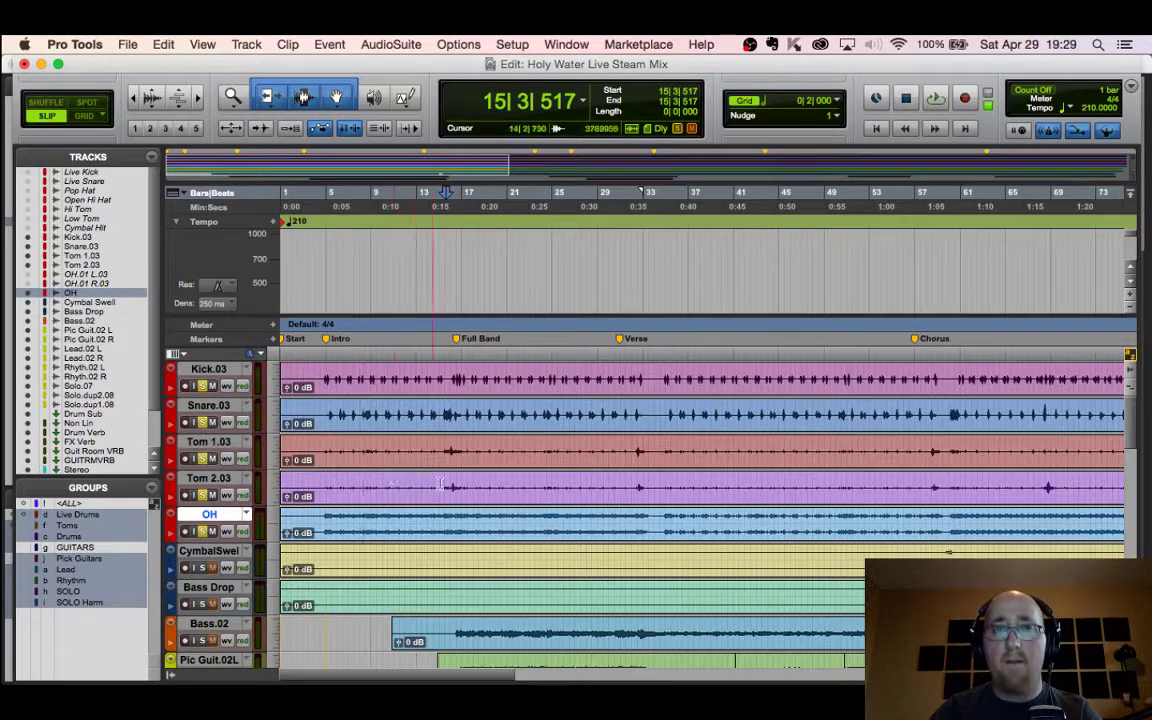
key(t)
key(t)
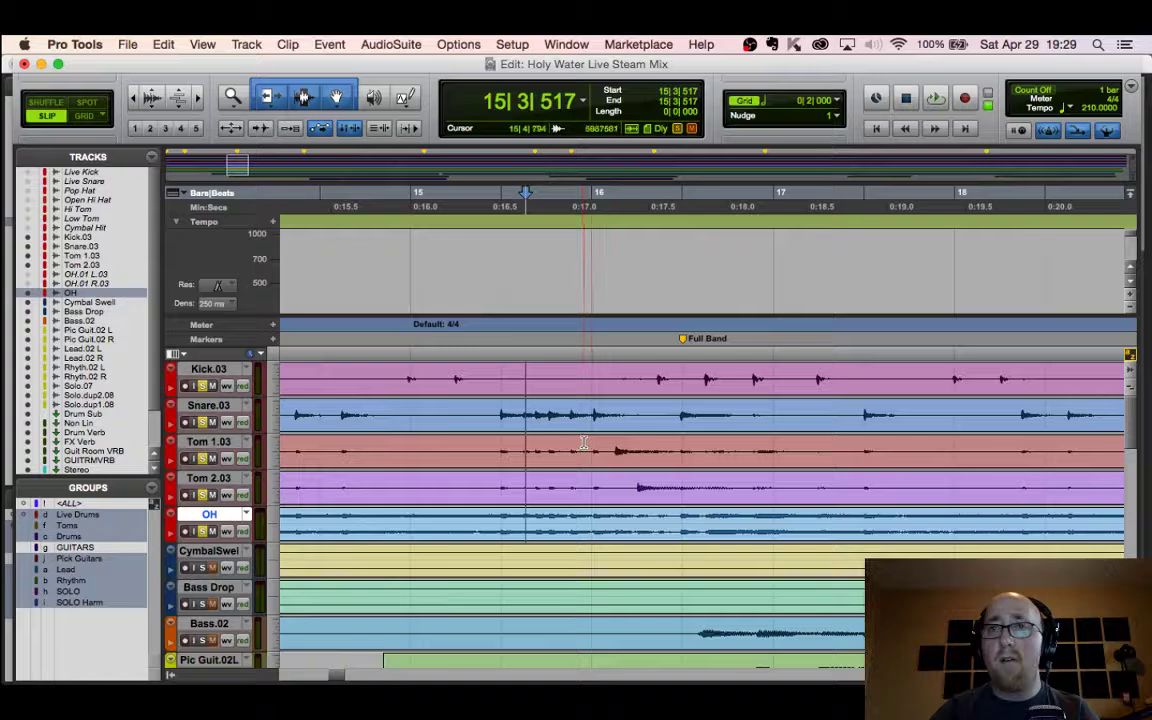
drag(610, 450, 750, 463)
key(space)
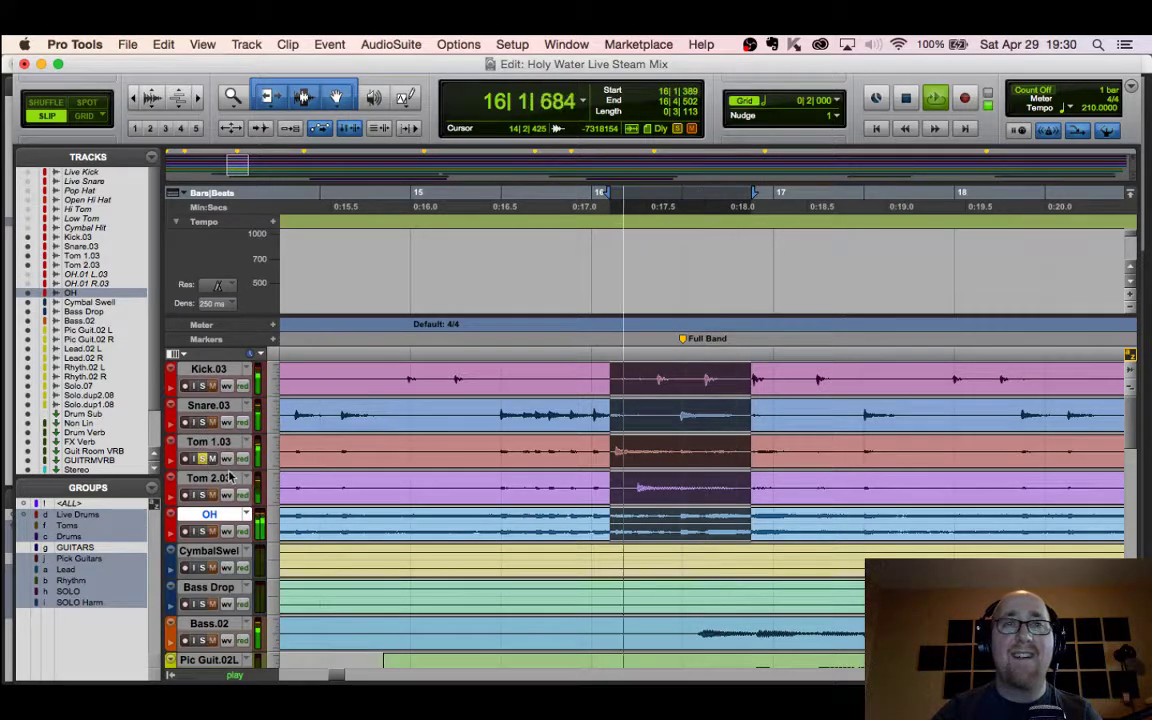
Step: Insert a mono Virtual Mix Rack in the first insert slot of Tom 1.03
key(super+equal)
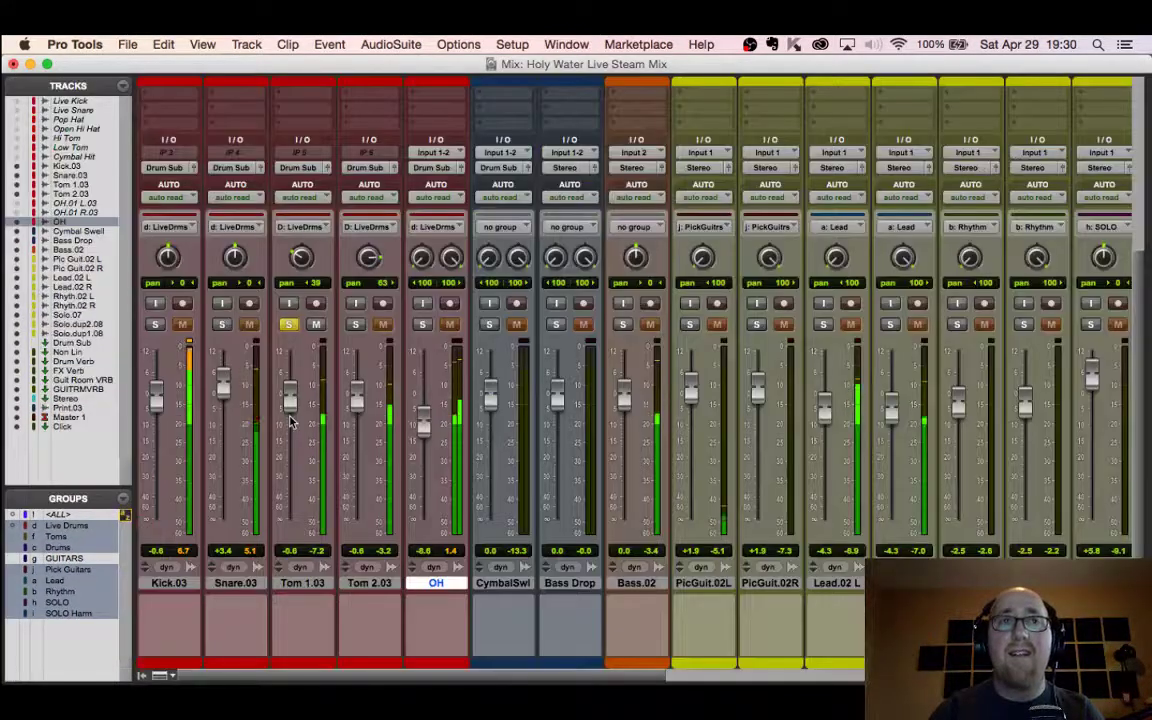
scroll(350, 430, up, 5)
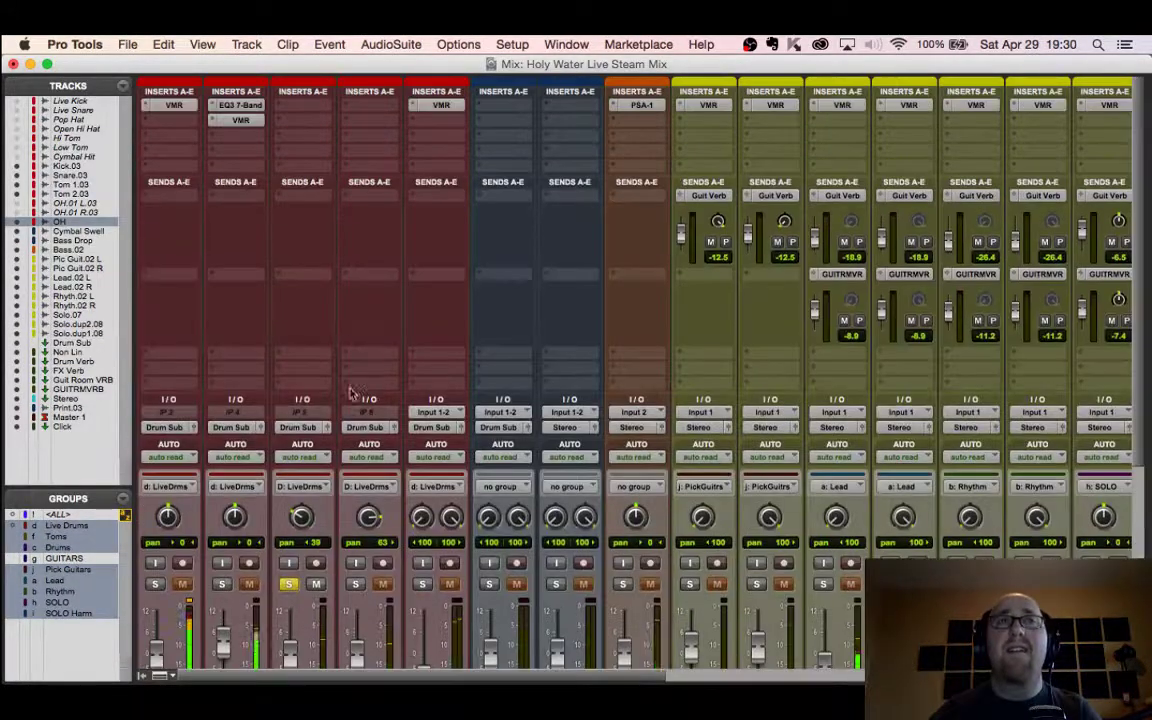
click(303, 112)
mouse_move(330, 140)
mouse_move(400, 143)
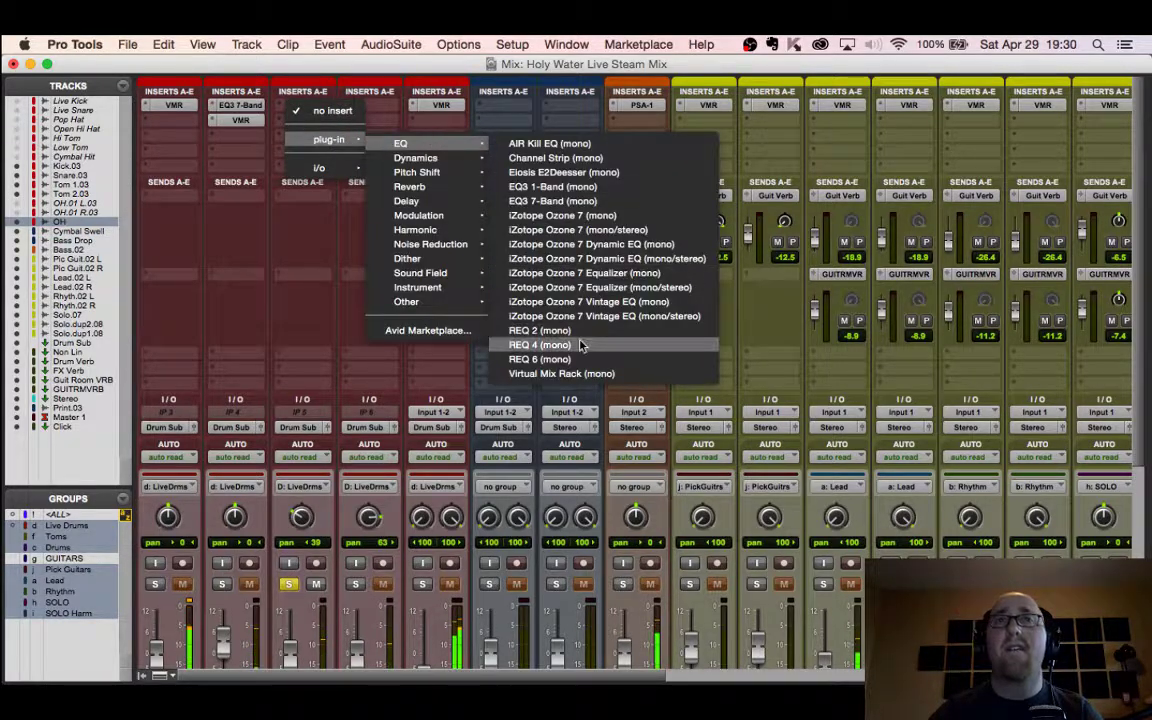
click(563, 374)
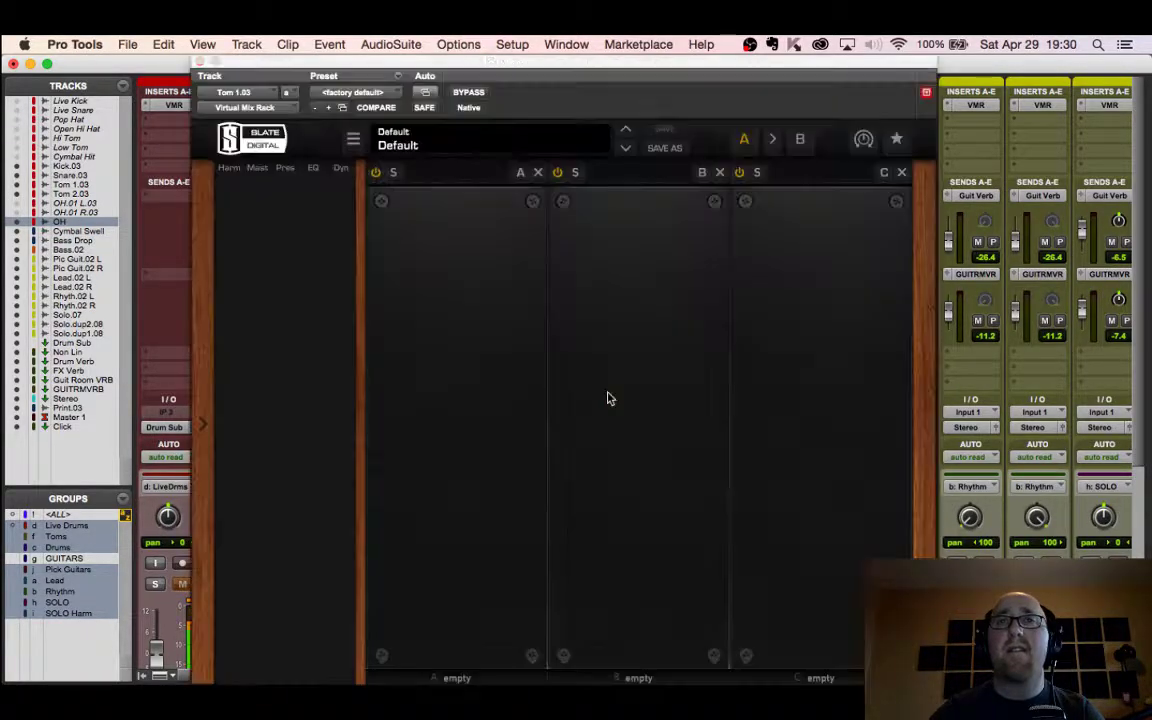
Step: Load the Drums preset KICK MIX on Tom 1.03 and set CS-Lift's High Lift to about 6.87 and Low Lift to about 7.86
click(442, 136)
mouse_move(442, 186)
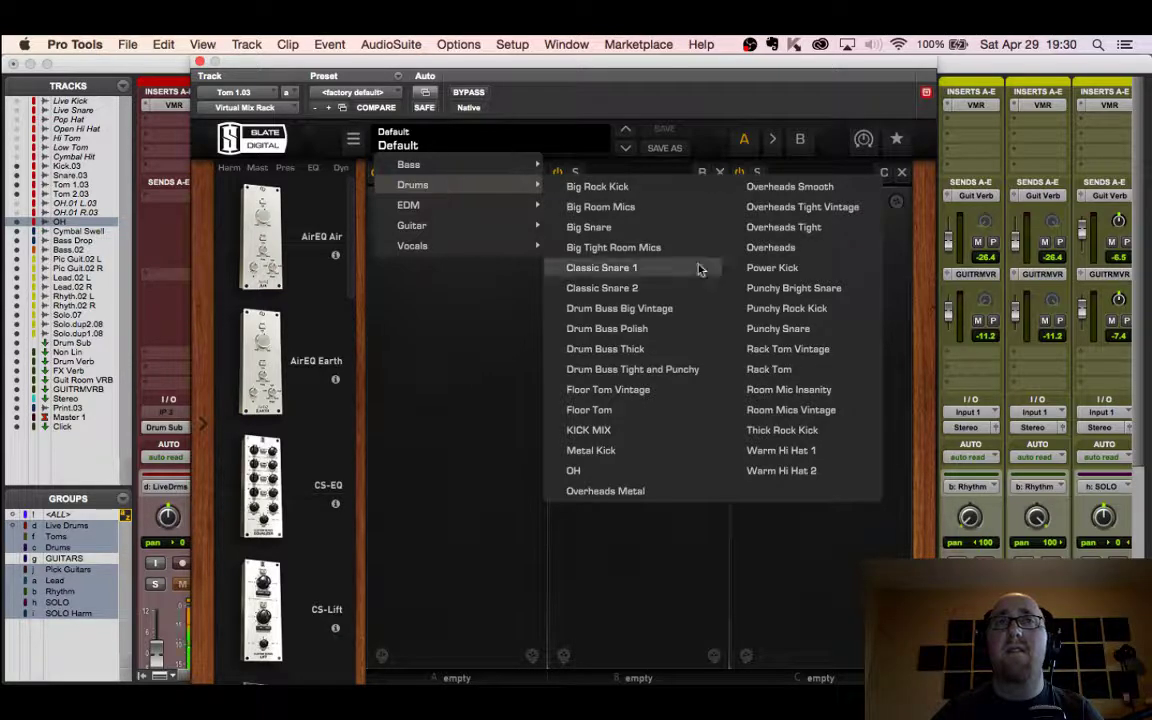
click(628, 430)
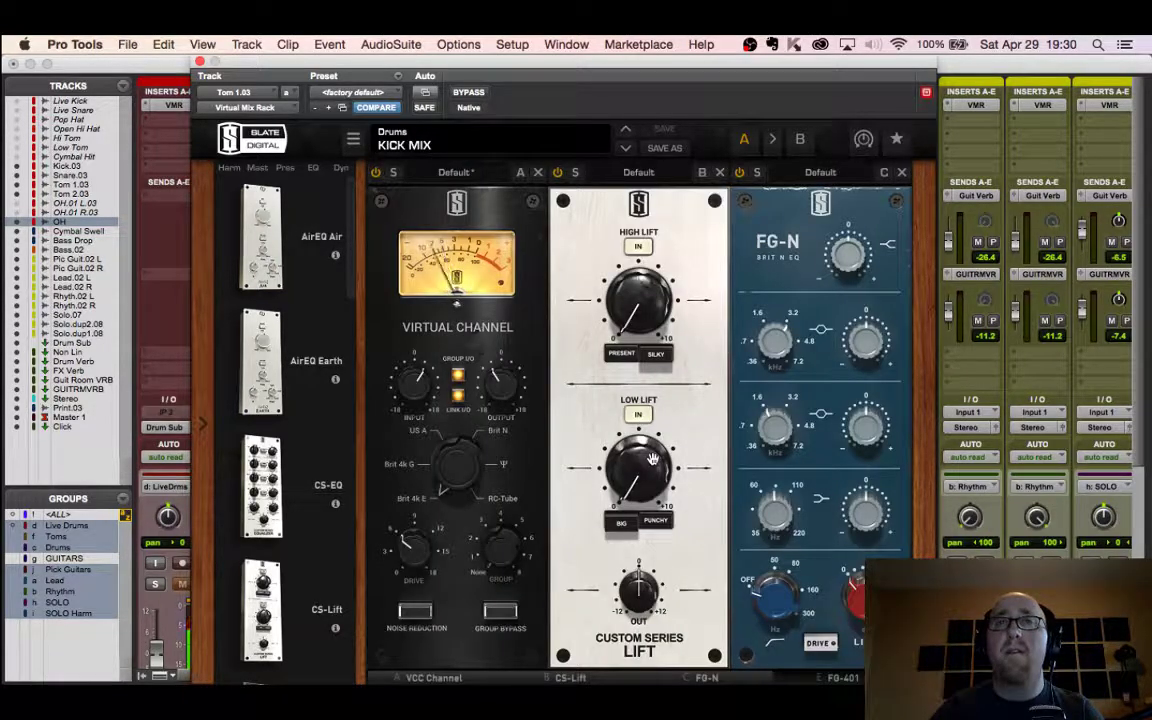
drag(628, 307, 625, 172)
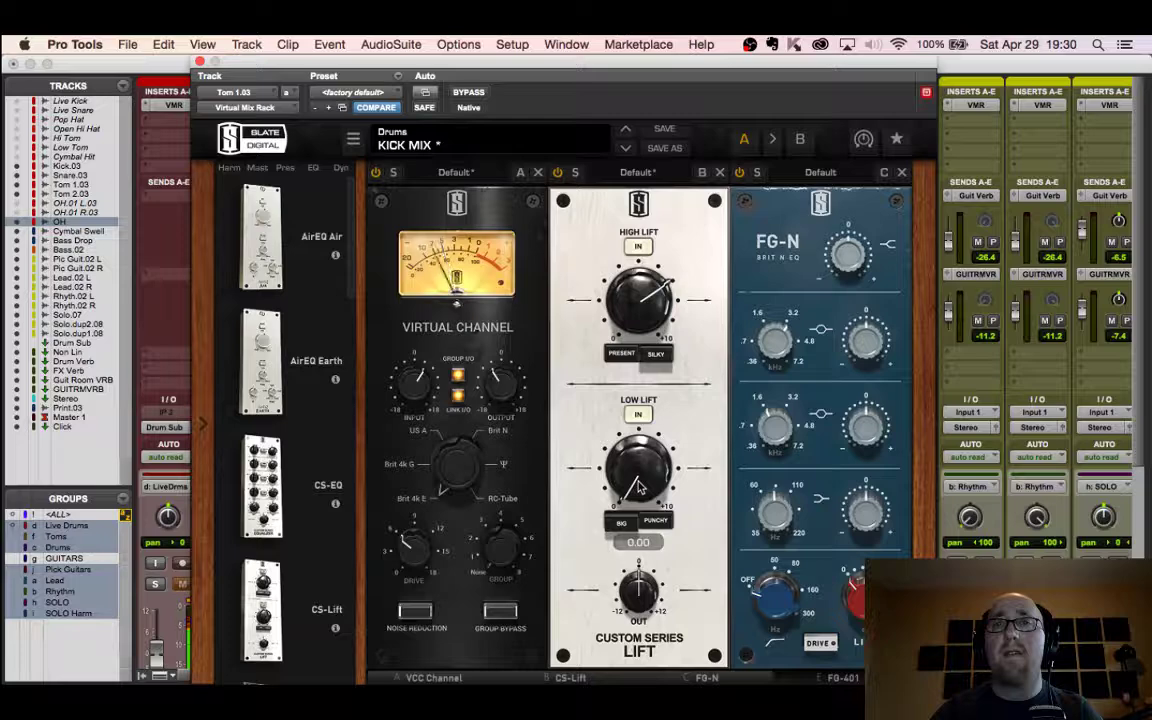
drag(637, 485, 641, 340)
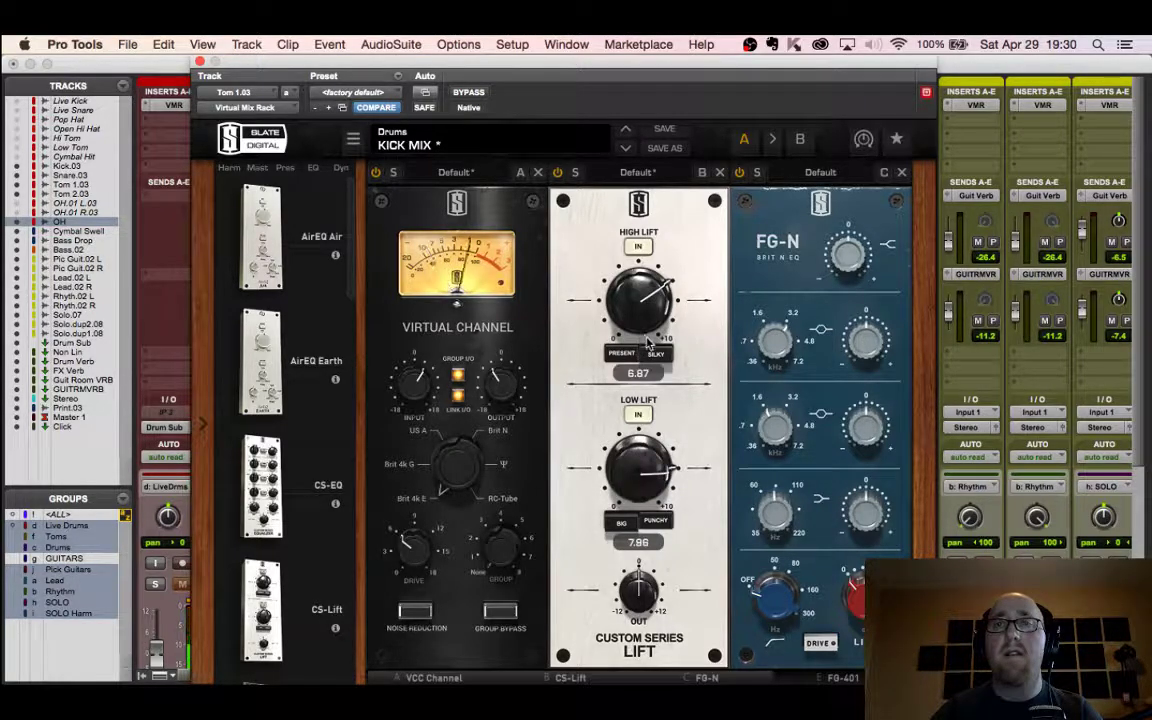
Step: Sweep the FG-N's lower-mid band on Tom 1.03 to about 595 Hz and cut it by about 4 dB
click(592, 678)
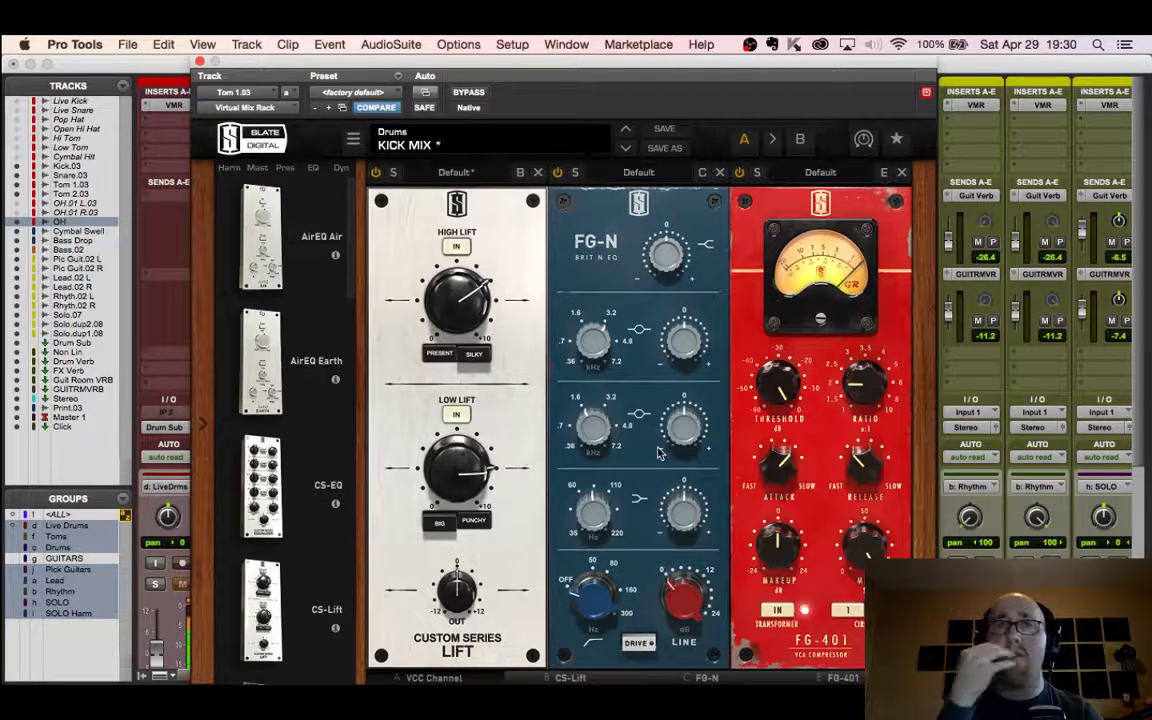
drag(690, 432, 681, 380)
drag(592, 422, 588, 478)
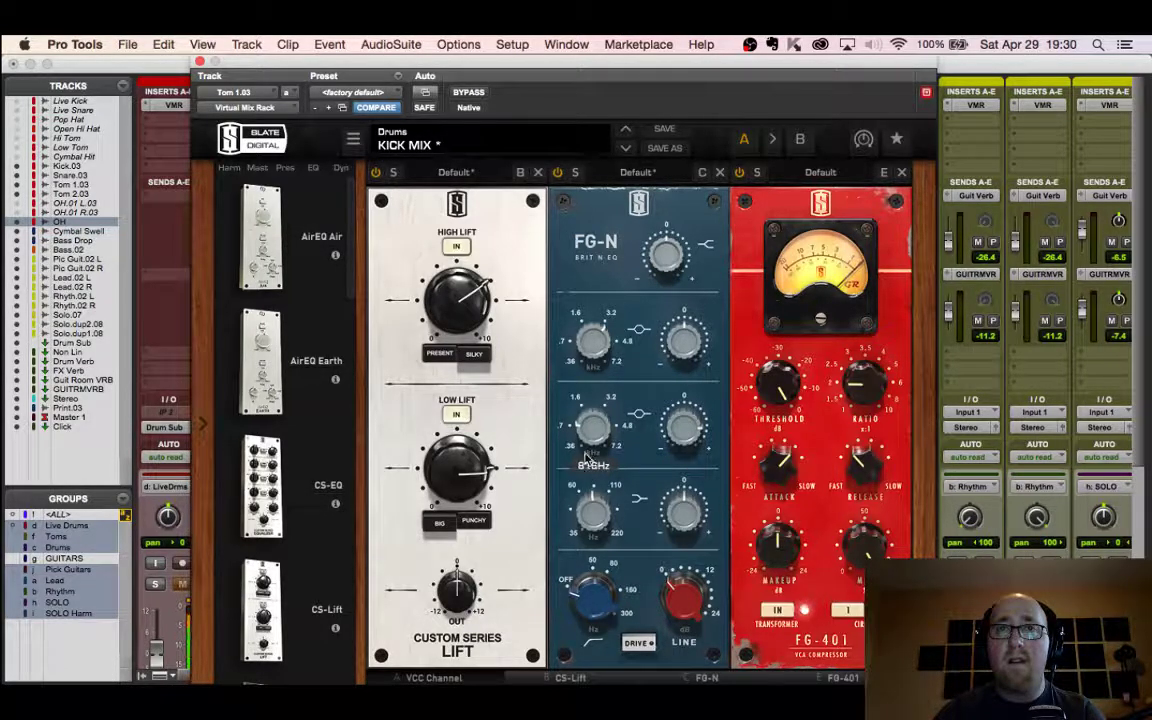
drag(586, 458, 598, 430)
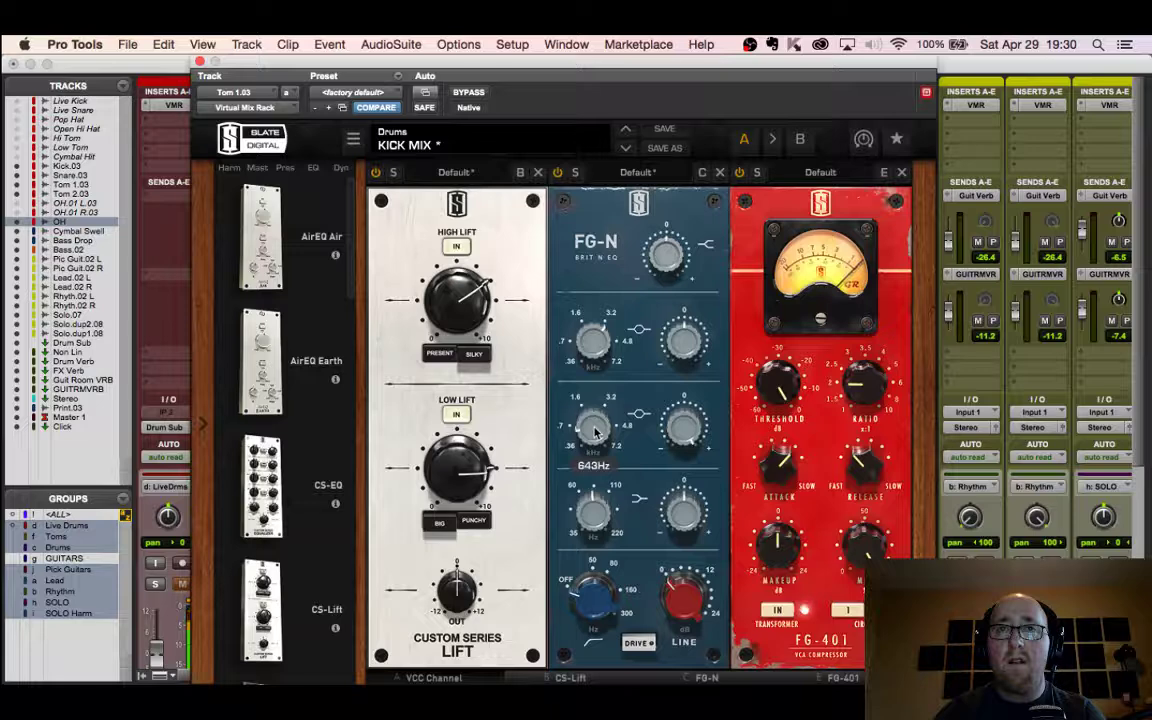
drag(596, 426, 596, 427)
drag(682, 493, 680, 545)
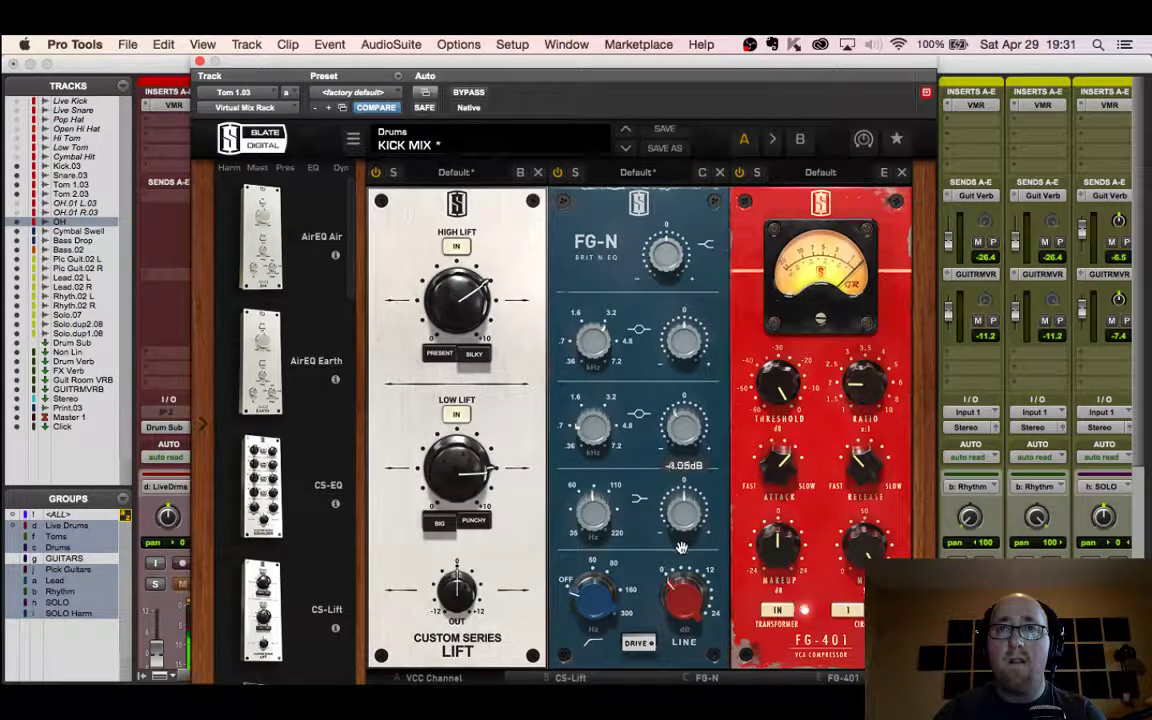
drag(595, 428, 591, 430)
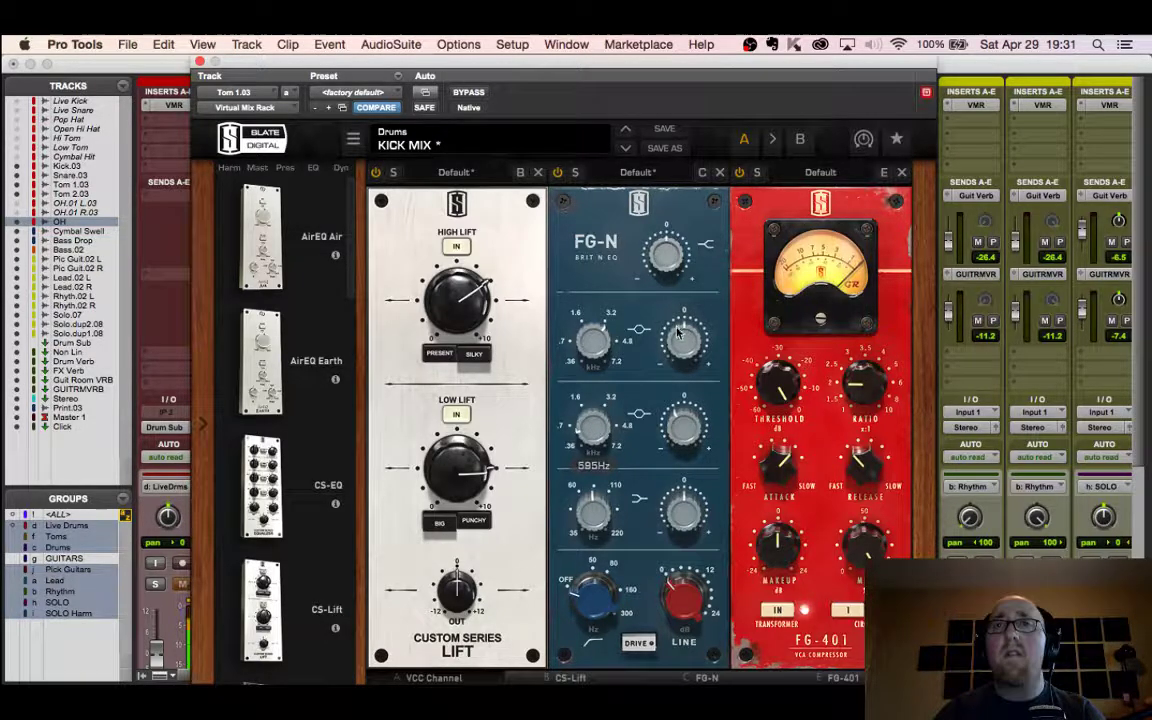
drag(682, 439, 686, 372)
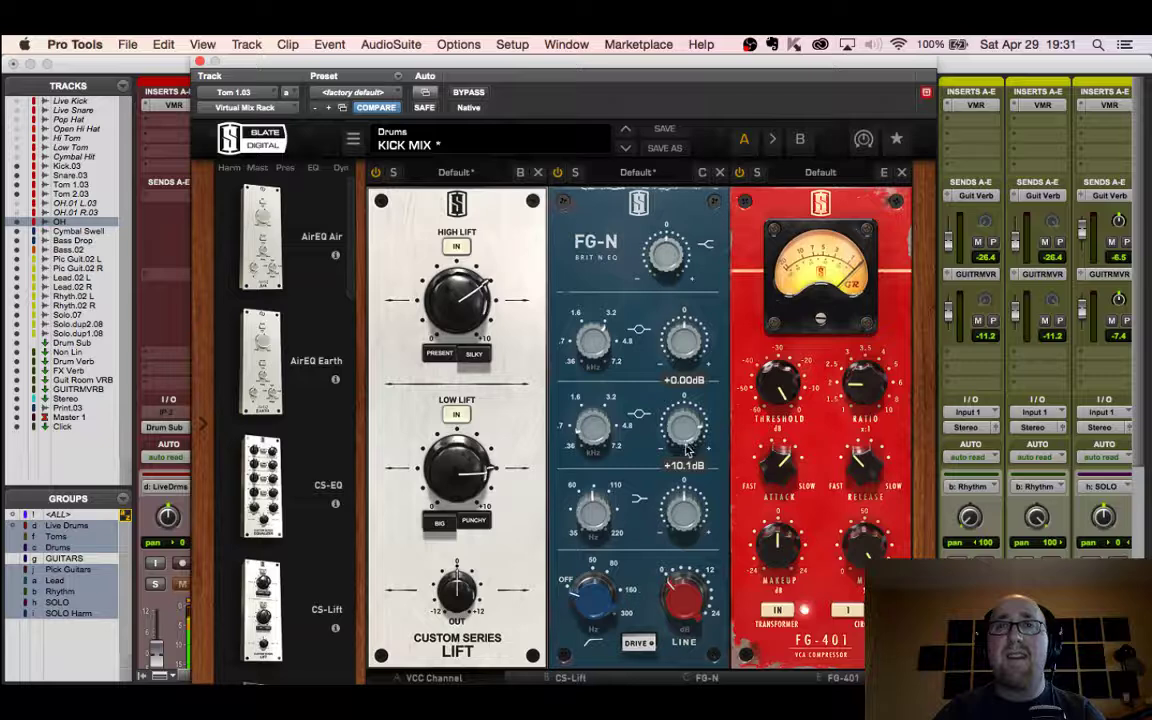
drag(684, 428, 680, 452)
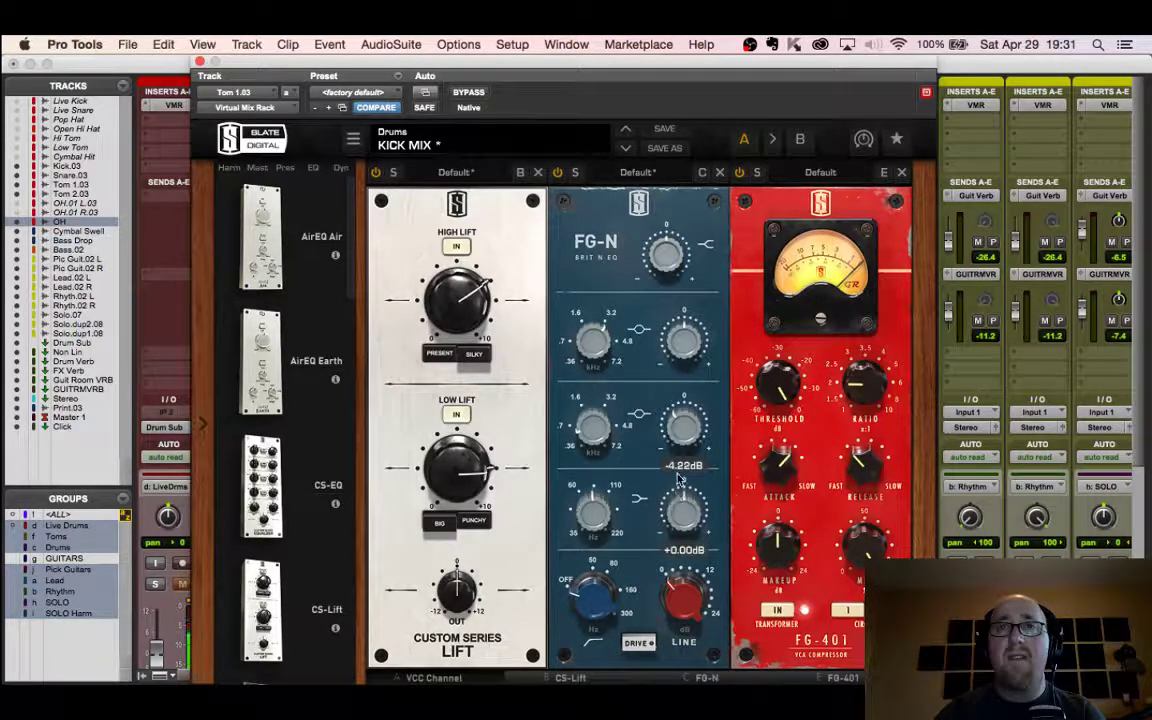
drag(681, 433, 681, 430)
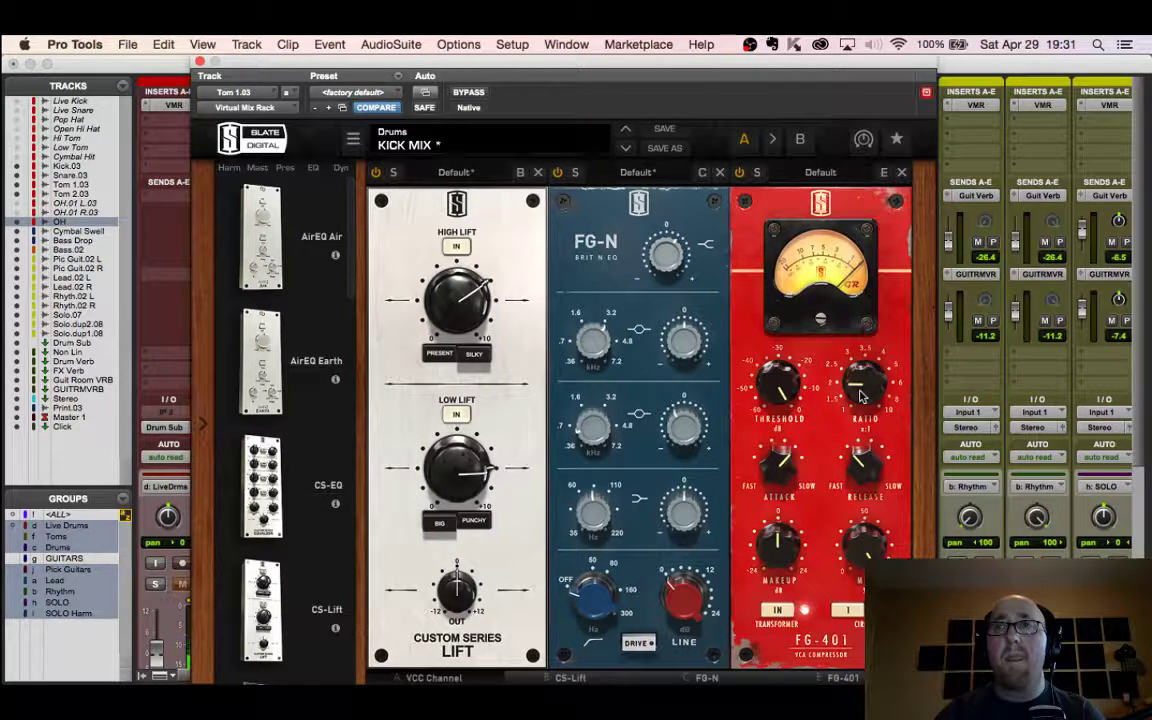
Step: On Tom 1.03's FG-401, raise the ratio, lower the threshold to about -18 dB, add slight makeup gain, and close the plug-in window
drag(876, 370, 866, 309)
drag(782, 382, 766, 432)
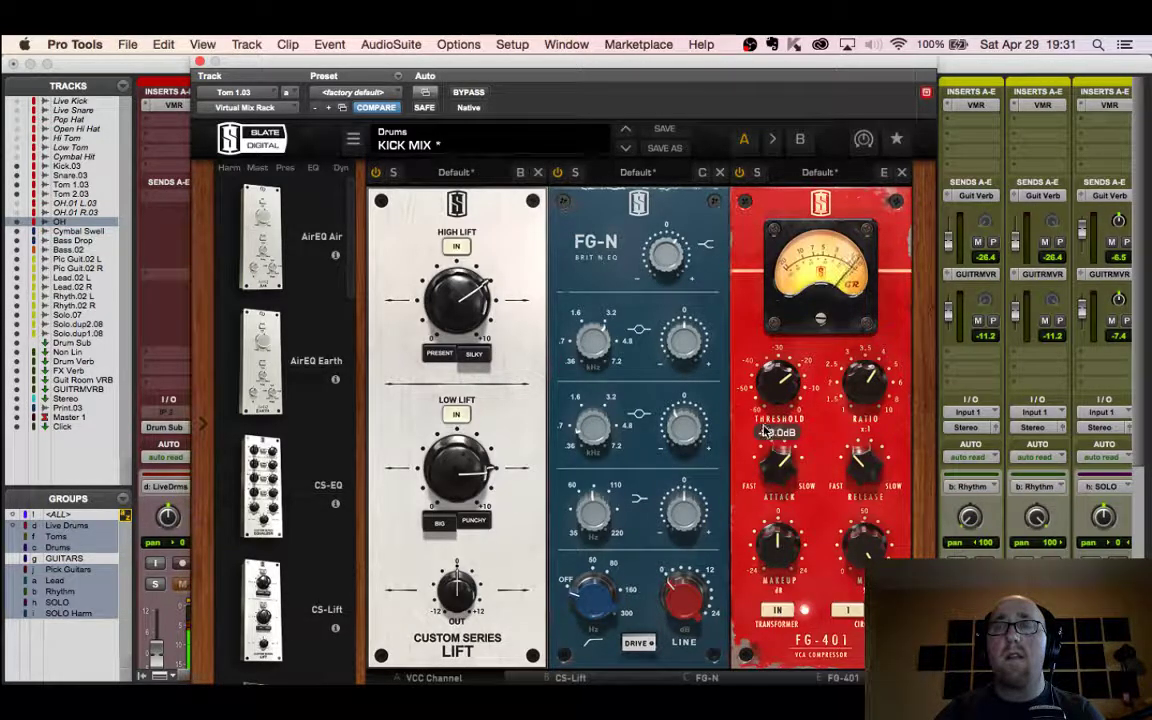
click(777, 548)
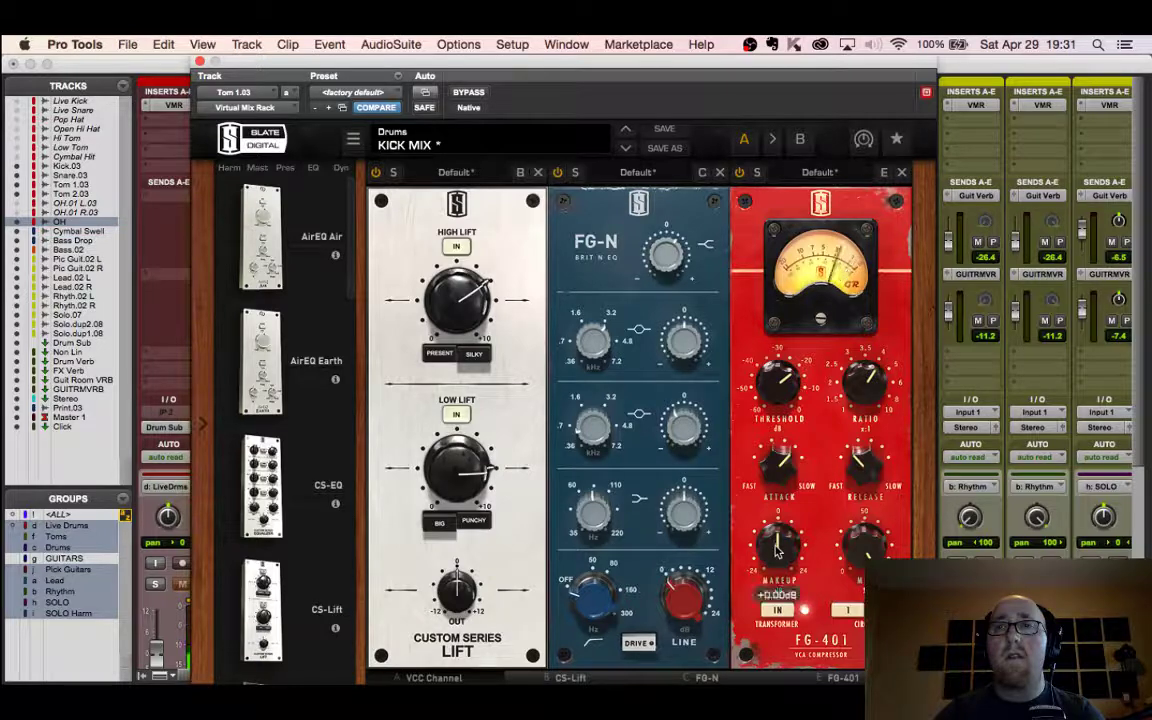
drag(778, 548, 780, 545)
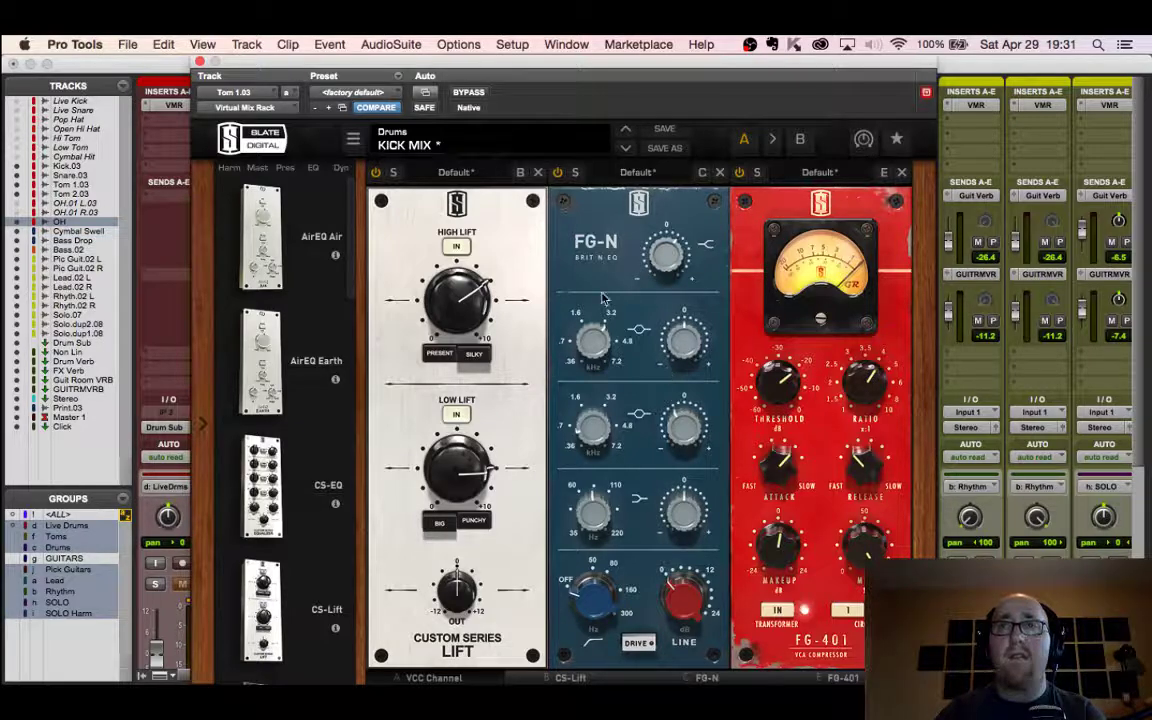
click(980, 68)
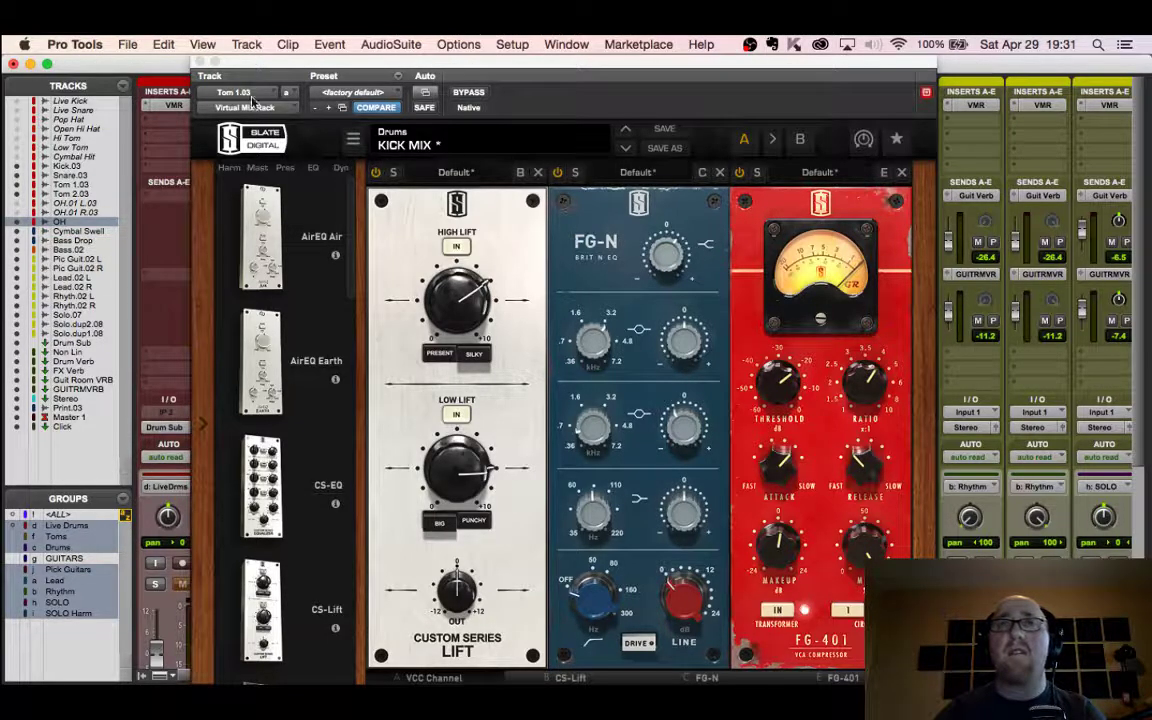
click(200, 64)
Step: Unsolo Tom 1.03 and play the mix from 15|3|786 into the Full Band section
scroll(268, 480, down, 2)
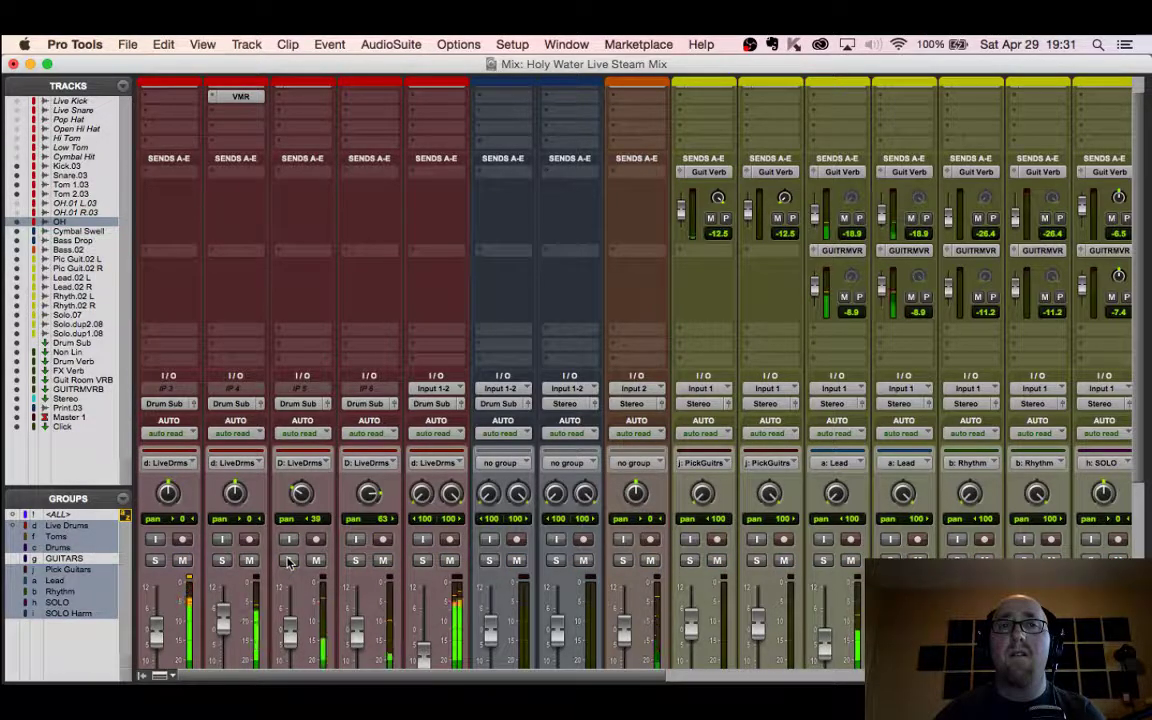
key(super+equal)
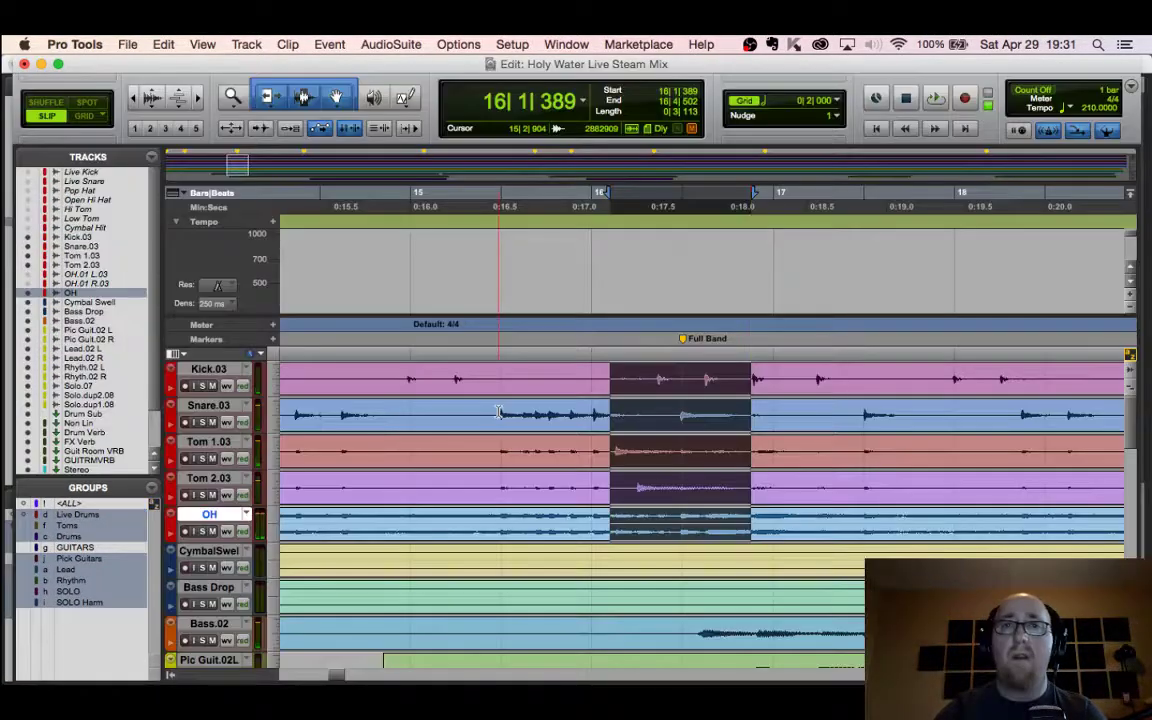
click(538, 349)
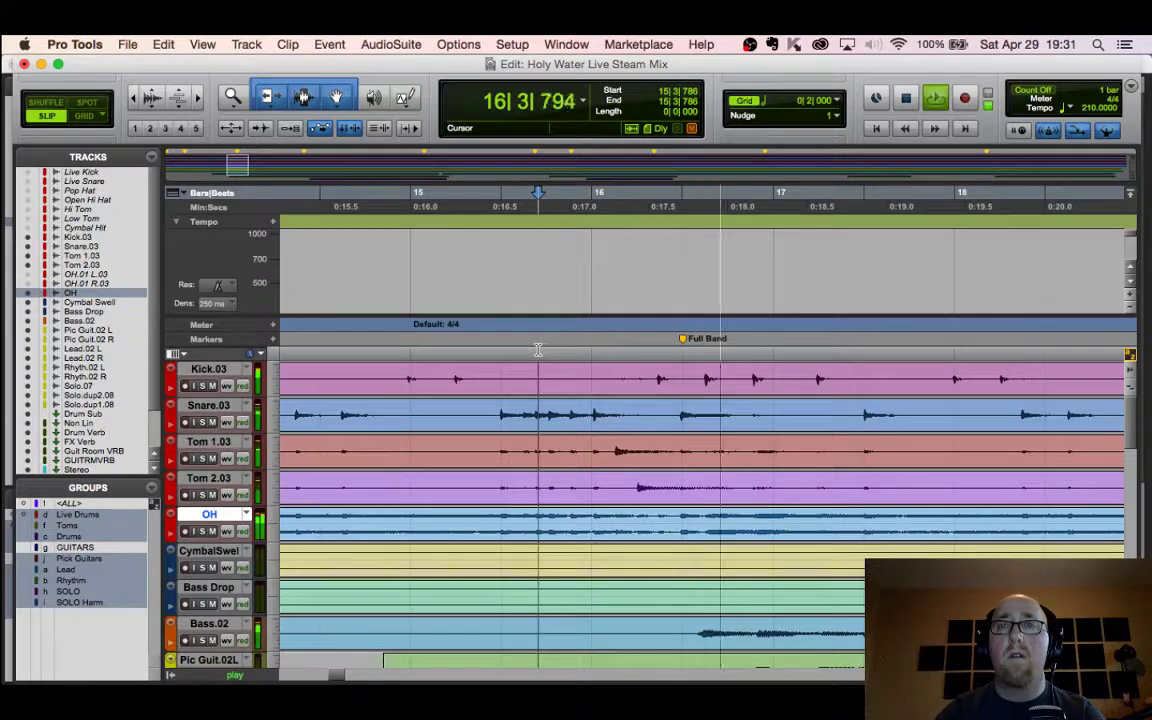
scroll(200, 462, down, 4)
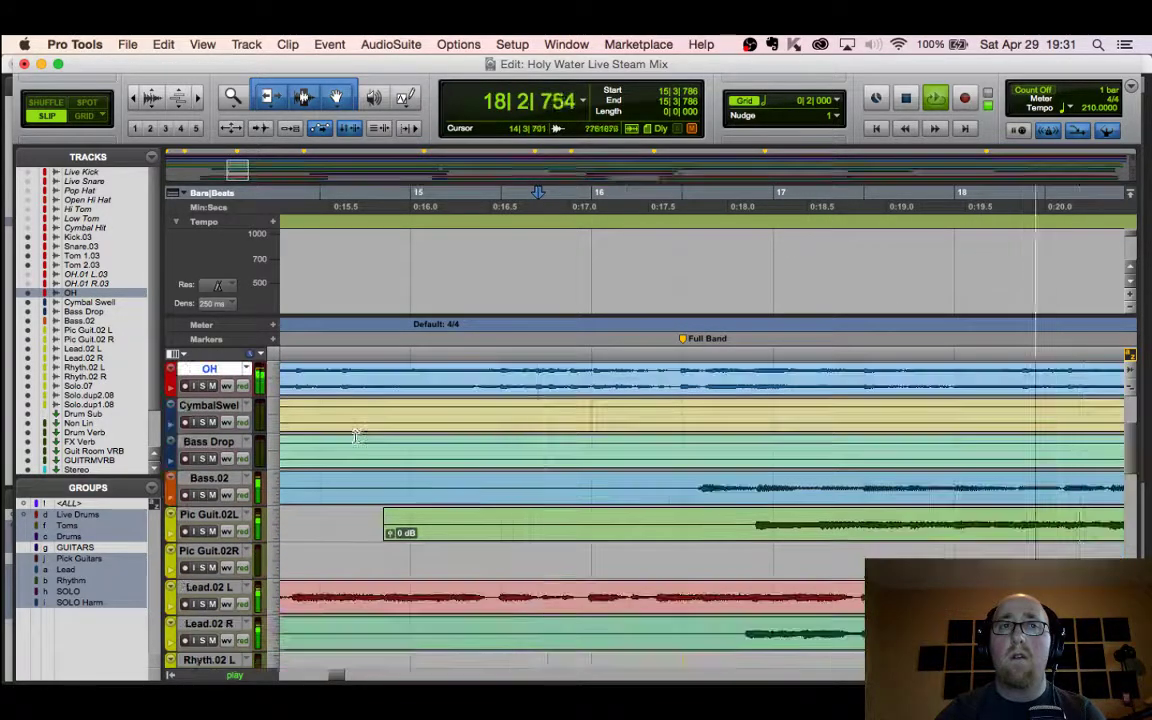
Step: Lower the Bass.02 fader to -4.3 dB
key(super+equal)
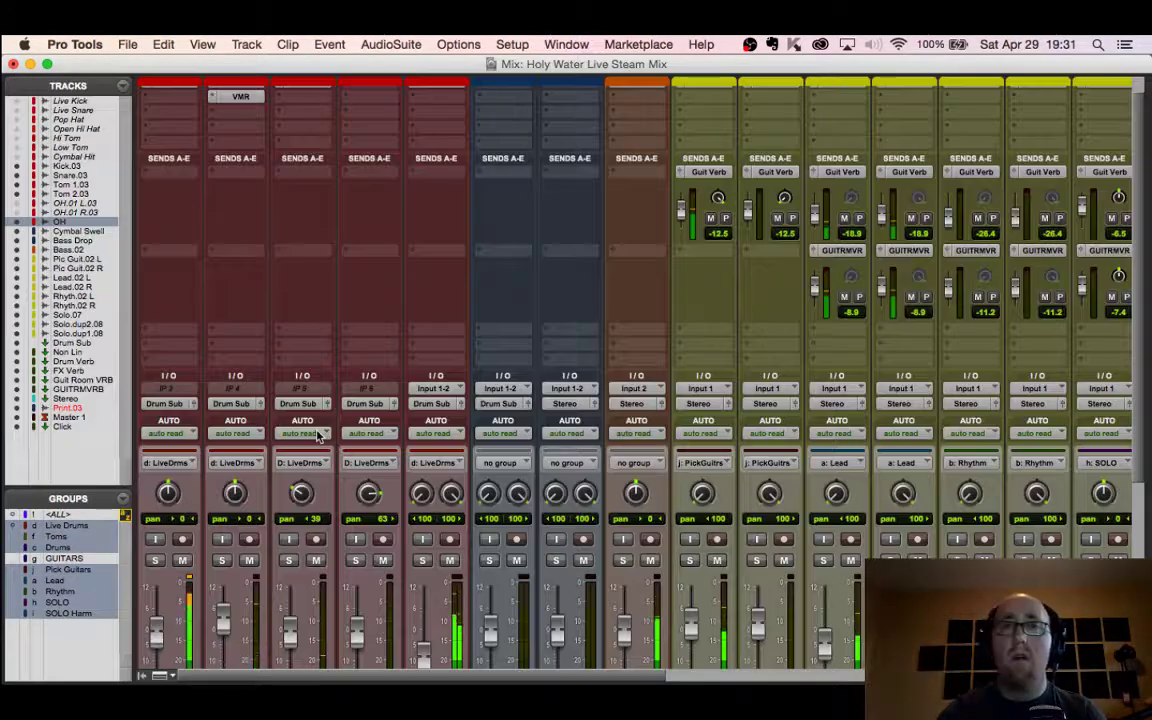
scroll(622, 490, down, 5)
drag(622, 490, 622, 496)
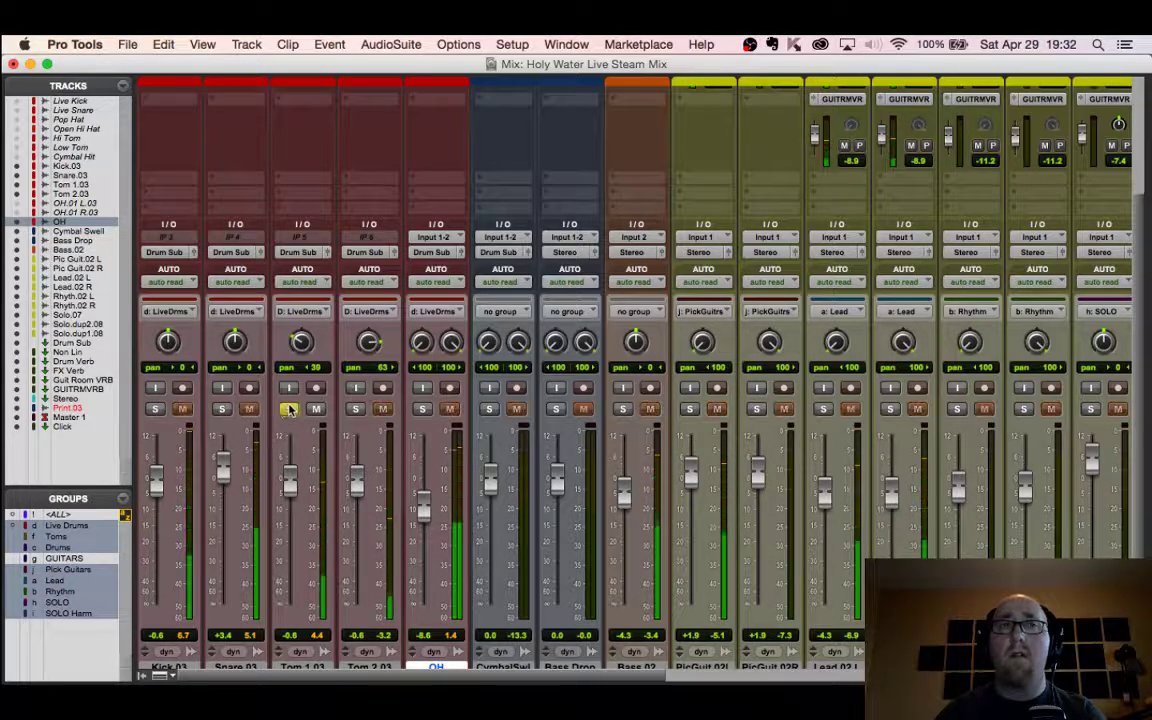
Step: Select the tom fill from about 16|1|031 to 16|3|727 across the live drum tracks and start looped playback
key(super+equal)
key(r)
key(r)
key(r)
key(r)
key(r)
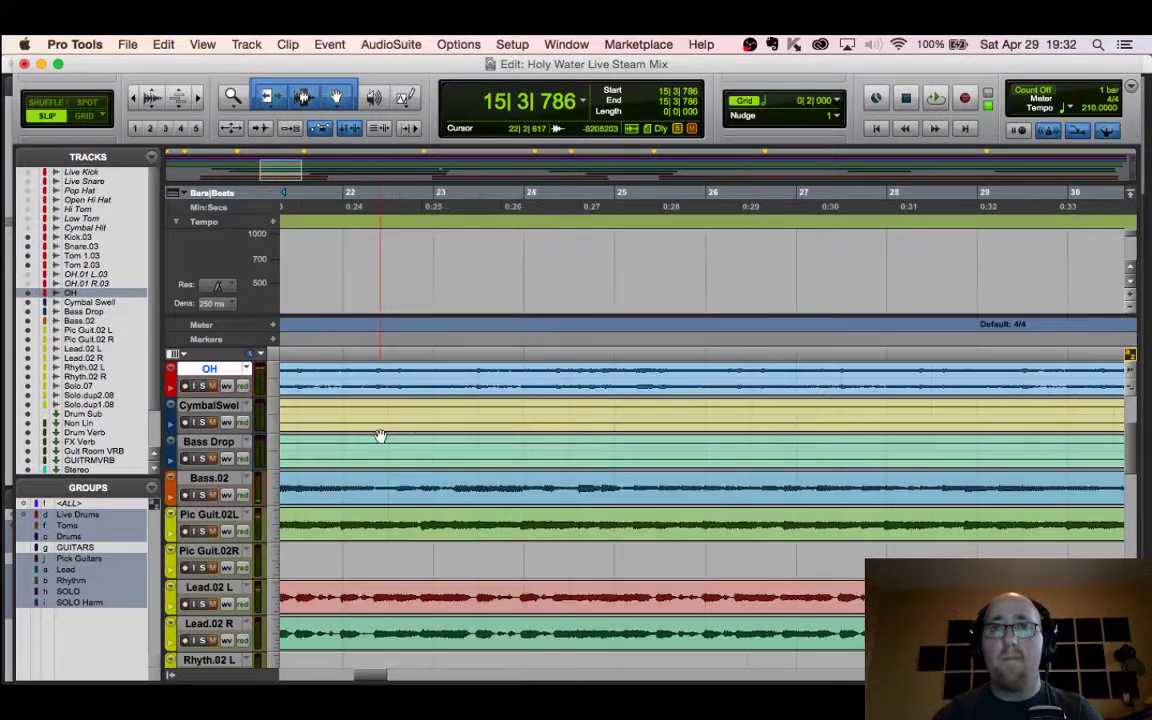
scroll(489, 425, up, 1)
scroll(489, 425, up, 2)
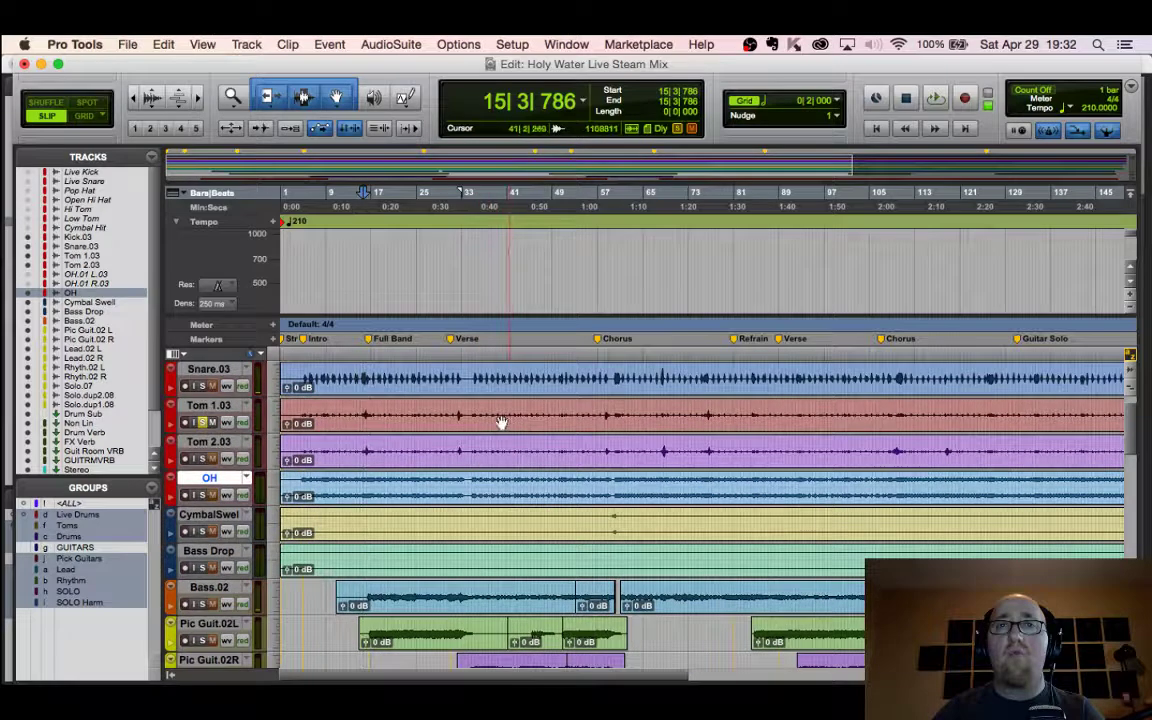
key(t)
key(t)
key(t)
key(t)
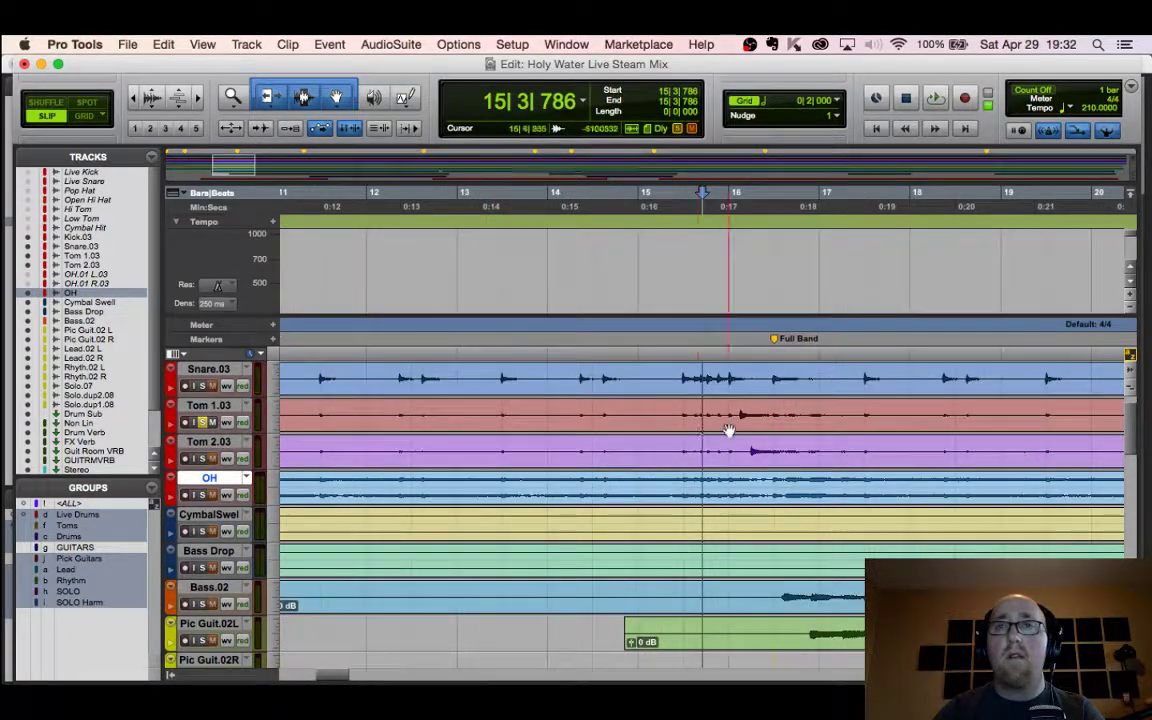
drag(730, 418, 790, 418)
key(space)
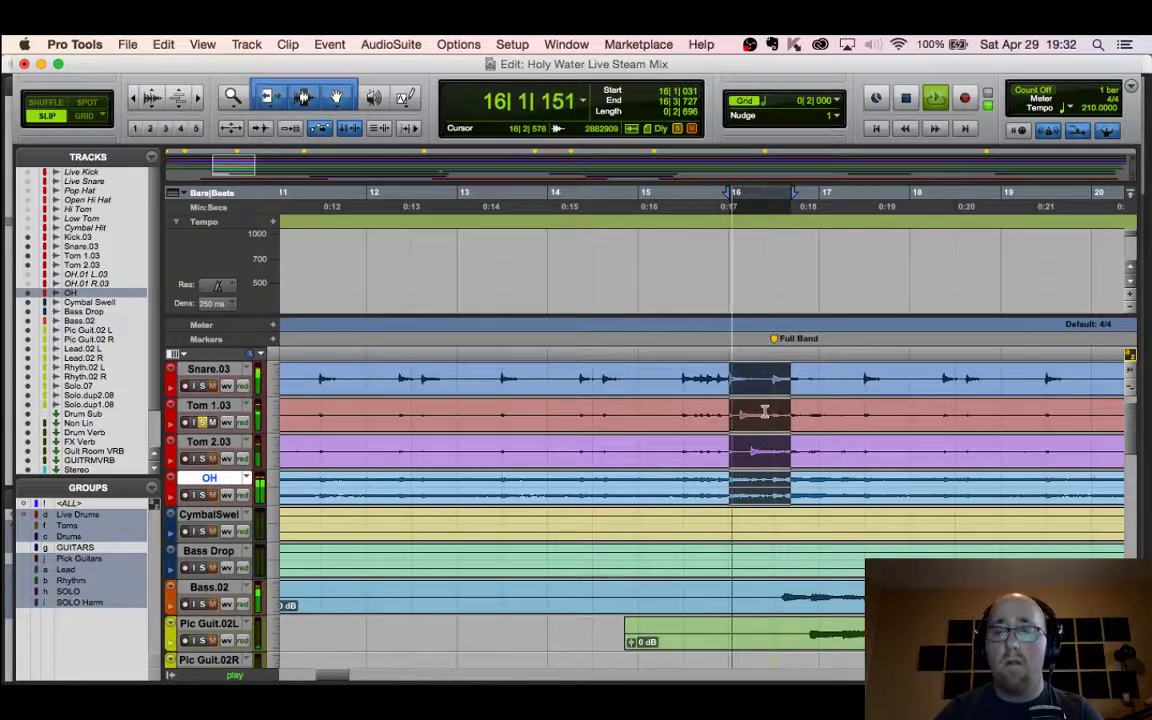
Step: Switch the solo from Tom 1.03 to Tom 2.03
key(super+equal)
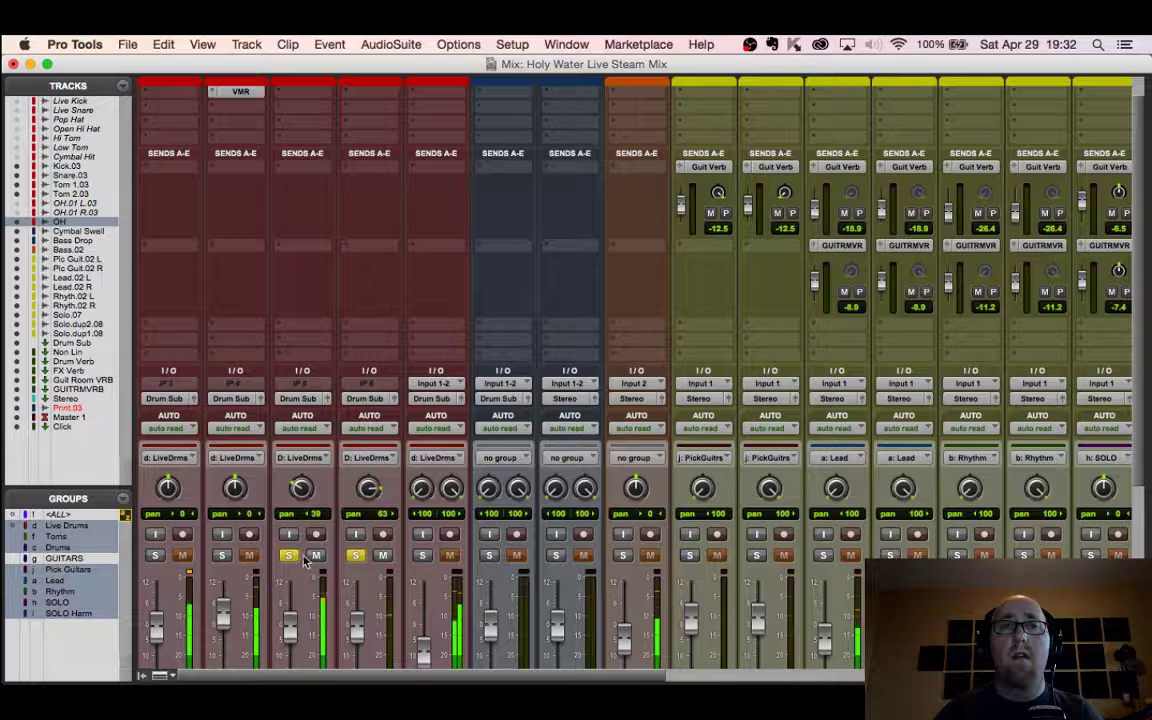
click(288, 555)
click(355, 555)
scroll(340, 484, up, 1)
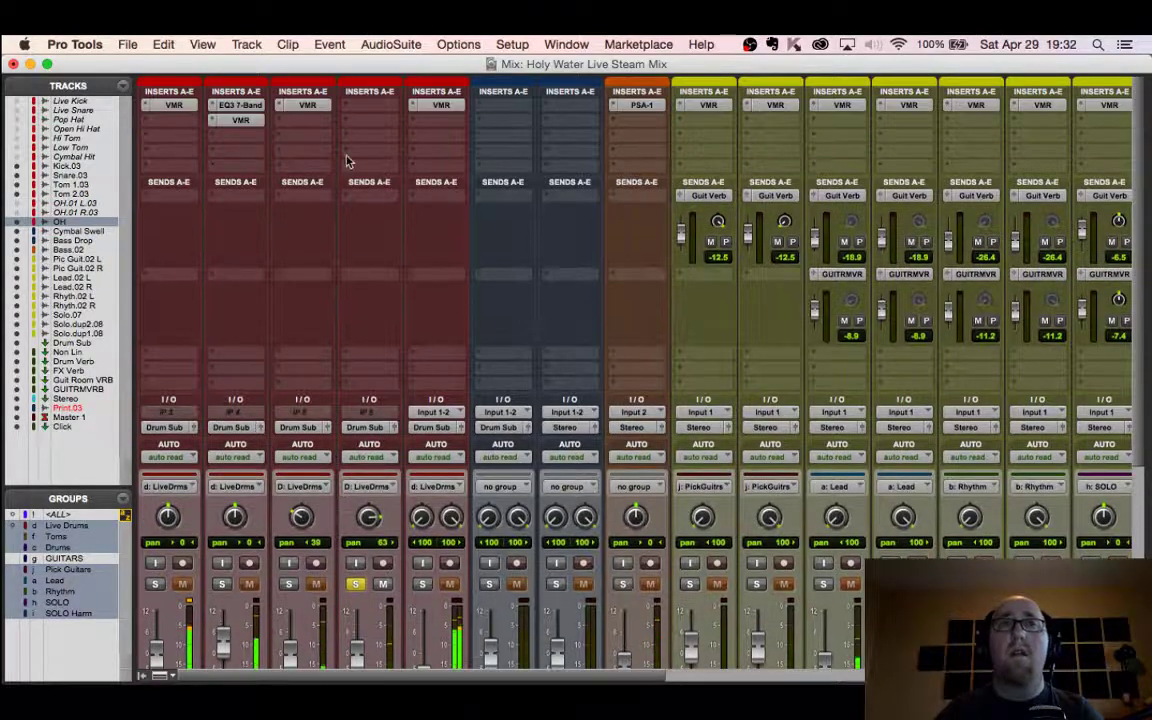
Step: Insert a mono Virtual Mix Rack on Tom 2.03 and load the Drums preset KICK MIX
click(365, 107)
mouse_move(405, 142)
mouse_move(480, 143)
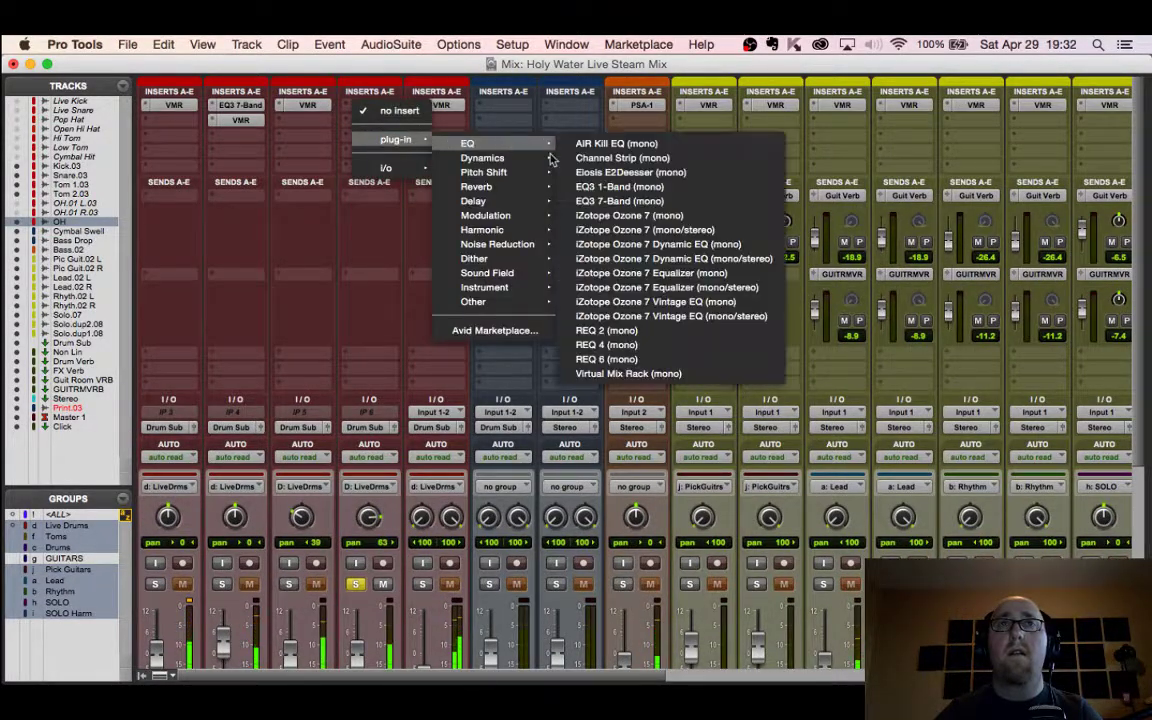
click(640, 373)
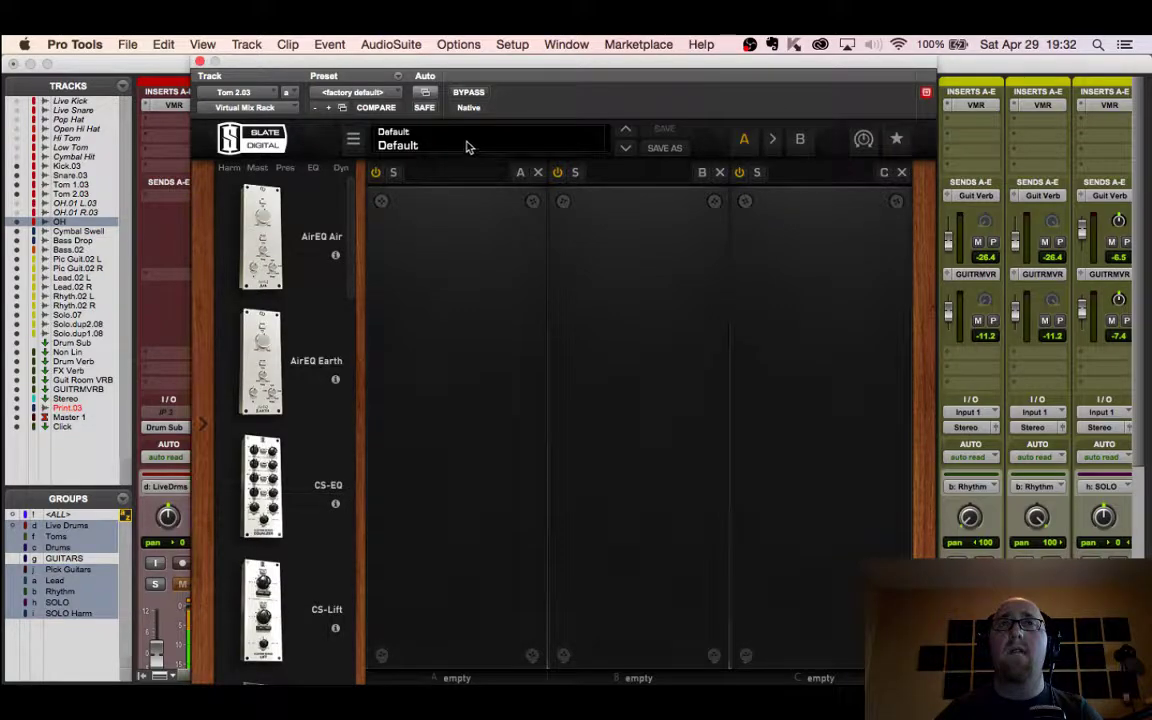
click(466, 147)
mouse_move(501, 188)
click(640, 418)
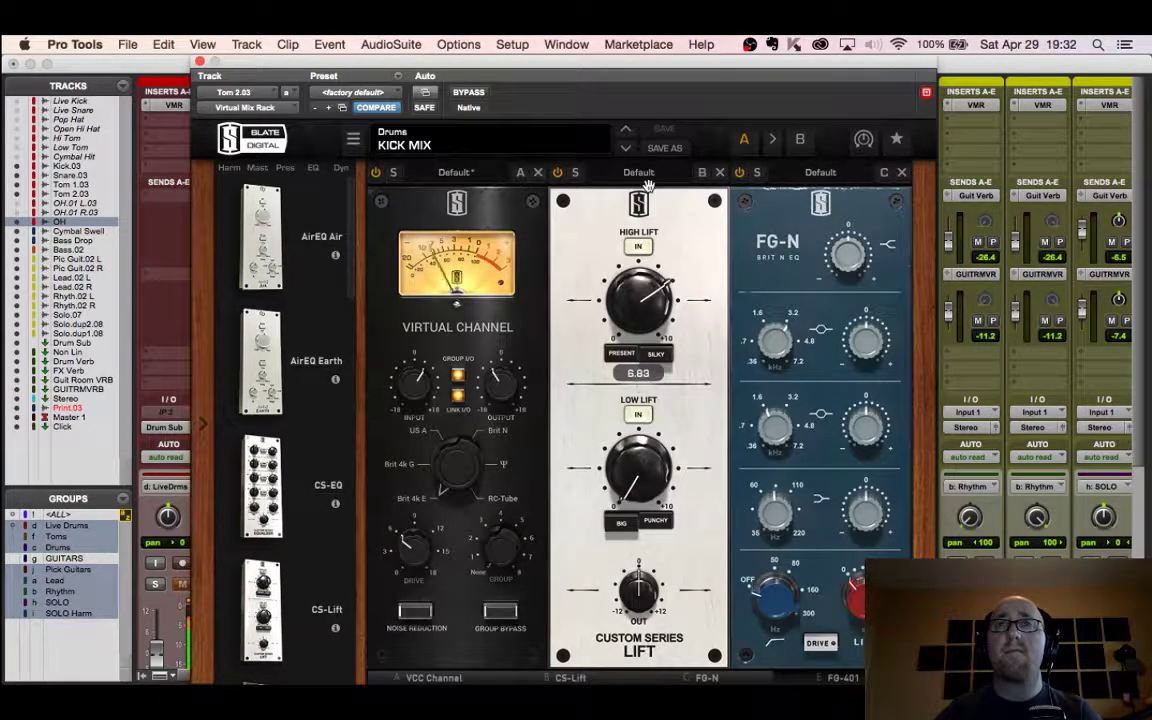
Step: Raise High Lift to 8.18 and Low Lift to 7.87 on the CS-Lift module of Tom 2.03's rack
drag(648, 186, 656, 168)
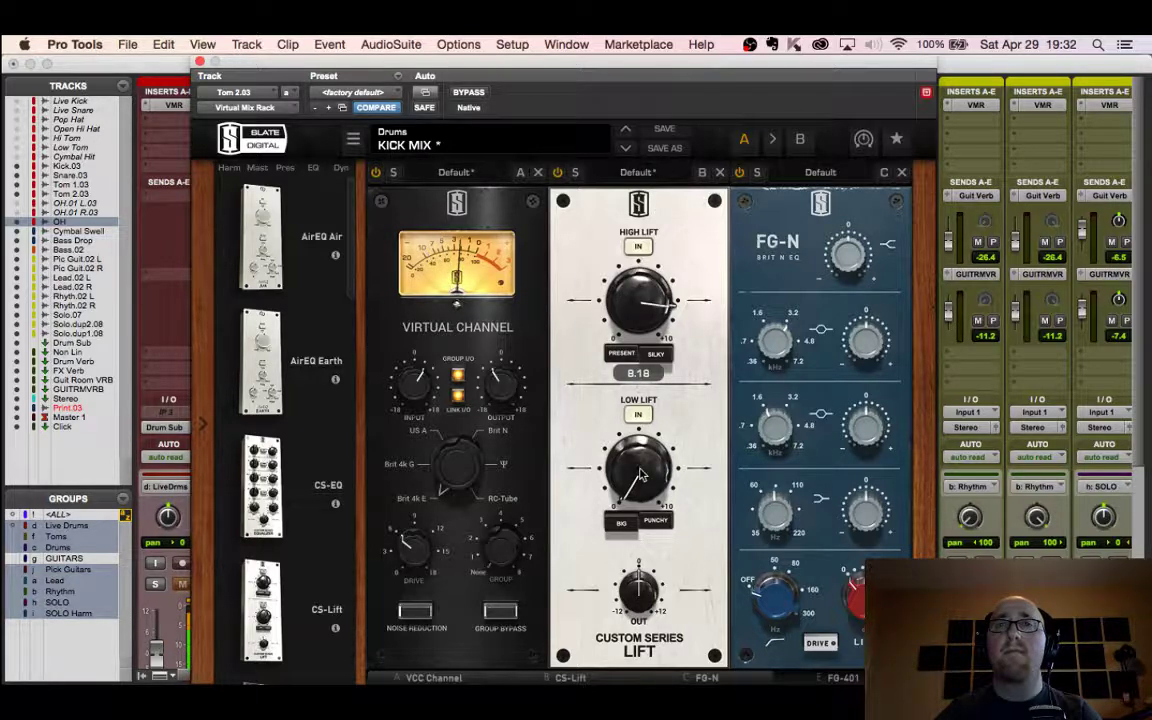
drag(640, 476, 638, 318)
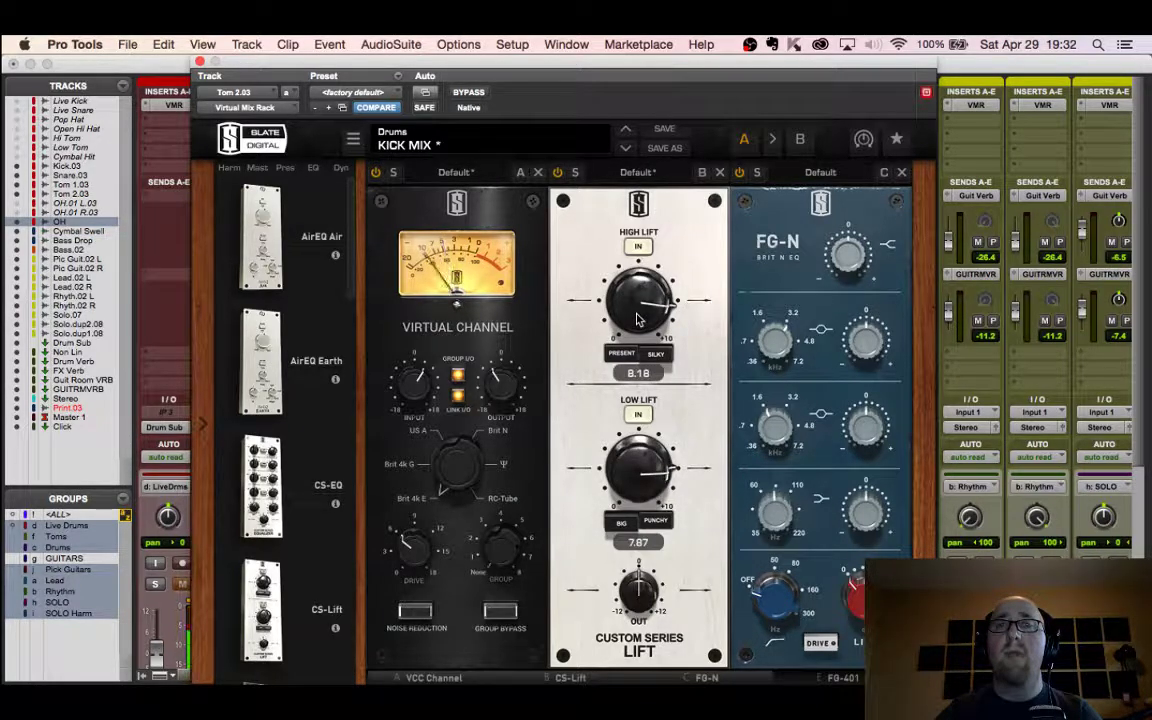
Step: Lower and cut the FG-N's low-mid band on Tom 2.03, and compress harder with the FG-401's ratio and threshold
scroll(703, 531, right, 3)
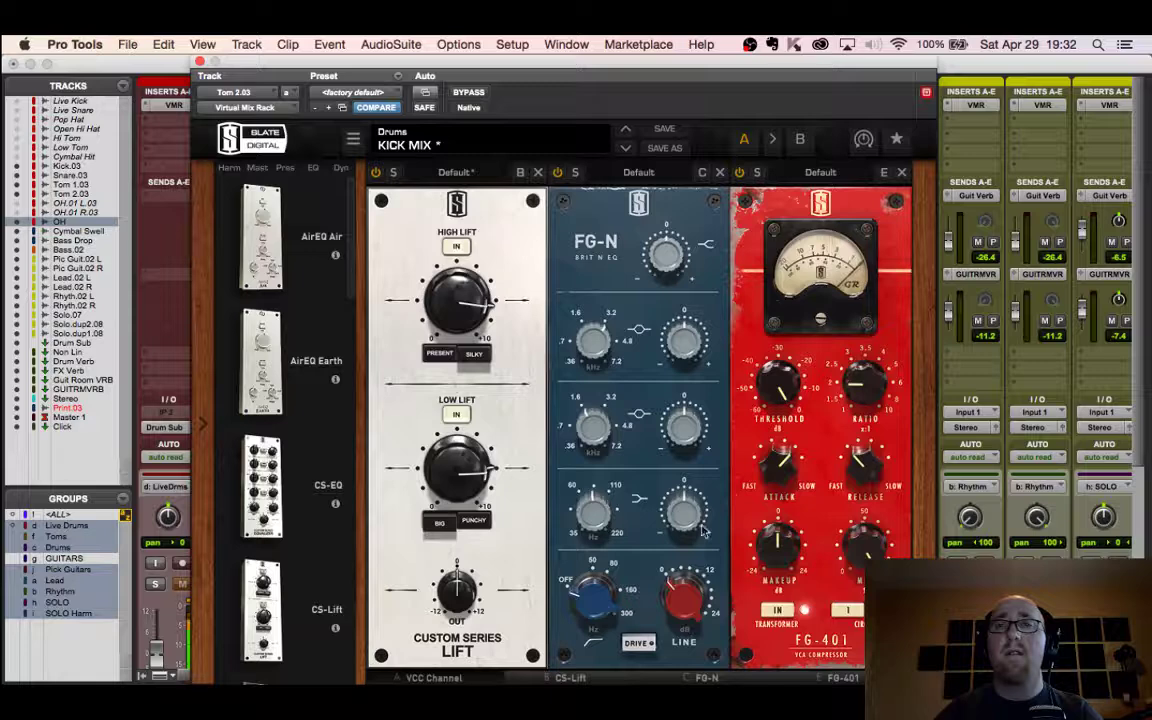
drag(589, 421, 589, 455)
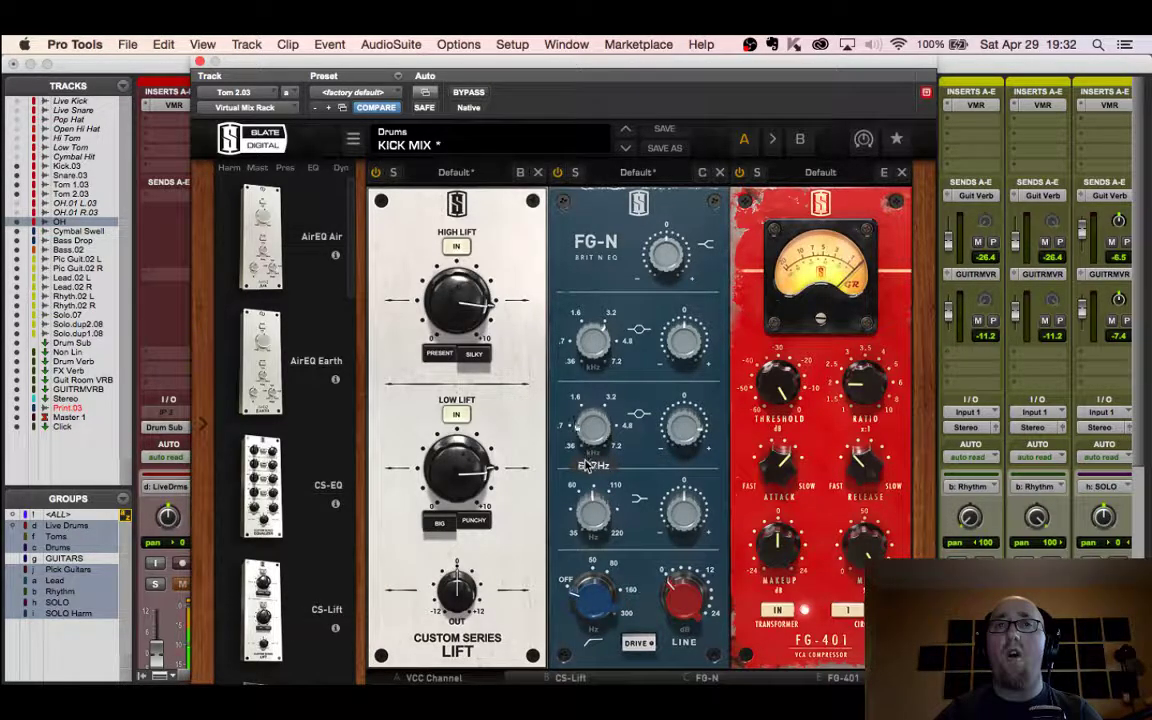
drag(680, 432, 680, 460)
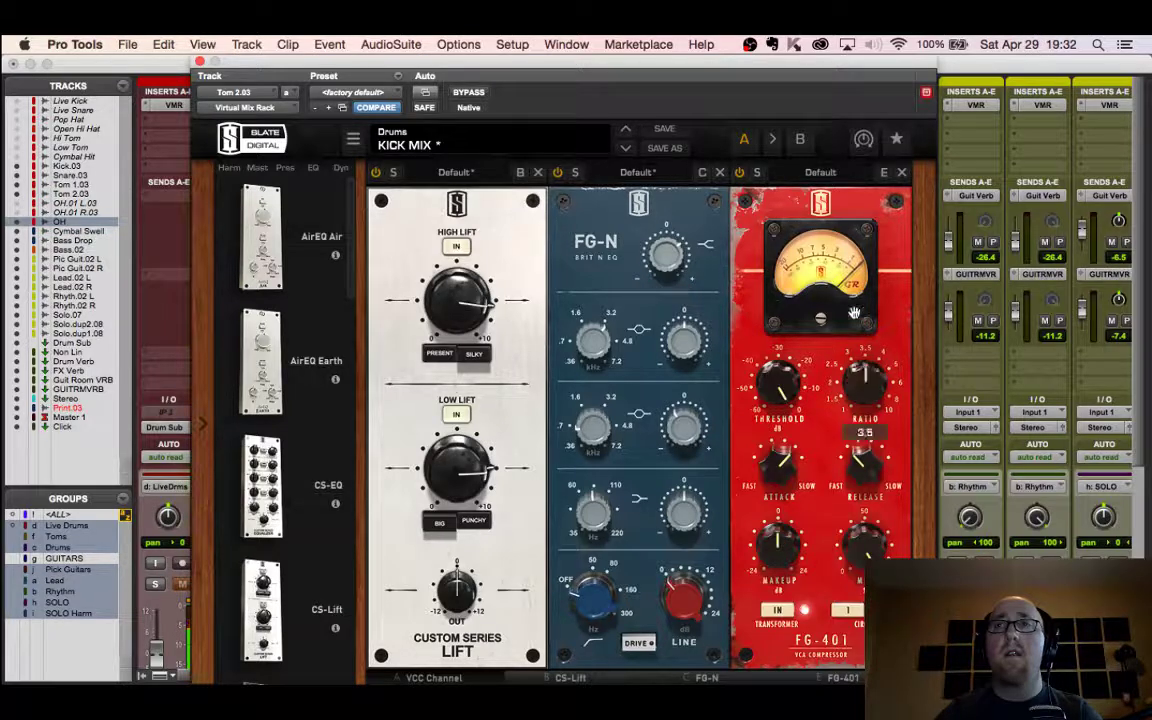
drag(778, 382, 766, 422)
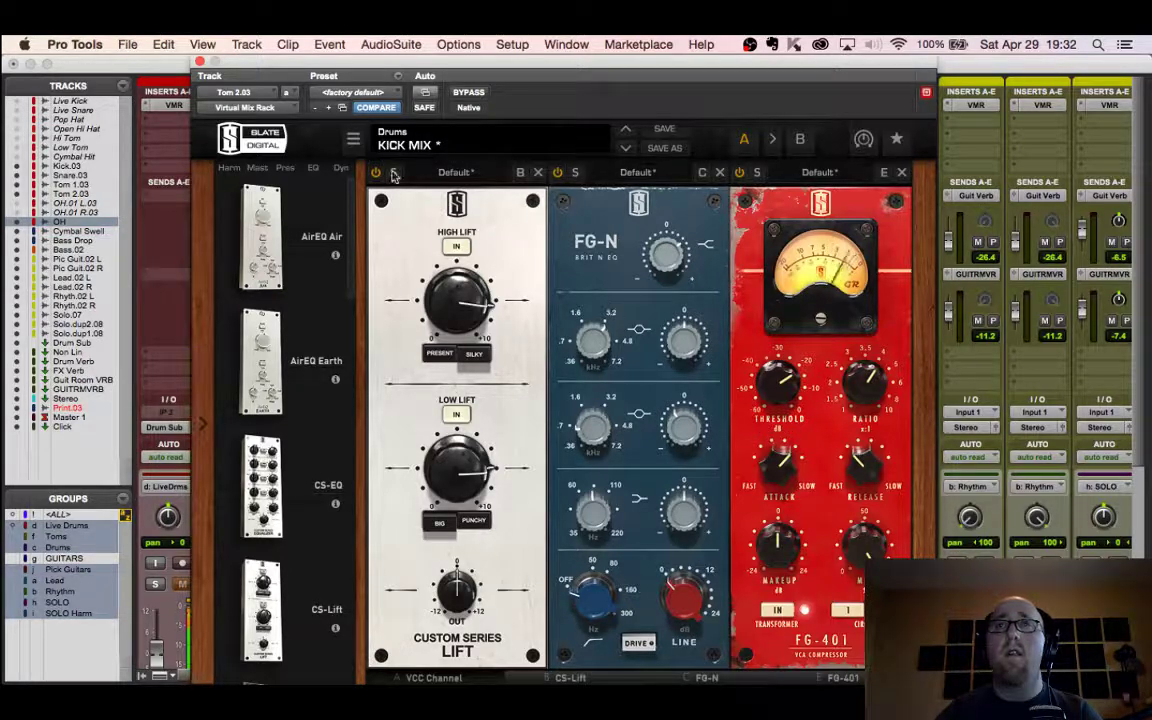
click(200, 62)
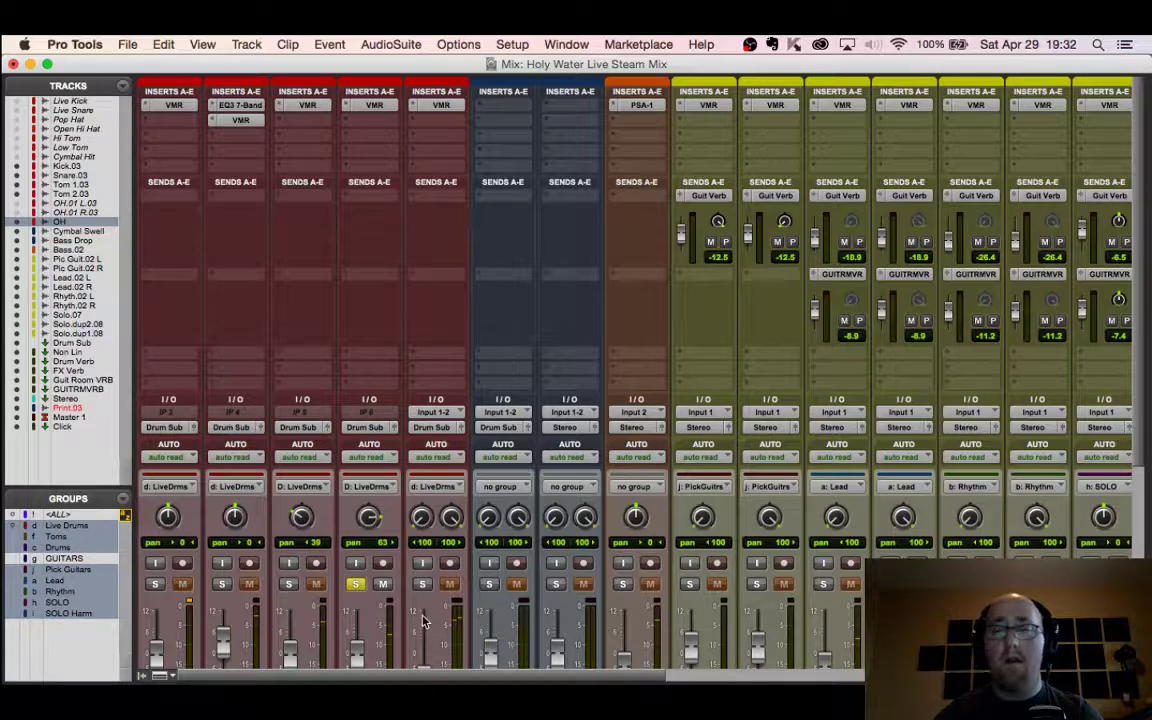
Step: Select the drum fill from about 15|2|796 to 16|4|520 and play it with all live drum tracks soloed
key(super+equal)
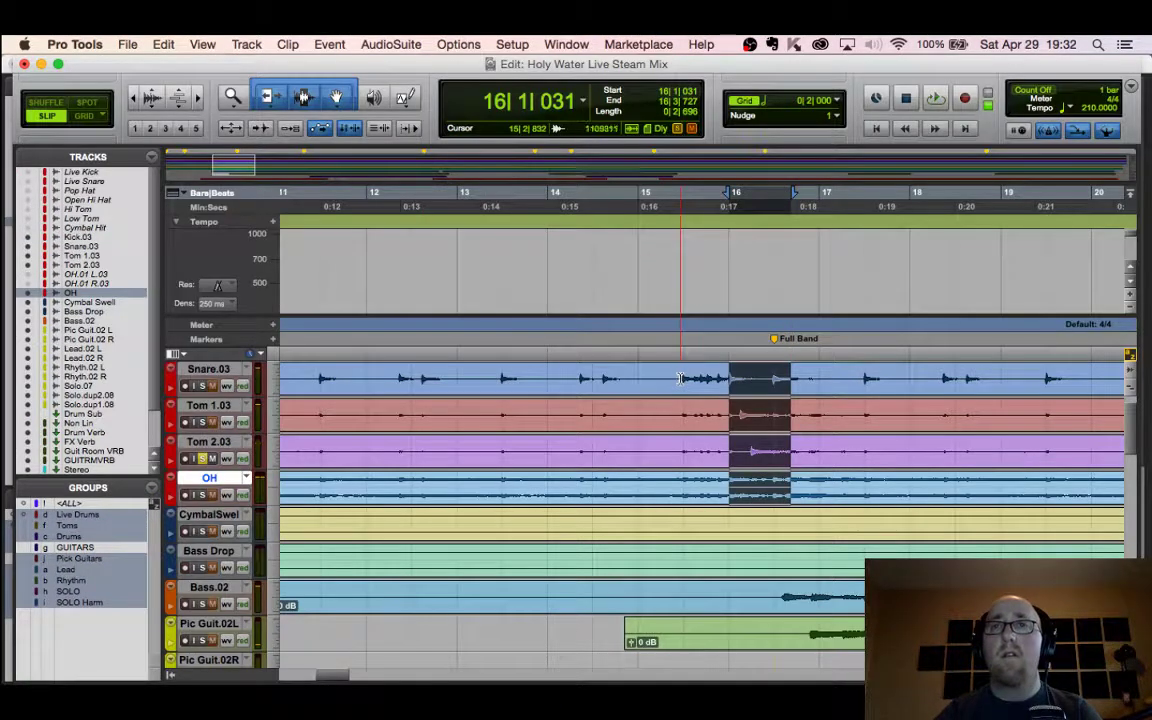
drag(681, 375, 808, 378)
key(space)
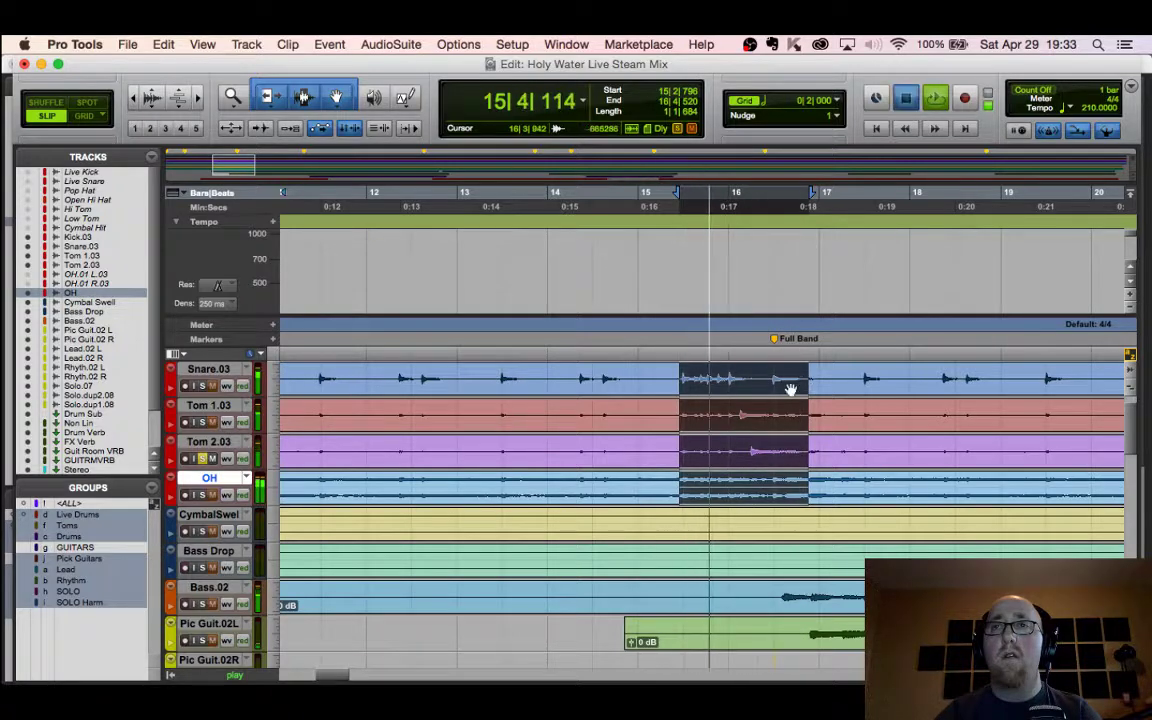
key(space)
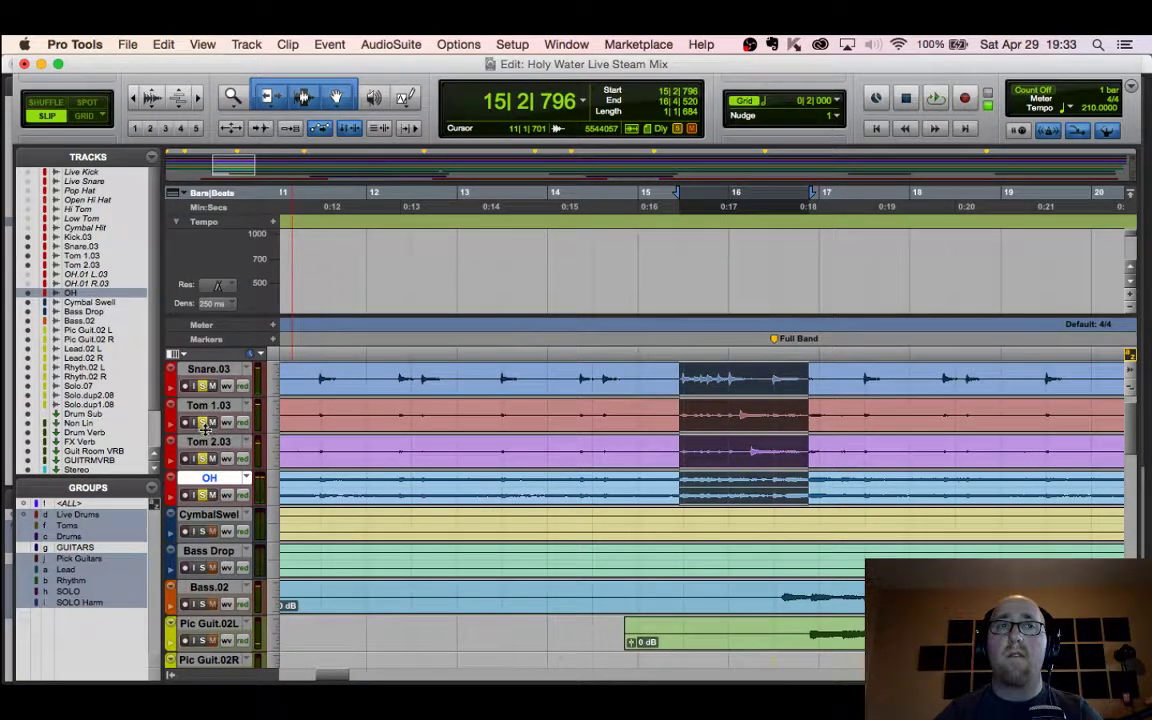
key(space)
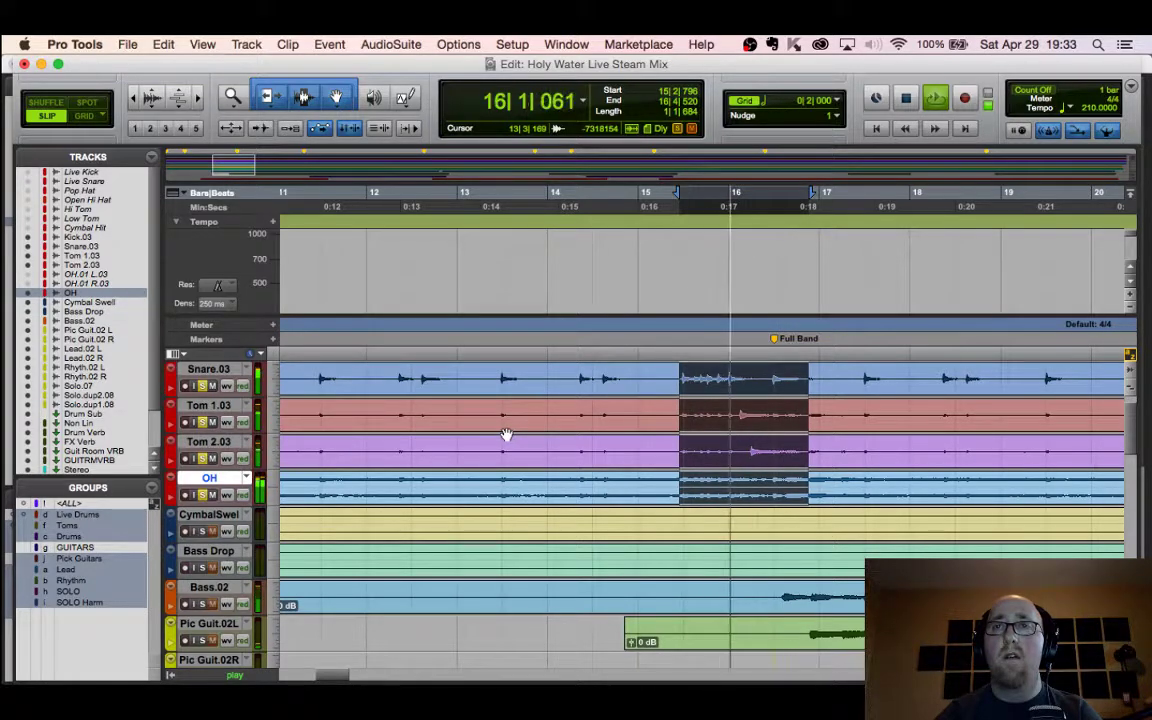
Step: Bypass the Virtual Mix Rack on both toms during playback and re-enable it to compare the processed sound
key(super+equal)
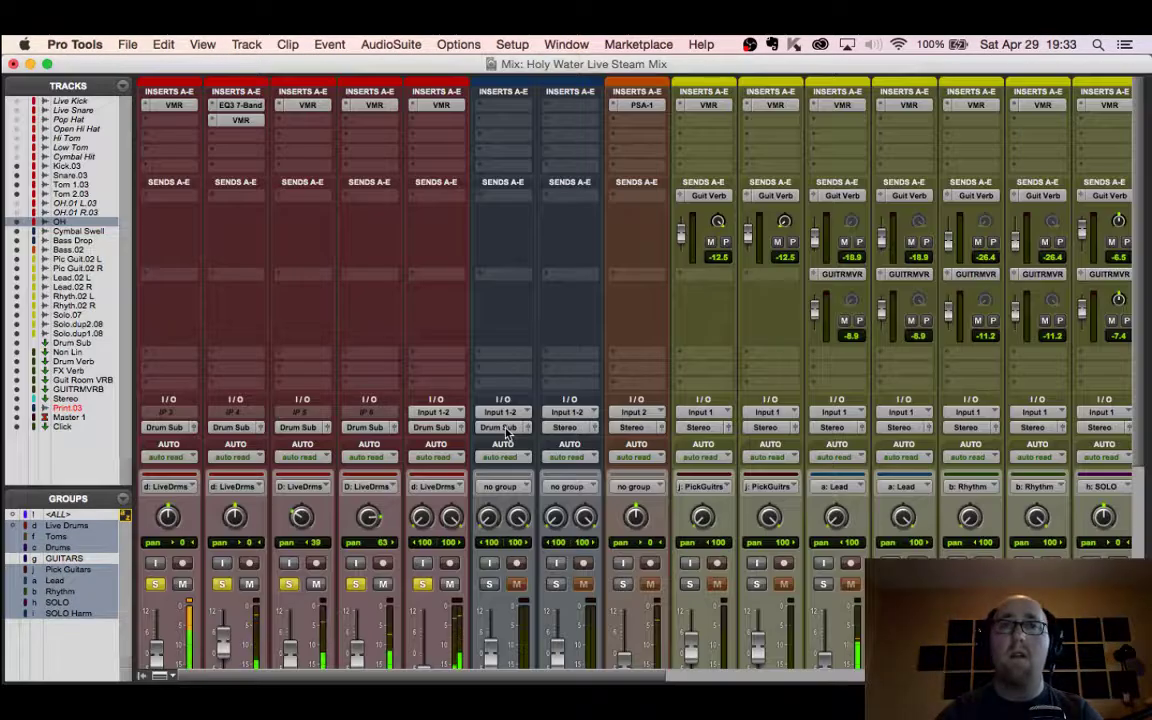
super+click(307, 104)
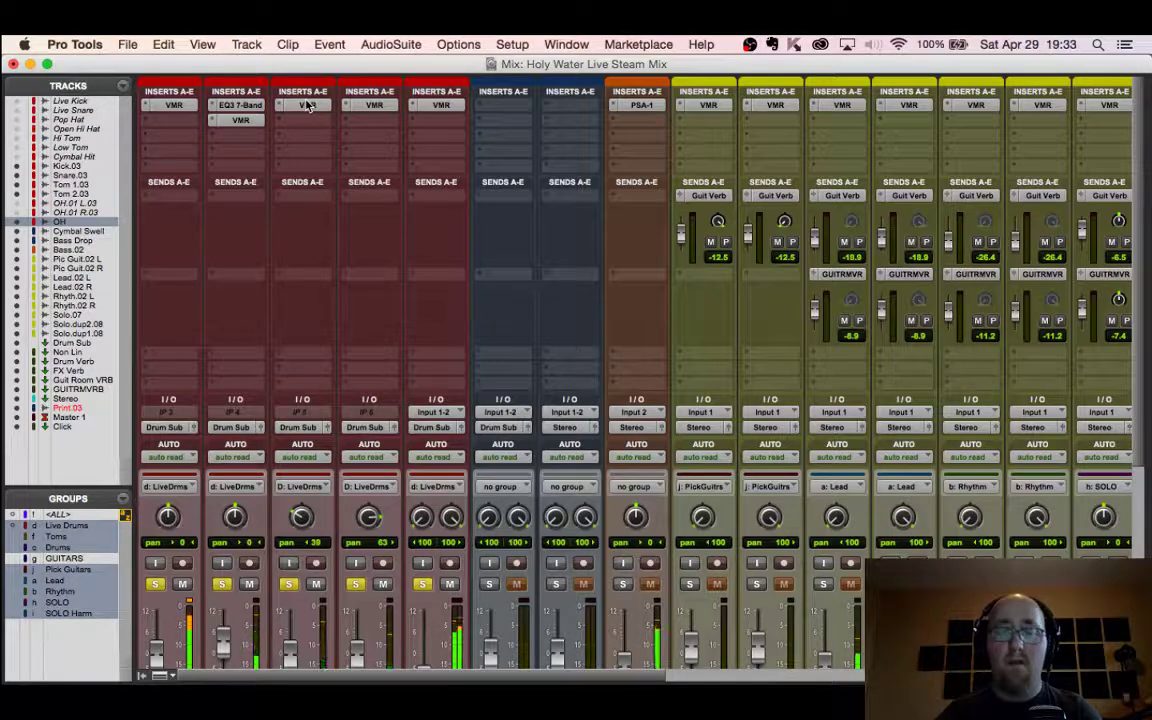
super+click(373, 105)
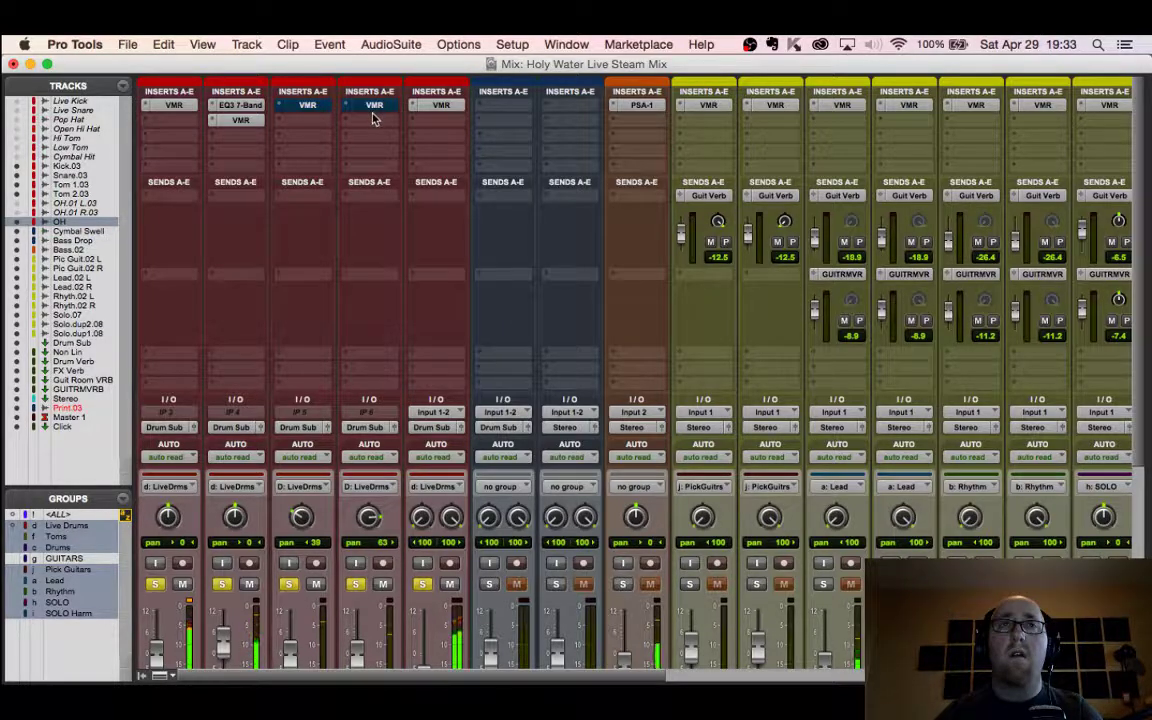
super+click(309, 108)
super+click(384, 108)
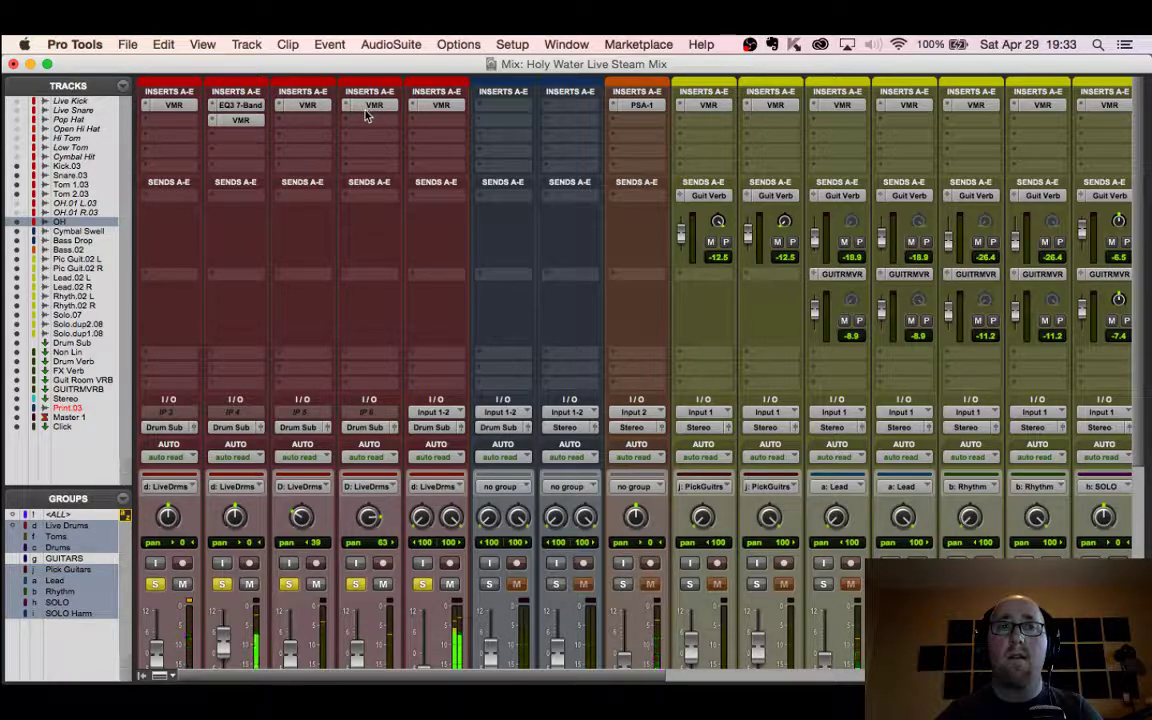
Step: Clear the solos on the live drum tracks and play back the full mix
click(423, 584)
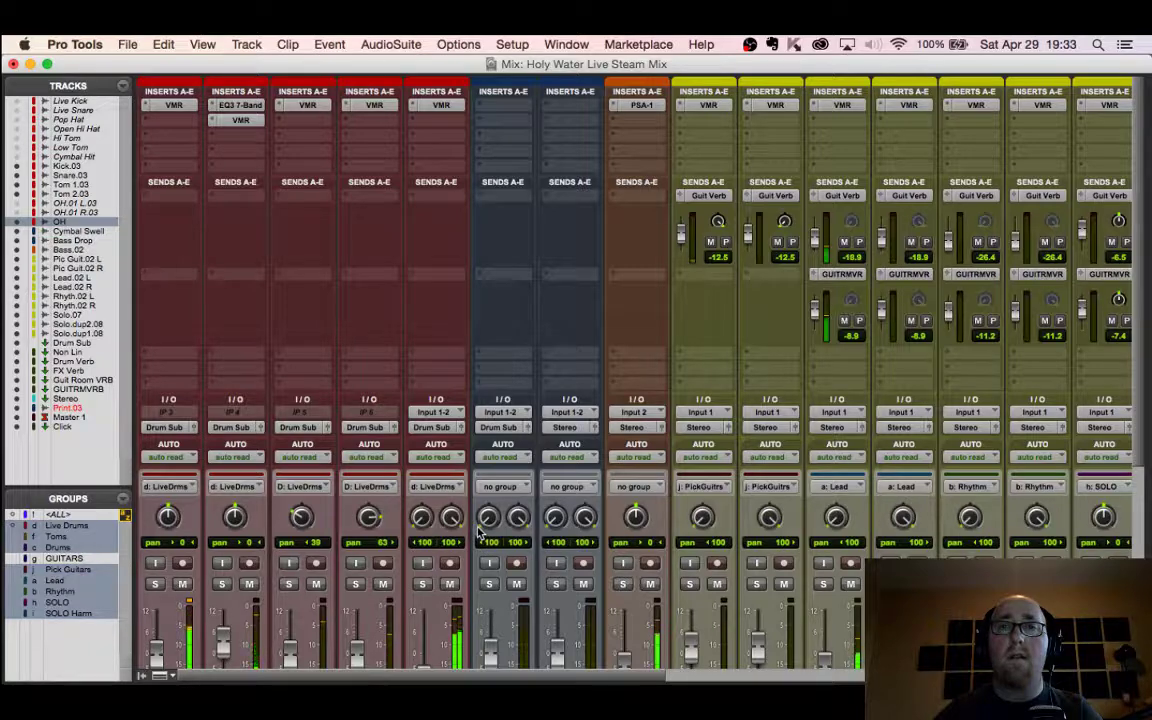
key(super+equal)
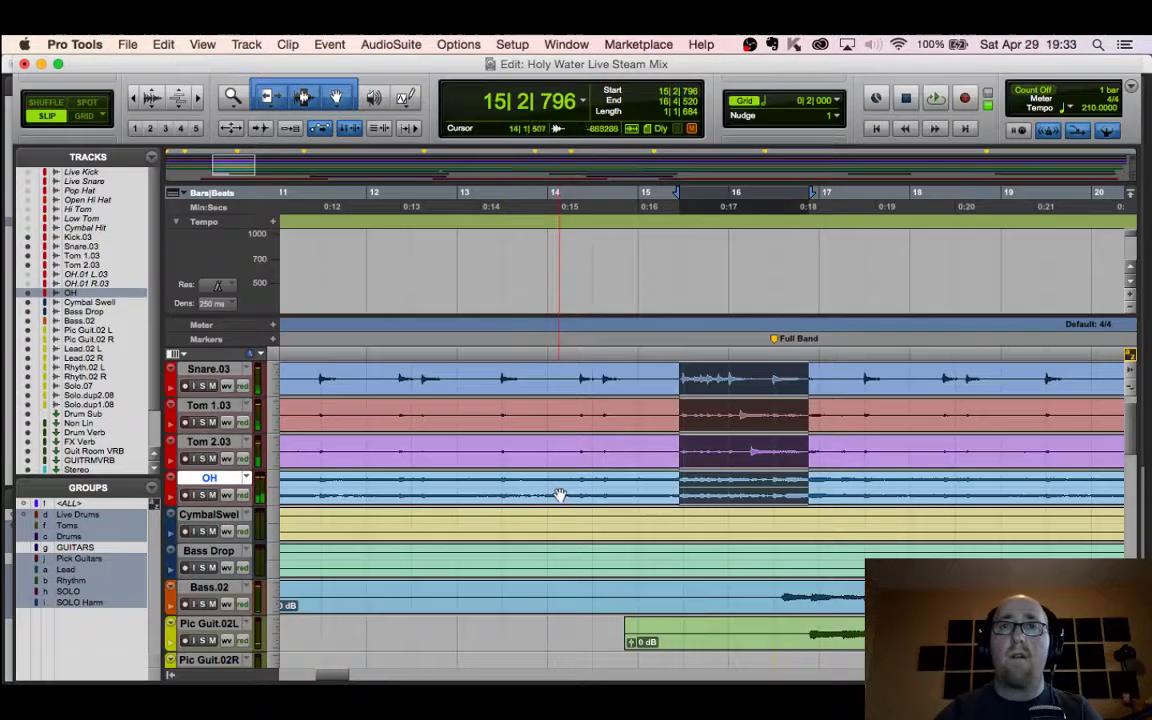
key(super+equal)
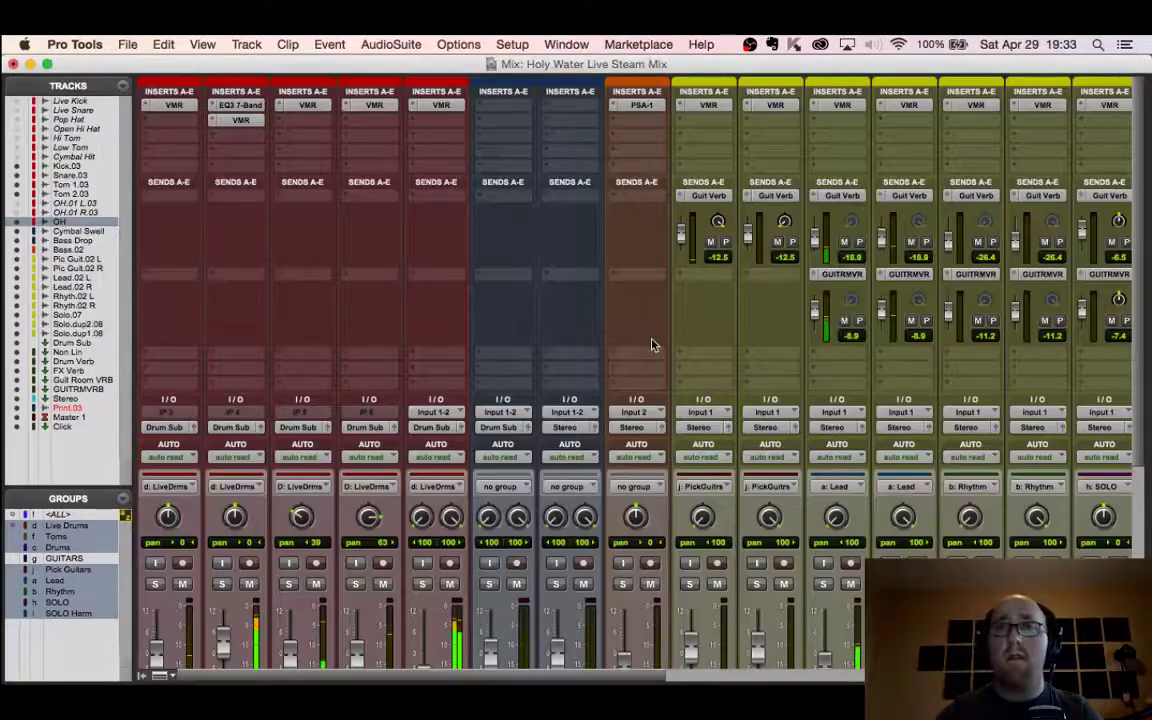
Step: Open the SansAmp PSA-1 on Bass.02 for inspection and raise the bass fader to -2.7 dB
click(641, 105)
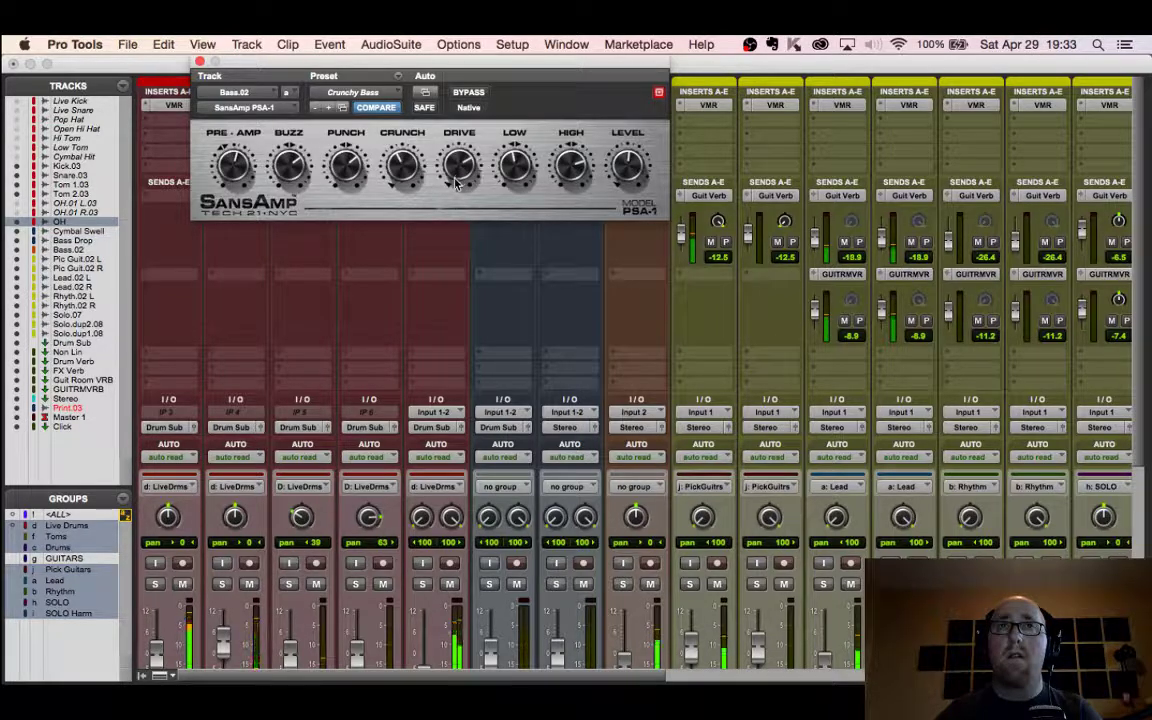
scroll(608, 543, down, 5)
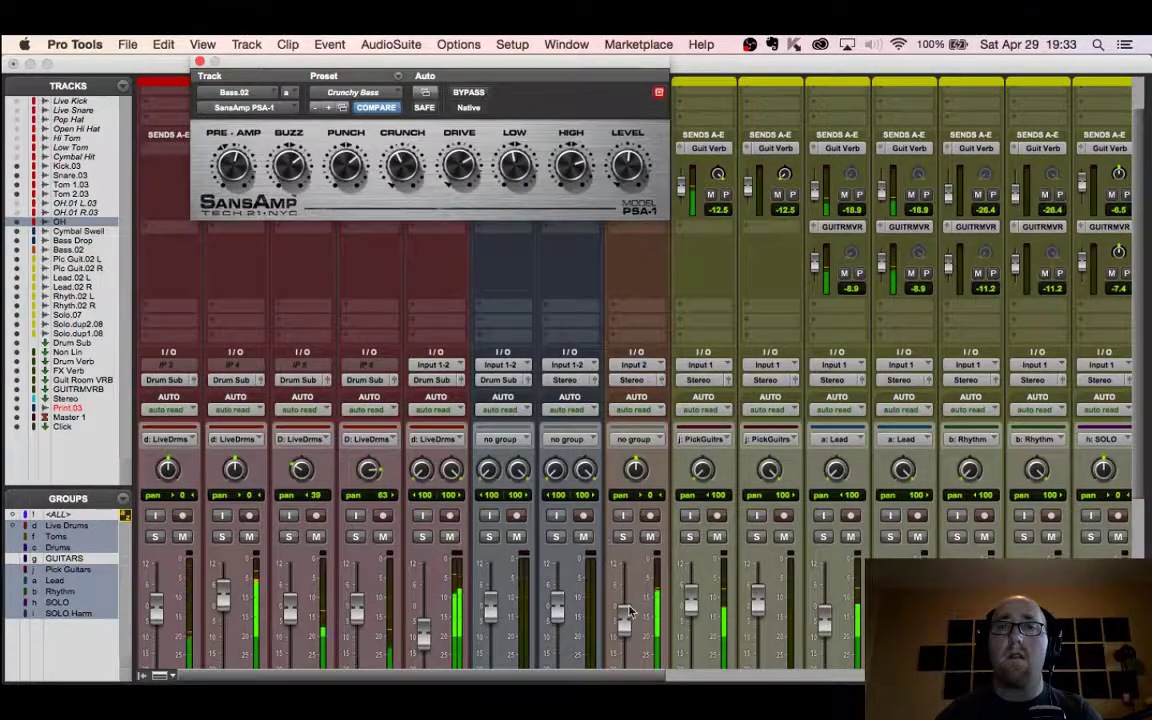
click(627, 625)
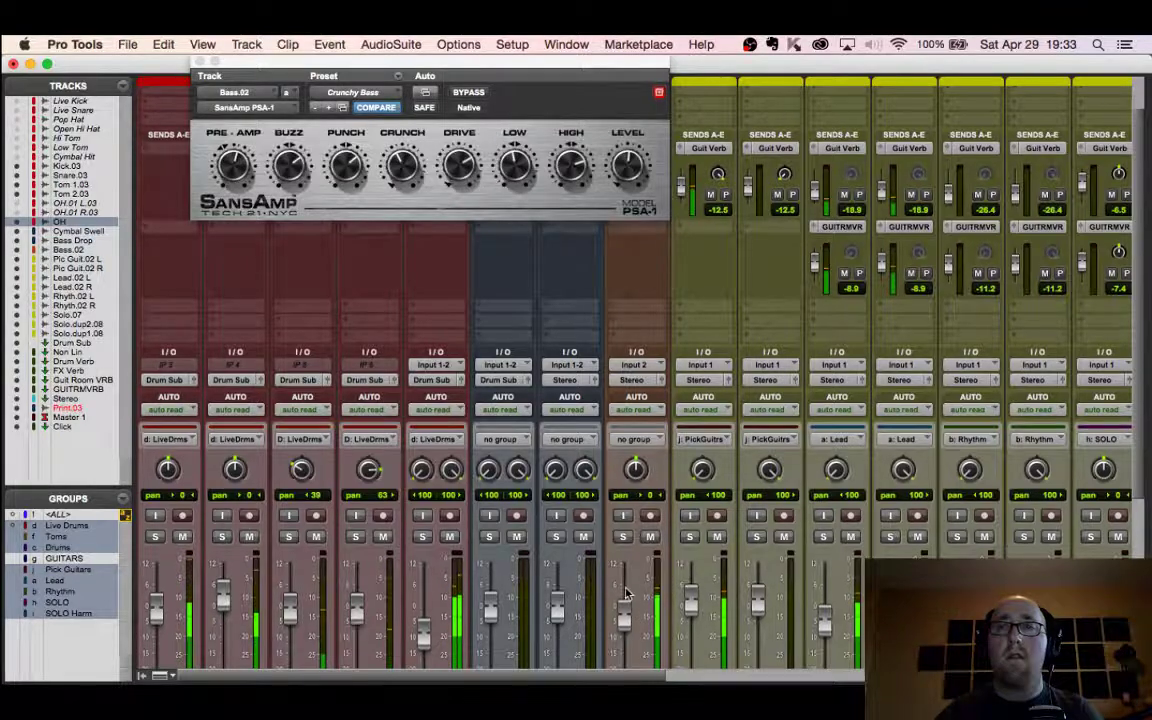
scroll(690, 528, down, 3)
scroll(690, 520, down, 8)
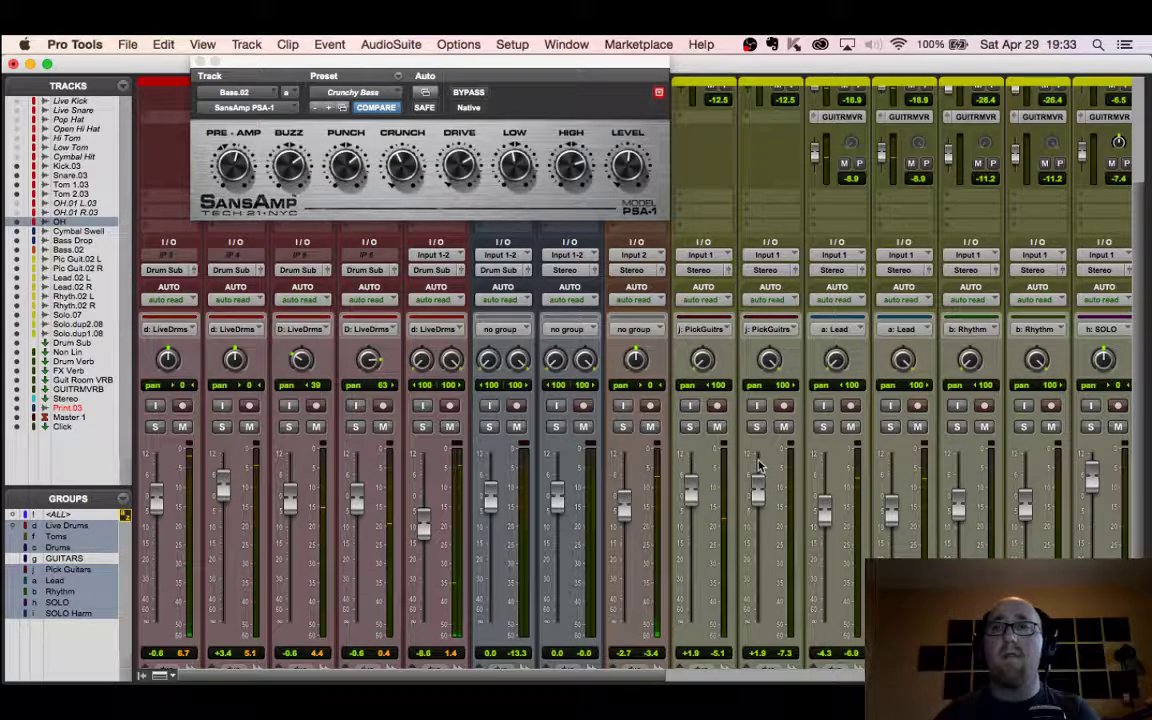
Step: Lower the Pic Guit.02 faders to -0.4 dB and raise the Lead.02 faders to -2.2 dB
scroll(670, 466, right, 3)
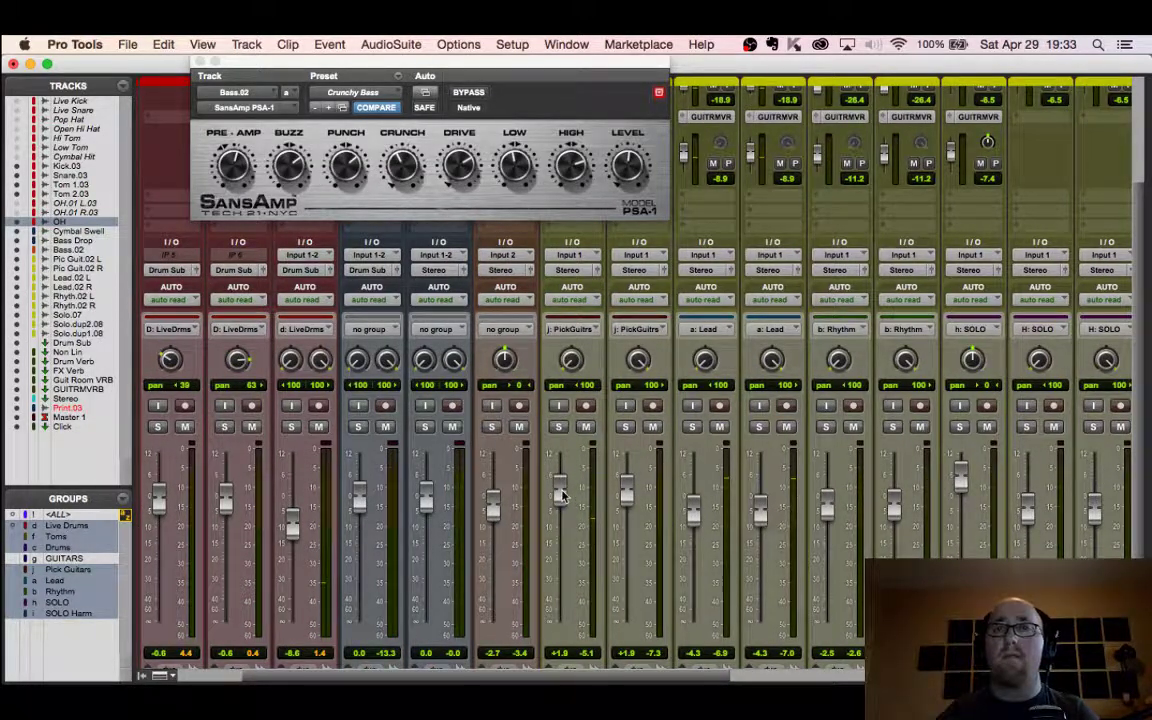
drag(563, 495, 566, 502)
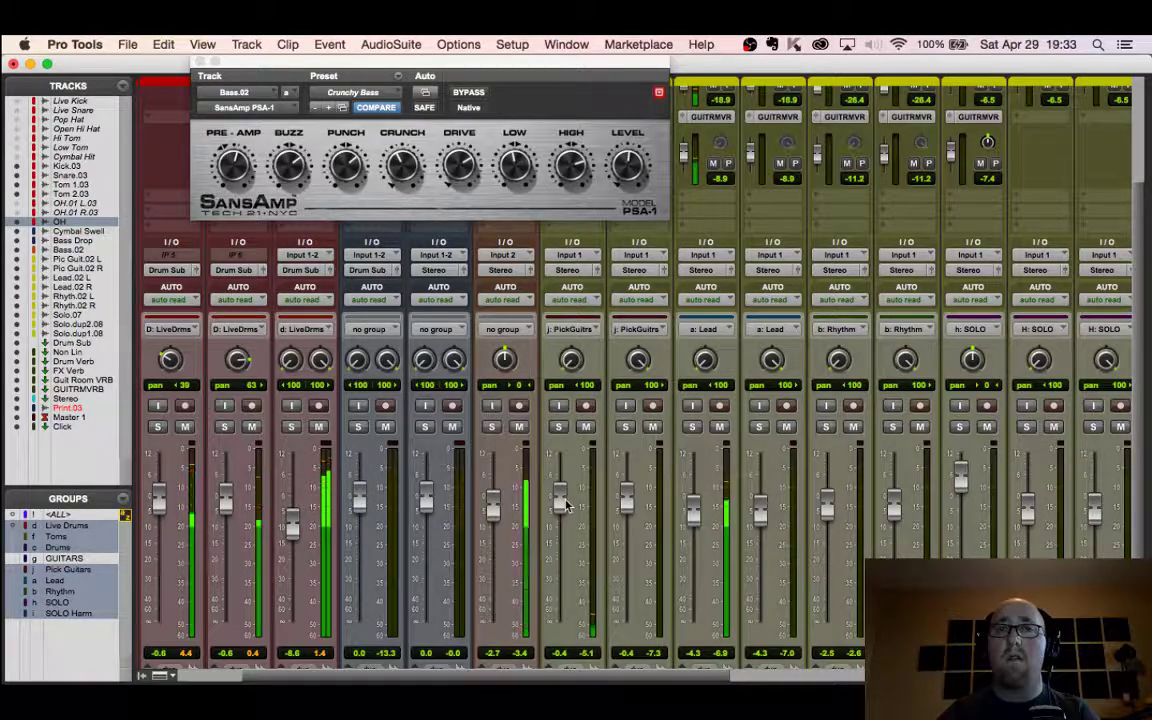
drag(695, 516, 697, 510)
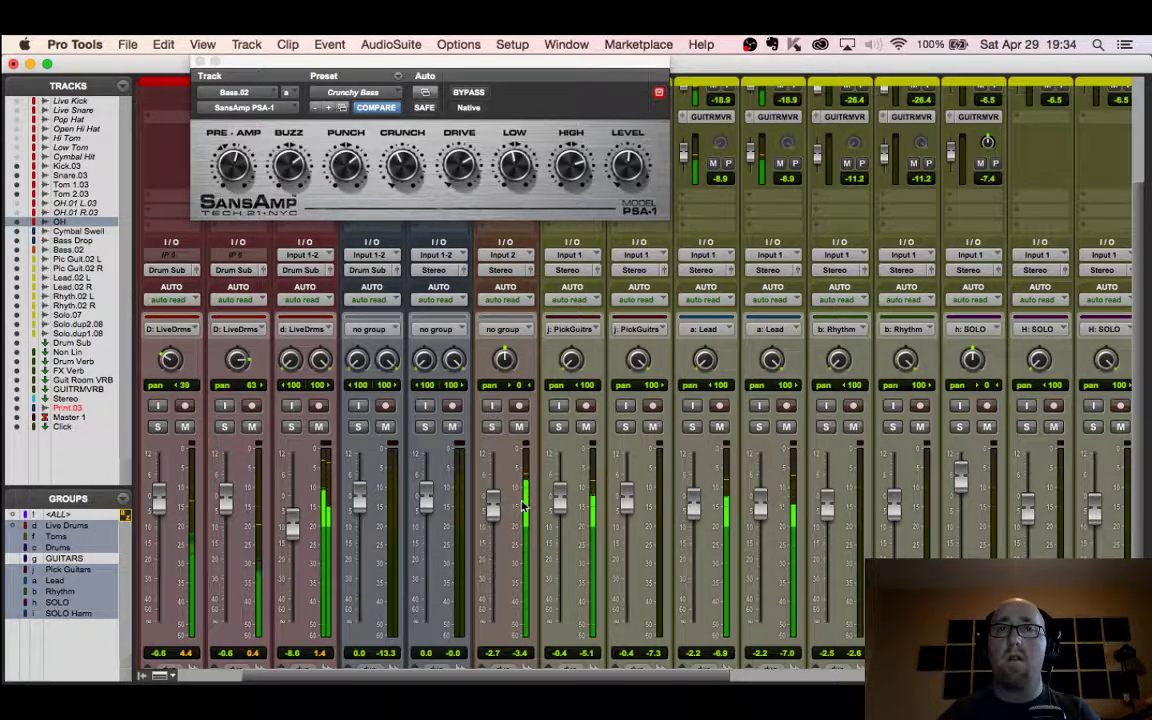
Step: Balance the live drums with Kick.03 and both toms at +0.8 dB, Snare.03 at +6.5 dB and OH at -10.7 dB
scroll(517, 505, left, 2)
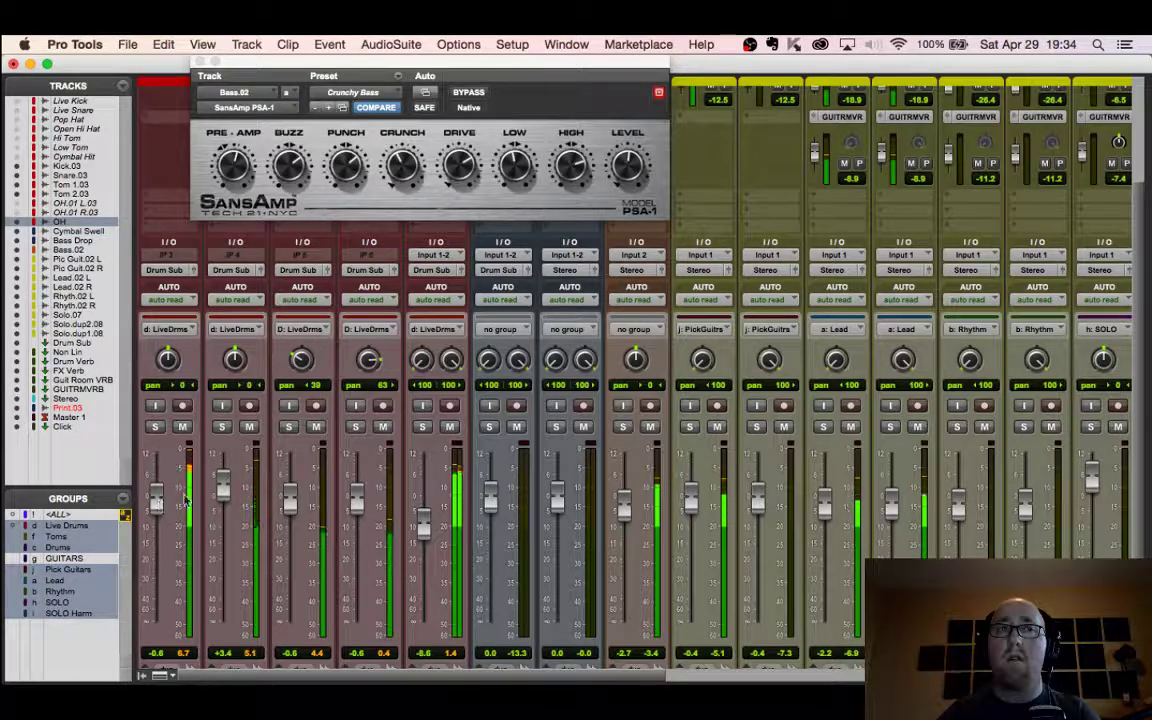
drag(222, 489, 227, 486)
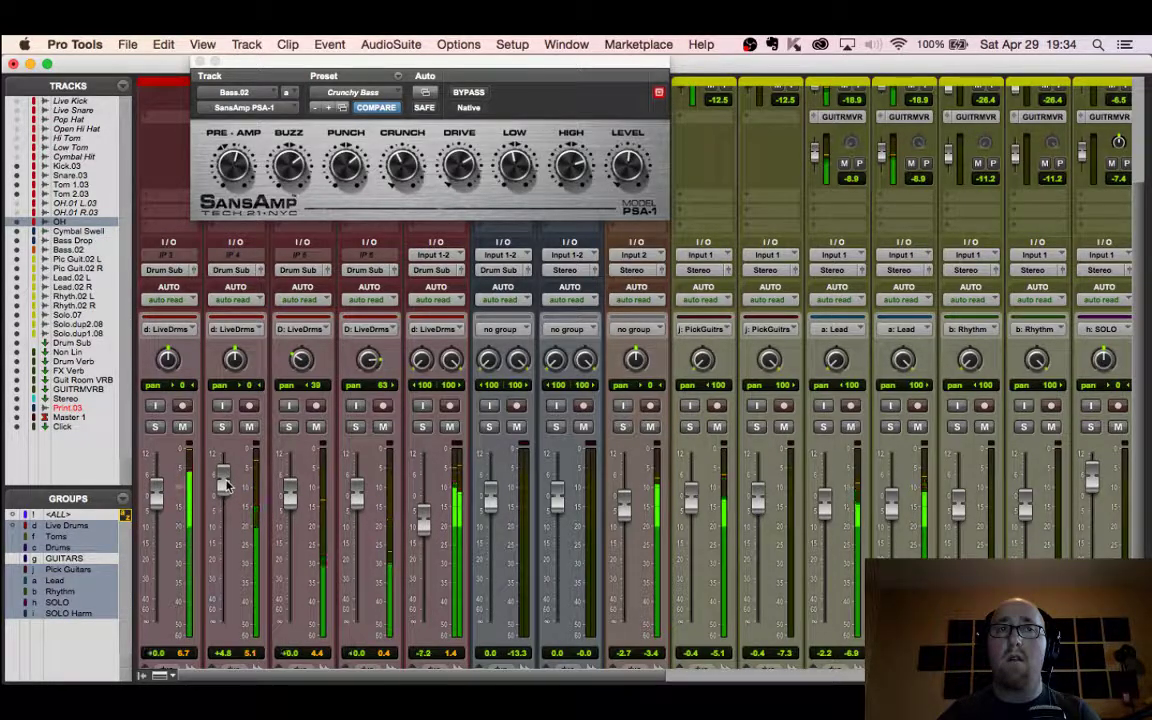
drag(424, 523, 424, 535)
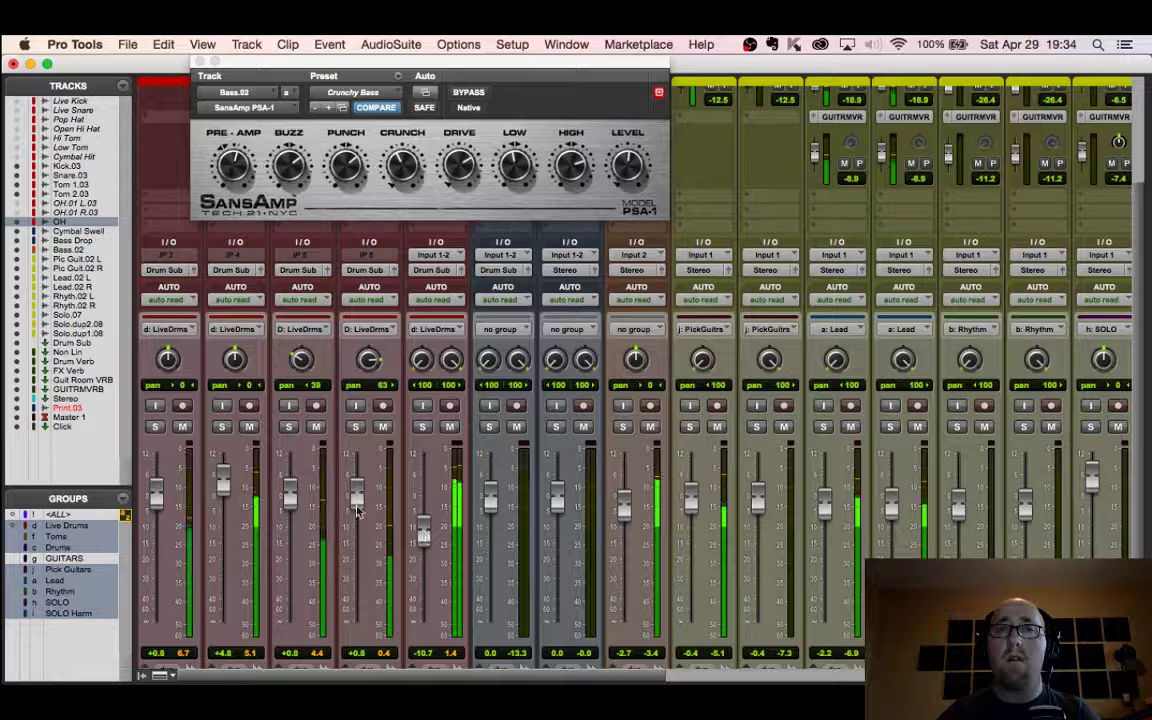
drag(222, 482, 225, 481)
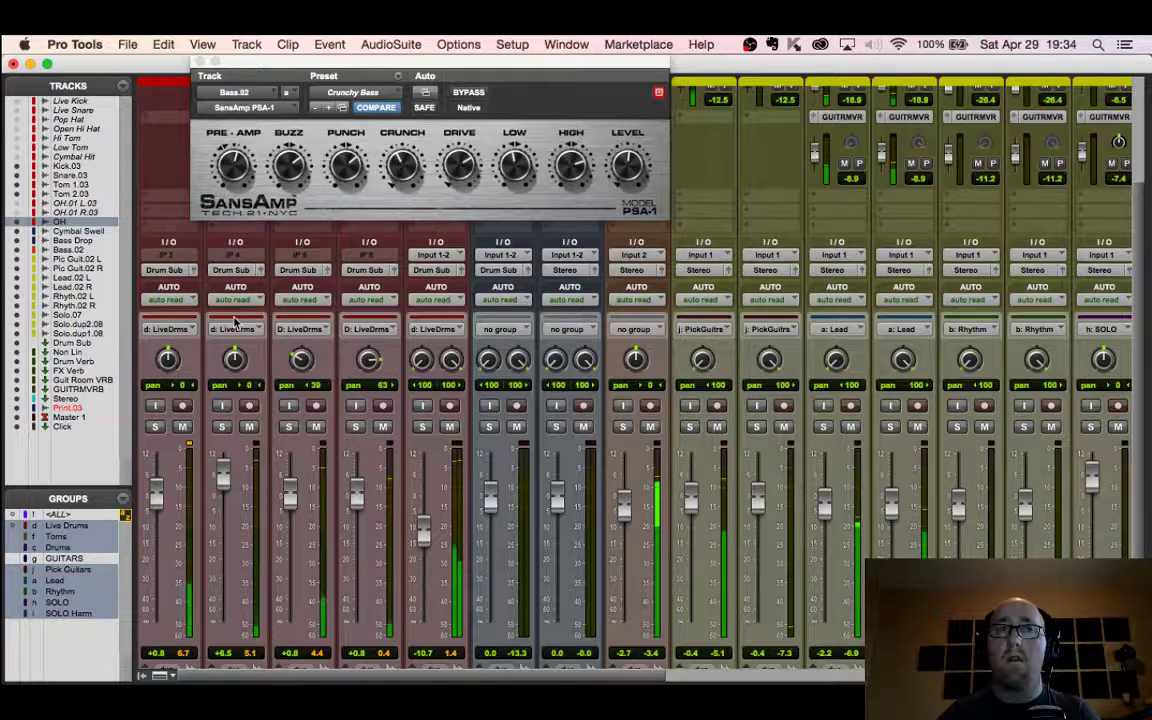
click(200, 62)
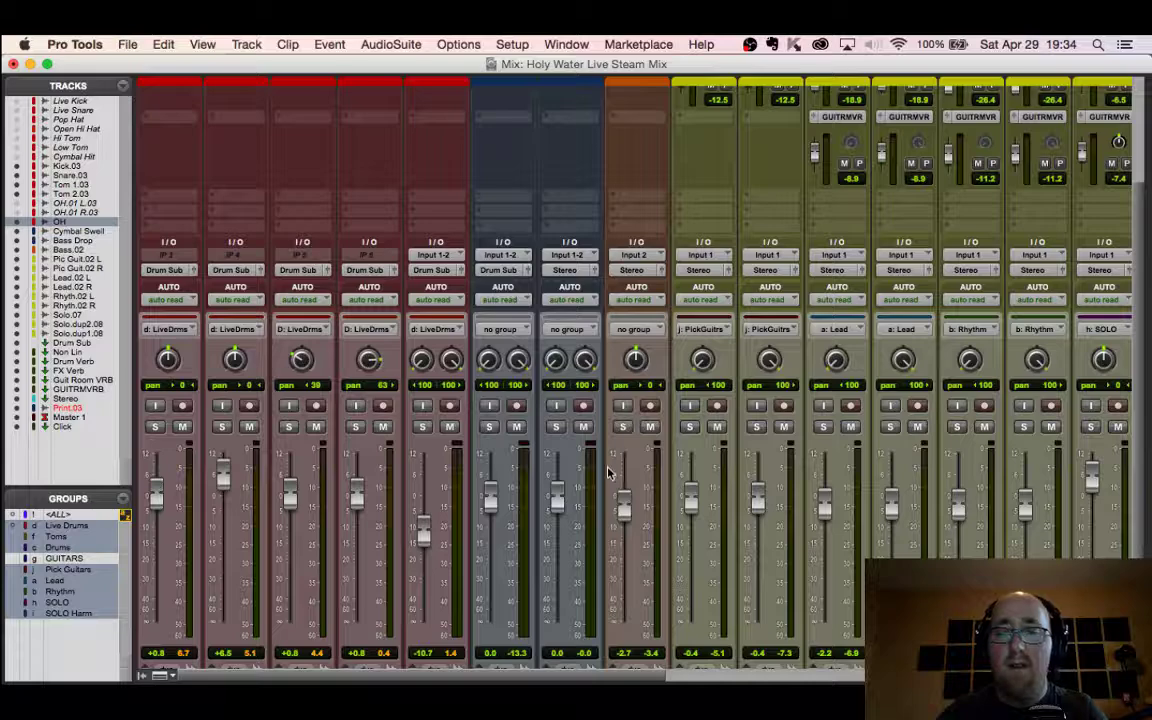
Step: Review the inserts, routing and levels of the Drum Sub, reverb returns and stereo output tracks
scroll(651, 463, right, 10)
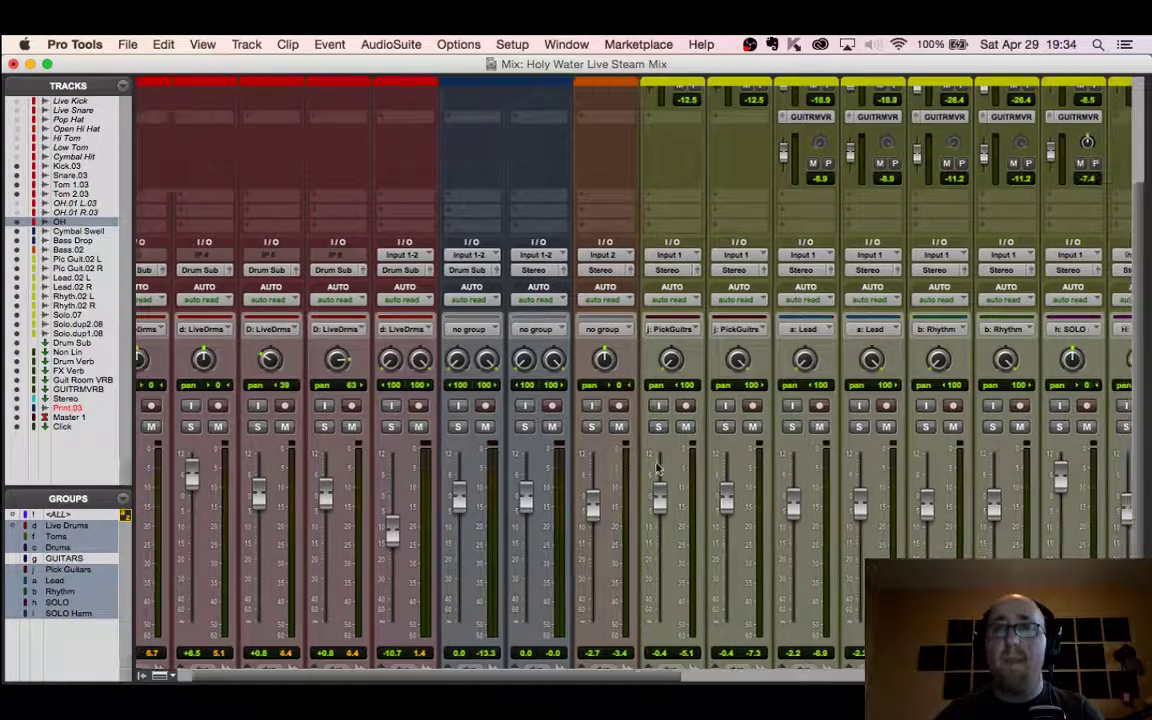
scroll(710, 465, right, 5)
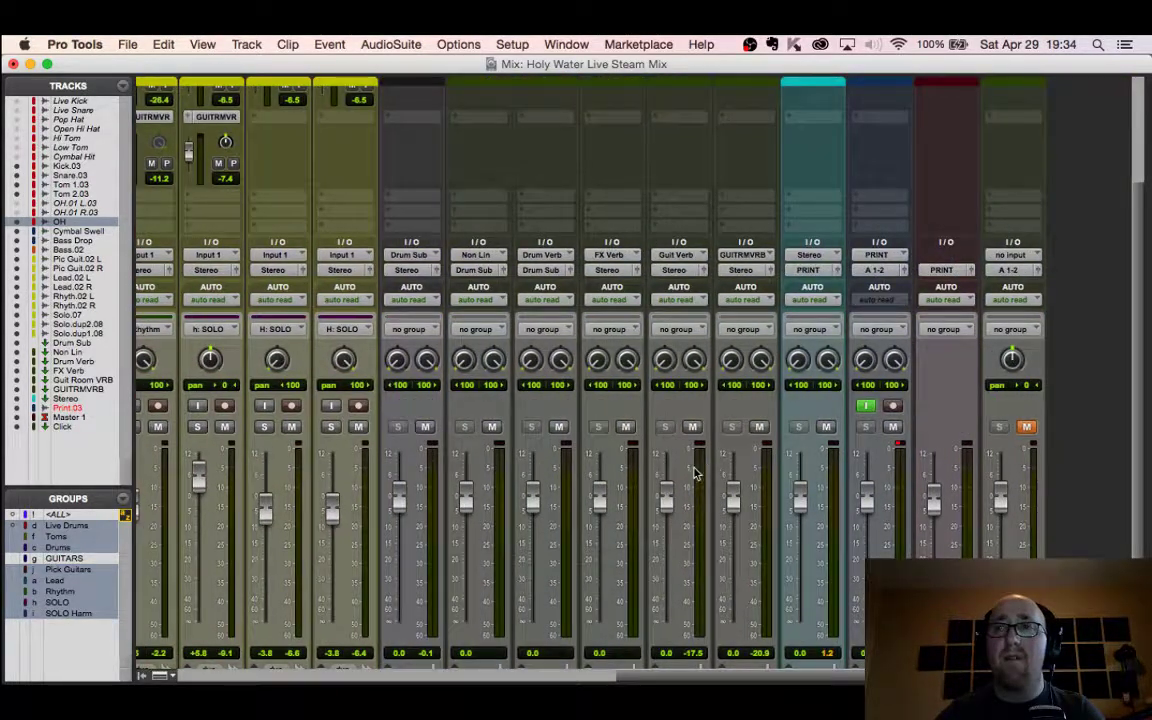
scroll(690, 470, left, 15)
scroll(645, 477, up, 5)
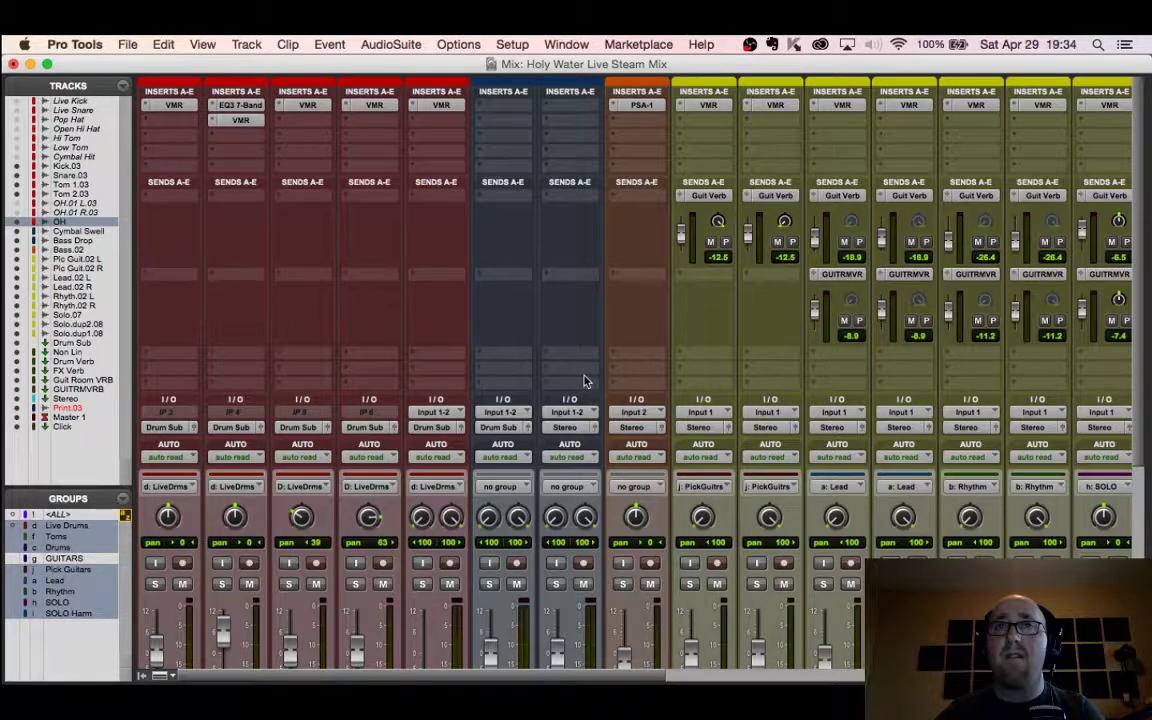
scroll(600, 378, right, 10)
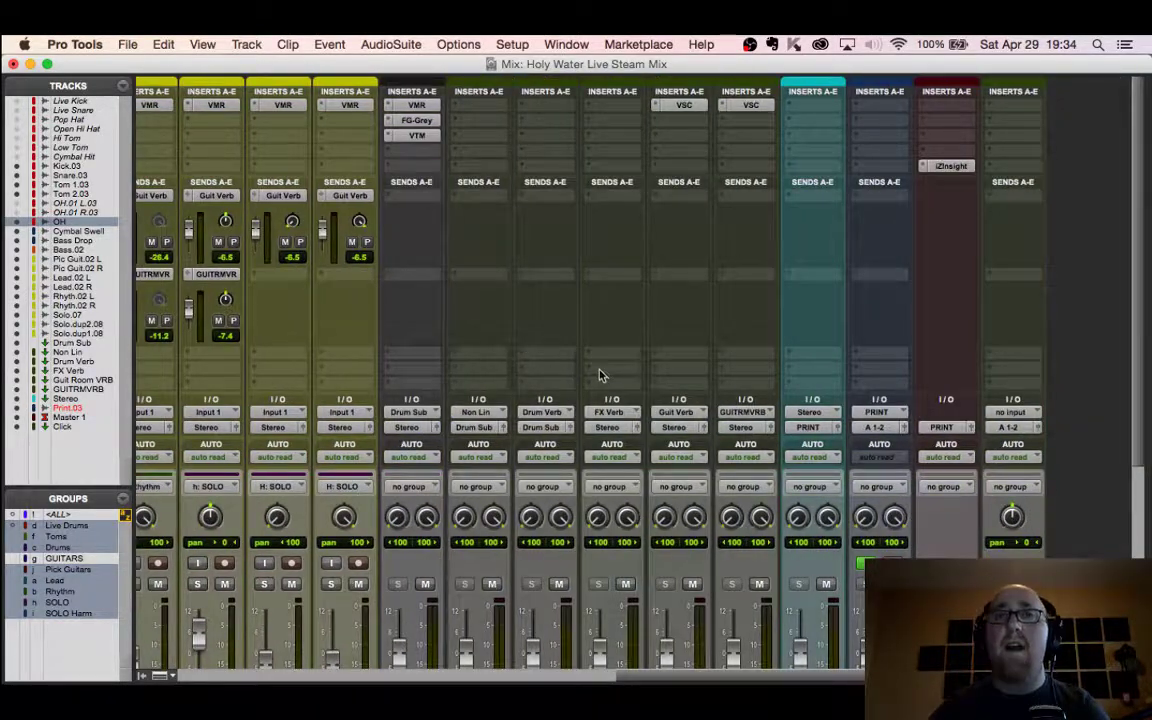
scroll(600, 385, down, 5)
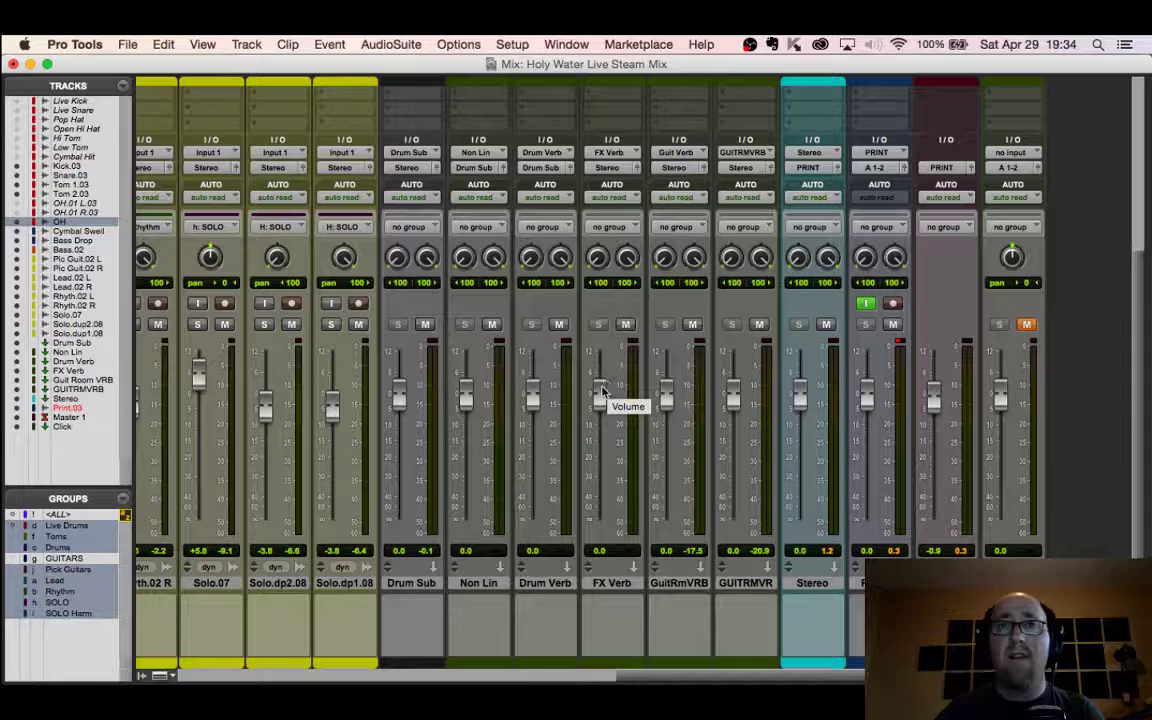
Step: Switch off input monitoring on Print.03 and play its recorded mix from the Intro marker
key(super+equal)
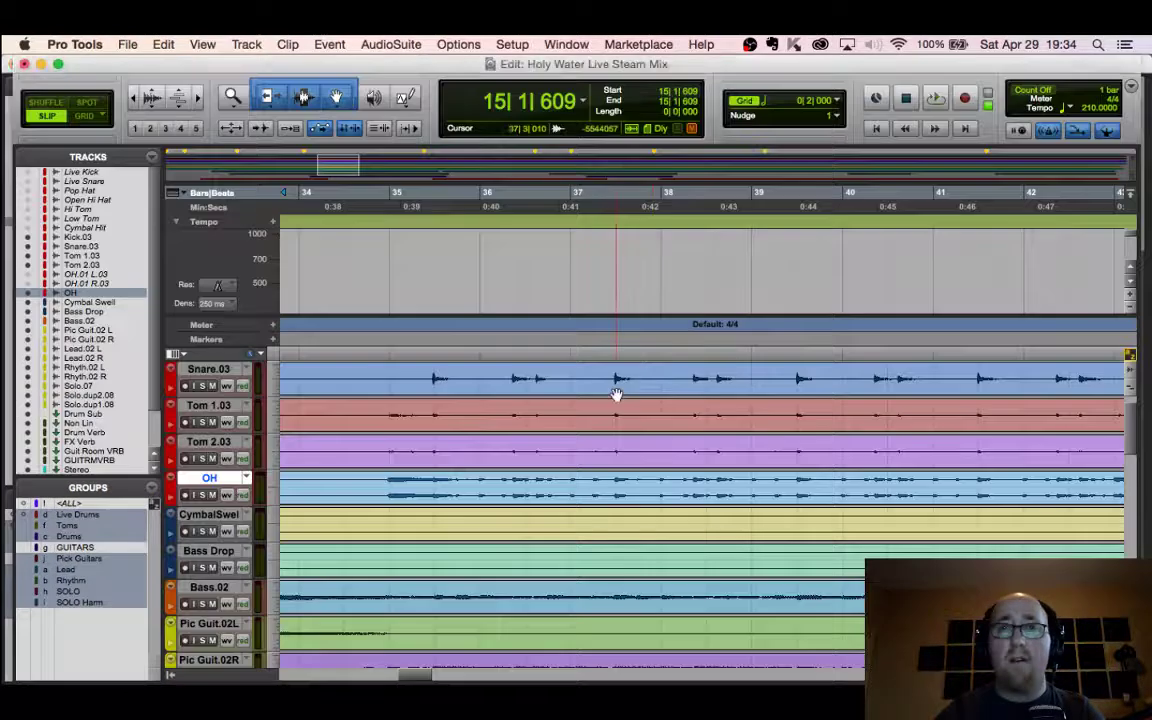
scroll(586, 394, down, 15)
scroll(586, 394, left, 8)
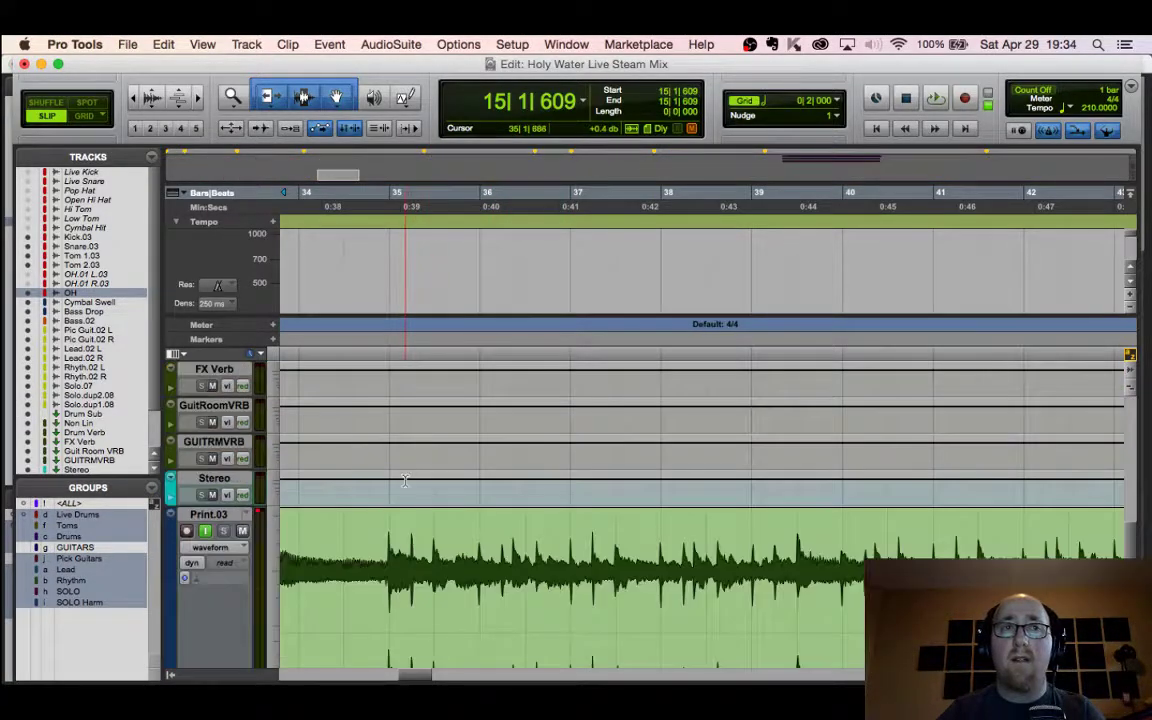
scroll(405, 495, left, 20)
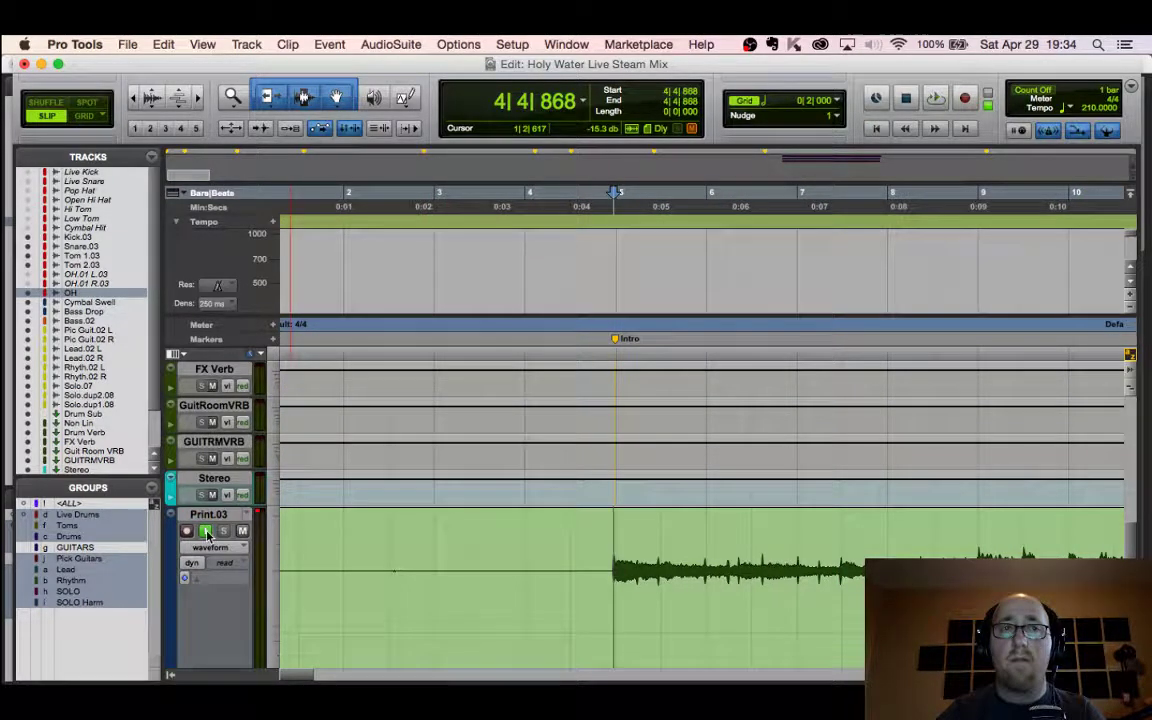
key(space)
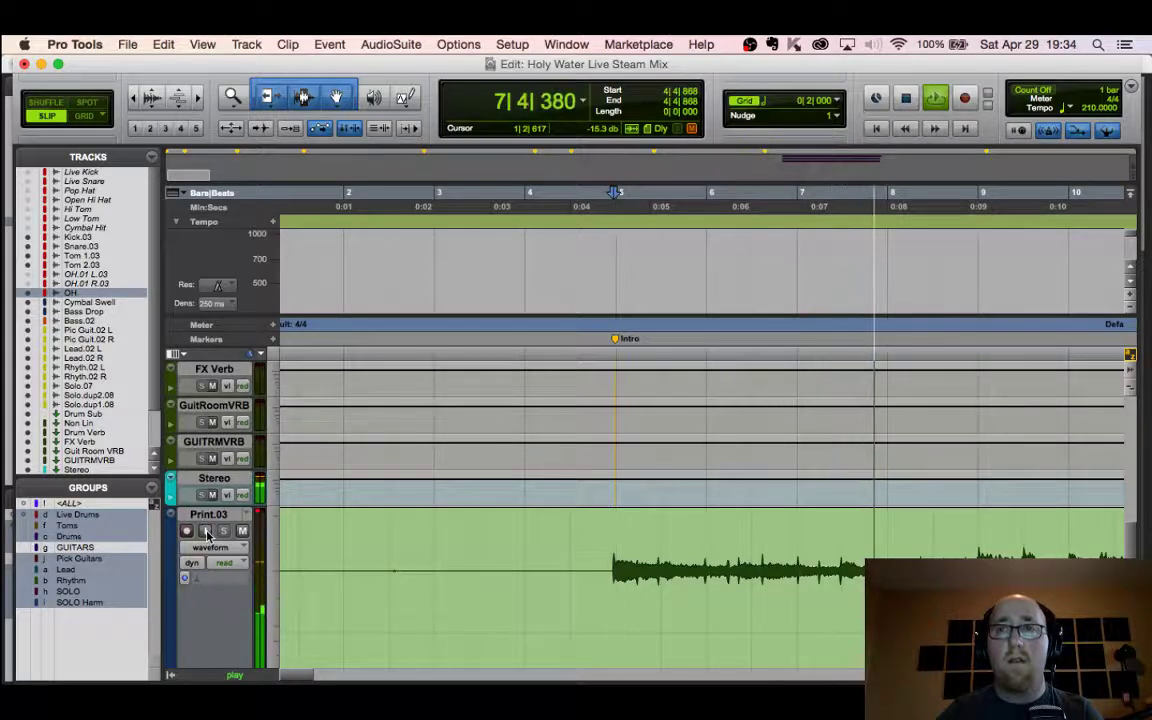
scroll(608, 550, right, 7)
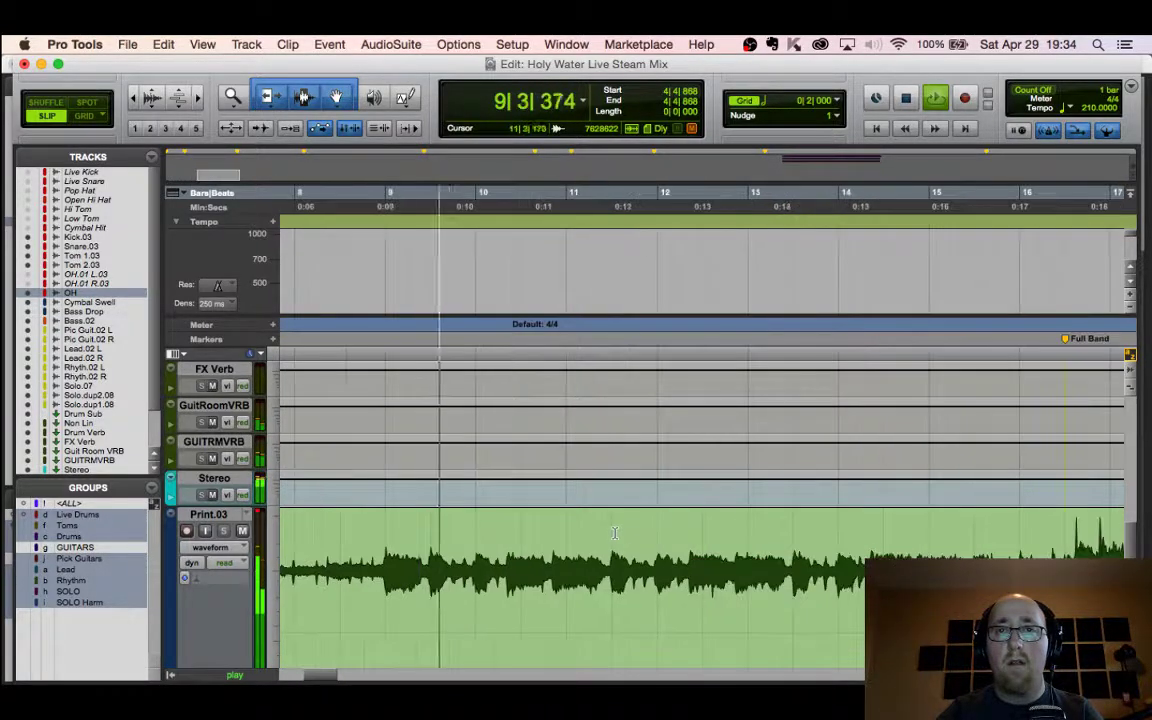
key(space)
Step: Play the recorded Print.03 mix from about bar 15 into the Full Band section
scroll(640, 535, right, 4)
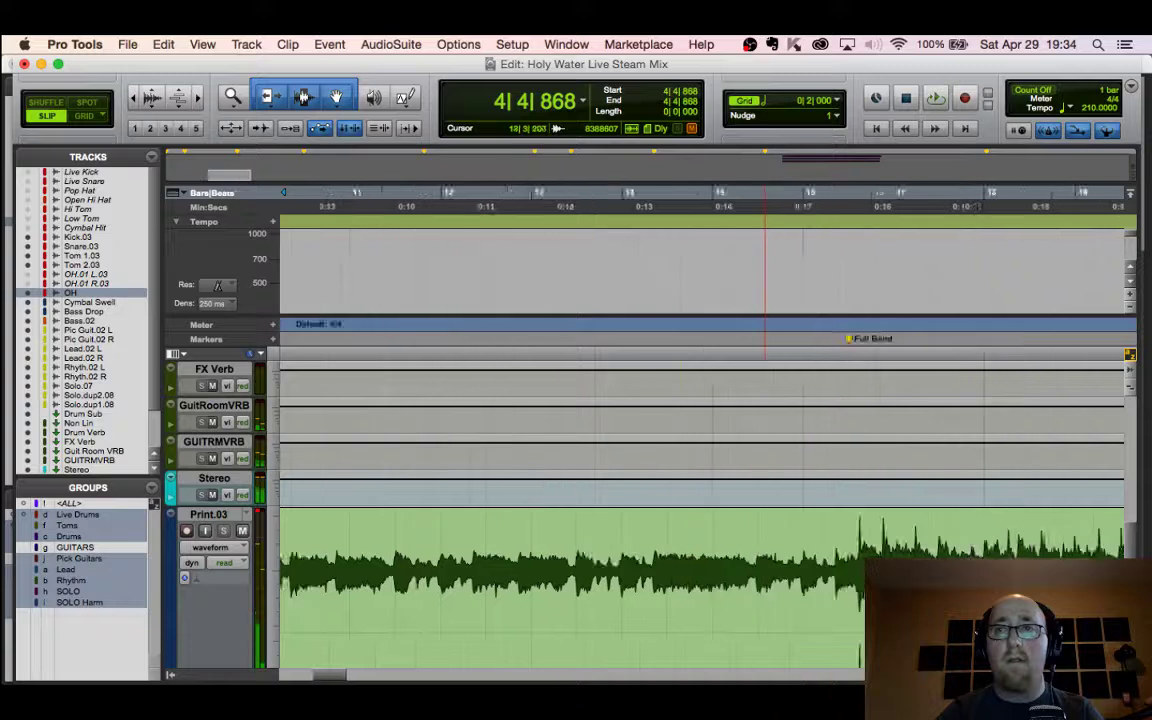
click(598, 534)
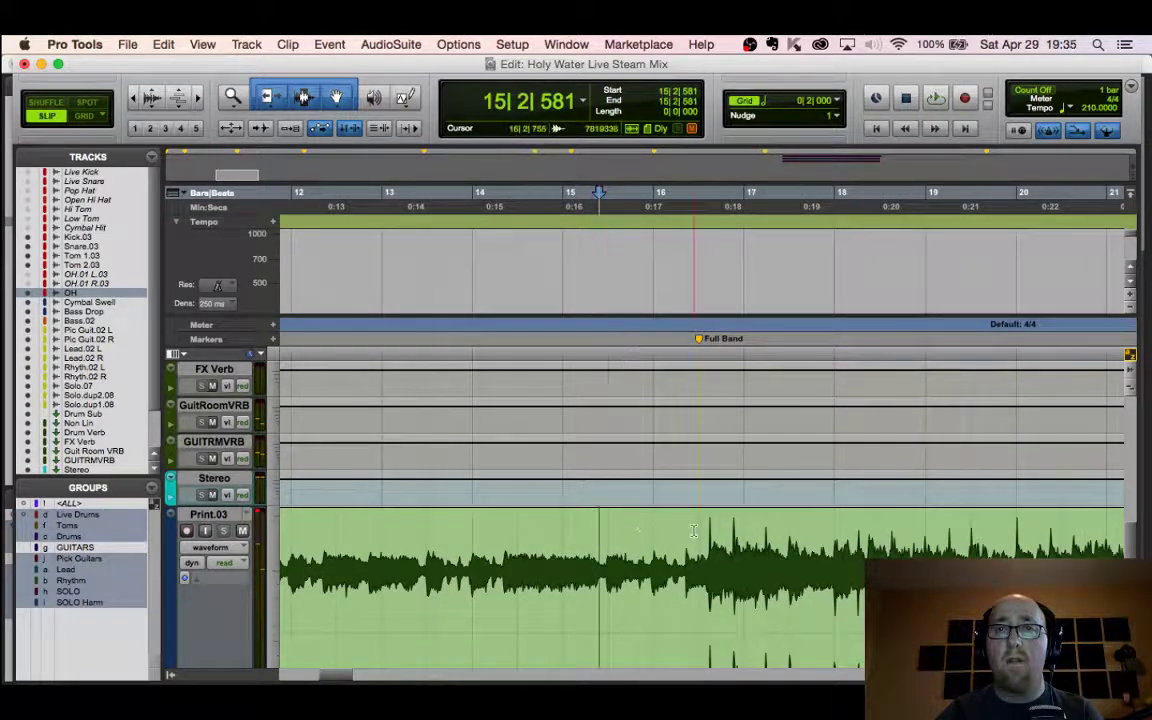
key(space)
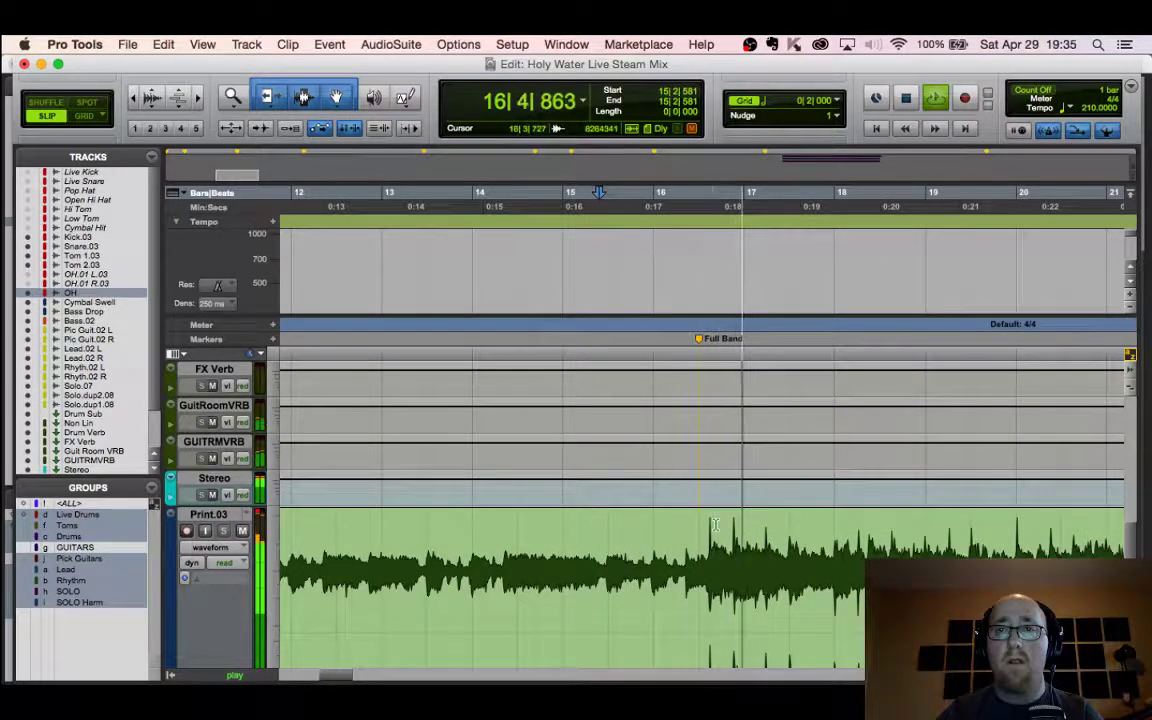
key(space)
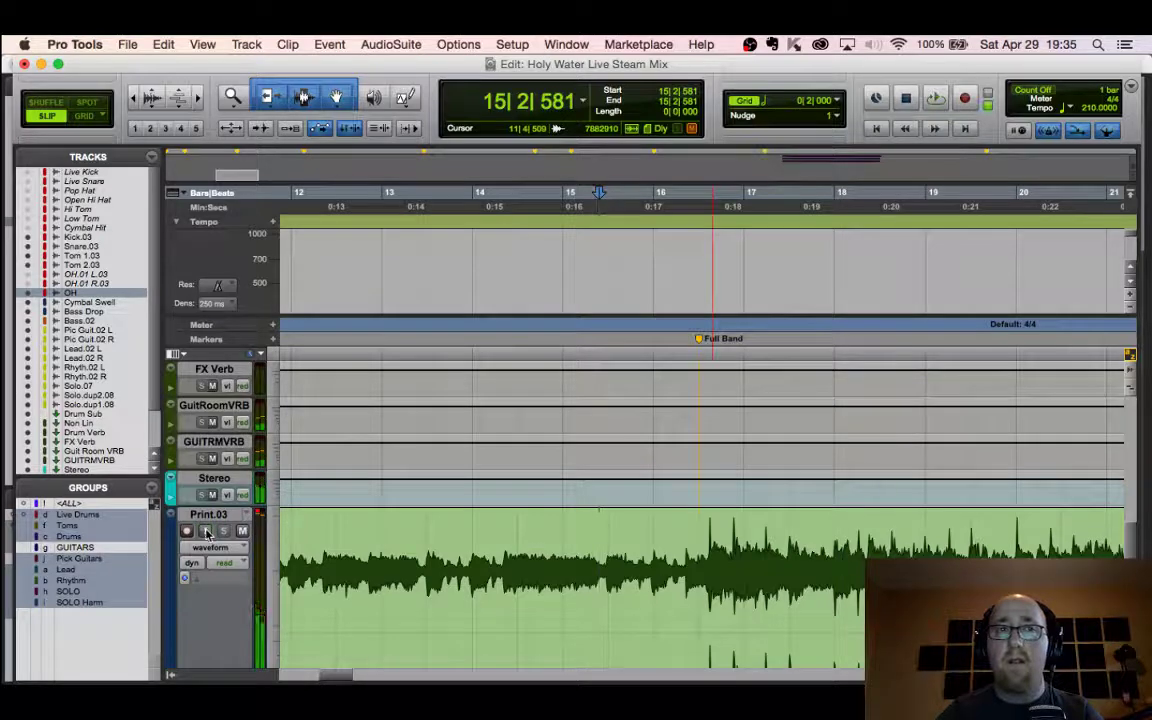
Step: Switch Print.03 back to input monitoring and play the current live mix from the Intro marker
scroll(450, 545, left, 10)
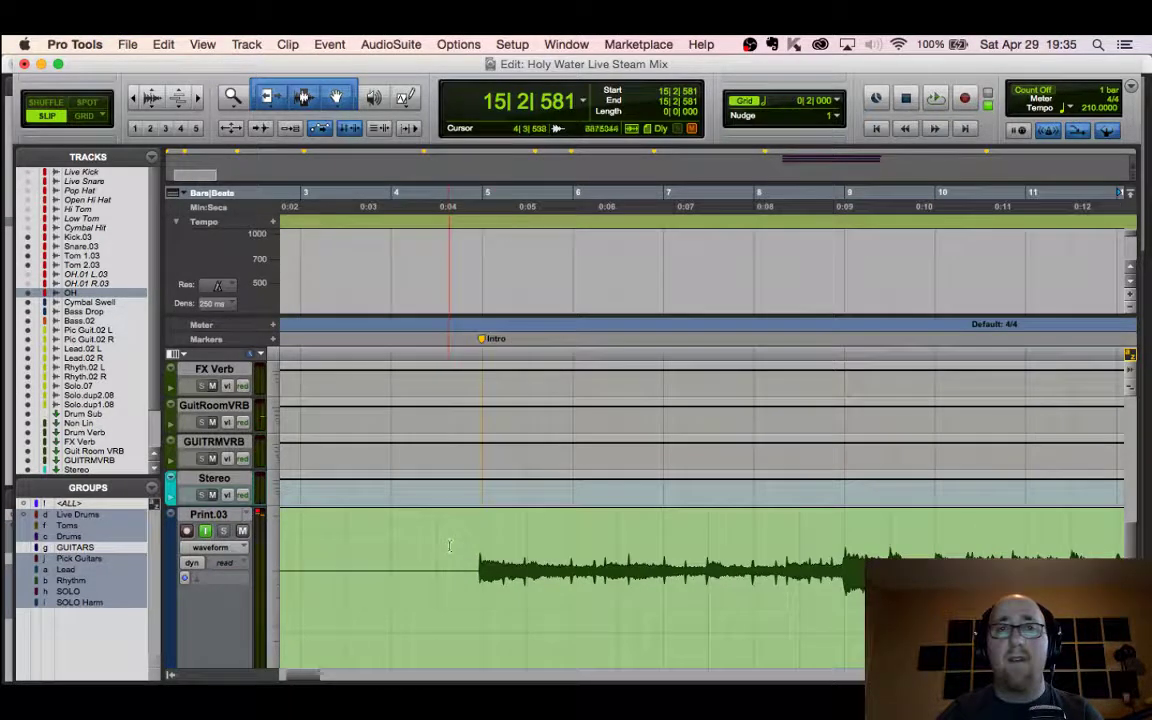
click(479, 525)
key(space)
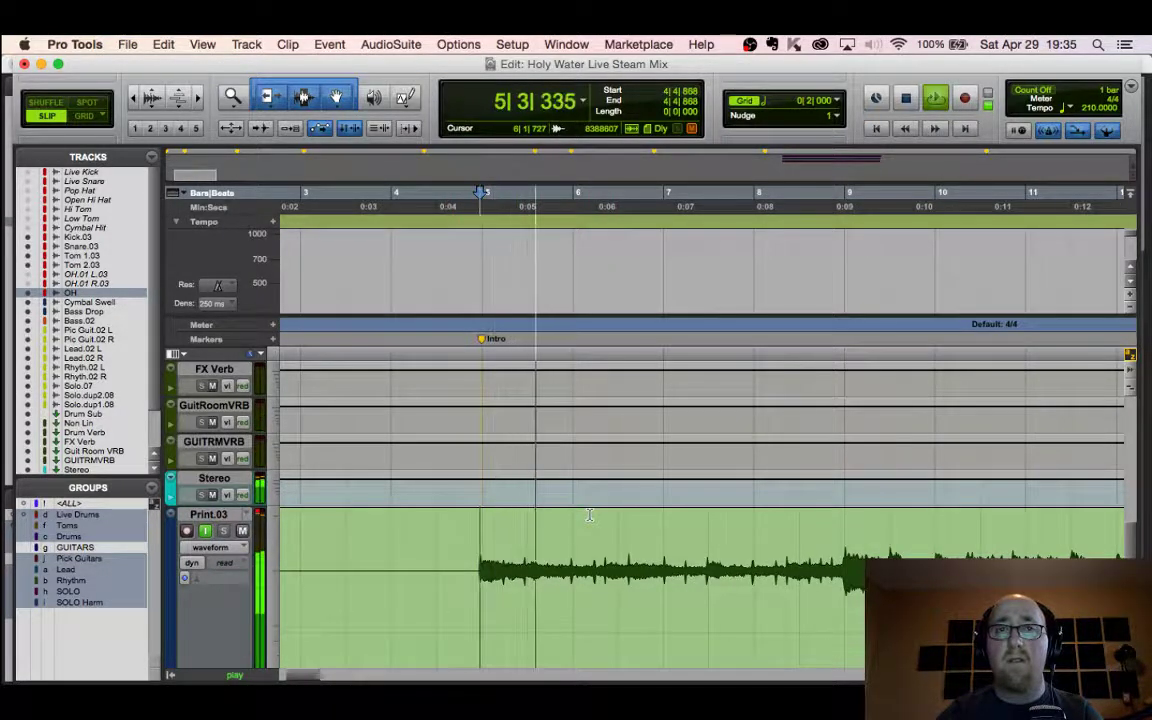
key(space)
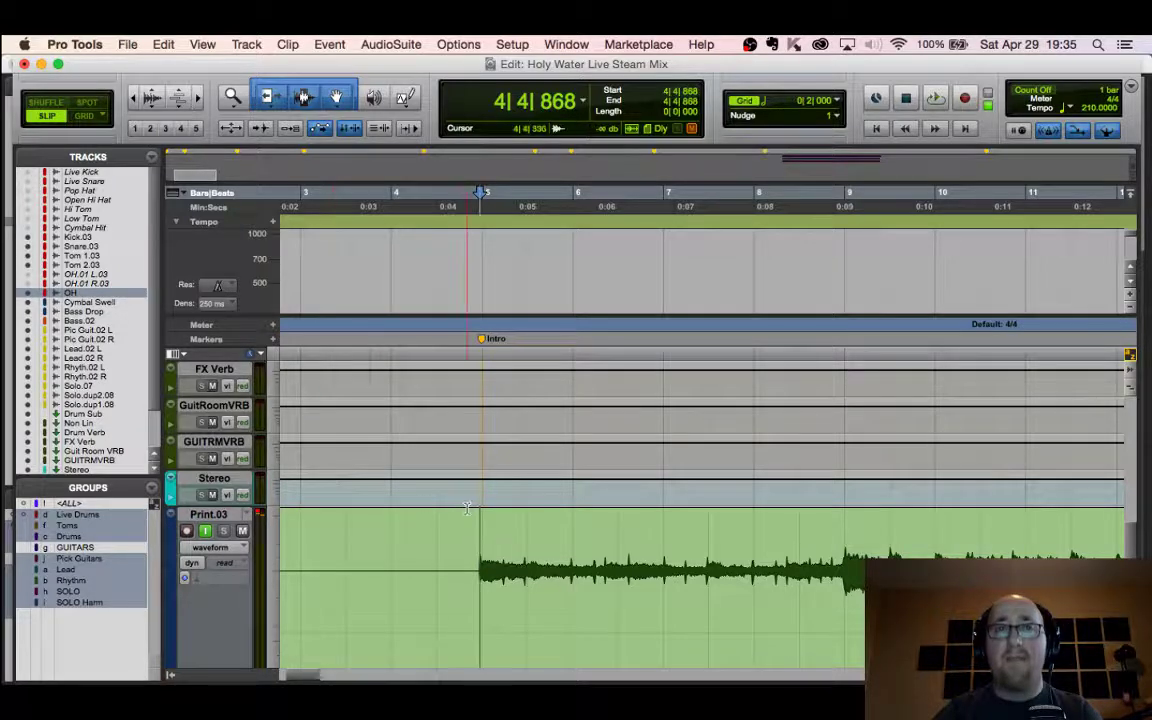
Step: Compare the start of the Print.03 waveform with the drum tracks at the Intro marker, and check the mixer
scroll(466, 508, up, 15)
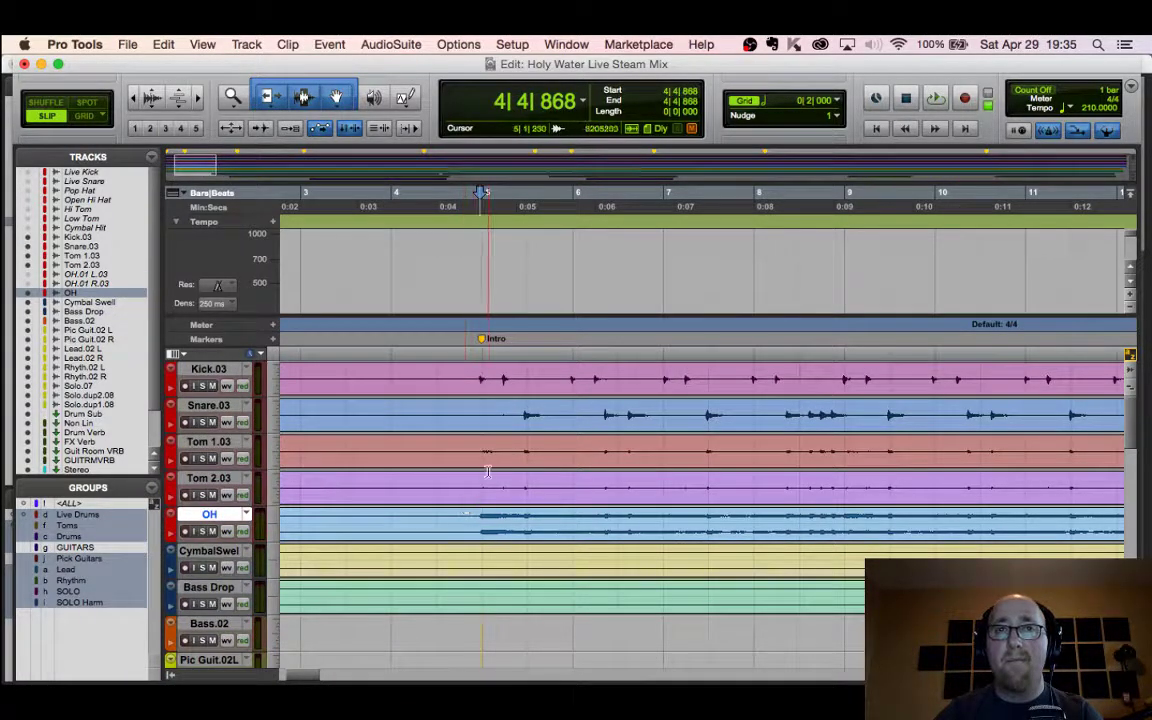
scroll(486, 430, down, 20)
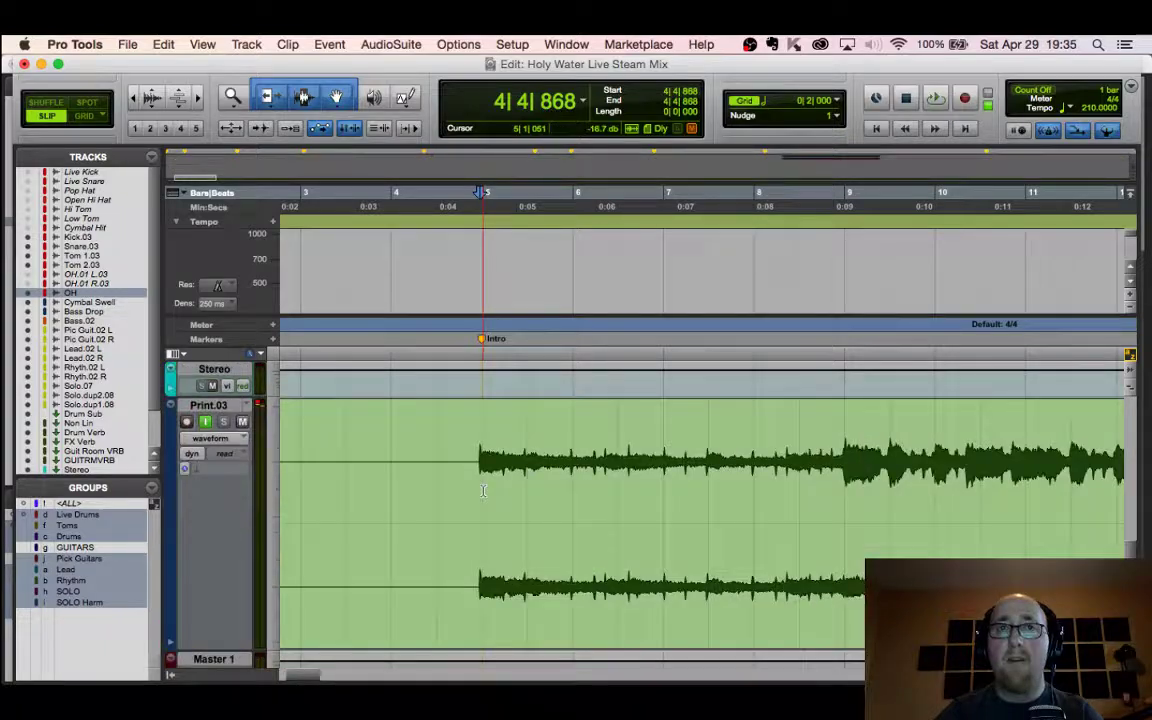
scroll(478, 490, up, 20)
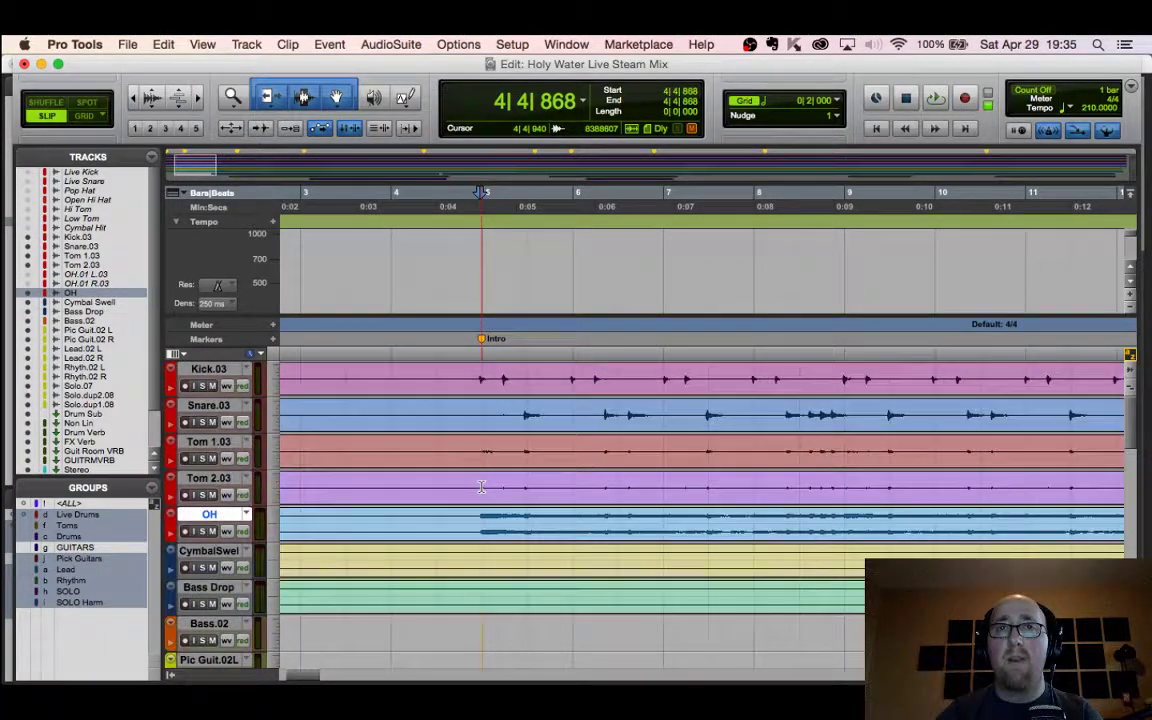
scroll(481, 487, down, 12)
scroll(481, 485, up, 6)
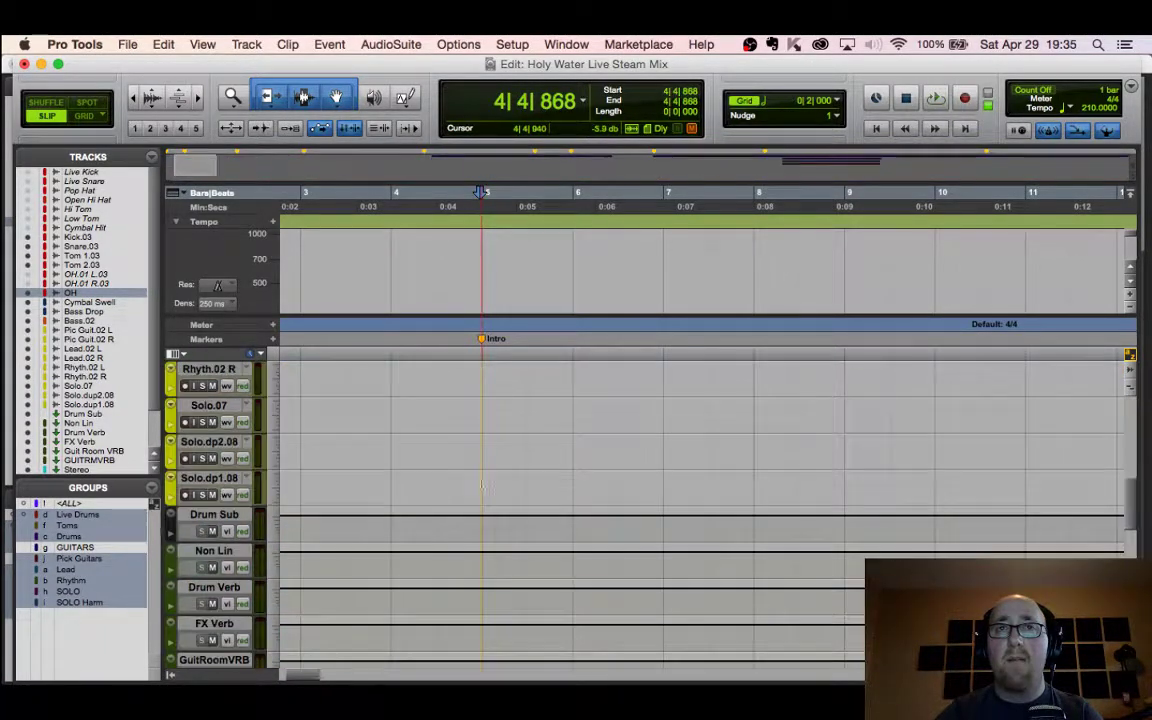
key(super+equal)
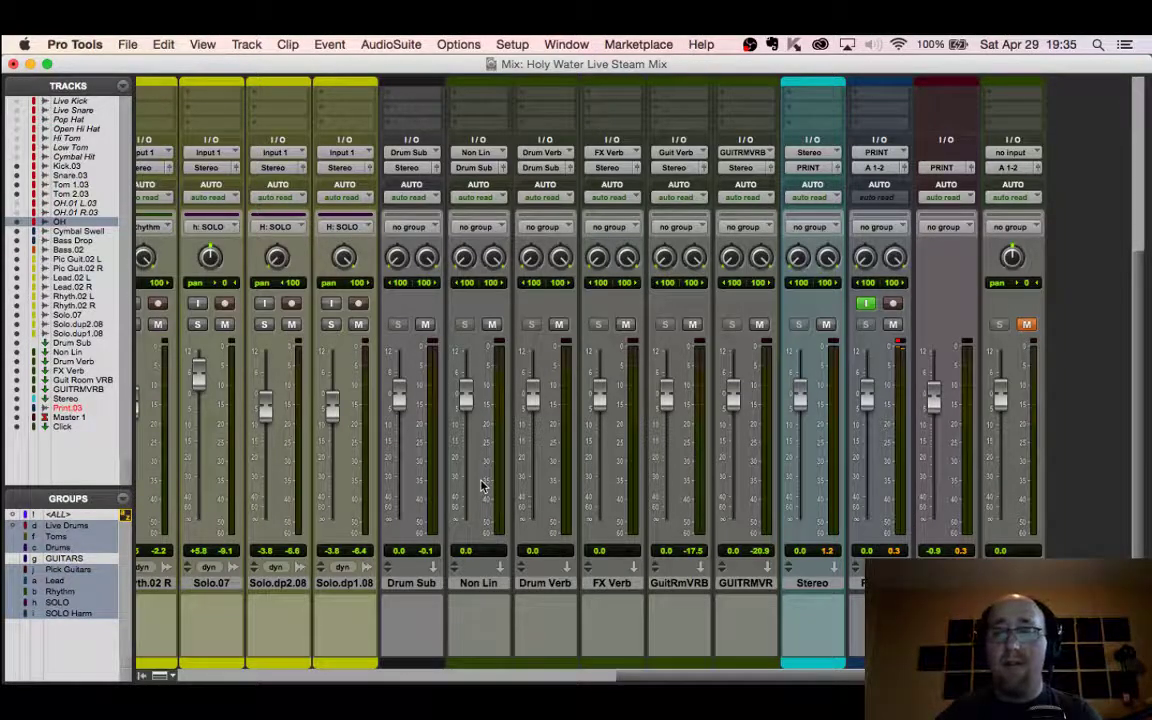
key(super+equal)
Step: Play from just before the Full Band marker, switching Print.03 from recorded playback to live input for comparison
scroll(481, 485, down, 6)
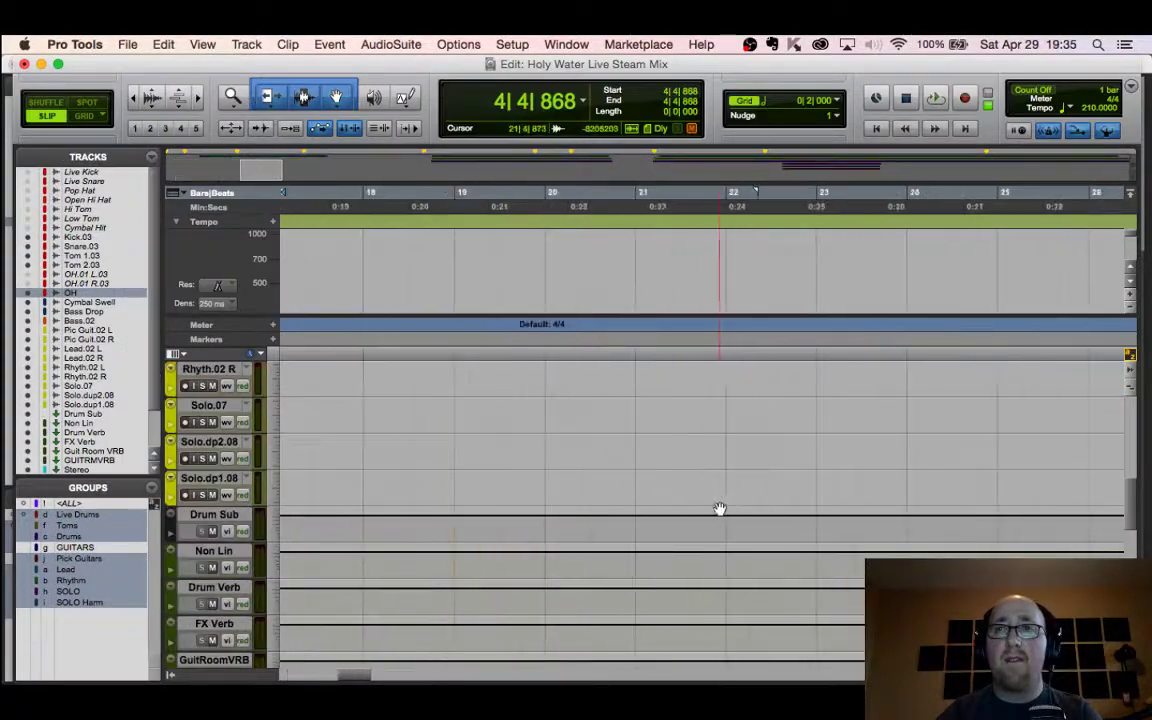
scroll(693, 510, right, 5)
scroll(695, 500, down, 5)
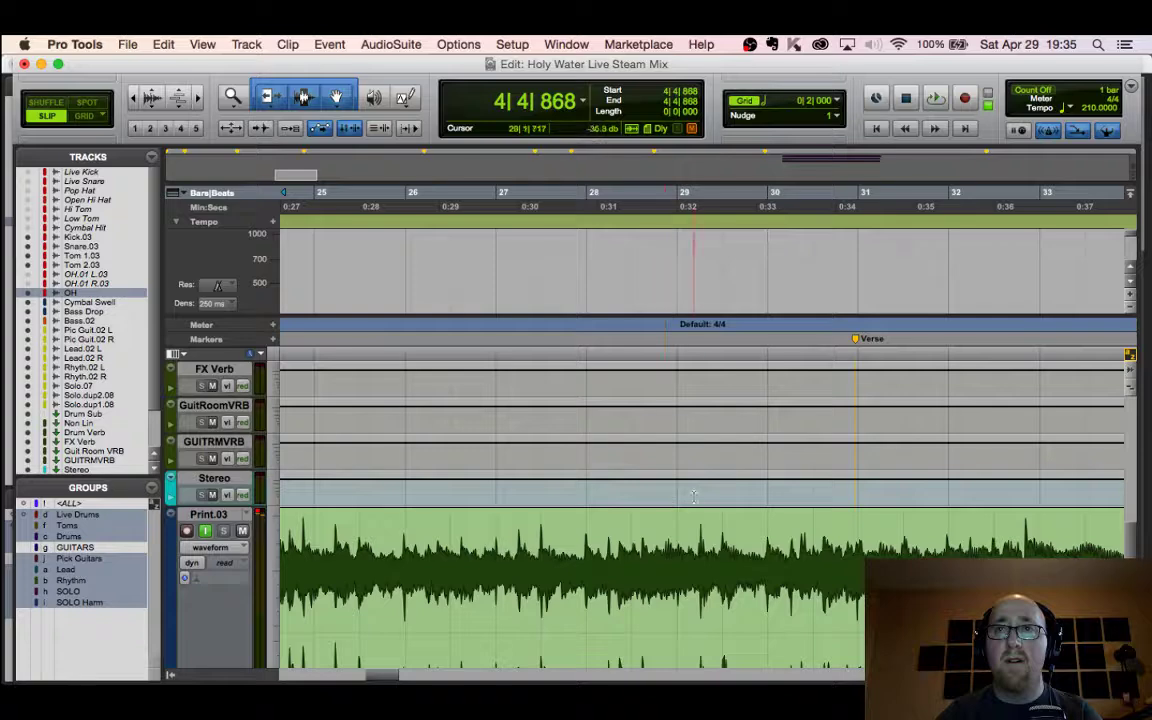
scroll(721, 488, left, 8)
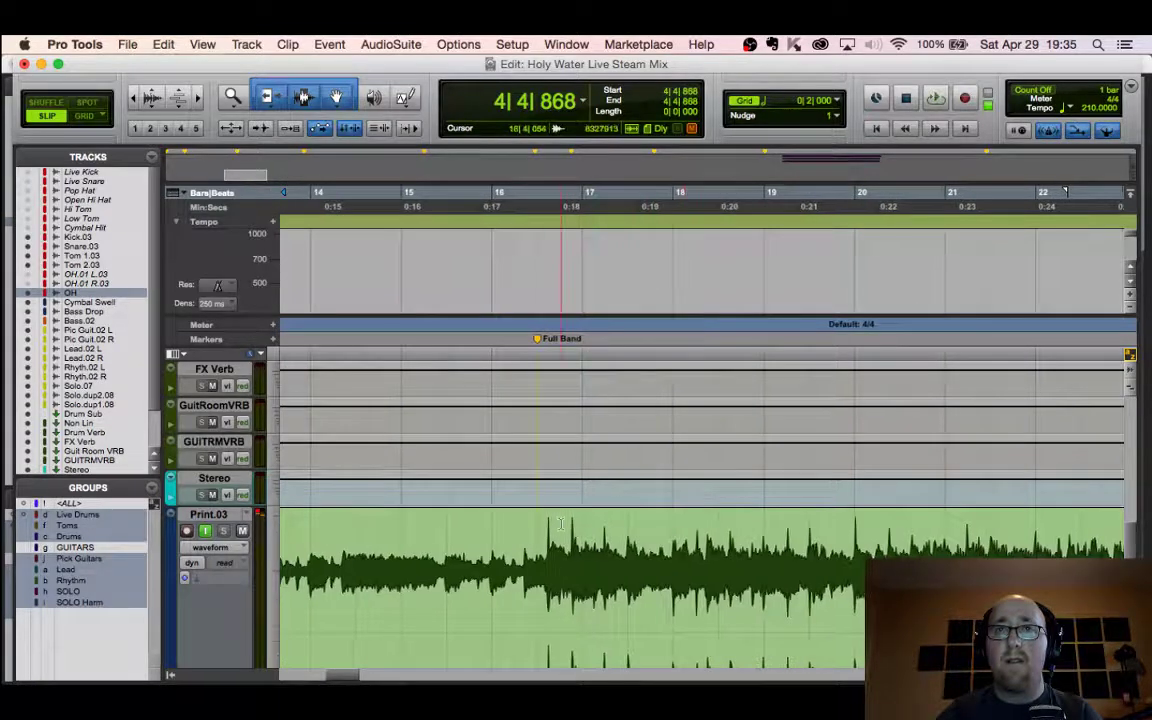
click(518, 524)
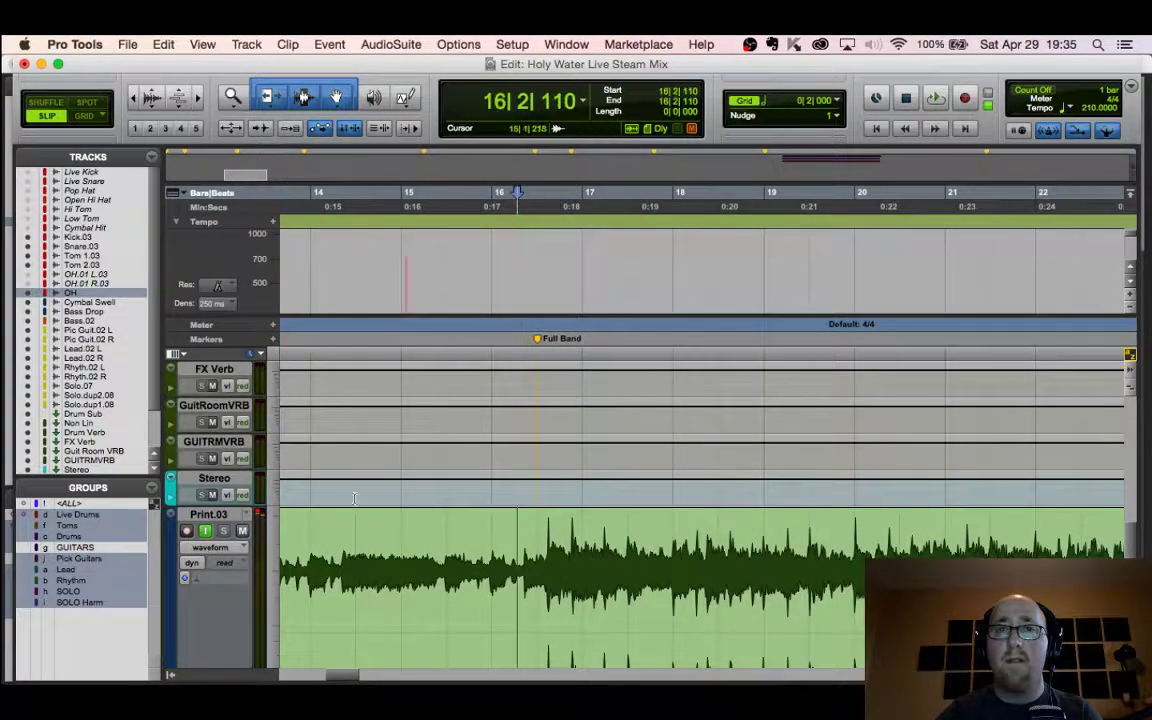
click(204, 531)
key(space)
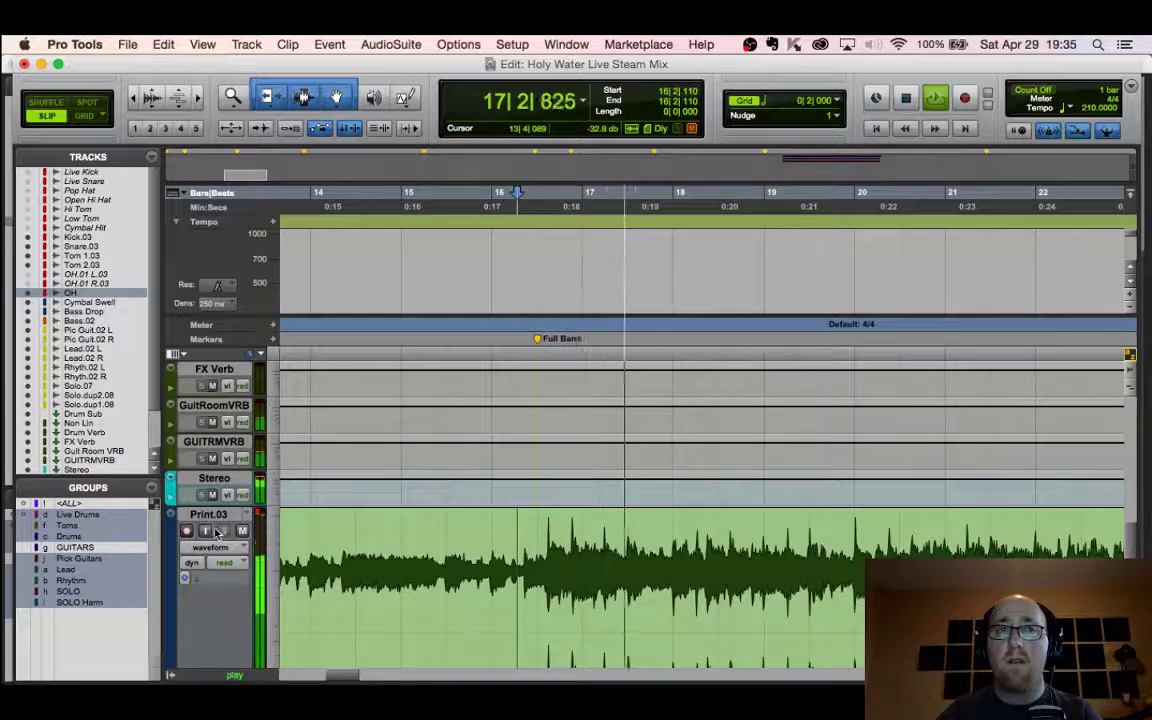
click(208, 533)
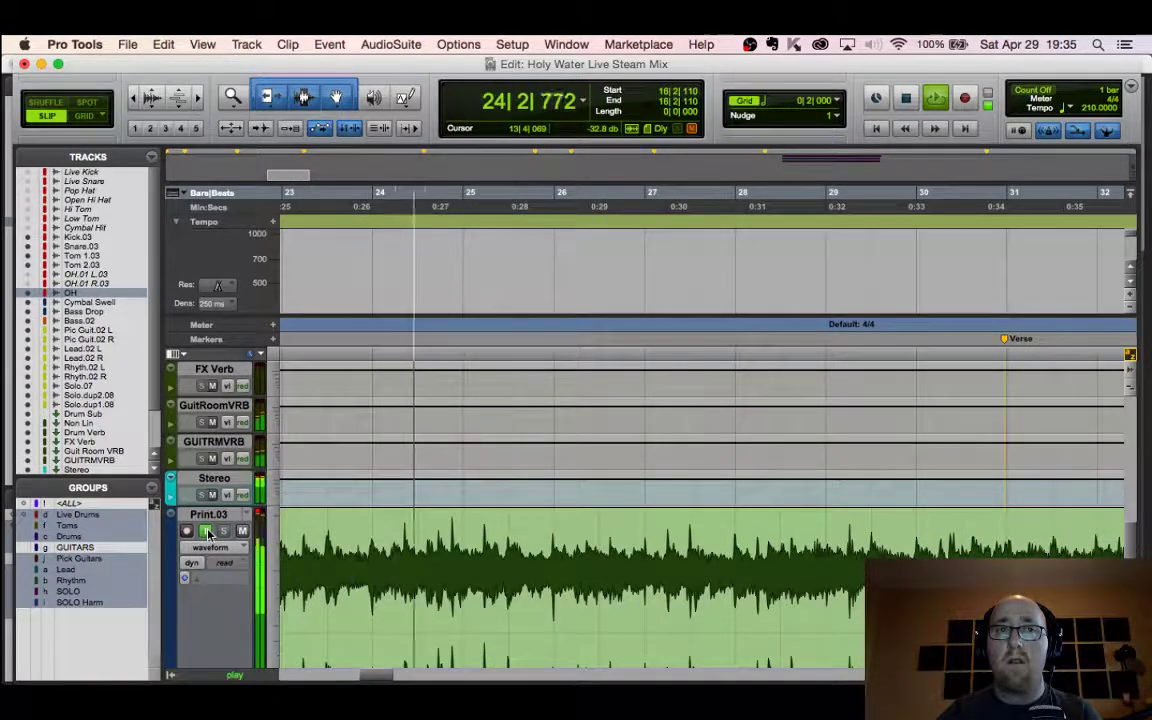
key(space)
Step: Check the guitar and bass faders, and replay the Full Band section while alternating Print.03 between live input and recorded playback
key(super+equal)
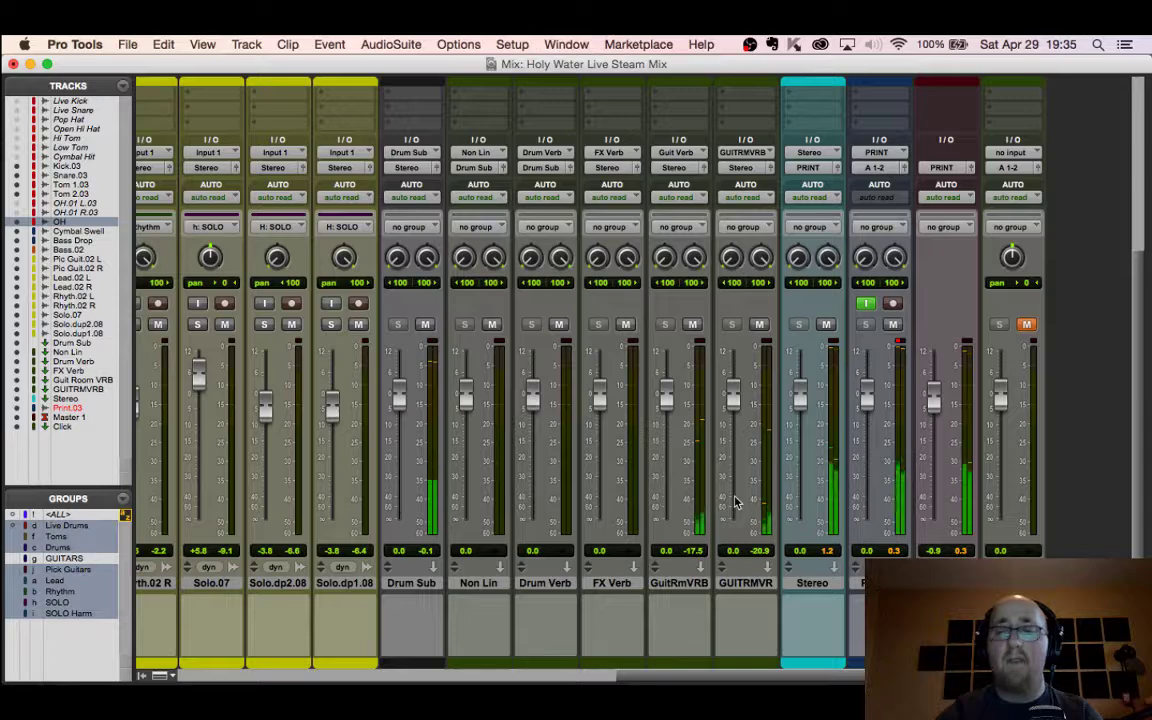
scroll(663, 435, left, 10)
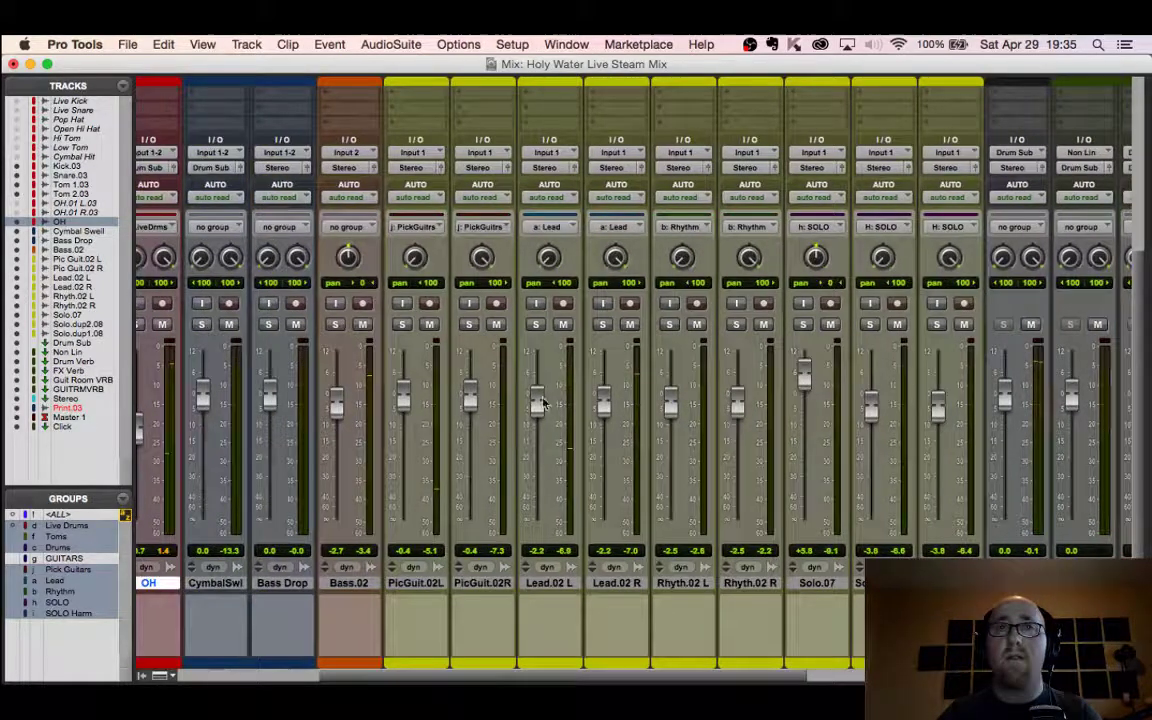
key(super+equal)
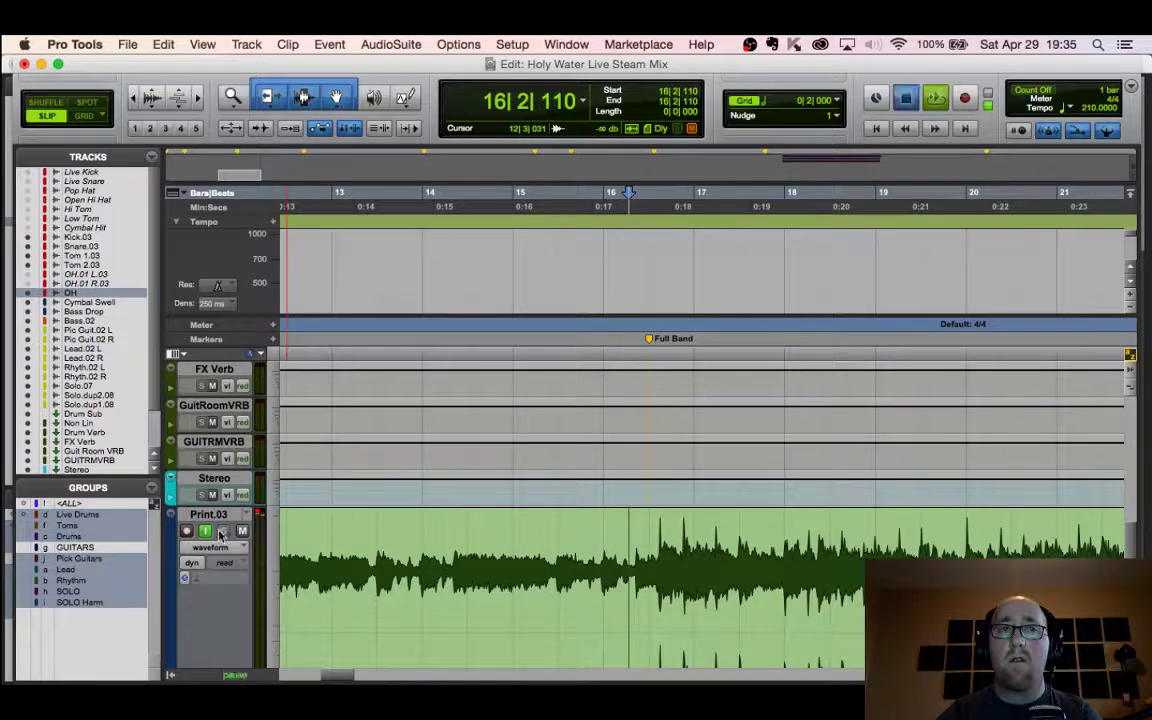
key(space)
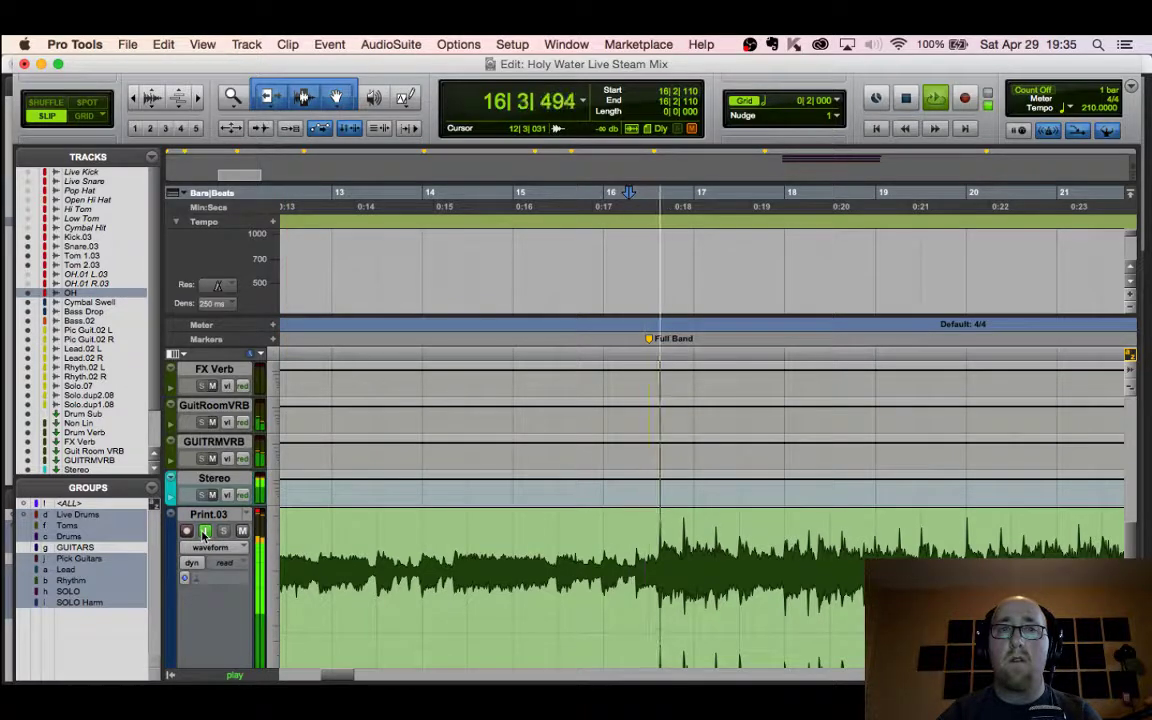
click(205, 533)
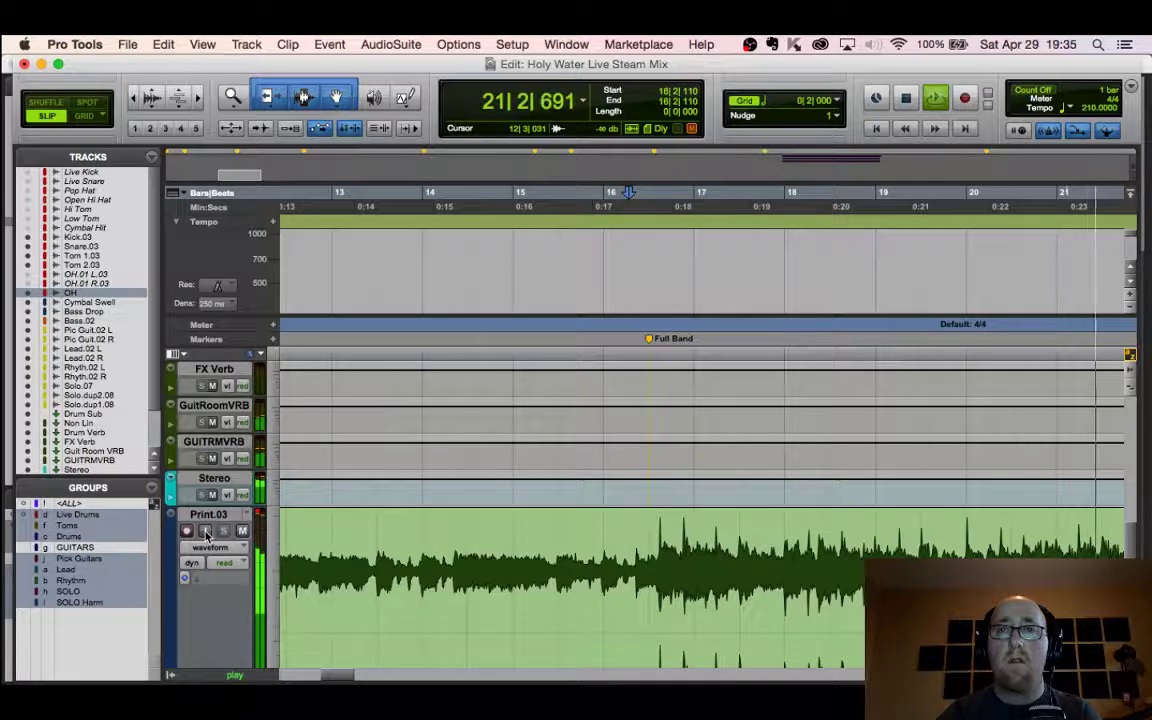
click(205, 533)
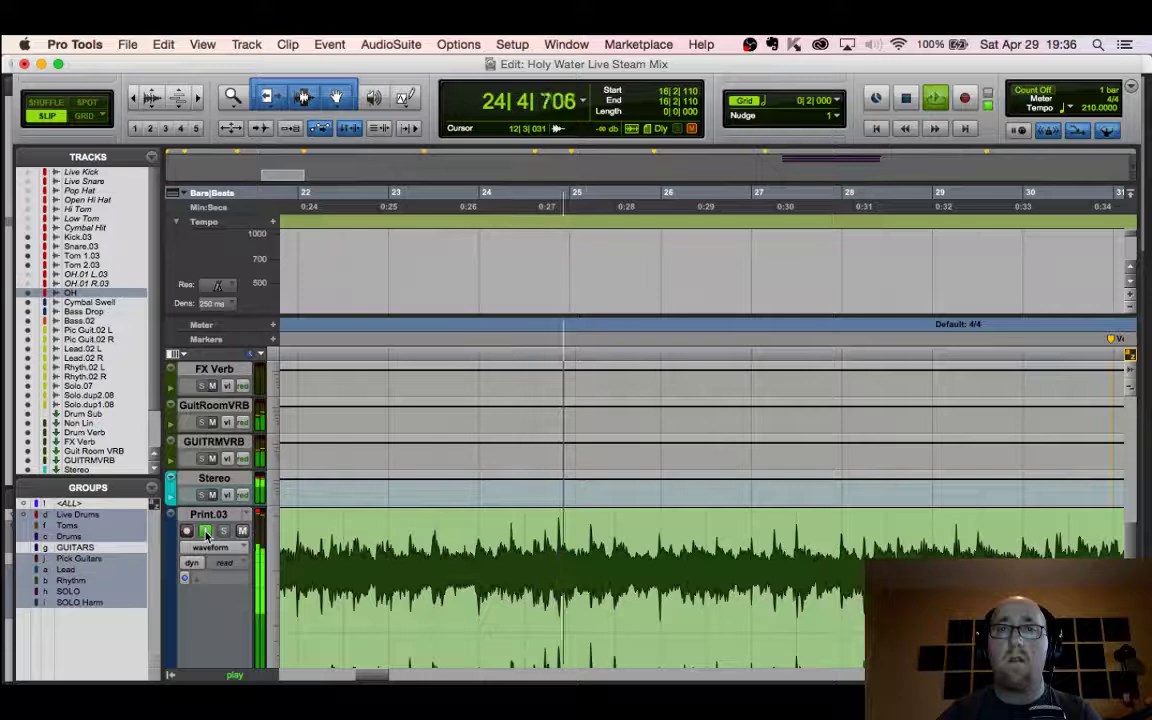
click(205, 533)
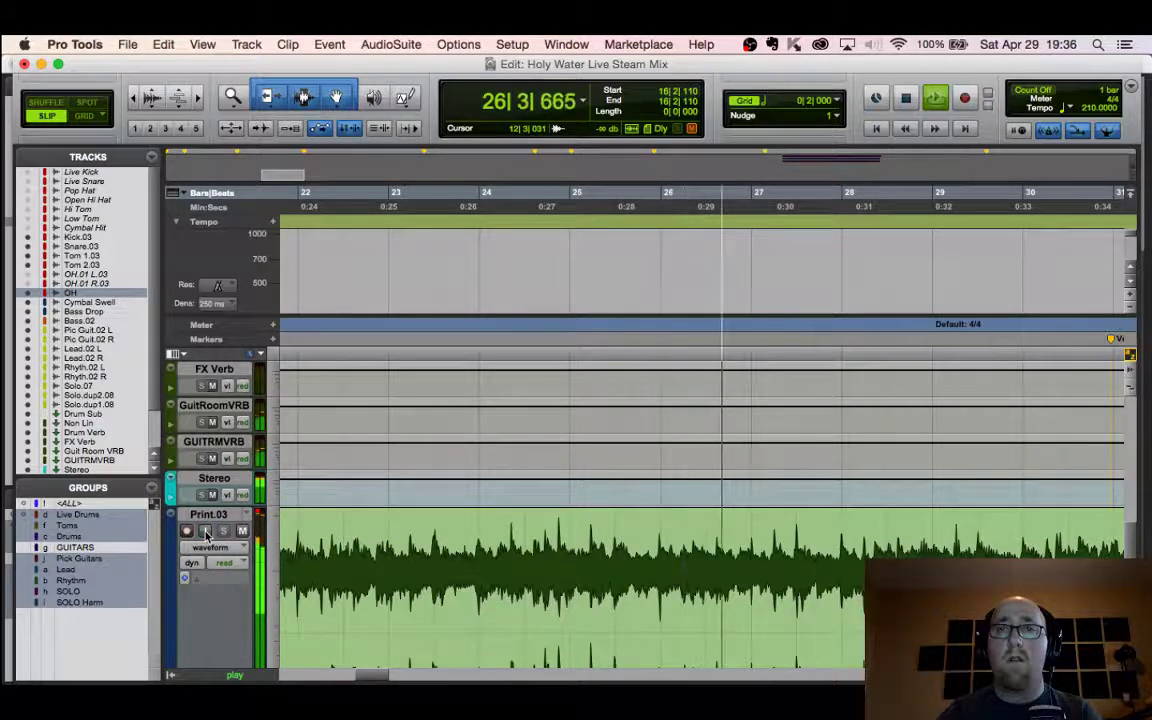
click(205, 533)
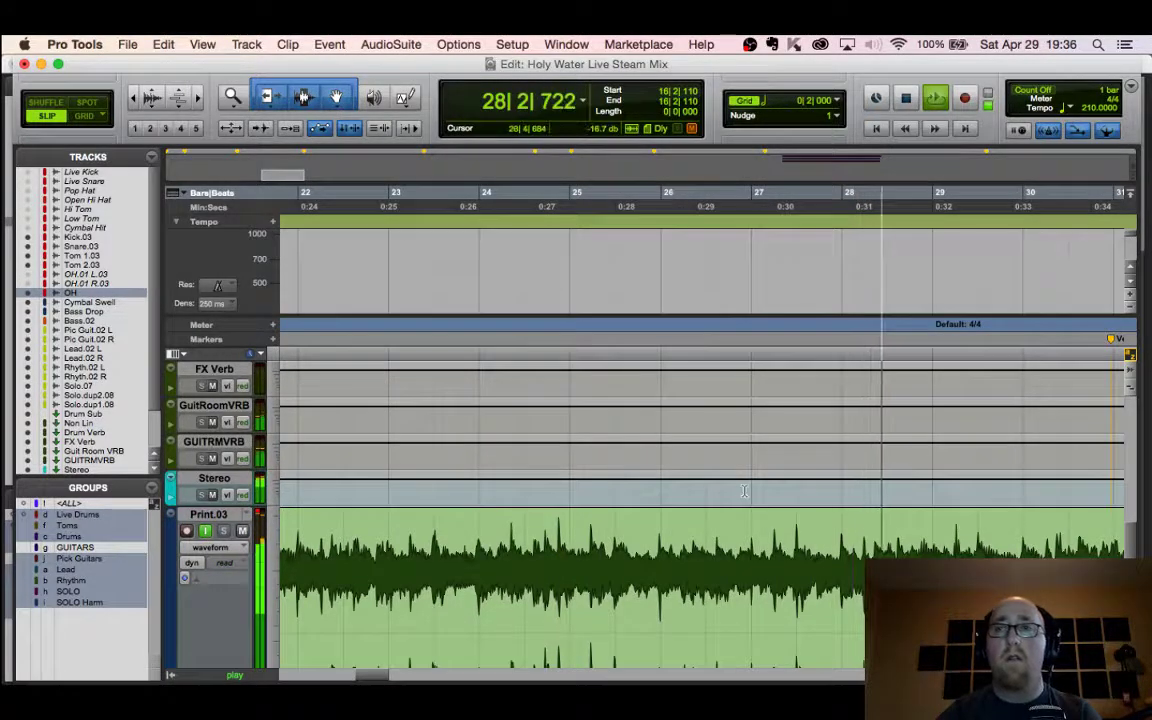
key(space)
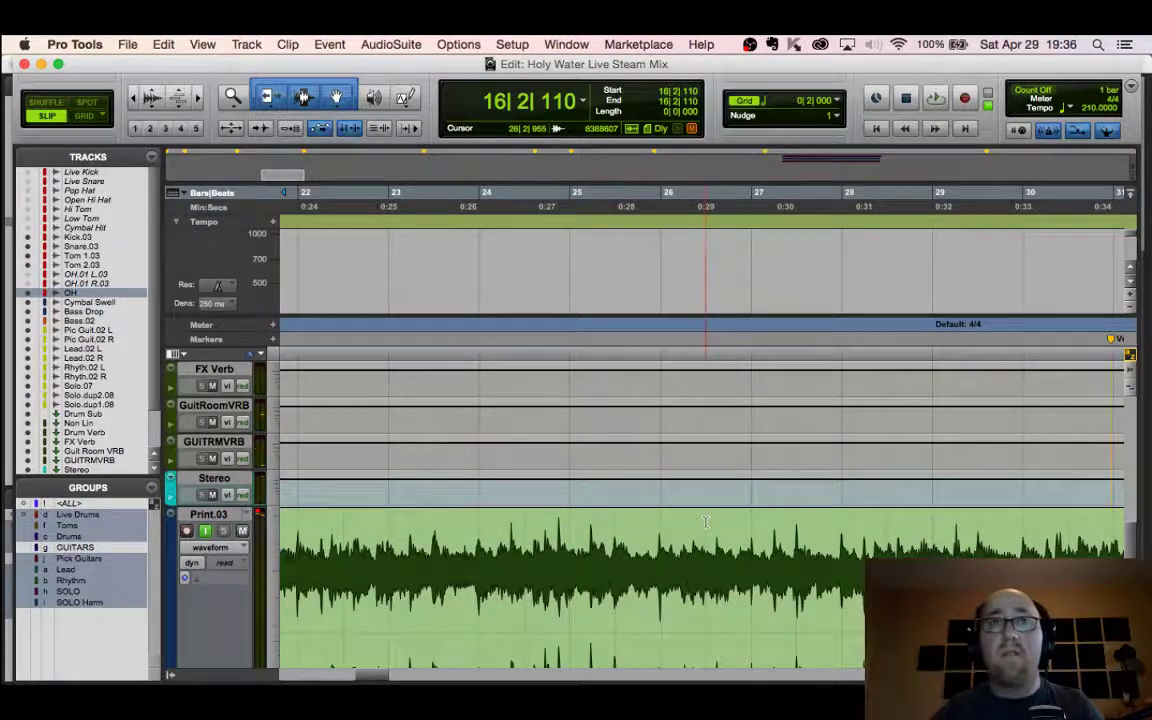
Step: Save and close the Holy Water Live Steam Mix session
key(super+shift+w)
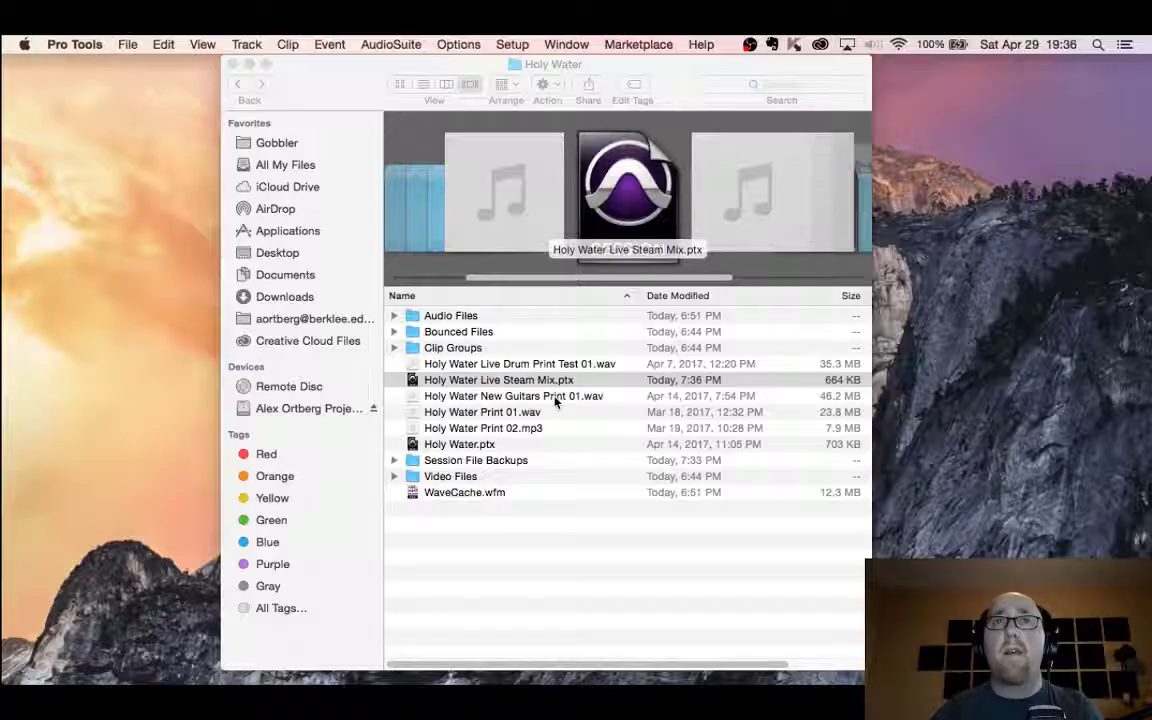